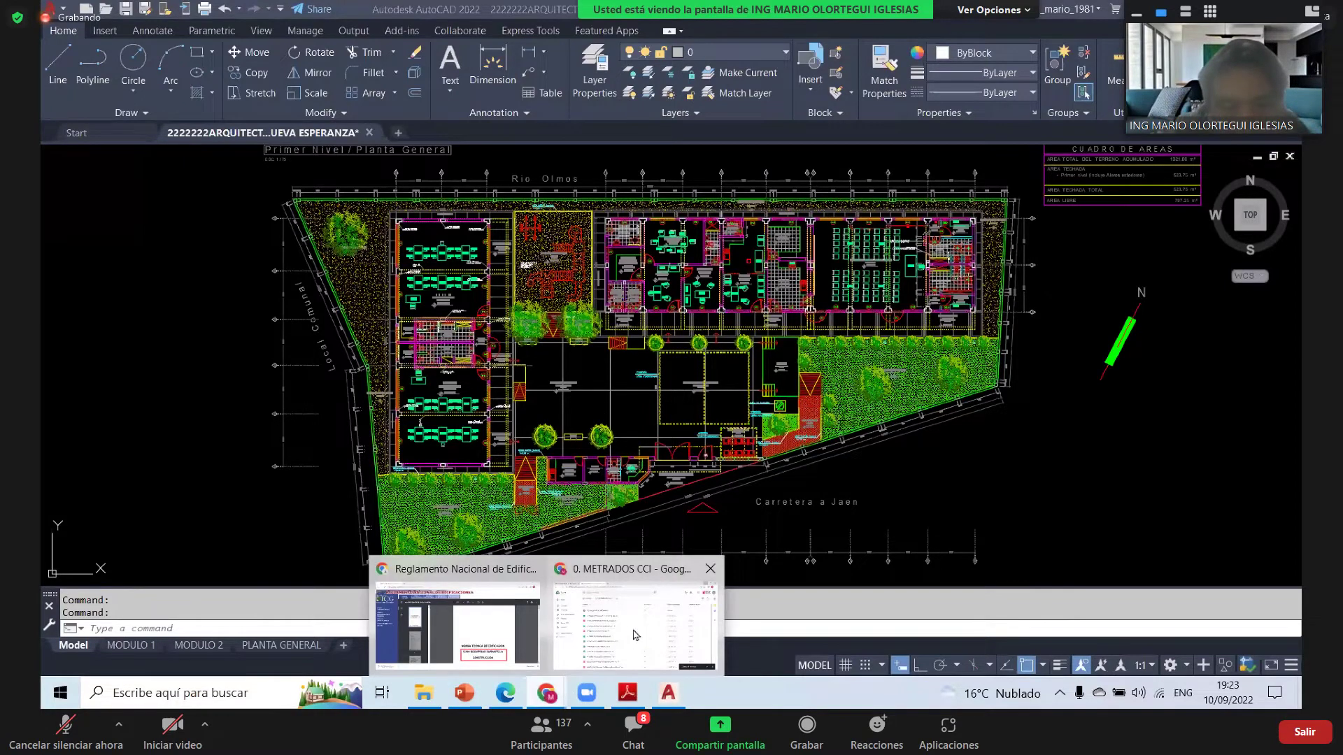
- Switch to the 0. METRADOS CCI folder in Google Drive and check the files and their upload progress
key(alt+Tab)
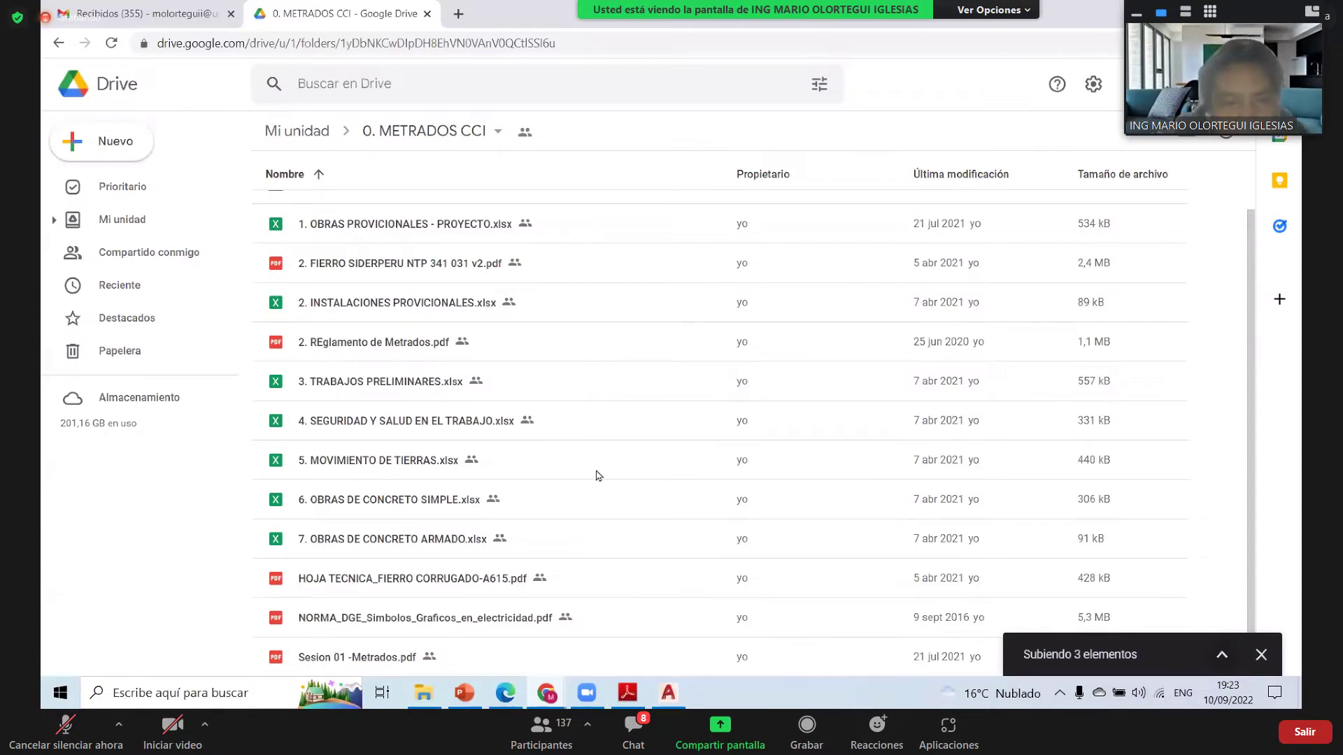
scroll(524, 405, up, 1)
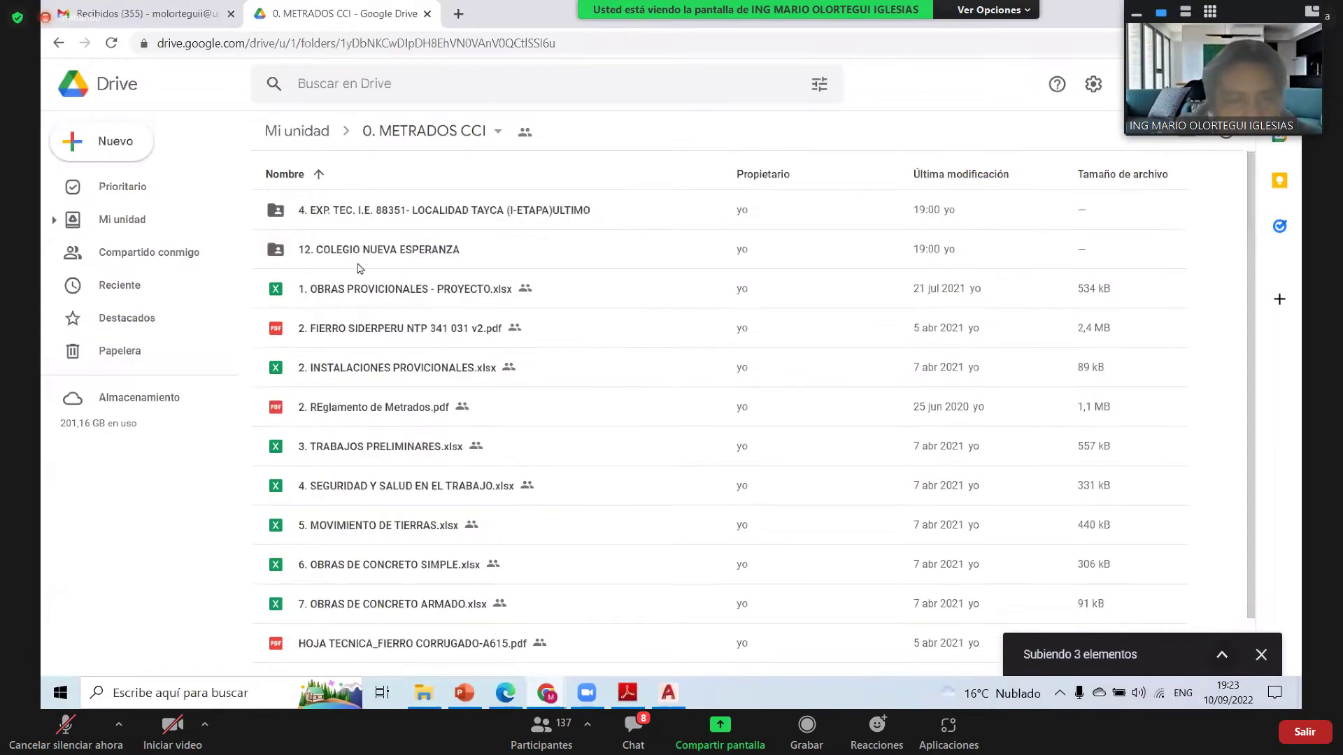
scroll(523, 405, down, 1)
click(1225, 659)
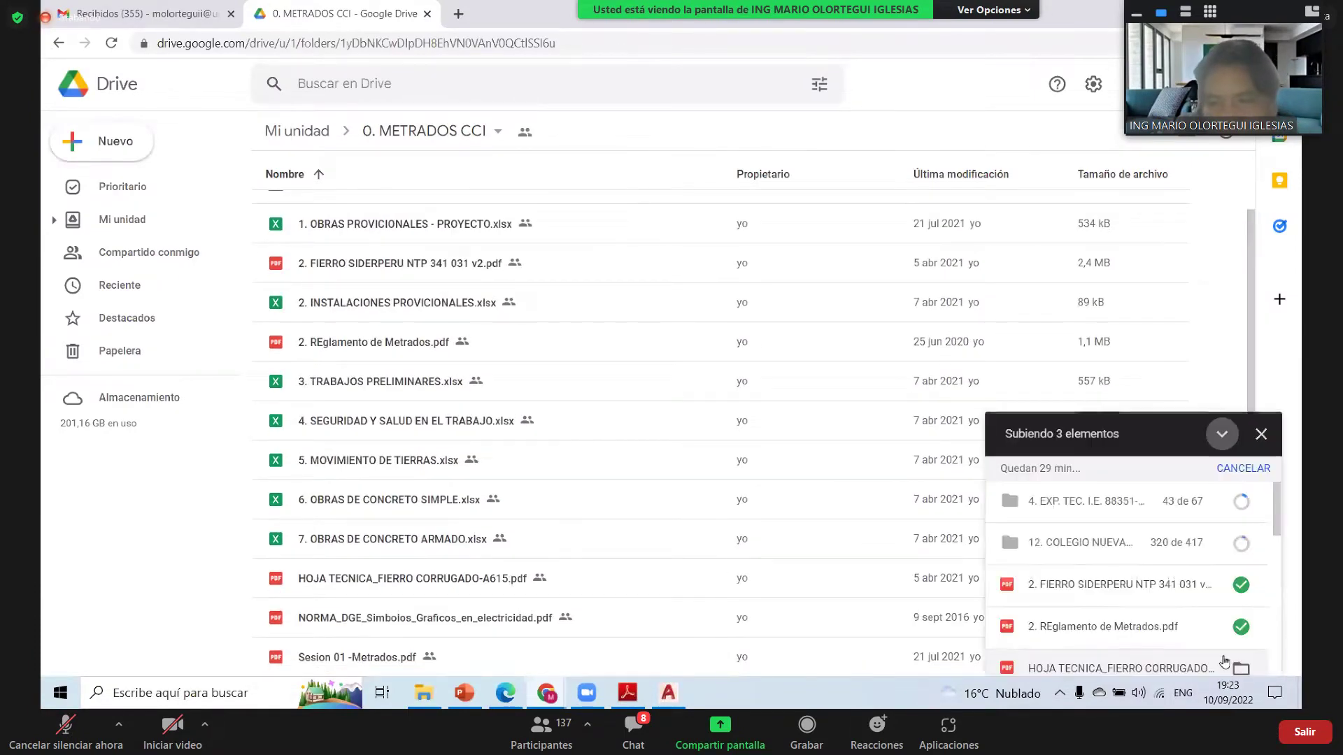
scroll(1124, 547, down, 6)
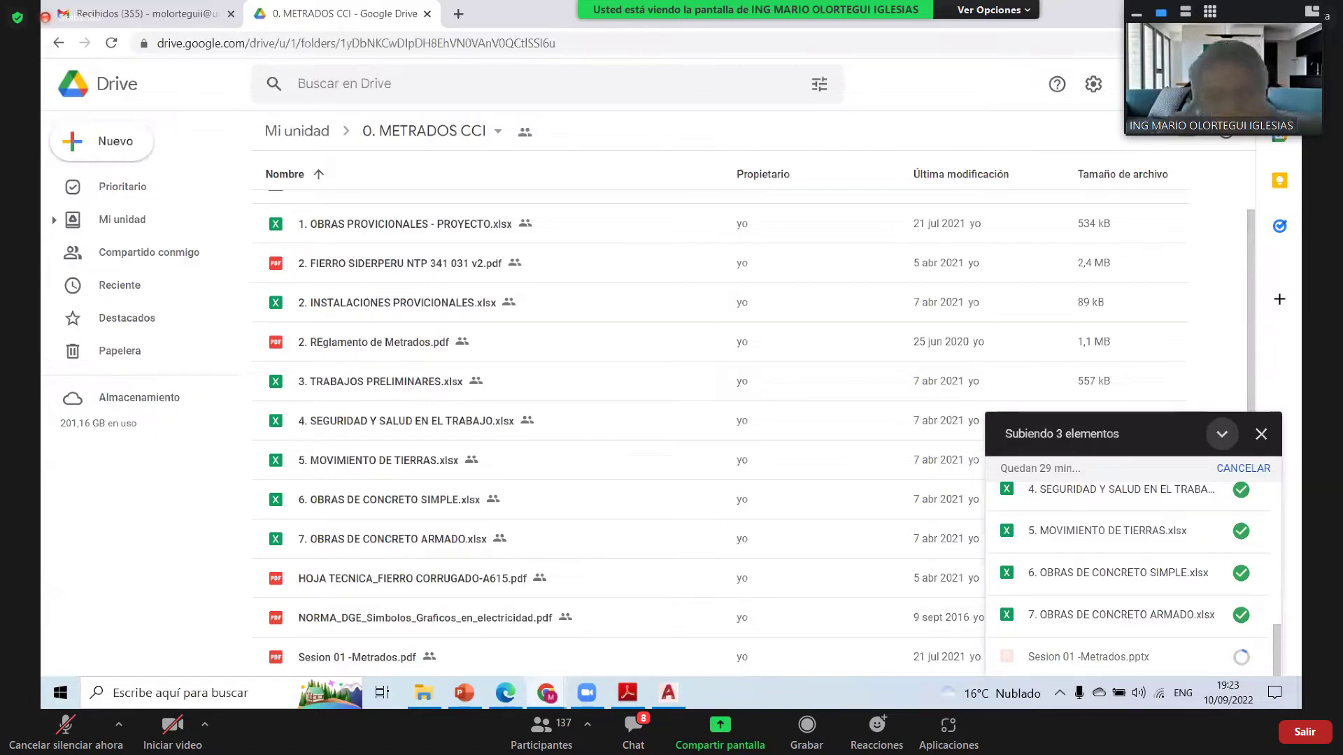
- Switch to the REglamento de Metrados PDF in Adobe Reader and read section OE.1.1.1 Construcciones Provisionales with its units of measure
click(668, 692)
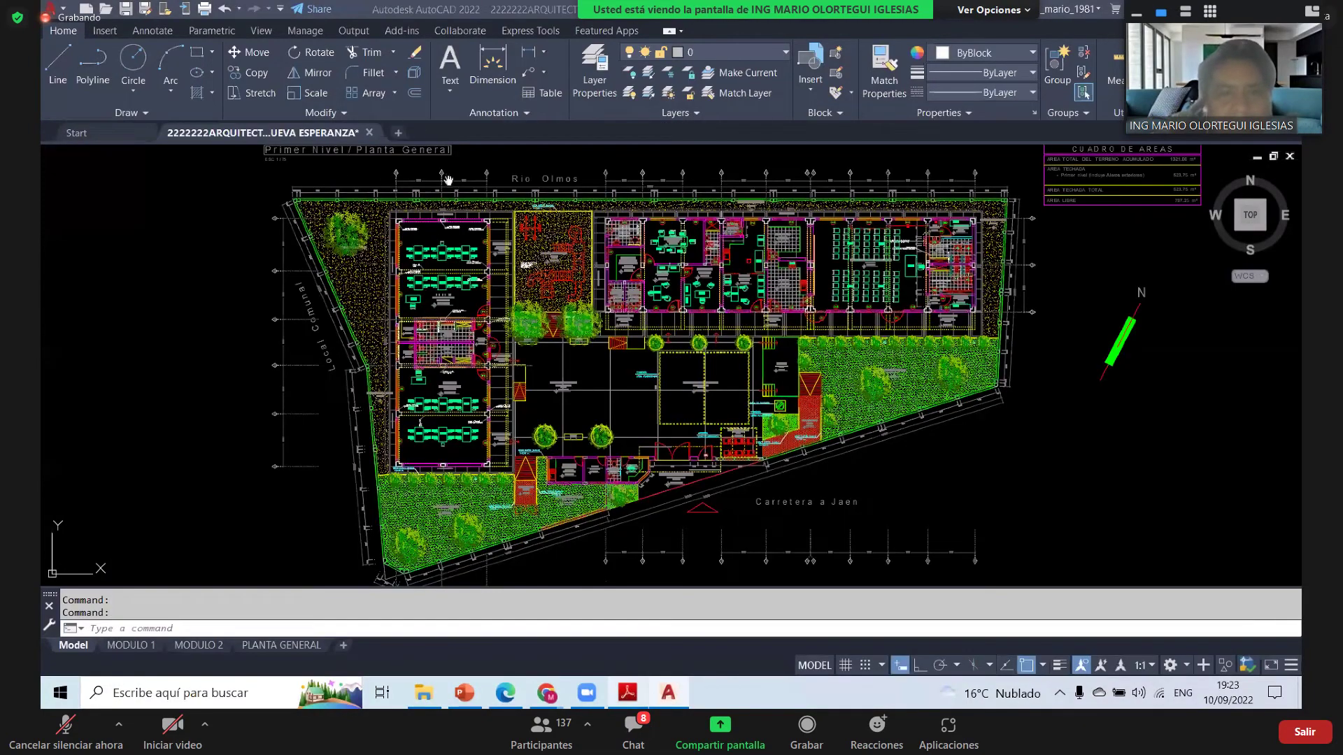
key(alt+Tab)
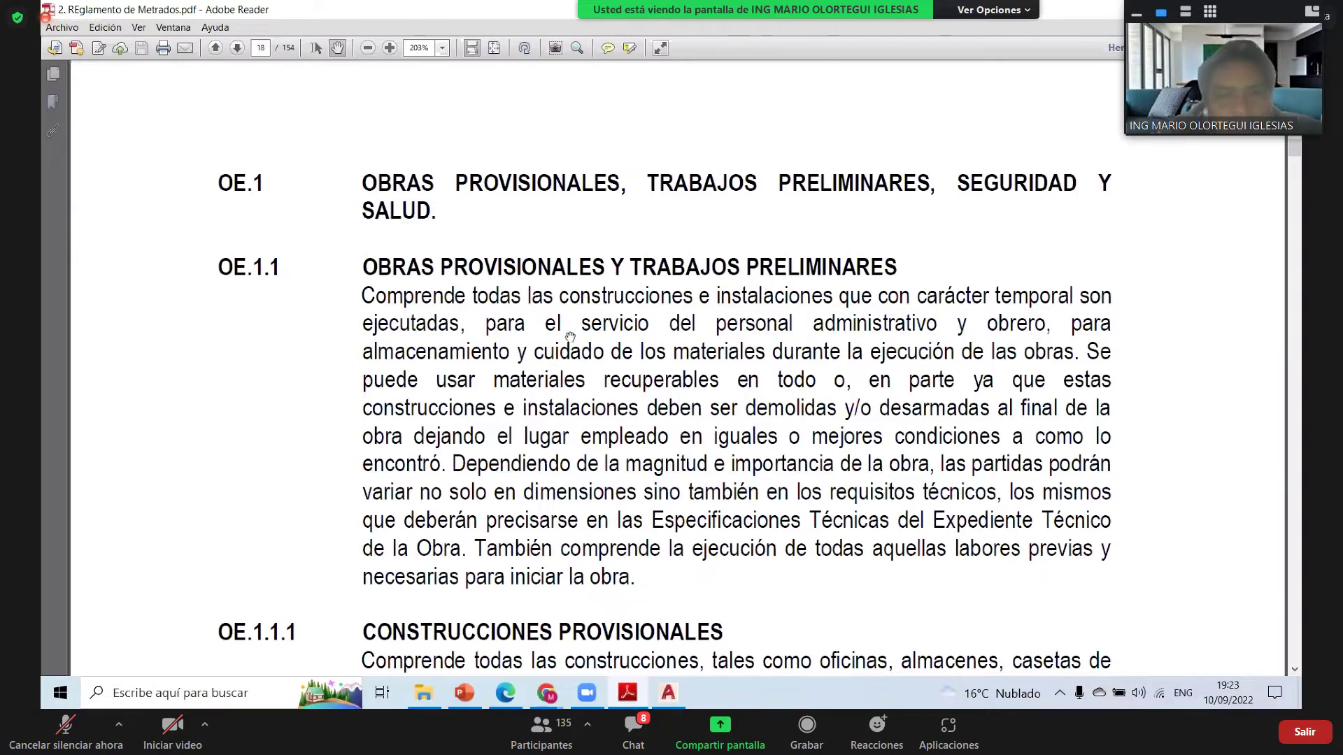
scroll(572, 374, down, 3)
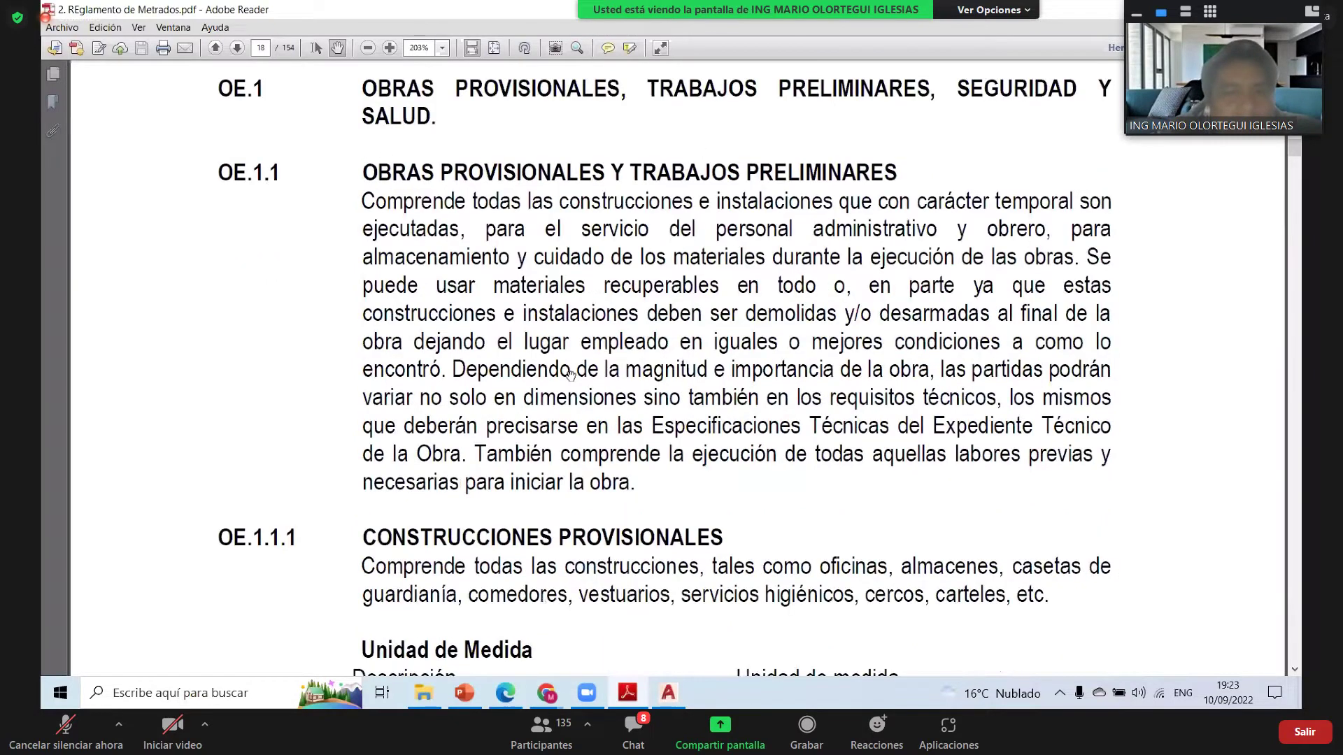
scroll(571, 374, down, 12)
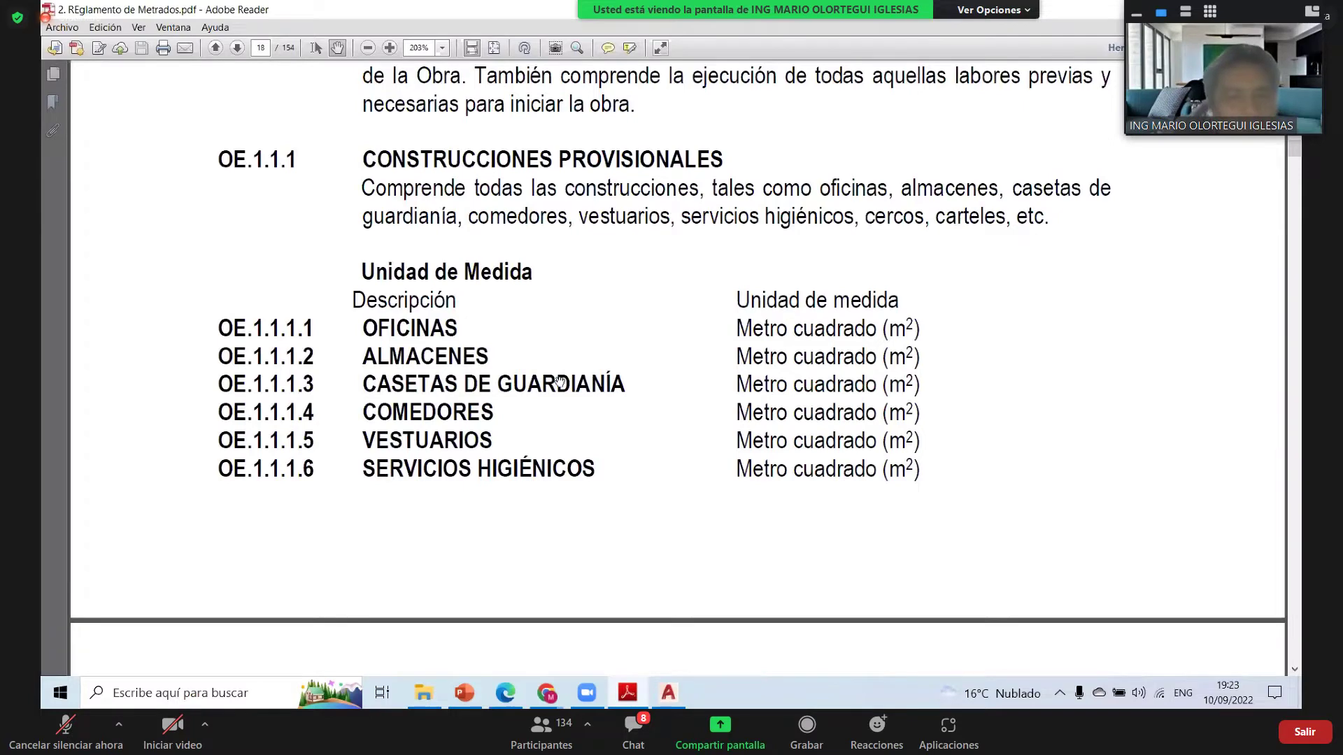
scroll(560, 382, down, 6)
scroll(559, 382, down, 2)
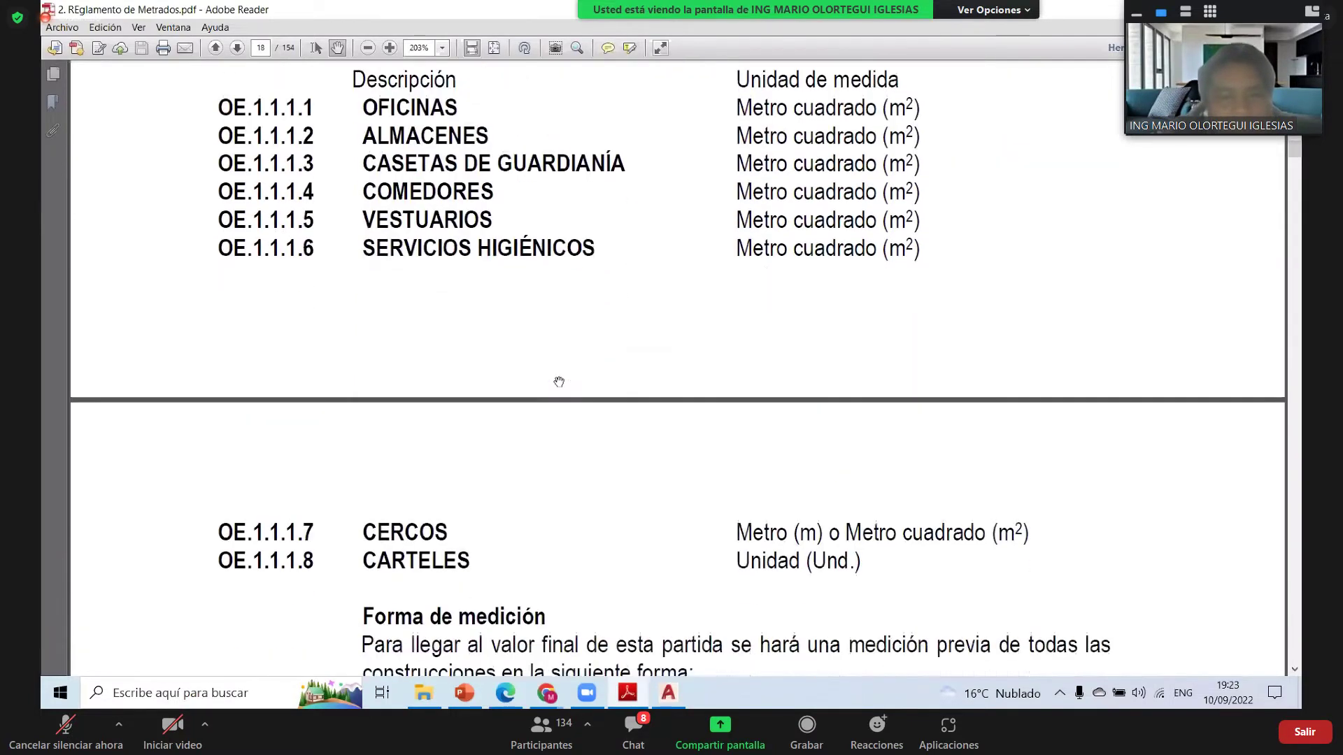
scroll(559, 382, up, 3)
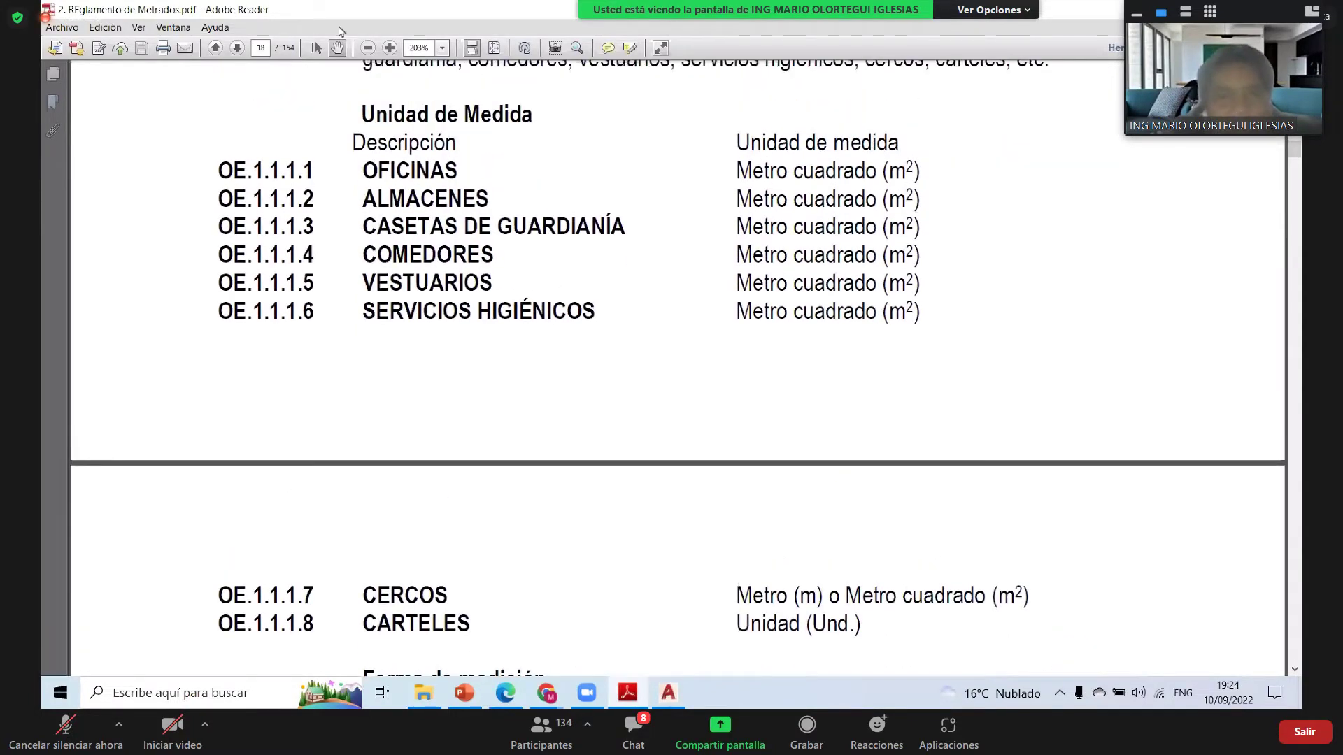
click(368, 49)
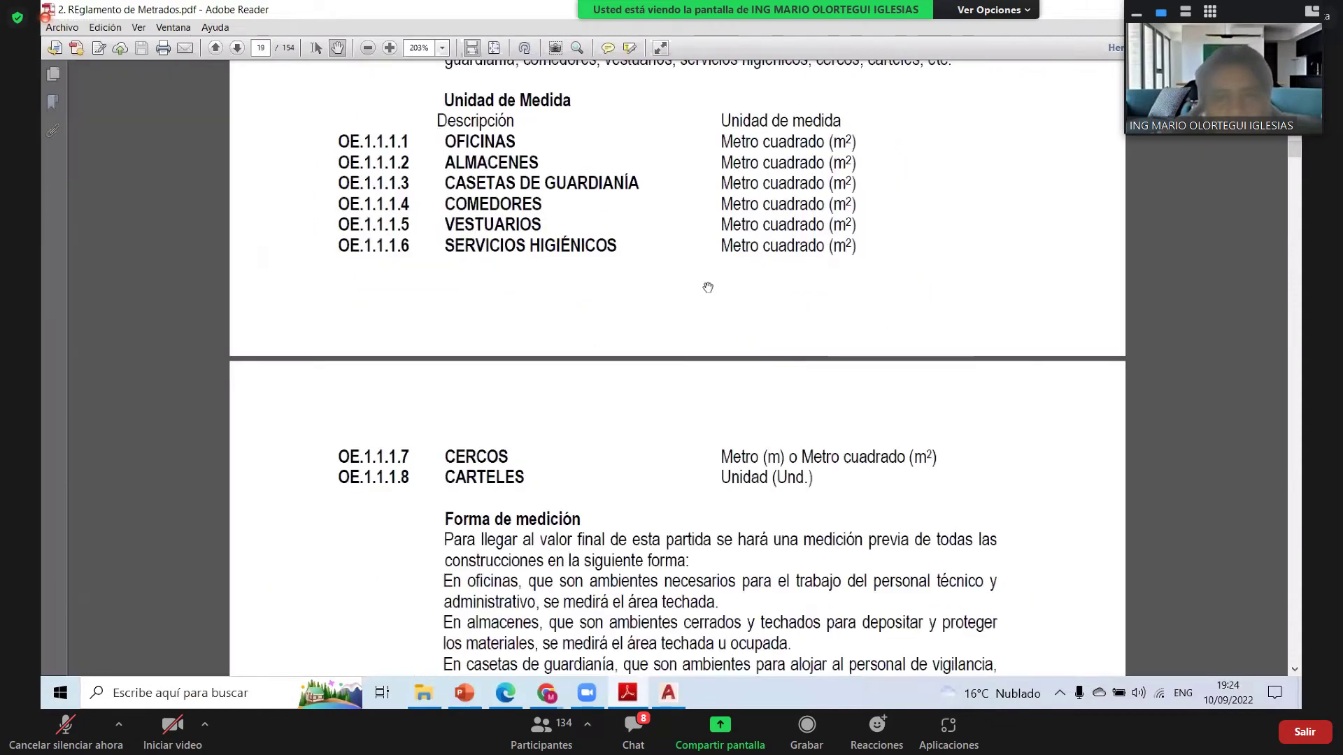
scroll(707, 287, up, 3)
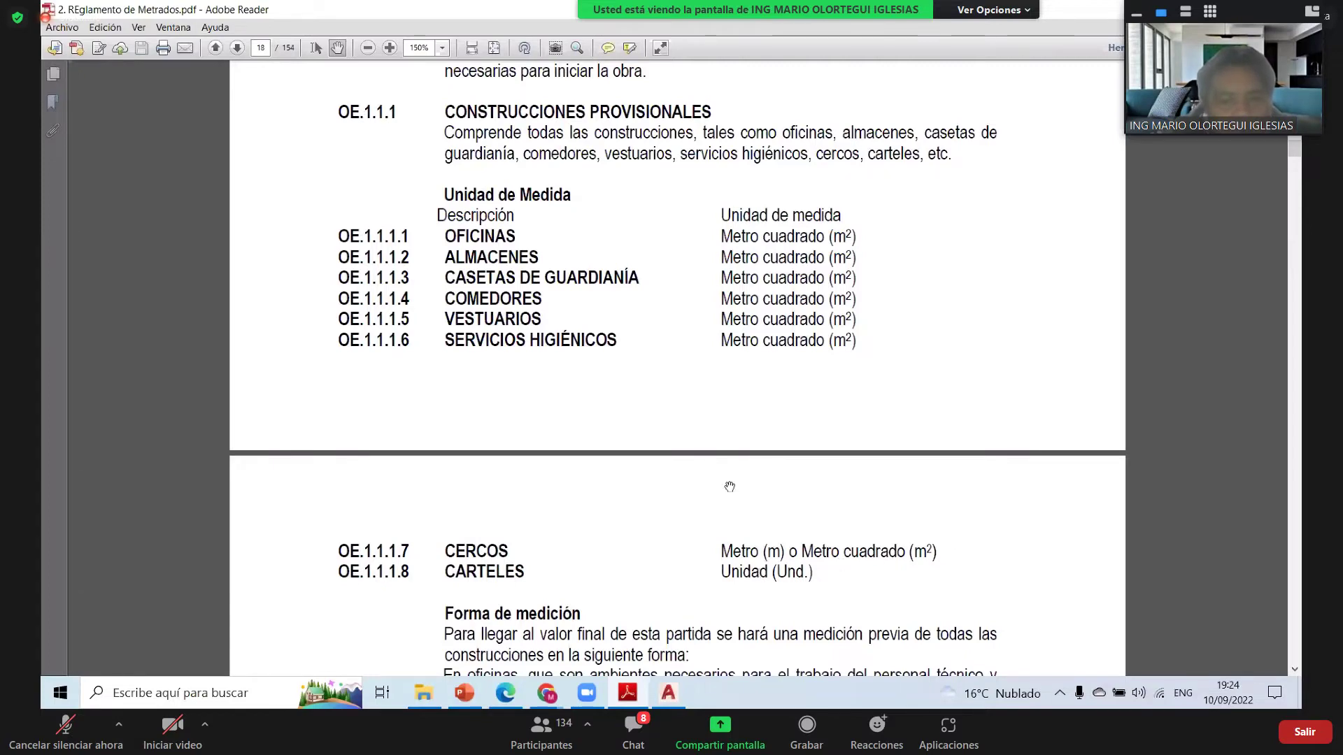
- Read the Forma de medición rules for provisional constructions, down to section OE.1.1.2 Instalaciones Provisionales
scroll(730, 487, down, 3)
scroll(645, 438, down, 8)
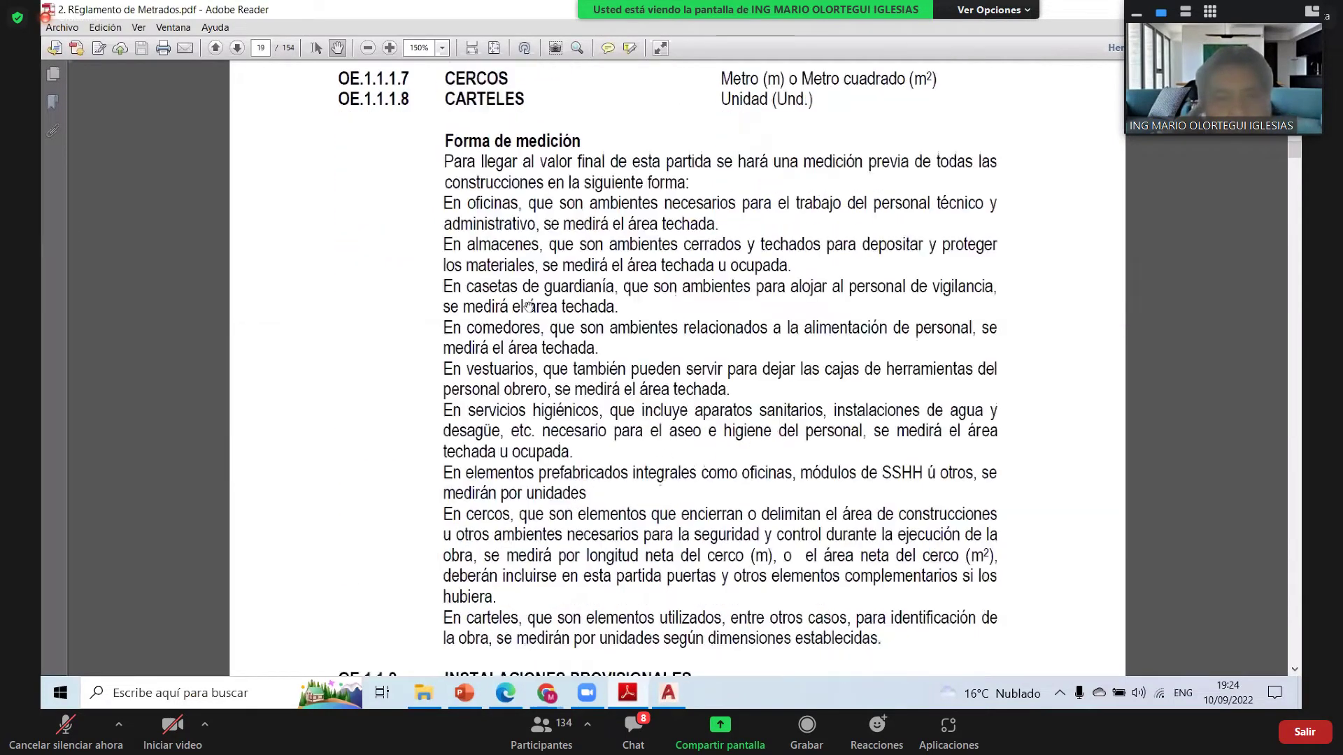
scroll(726, 327, down, 1)
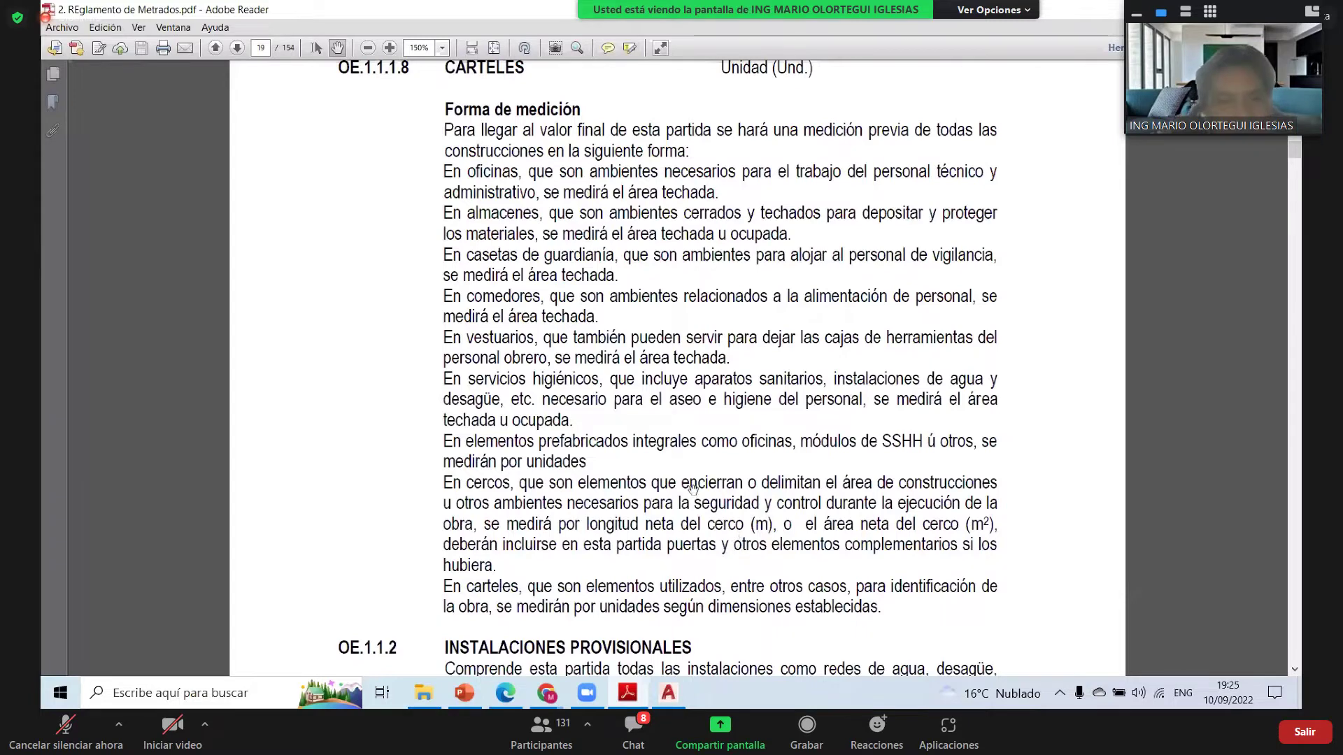
scroll(701, 474, down, 3)
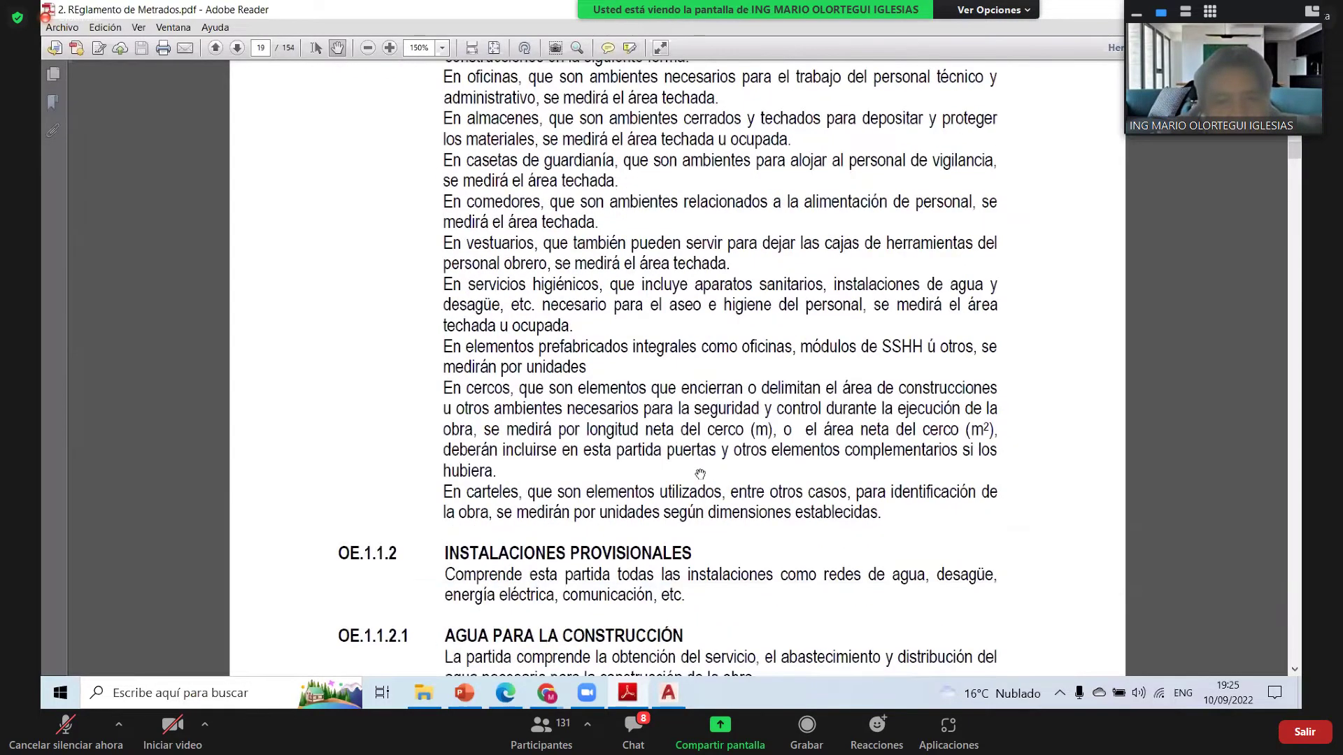
scroll(700, 475, down, 4)
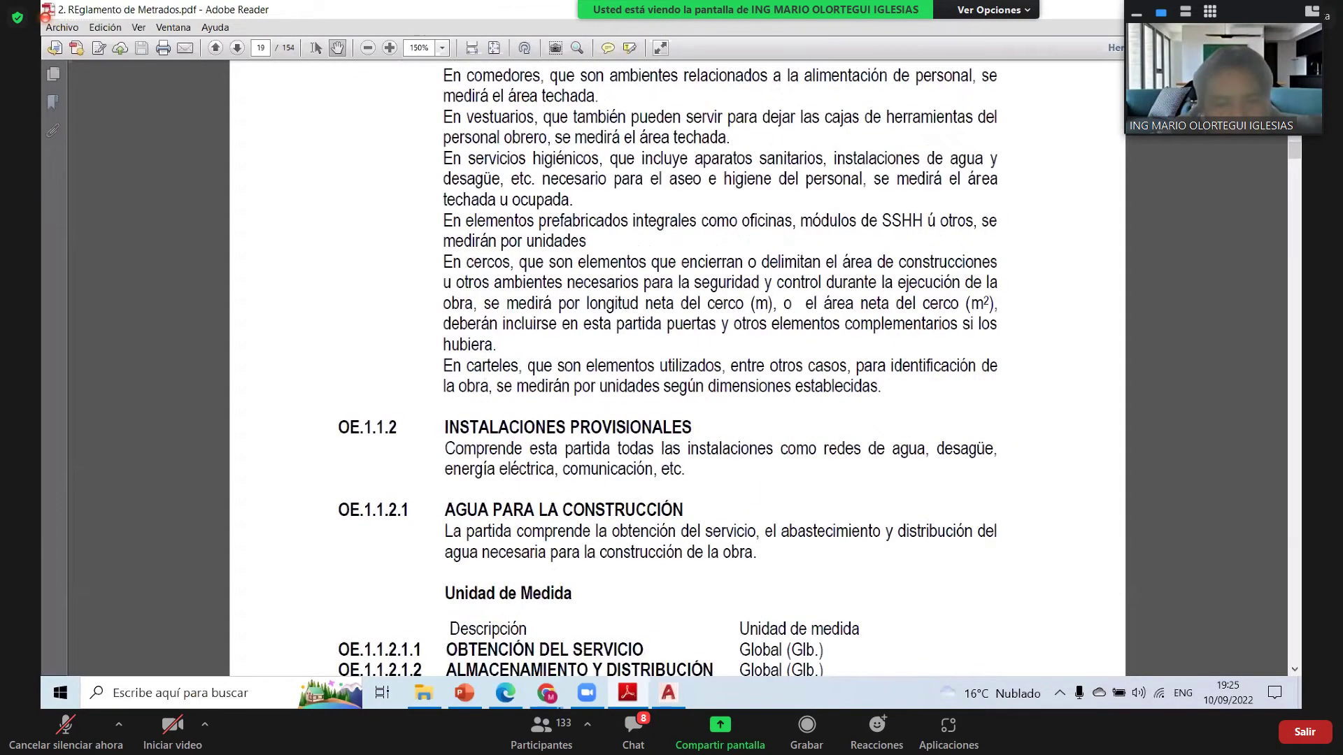
scroll(99, 393, up, 4)
- Switch to the Metrados en Edificaciones presentation in PowerPoint and view the Forma de medición and oficinas slides, 81 and 82
key(alt+Tab)
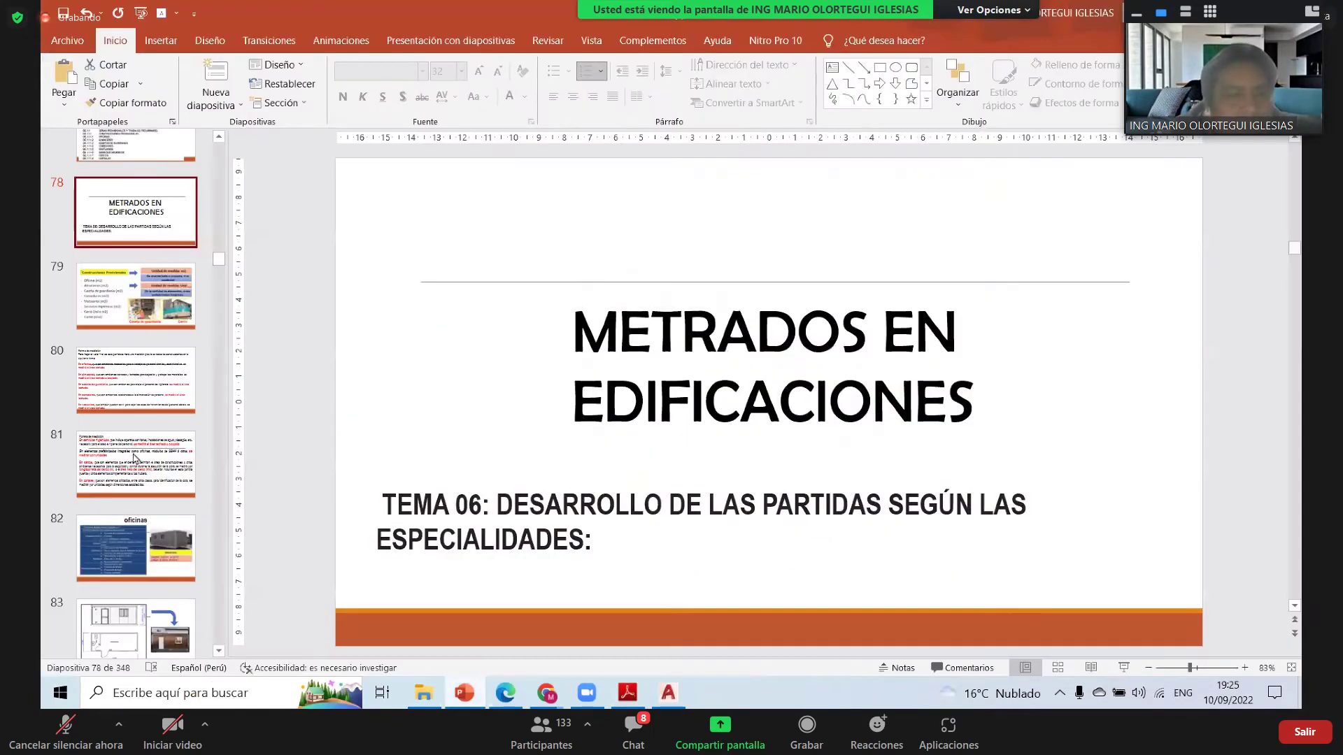
scroll(137, 461, down, 1)
click(137, 460)
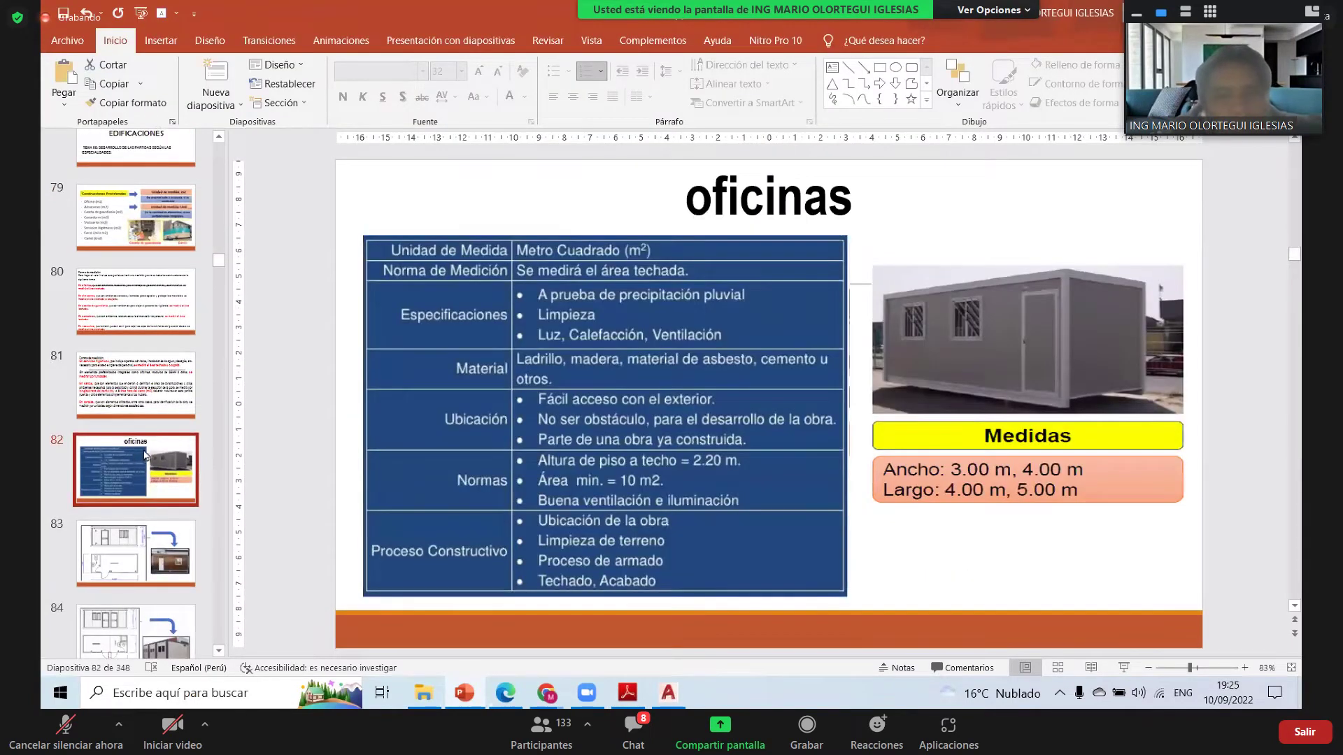
click(159, 395)
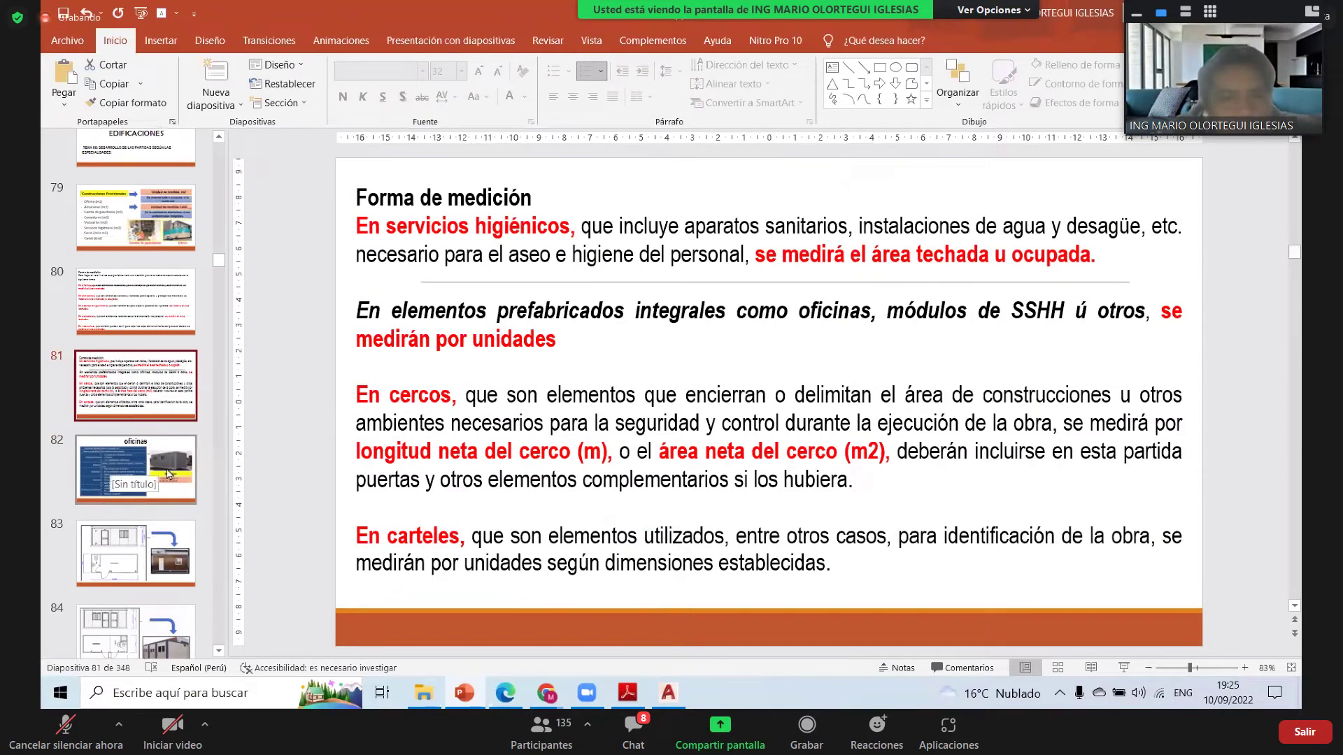
click(166, 477)
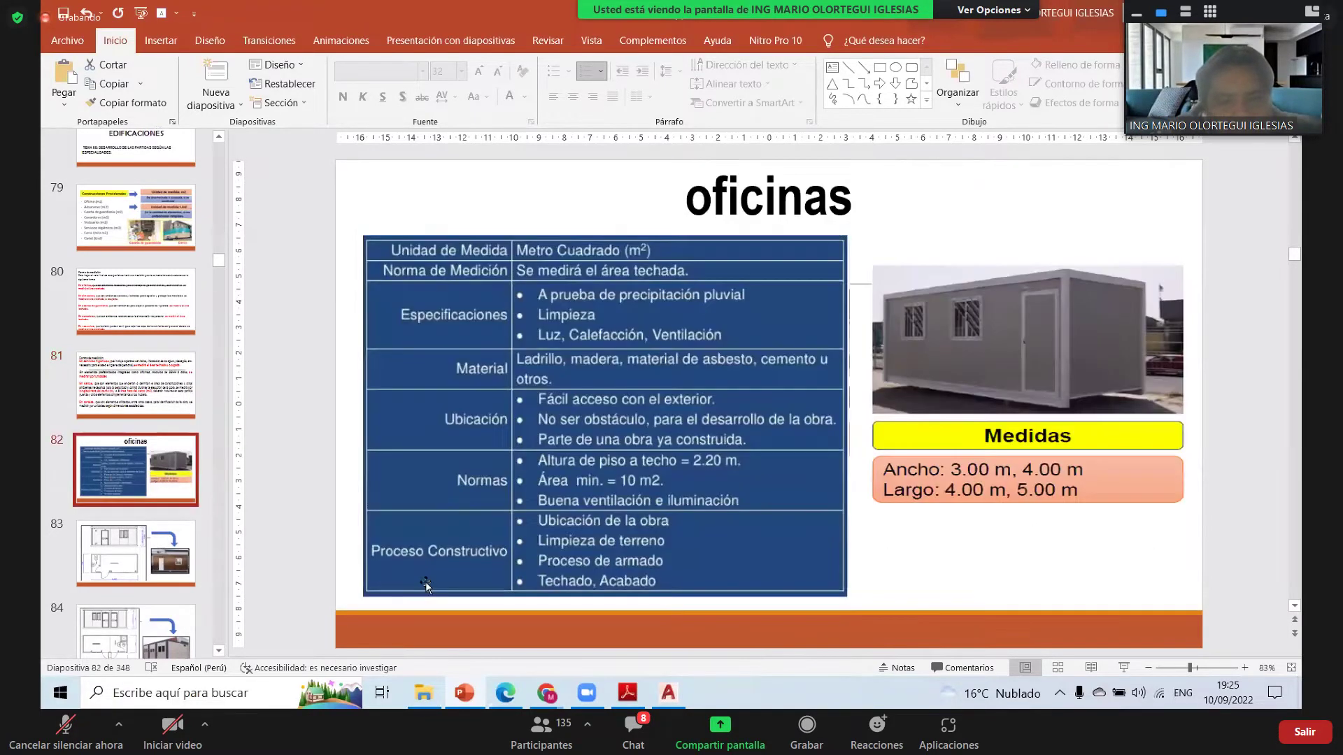
- In File Explorer, go up to the 94. metrados folder and open 1. OBRAS PROVICIONALES - PROYECTO.xlsx
key(alt+Tab)
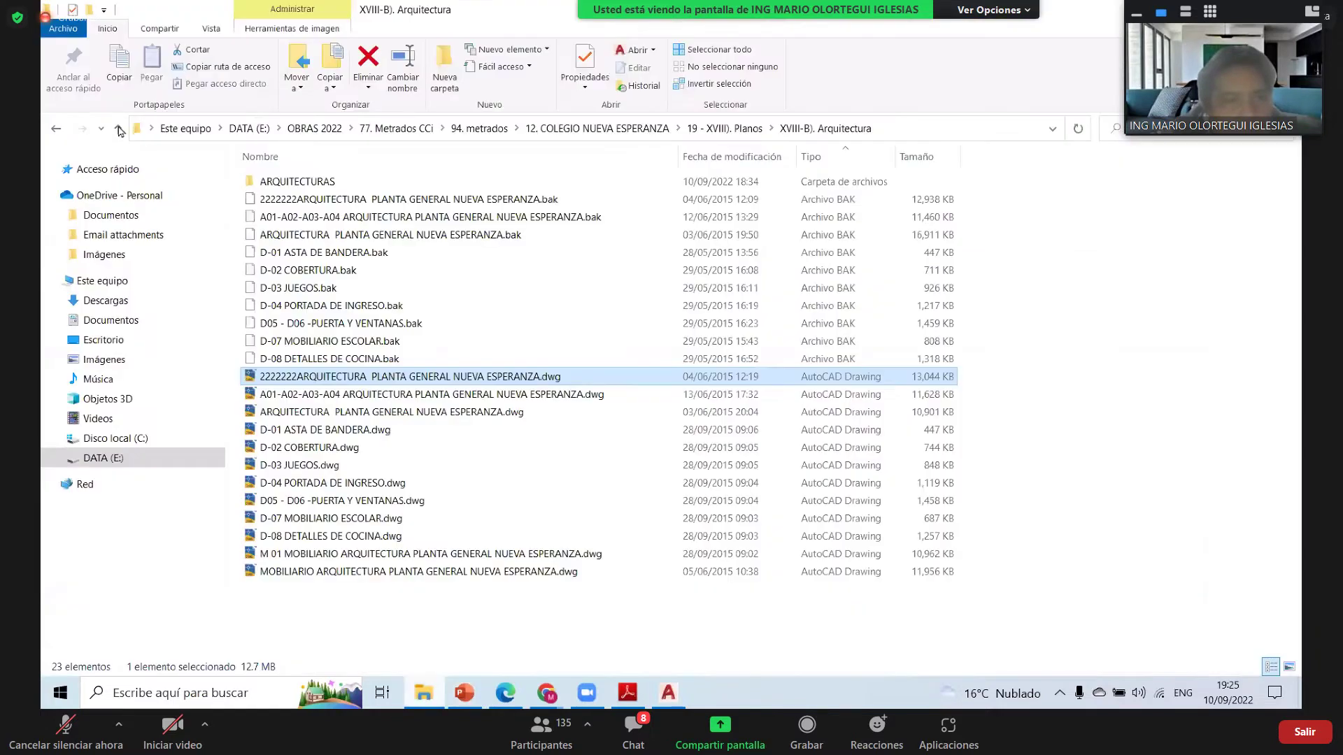
click(118, 132)
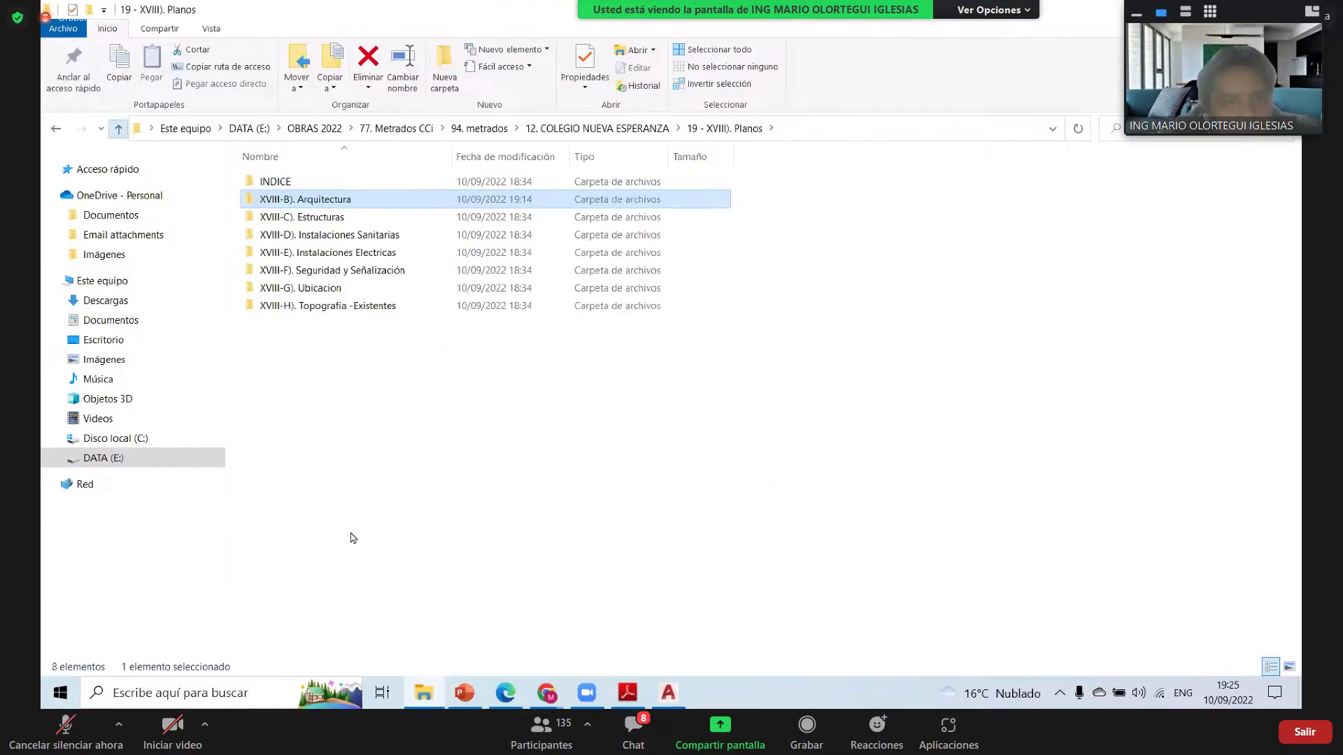
click(118, 131)
click(118, 131)
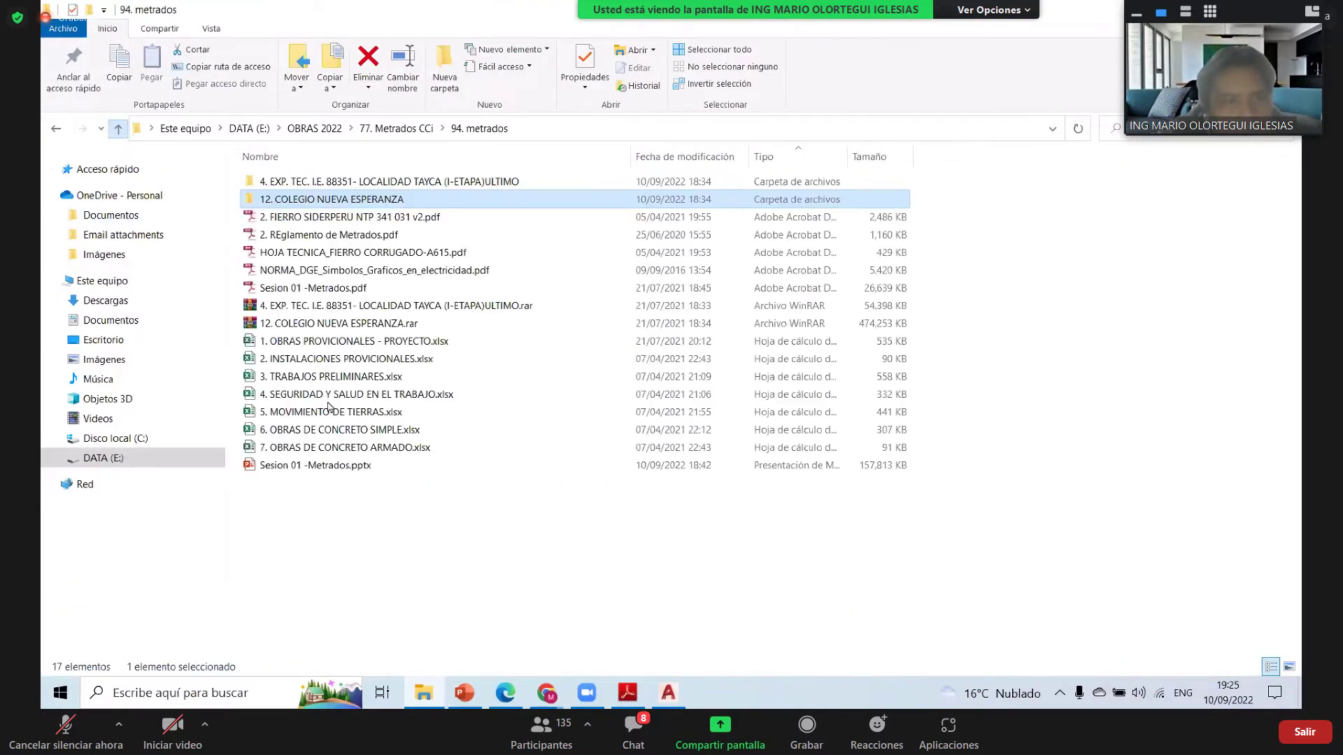
click(355, 345)
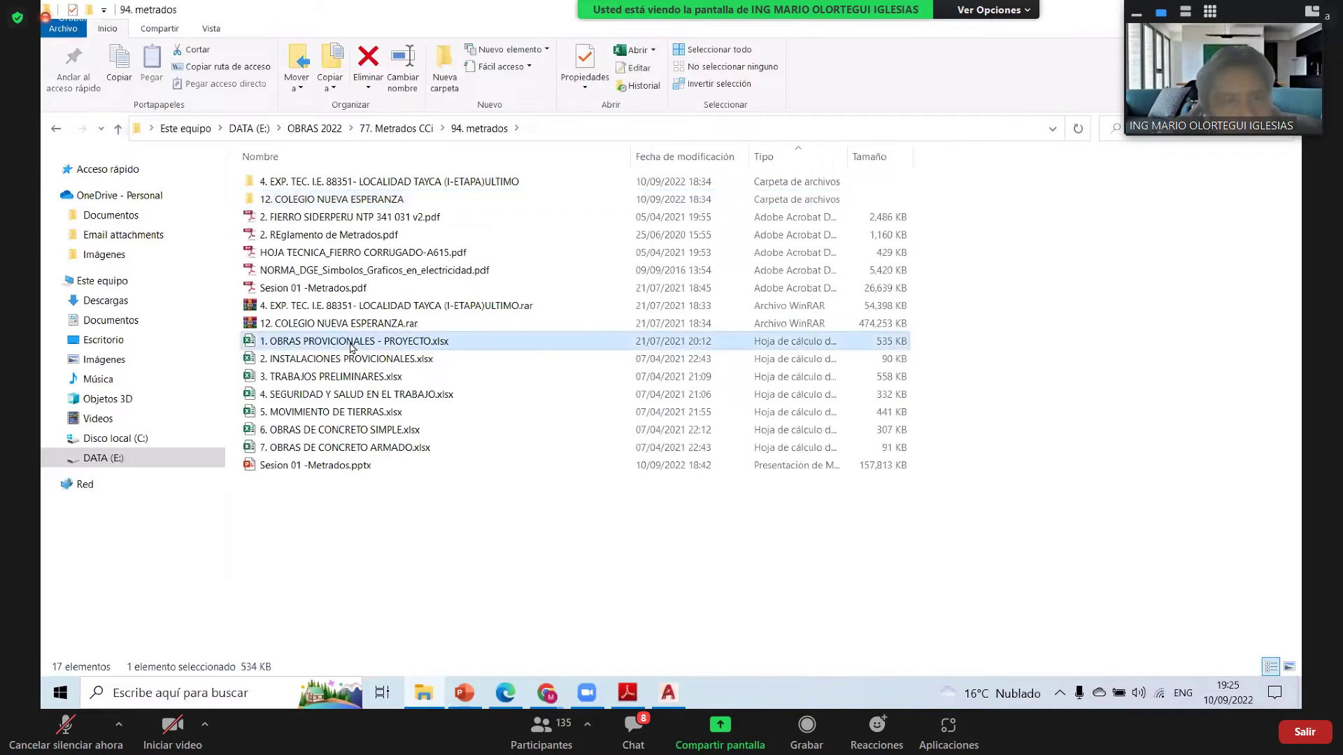
double_click(352, 343)
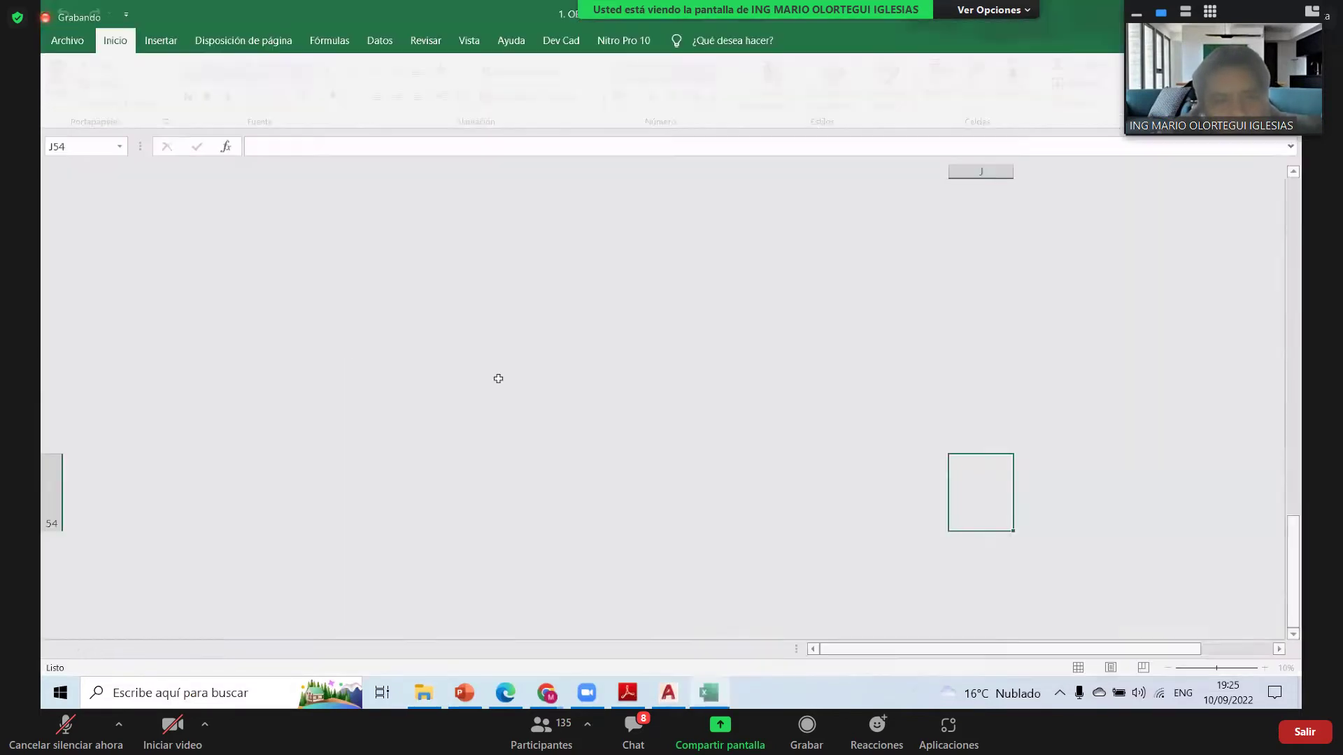
- Dismiss the Office licence notice and review the PLANILLAS DE METRADOS header and the Oficina item
scroll(1074, 328, up, 9)
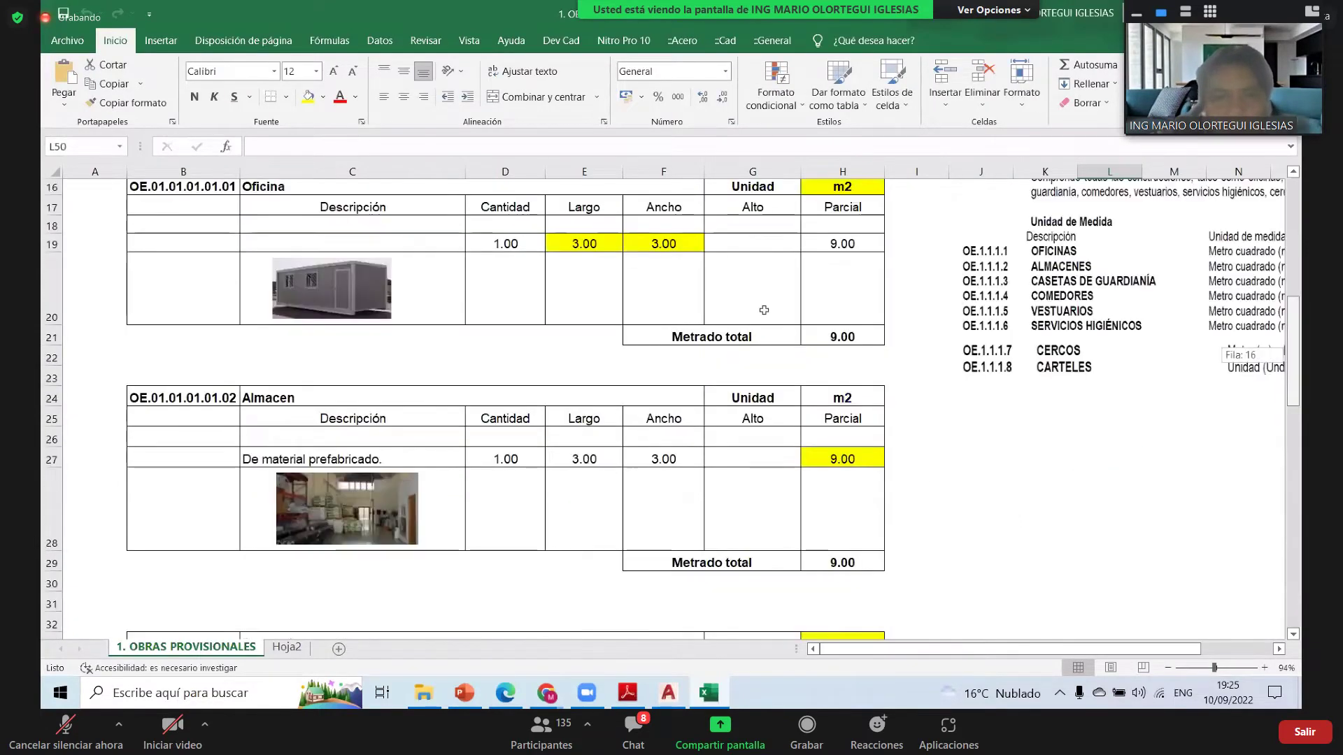
scroll(764, 310, up, 5)
click(1217, 673)
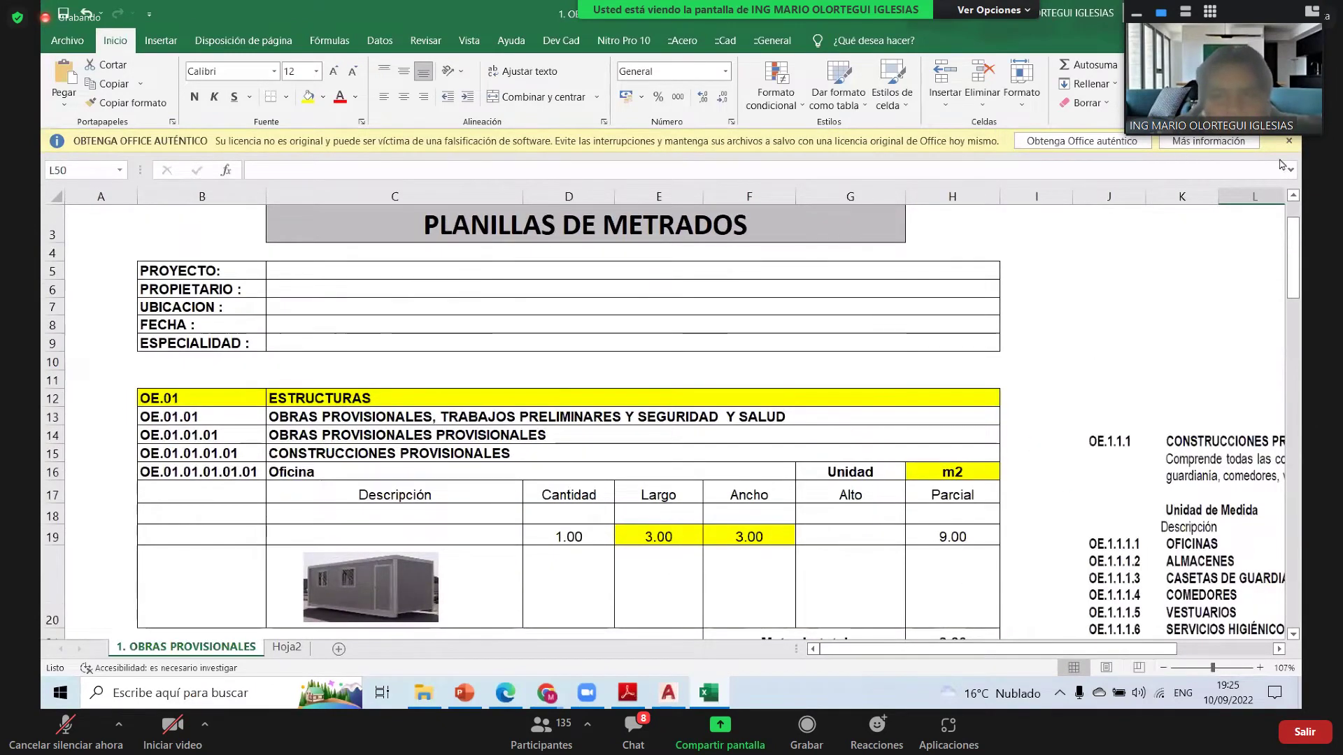
click(1106, 260)
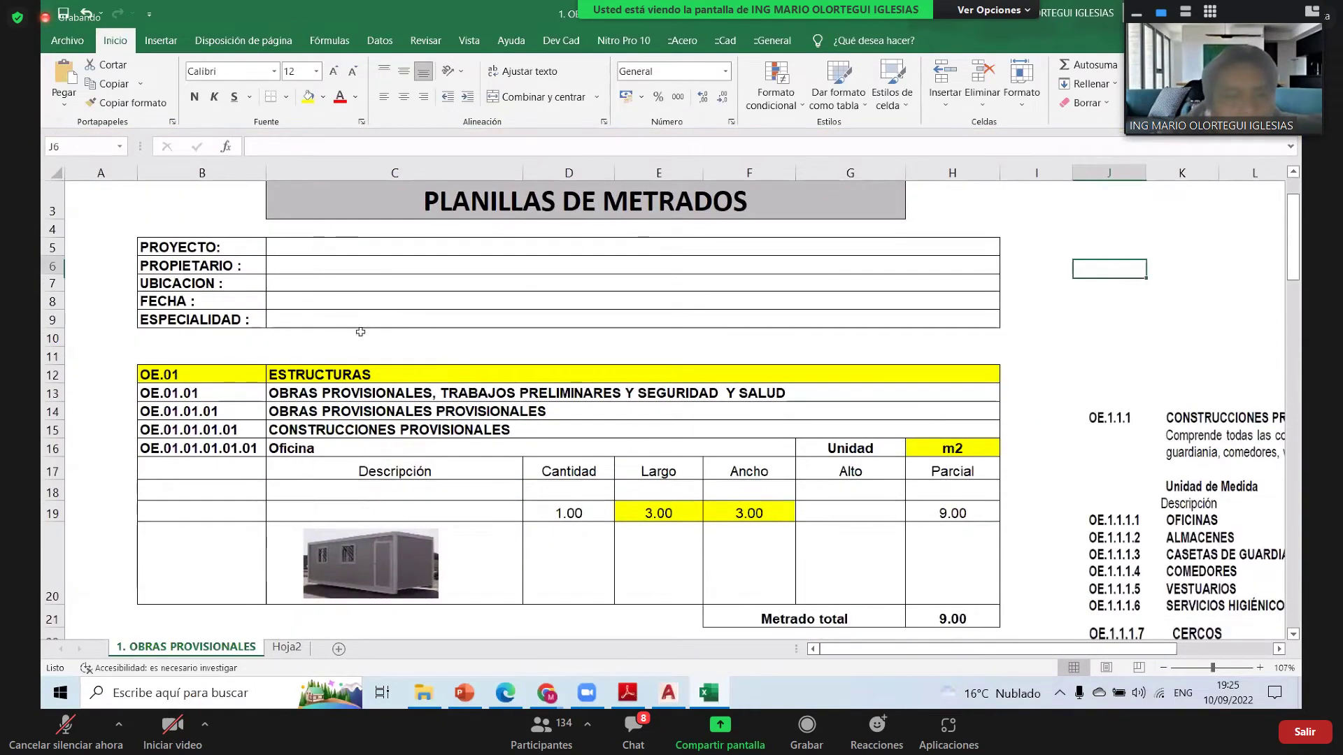
scroll(357, 334, down, 1)
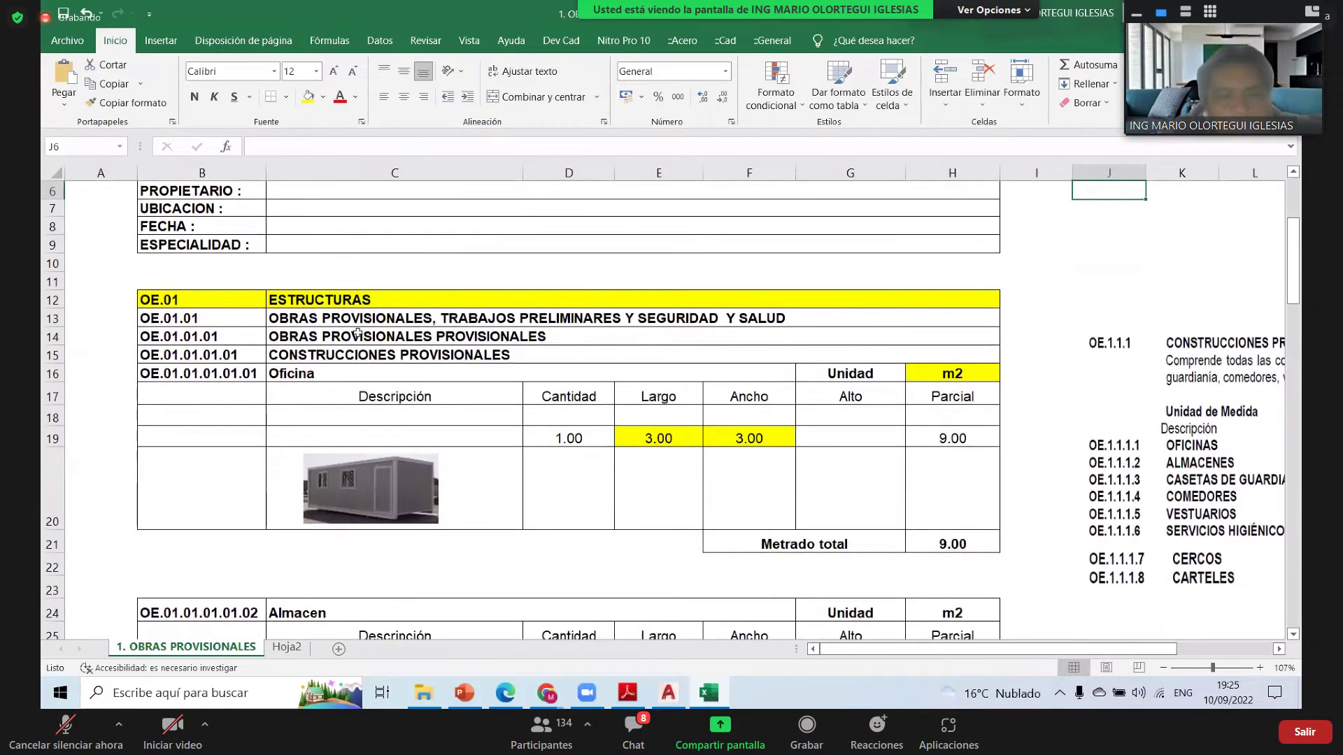
- Change the fill of the OE.01 ESTRUCTURAS row, B12 to H12, to light green
drag(144, 301, 349, 301)
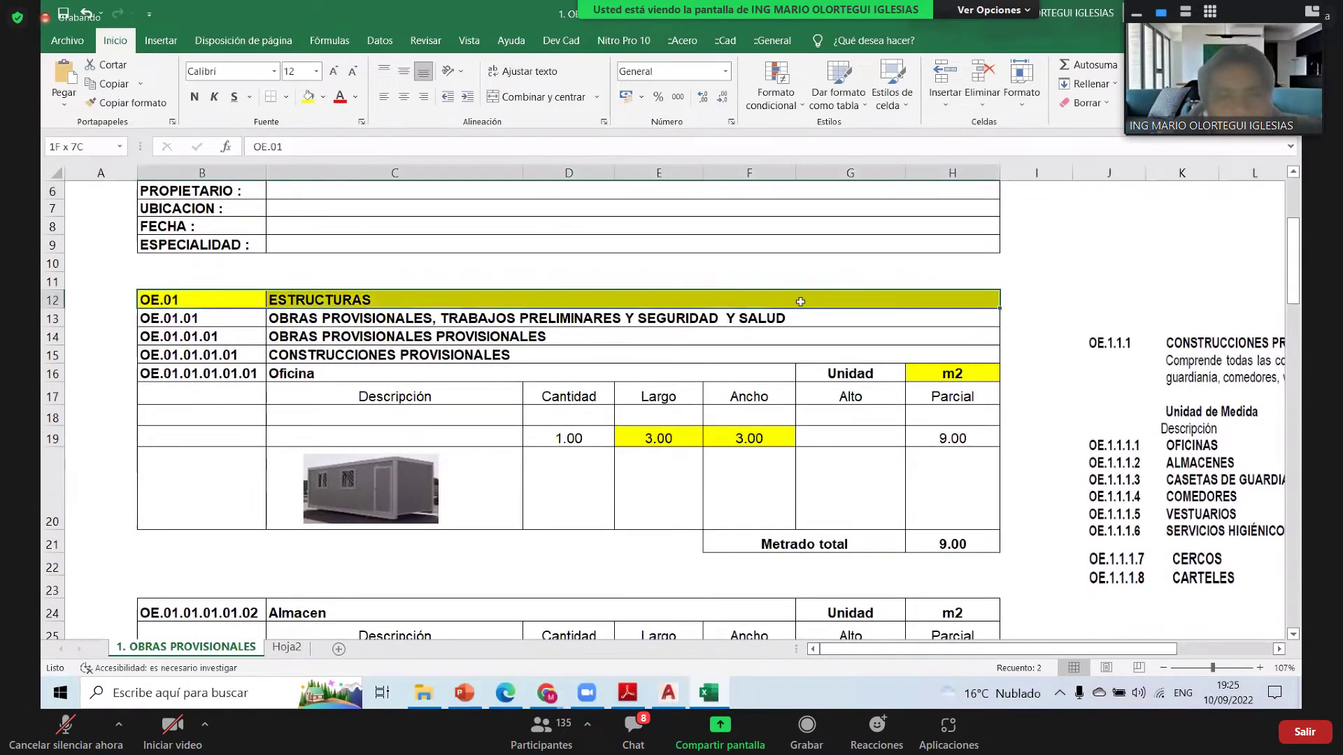
click(322, 97)
click(424, 162)
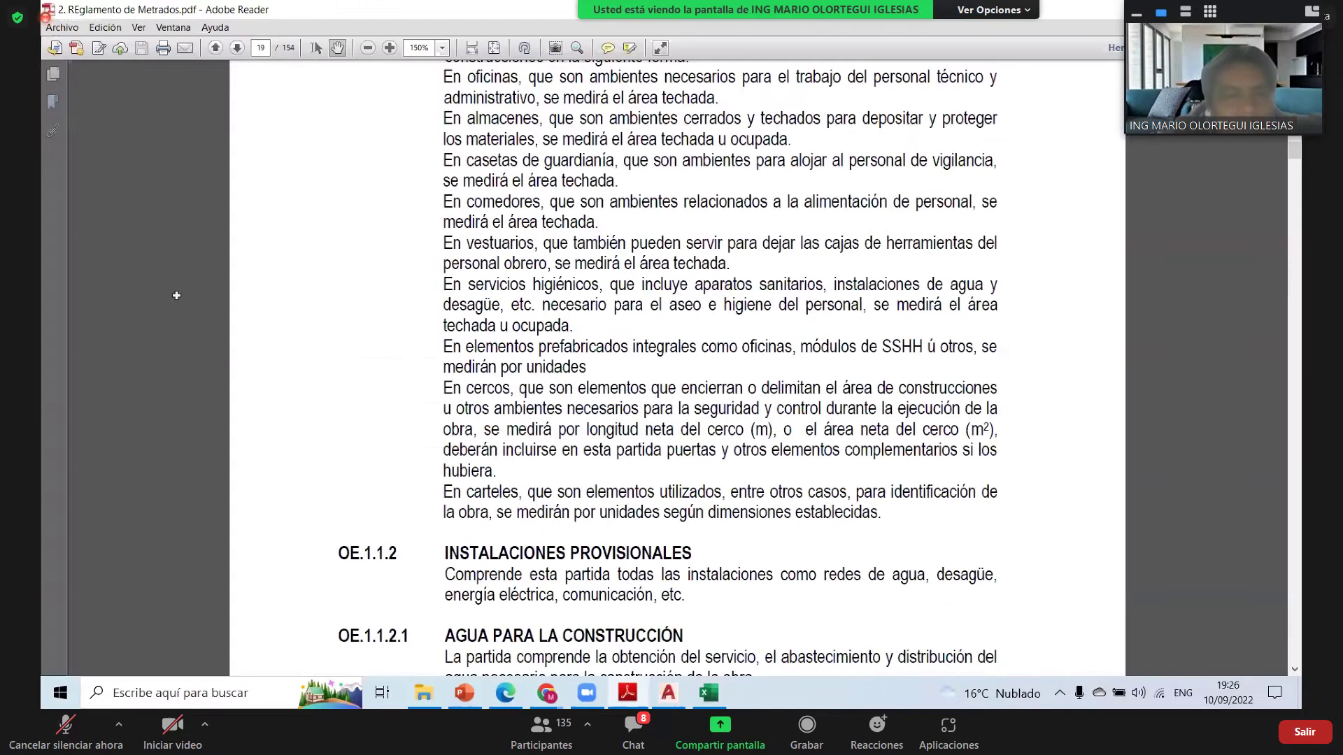
click(284, 265)
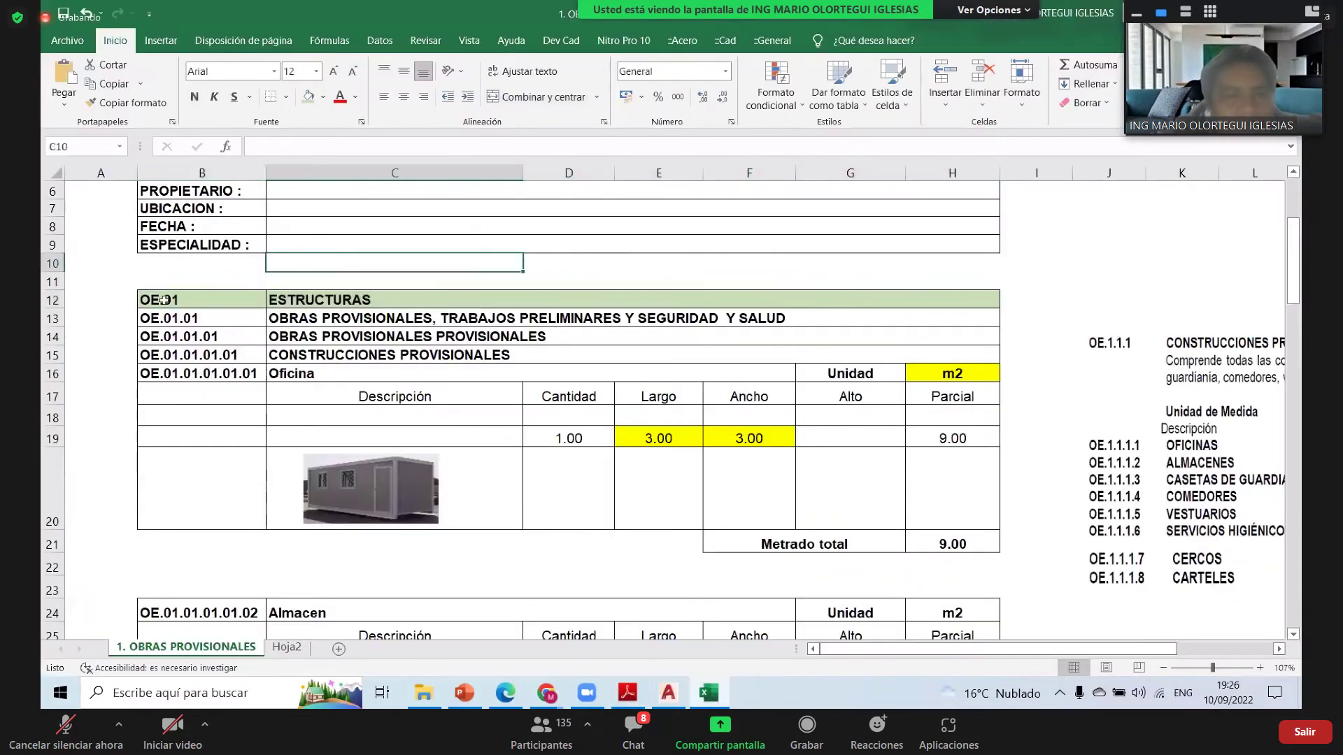
drag(163, 300, 979, 301)
click(226, 330)
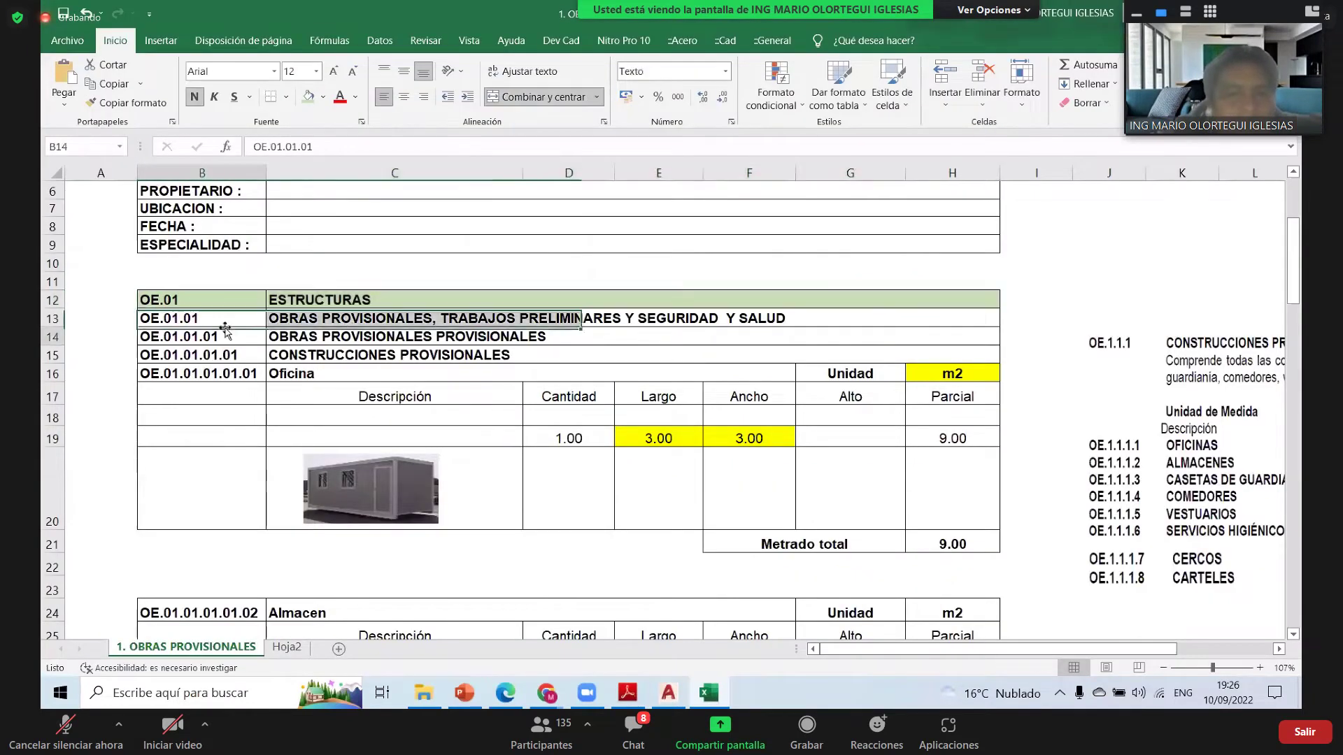
click(225, 330)
key(ctrl+z)
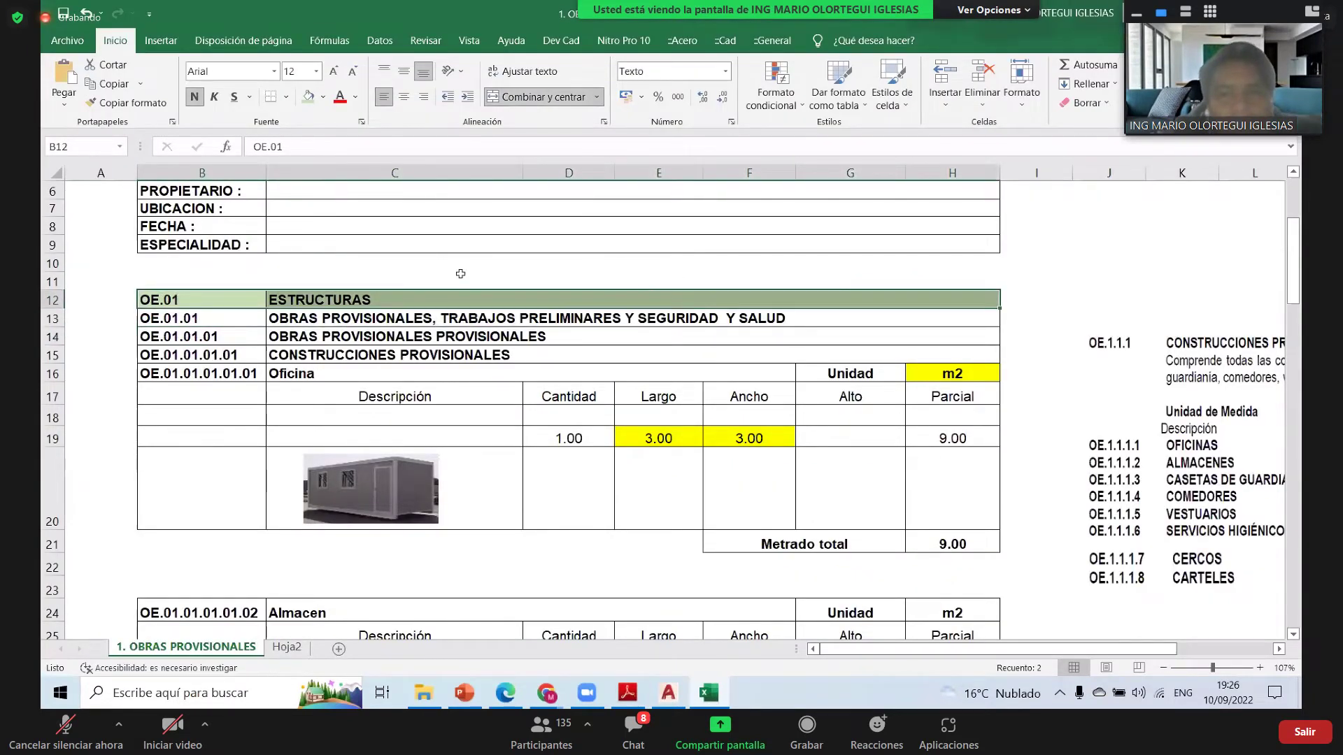
click(218, 352)
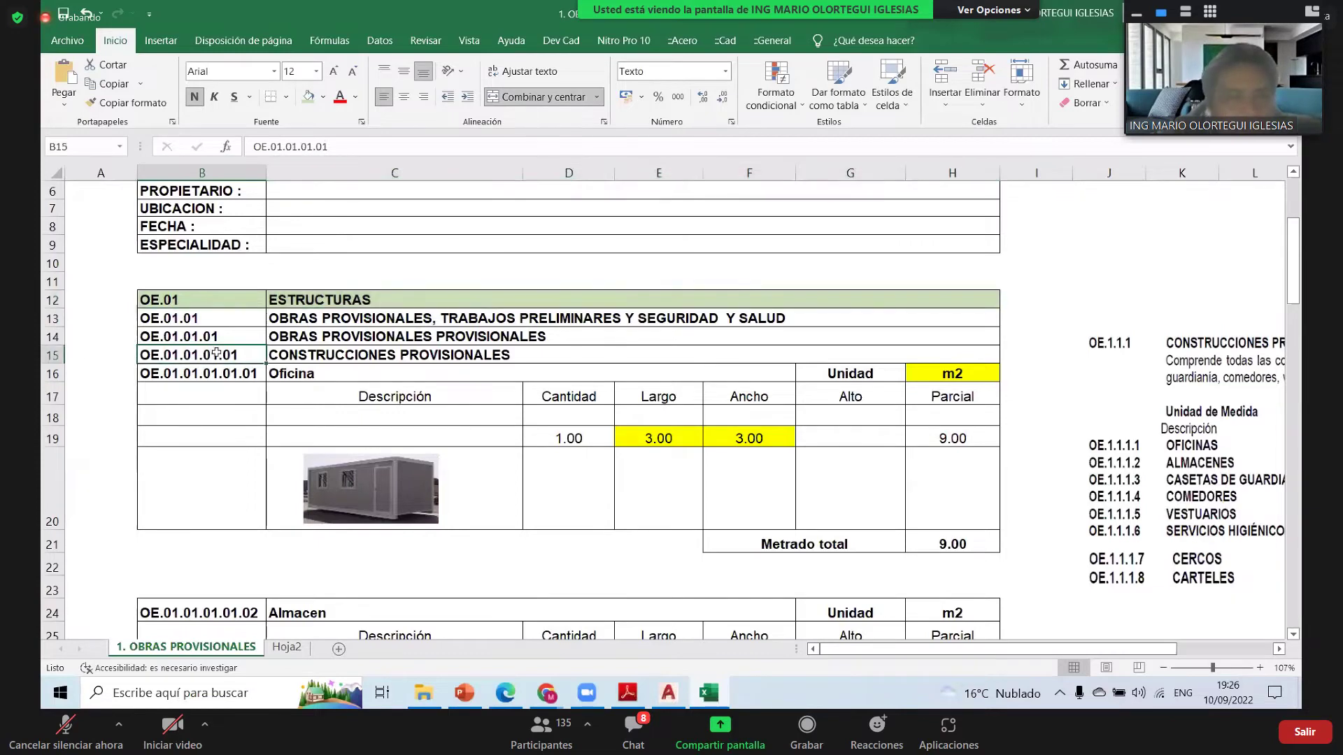
- Fill the OE.01.01 row, B13 to H13, with light gold and the OE.01.01.01 row, B14 to H14, with light blue
drag(182, 317, 636, 318)
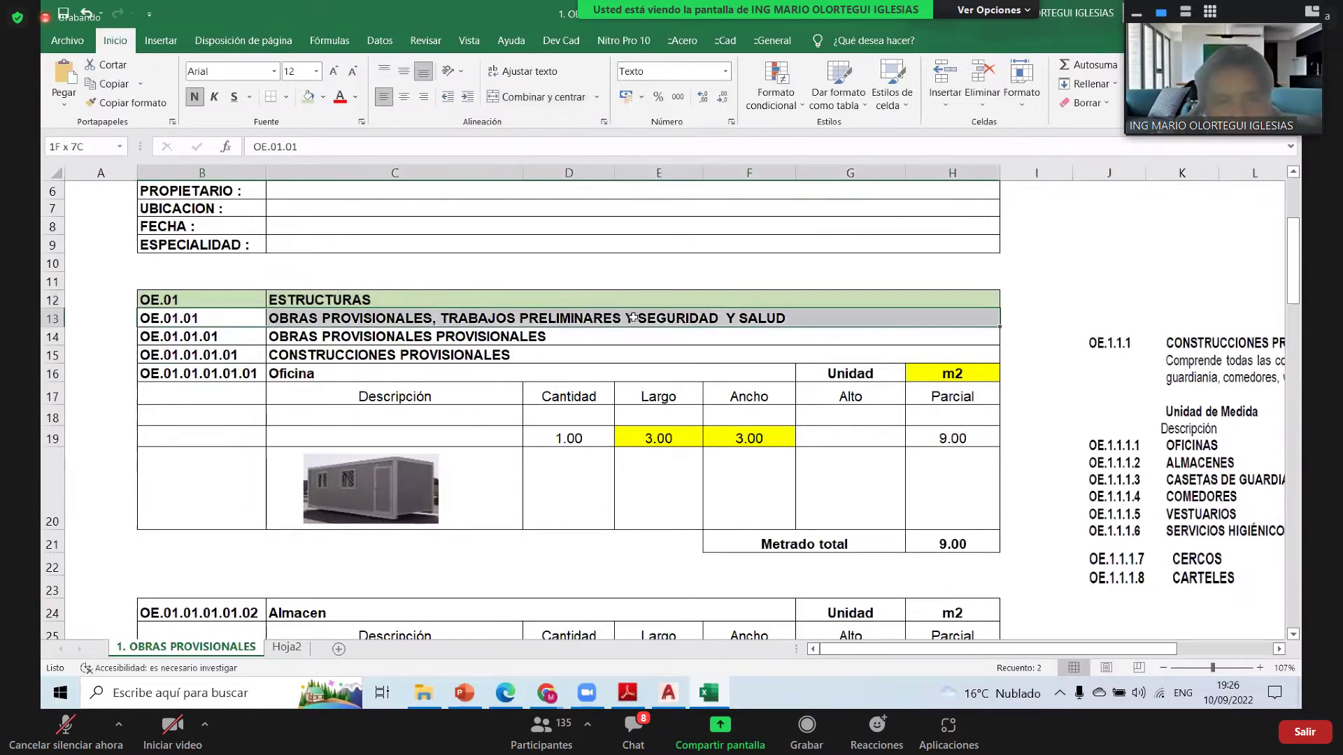
click(322, 97)
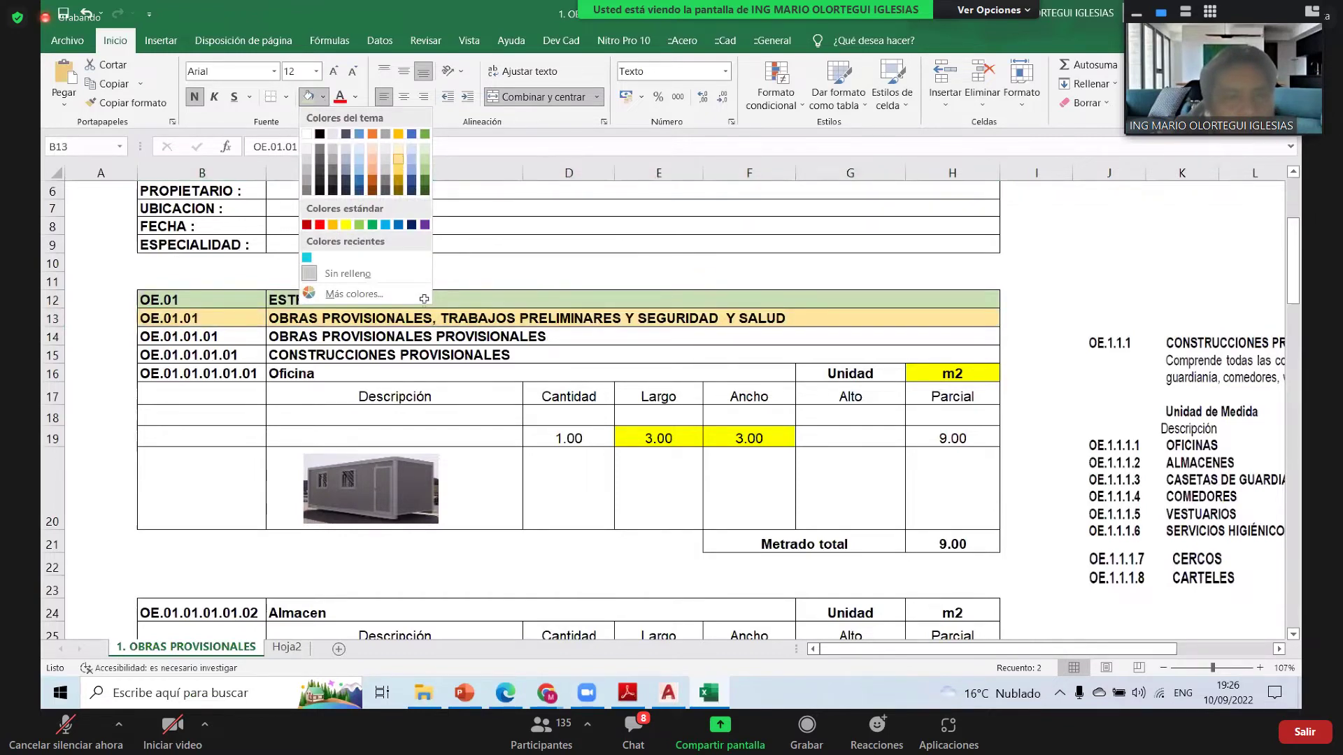
click(353, 388)
drag(183, 337, 509, 347)
click(322, 97)
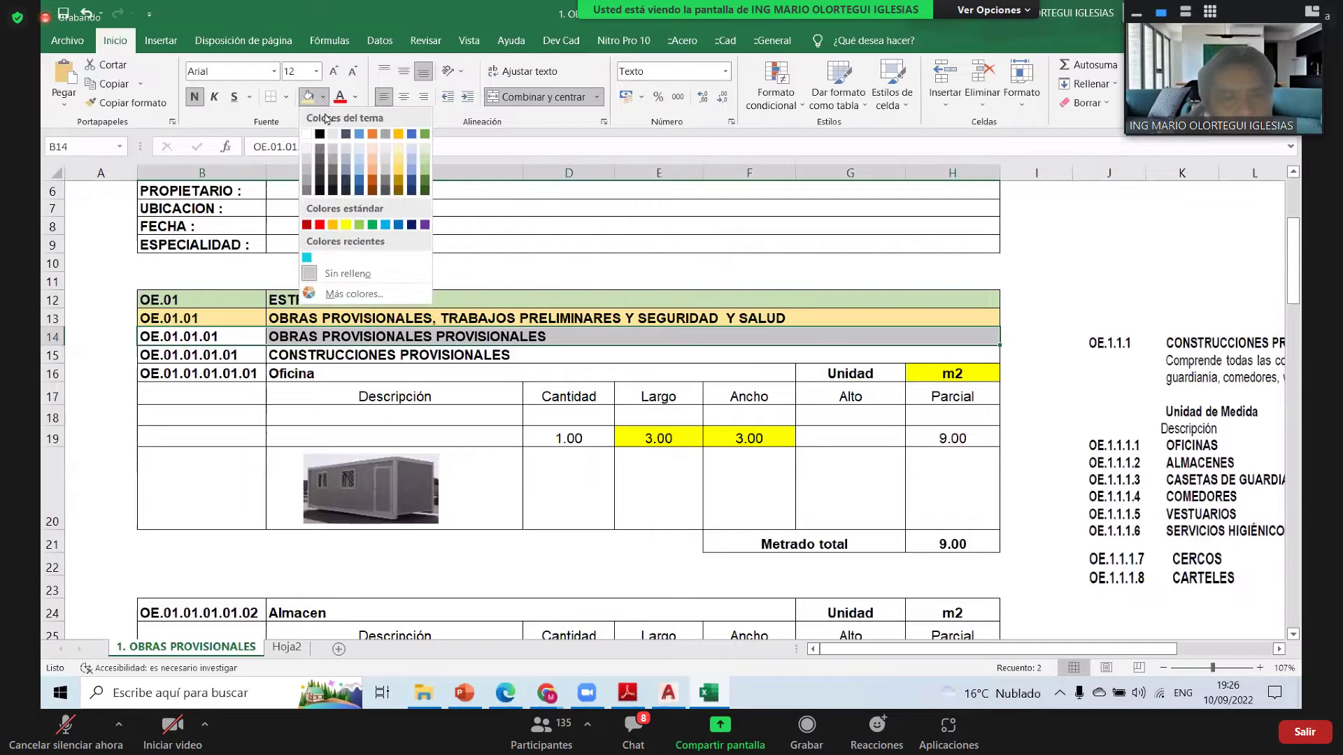
click(414, 160)
click(423, 319)
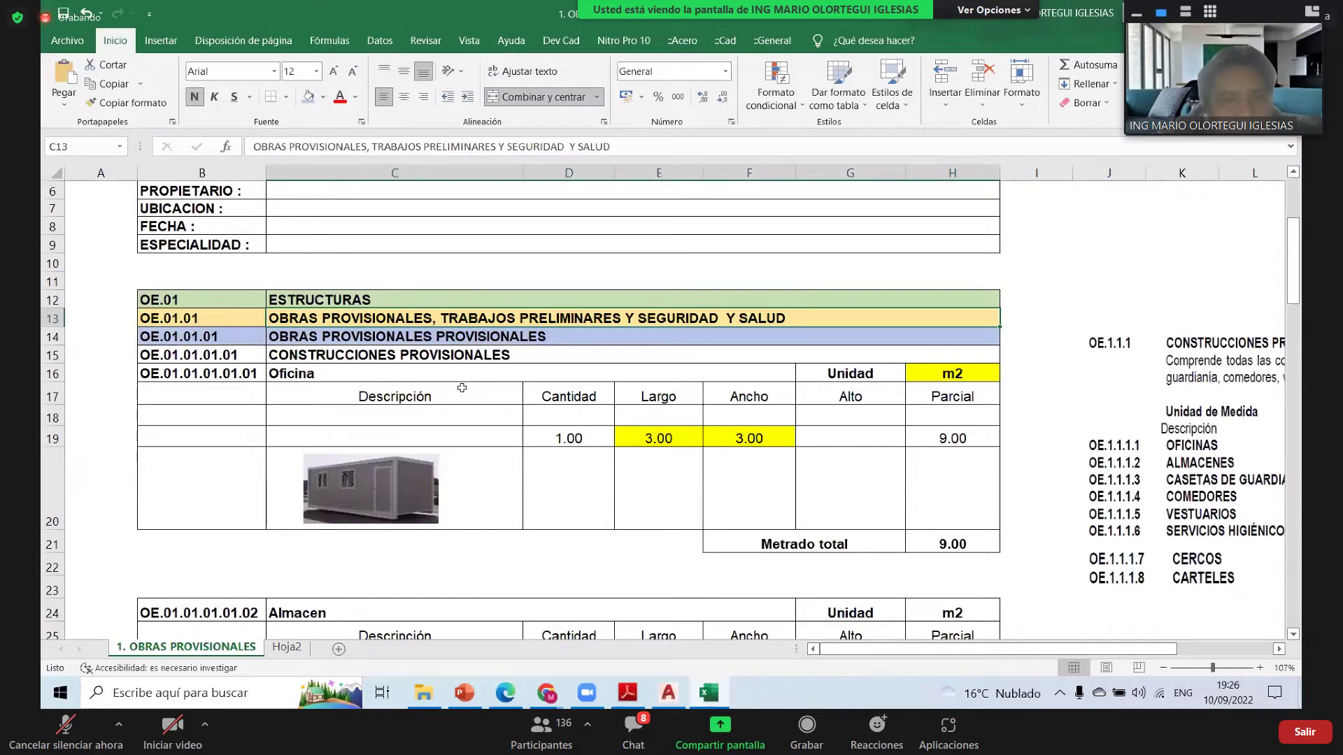
- Delete row 15, the CONSTRUCCIONES PROVISIONALES heading above the Oficina item
scroll(423, 370, down, 3)
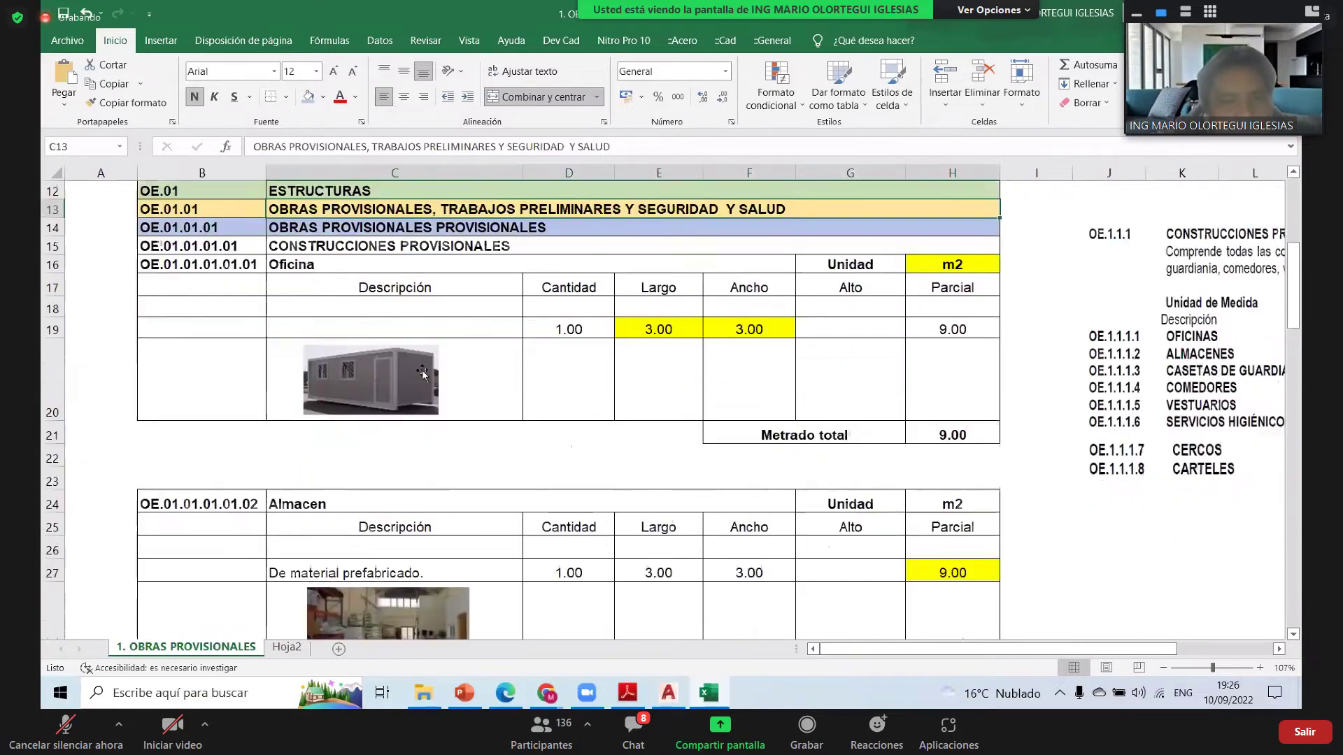
scroll(422, 373, up, 2)
scroll(422, 373, up, 1)
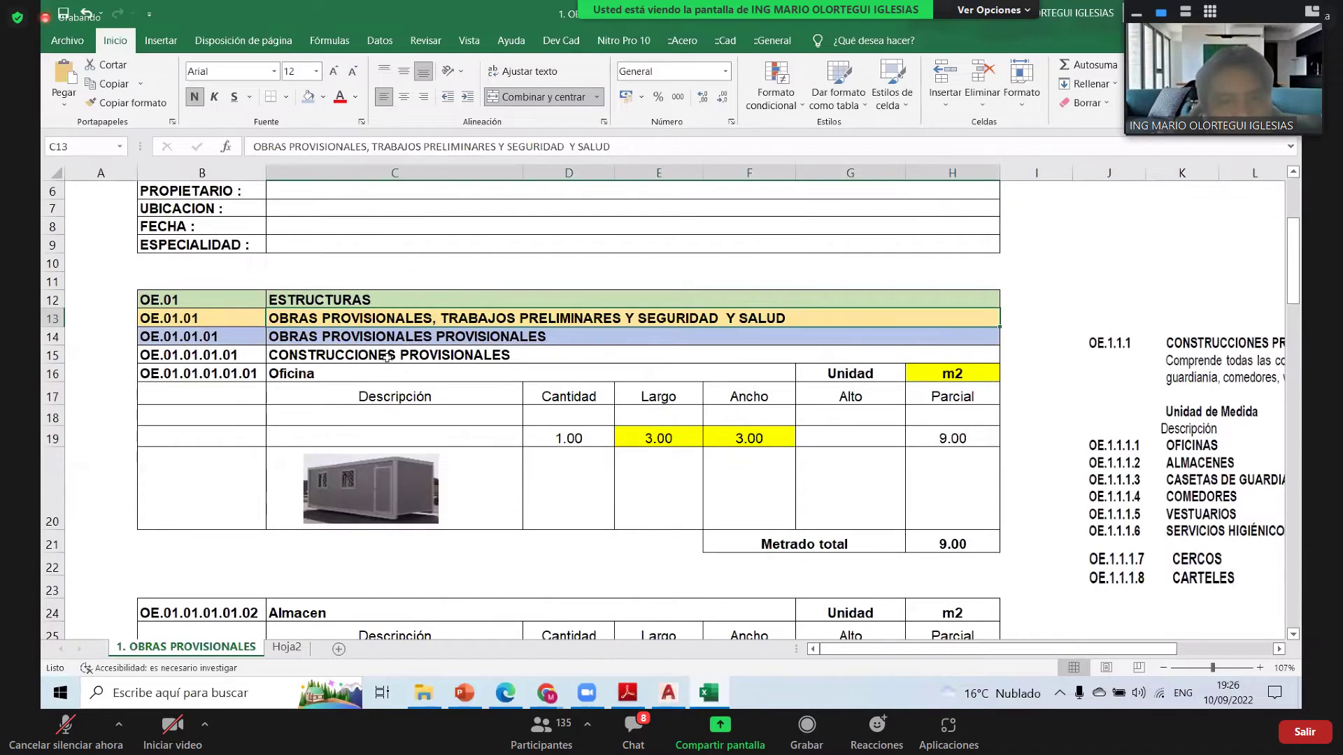
click(48, 337)
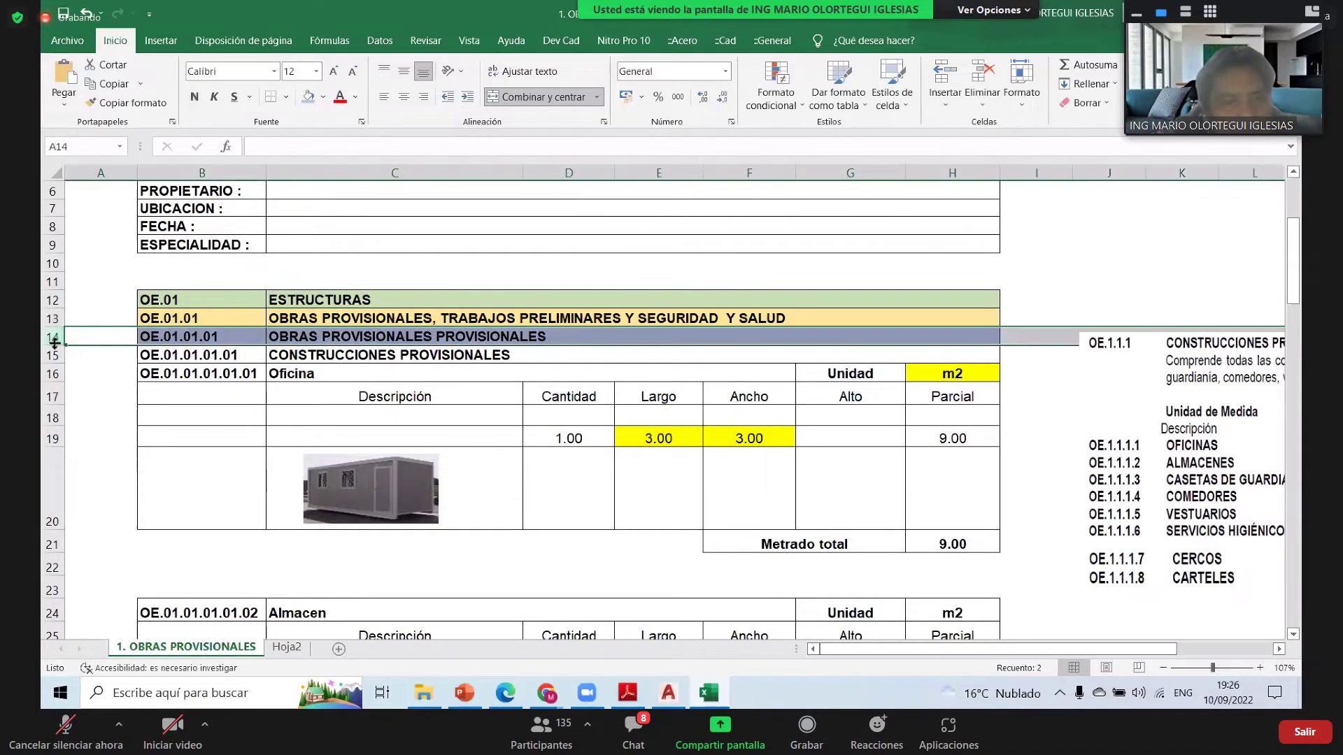
right_click(53, 355)
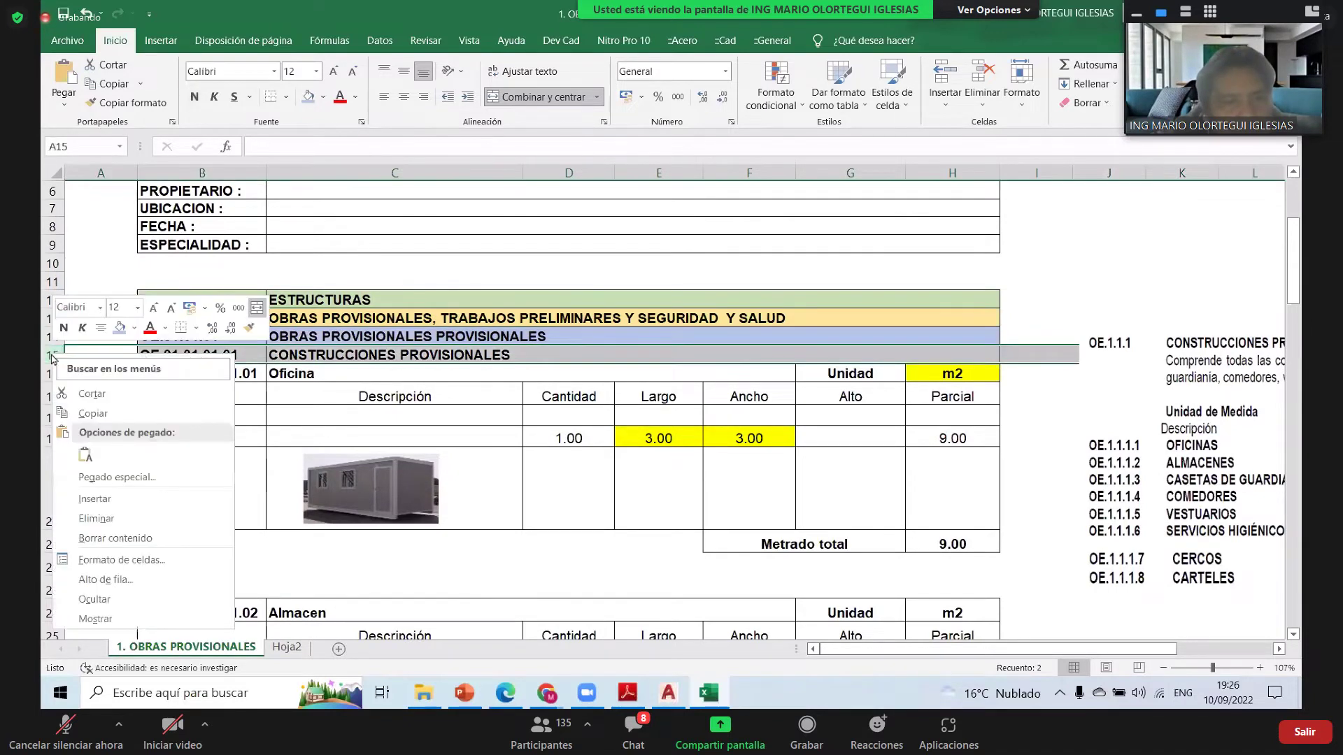
click(149, 517)
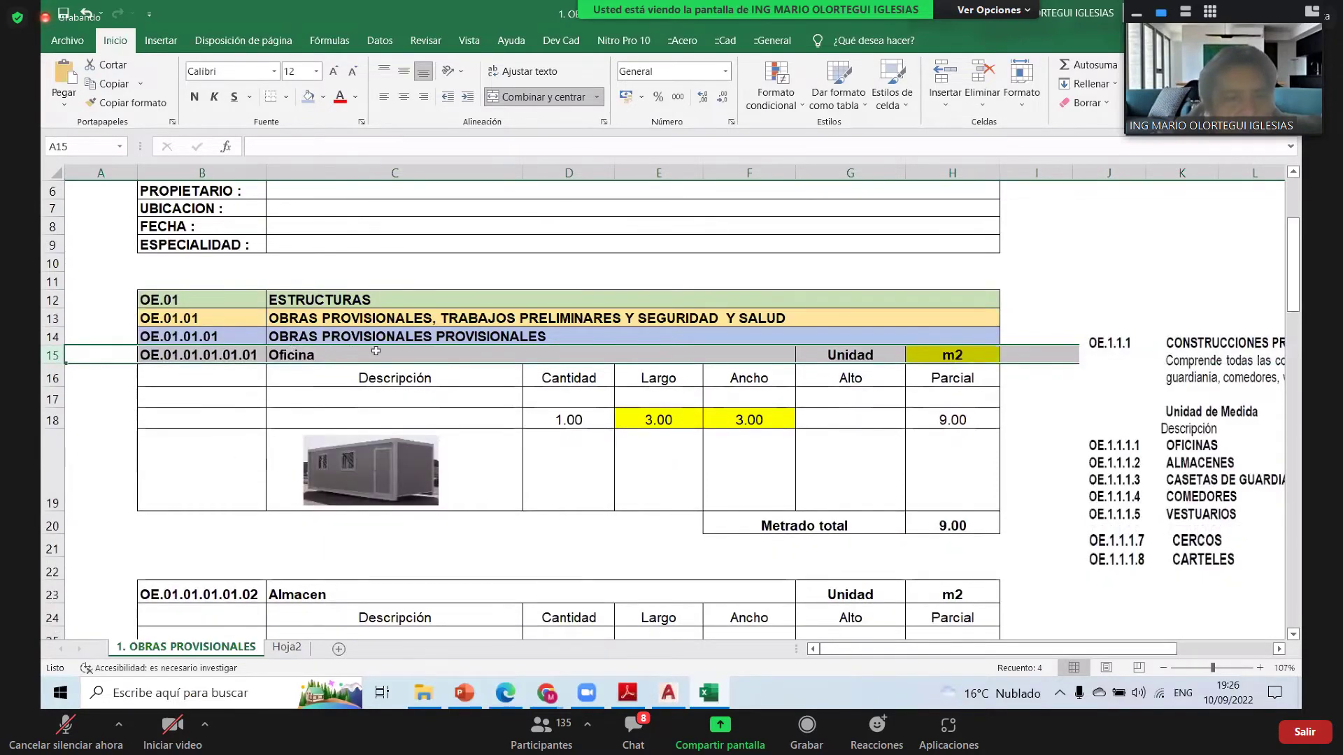
click(342, 343)
- Shorten the Oficina item code in B15 to OE.01.01.01.01
click(217, 354)
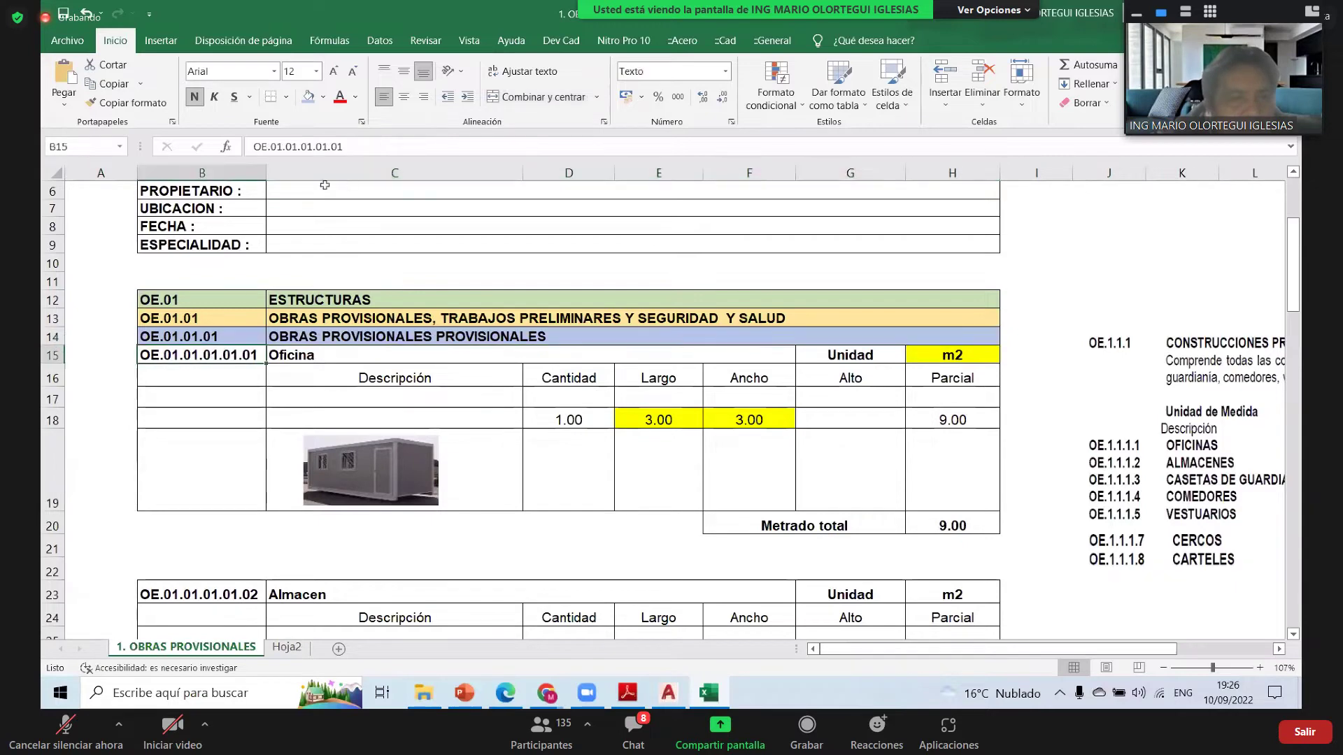
click(390, 146)
key(BackSpace)
key(BackSpace)
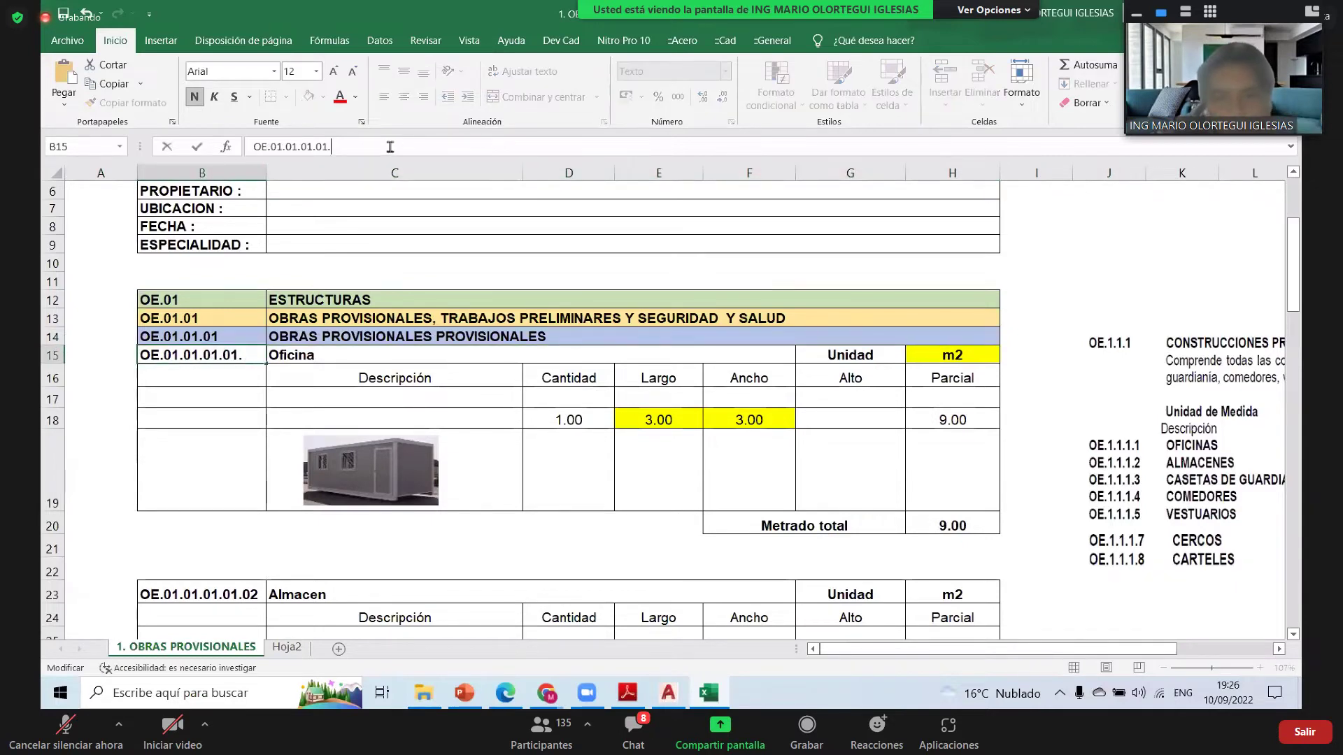
key(Return)
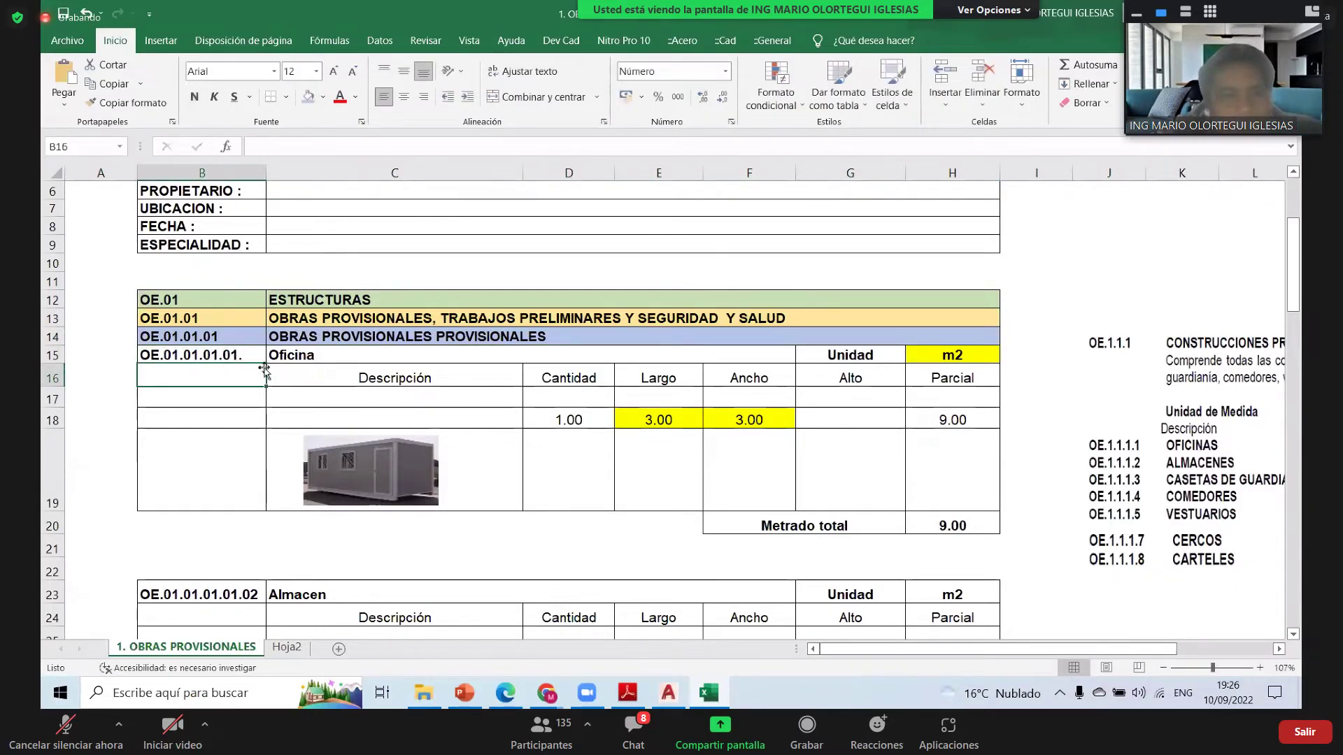
click(249, 353)
click(357, 145)
key(BackSpace)
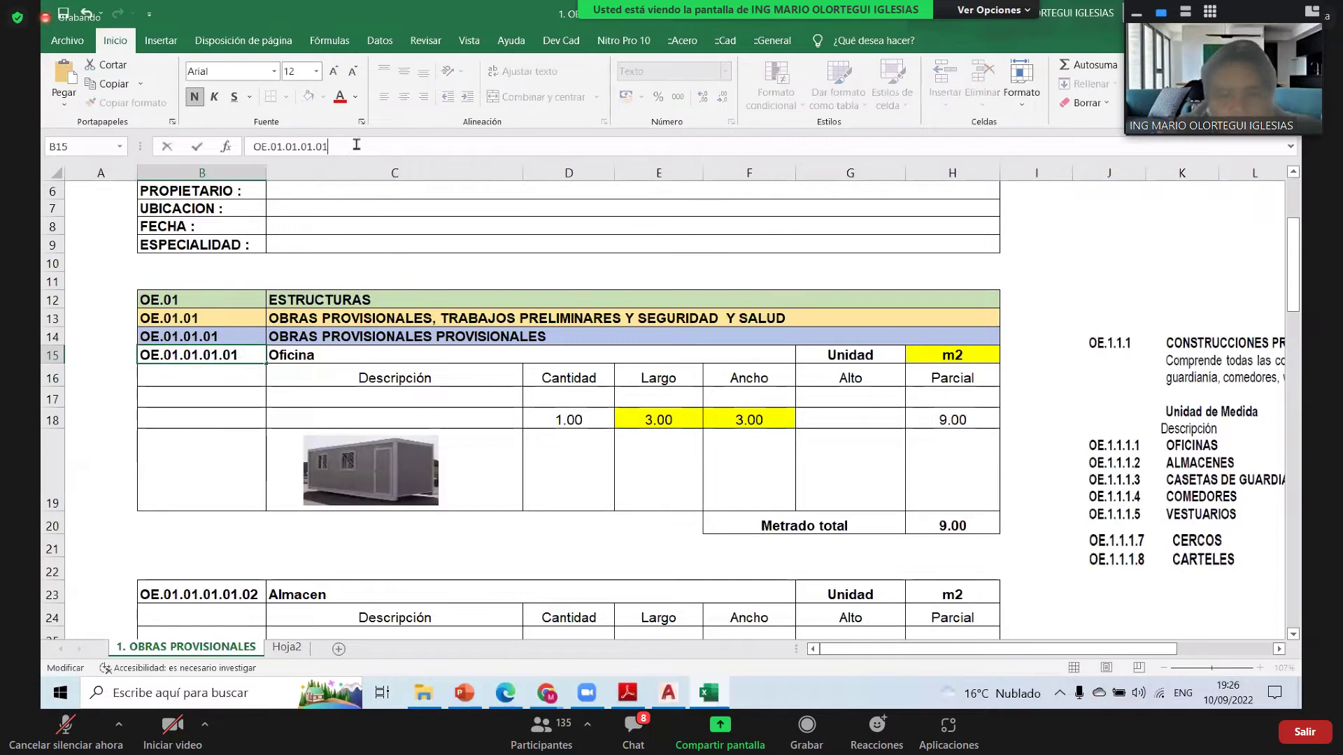
key(Return)
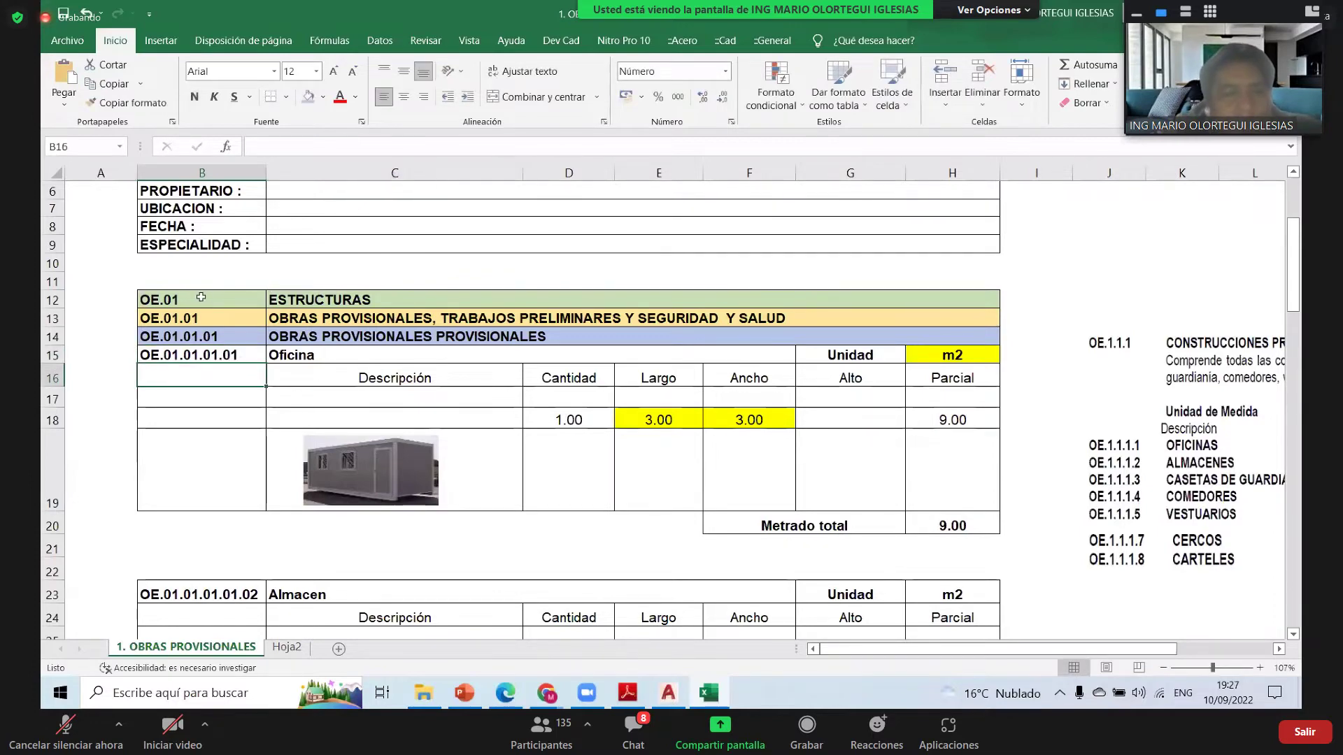
drag(201, 298, 274, 338)
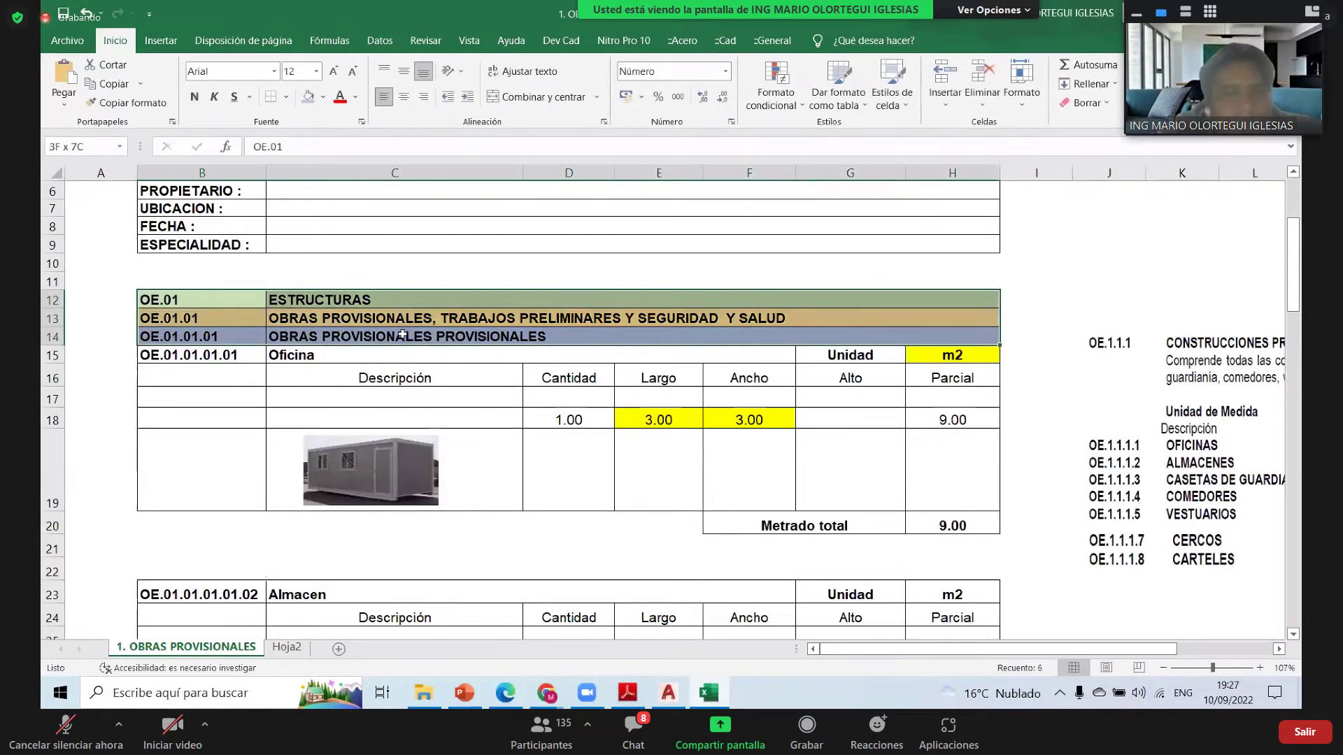
click(236, 356)
click(606, 522)
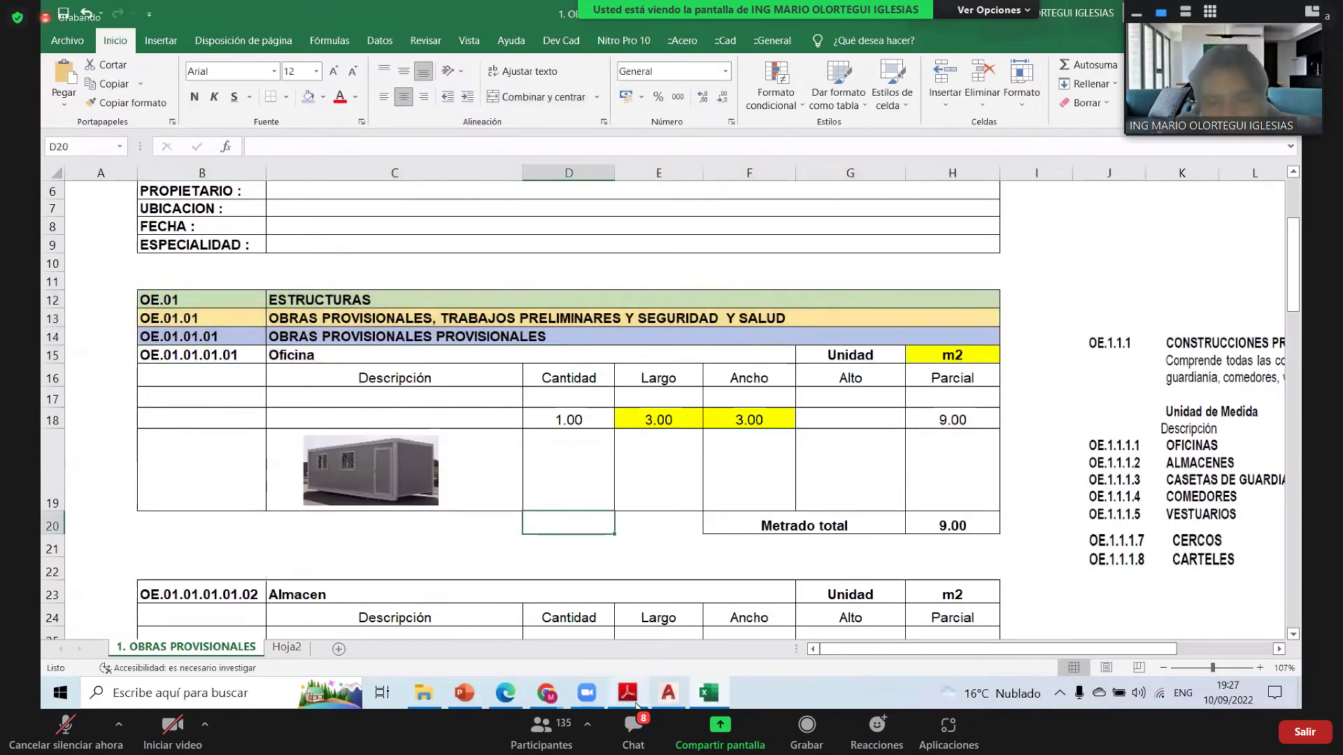
- Switch to the presentation in PowerPoint, dismiss the PDF Architect alert, and review the oficinas slide's norms and measurements
click(467, 695)
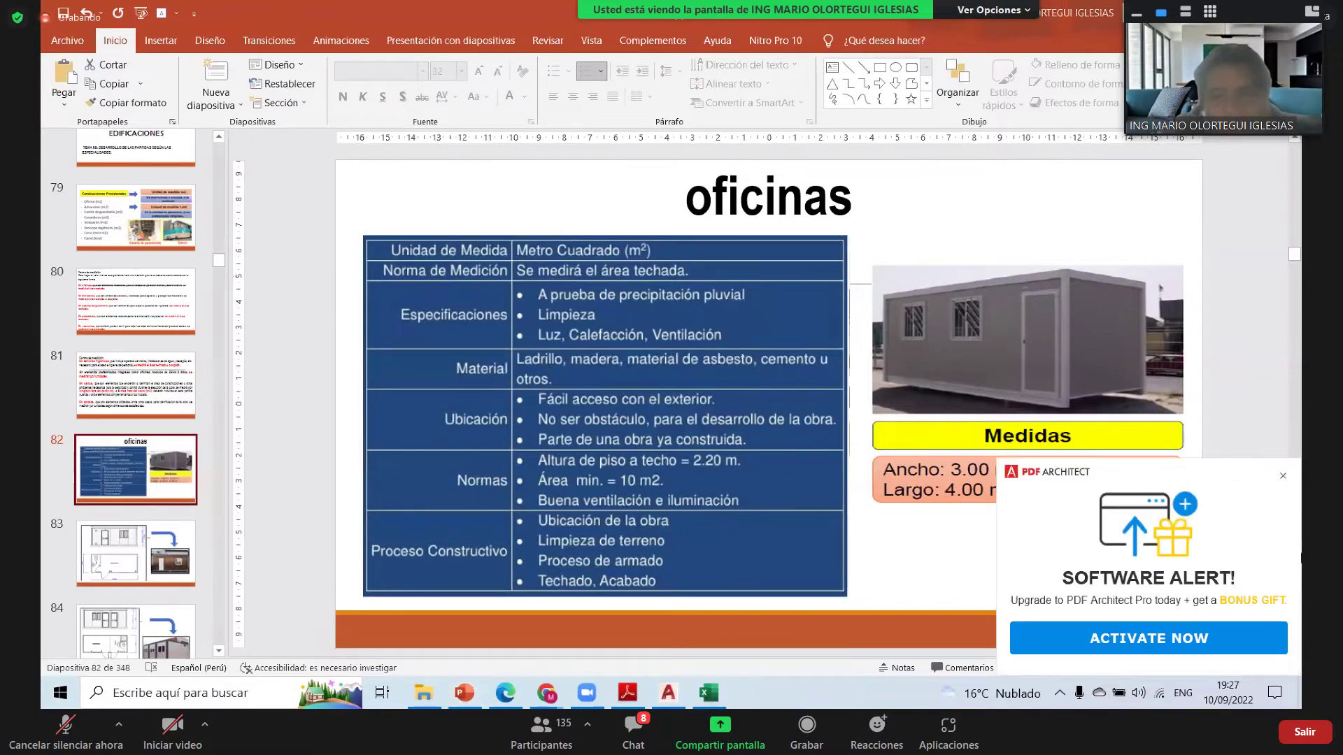
click(1283, 477)
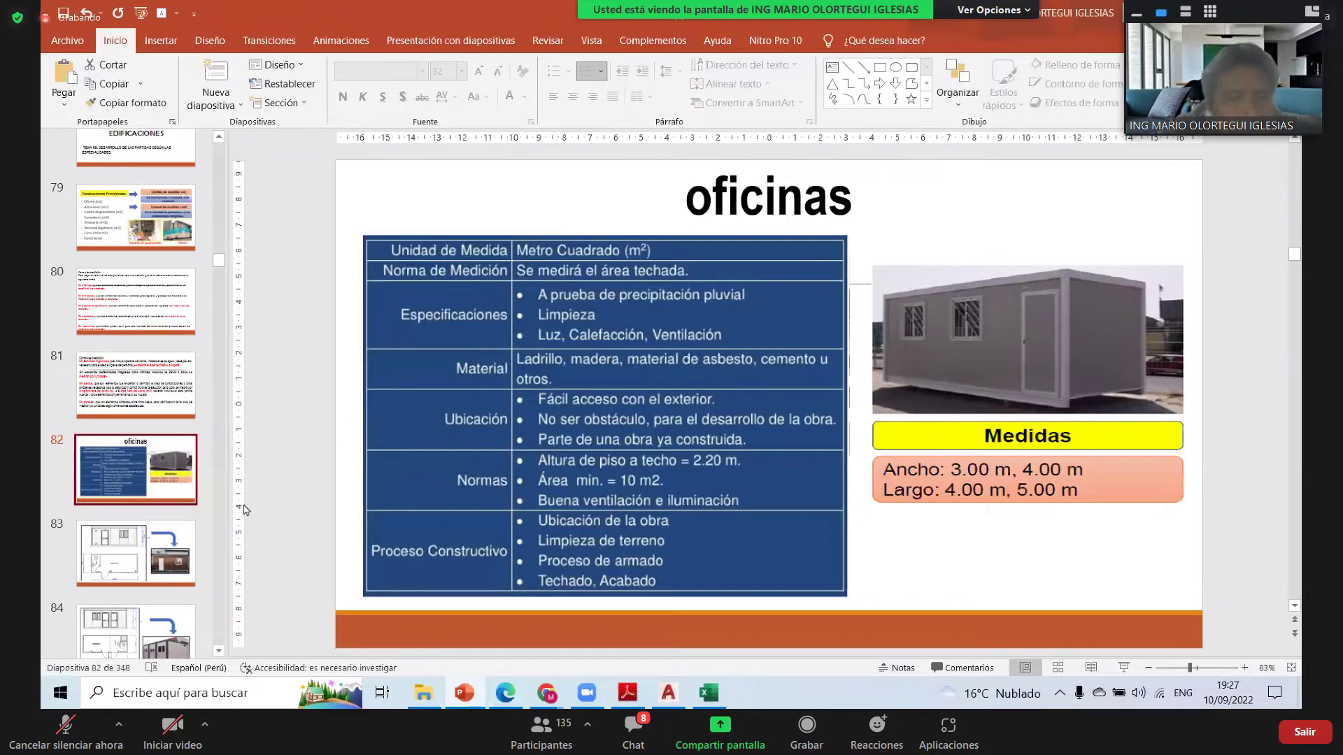
scroll(244, 510, down, 1)
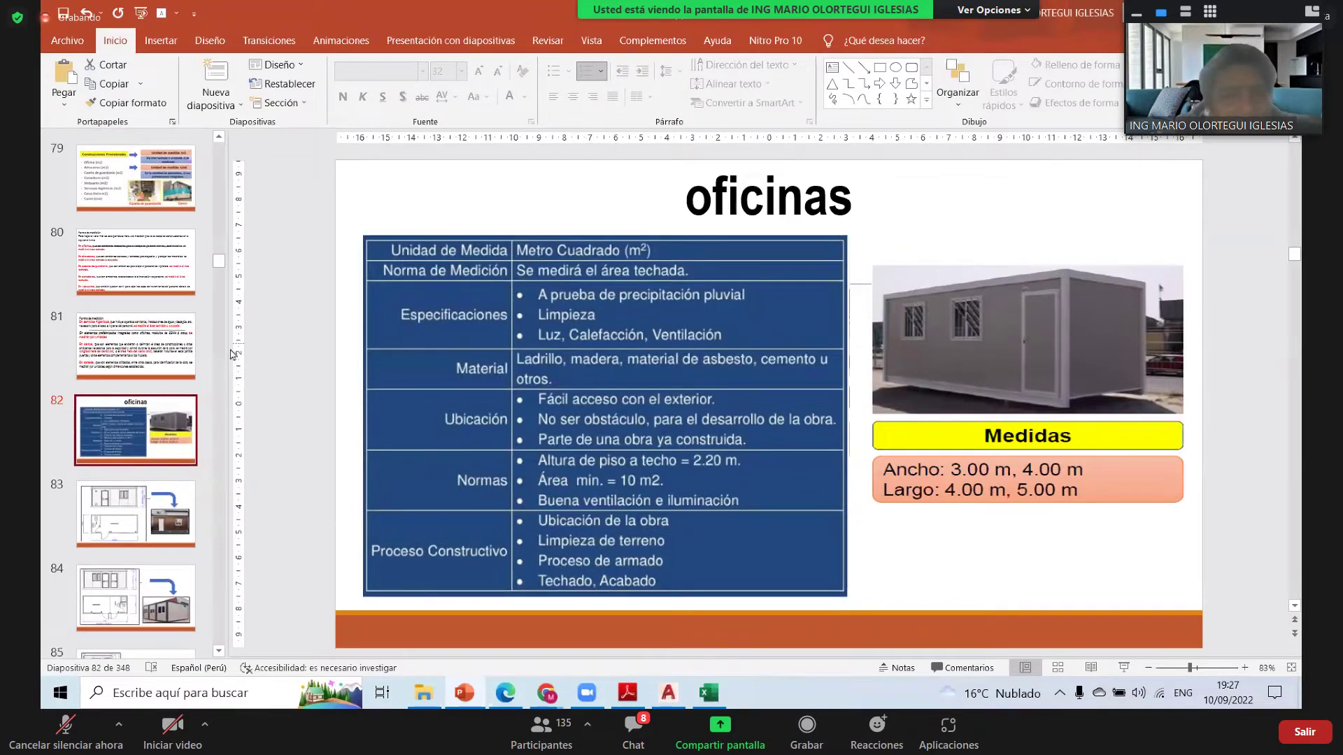
scroll(148, 350, down, 1)
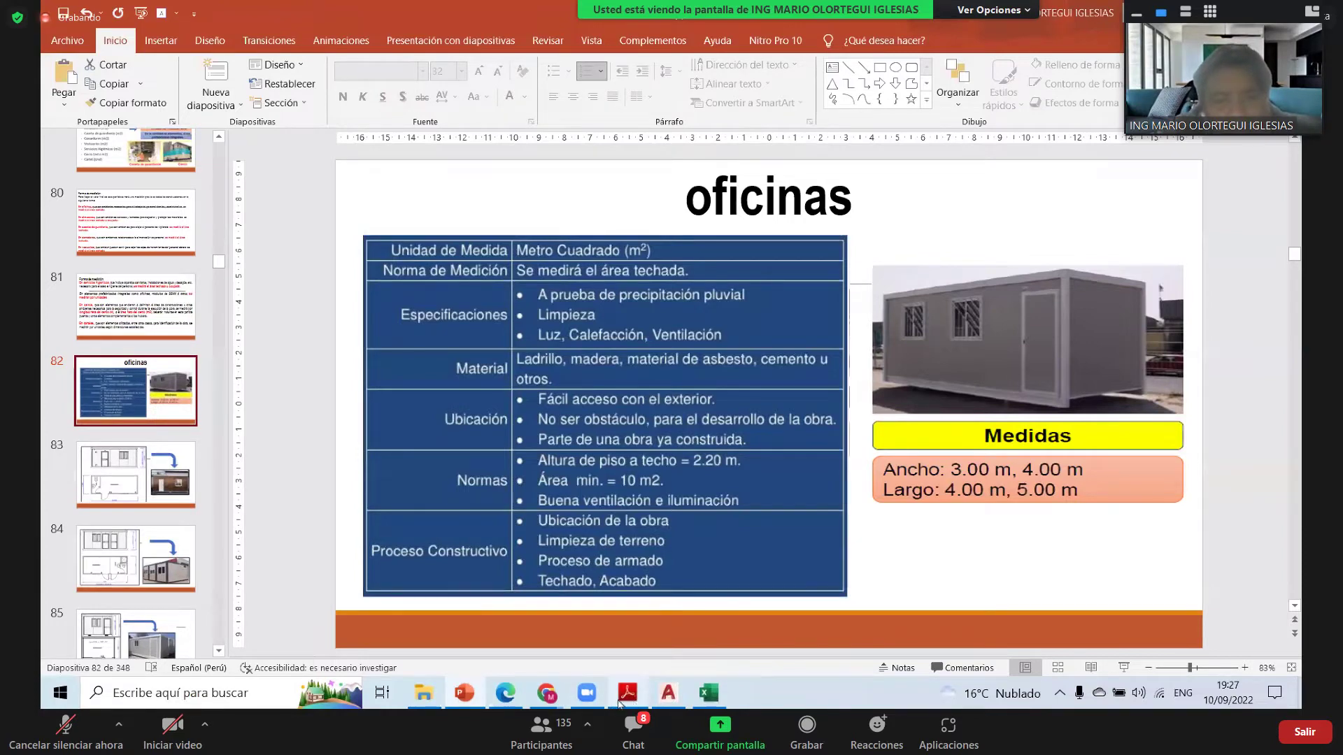
- Switch to File Explorer, go to the 77. Metrados CCi folder and open RNE2009_G_050.pdf
key(alt+Tab)
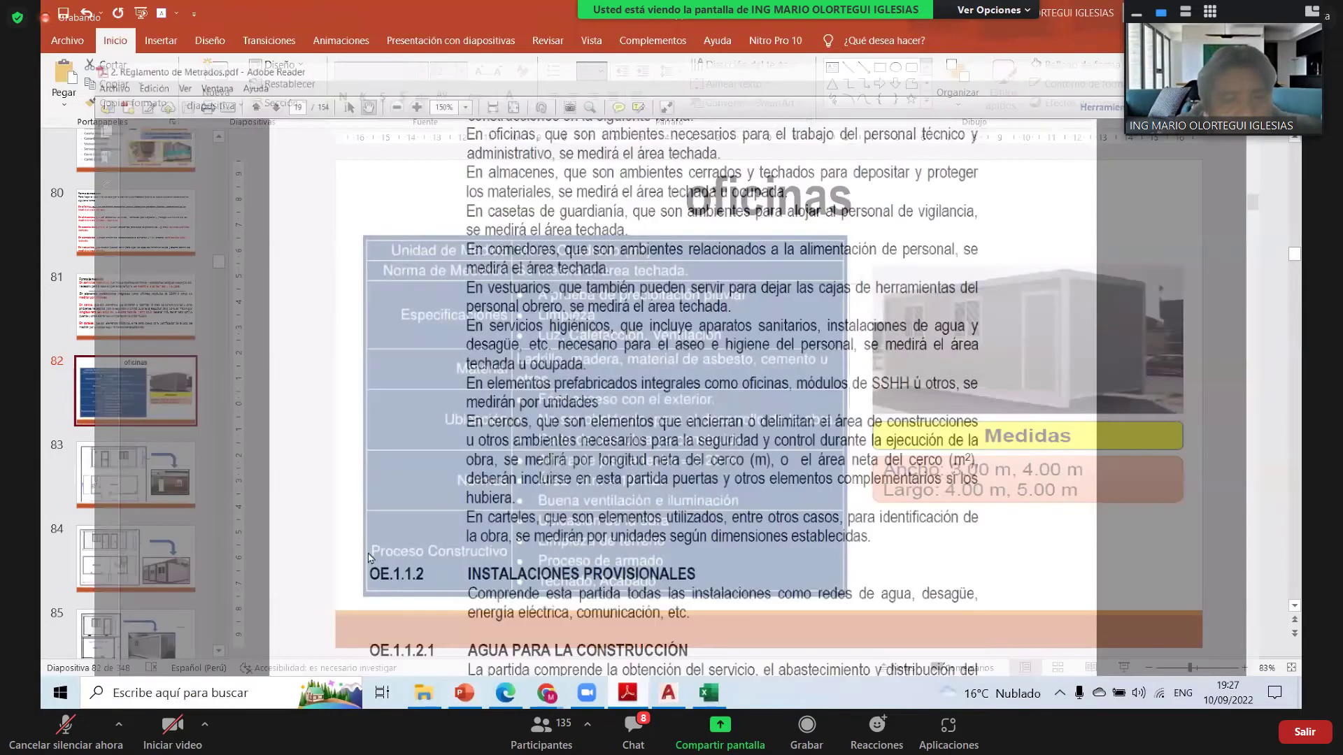
key(alt+Tab)
click(118, 129)
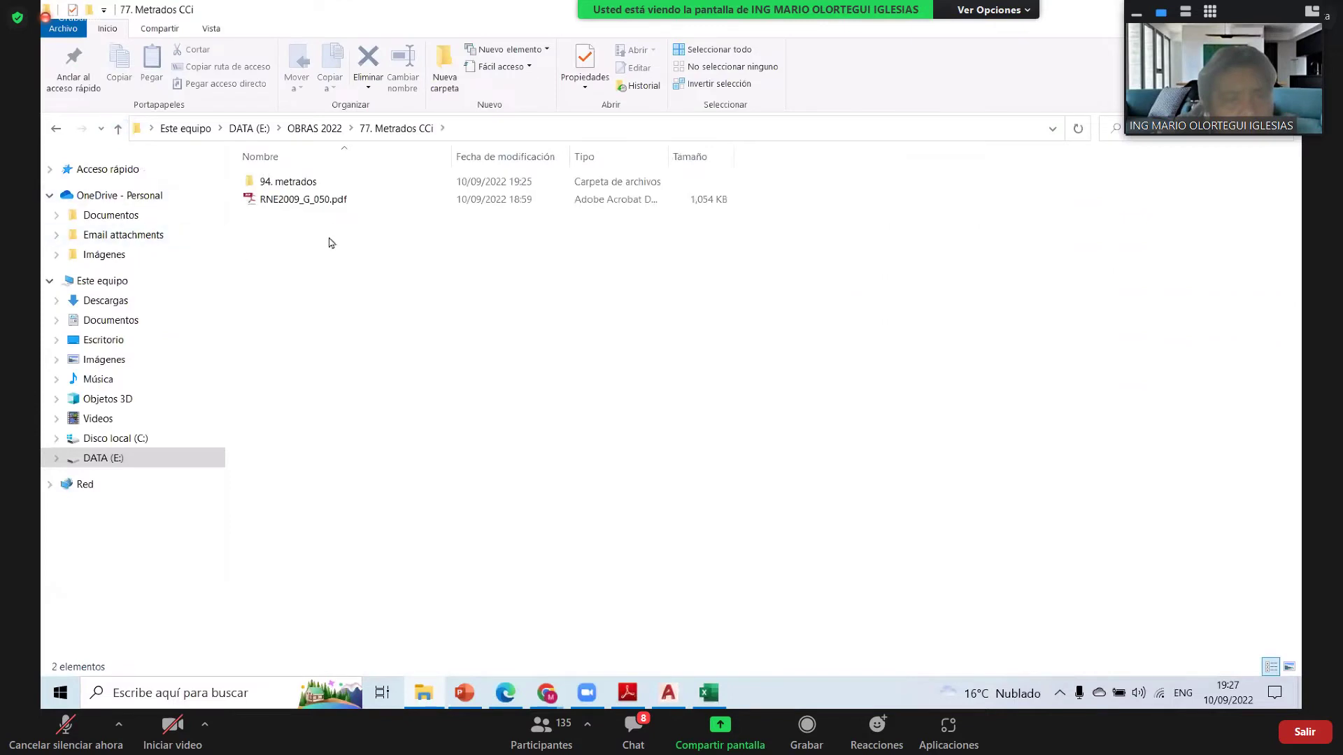
double_click(318, 208)
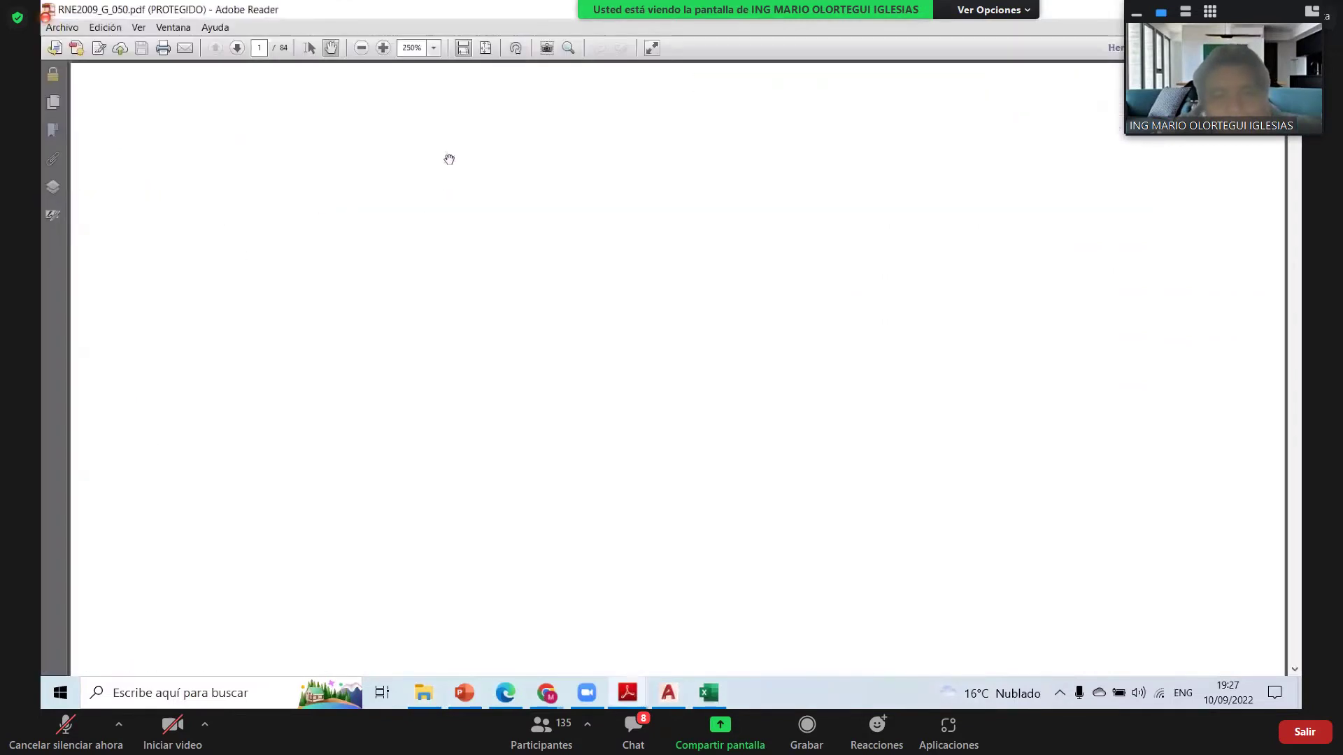
- Examine the G.050 Seguridad durante la Construcción standard at a reduced zoom, from its cover and index through to the Glosario definitions
click(363, 47)
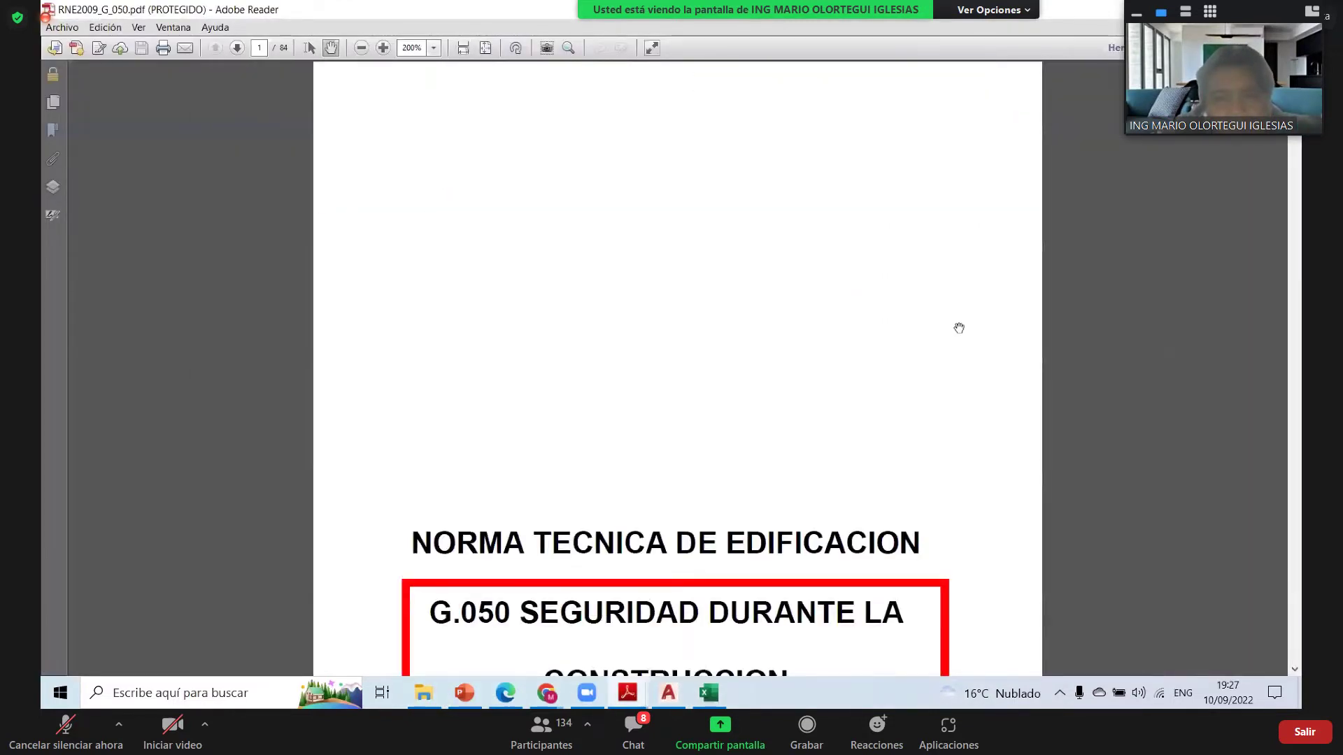
scroll(980, 307, down, 5)
click(362, 47)
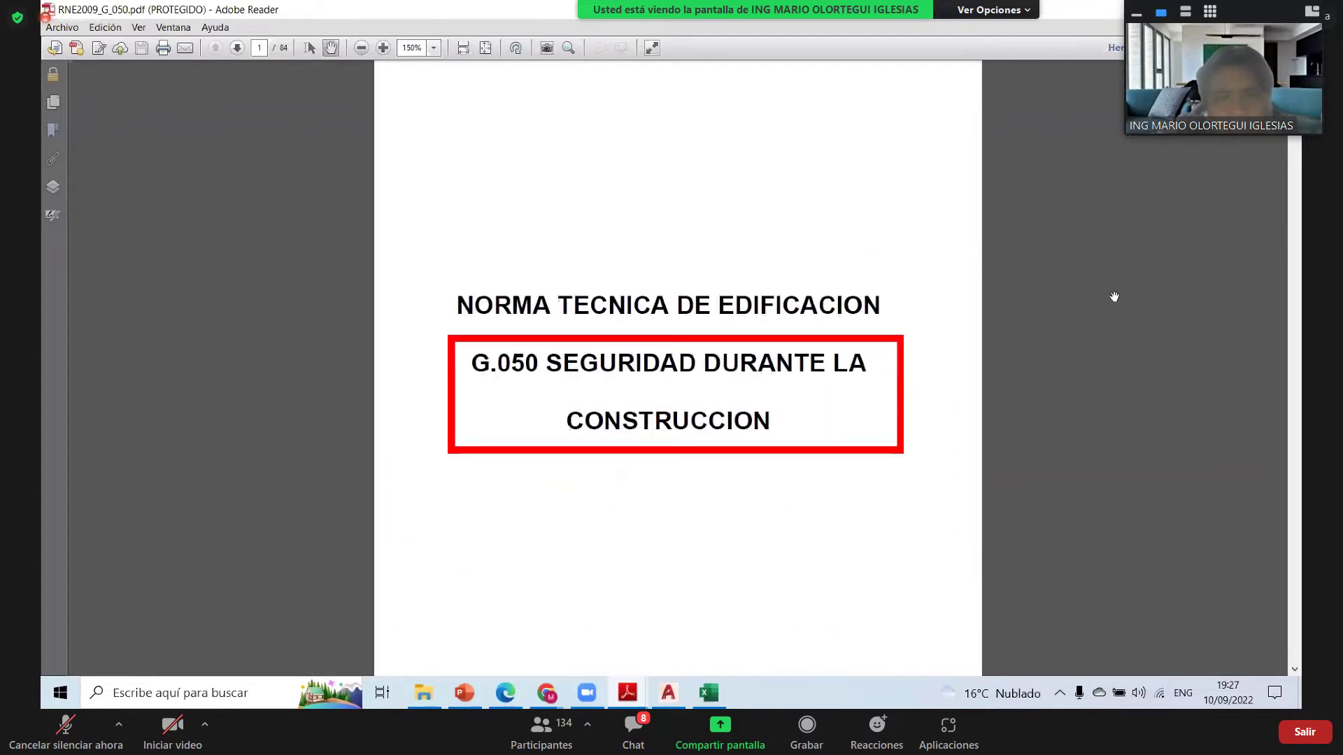
scroll(1113, 280, down, 10)
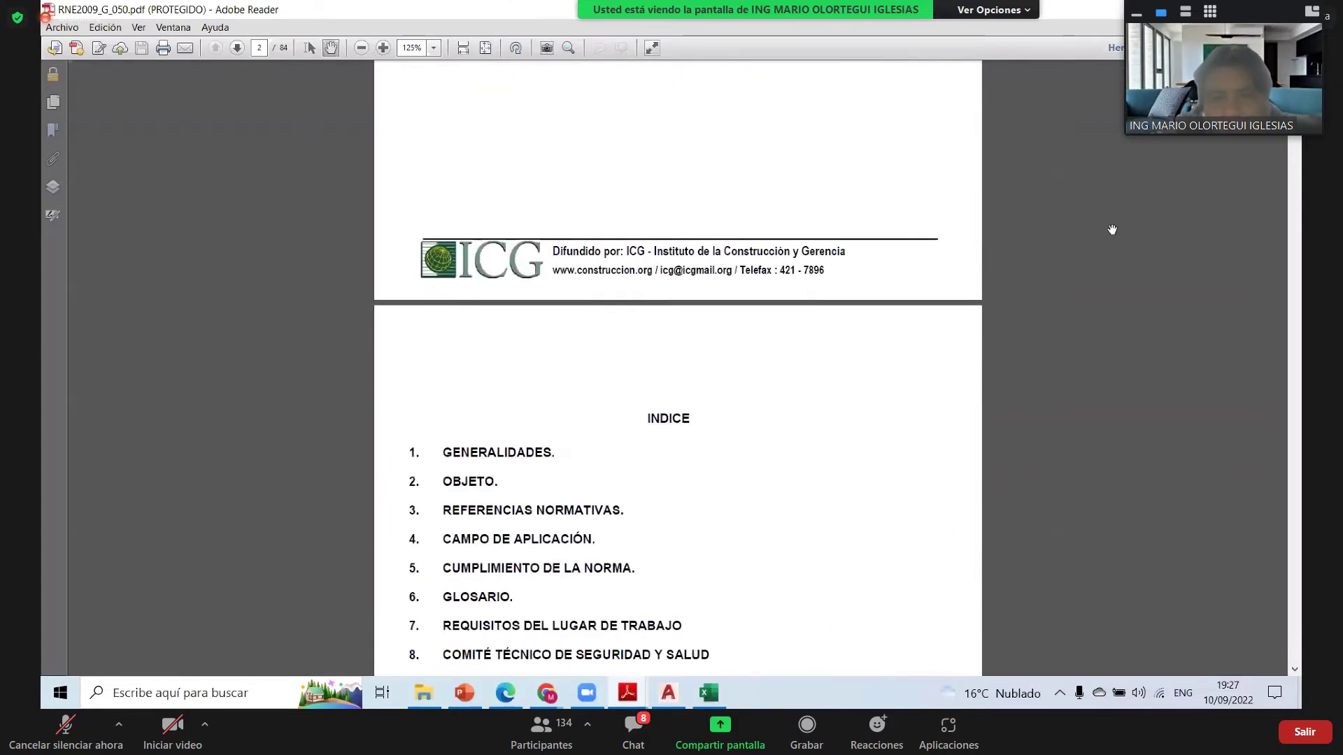
scroll(1112, 230, down, 4)
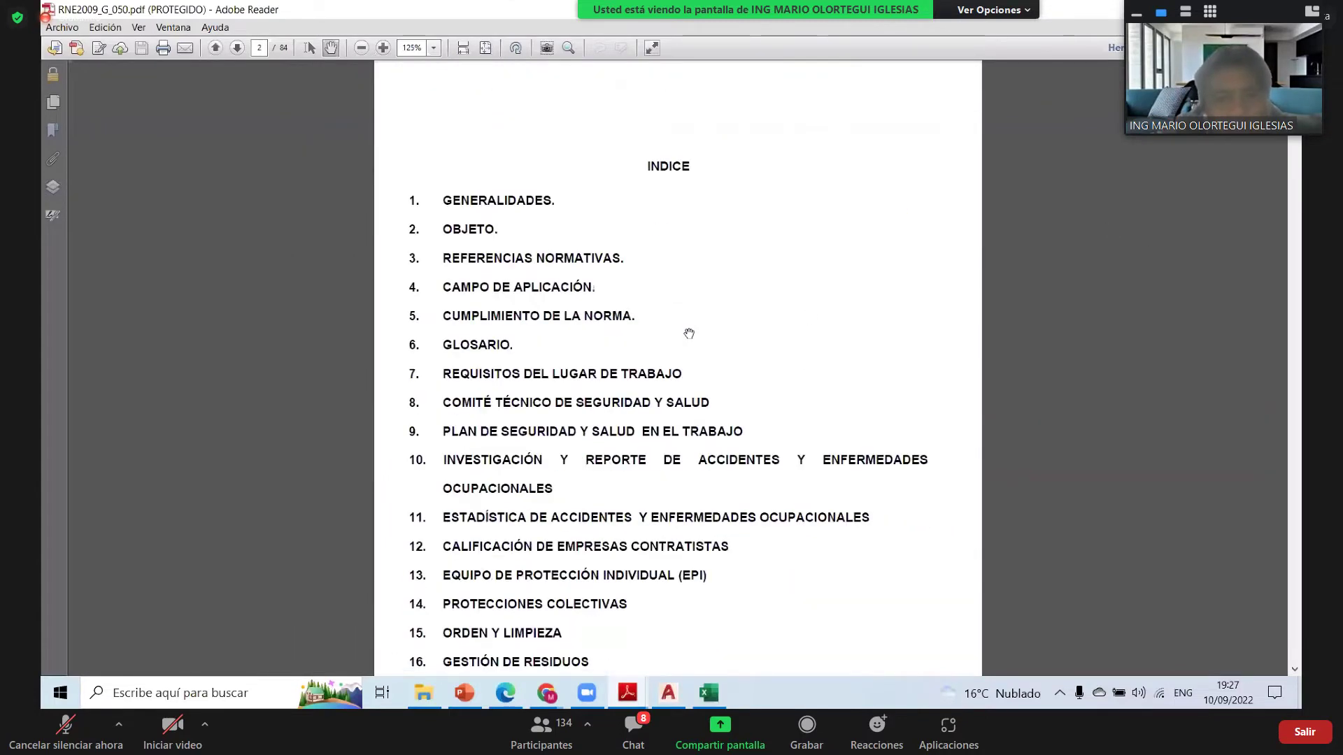
scroll(689, 334, down, 3)
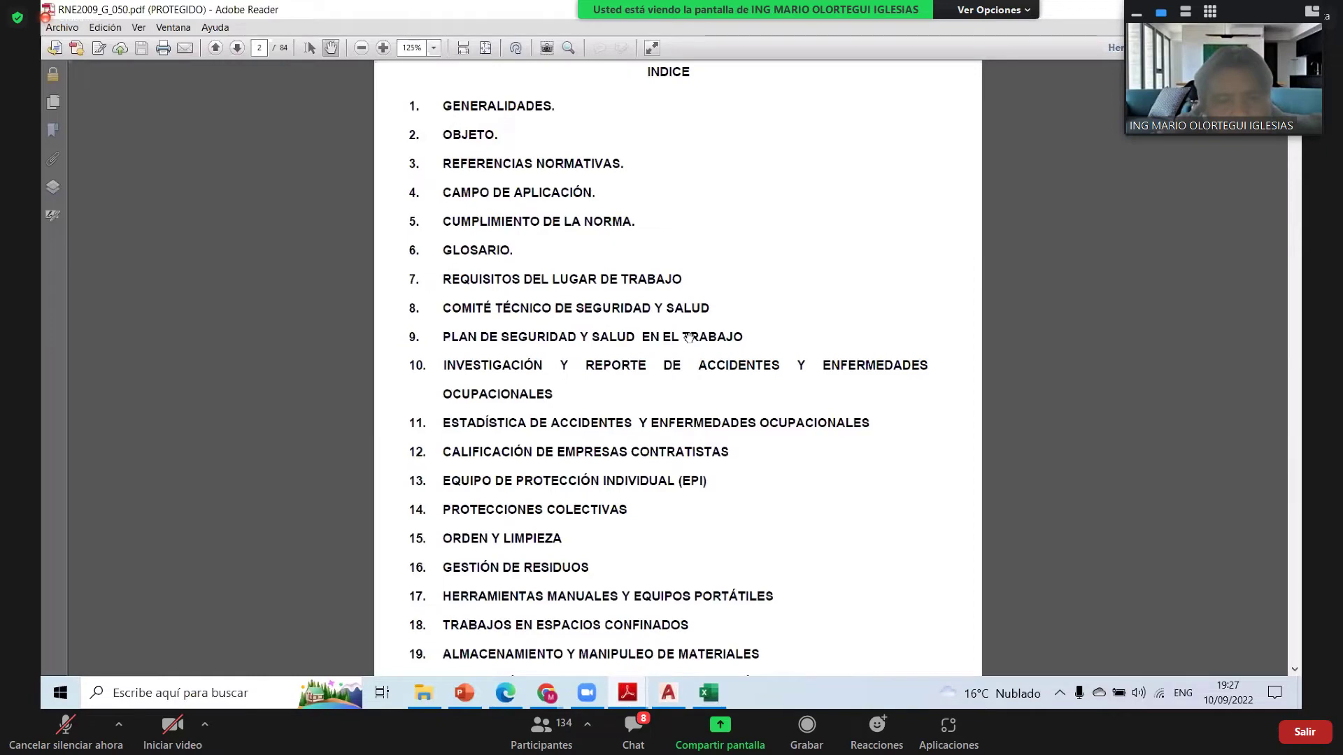
scroll(689, 338, down, 7)
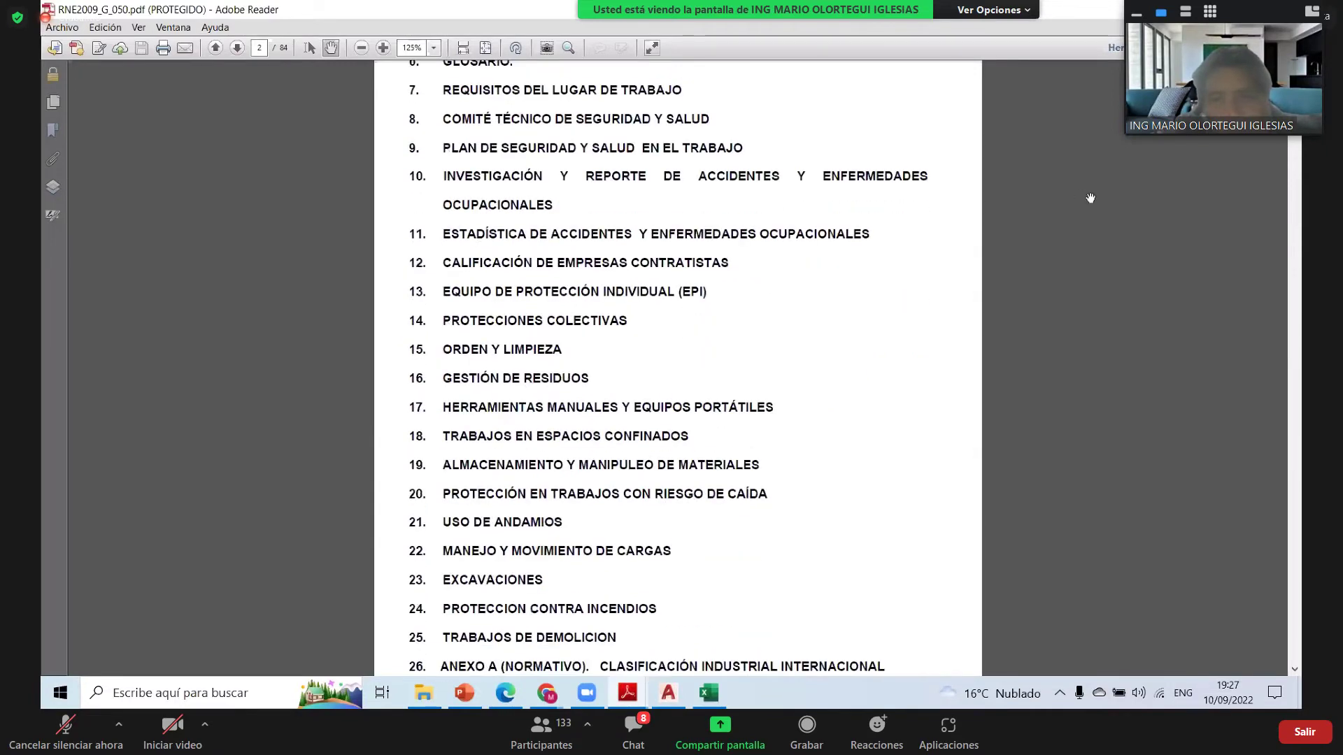
scroll(689, 336, down, 5)
scroll(678, 368, down, 6)
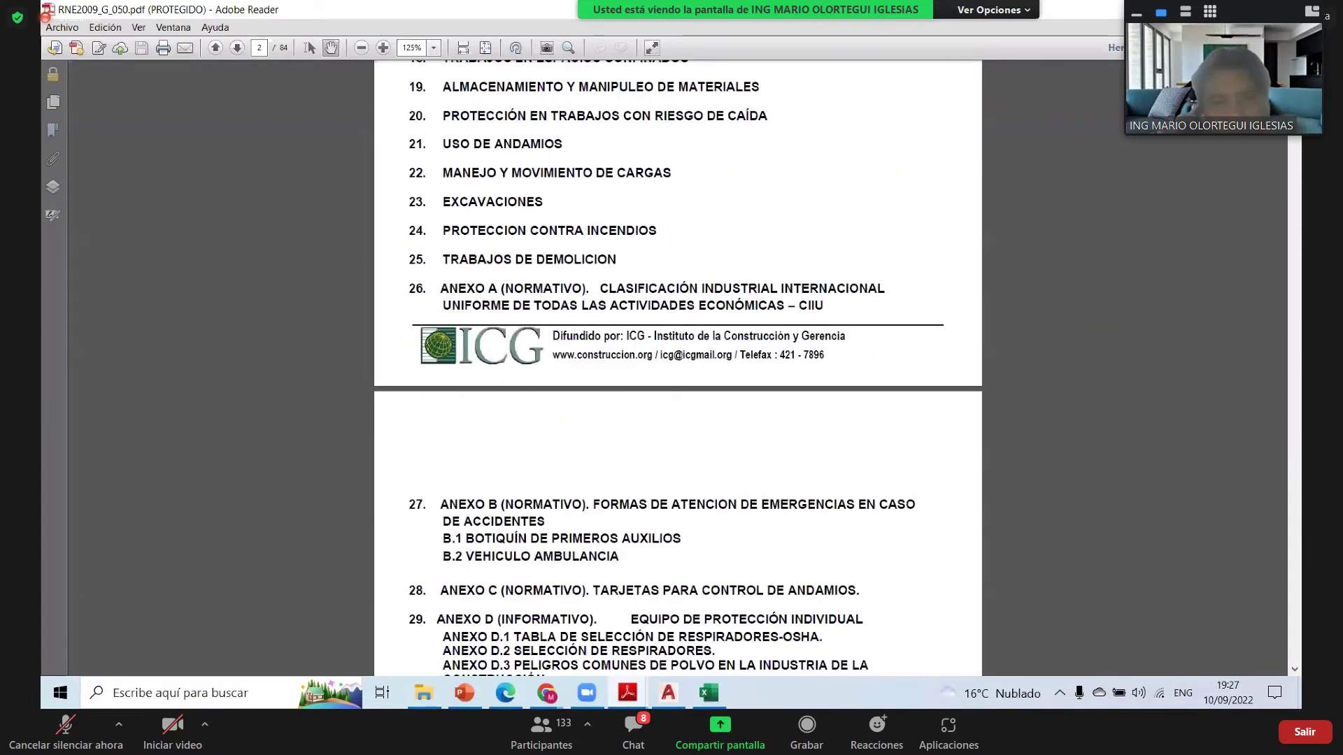
scroll(678, 367, down, 20)
scroll(678, 368, down, 15)
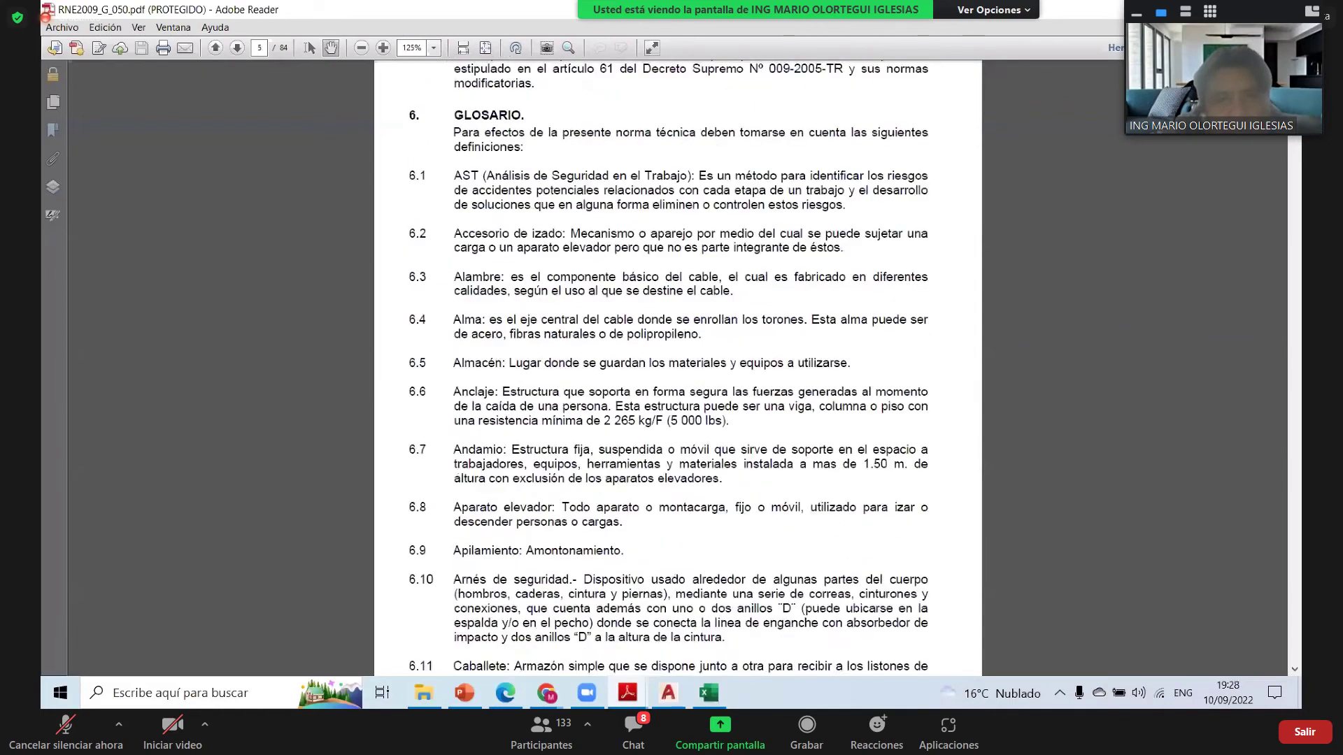
scroll(1292, 197, down, 10)
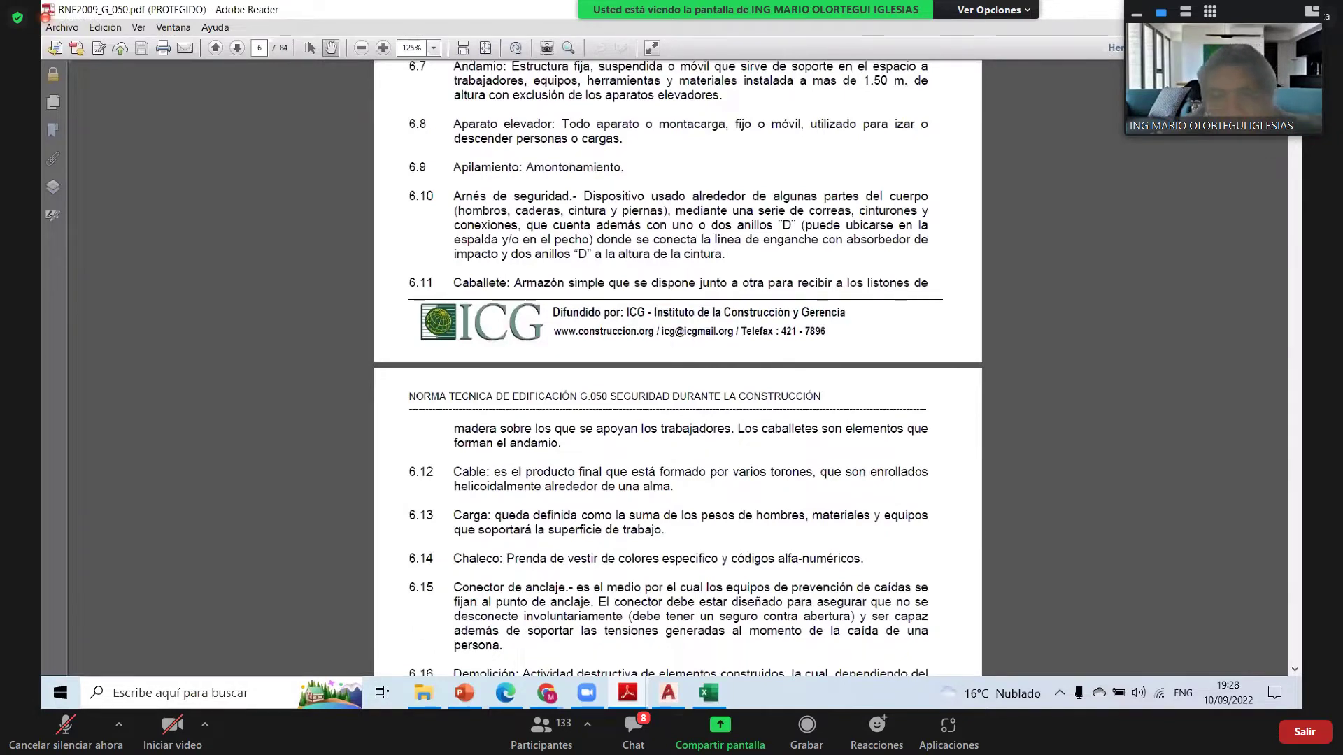
- Search the standard for almacenamiento and review the minimum work areas listed in section 7.1 Organización de las áreas de trabajo
key(Return)
key(Return)
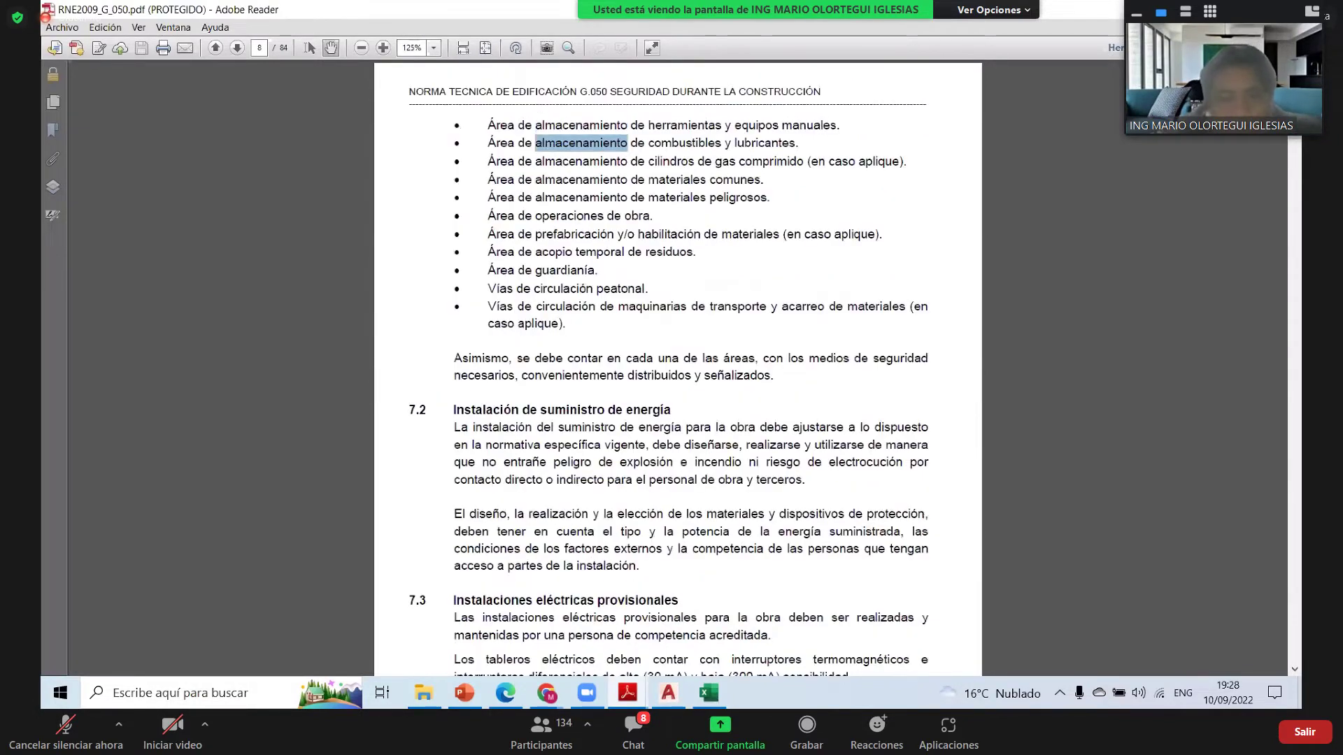
scroll(738, 305, up, 3)
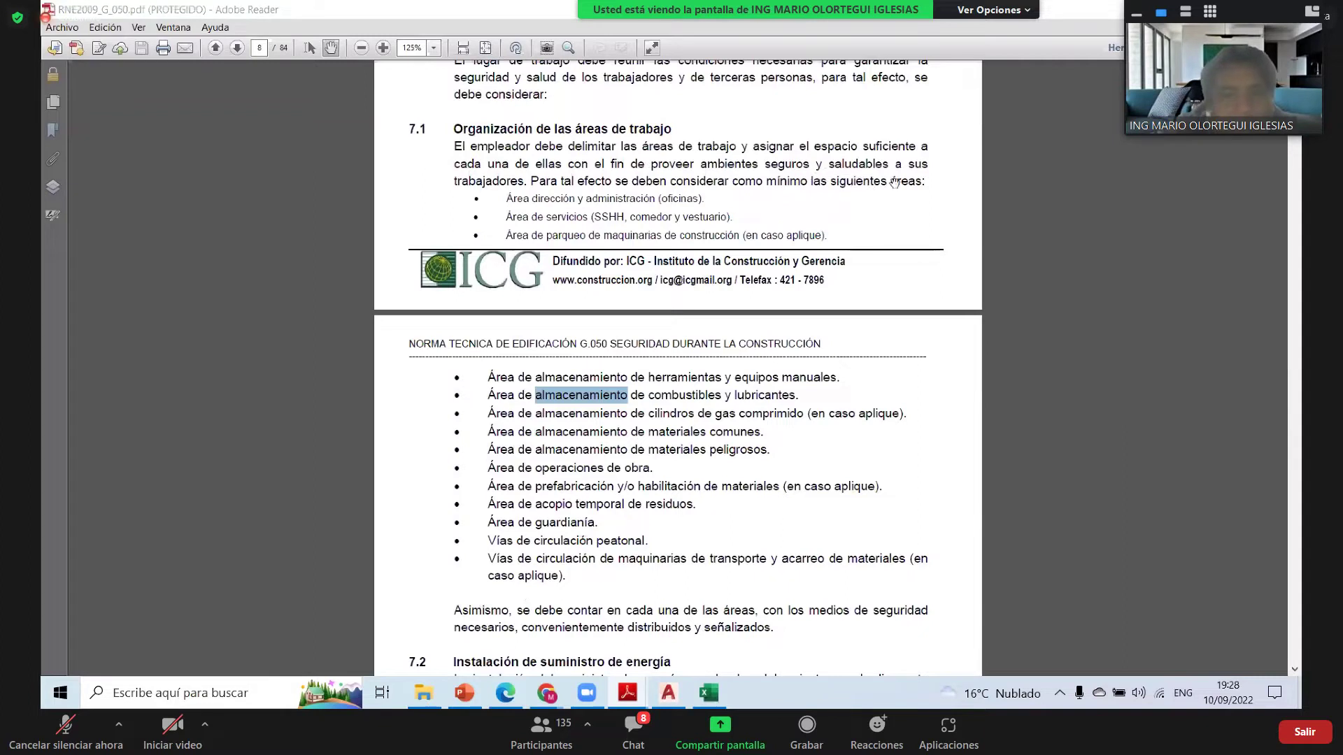
click(900, 287)
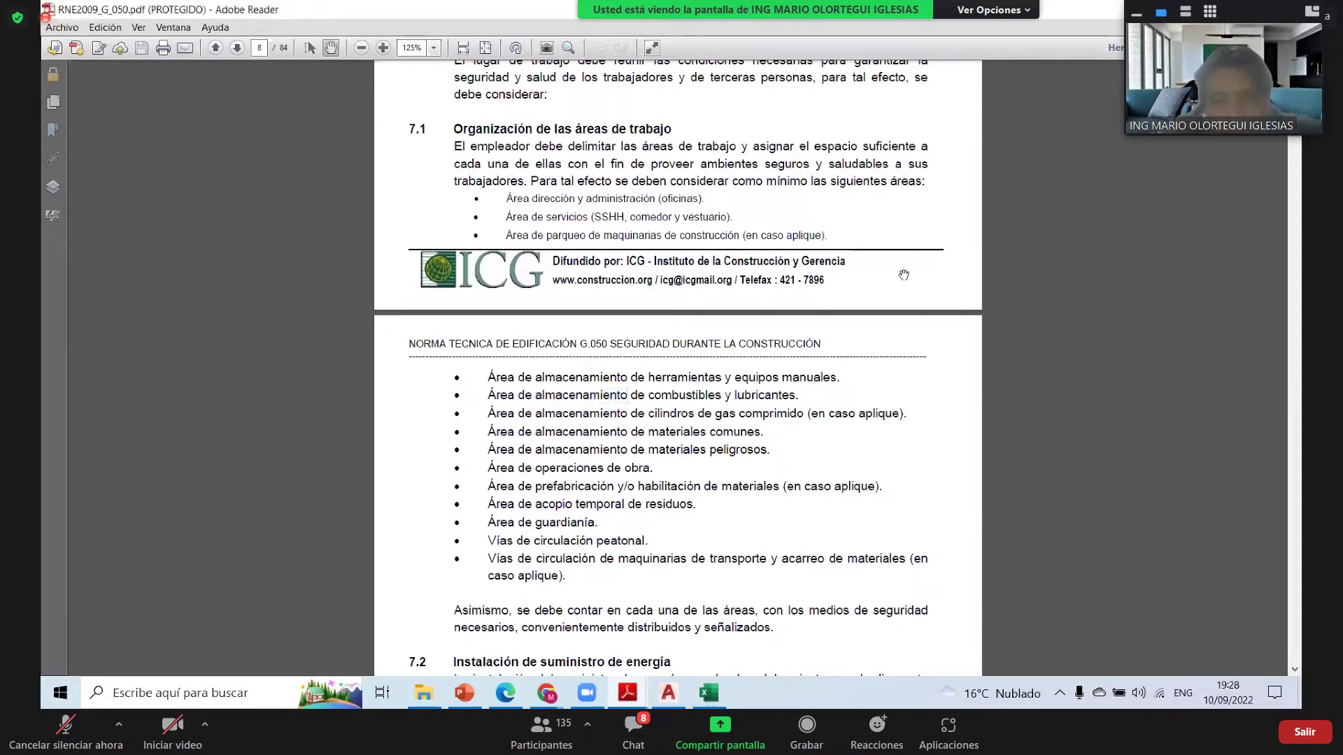
- Review sections 7.2 to 7.6 of the G.050 standard, covering power supply, provisional electrical installations, access and evacuation routes
key(Page_Down)
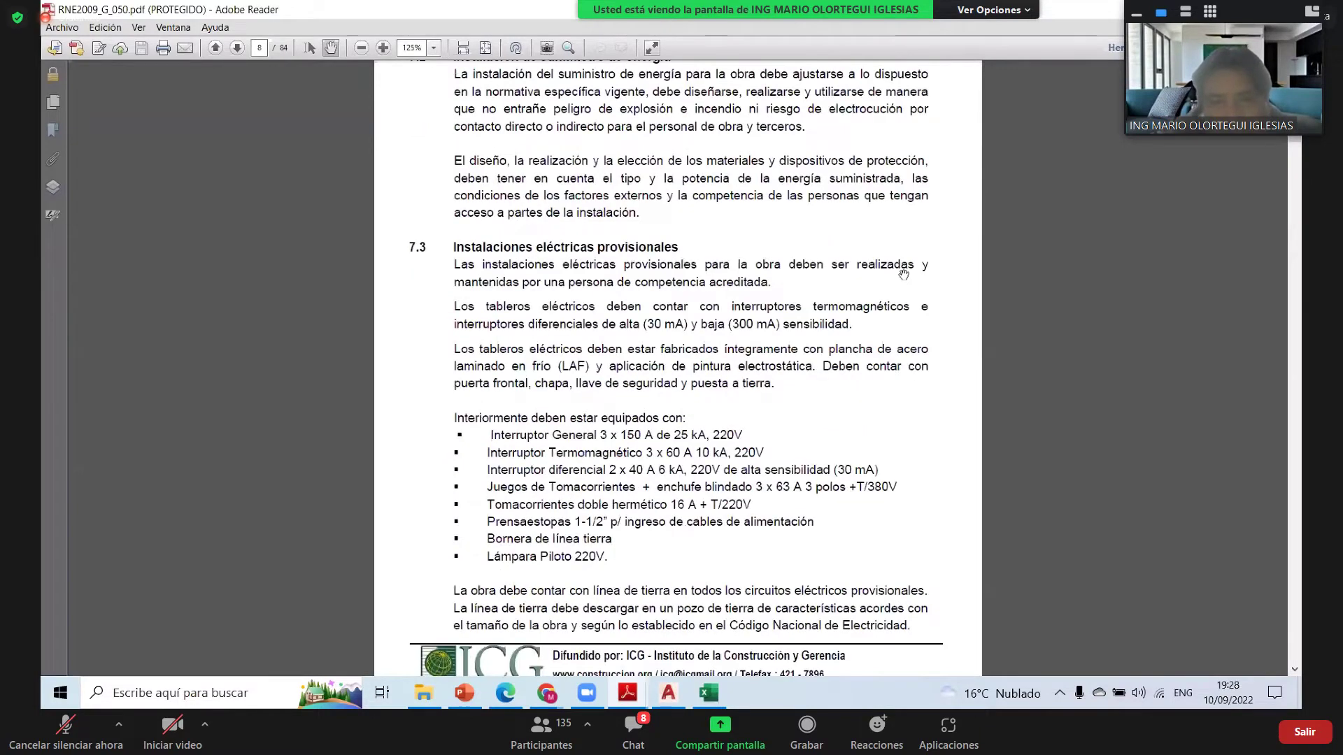
key(Page_Down)
key(Page_Down)
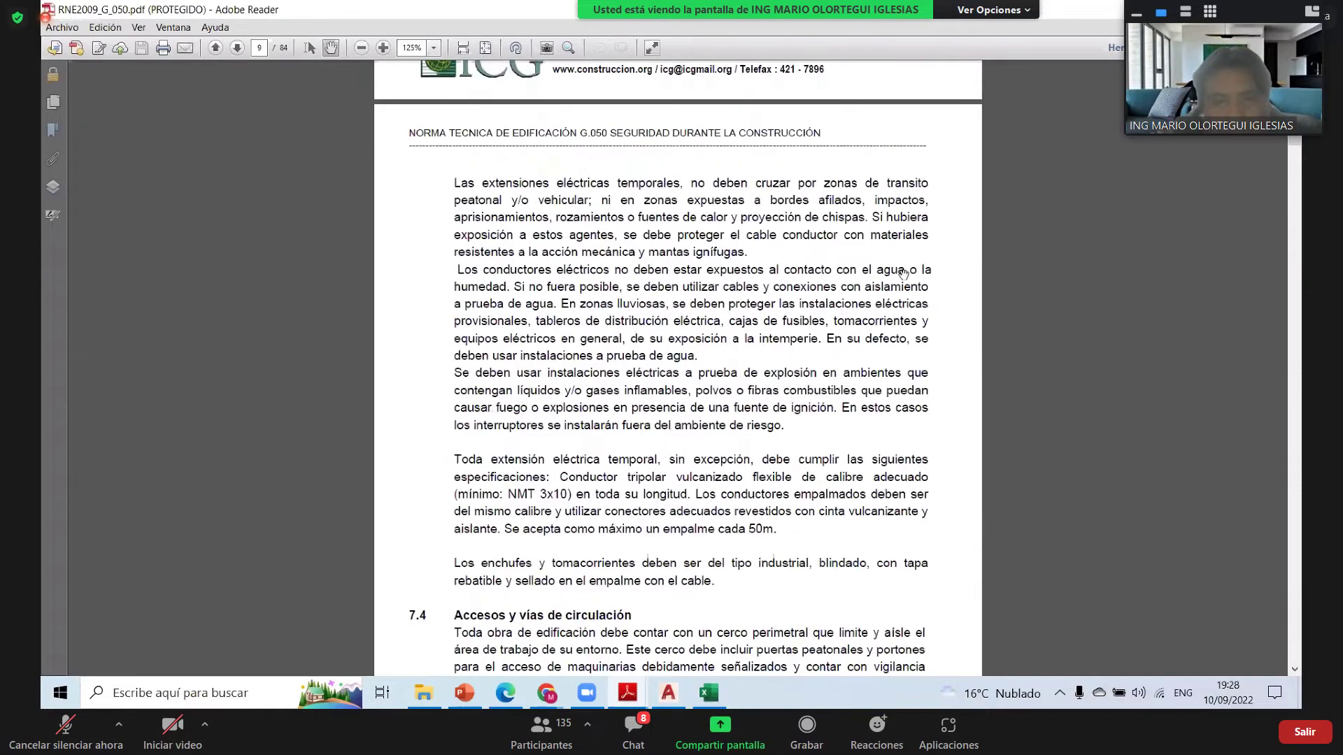
key(Page_Down)
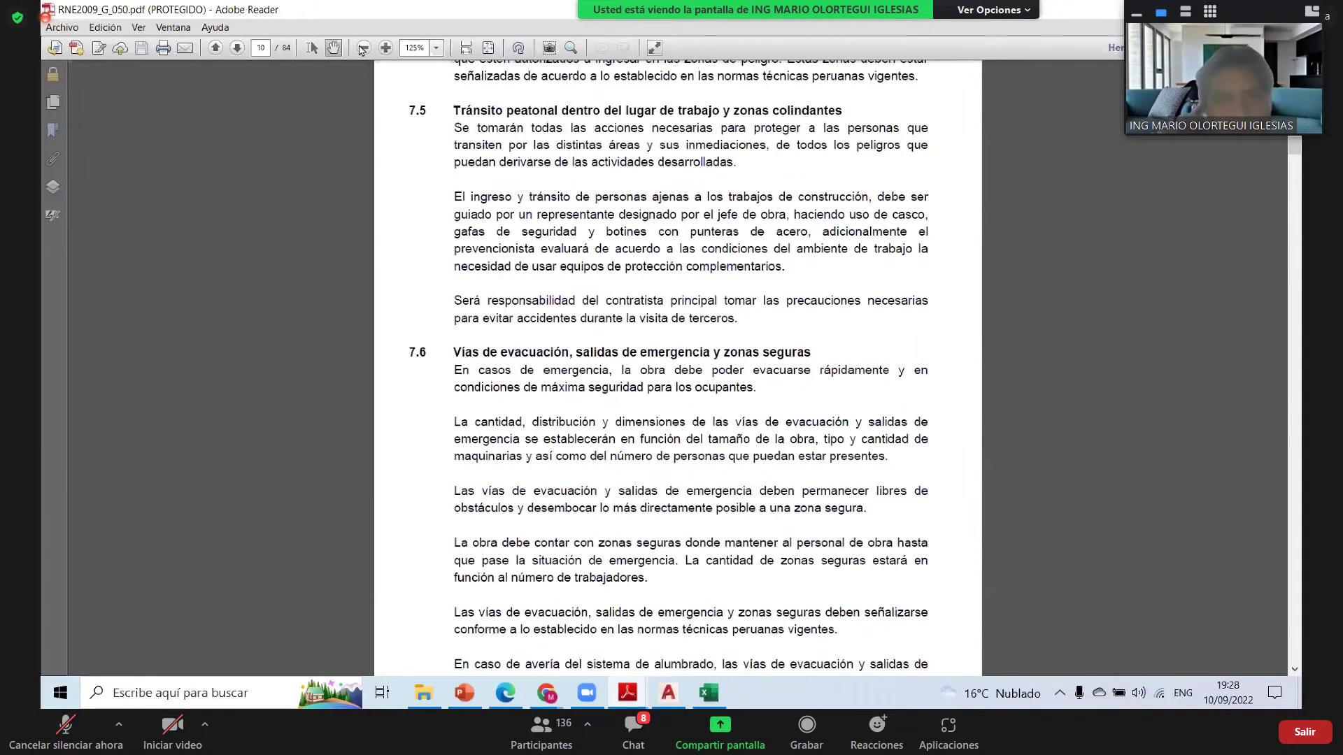
click(364, 48)
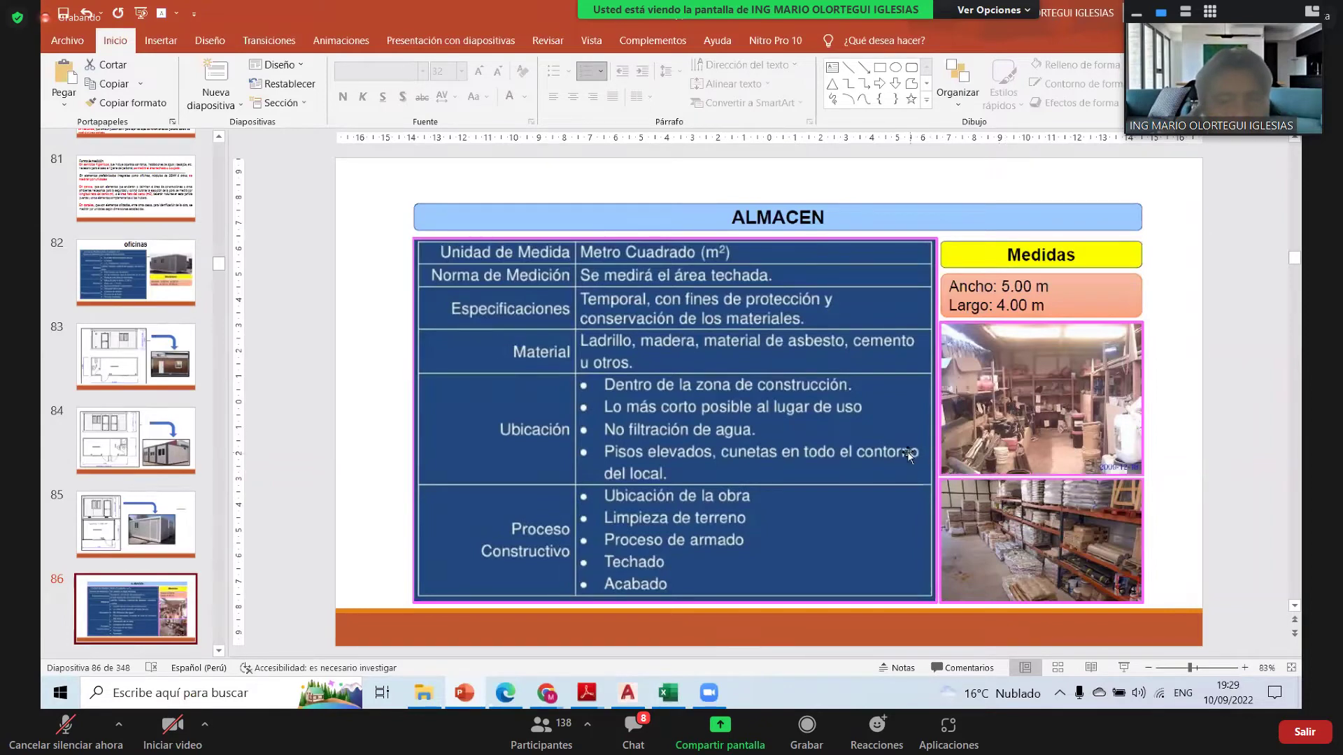
- Review the prefabricated module drawing on slide 83 and return to the ALMACEN slide's norms and measurements
click(150, 378)
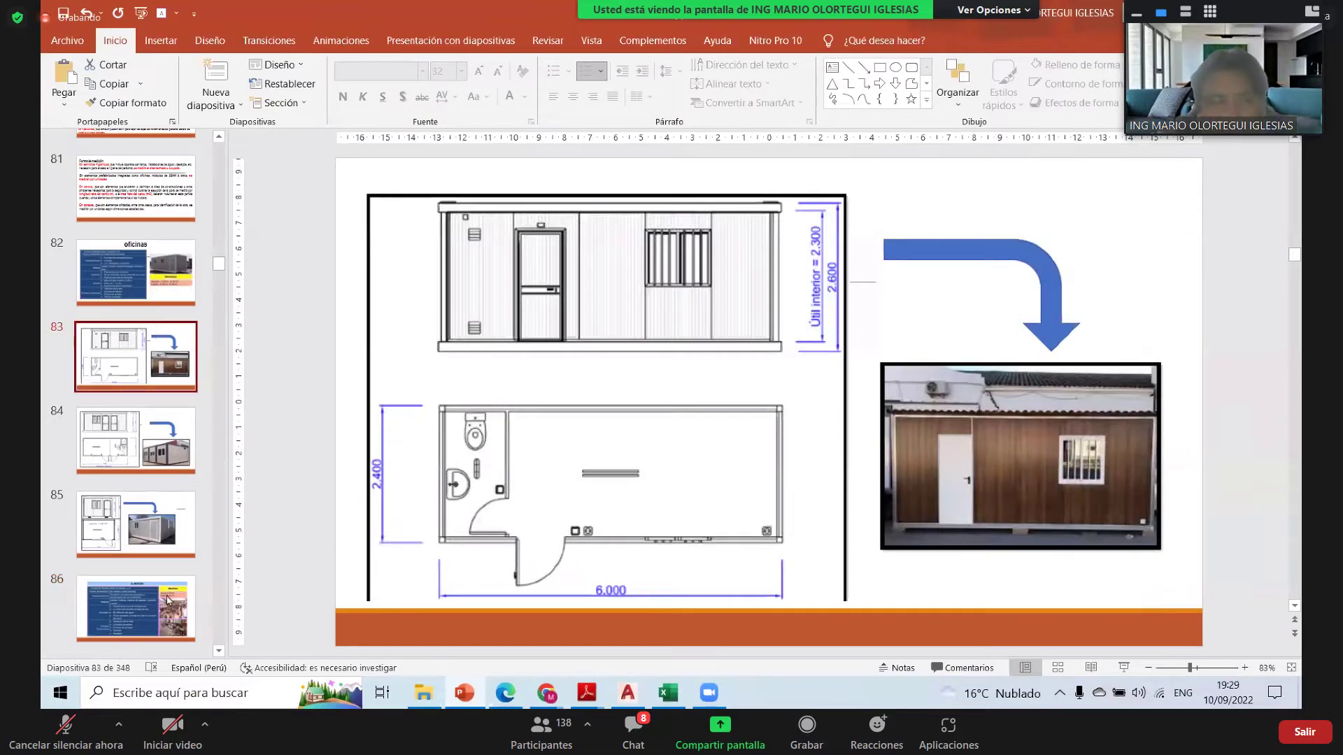
click(136, 609)
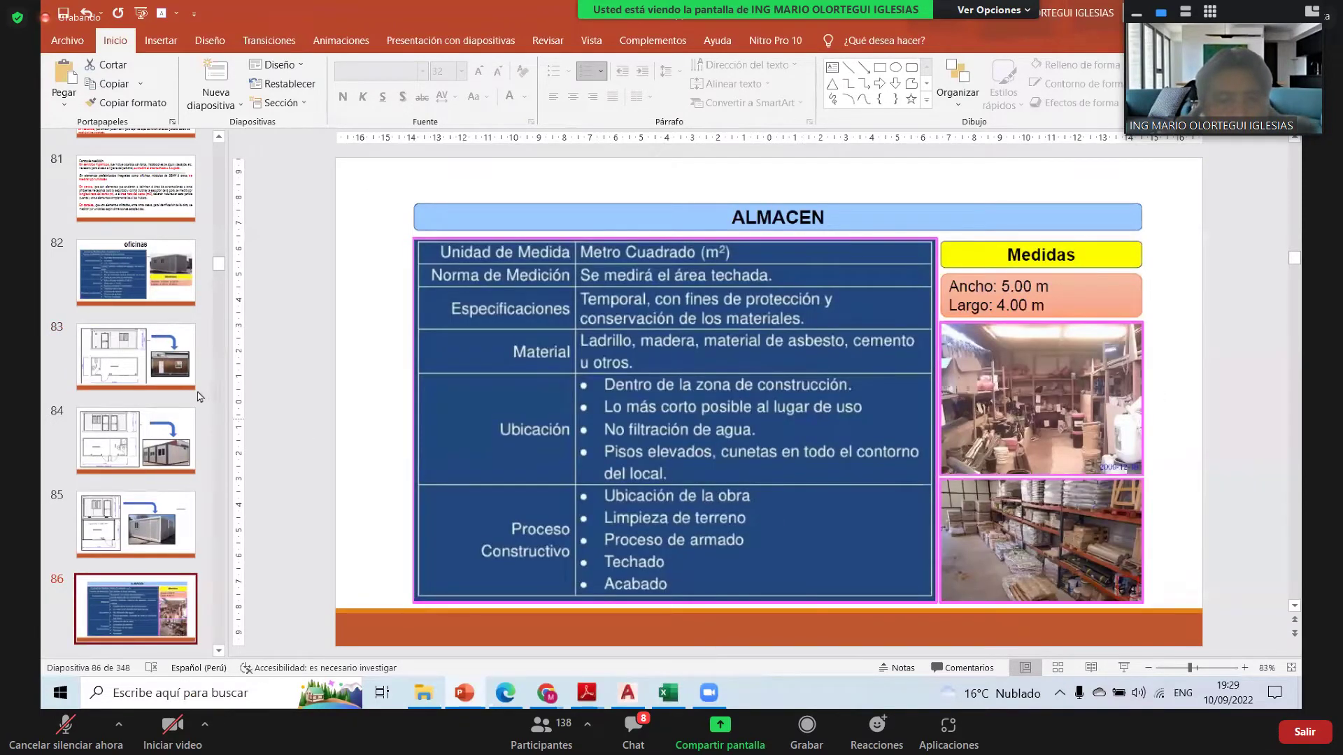
scroll(199, 392, down, 3)
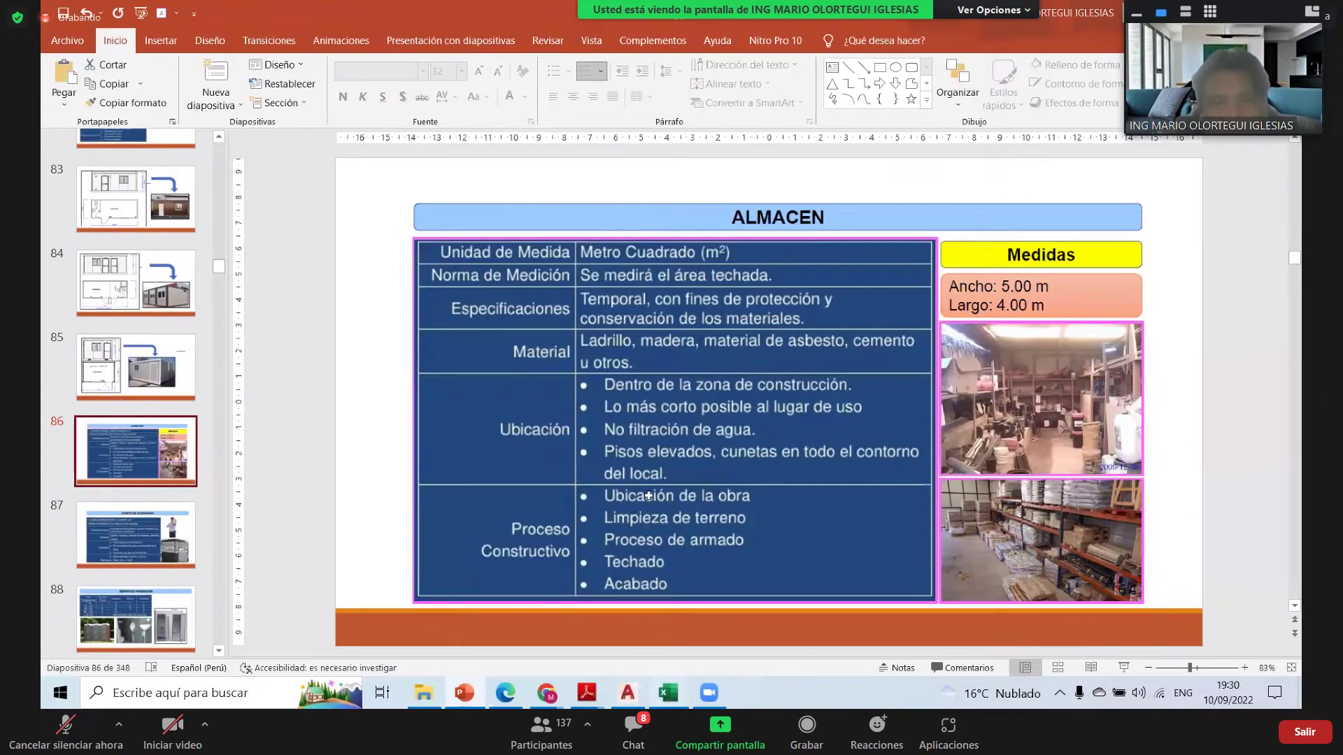
- Switch to the Excel takeoff sheet and check the Almacen item's Largo and Ancho values and its Parcial formula
key(alt+Tab)
scroll(712, 454, down, 2)
drag(657, 436, 777, 435)
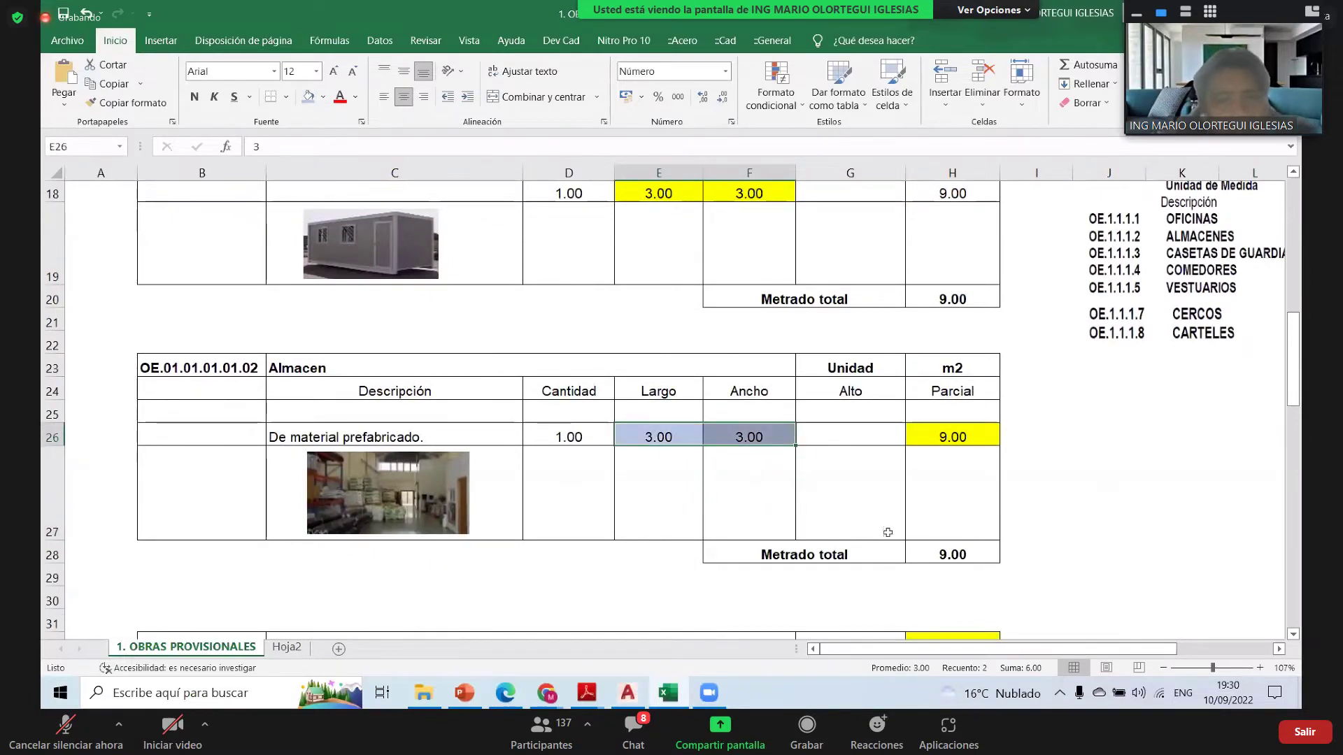
click(955, 438)
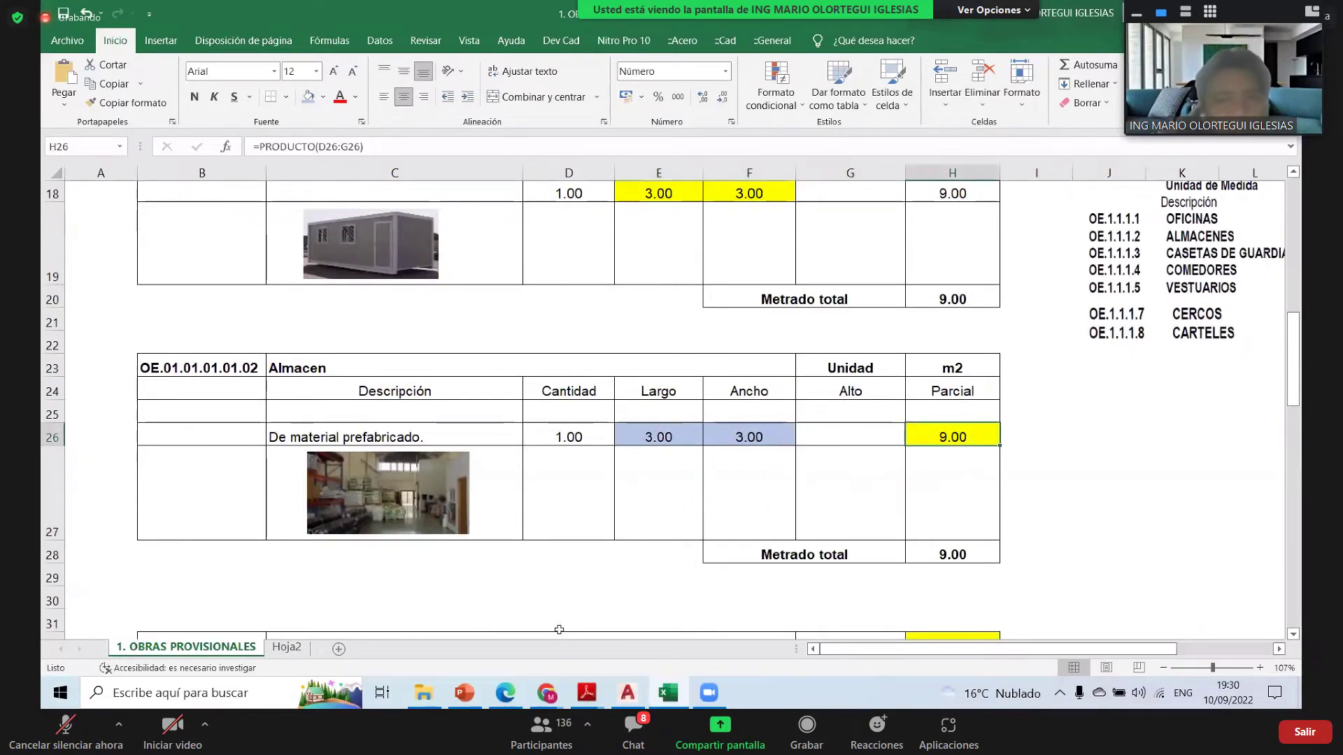
- Switch to PowerPoint, review the CASETA DE GUARDIANIA slide, and go to slide 88 on servicios higiénicos
click(466, 692)
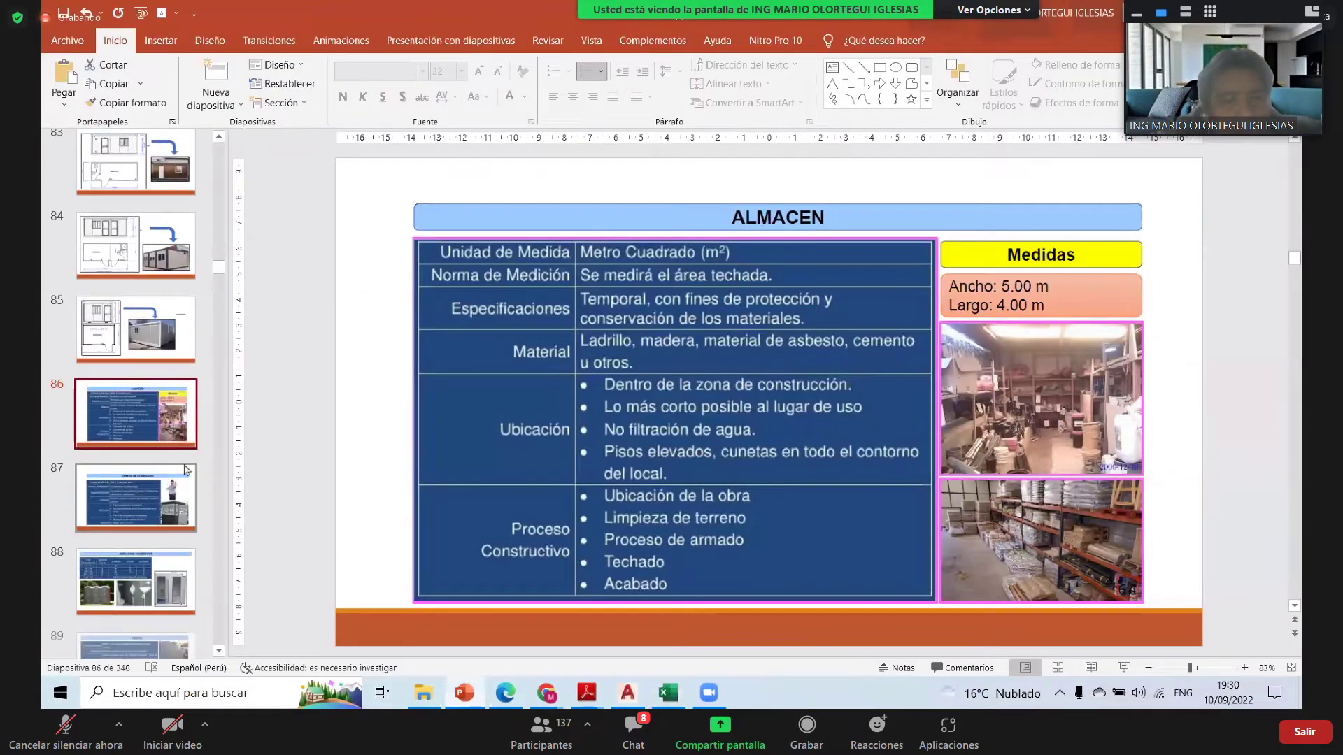
click(187, 470)
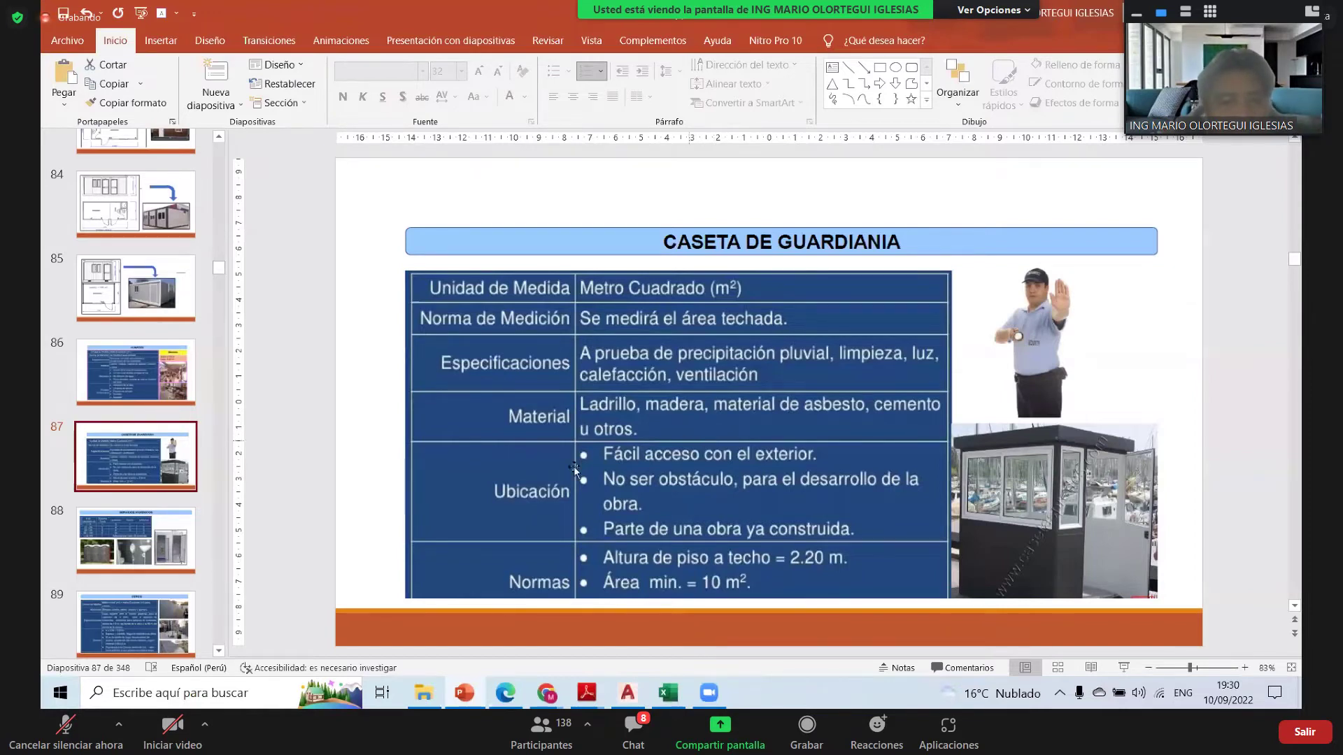
click(126, 524)
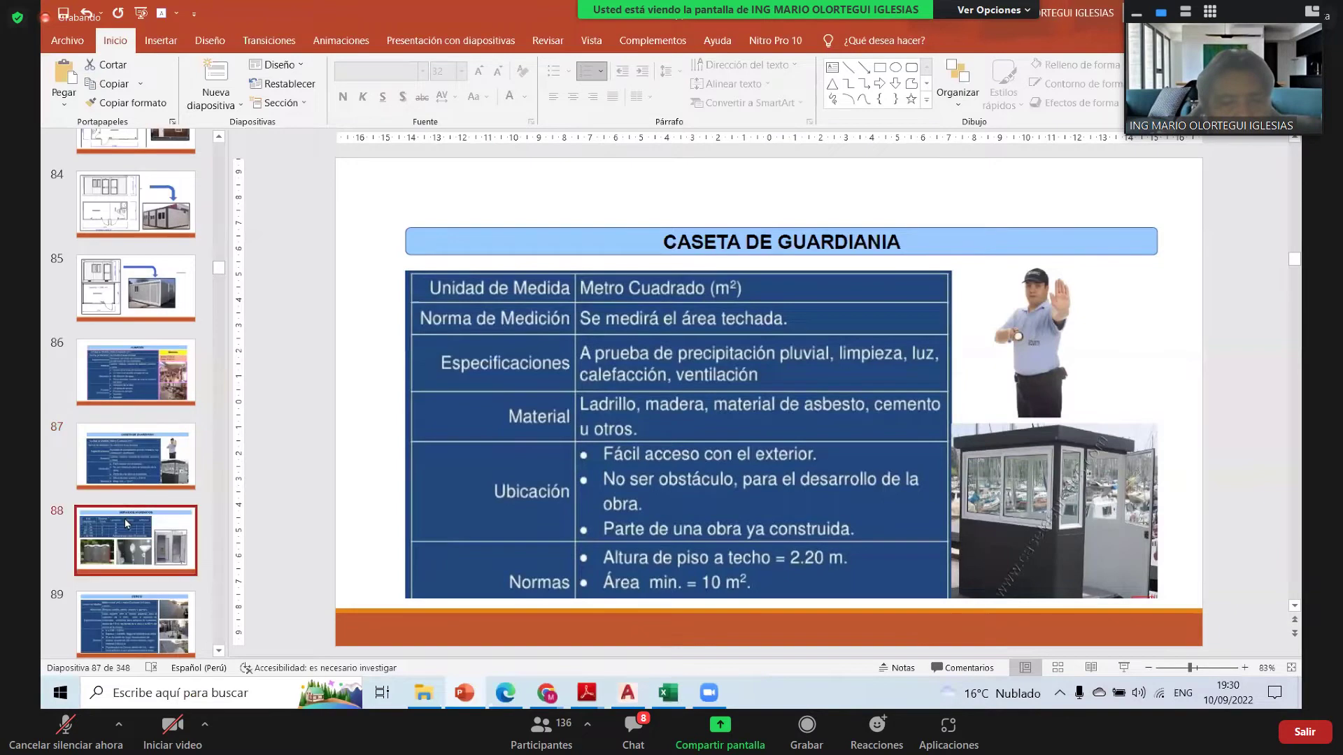
- Switch to the Excel takeoff sheet and insert six blank rows at row 31, between the Almacen and Sevicios Higuienicos tables
click(668, 693)
scroll(707, 465, down, 4)
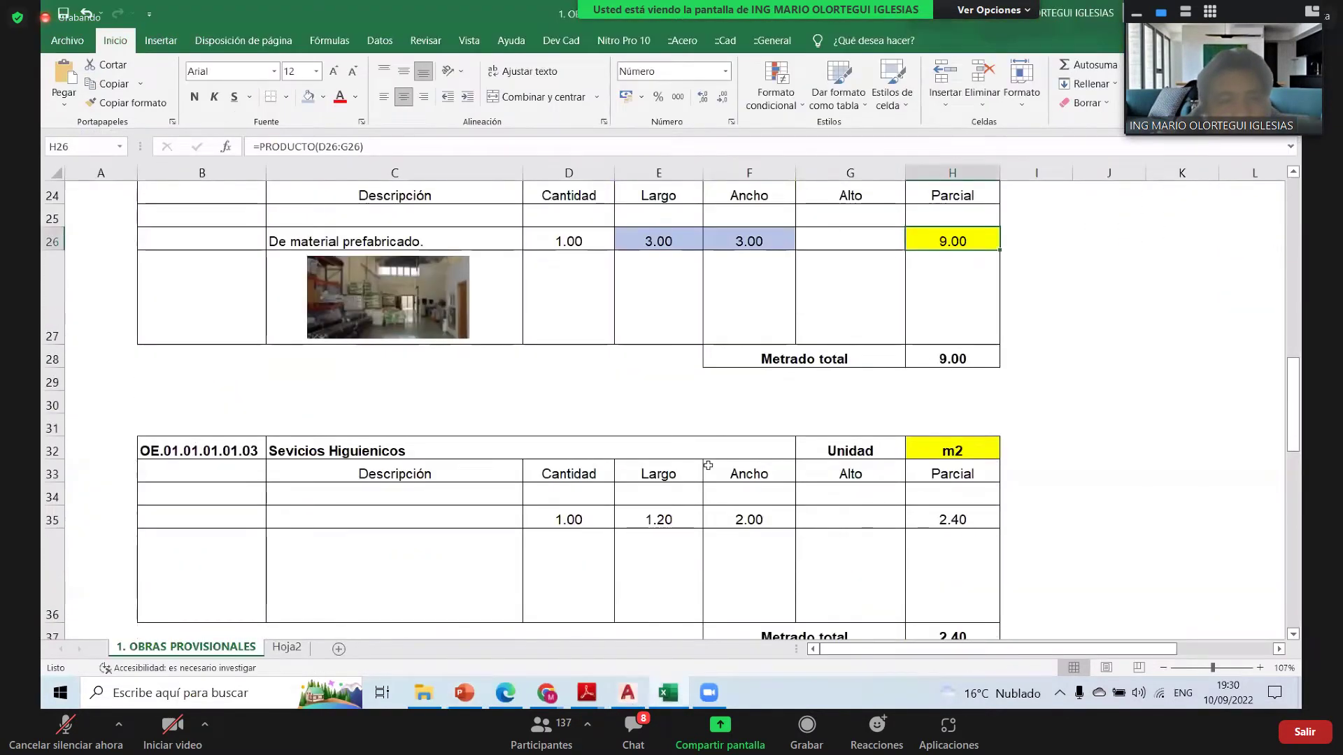
scroll(708, 465, up, 1)
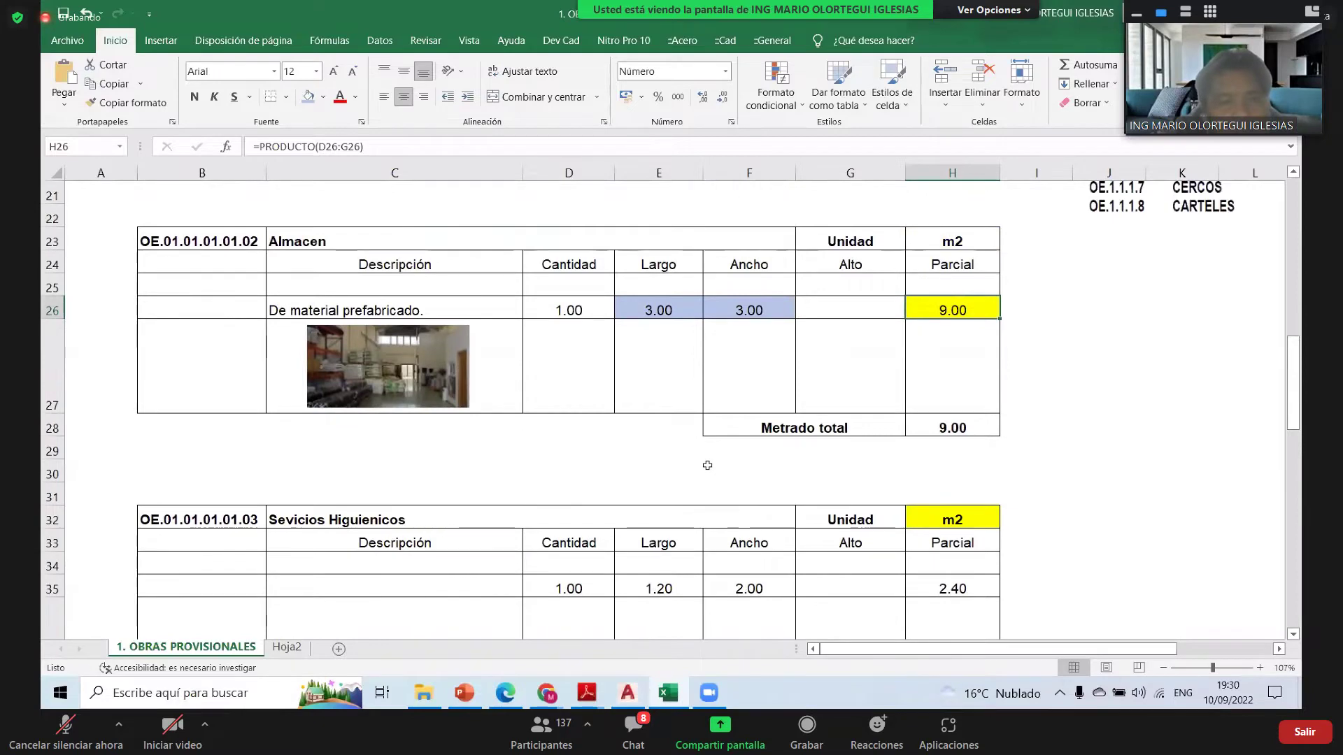
scroll(708, 465, down, 5)
scroll(449, 393, up, 4)
drag(56, 364, 52, 544)
right_click(56, 361)
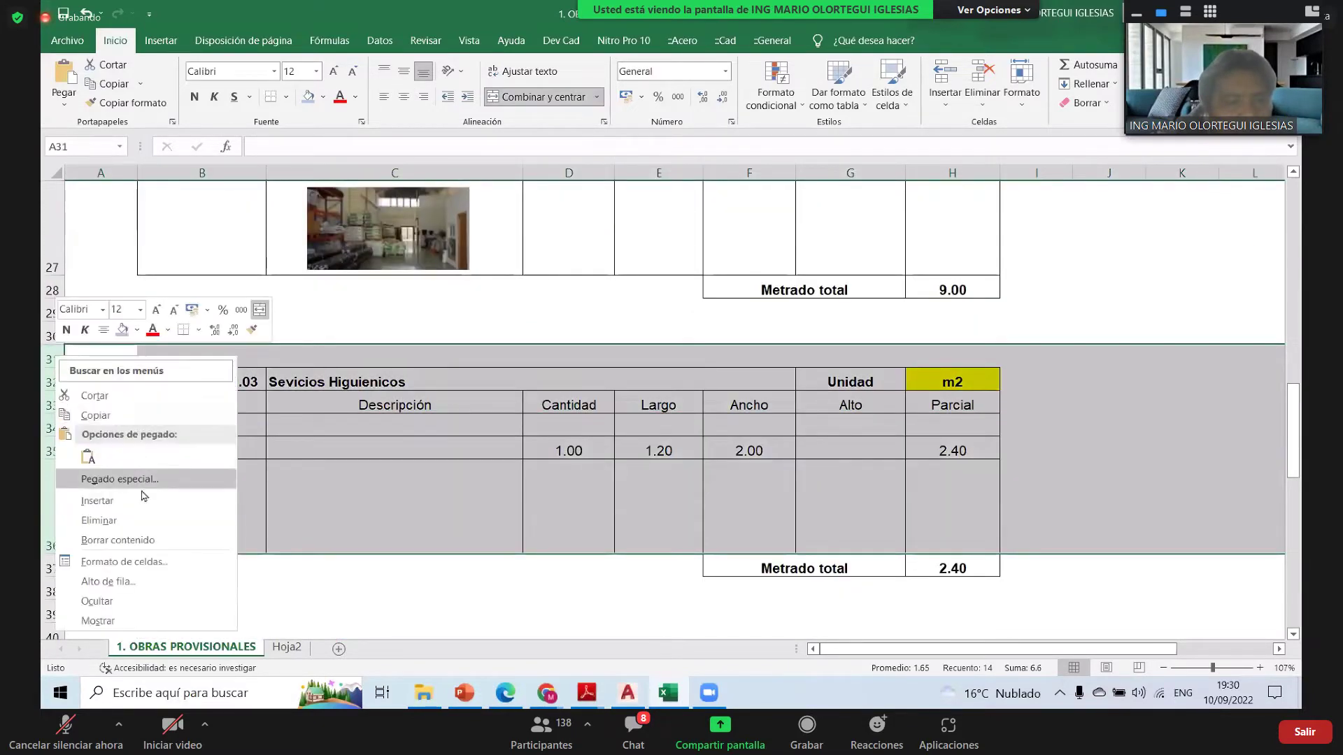
click(143, 498)
click(568, 401)
scroll(327, 322, up, 2)
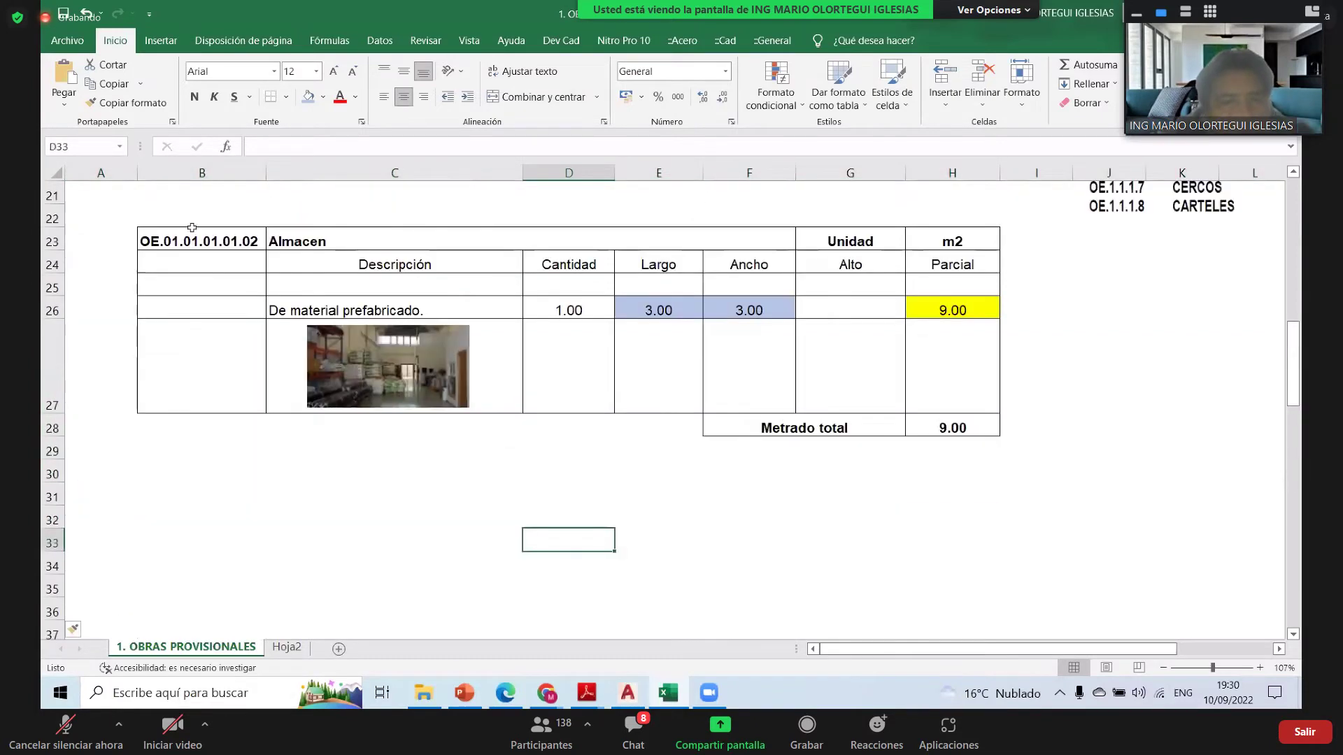
drag(196, 241, 979, 431)
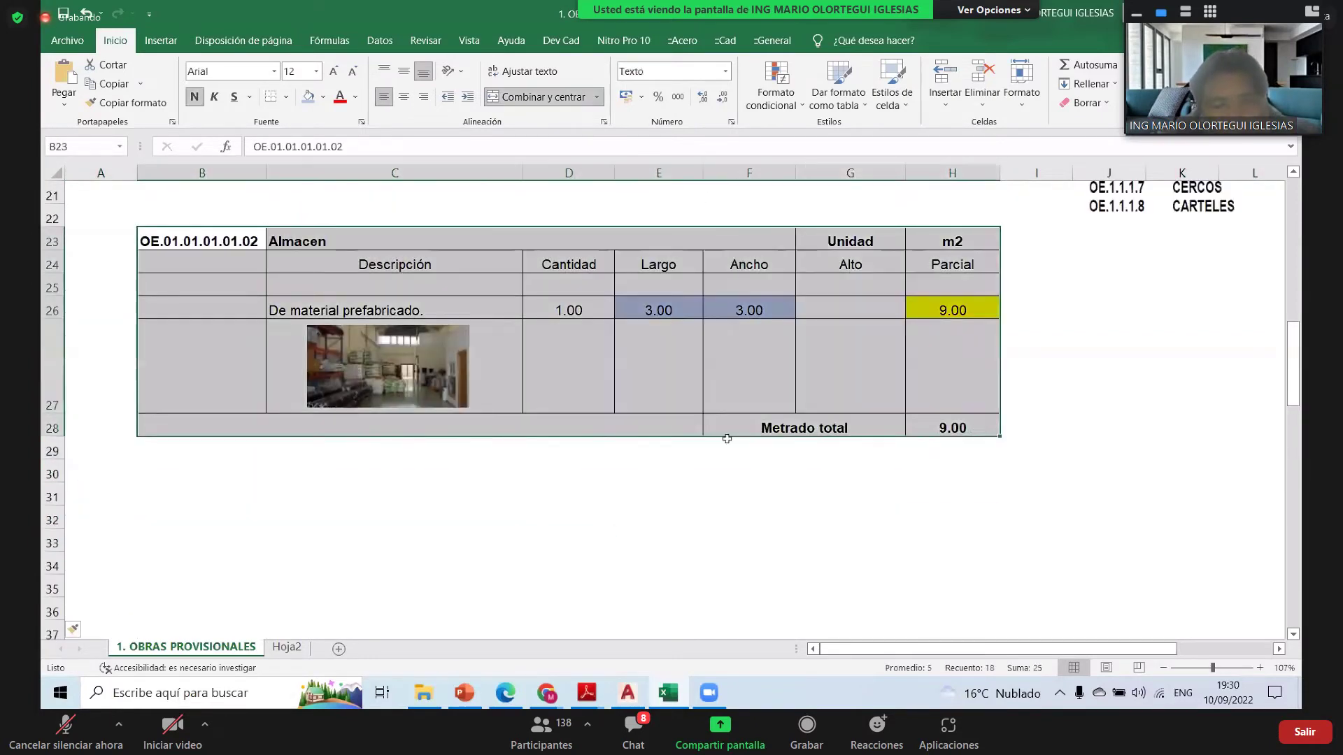
key(ctrl+c)
click(183, 492)
scroll(590, 487, down, 3)
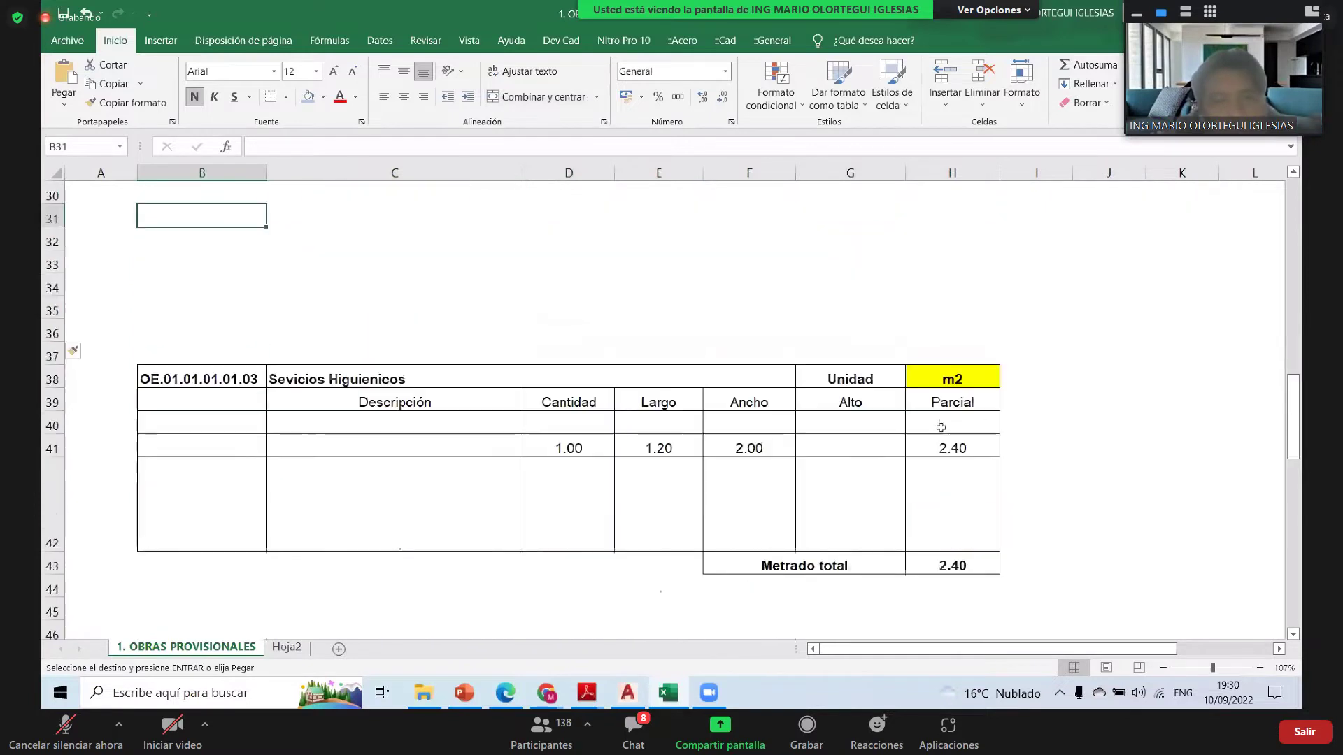
key(Escape)
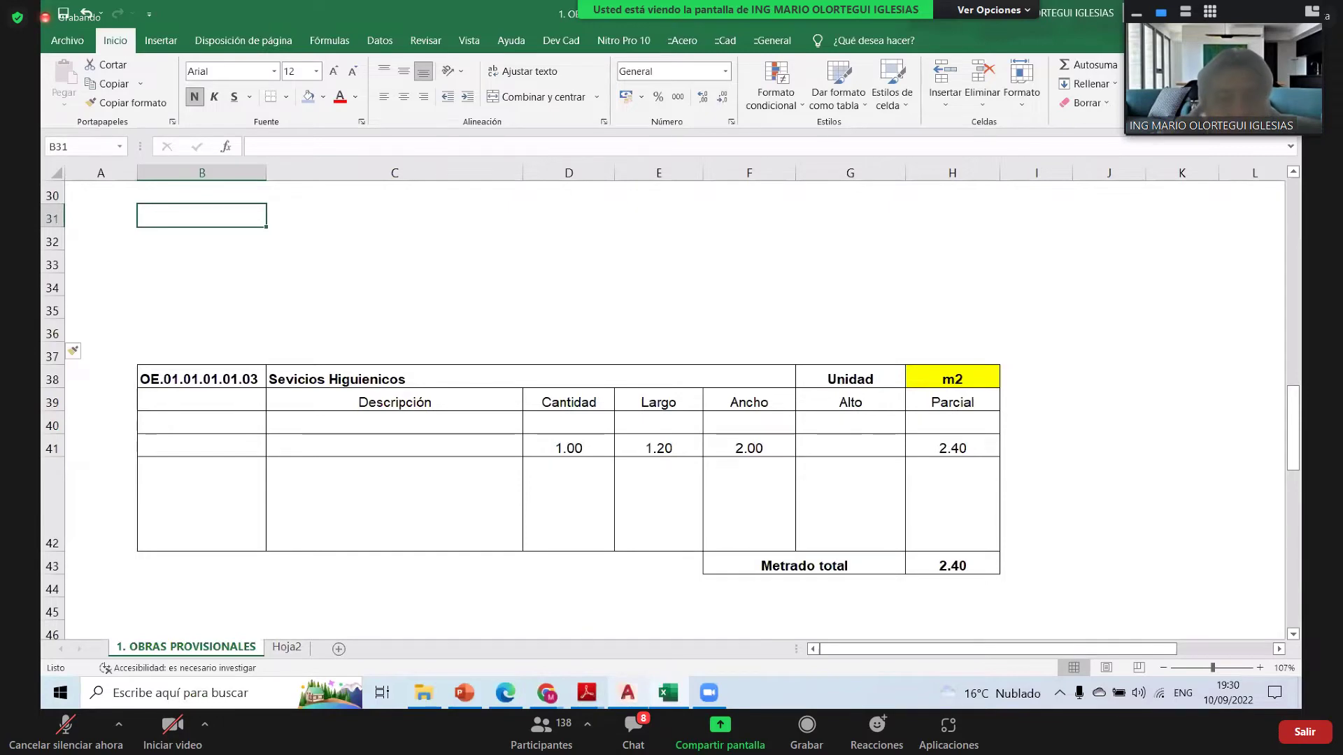
- Switch to AutoCAD to view the general plan, and review PowerPoint's SERVICIOS HIGIENICOS slide alongside the G.050 standard in Adobe Reader
click(627, 692)
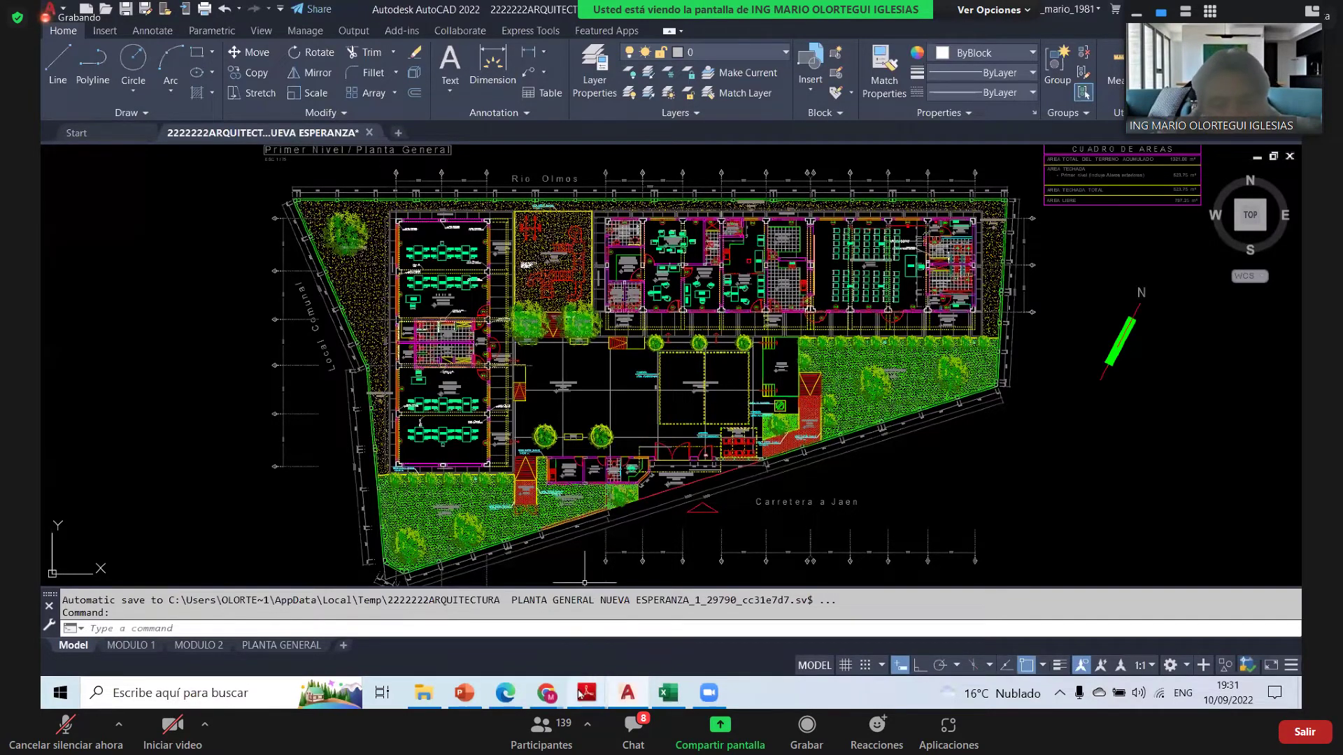
click(459, 691)
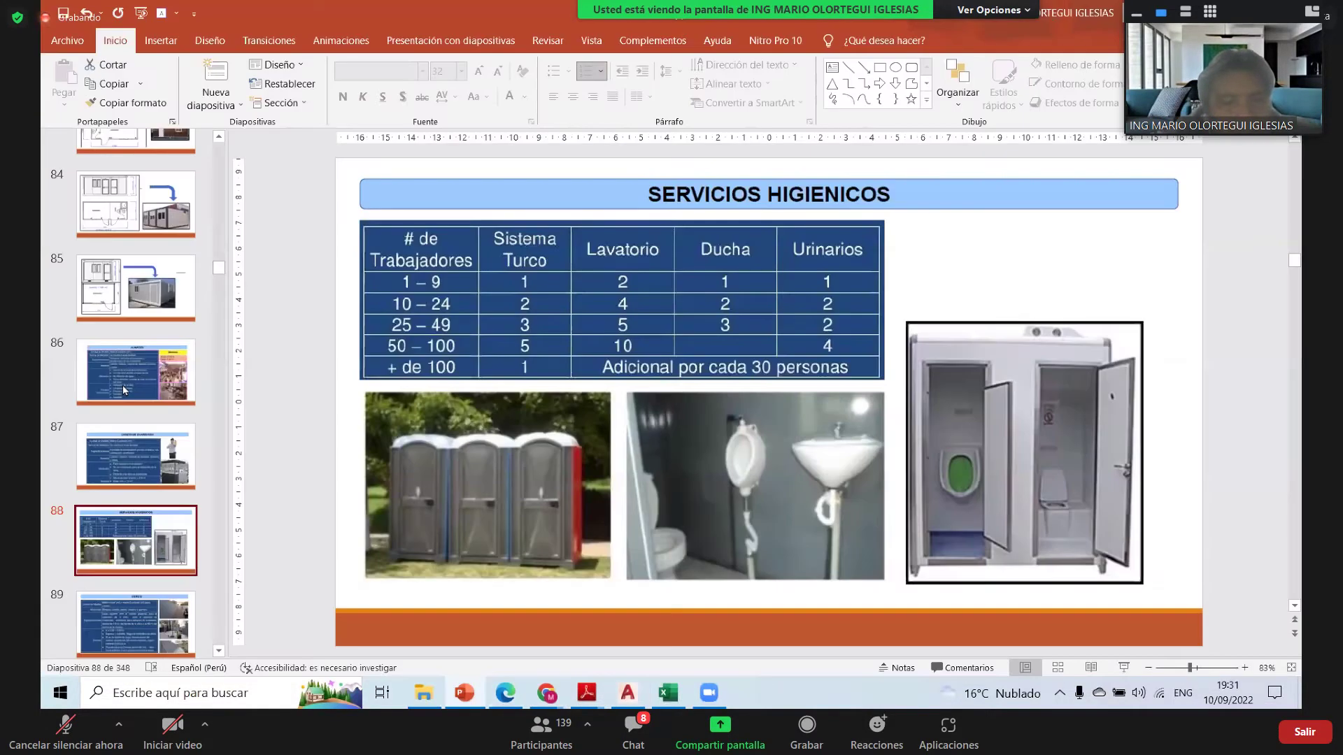
scroll(123, 389, down, 2)
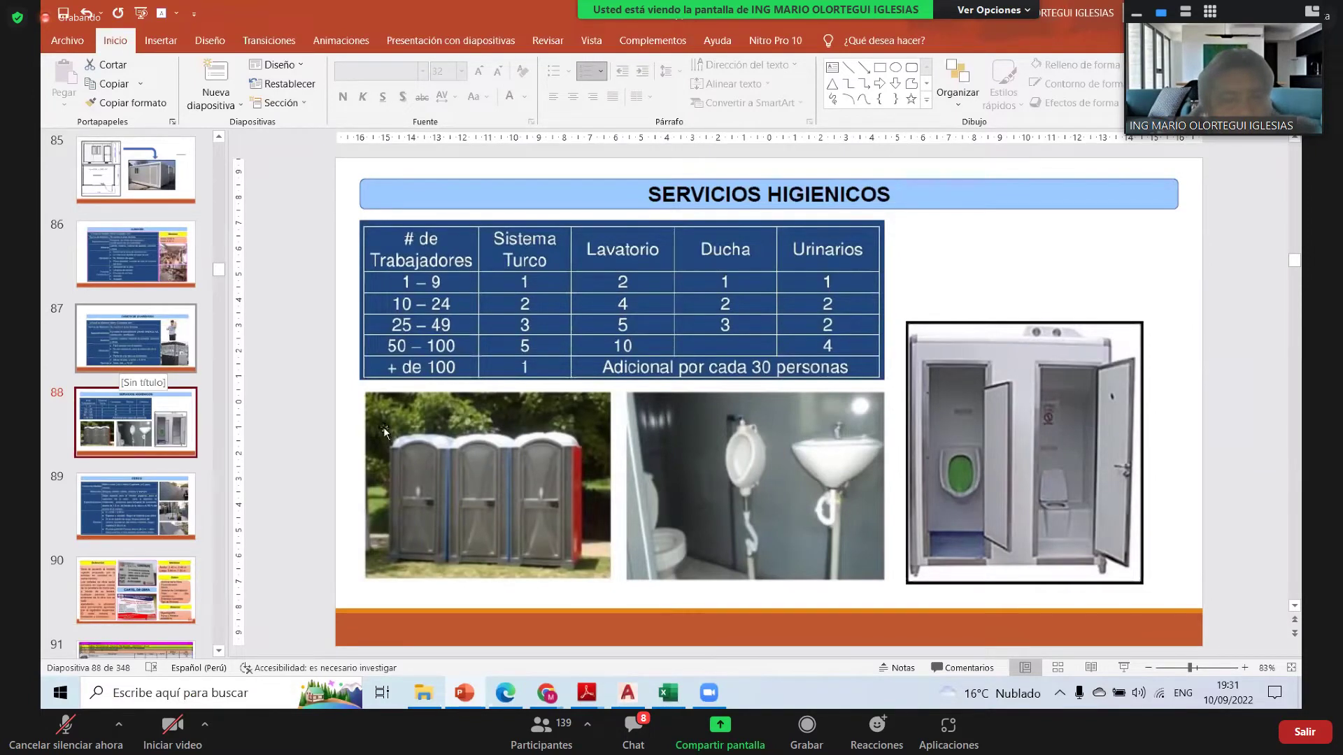
mouse_move(586, 693)
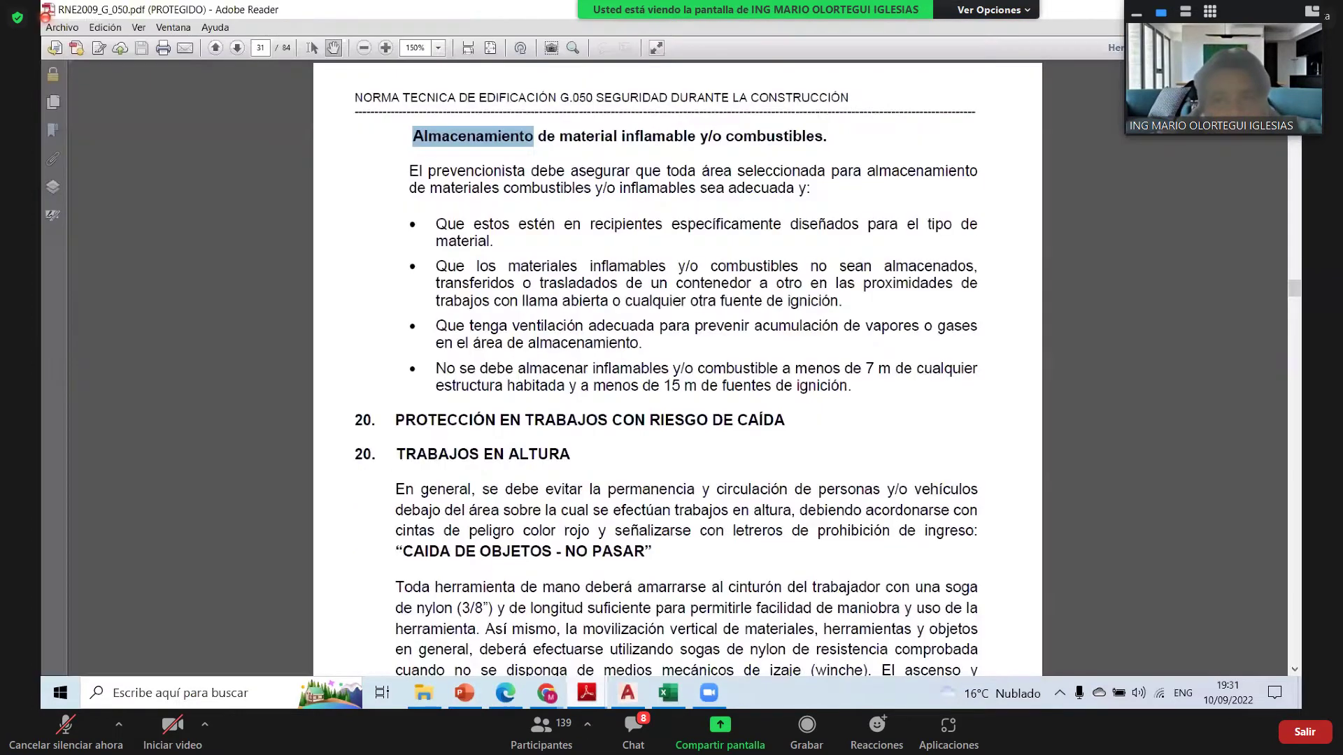
key(alt+Tab)
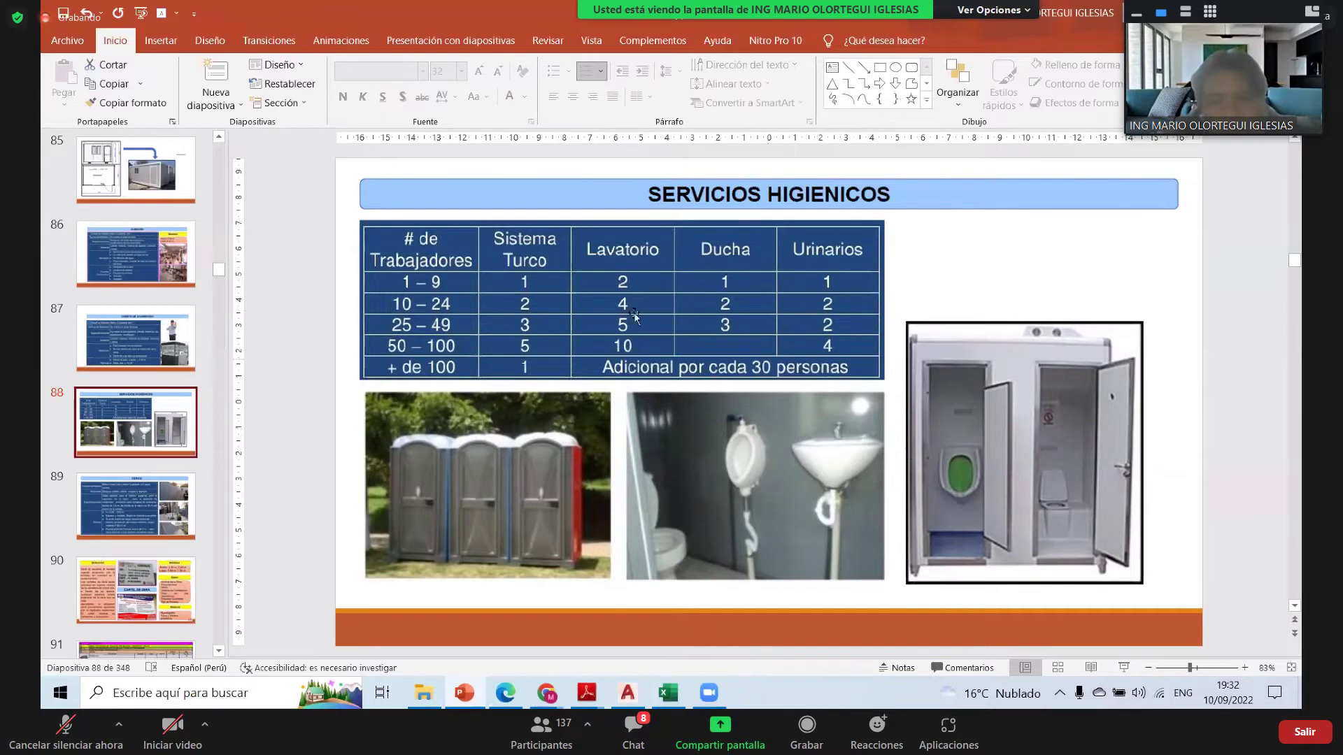
- Switch to the Excel takeoff sheet and check the Sevicios Higuienicos item's Cantidad value and Parcial formula
click(660, 698)
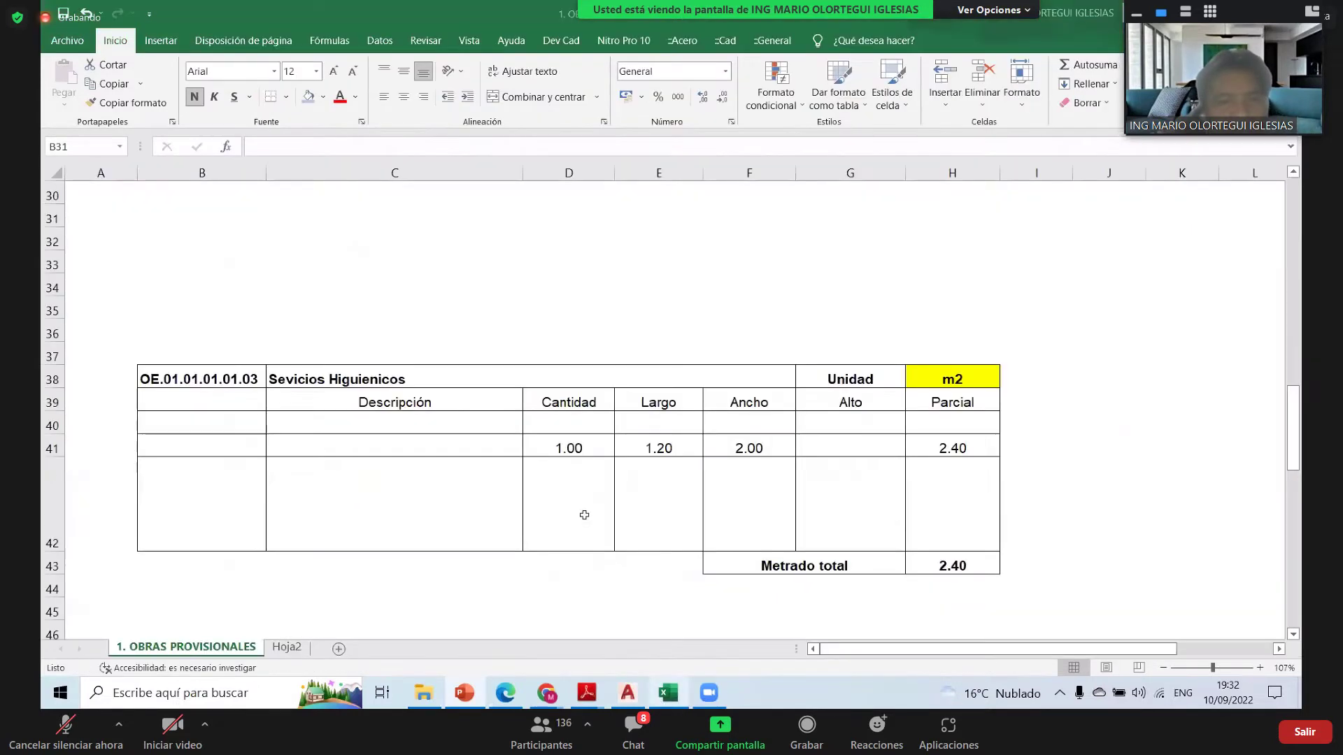
click(589, 376)
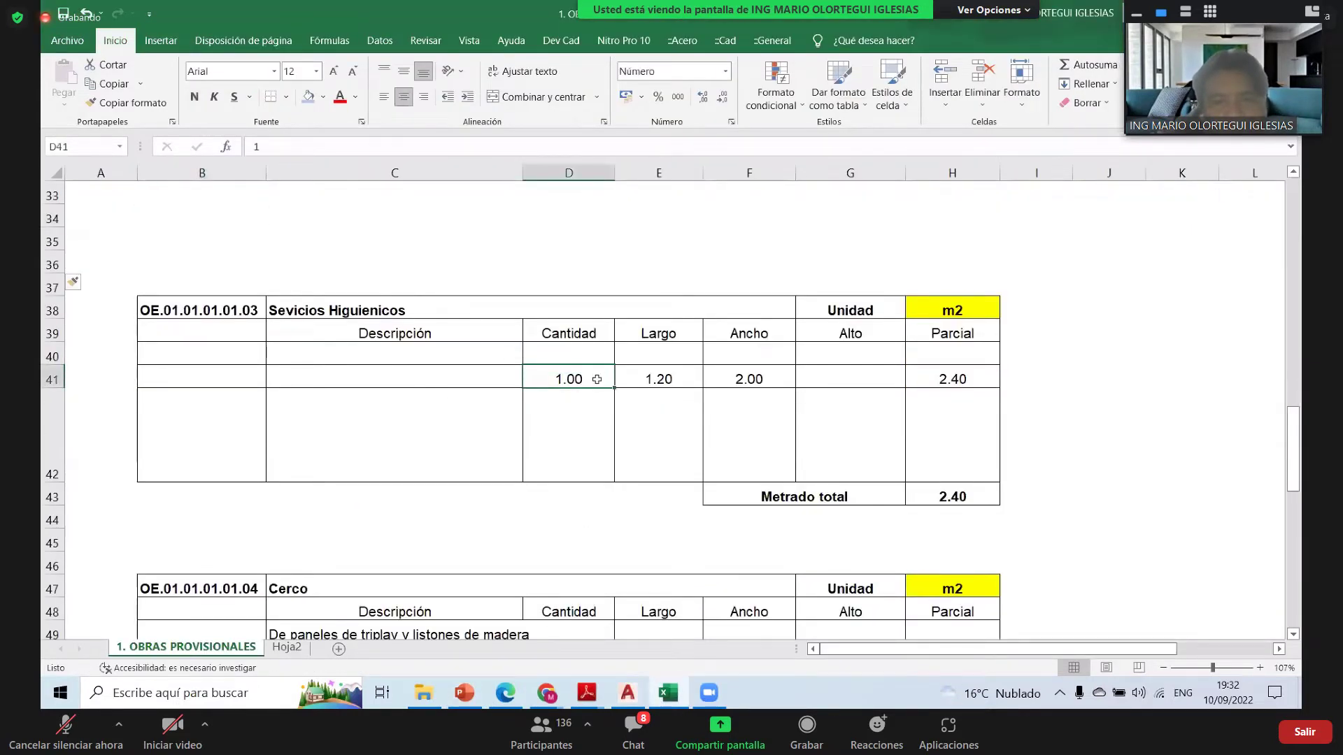
click(990, 382)
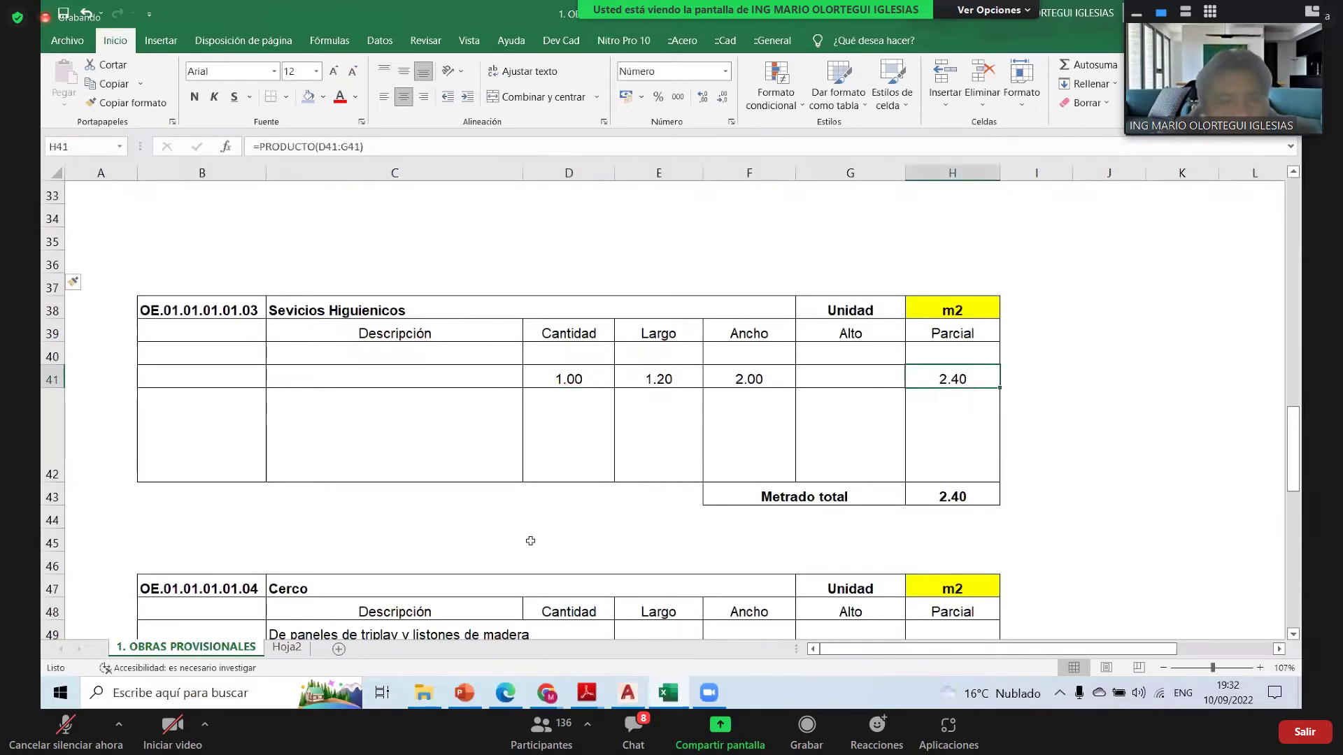
- Switch to PowerPoint, look back through the earlier metrados slides, review the OBJETIVO and CAMPO DE APLICACIÓN slide, and return to SERVICIOS HIGIENICOS
click(465, 699)
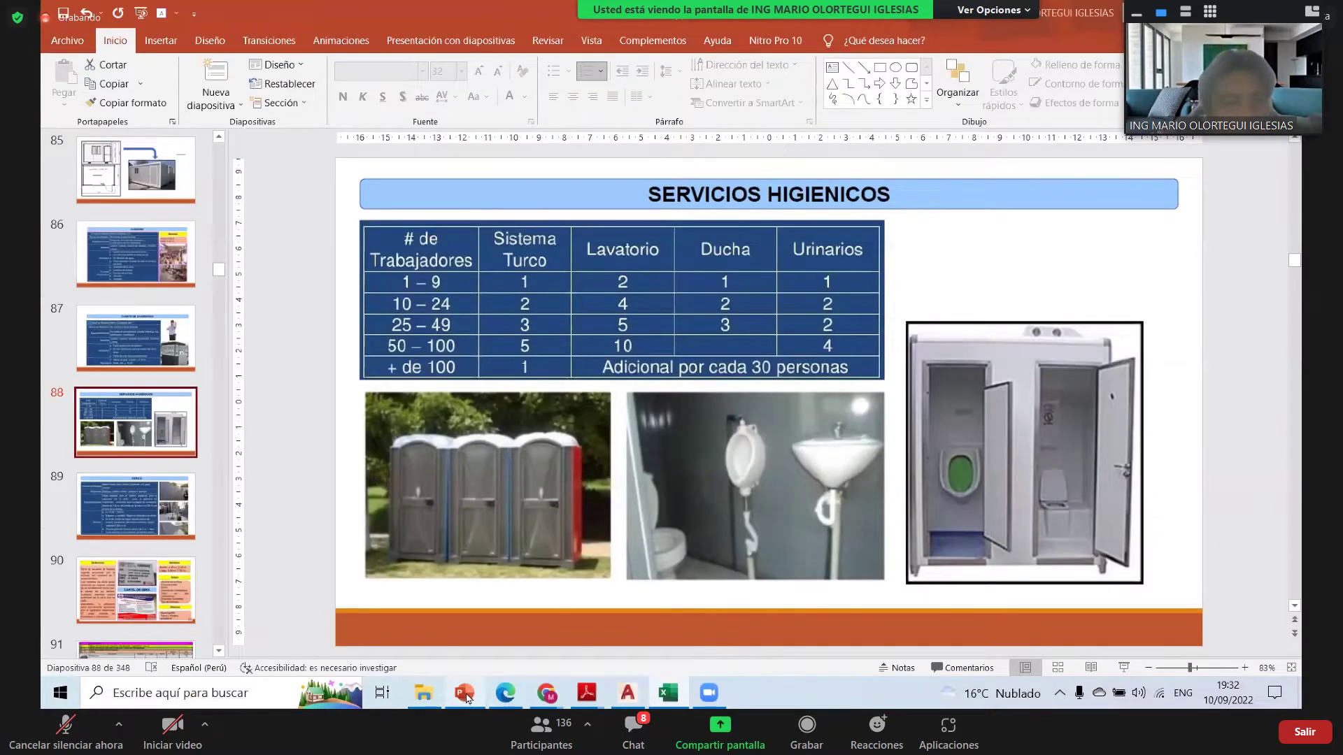
scroll(124, 272, up, 3)
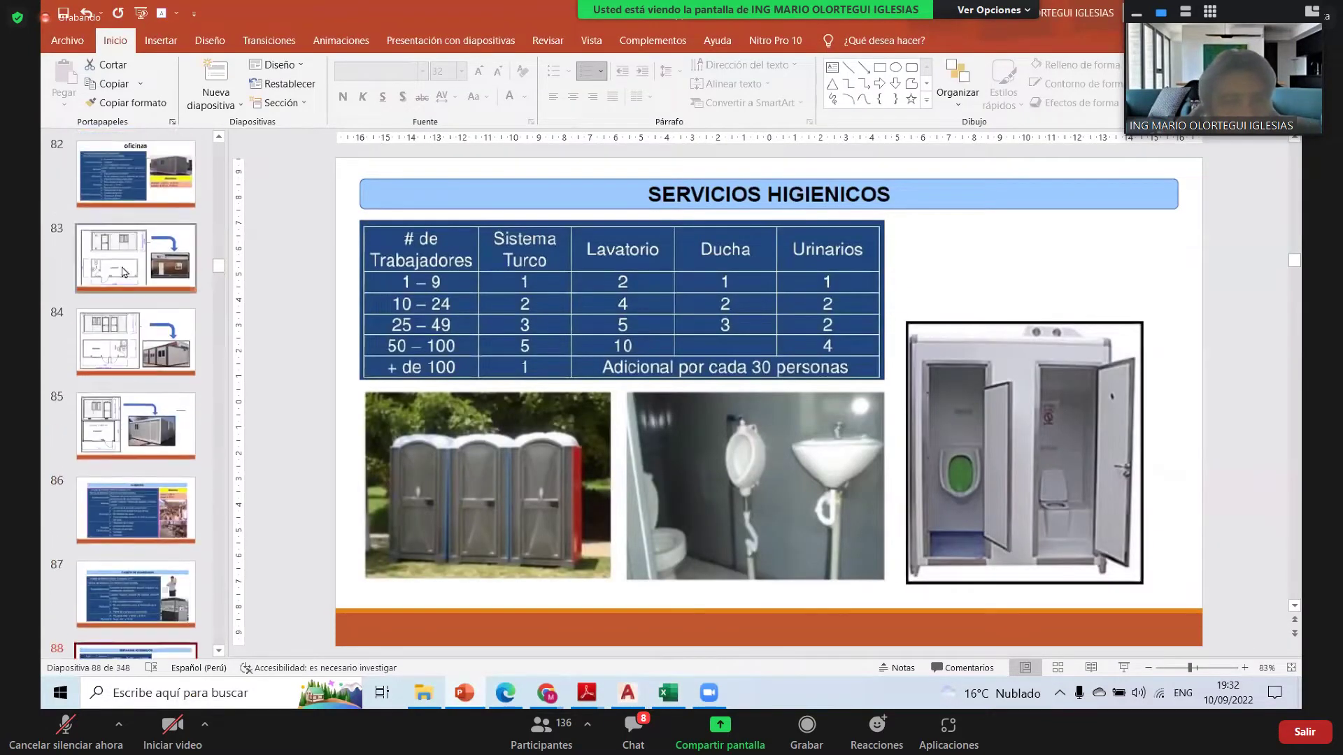
scroll(124, 272, up, 9)
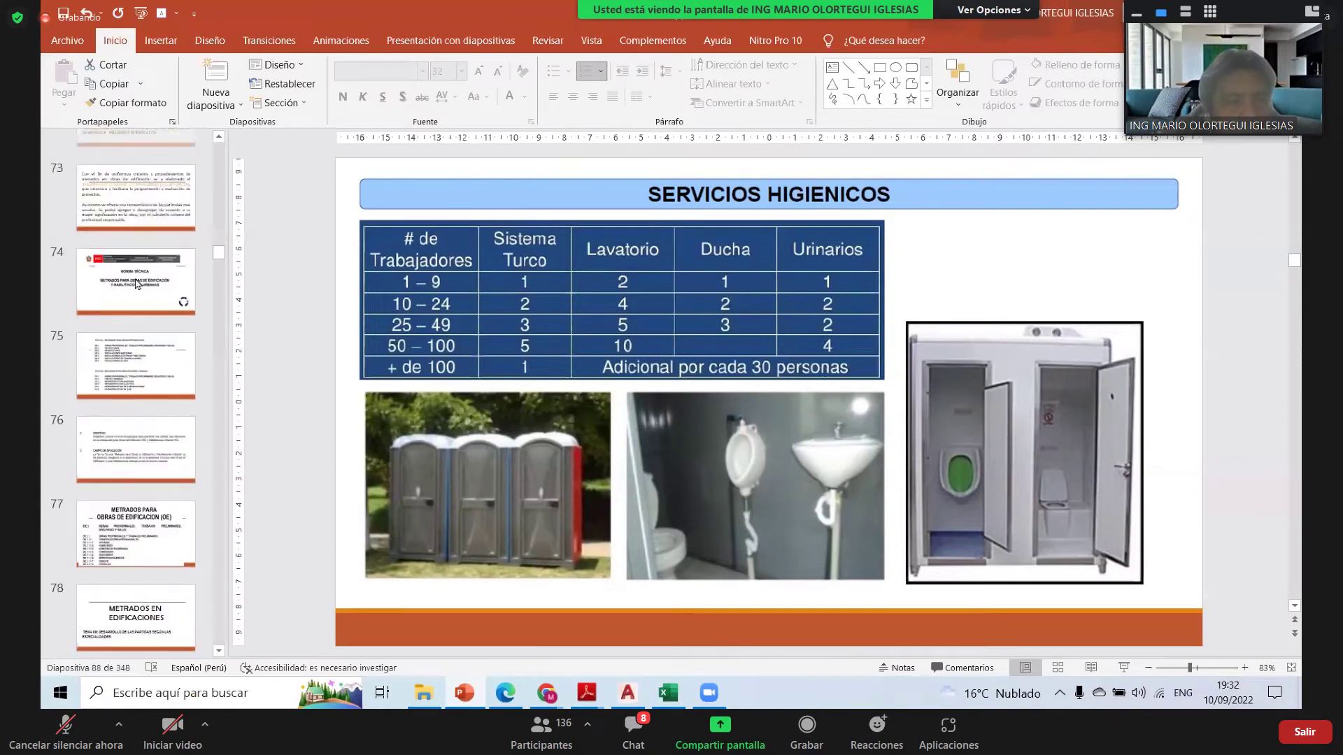
scroll(137, 283, up, 6)
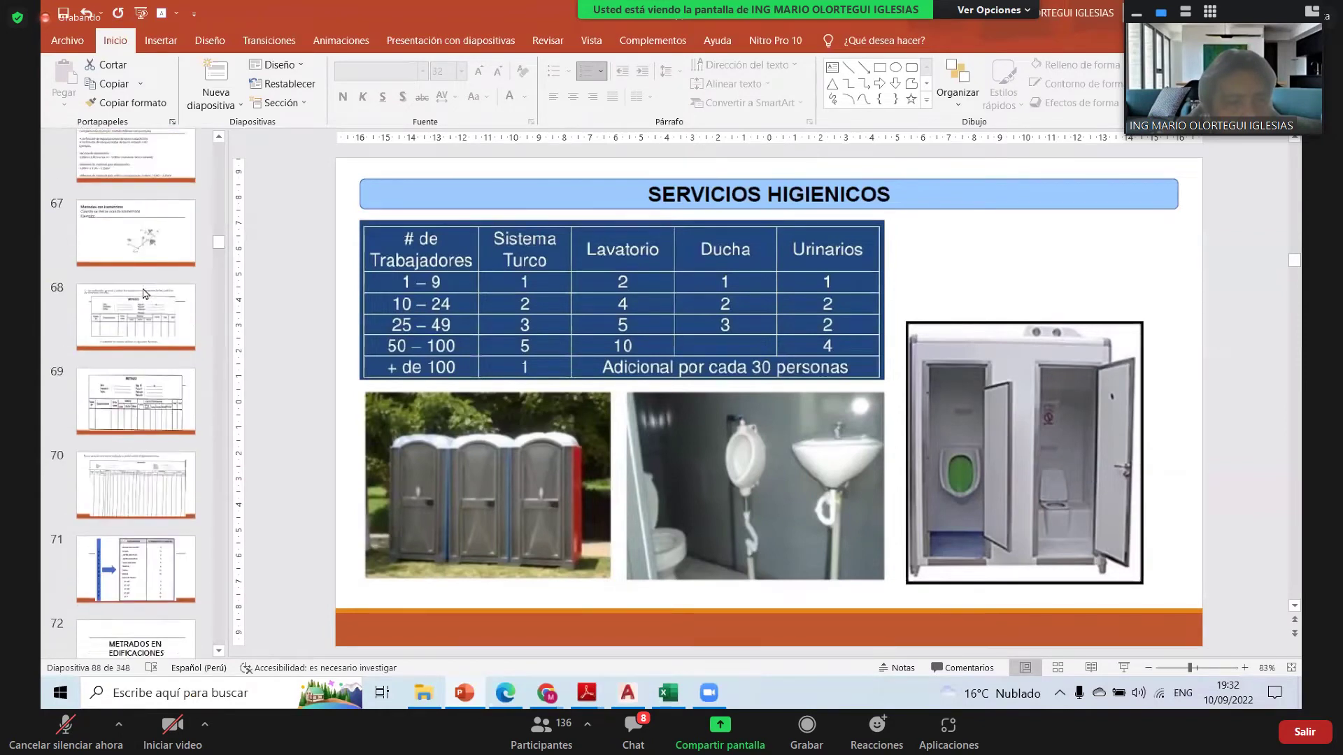
scroll(144, 292, down, 7)
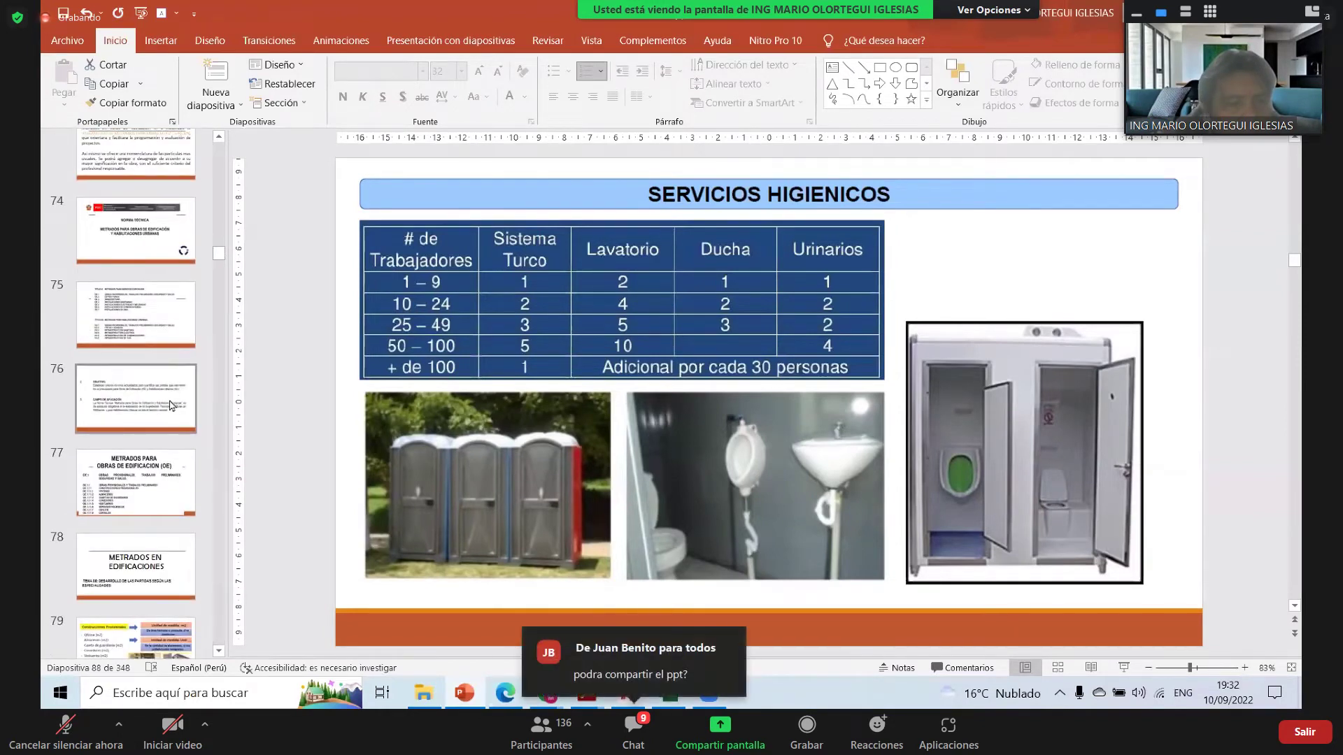
scroll(170, 412, down, 2)
click(168, 296)
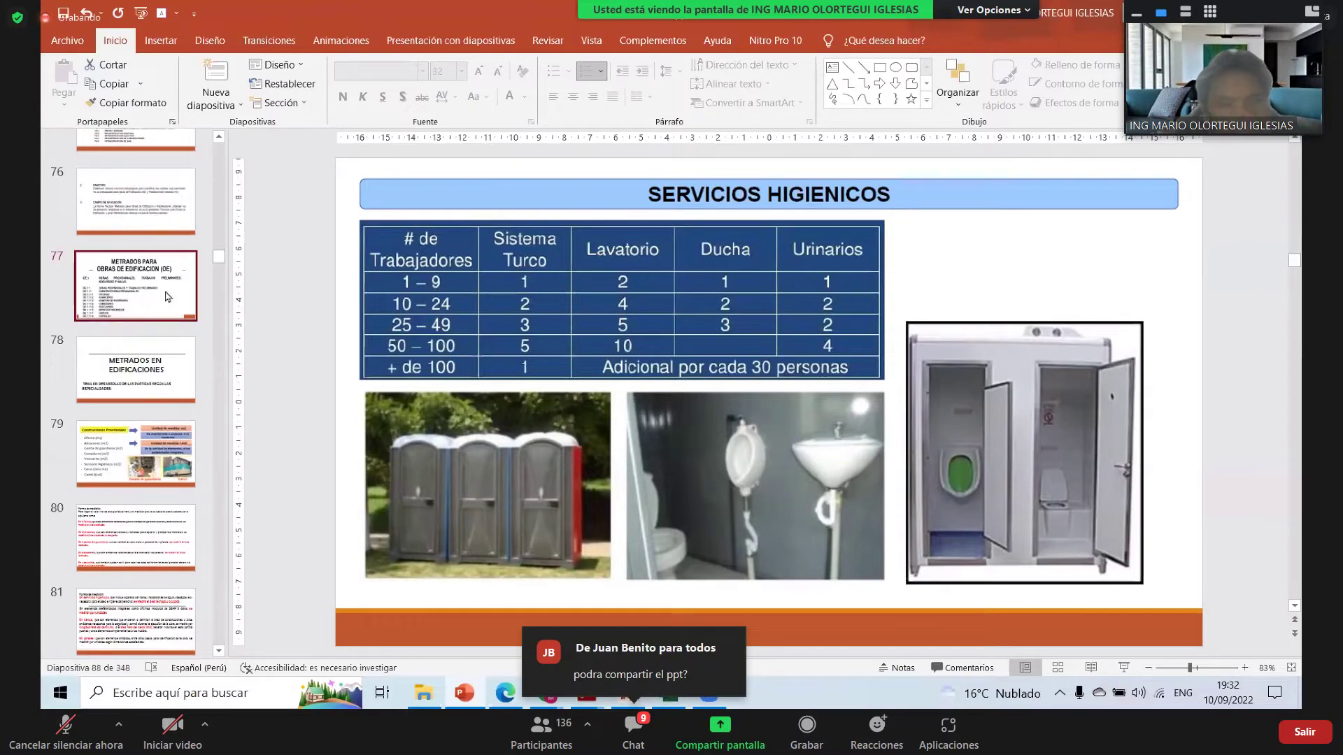
key(Up)
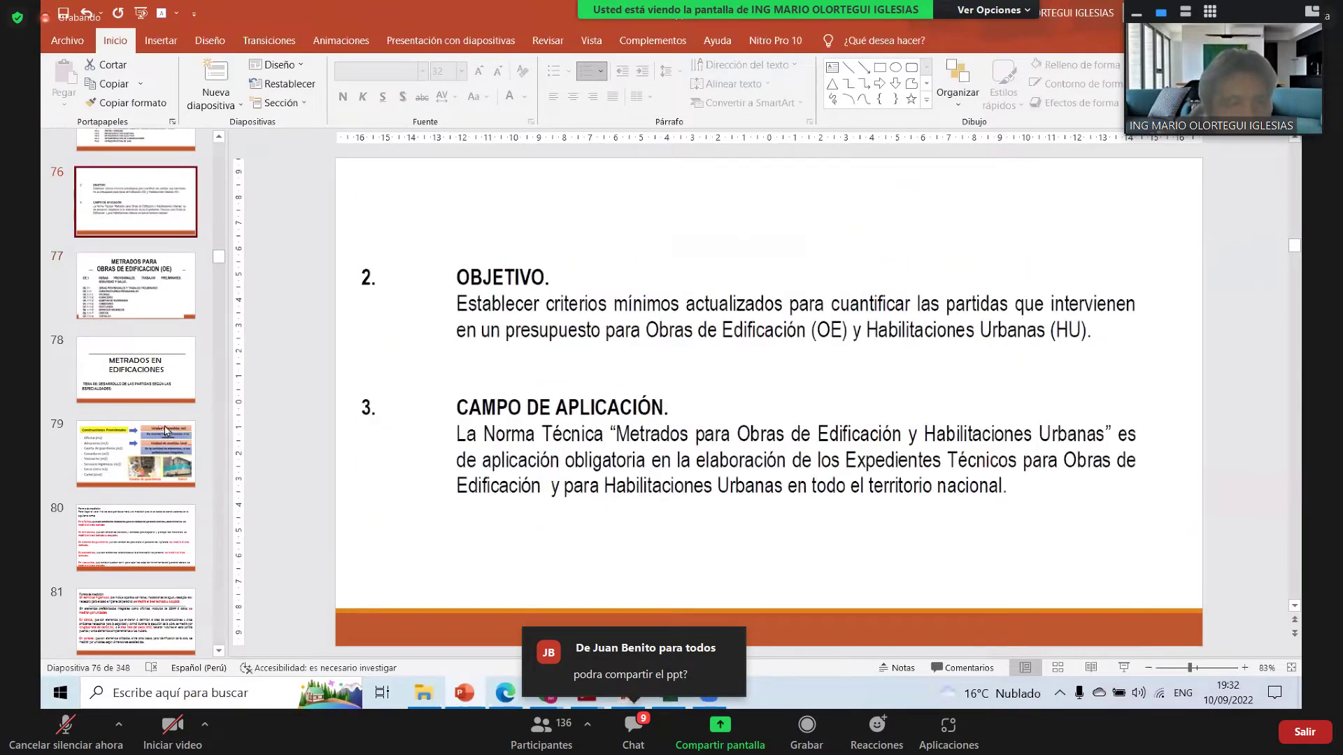
scroll(166, 431, down, 9)
click(168, 384)
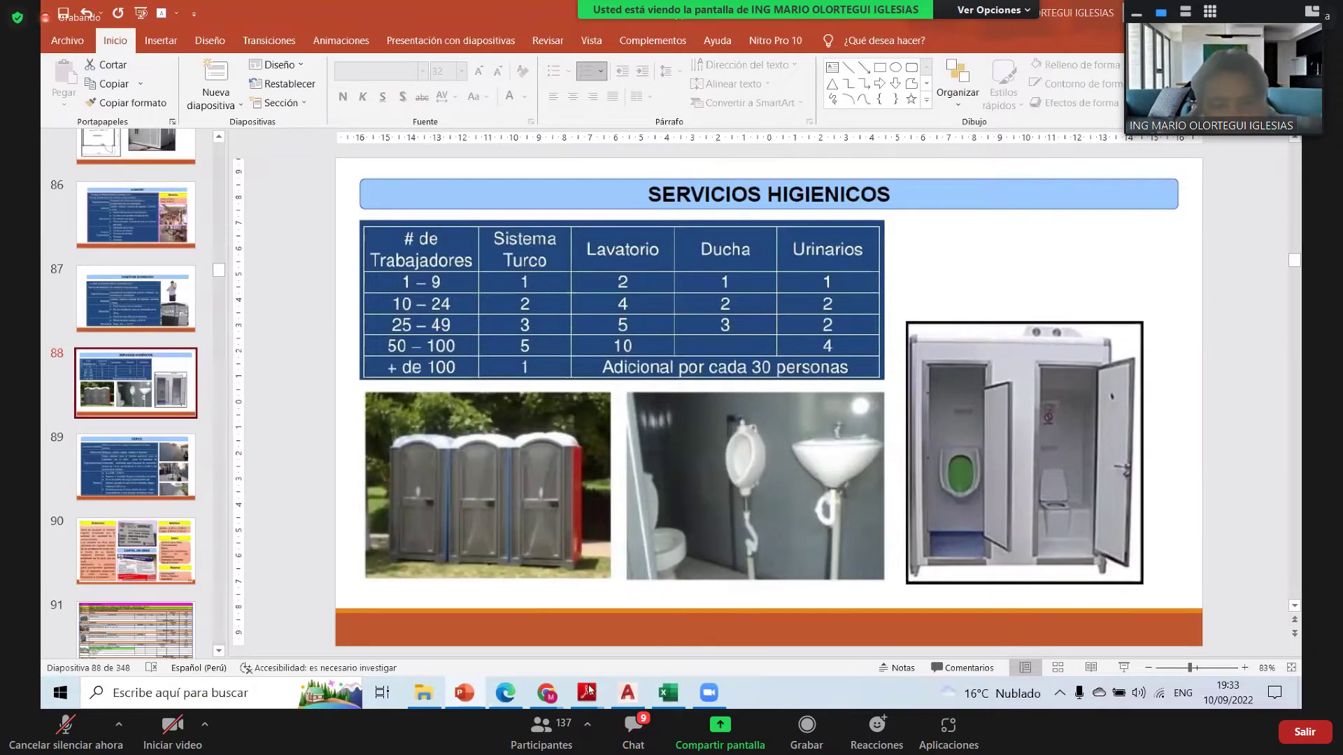
- View the Construcciones Provisionales units in the metrados regulation, switch to a new Chrome window, and search Google Images for "disal ss hh"
mouse_move(589, 689)
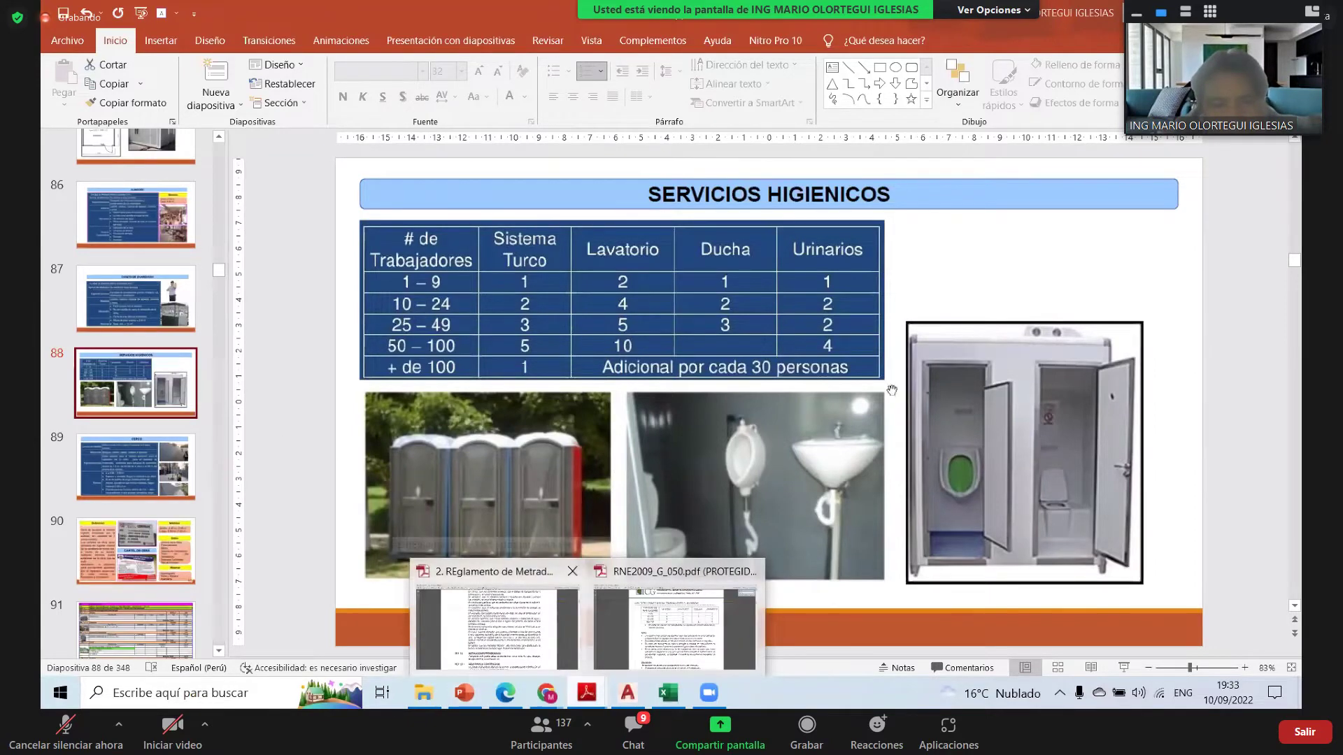
click(497, 616)
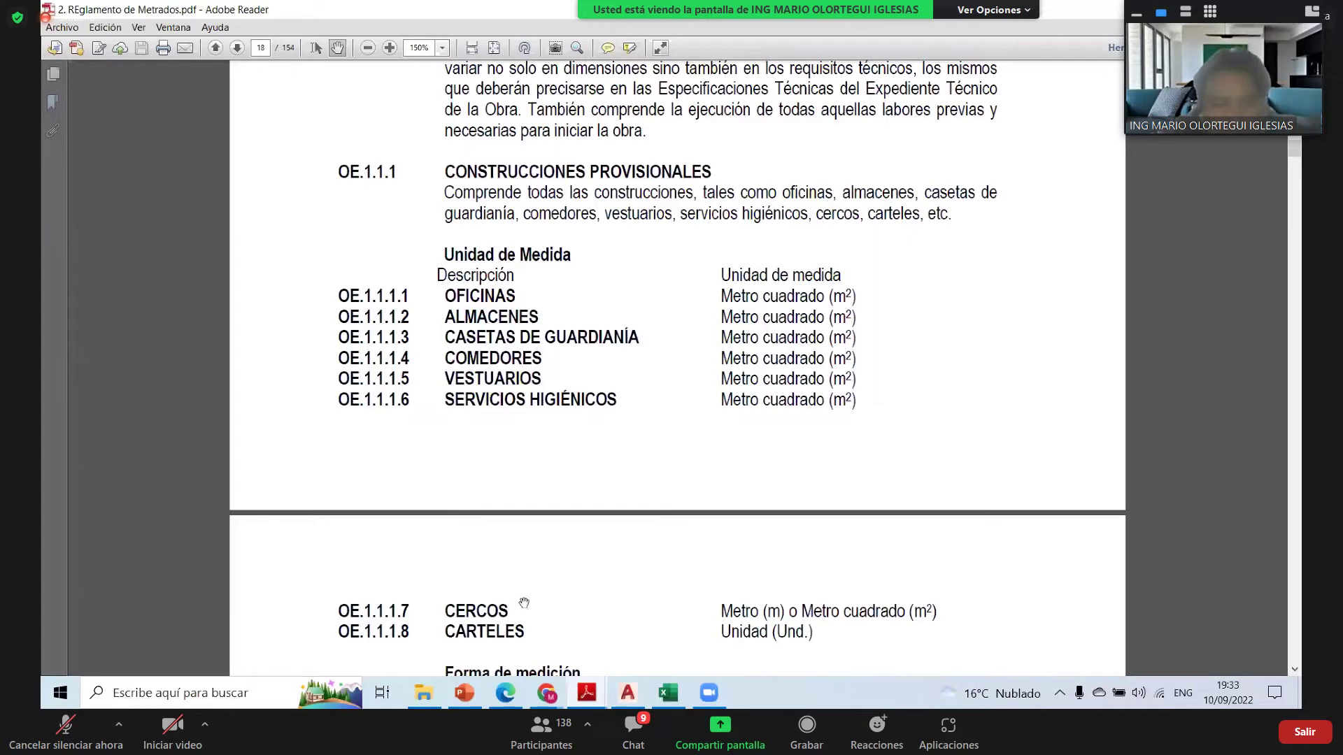
right_click(546, 693)
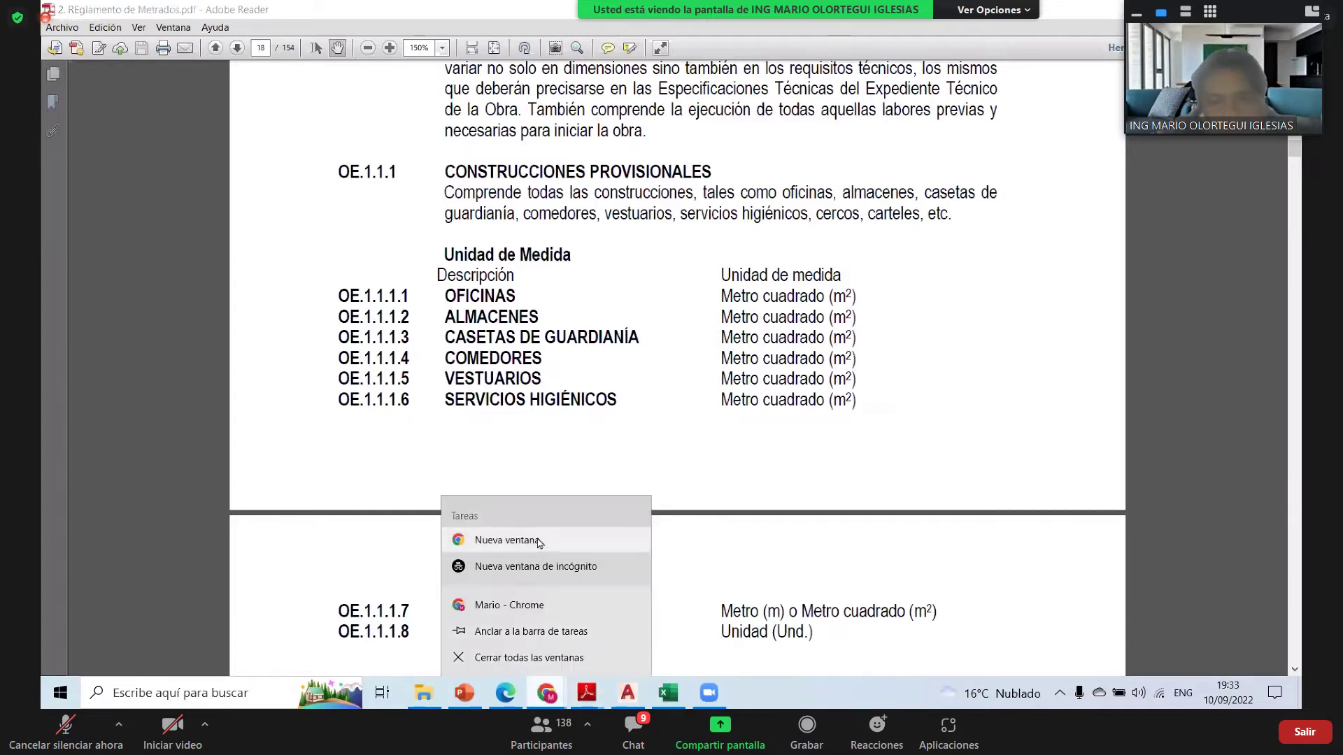
click(622, 438)
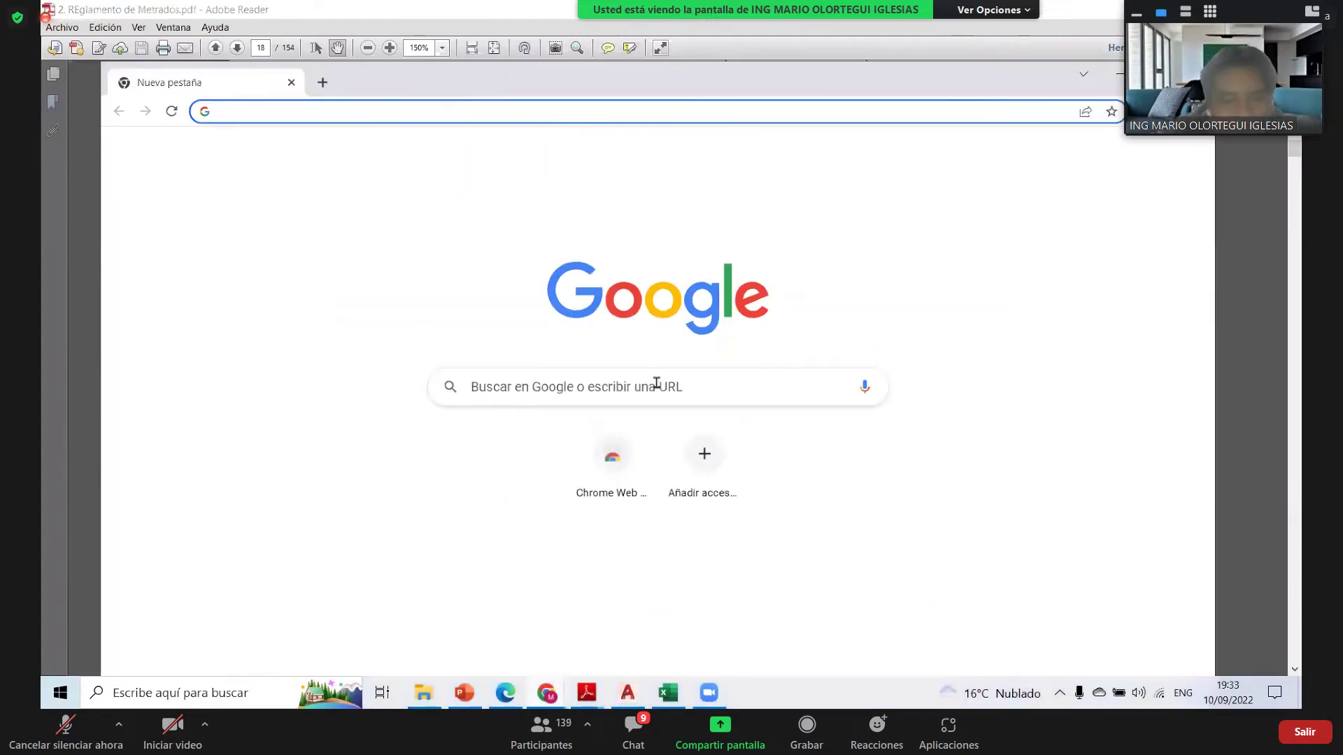
click(656, 384)
text(disal ss hh)
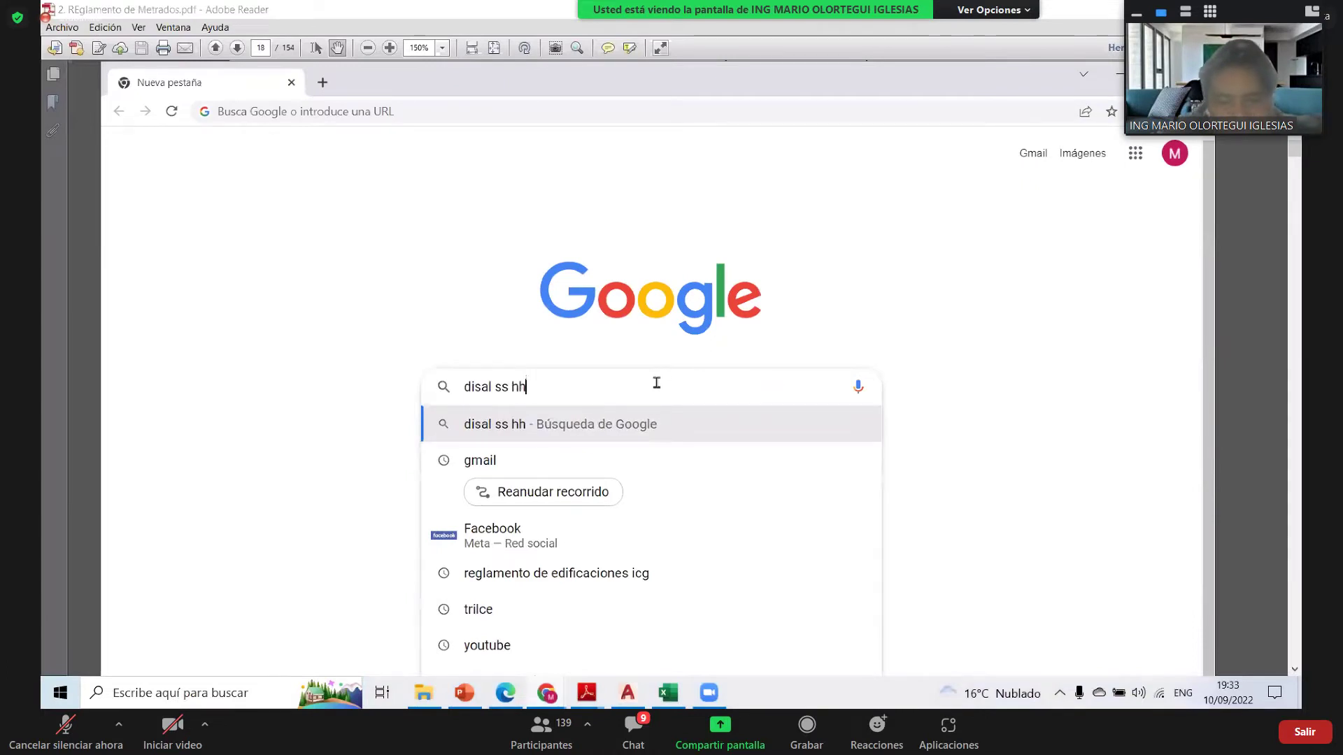
key(Return)
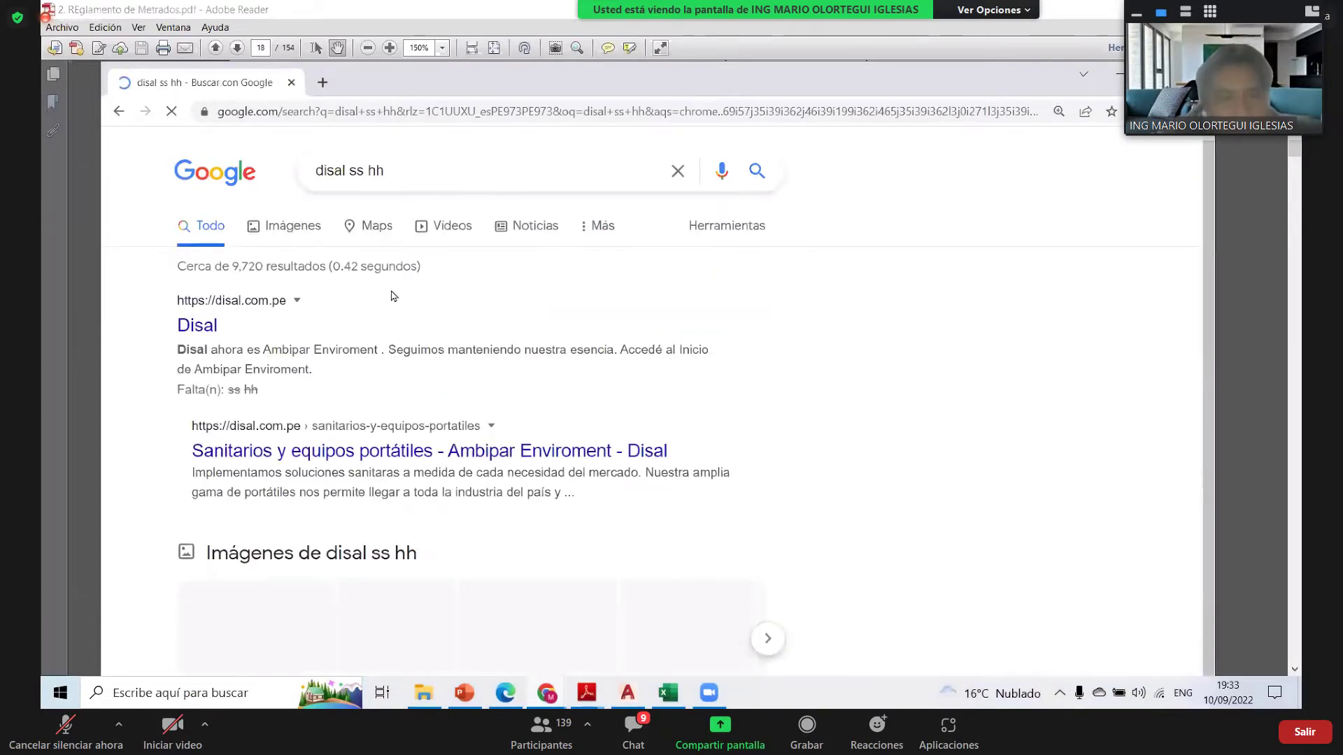
click(323, 235)
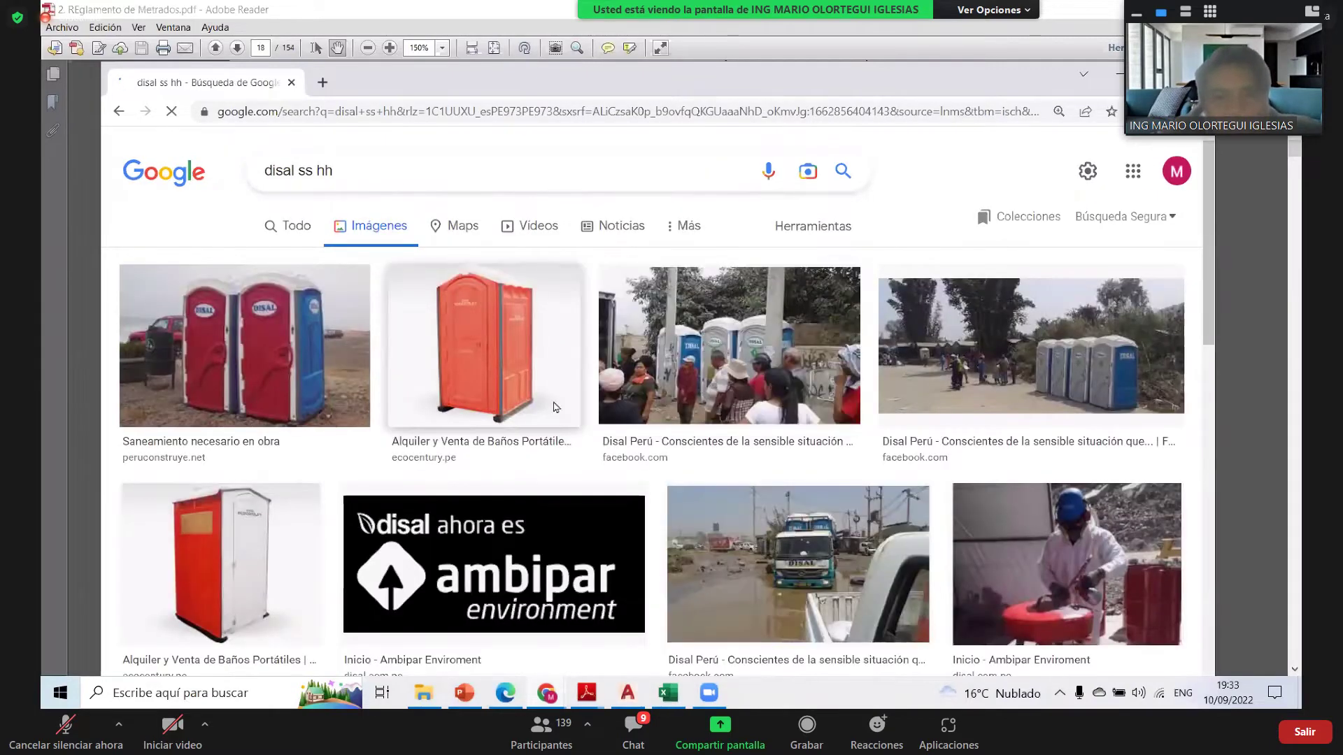
- Maximize the browser window, browse the portable toilet images, and preview the "Saneamiento necesario en obra" picture with its related images
key(super+Up)
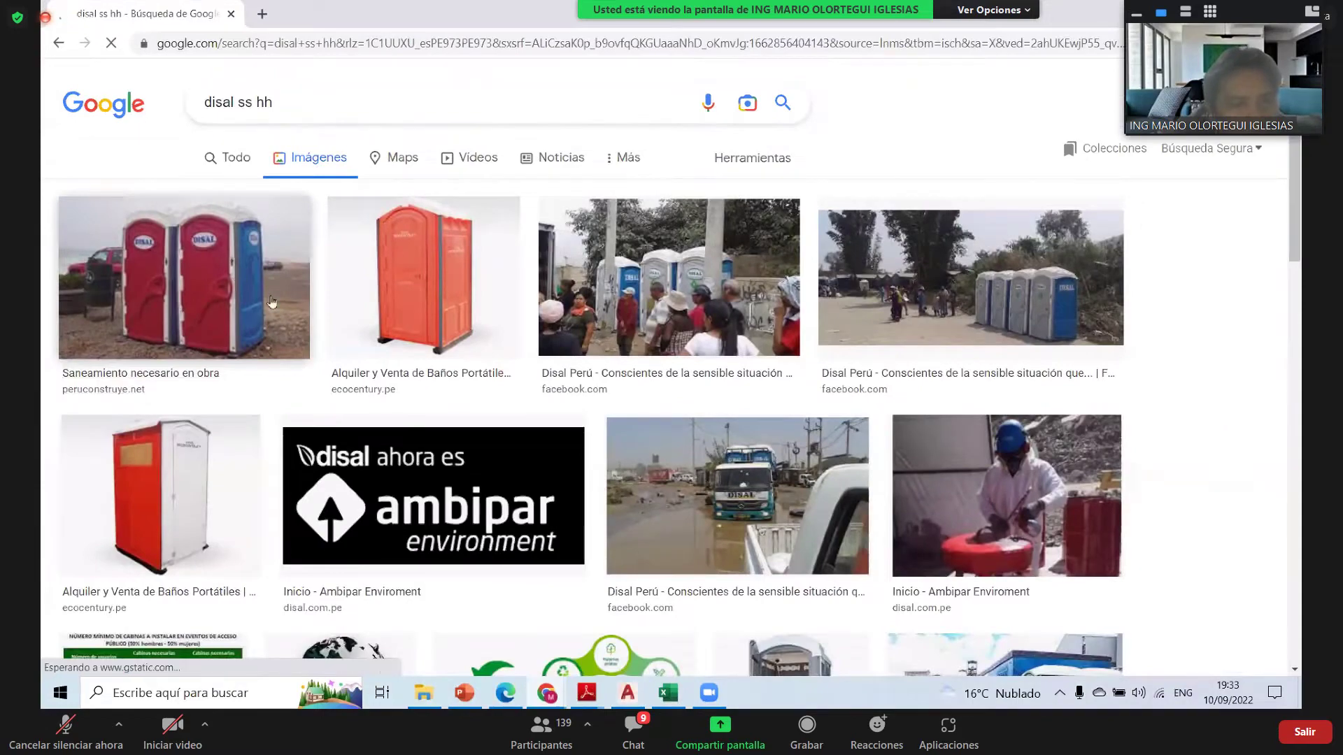
scroll(325, 420, down, 1)
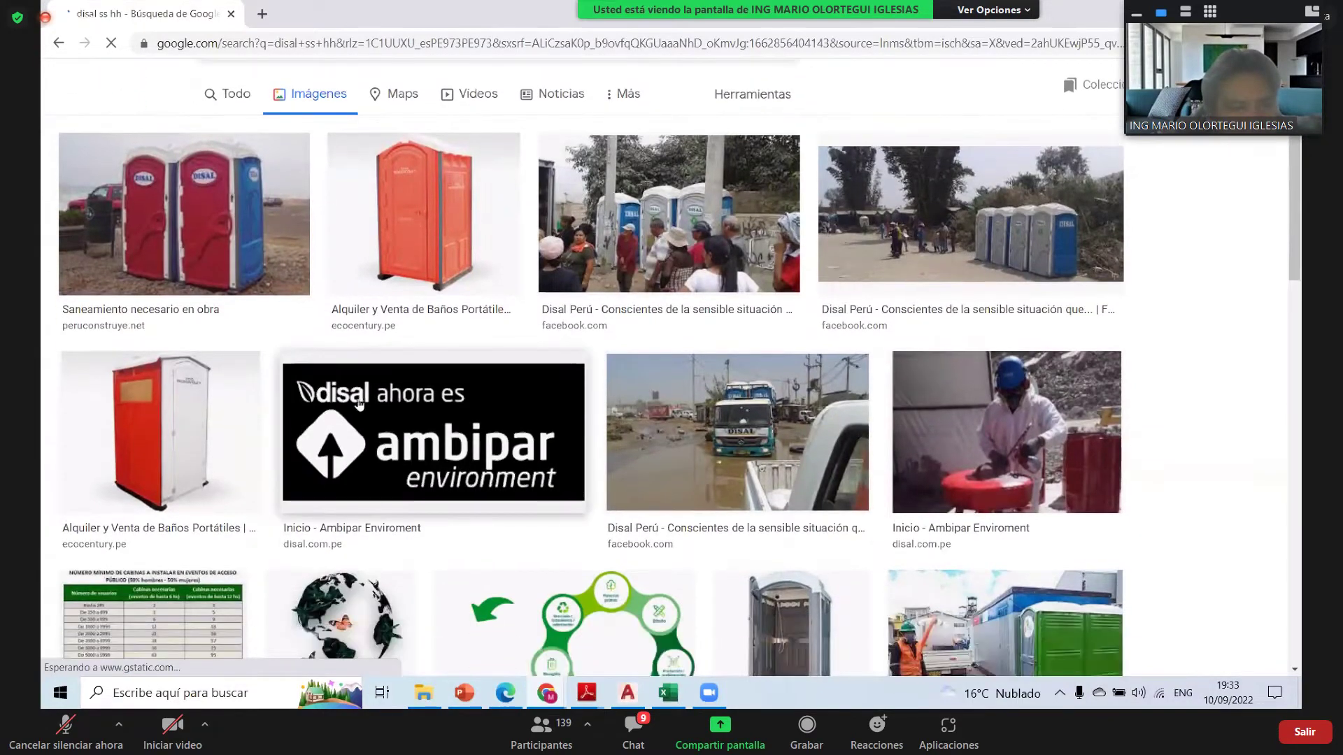
scroll(285, 329, down, 2)
scroll(224, 314, up, 2)
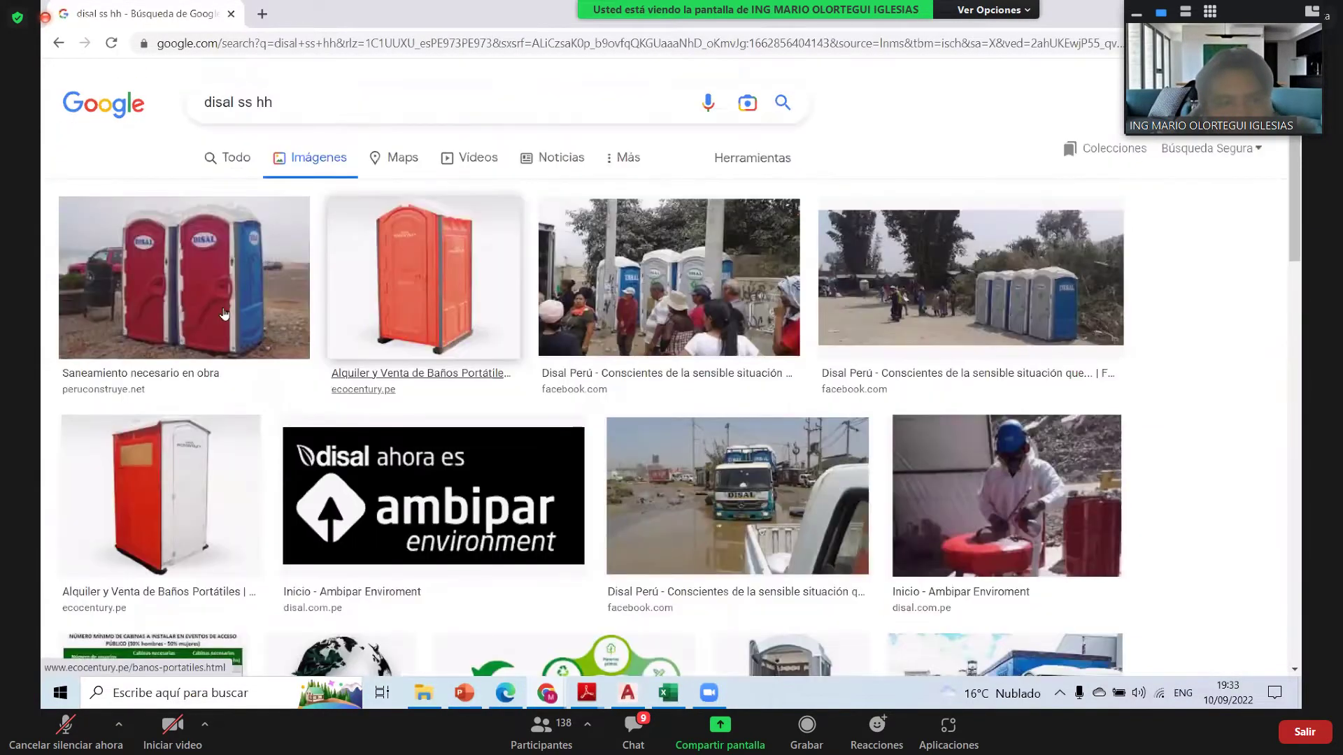
click(304, 315)
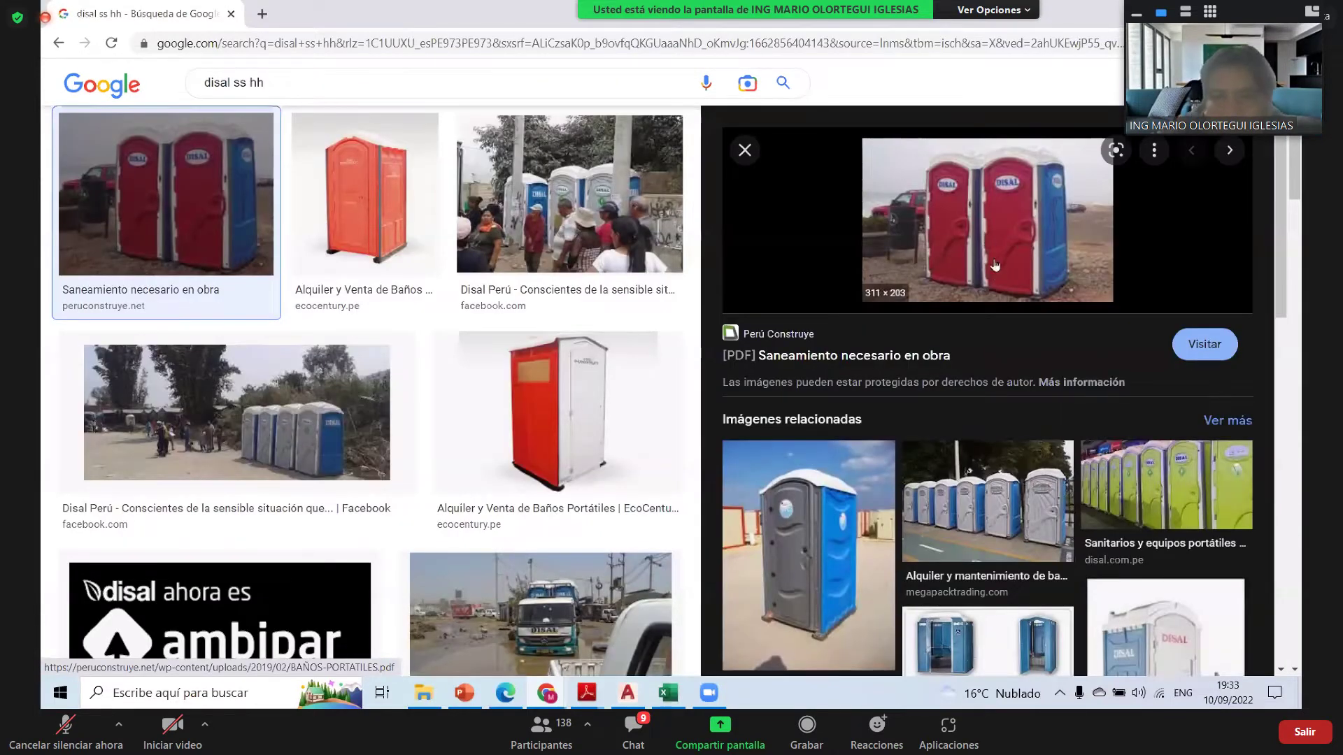
scroll(986, 302, down, 1)
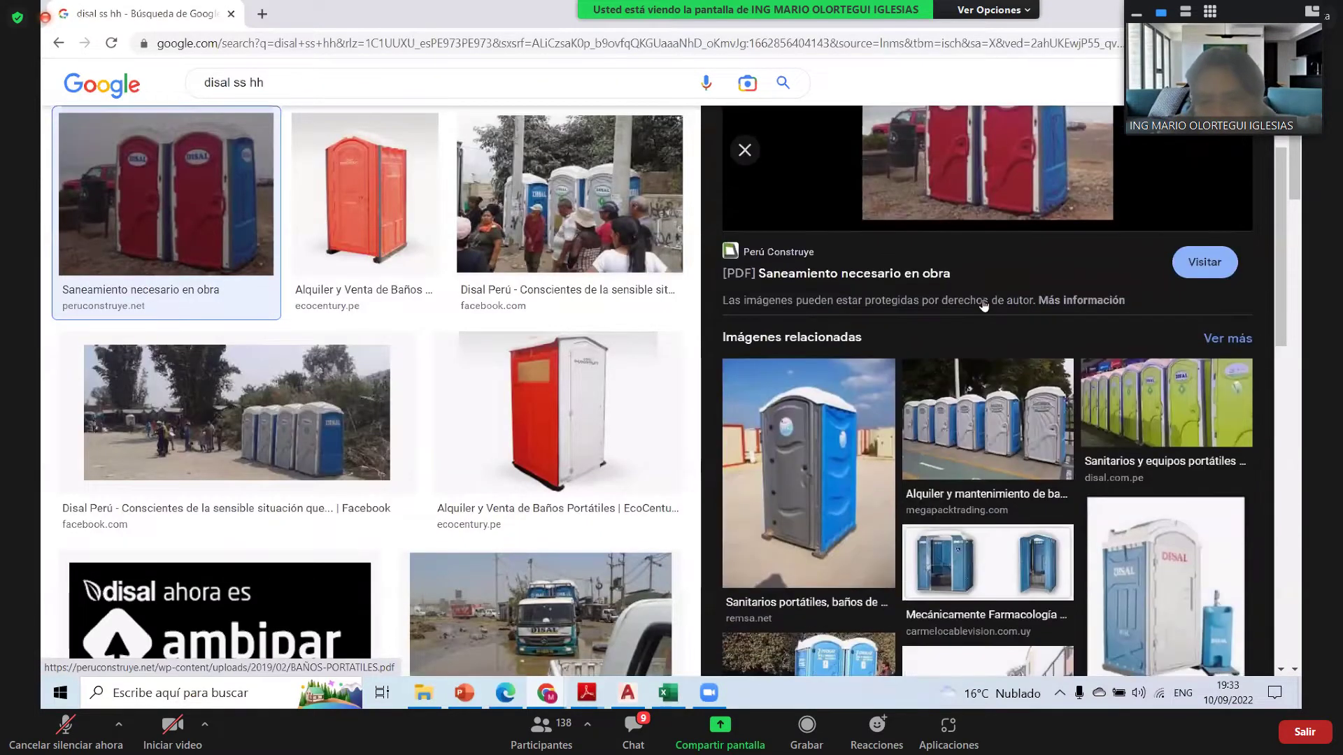
scroll(931, 391, down, 1)
scroll(886, 438, up, 1)
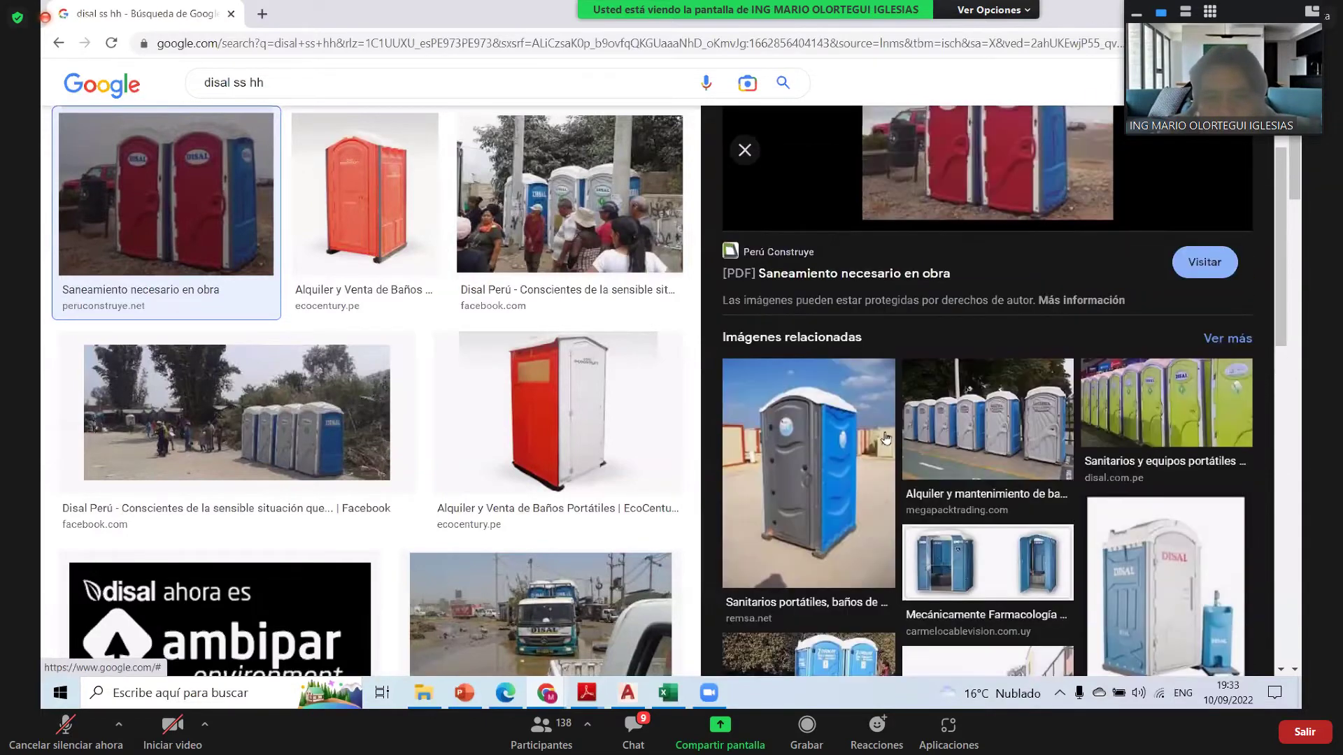
scroll(890, 439, up, 1)
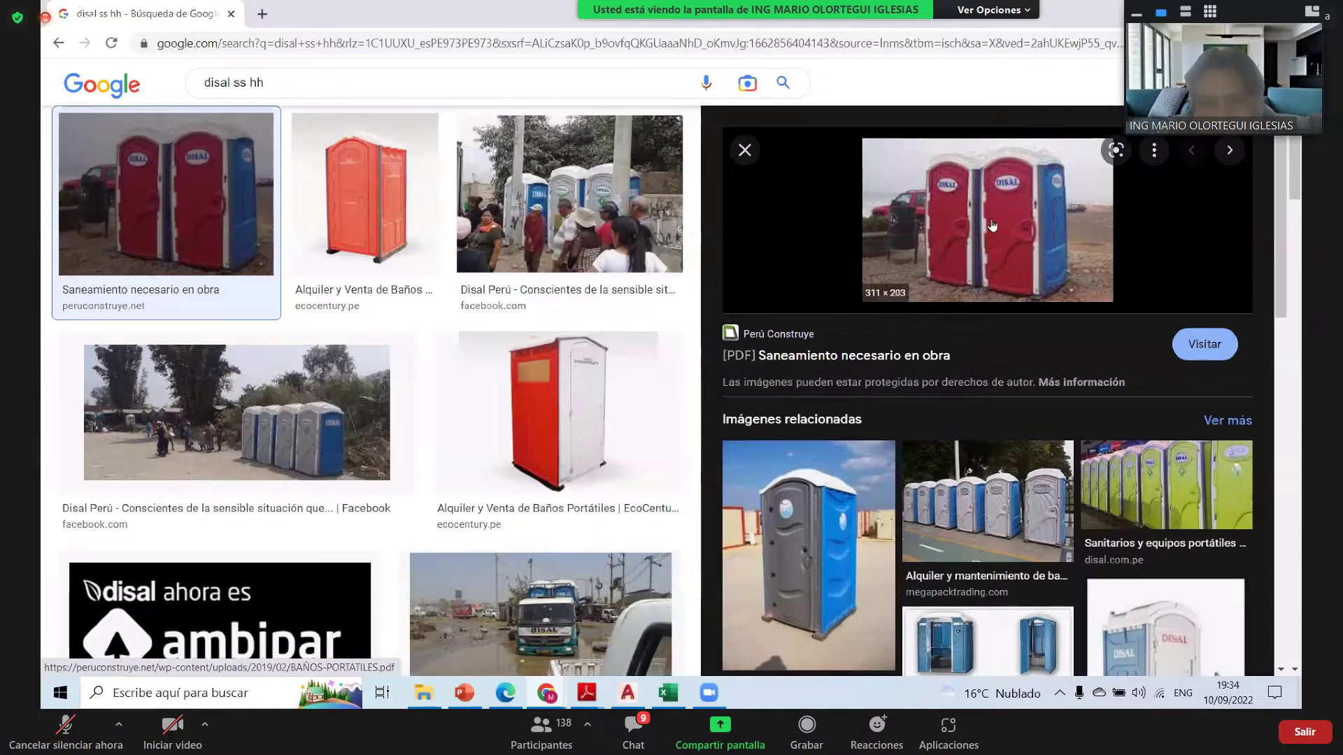
scroll(877, 336, down, 1)
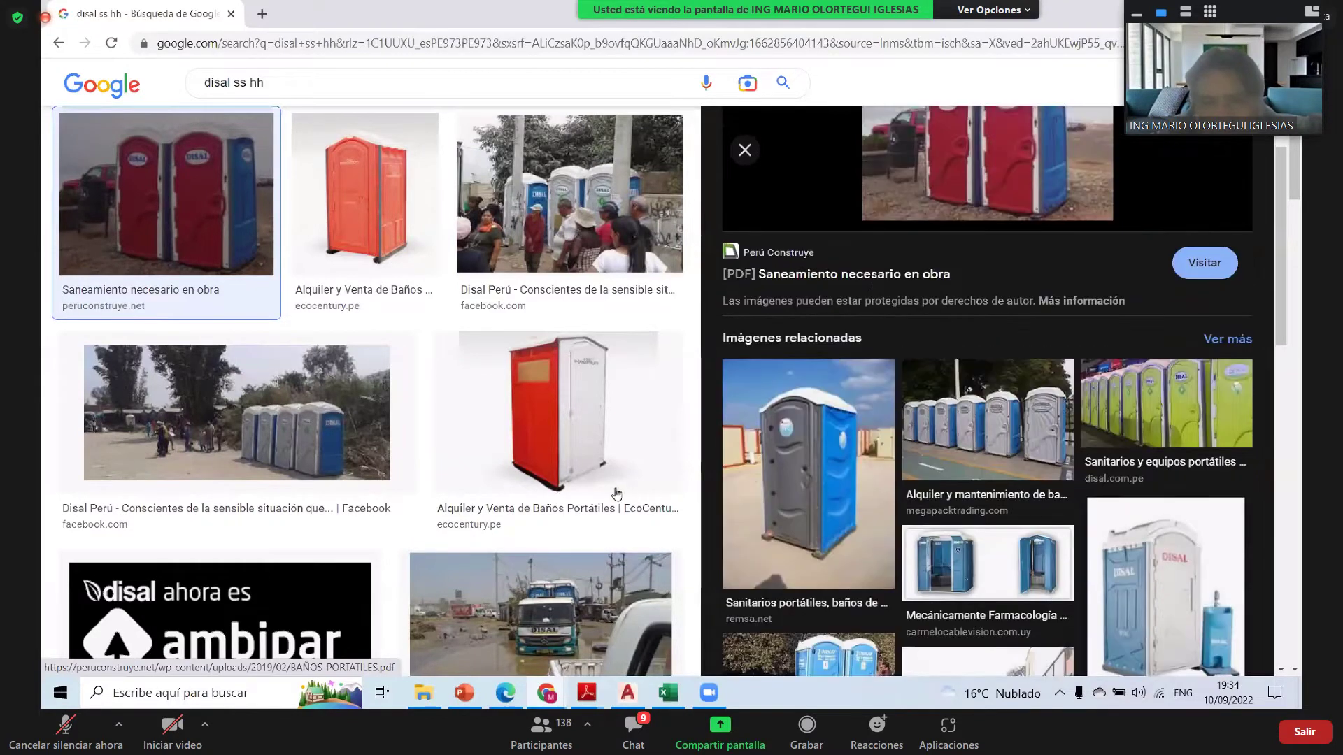
scroll(616, 494, down, 3)
scroll(617, 493, up, 3)
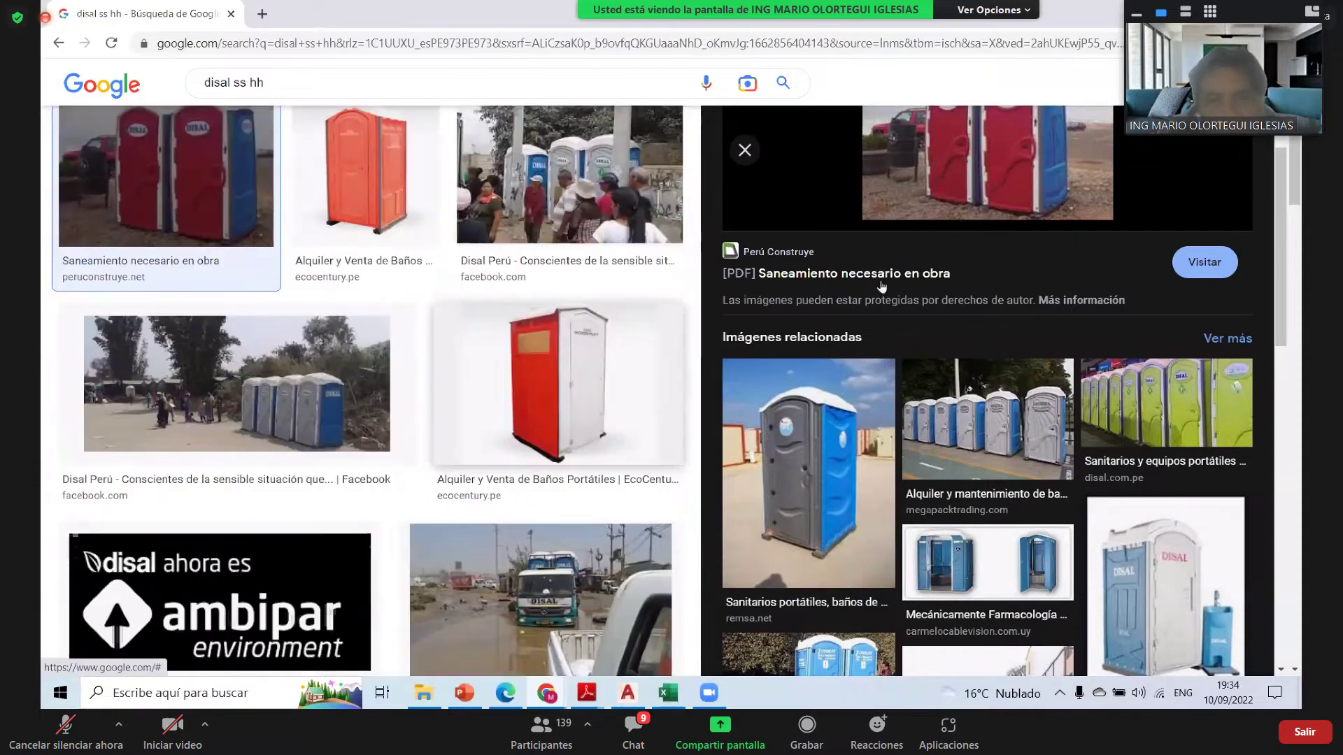
scroll(881, 285, up, 3)
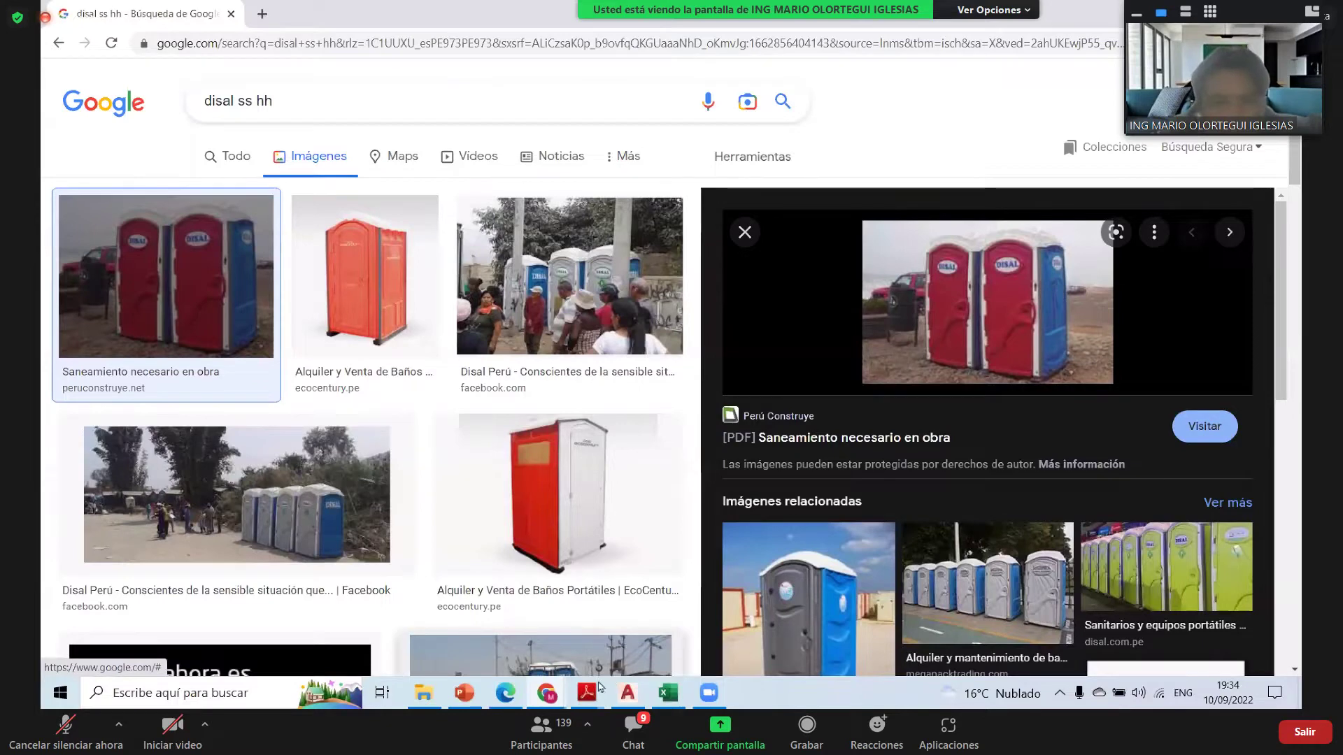
- Switch to the metrados regulation in Adobe Reader and review the measurement units from OFICINAS to CARTELES
mouse_move(592, 691)
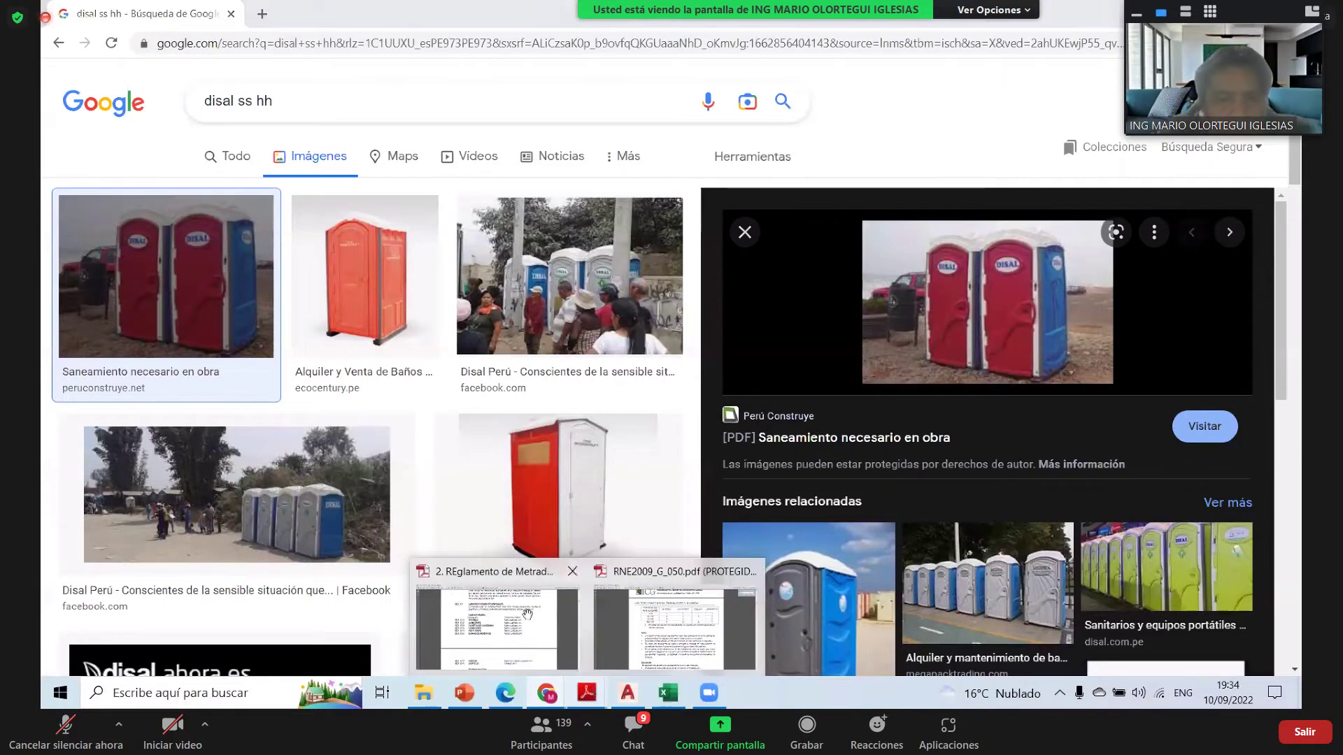
click(504, 619)
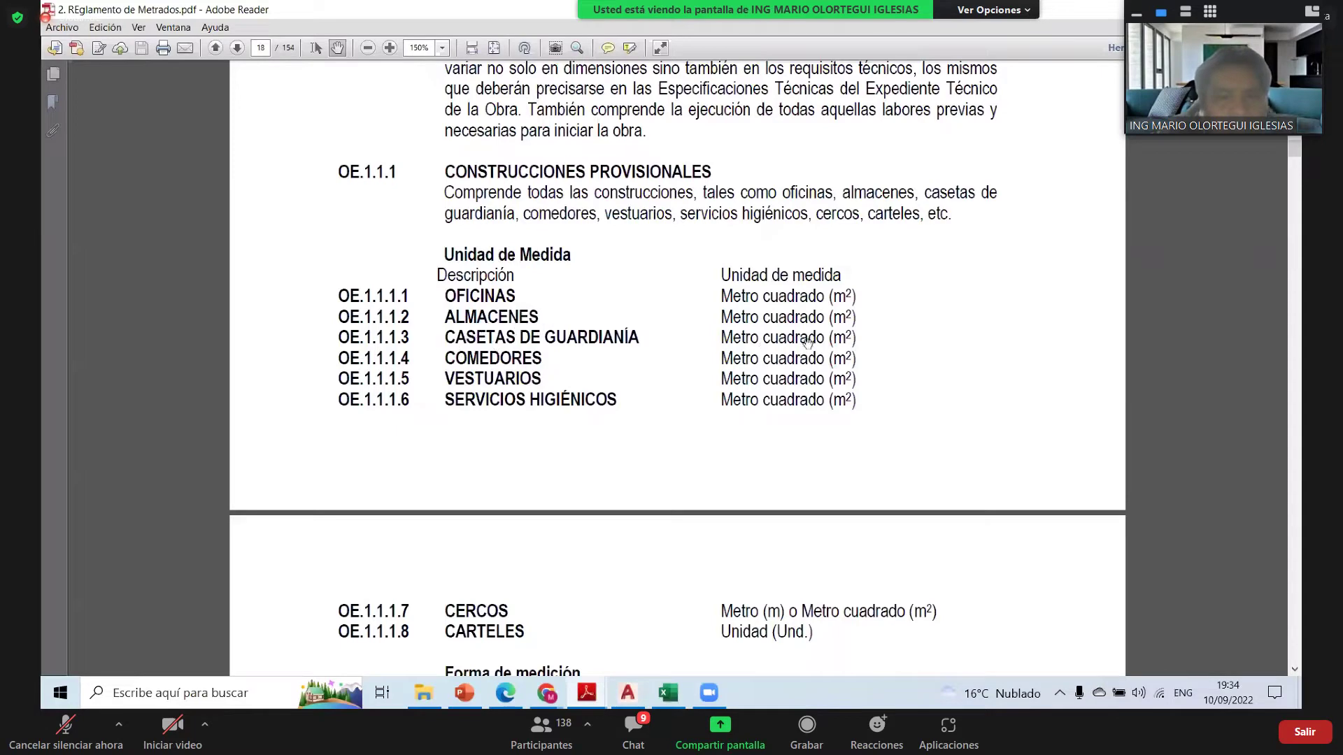
scroll(693, 338, down, 2)
scroll(852, 300, down, 1)
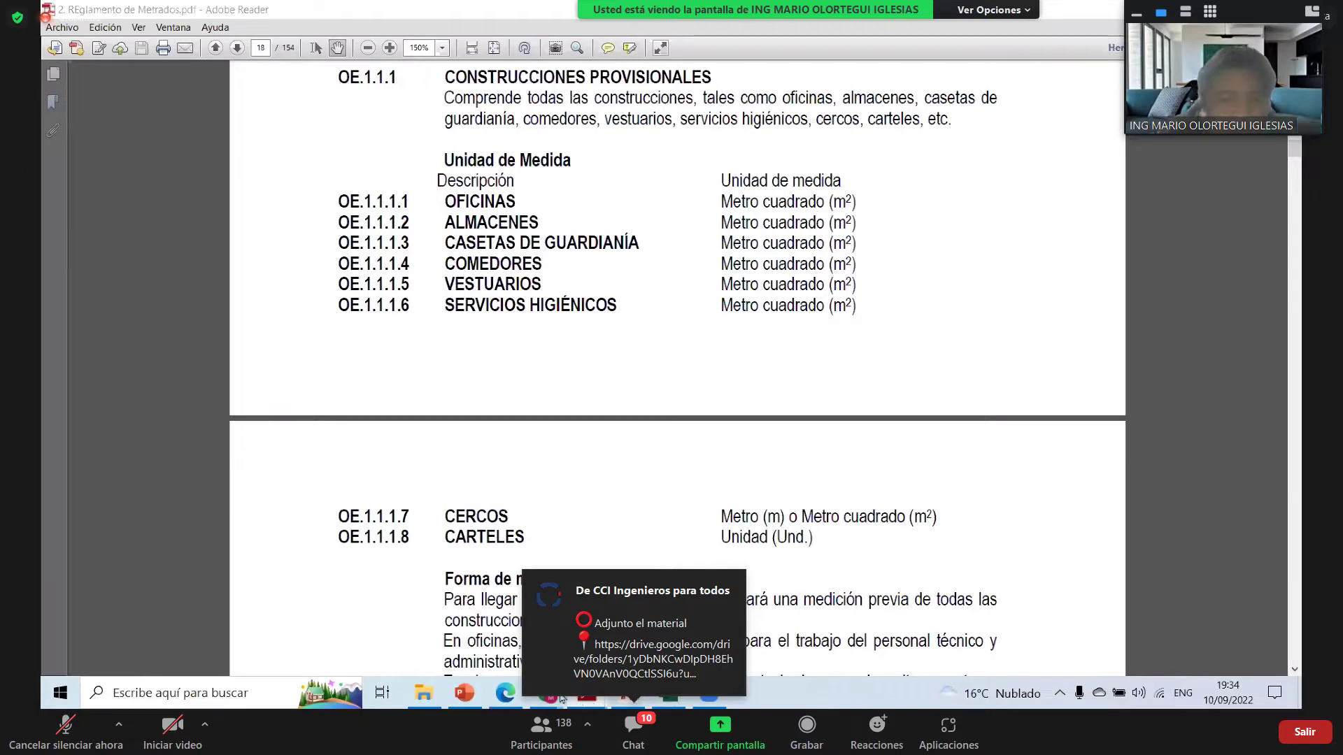
- Switch to PowerPoint and review the fixtures-per-worker table on the SERVICIOS HIGIENICOS slide
mouse_move(483, 691)
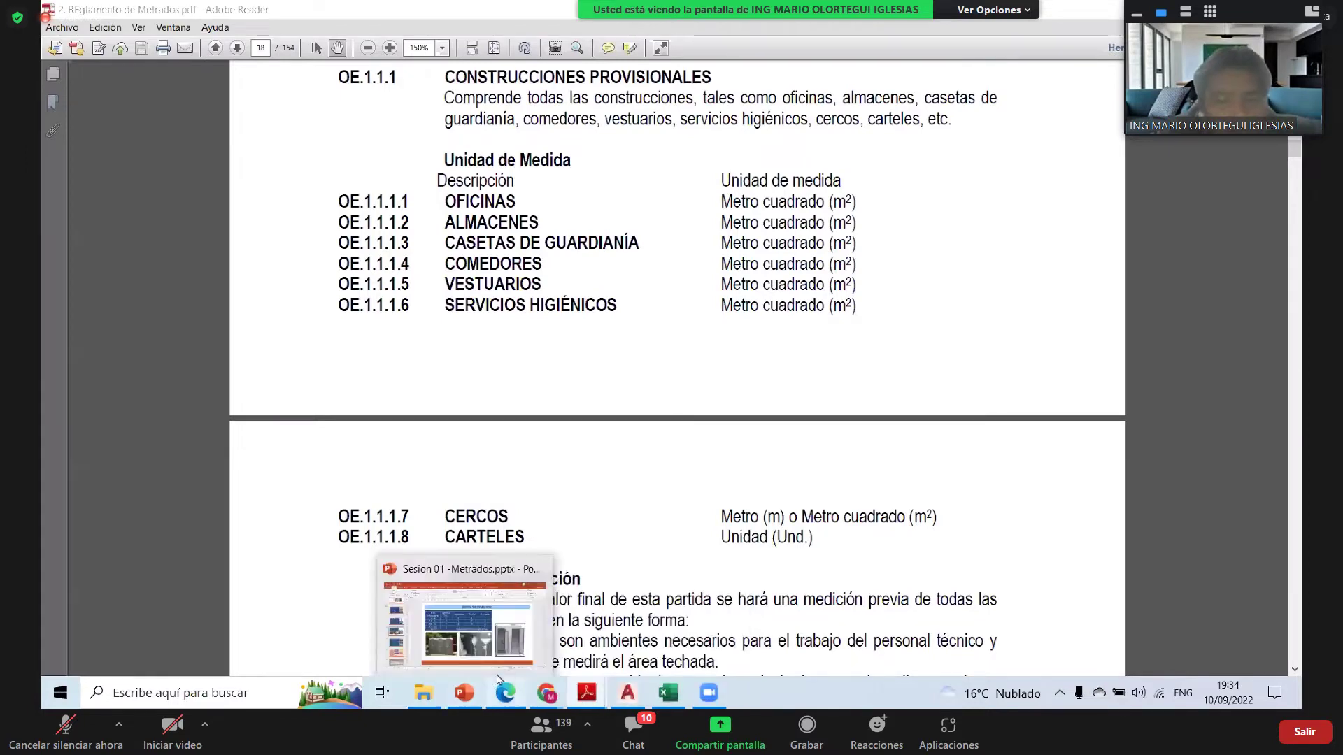
click(529, 600)
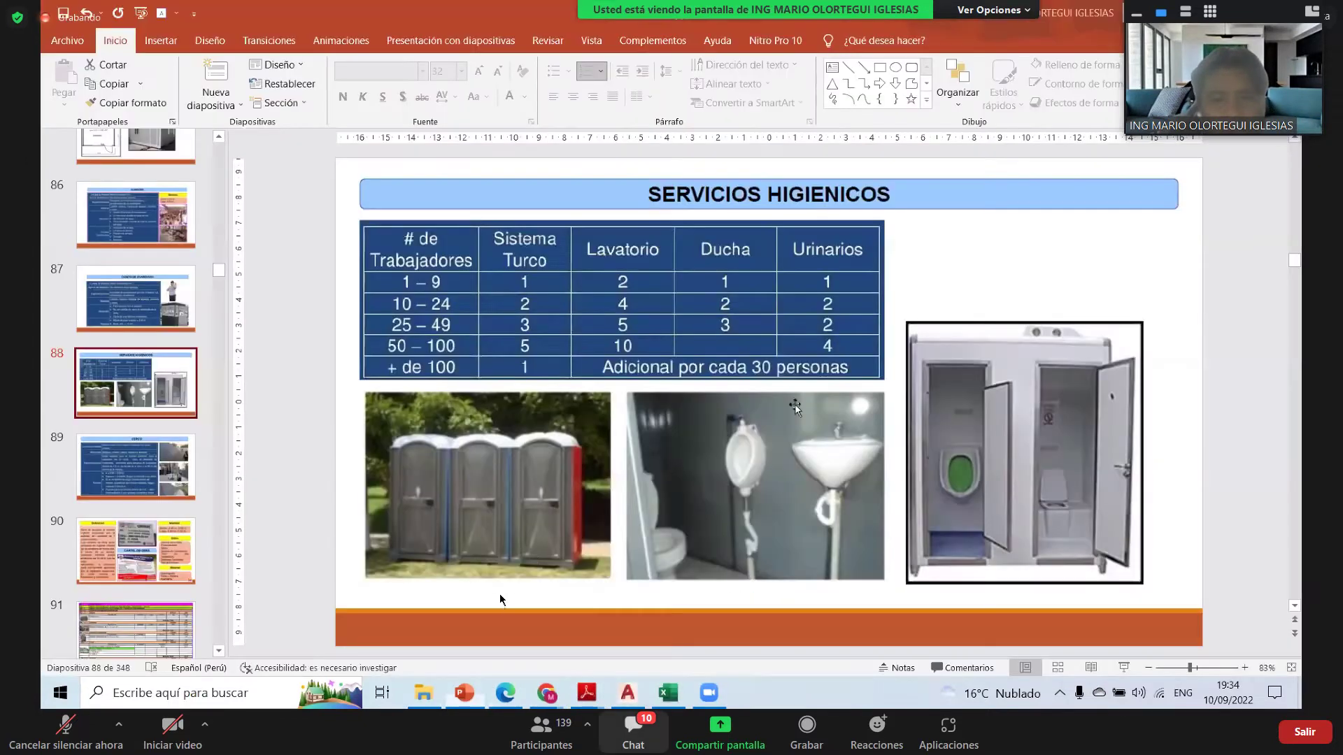
key(alt+h)
click(805, 221)
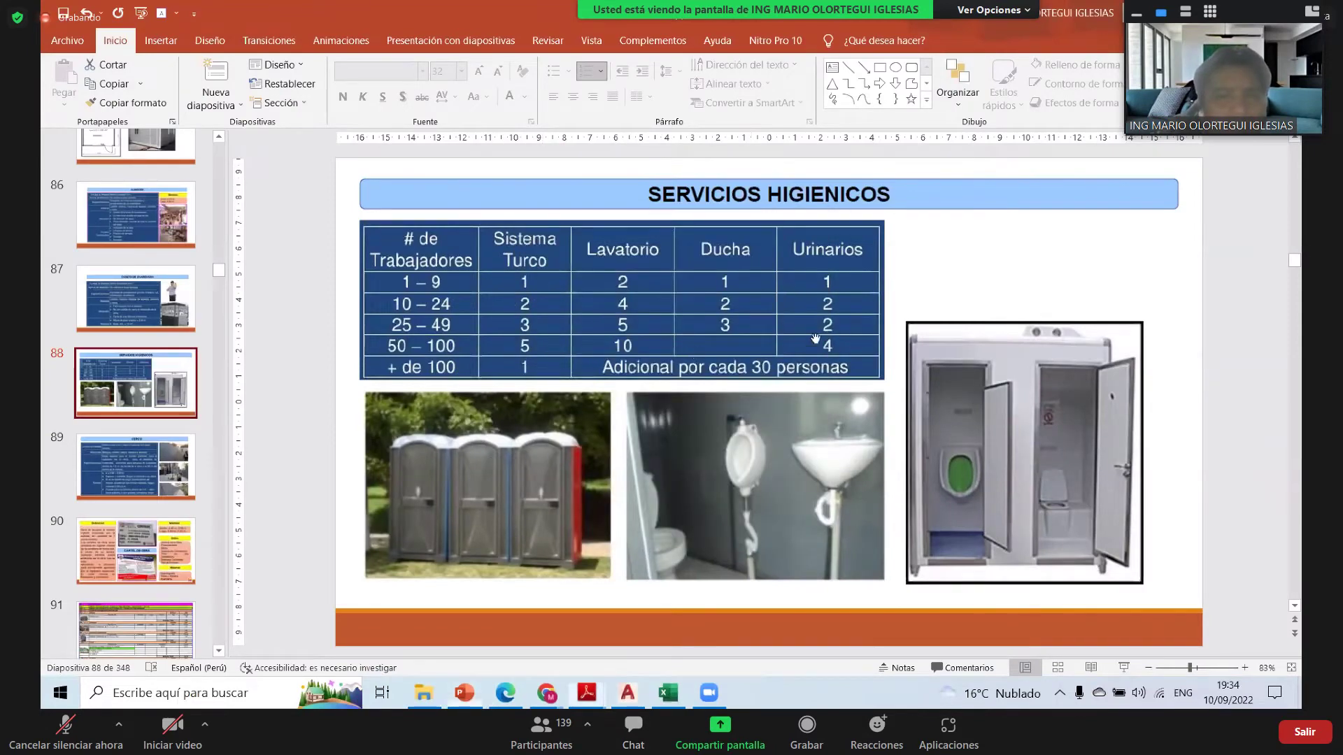
- Return to the metrados regulation in Adobe Reader and examine the Forma de medición section below CERCOS and CARTELES
key(alt+Tab)
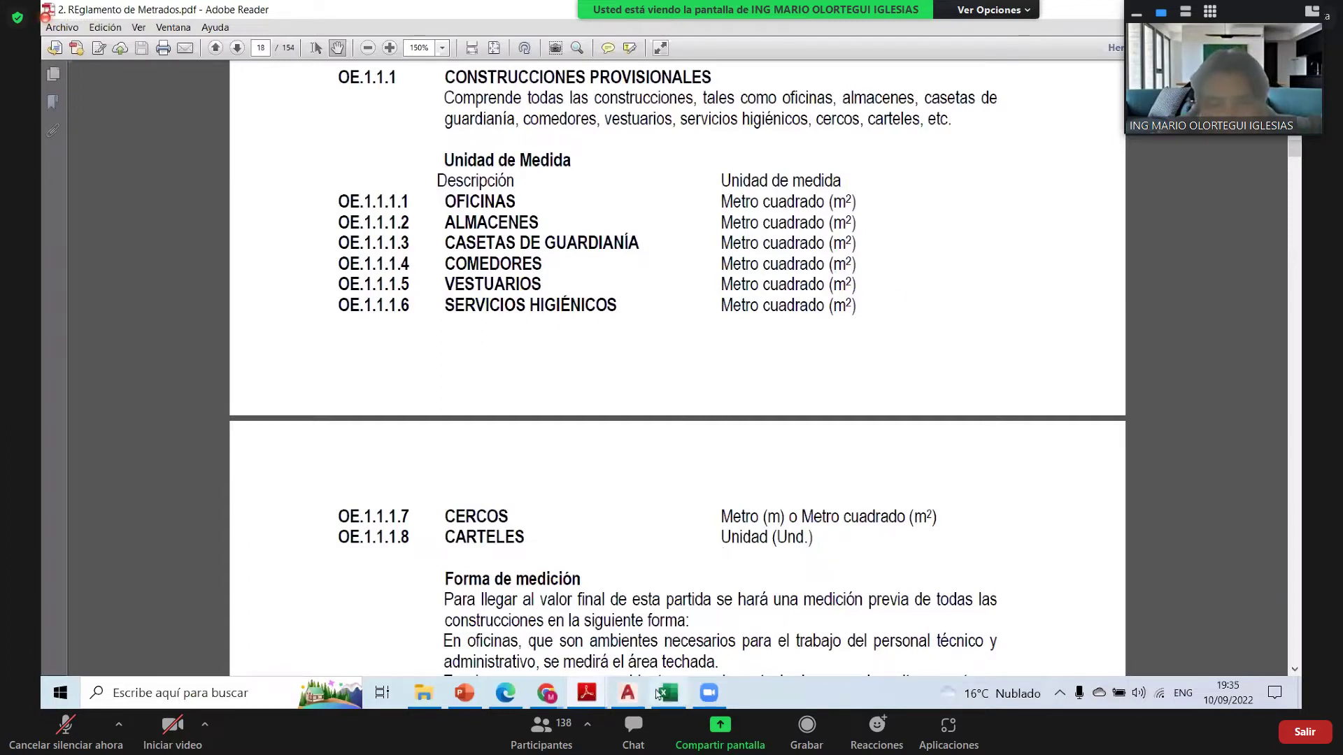
mouse_move(582, 694)
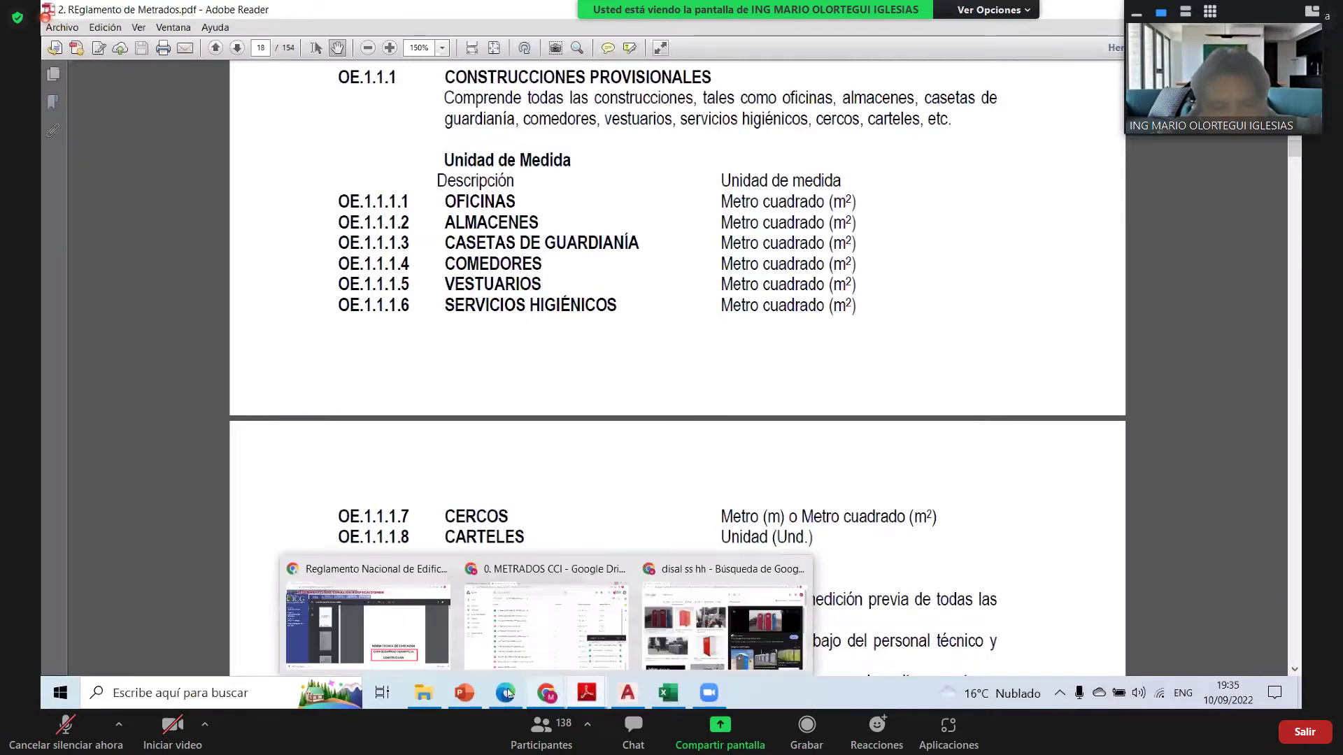
mouse_move(510, 693)
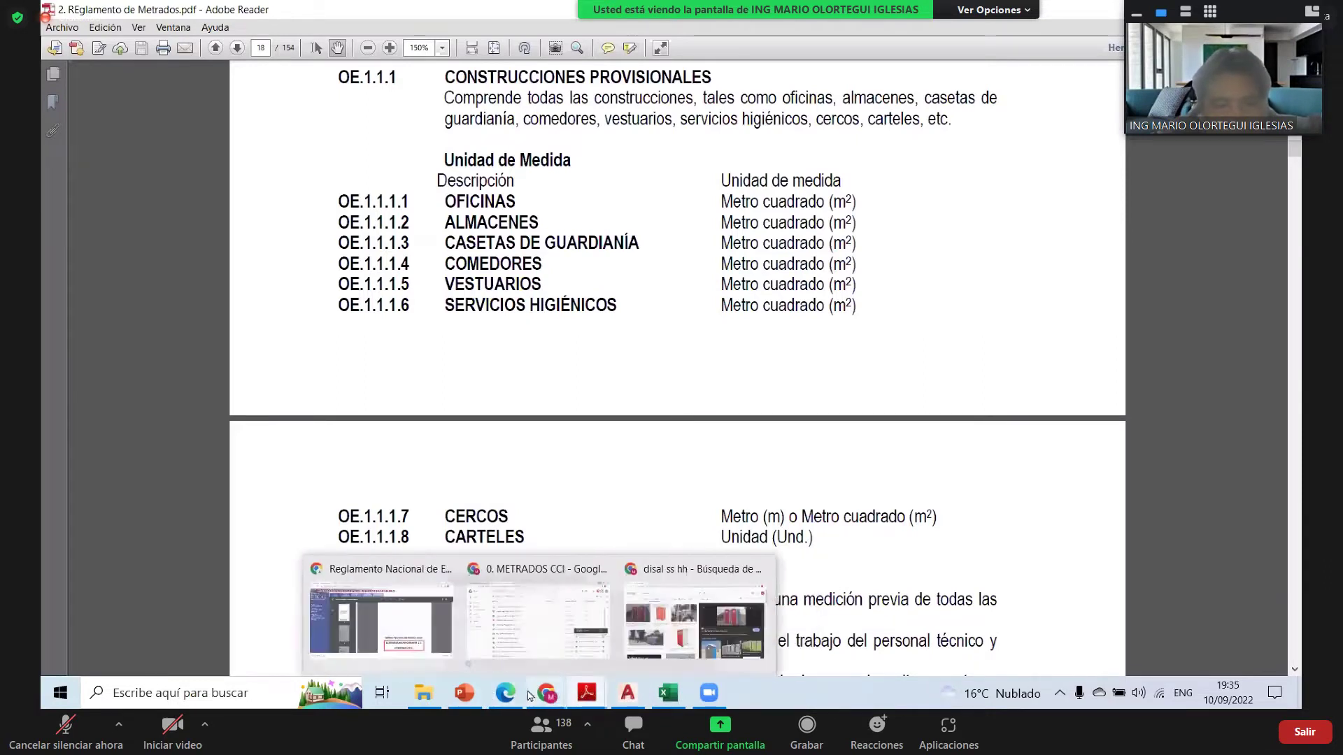
mouse_move(634, 688)
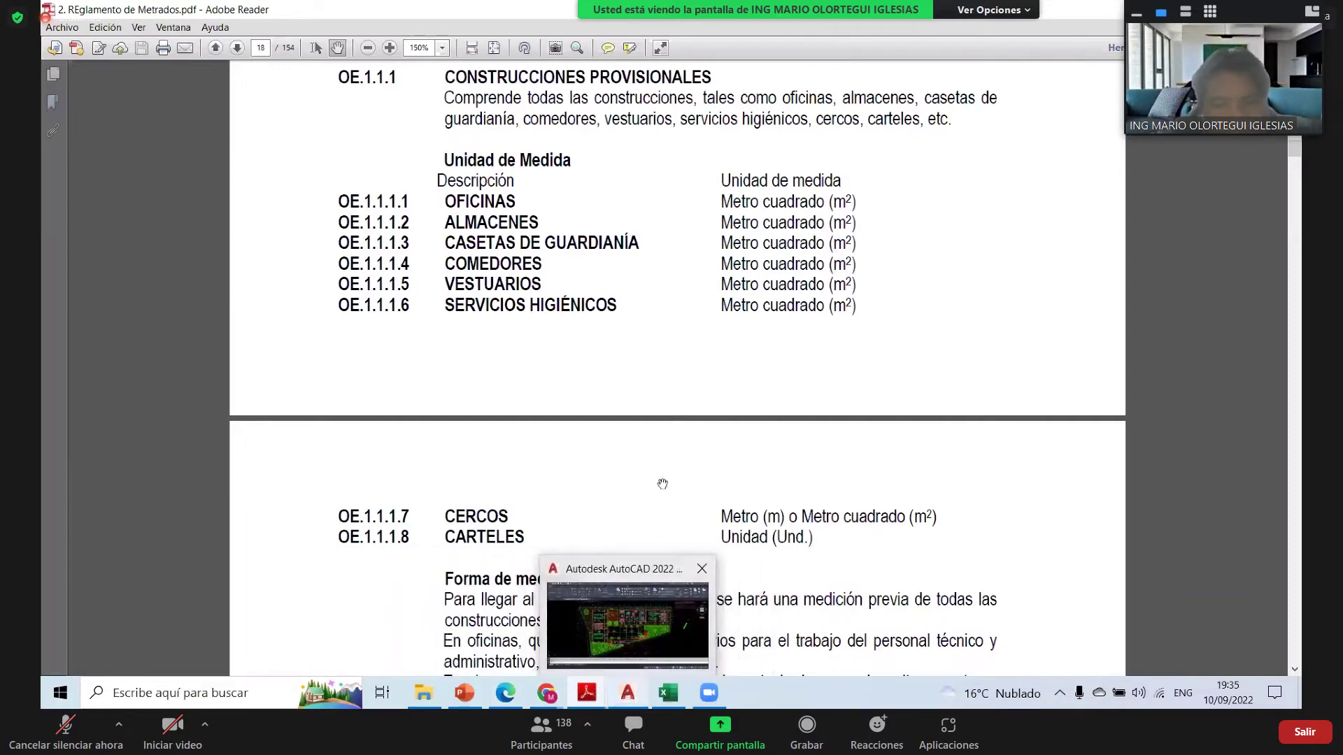
scroll(603, 593, down, 3)
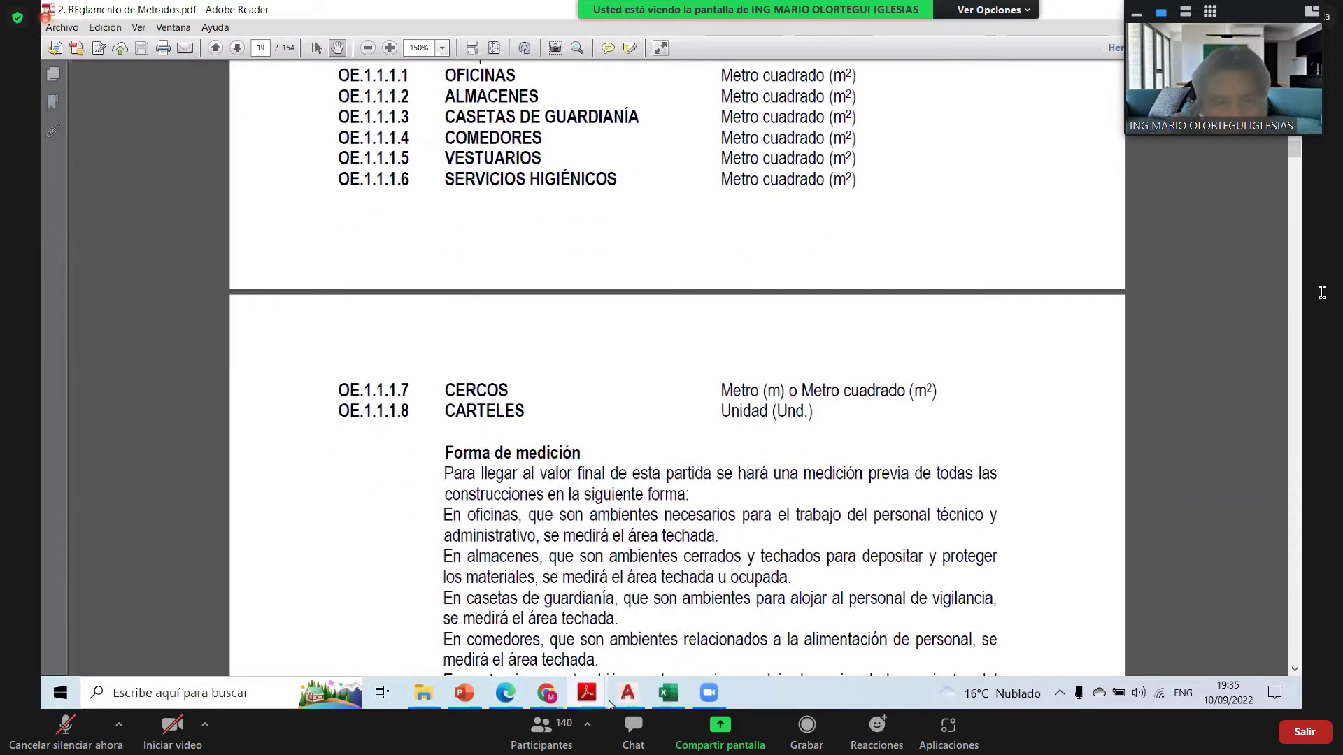
- Switch to PowerPoint and review the CERCO slide, followed by the CARTEL DE OBRA slide
click(580, 694)
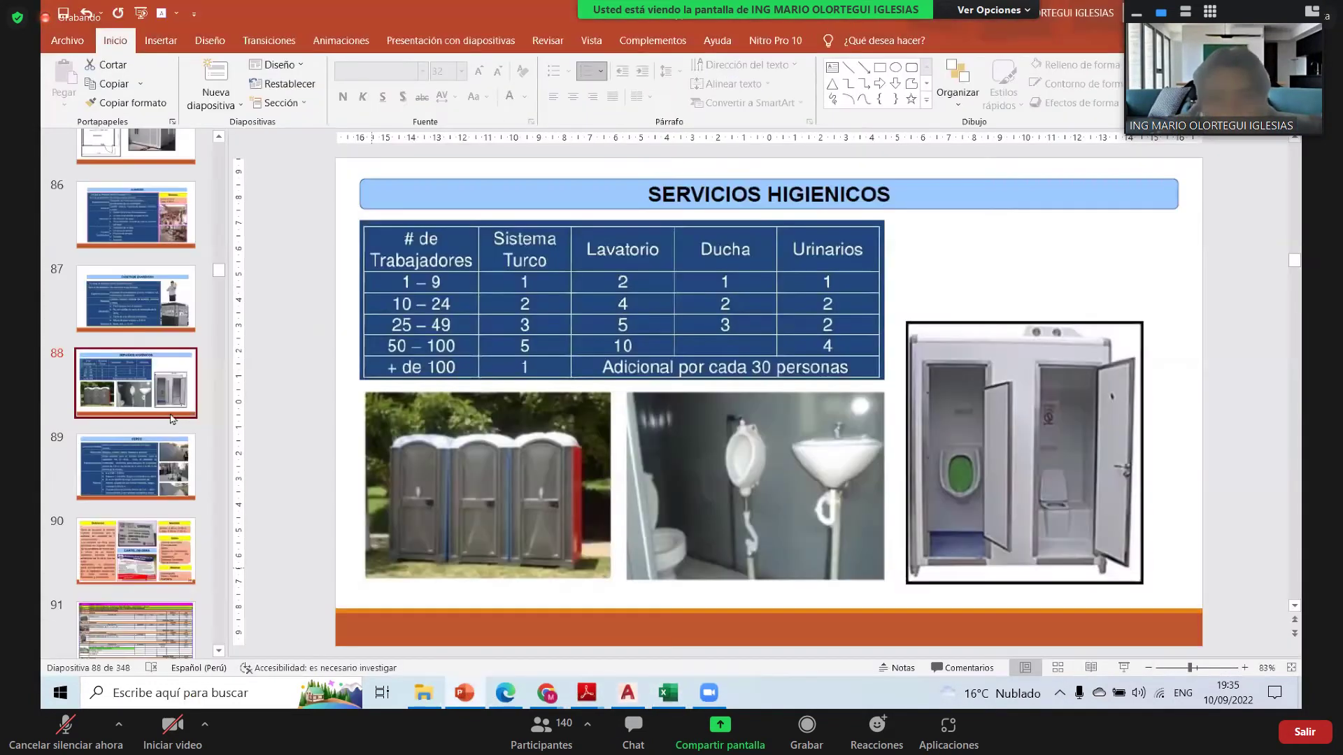
scroll(169, 432, down, 1)
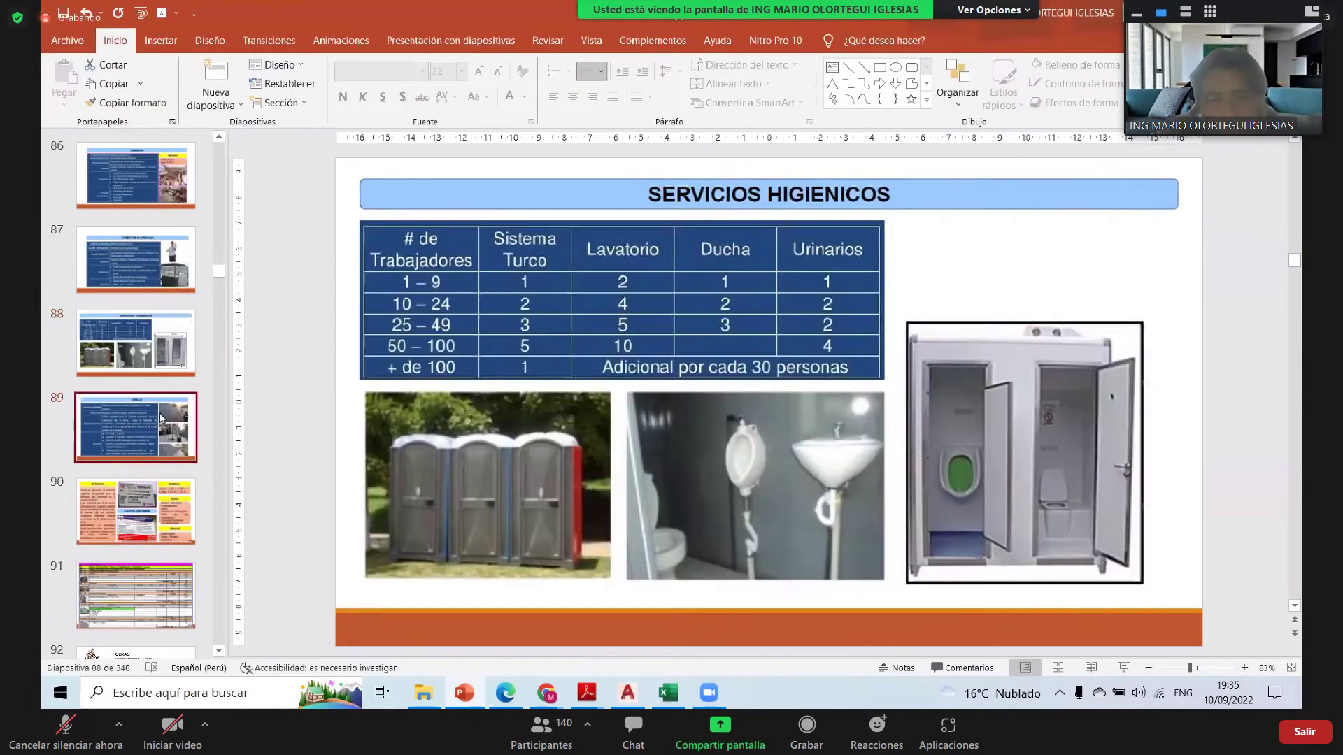
click(162, 420)
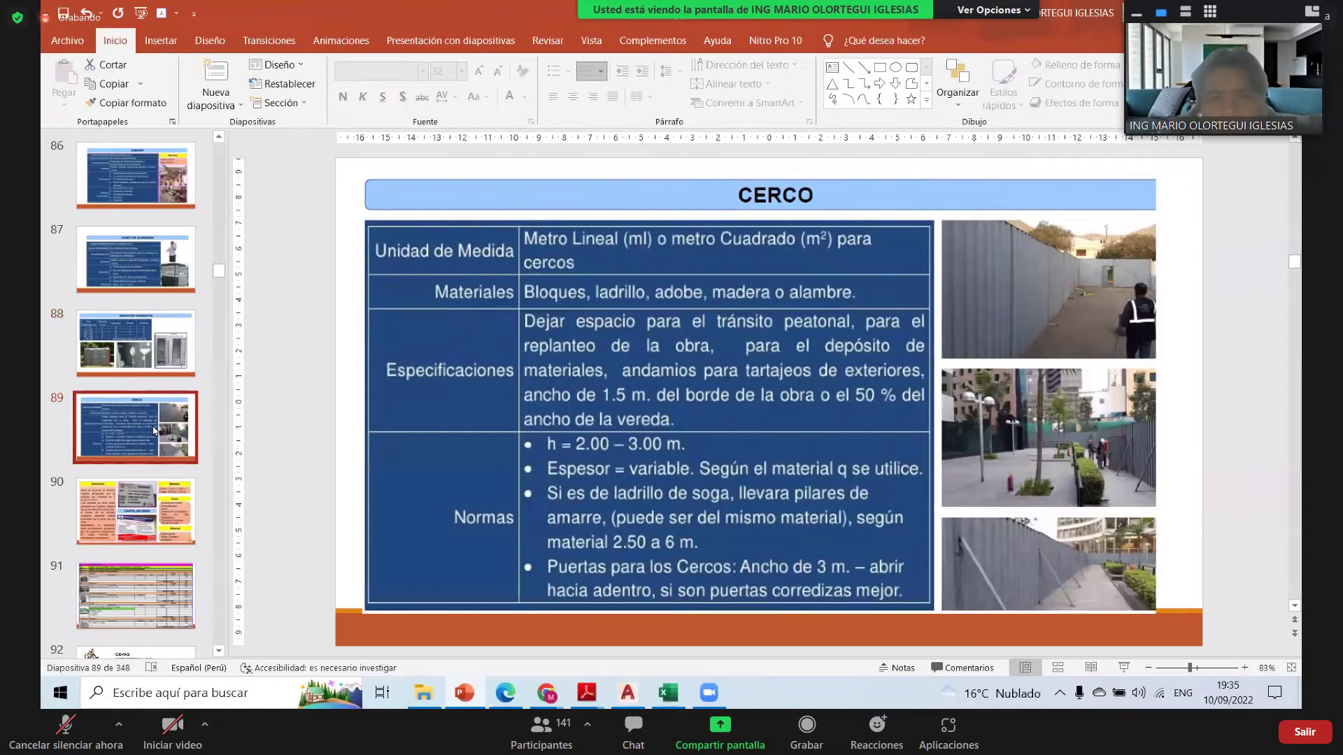
scroll(155, 431, down, 3)
key(Down)
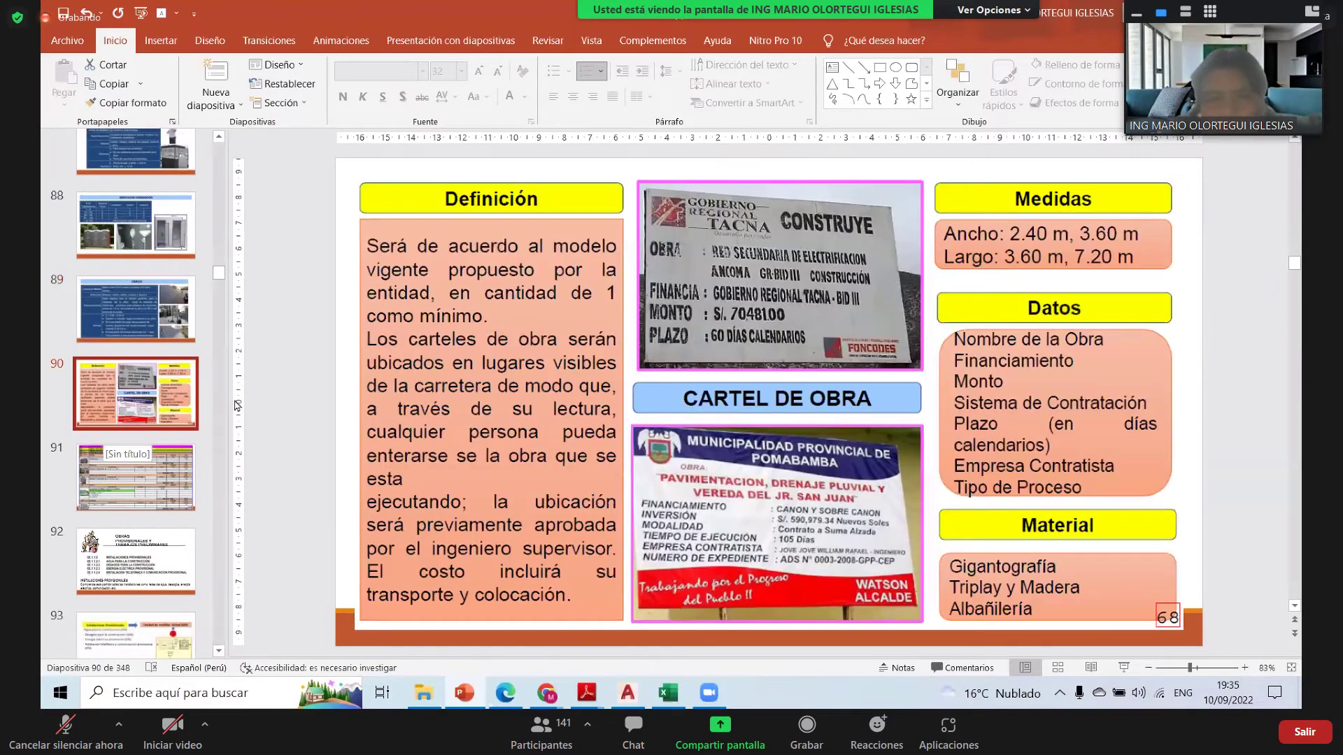
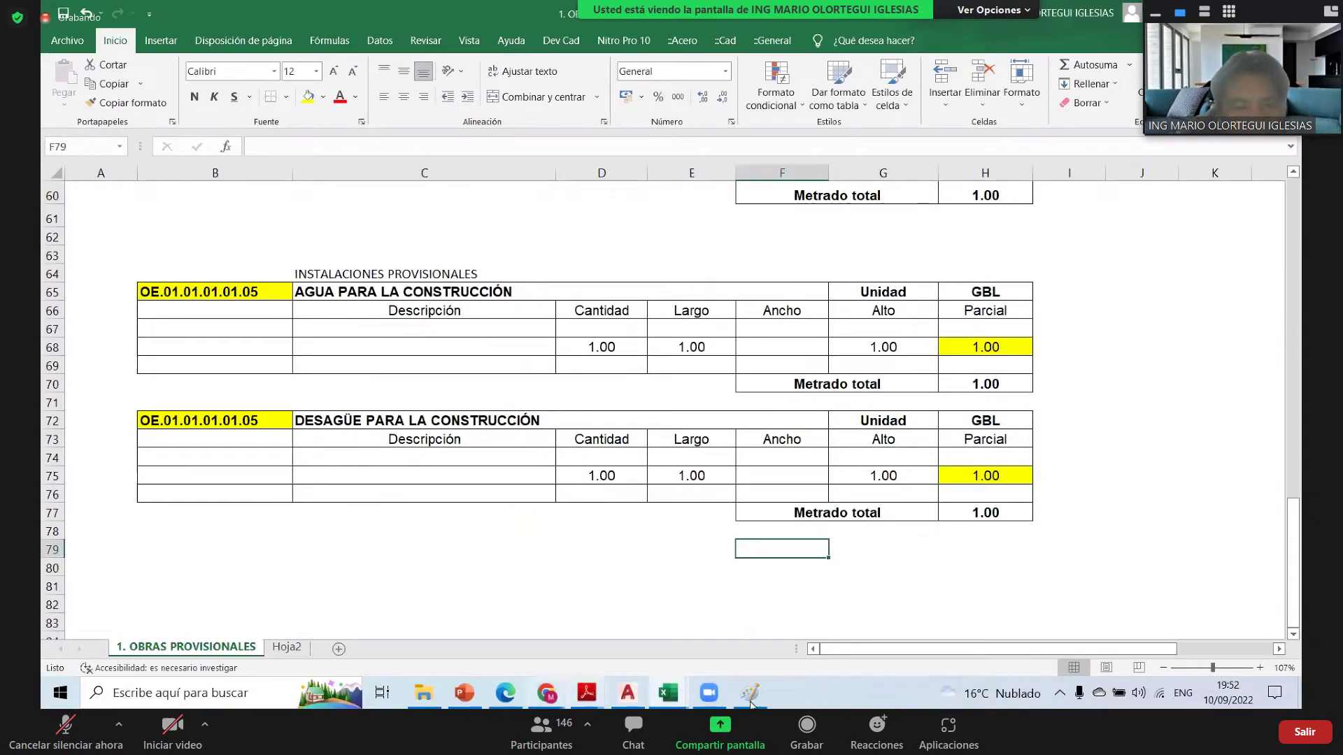
- Switch to the other Excel workbook containing TRABAJOS PRELIMINARES and view its PLANILLAS DE METRADOS sheet from the top
mouse_move(668, 693)
click(774, 662)
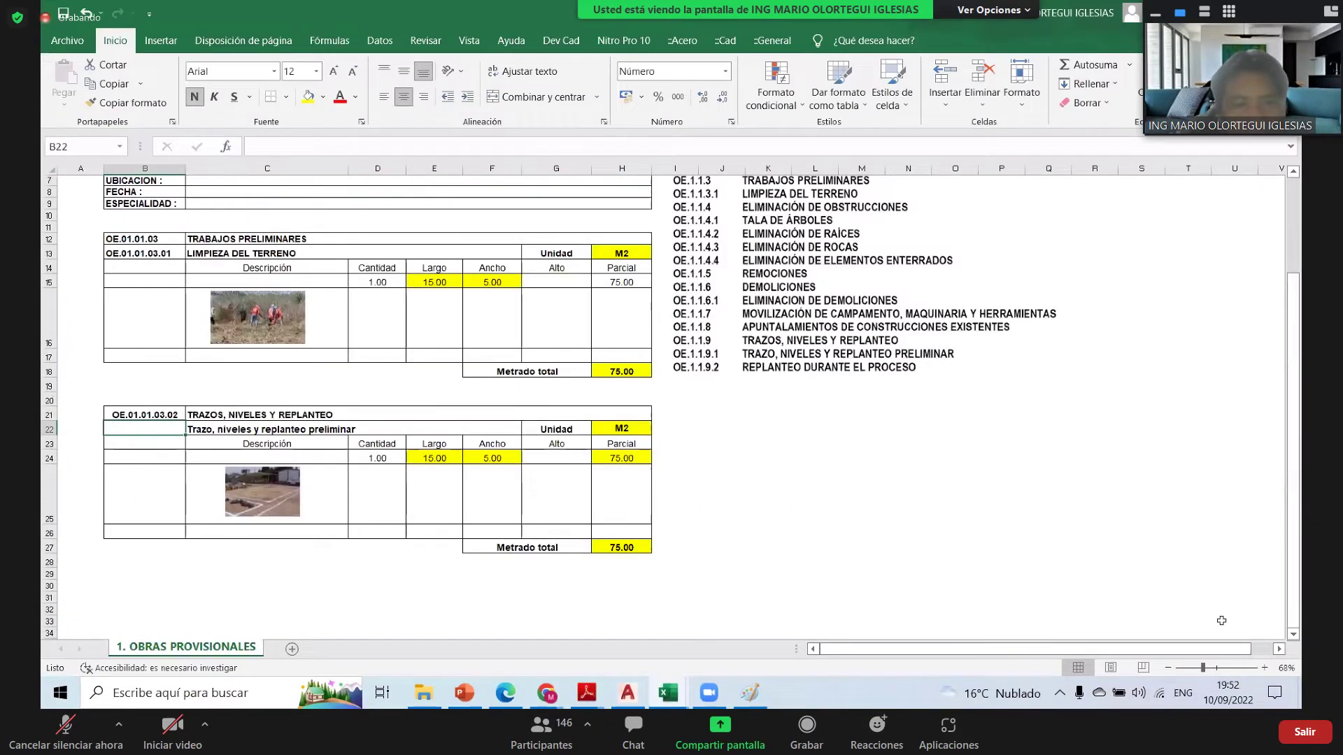
scroll(1223, 631, up, 2)
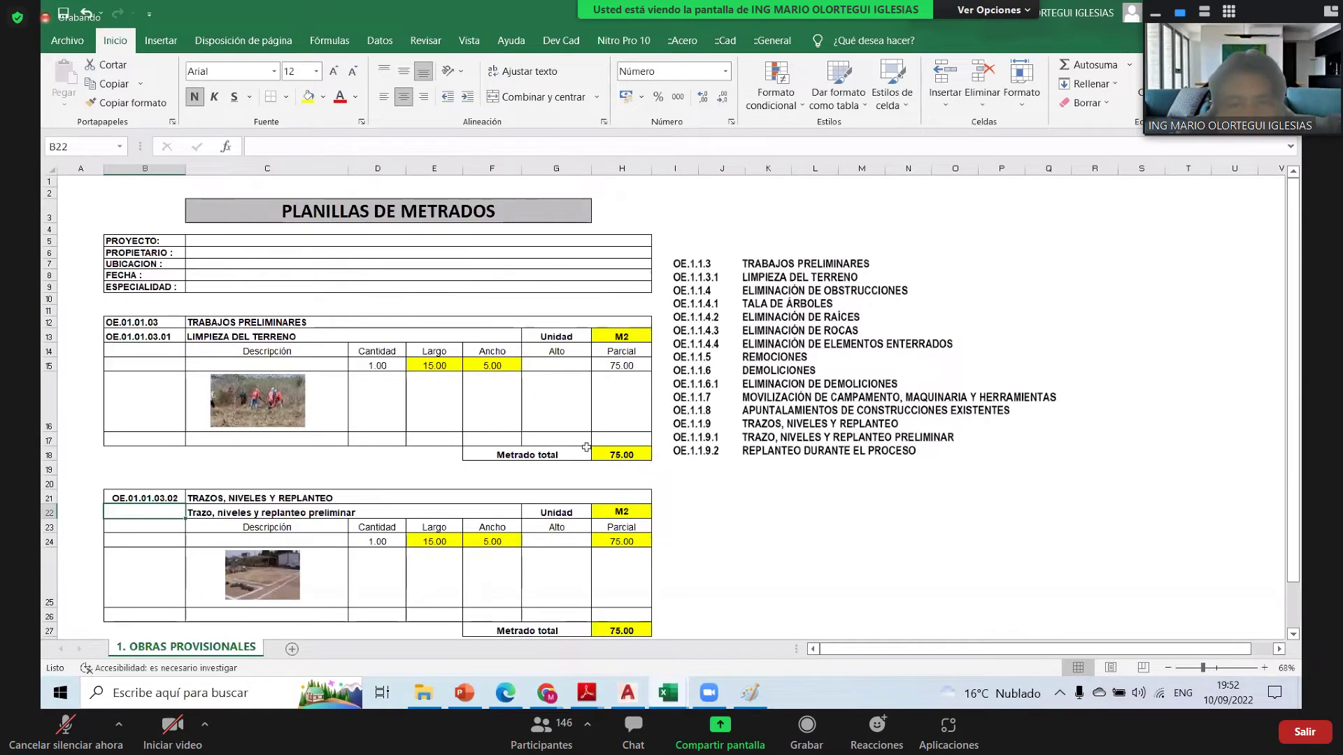
- Switch to AutoCAD and examine the Primer Nivel / Planta General site plan
ctrl+scroll(478, 392, up, 2)
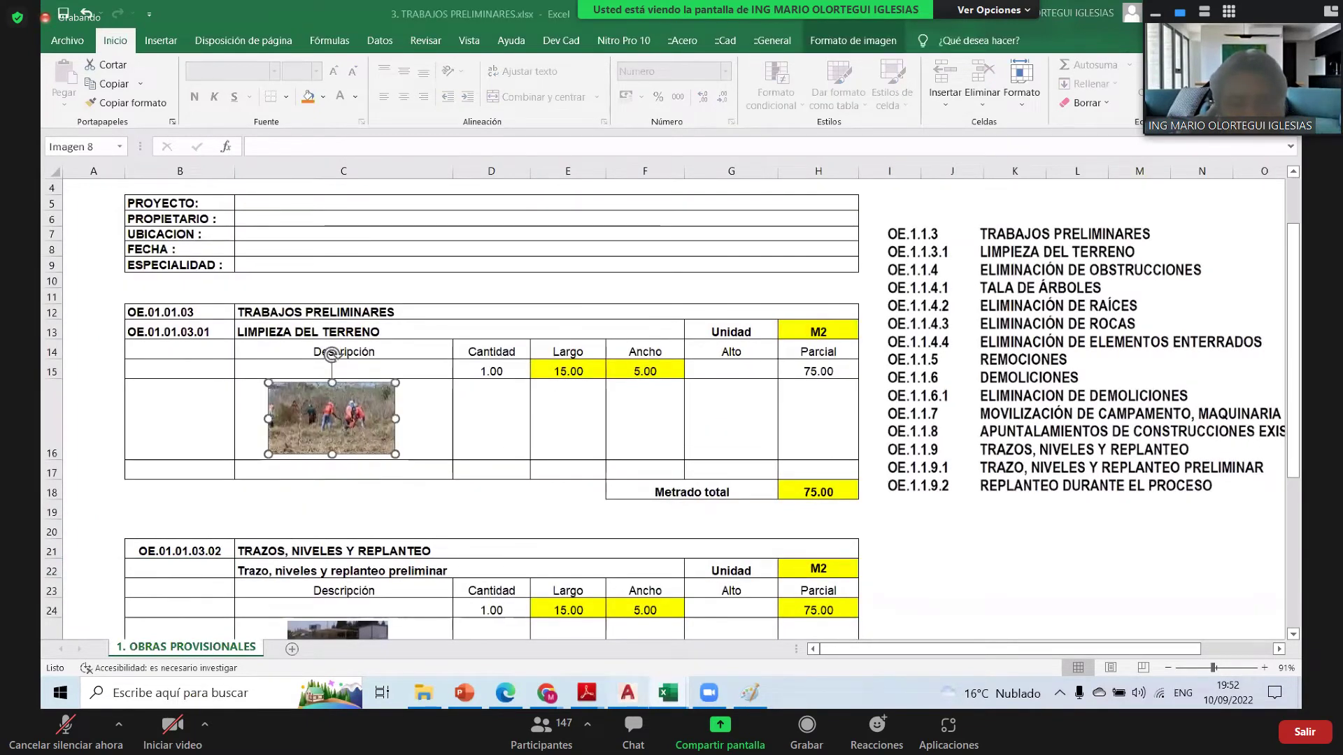
key(alt+Tab)
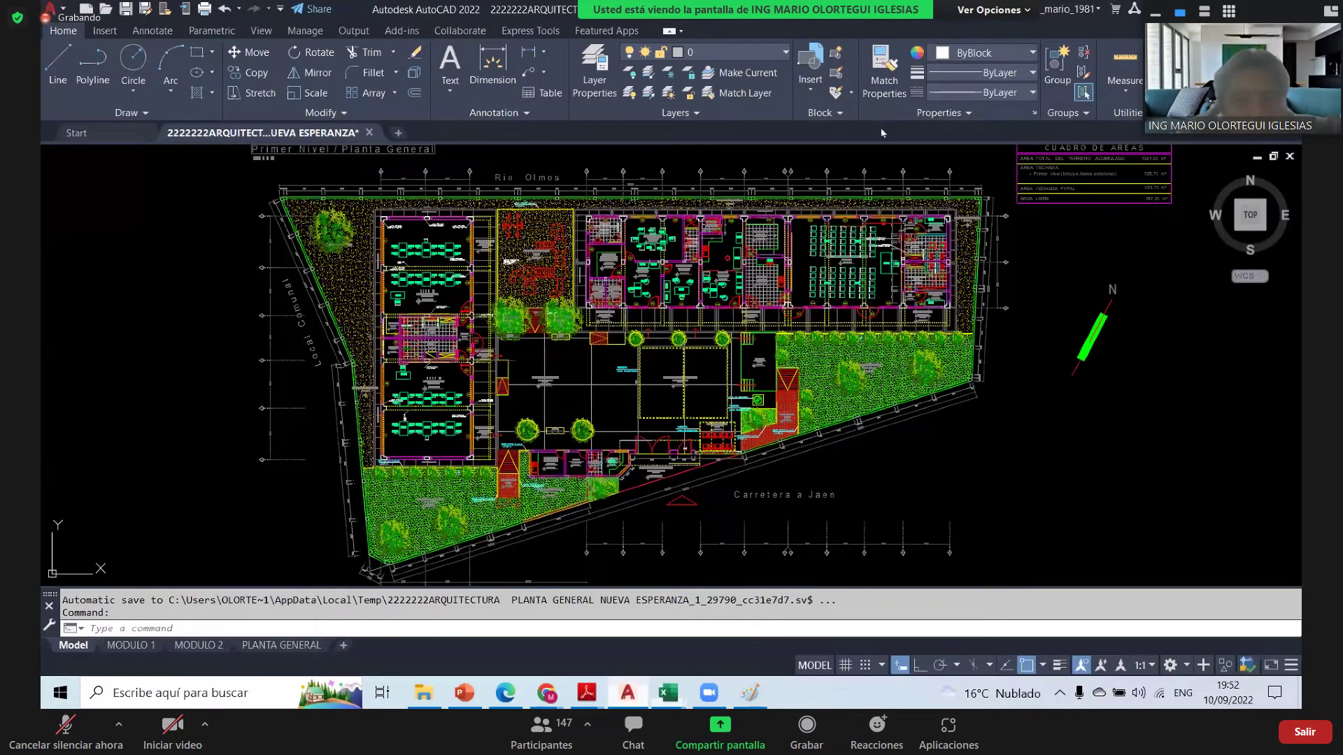
drag(703, 384, 623, 389)
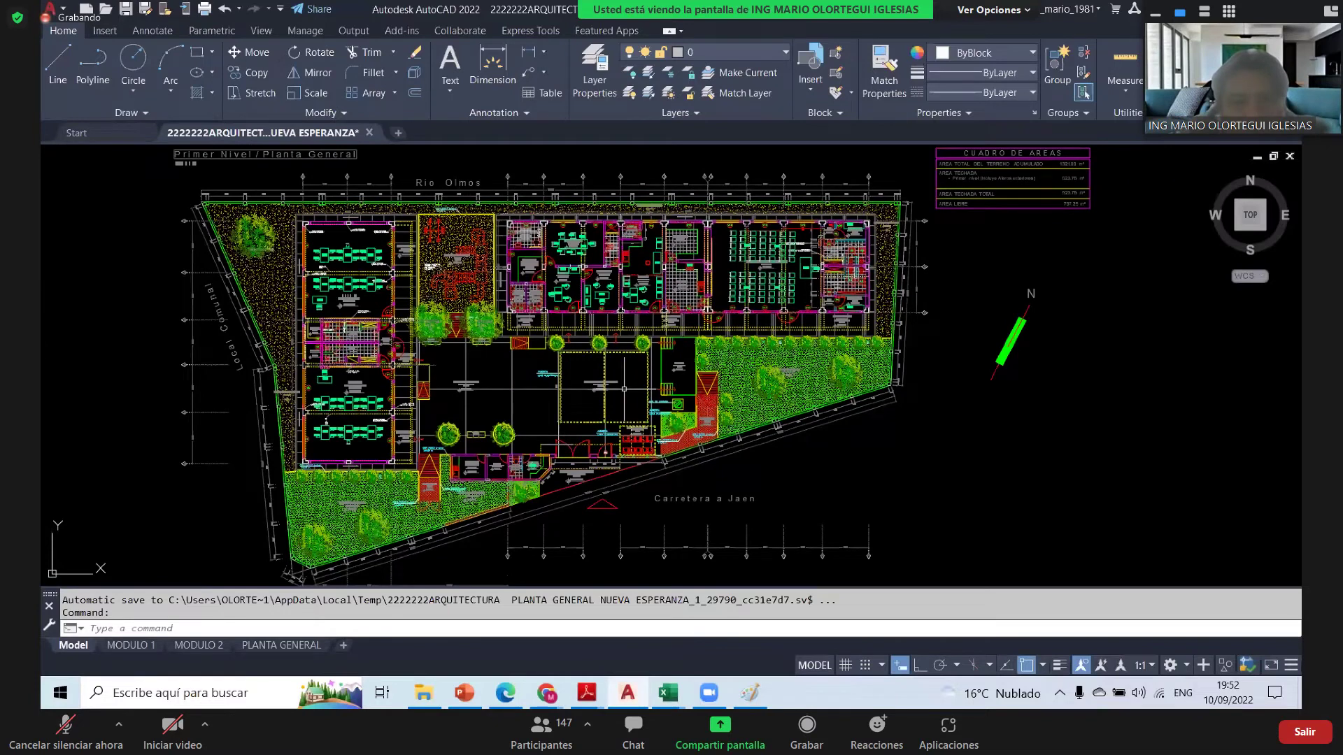
scroll(811, 356, down, 2)
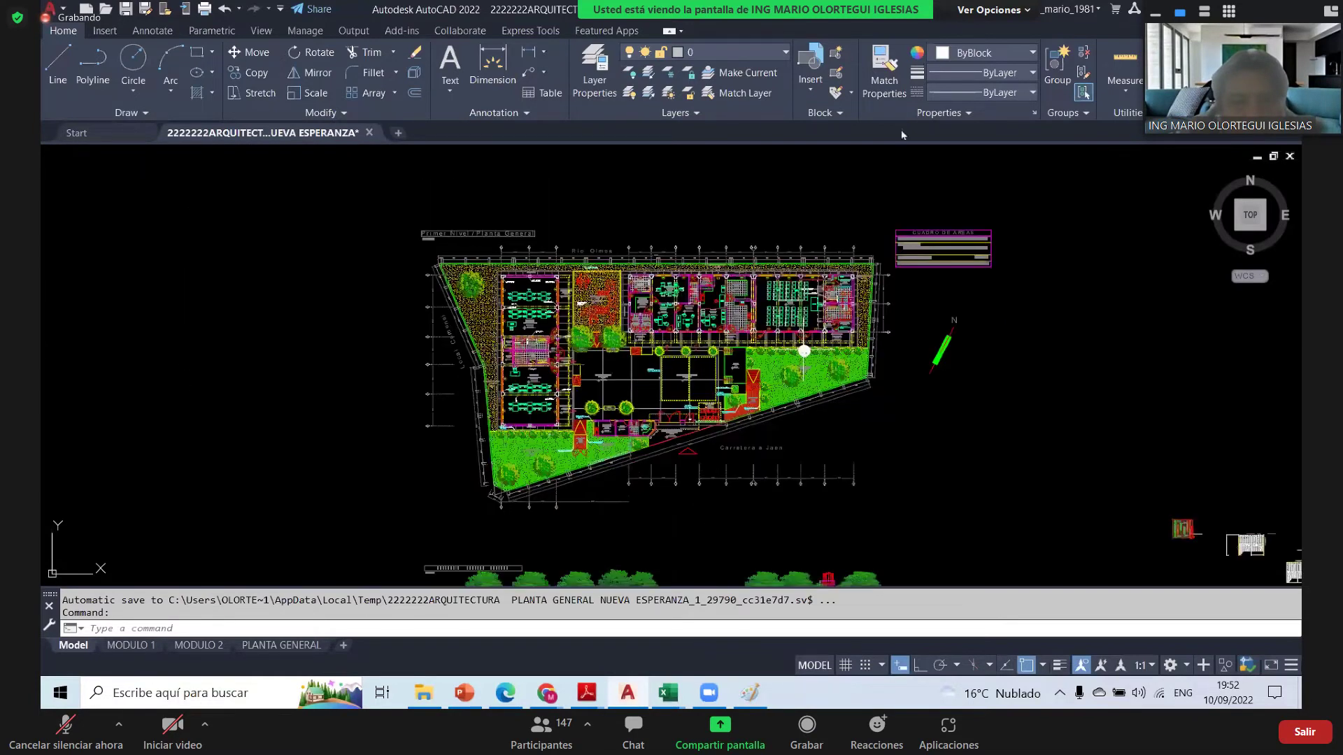
scroll(732, 365, up, 2)
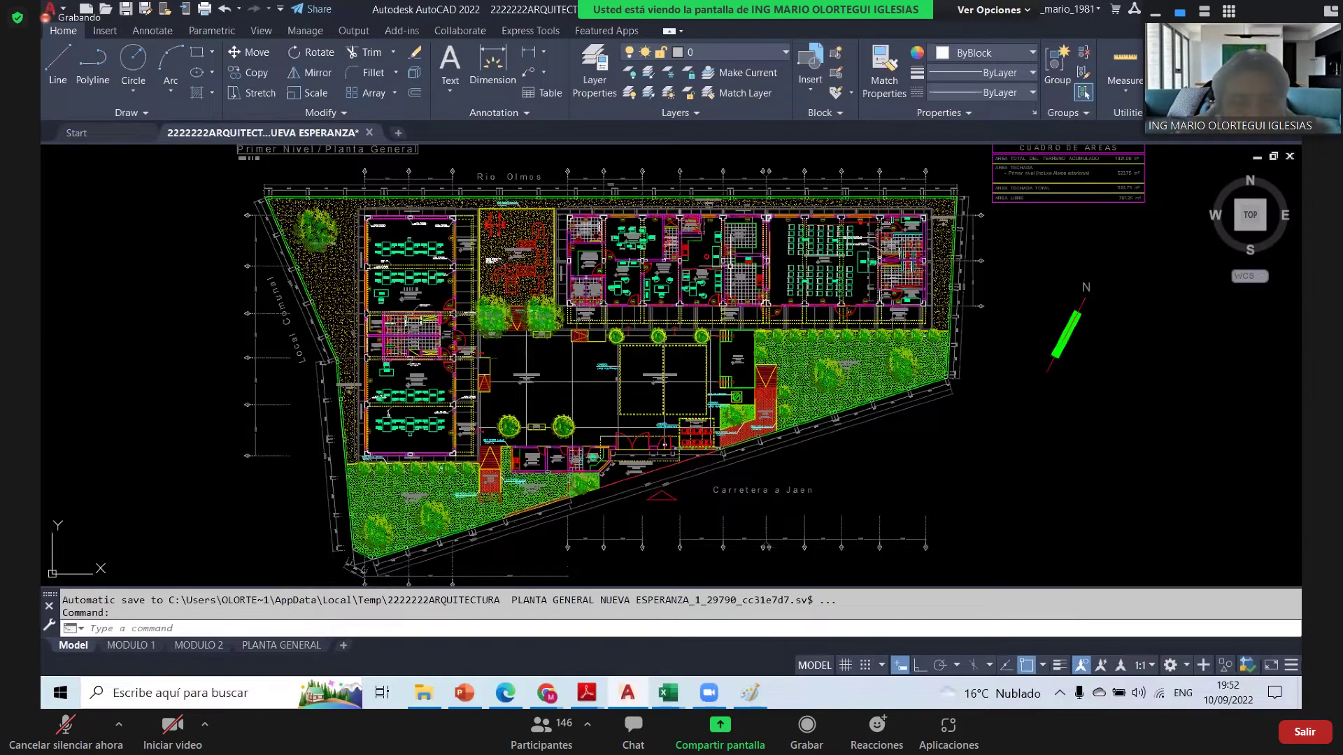
drag(750, 404, 671, 435)
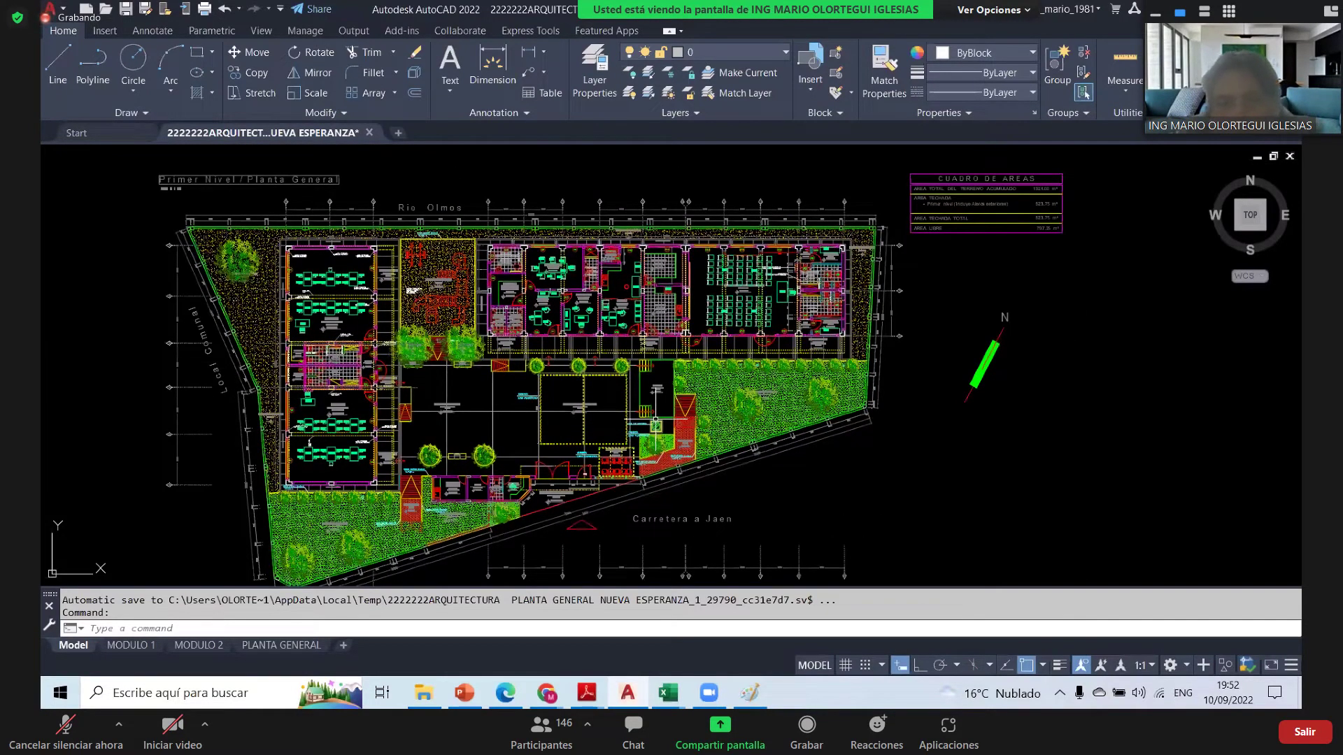
- Trace a closed four-sided polyline around the eastern part of the plot and move it to the empty area beside the plan
text(PL)
key(Return)
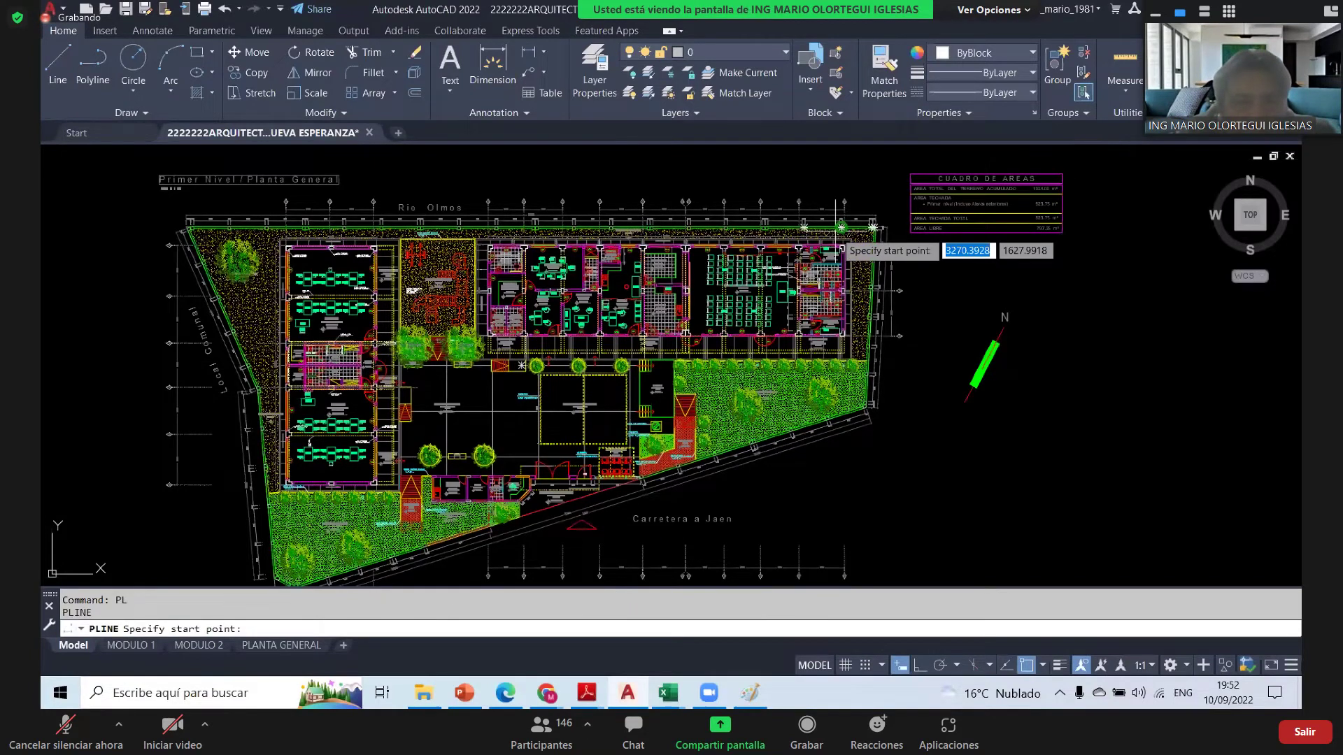
click(842, 228)
scroll(882, 179, up, 2)
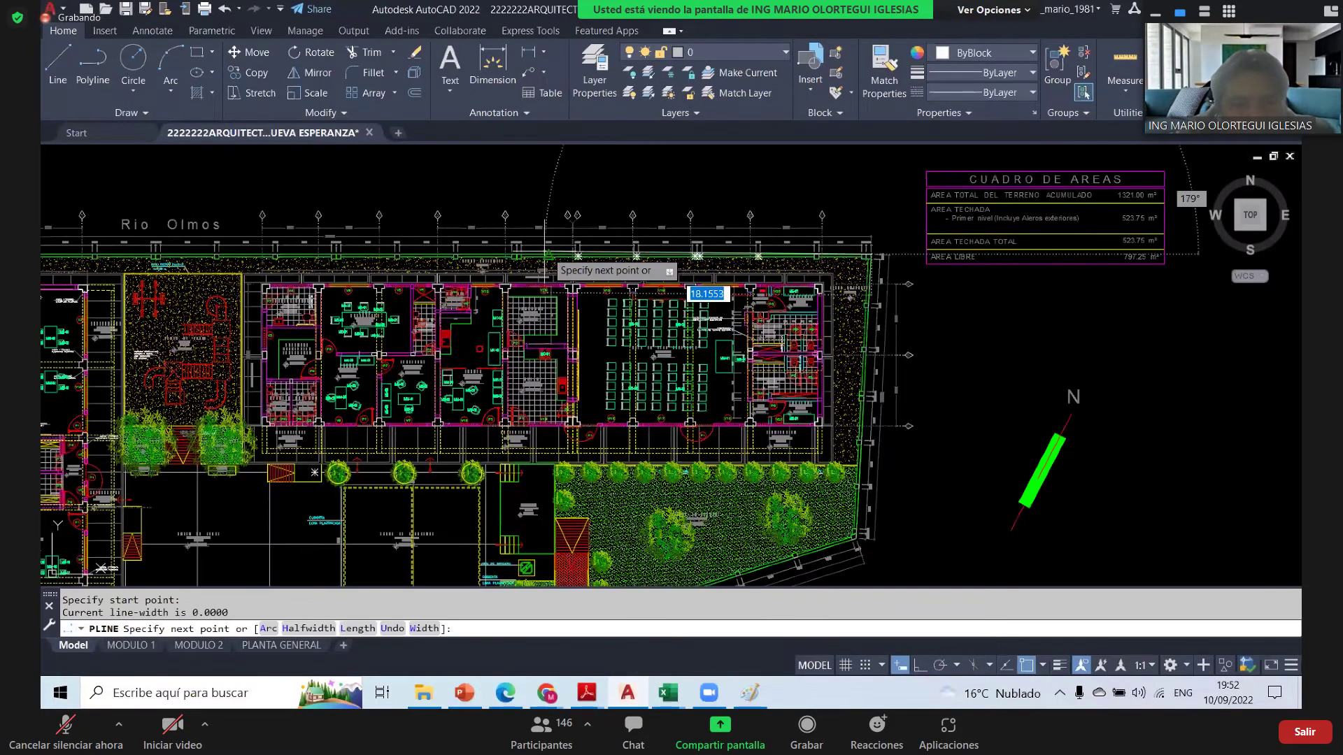
click(547, 257)
scroll(547, 257, down, 4)
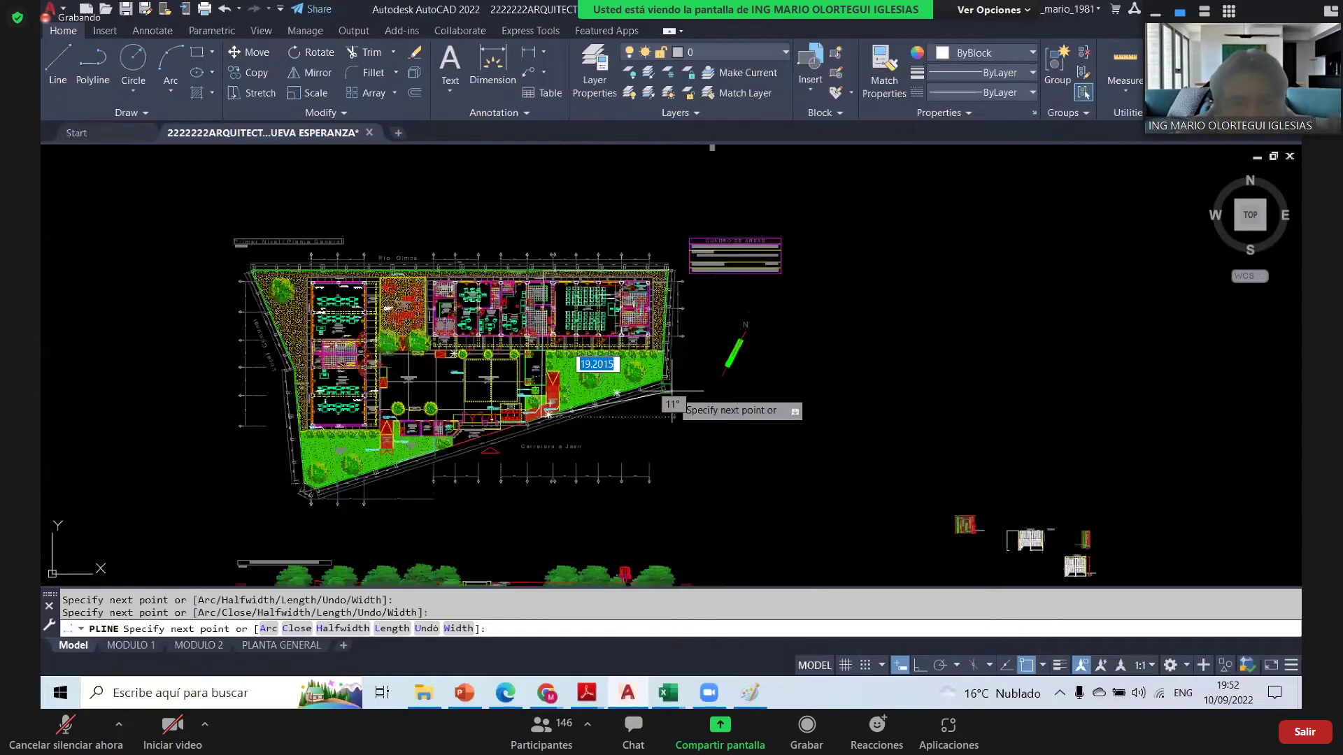
click(666, 387)
scroll(761, 416, up, 2)
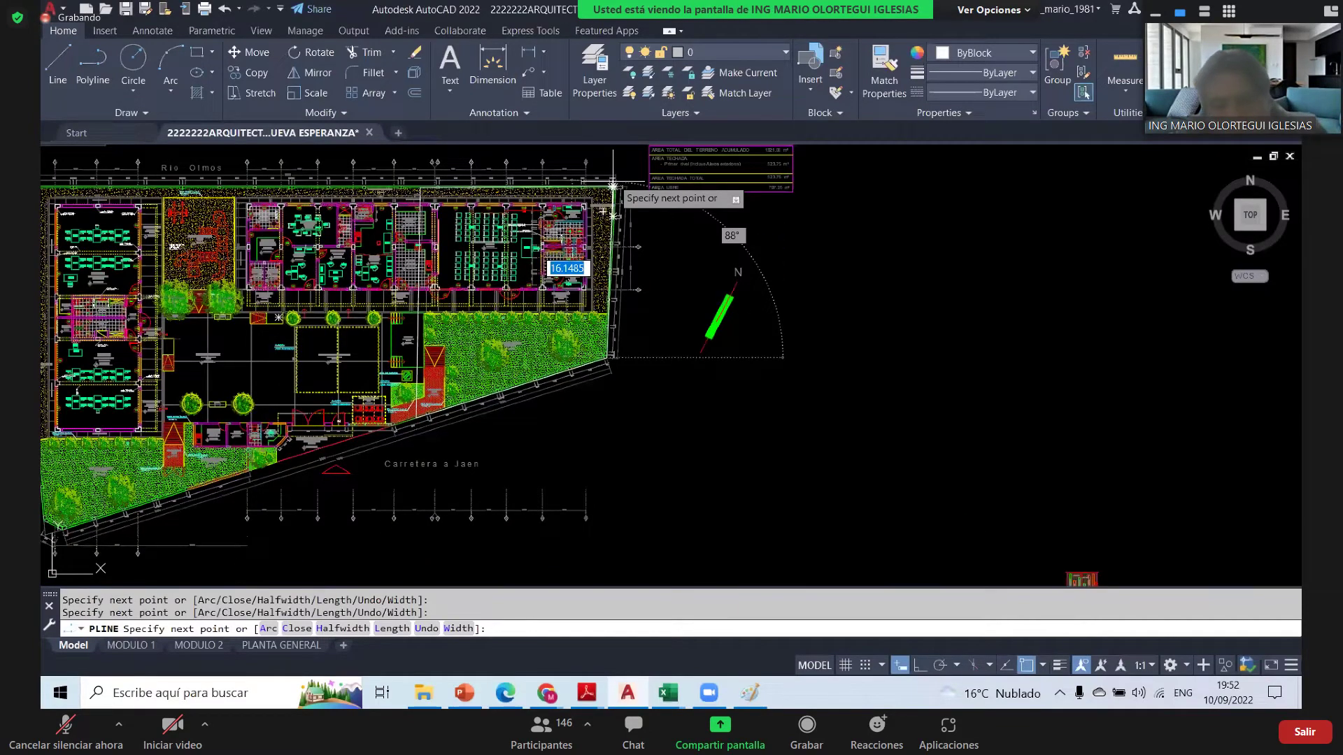
key(Escape)
scroll(614, 182, up, 9)
scroll(542, 298, down, 9)
key(Escape)
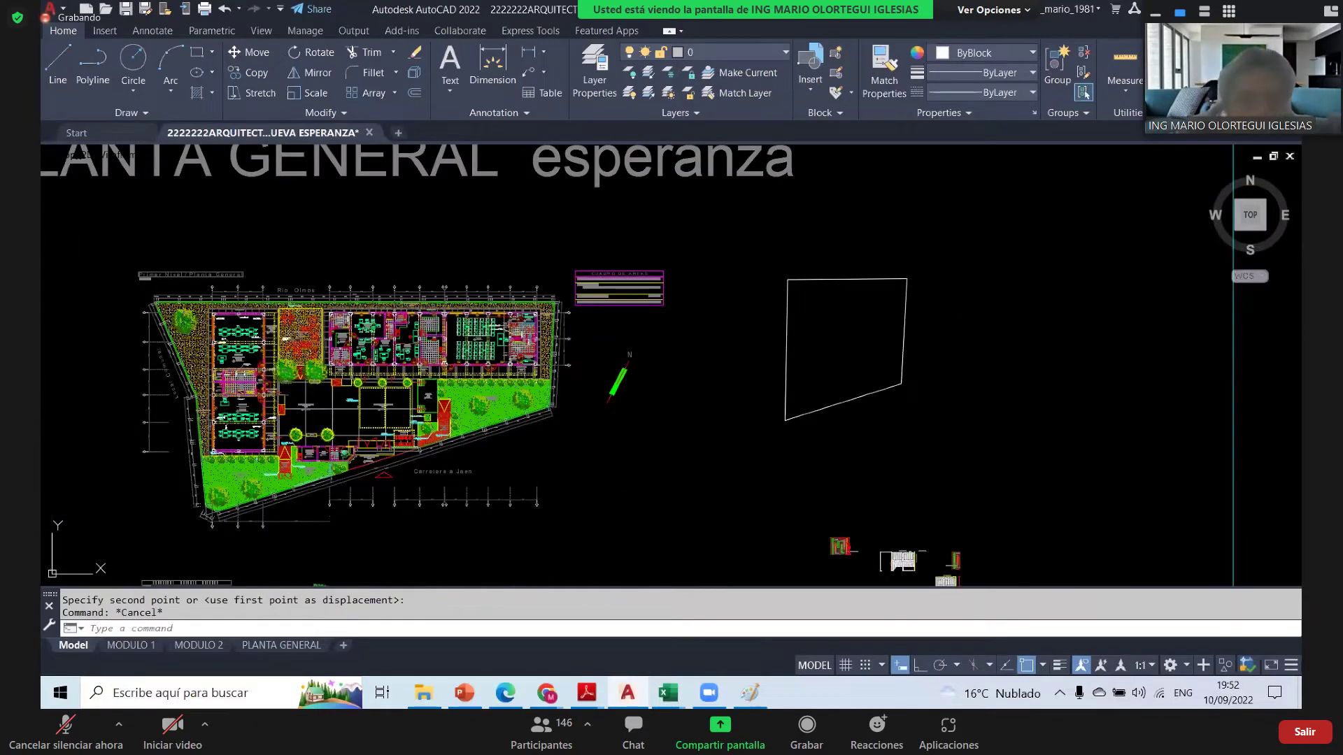
- Hatch the interior of the four-sided outline beside the site plan
text(h)
key(Return)
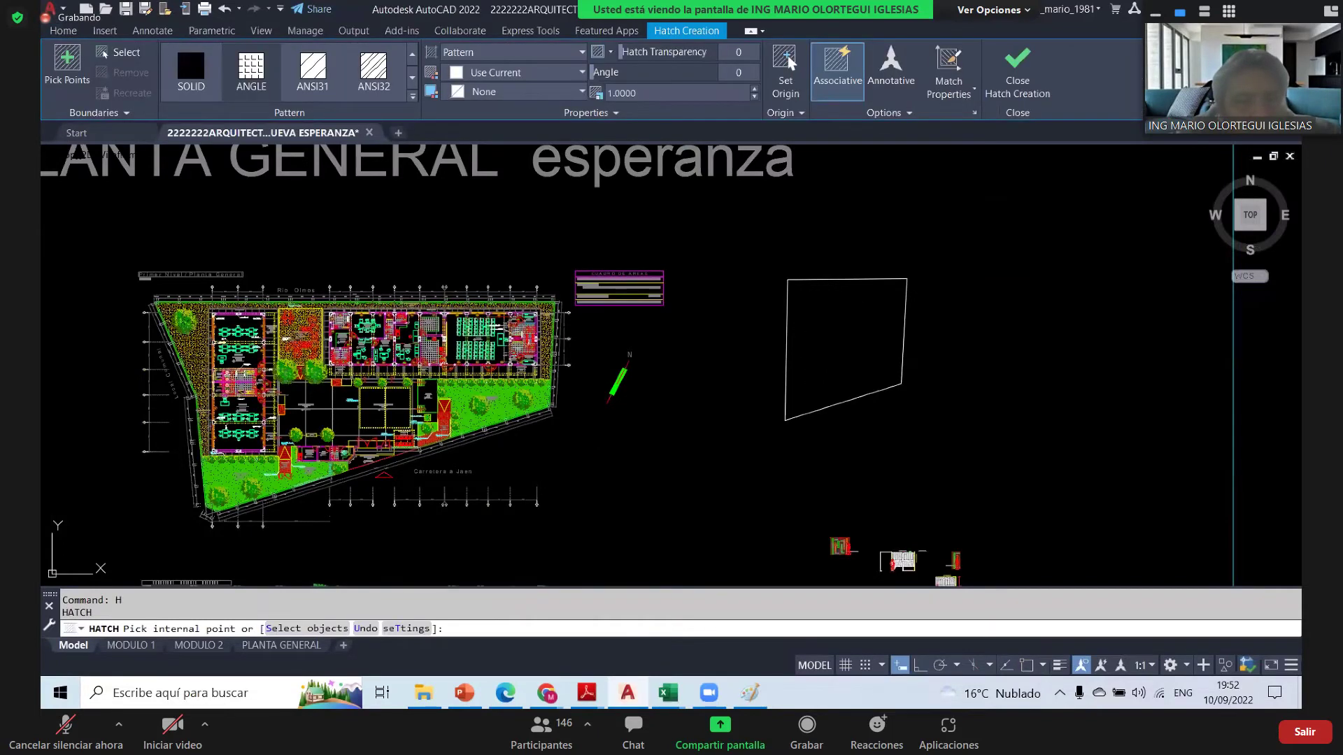
click(861, 337)
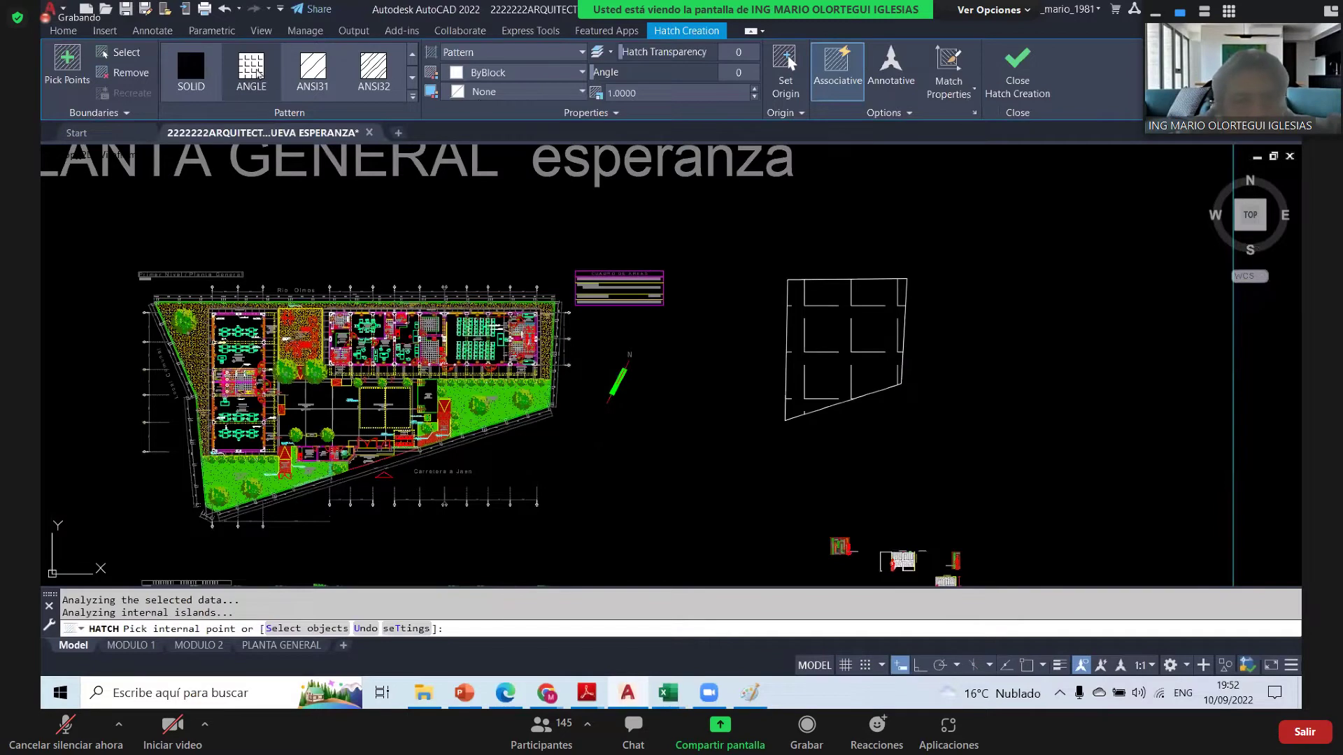
key(Escape)
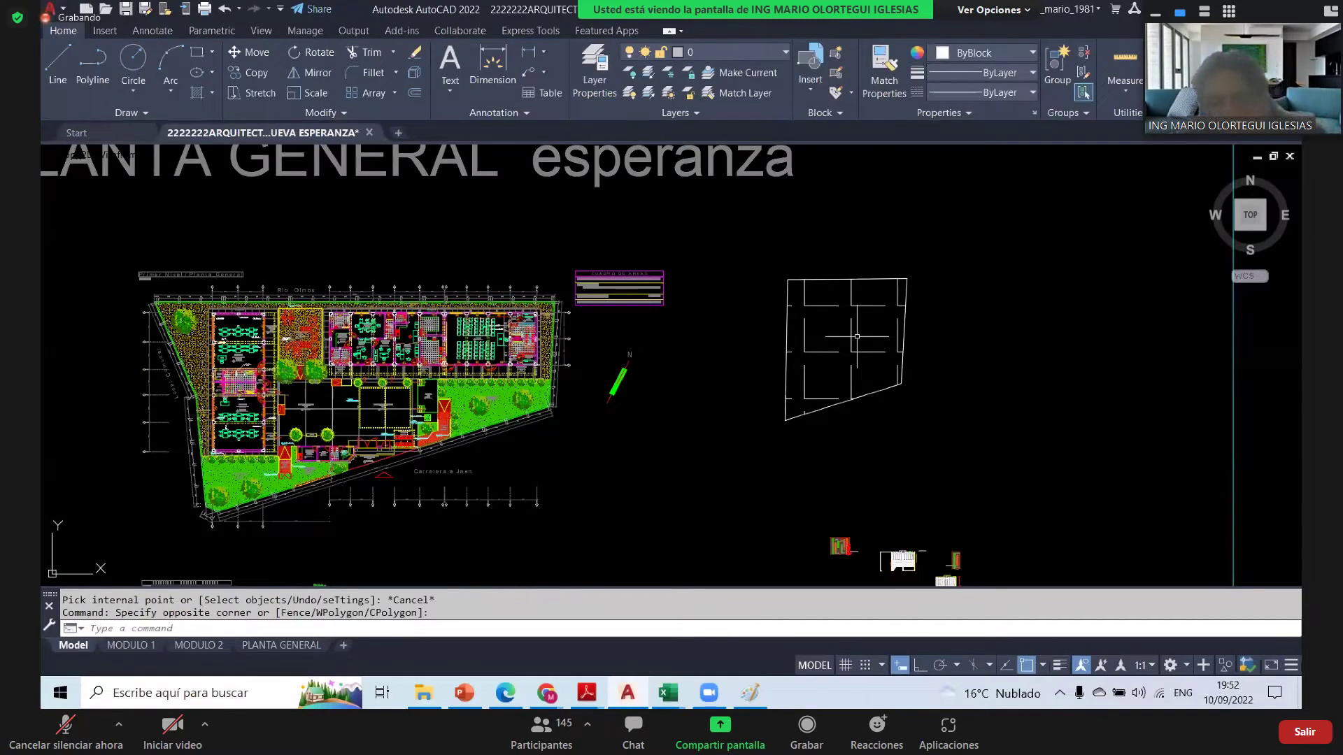
- Change the new hatch to the SOLID pattern and check its area in the object properties
click(857, 337)
text(mo)
key(Return)
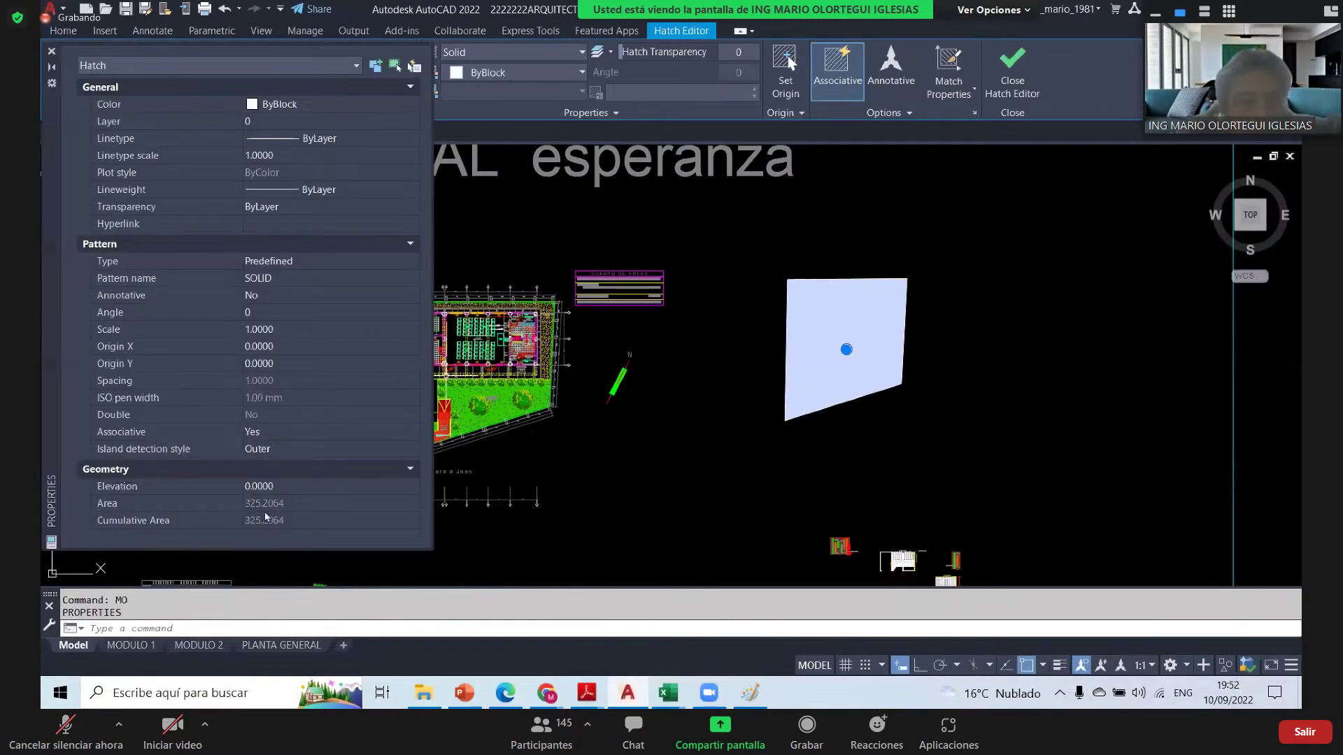
click(52, 51)
- Switch to the 3. TRABAJOS PRELIMINARES workbook in Excel and clear the Largo and Ancho values of LIMPIEZA DEL TERRENO in E15:F15
click(668, 693)
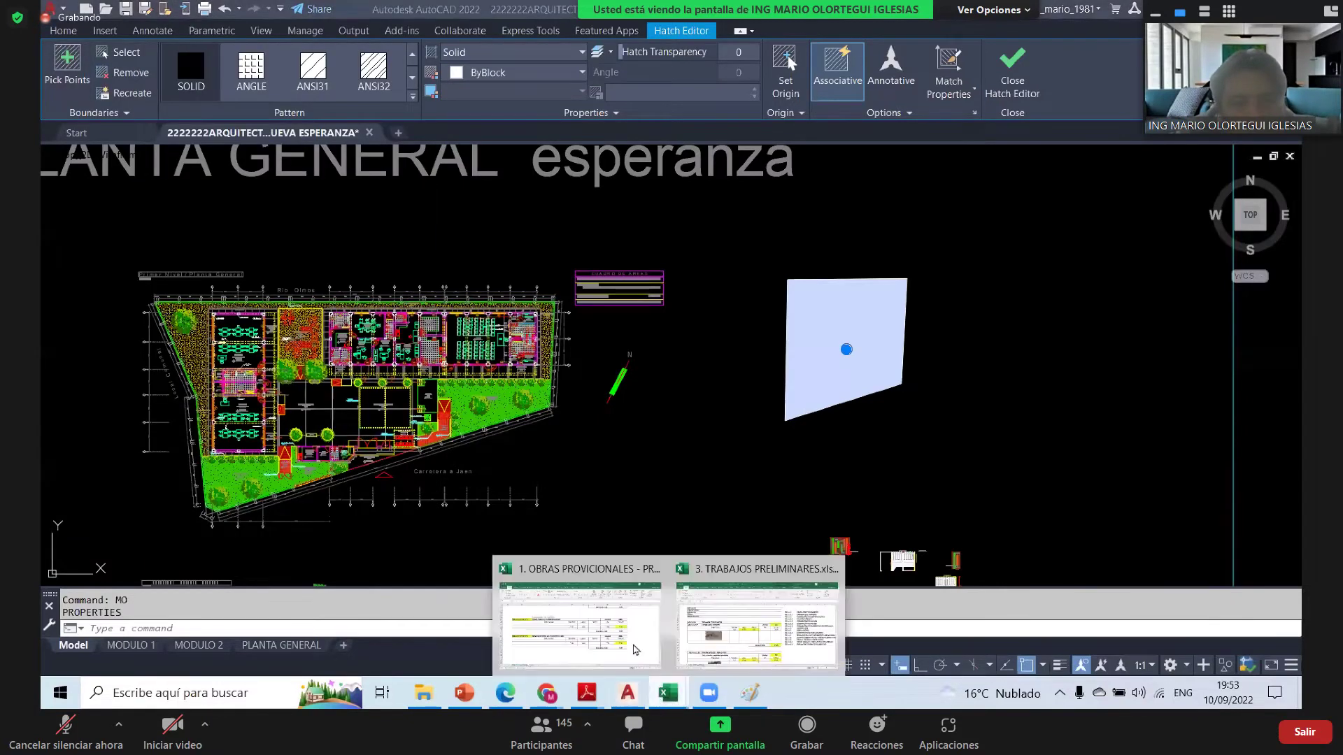
click(666, 687)
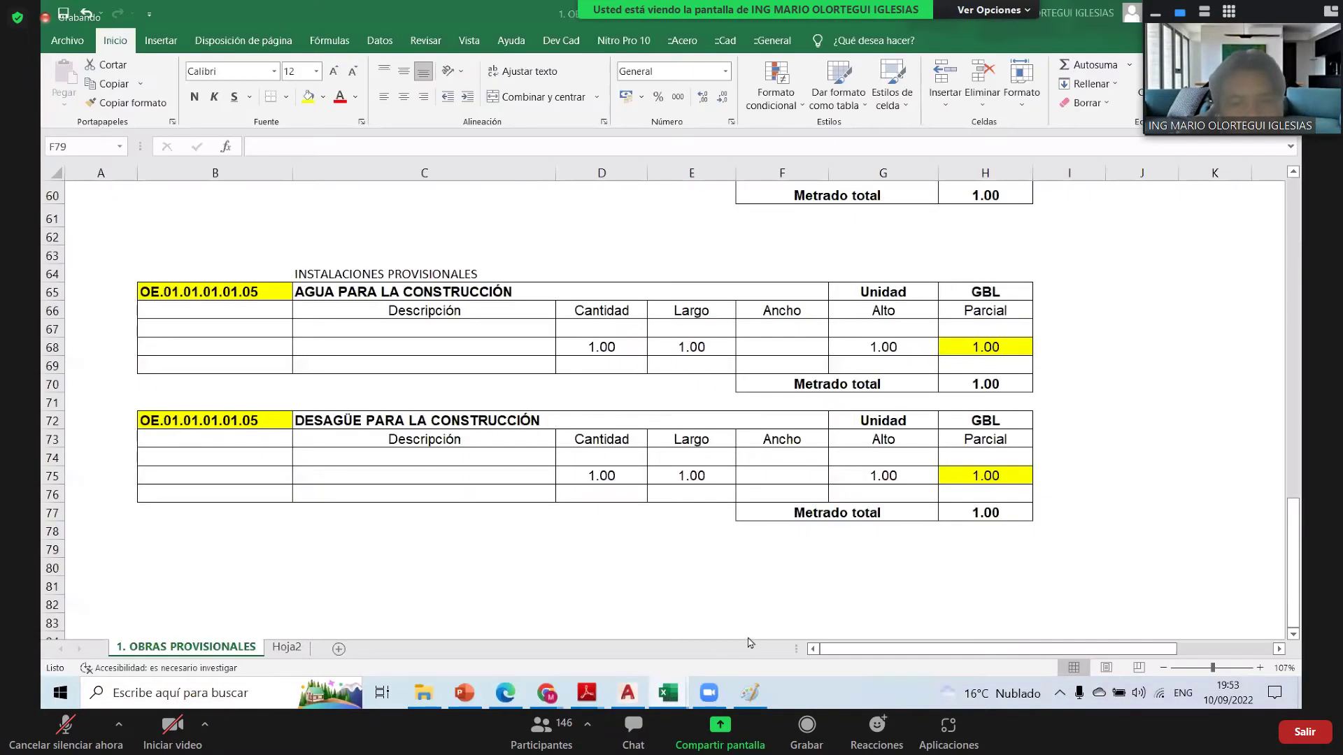
key(alt+Tab)
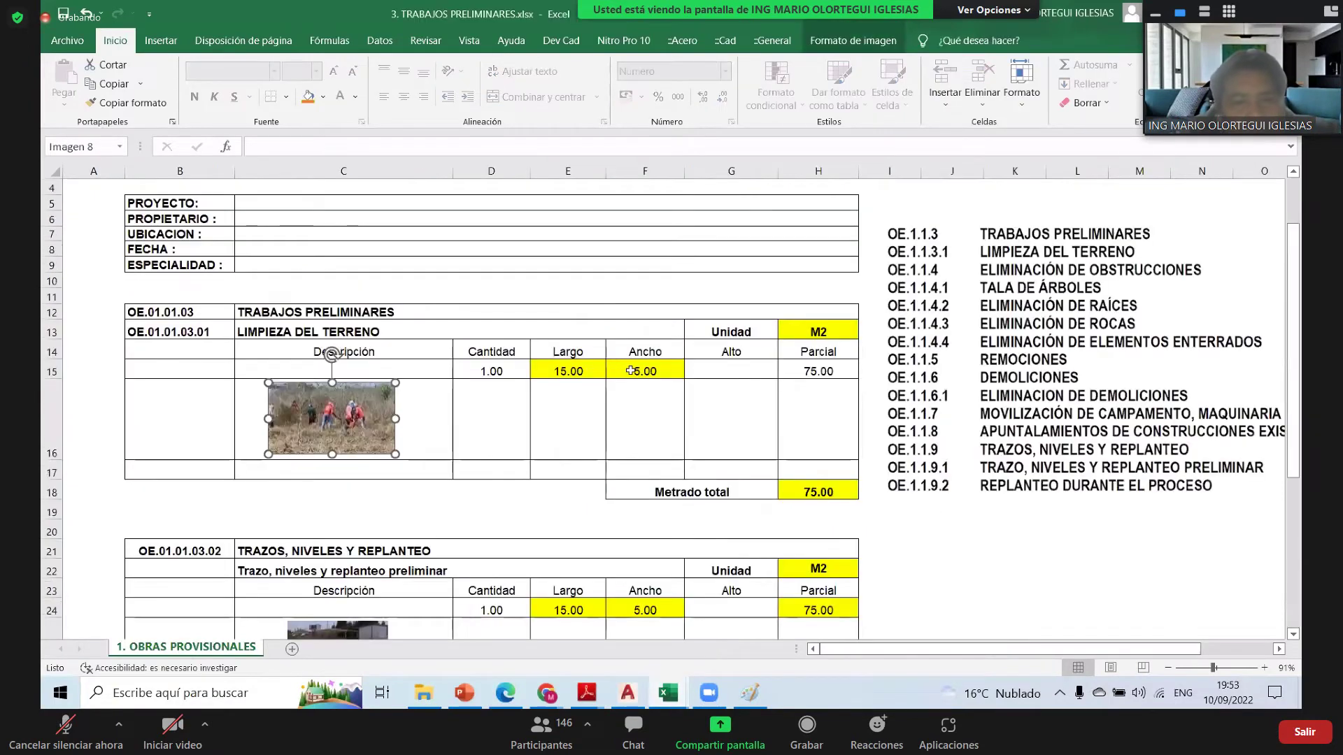
key(Escape)
key(Delete)
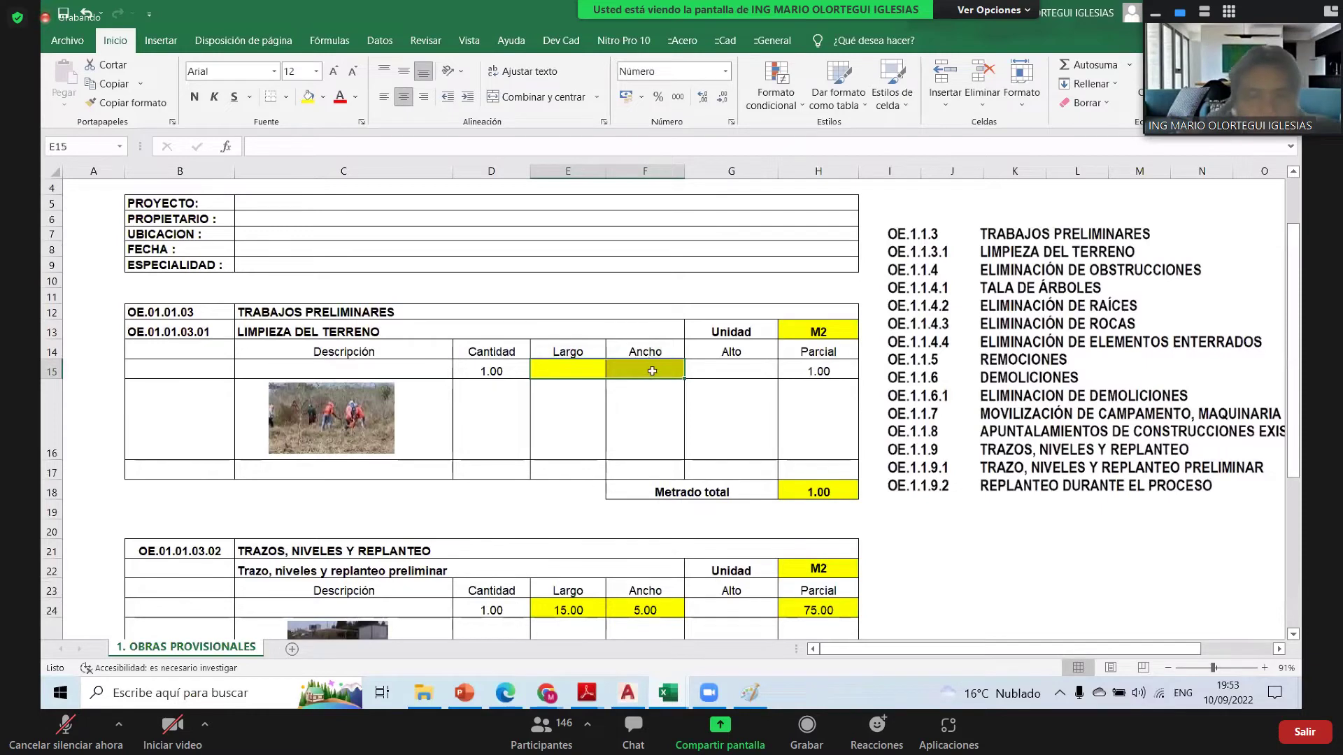
- Rename the Ancho header in F14 to Area and enter 325.80 in the cell below it
click(652, 353)
text(A)
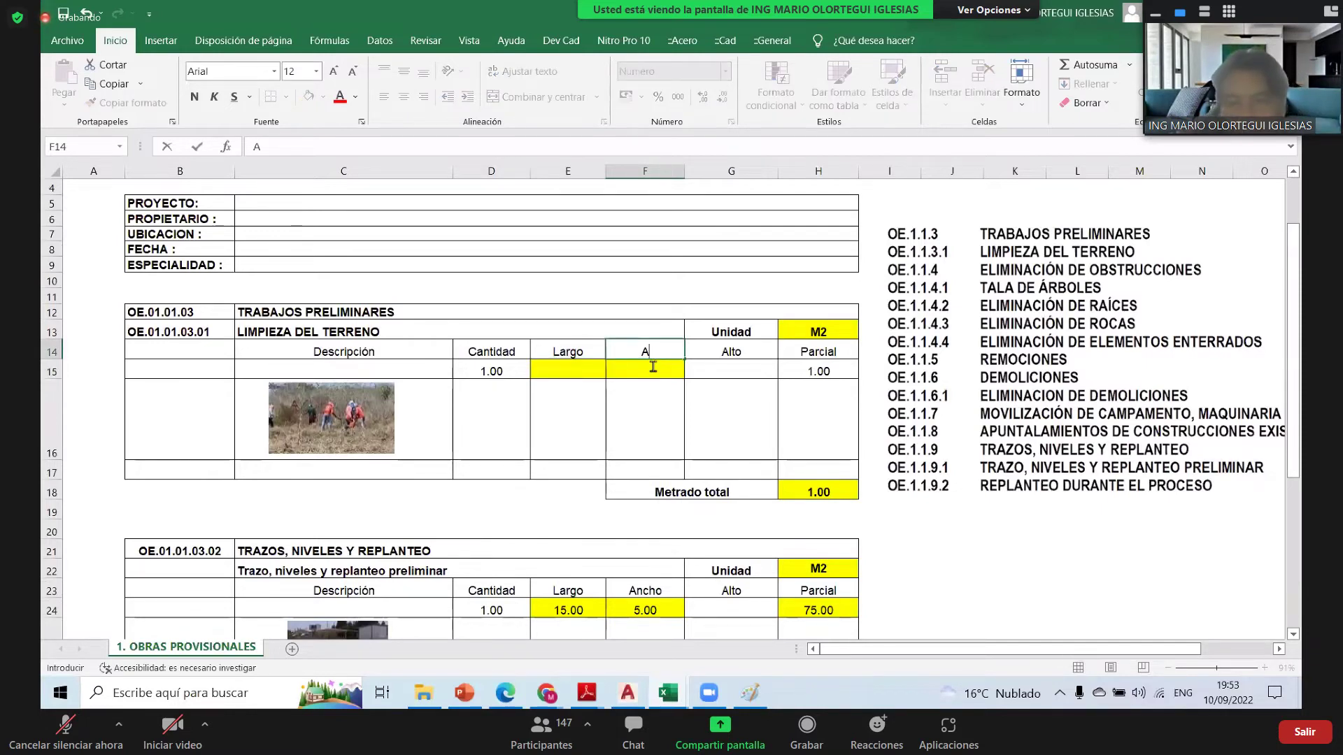
text(rea)
key(Return)
text(325.8)
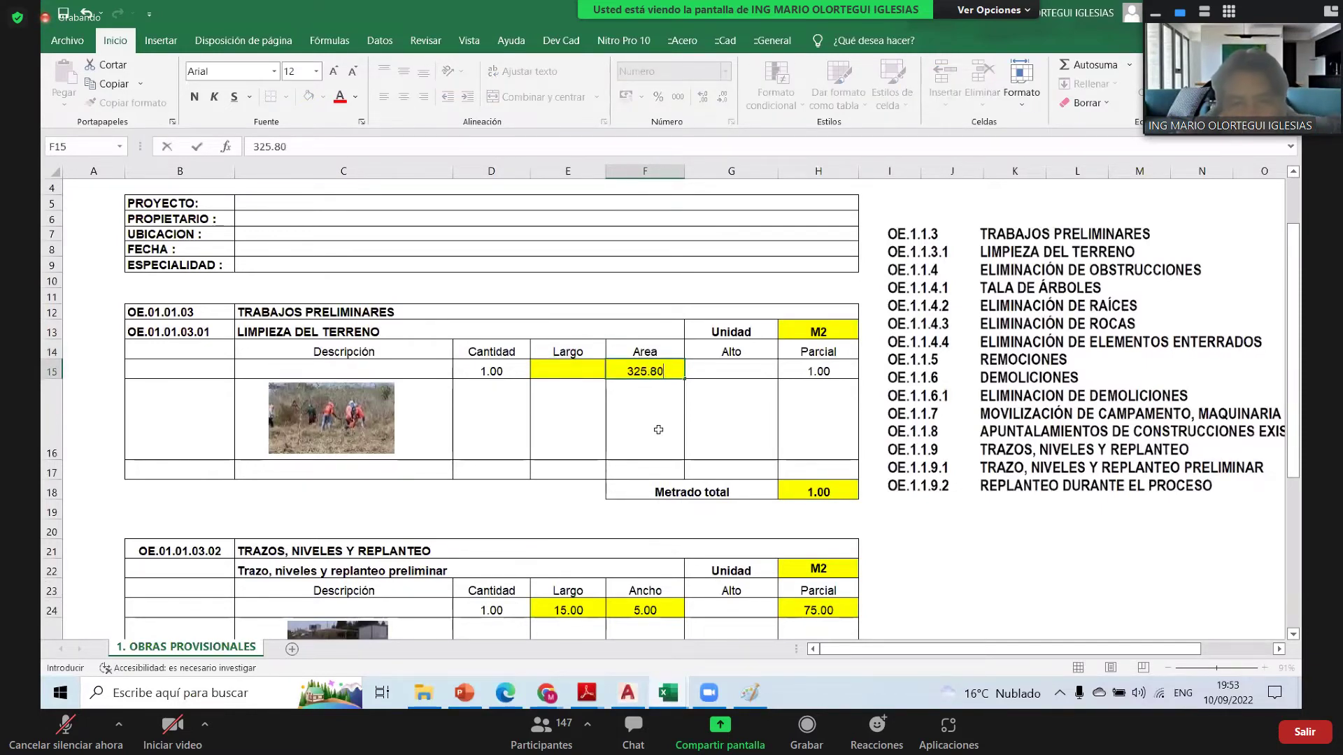
key(Return)
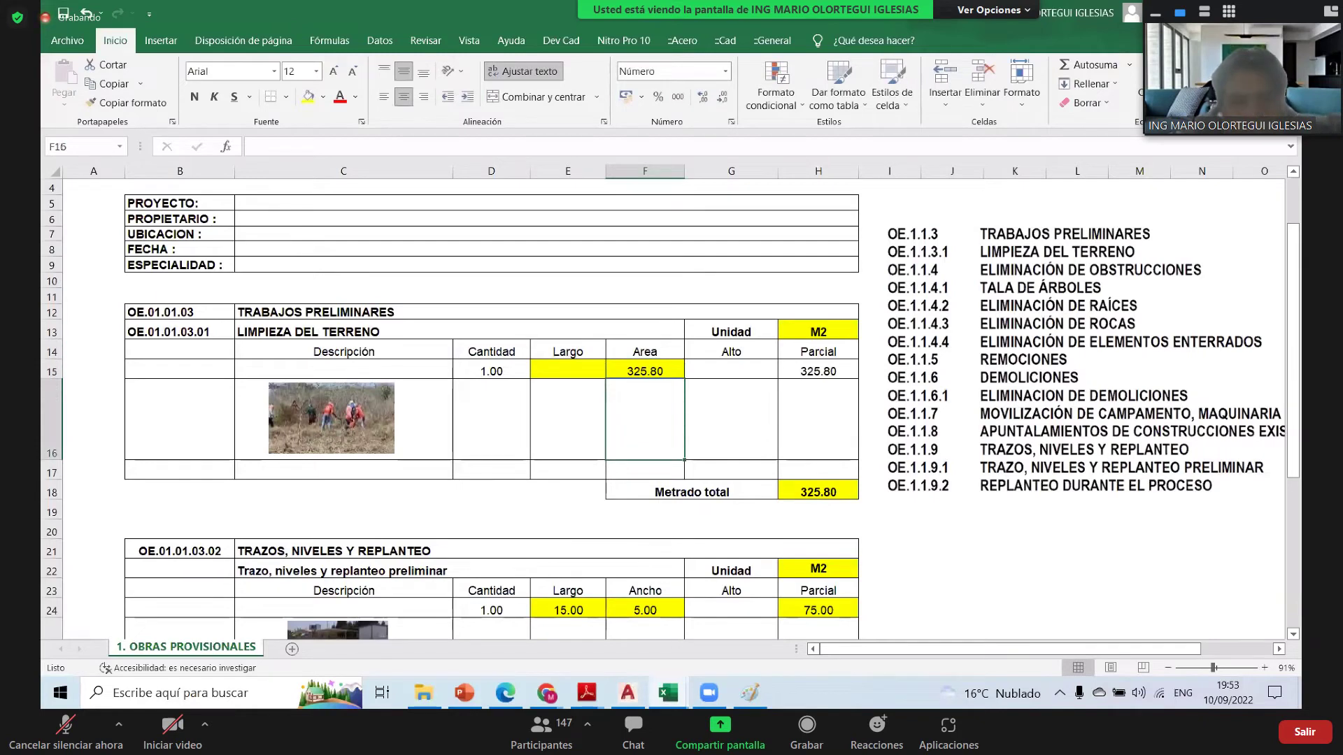
- Recheck the hatch area in AutoCAD and correct the Area value in F15 of the Excel sheet to 325.20
key(alt+Tab)
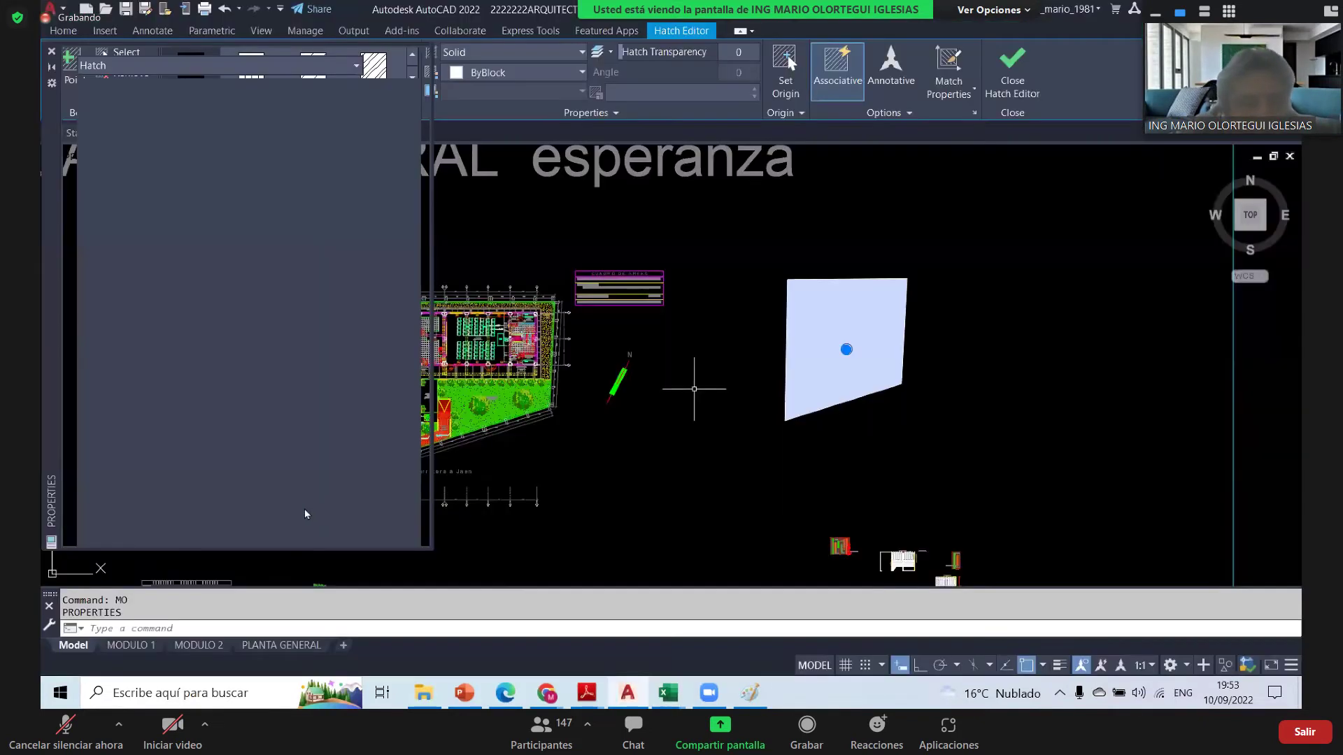
mouse_move(668, 692)
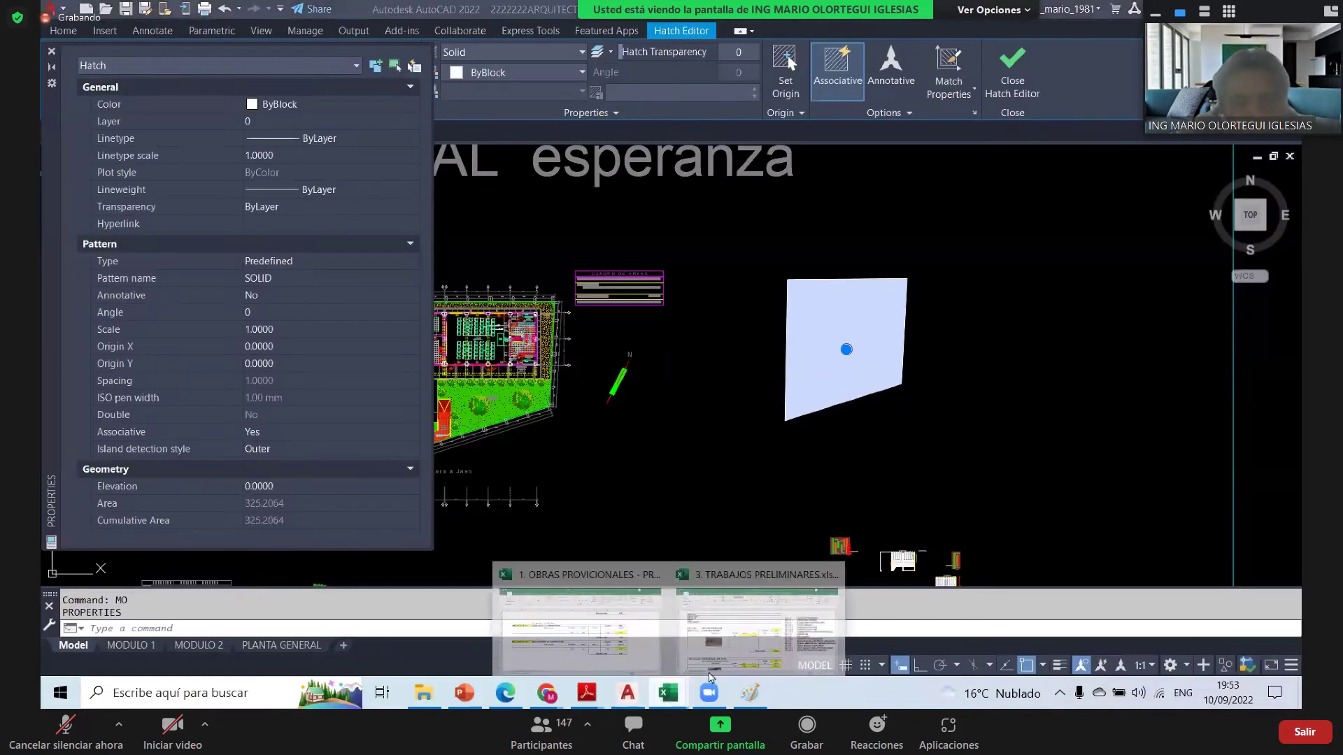
key(alt+Tab)
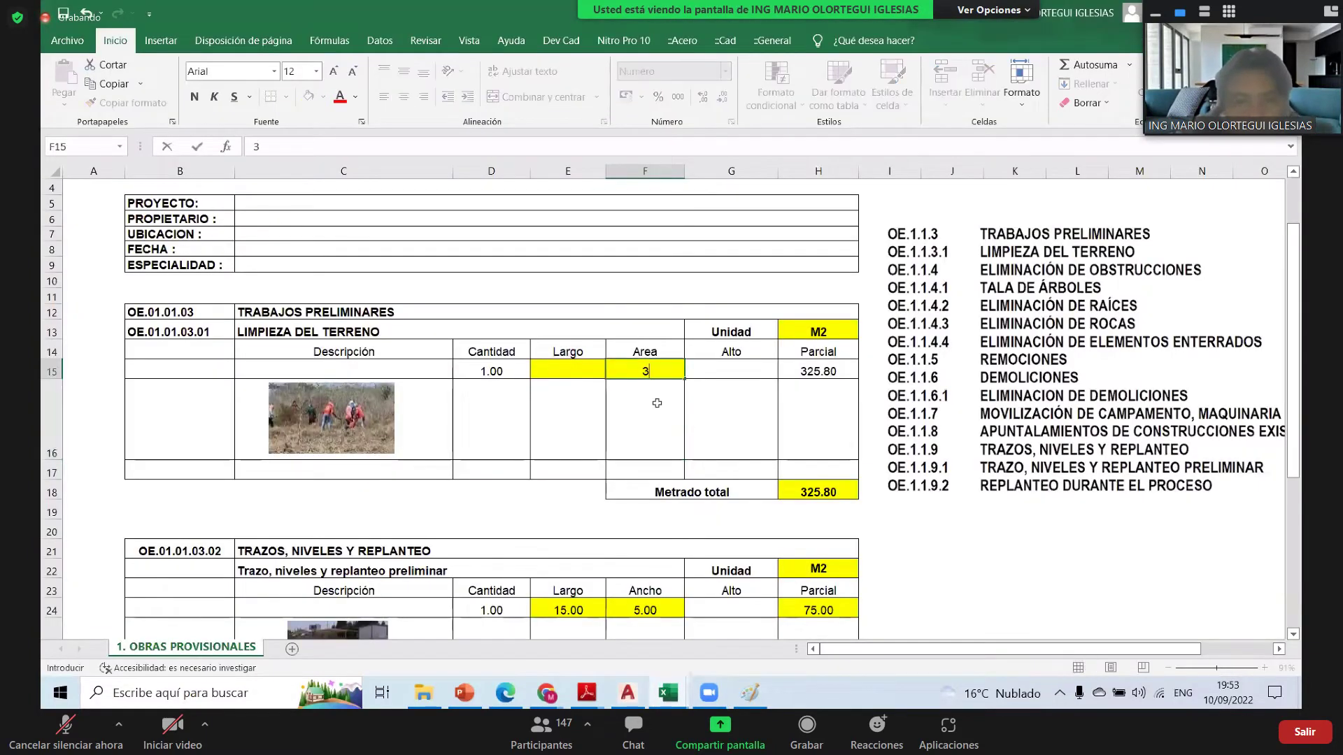
- Label the area value of LIMPIEZA DEL TERRENO by entering "Area Cad =" in cell E15
click(587, 375)
text(Area C)
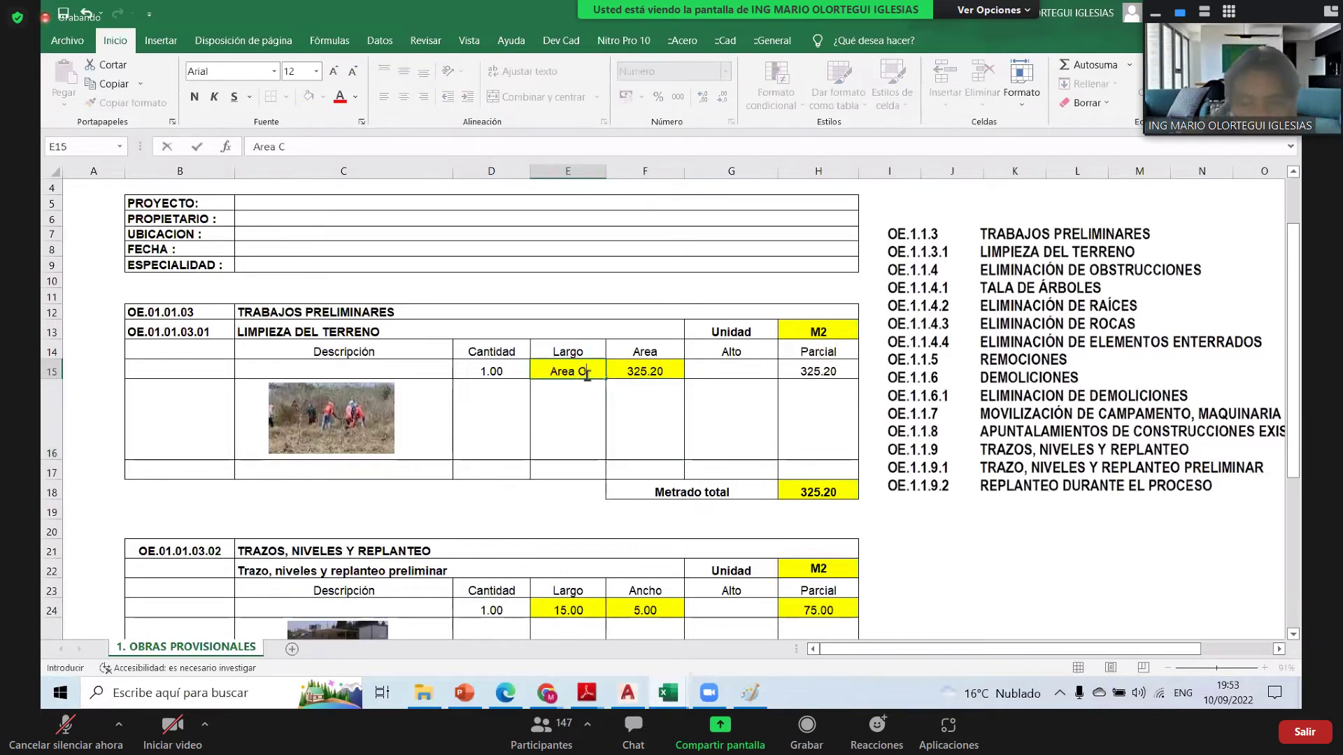
text(A)
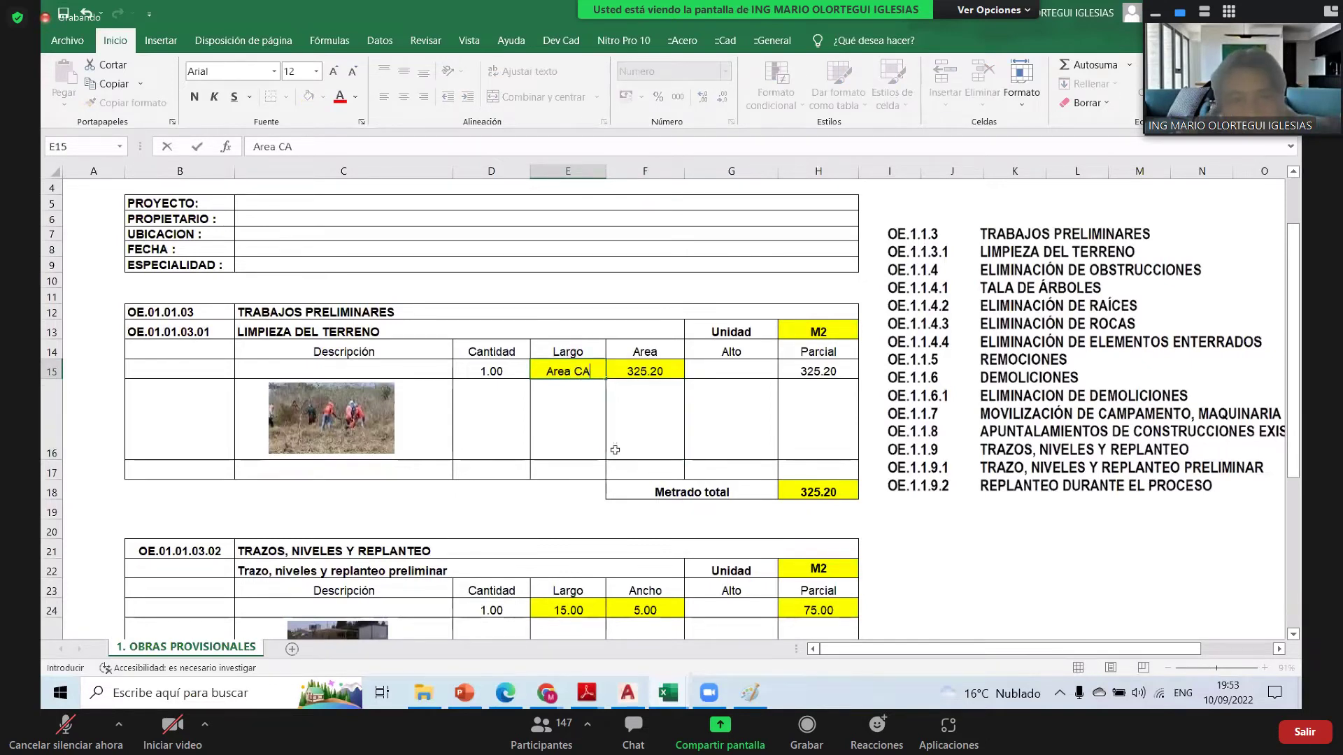
text(d =)
key(Return)
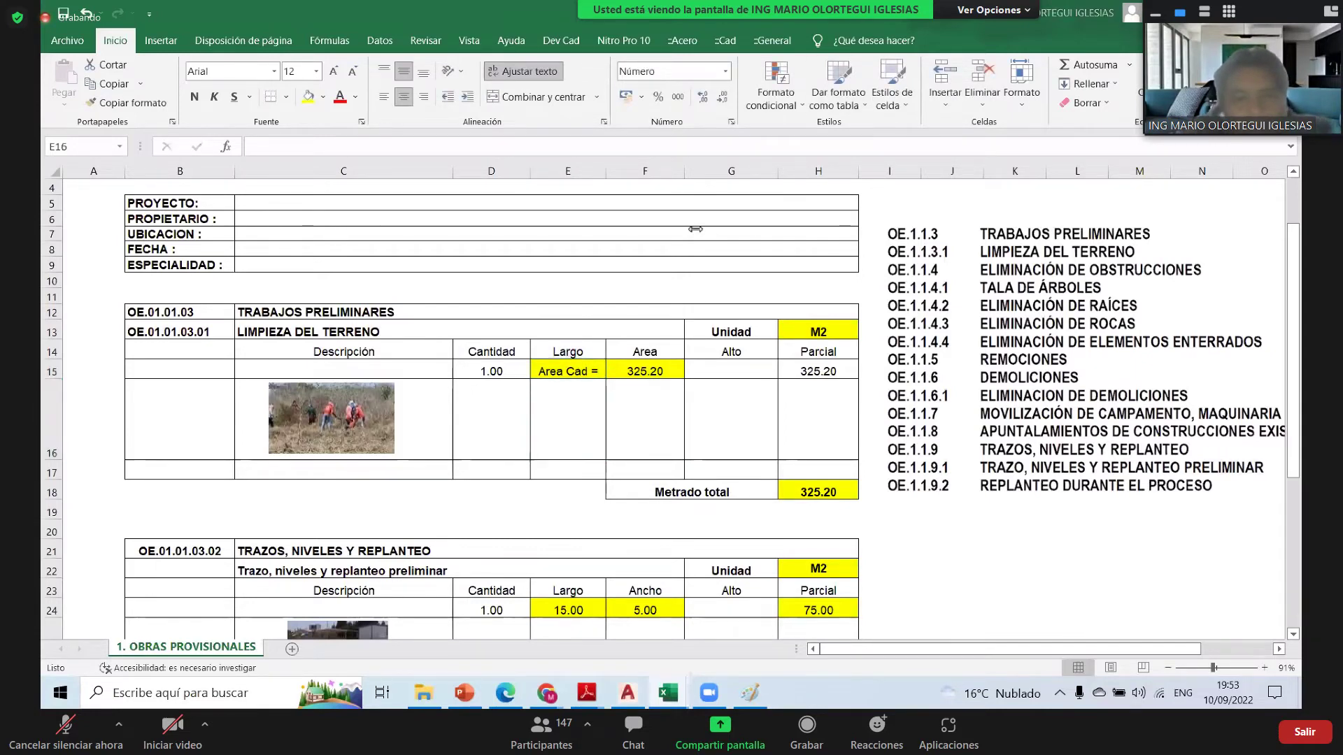
- Move the picture listing the OE.1.1.3 preliminary work items about one column farther from the takeoff table
click(540, 408)
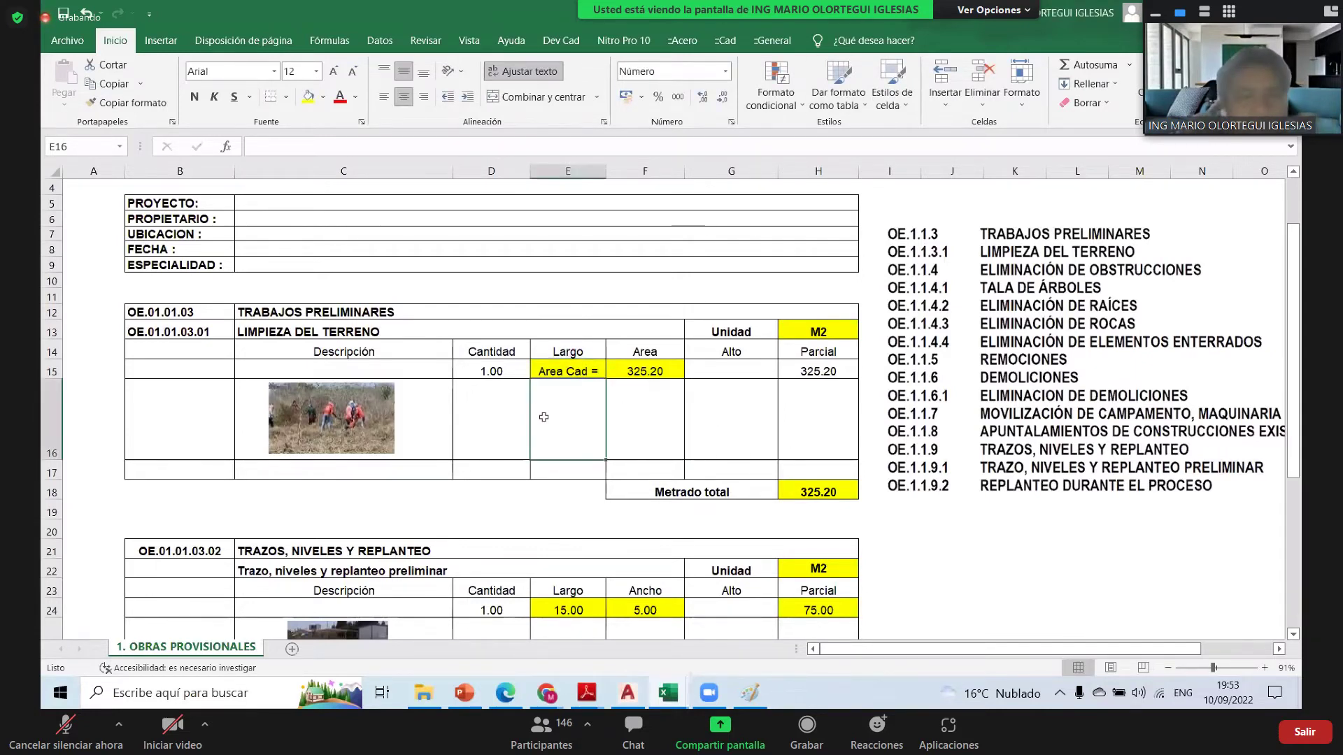
scroll(542, 417, down, 1)
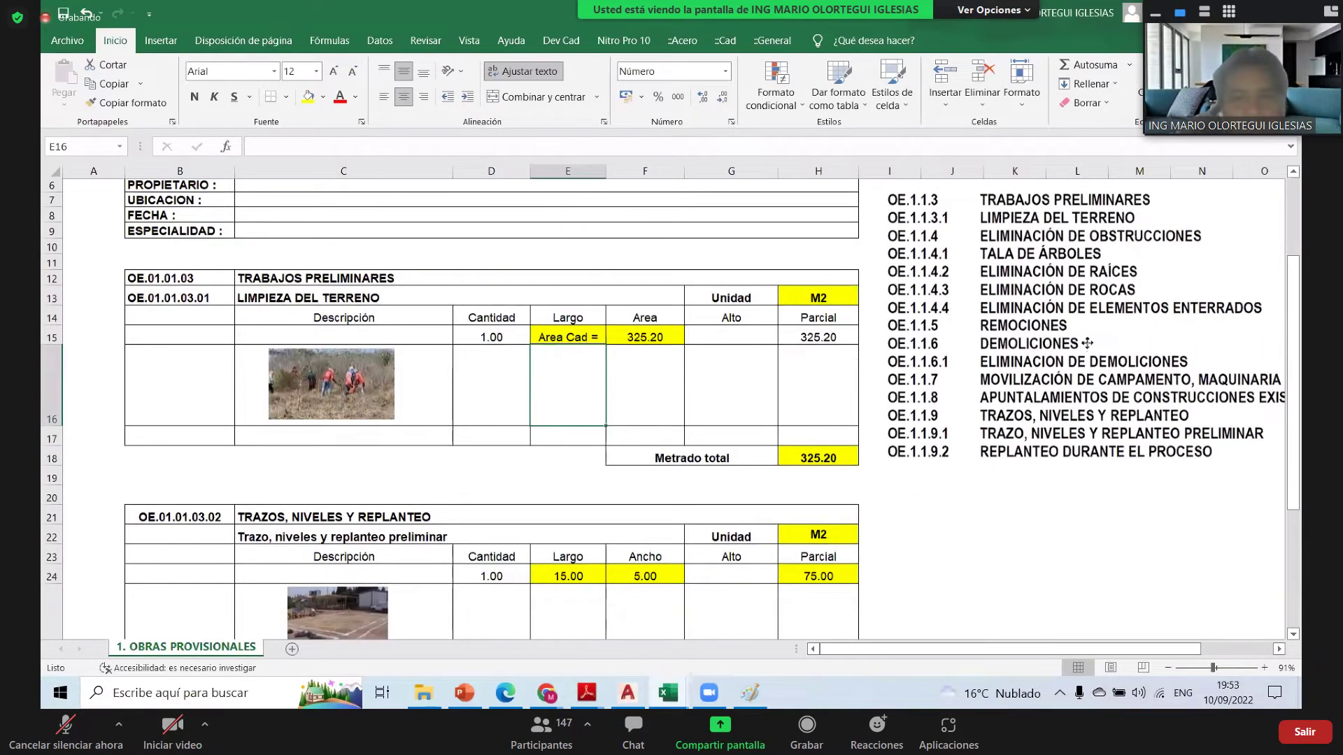
drag(1087, 344, 1169, 343)
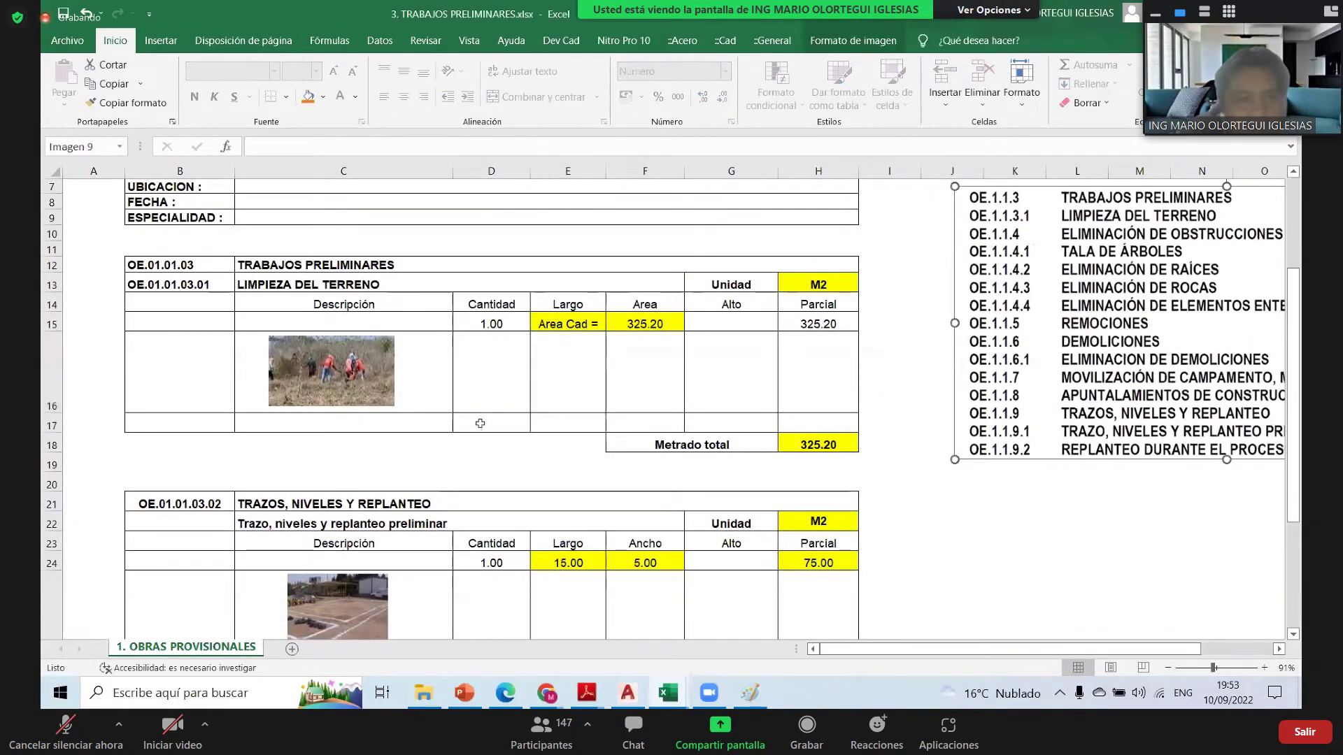
click(382, 410)
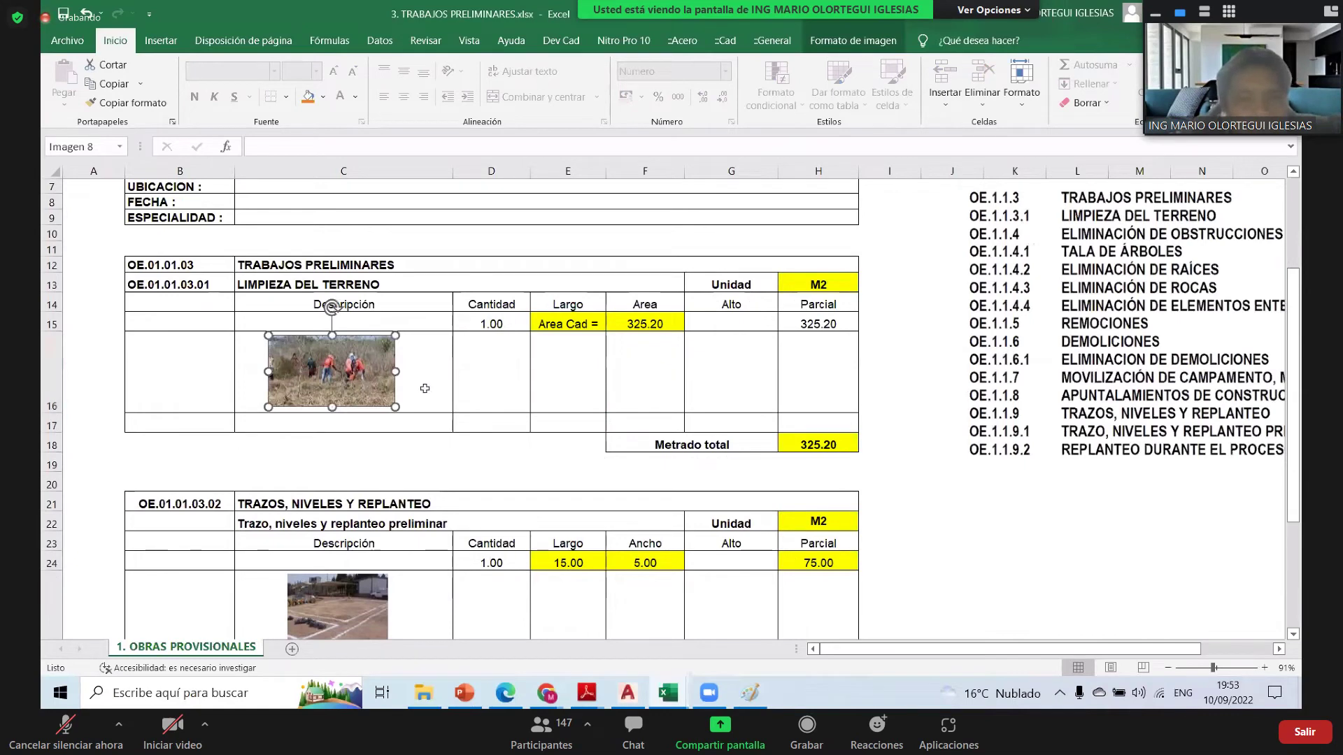
key(Escape)
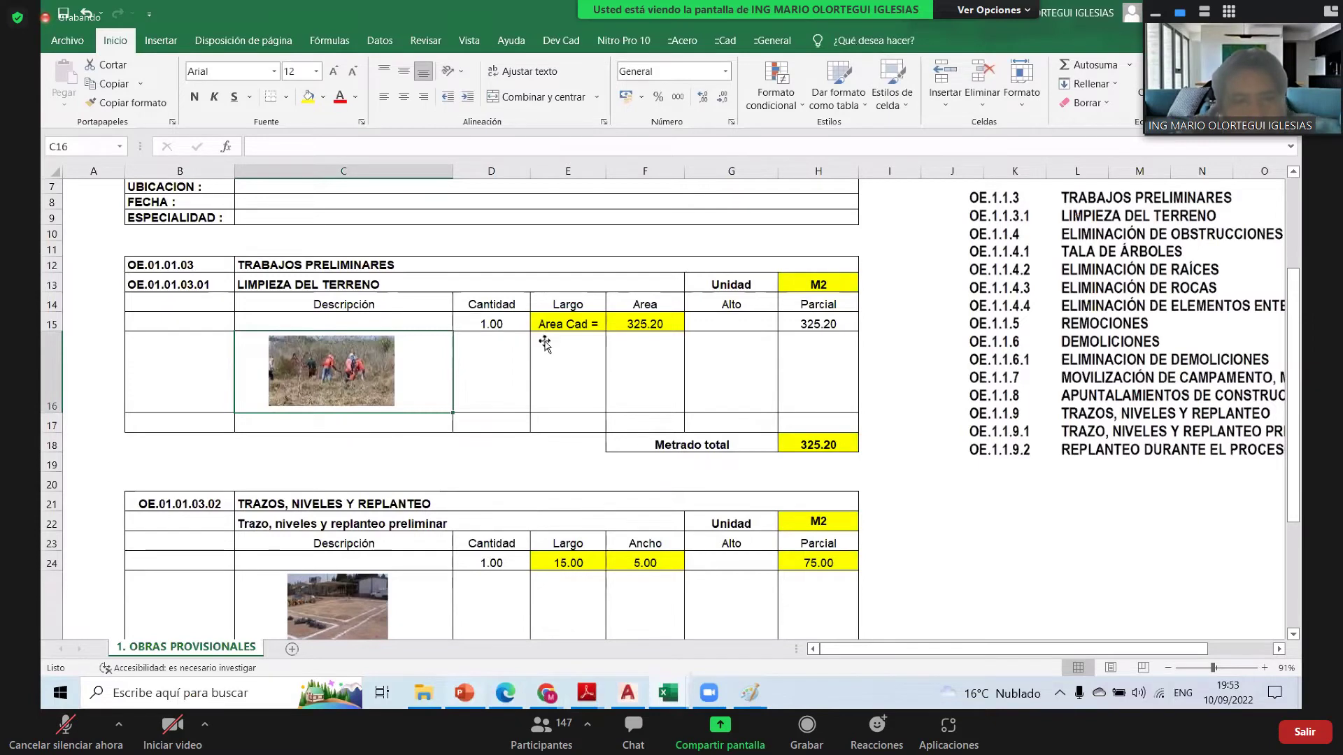
- Review the Trabajos Preliminares slide in PowerPoint and return to the site plan in AutoCAD
key(alt+Tab)
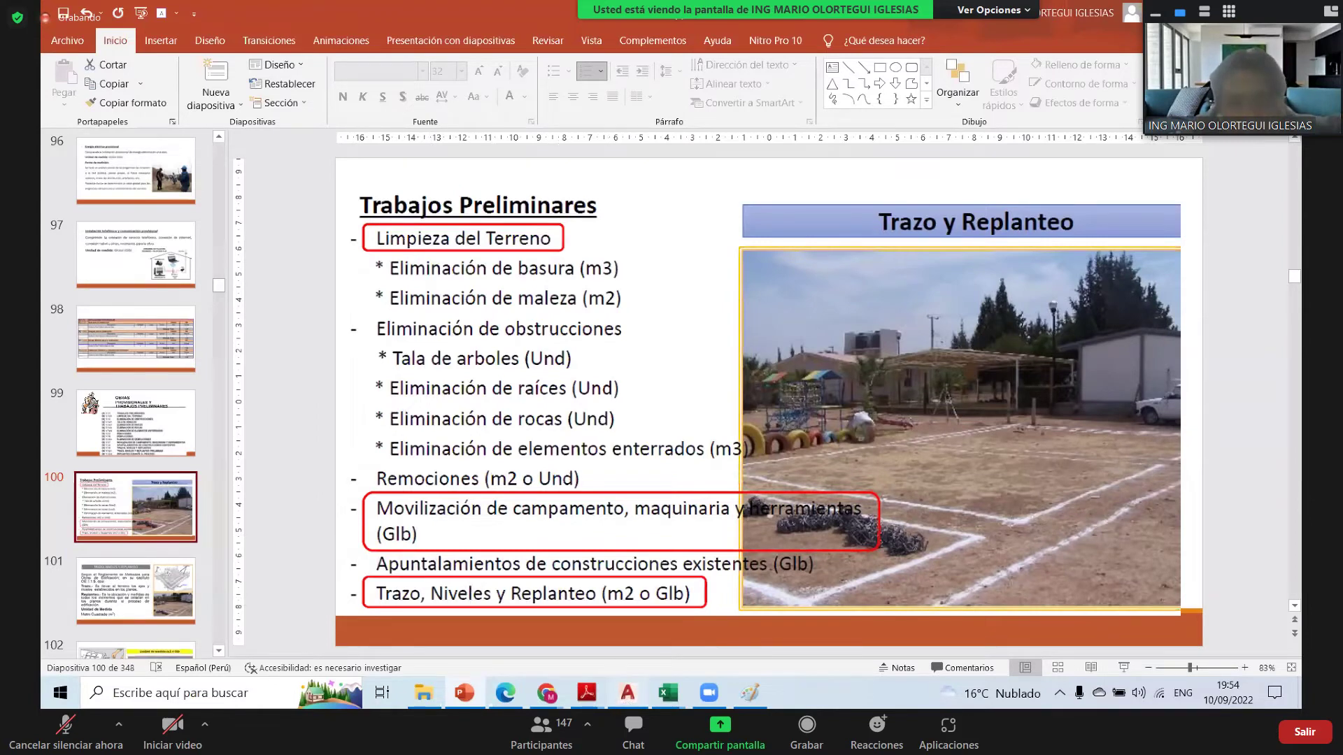
key(alt+Tab)
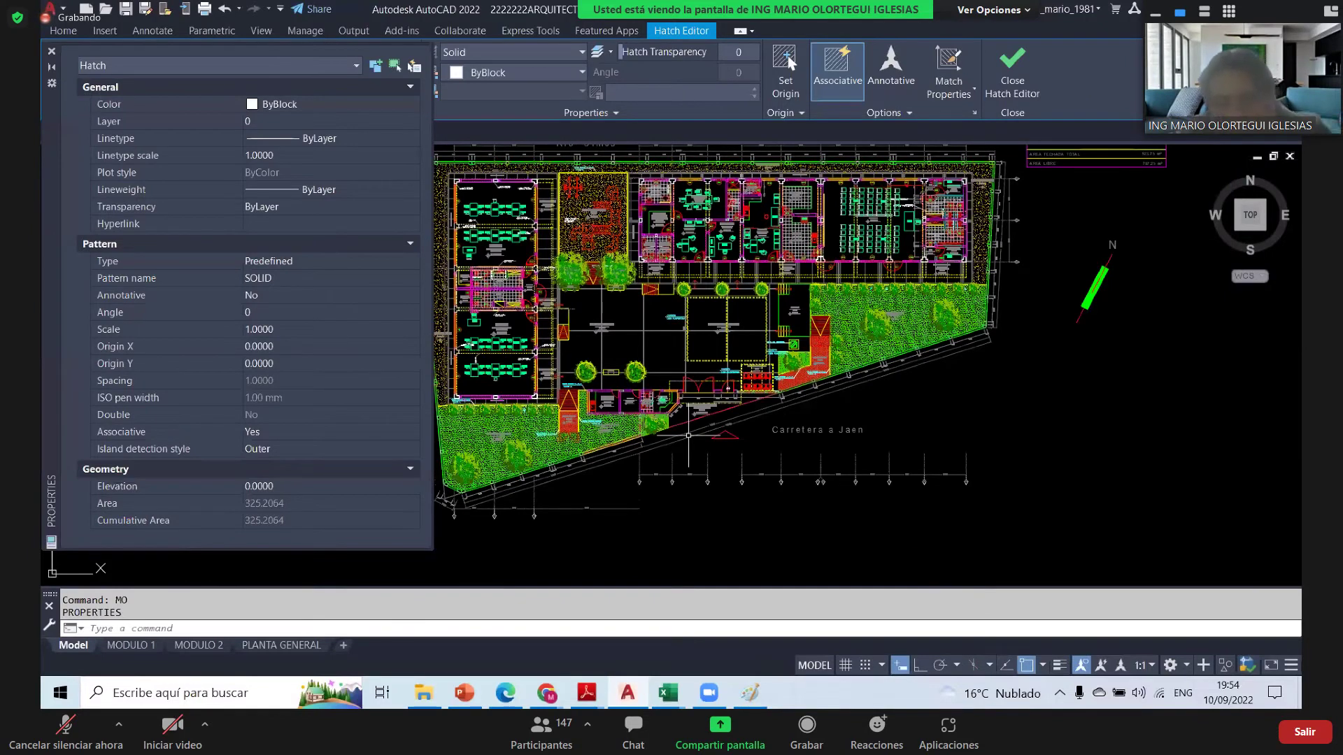
- Start a polyline at the site's lower-right corner and trace the front boundary along Carretera a Jaen to the lower-left corner
key(ctrl+1)
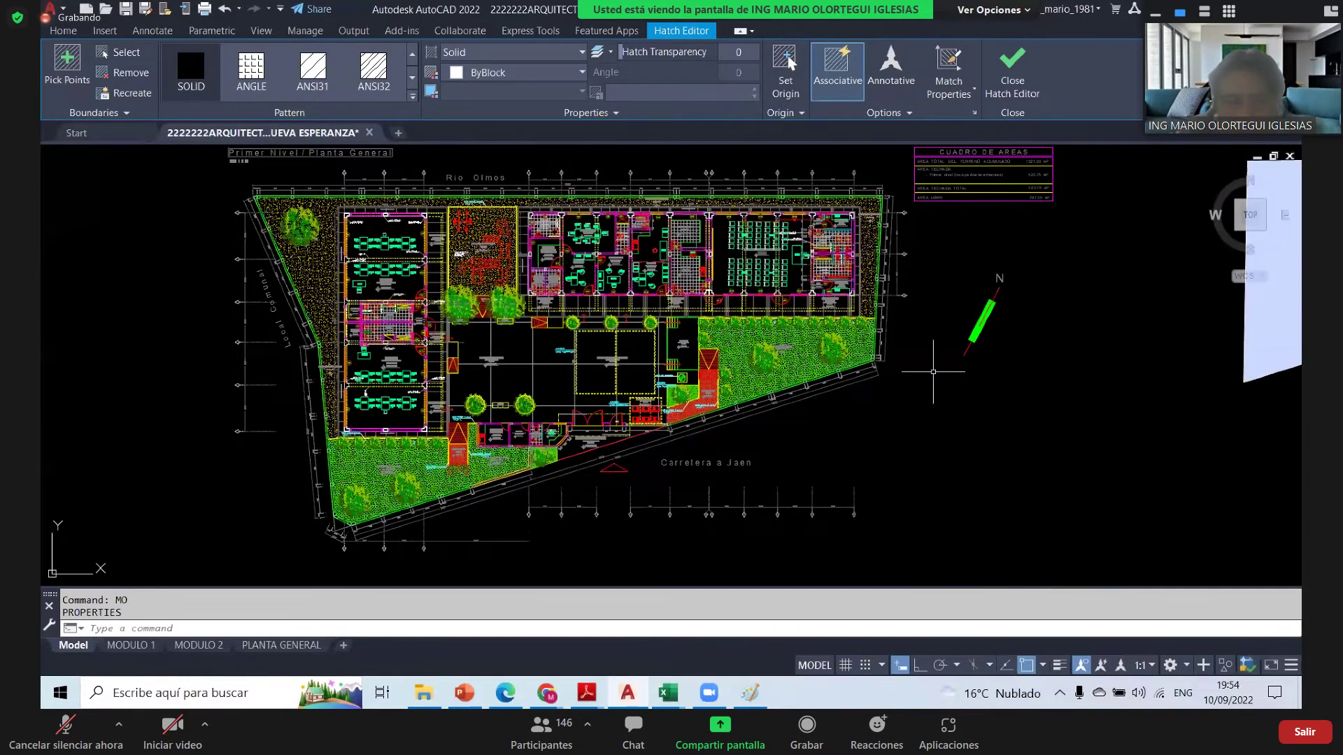
scroll(885, 363, up, 8)
text(pl)
key(Return)
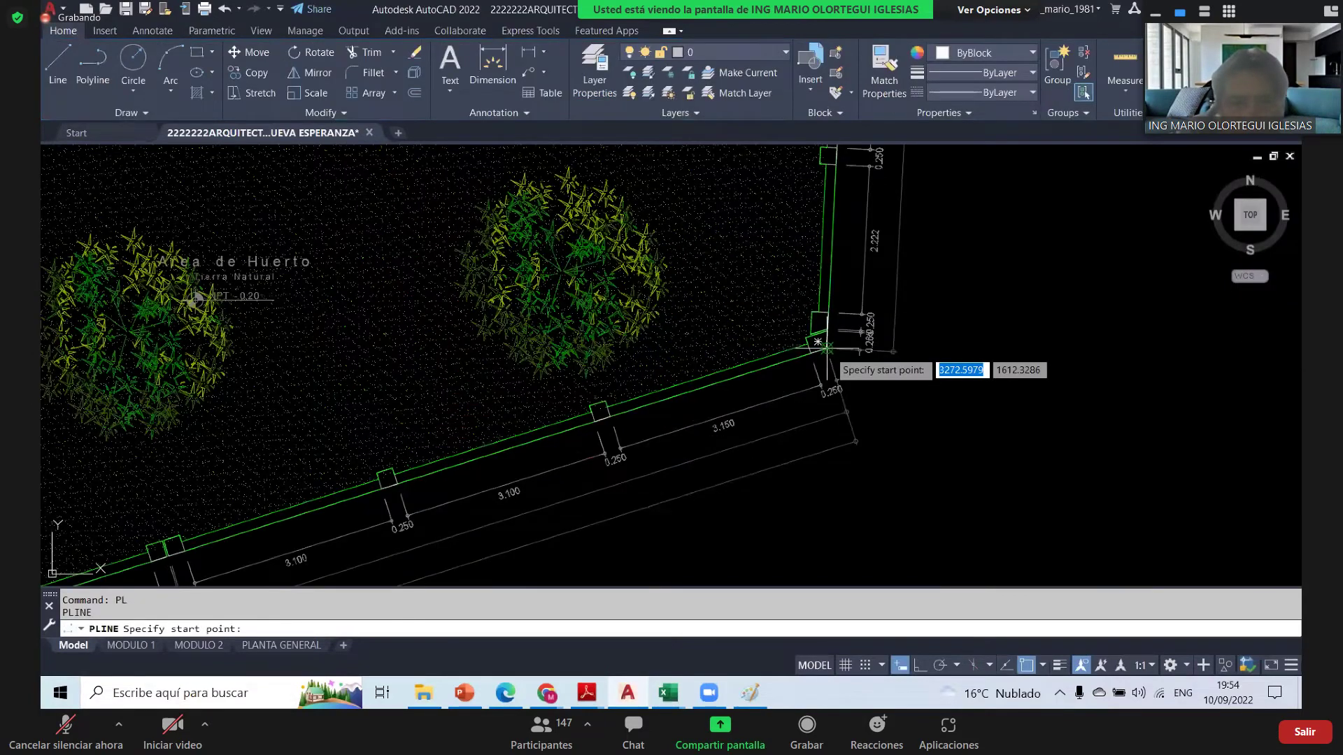
click(826, 348)
scroll(621, 368, up, 6)
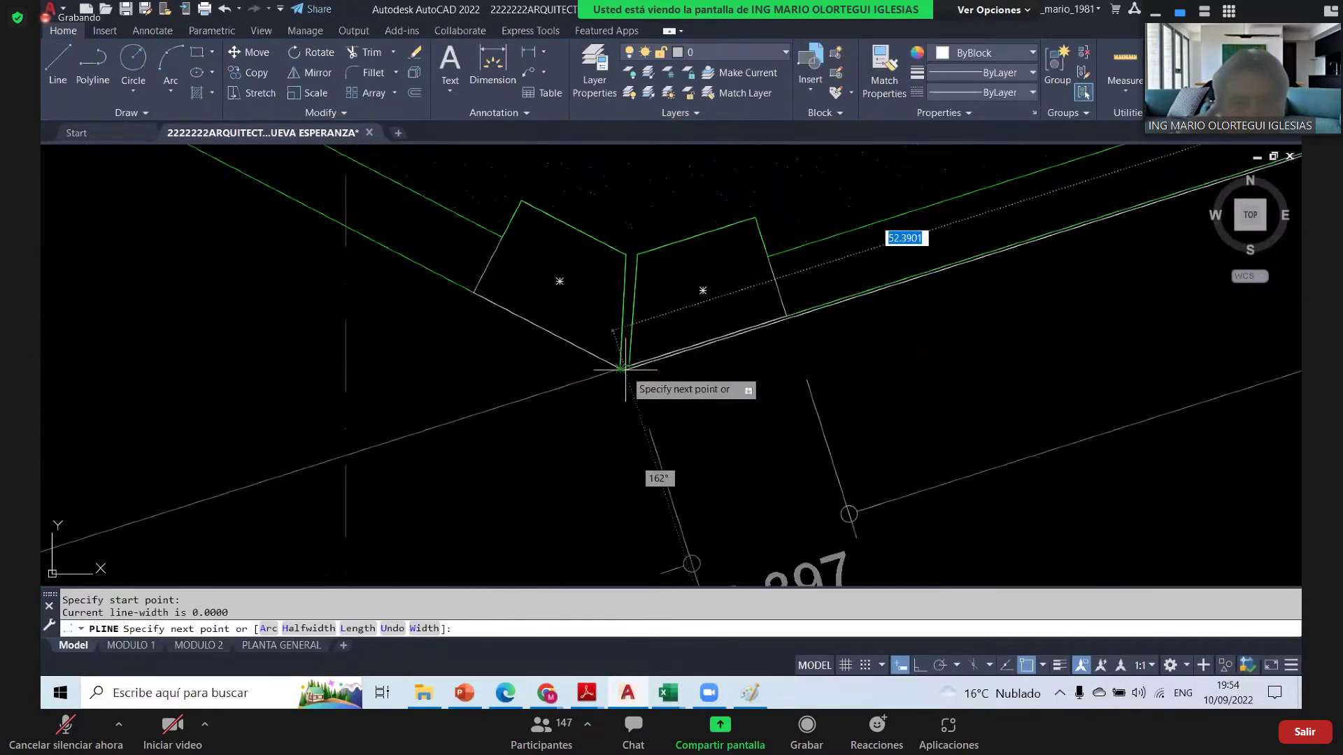
click(621, 367)
- Continue the polyline along the short angled segment at the lower-left corner of the site to the start of the Local Comunal side
scroll(843, 492, down, 4)
scroll(590, 375, up, 5)
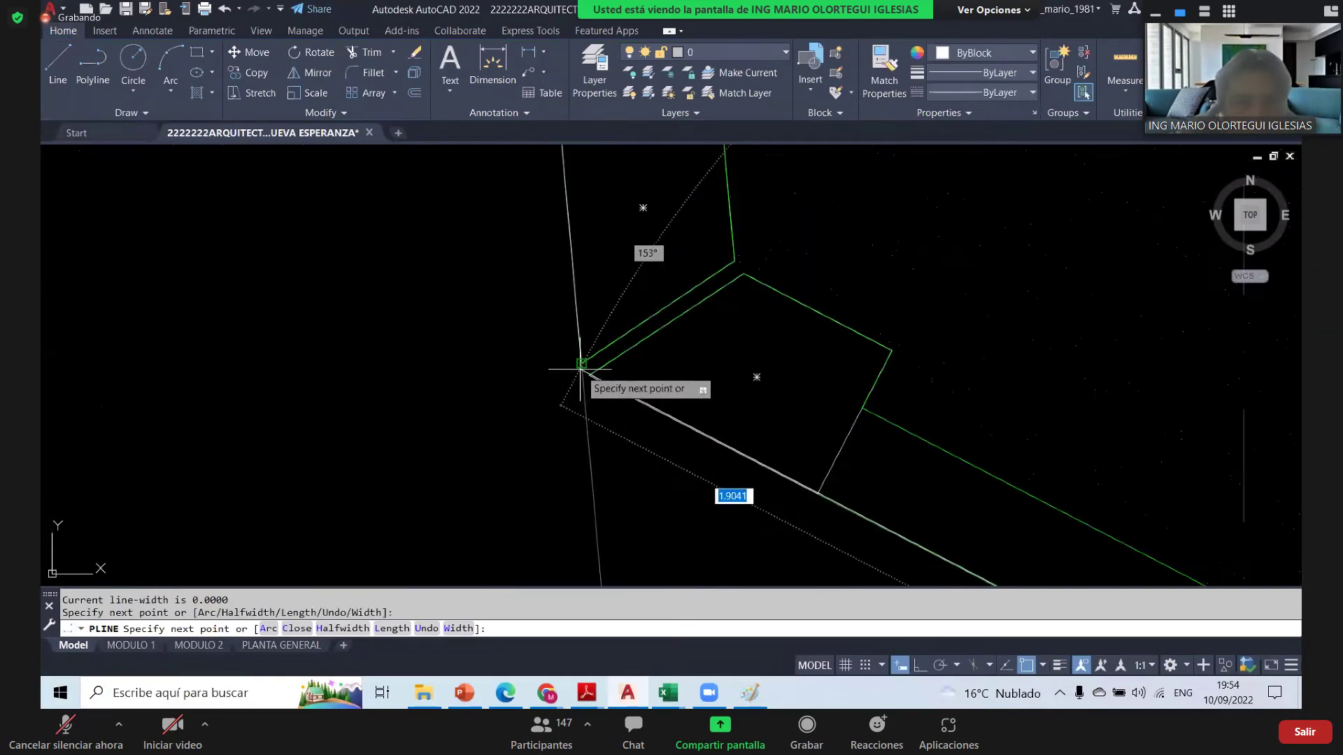
scroll(583, 370, up, 2)
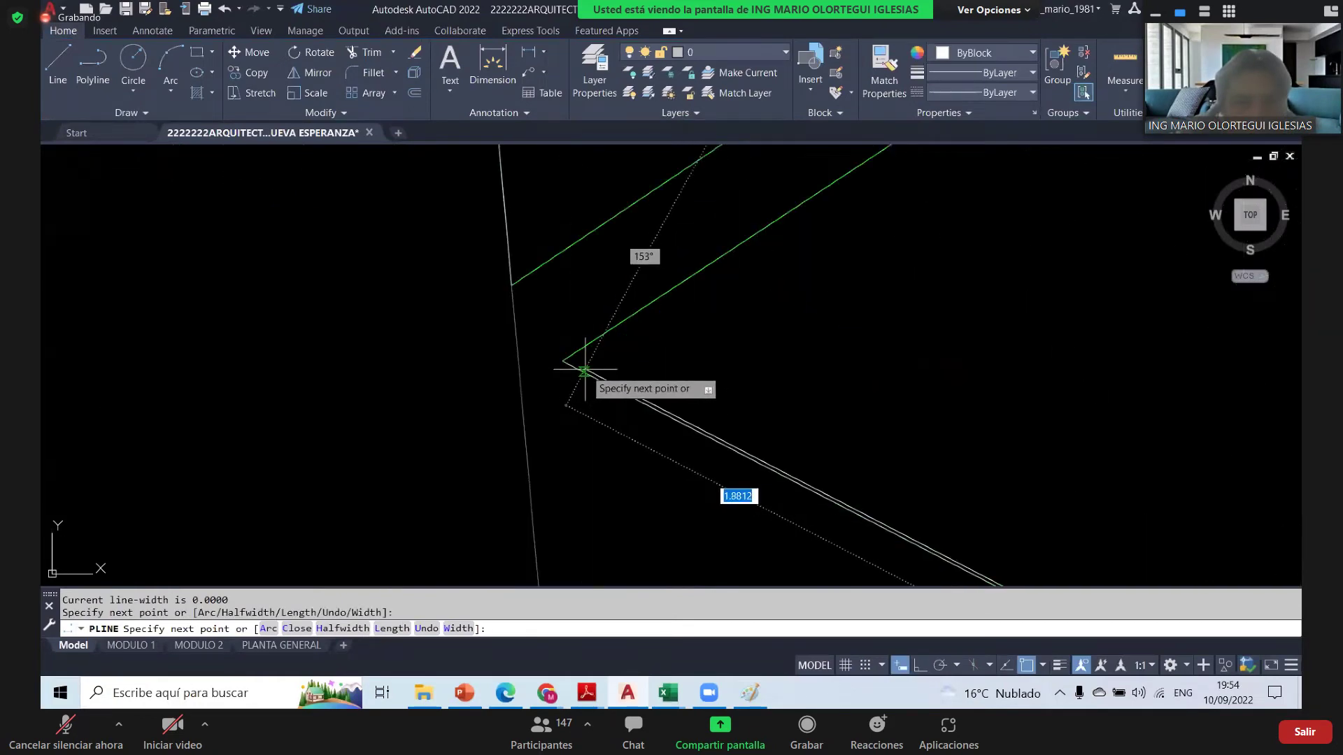
click(516, 339)
scroll(594, 465, down, 3)
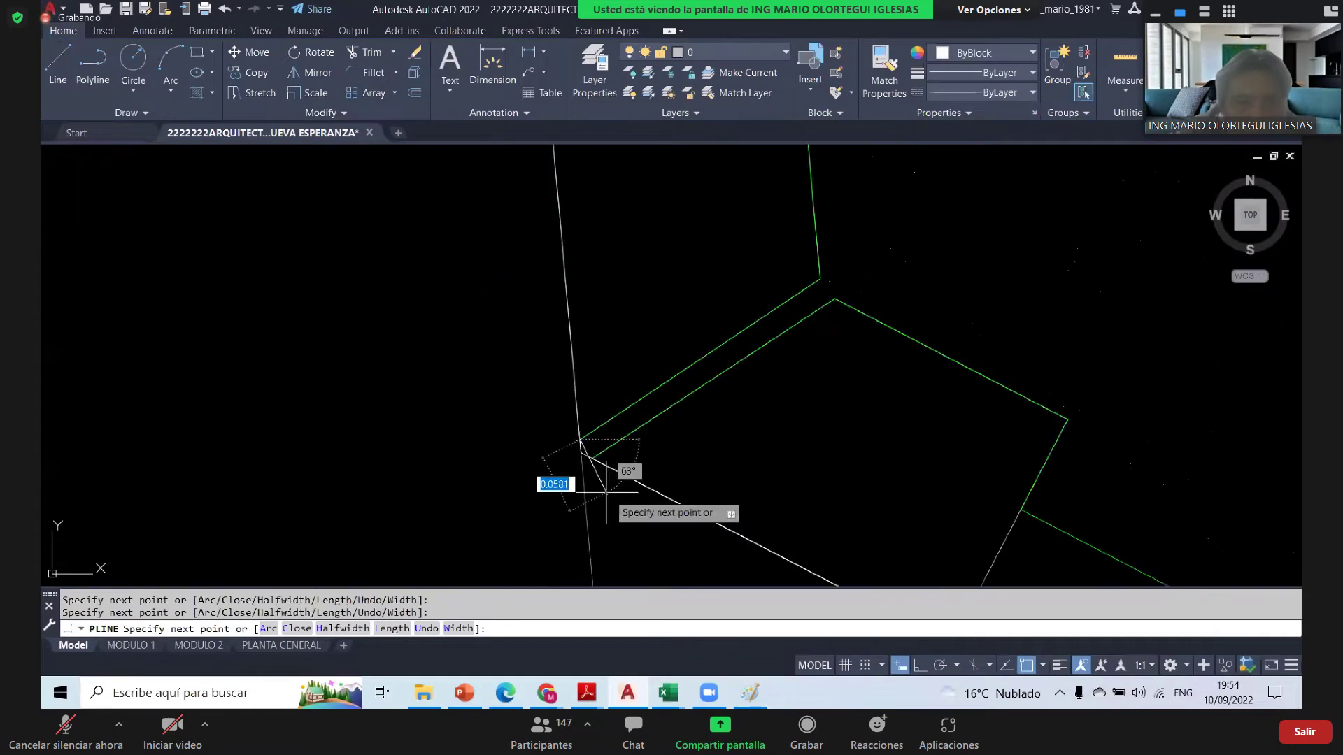
scroll(612, 498, down, 3)
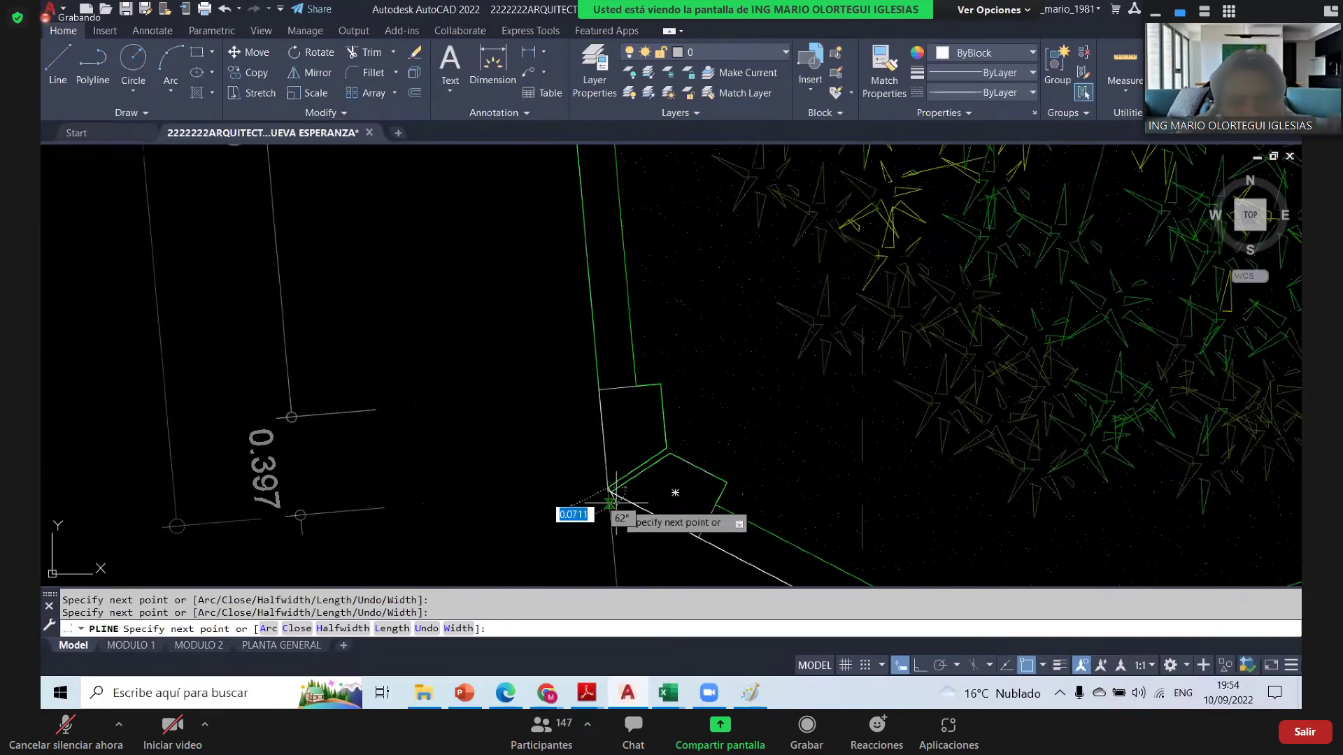
- Trace the boundary along the Local Comunal side through its bend up to the corner with the Rio Olmos side
scroll(614, 499, down, 3)
scroll(619, 494, up, 5)
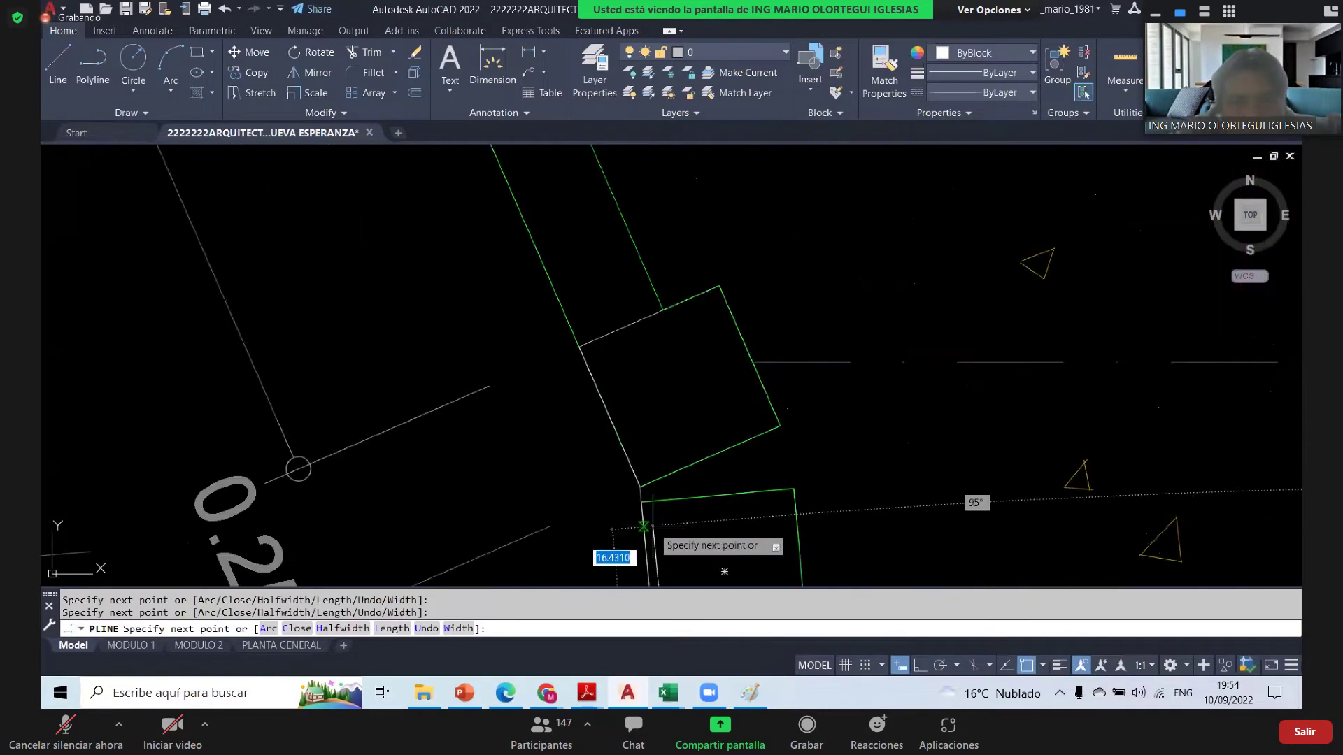
scroll(643, 526, up, 5)
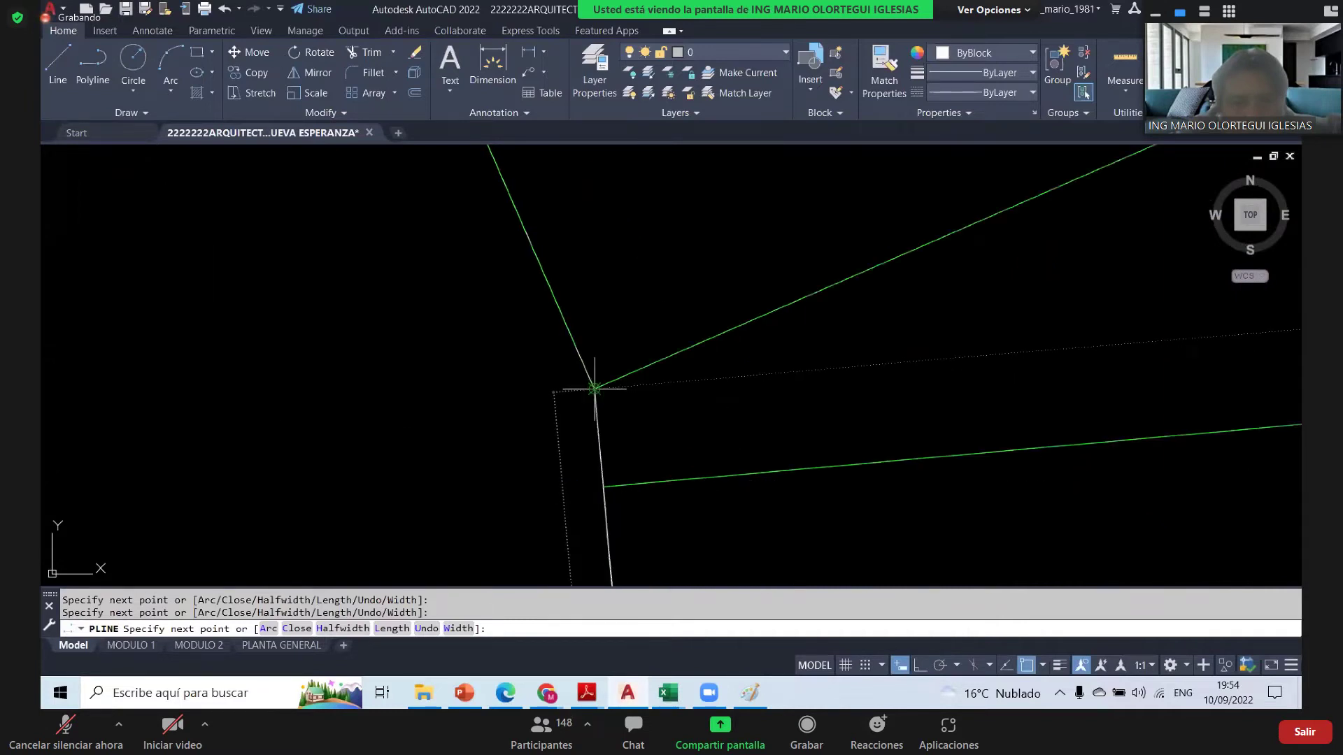
scroll(759, 520, down, 2)
scroll(759, 519, down, 2)
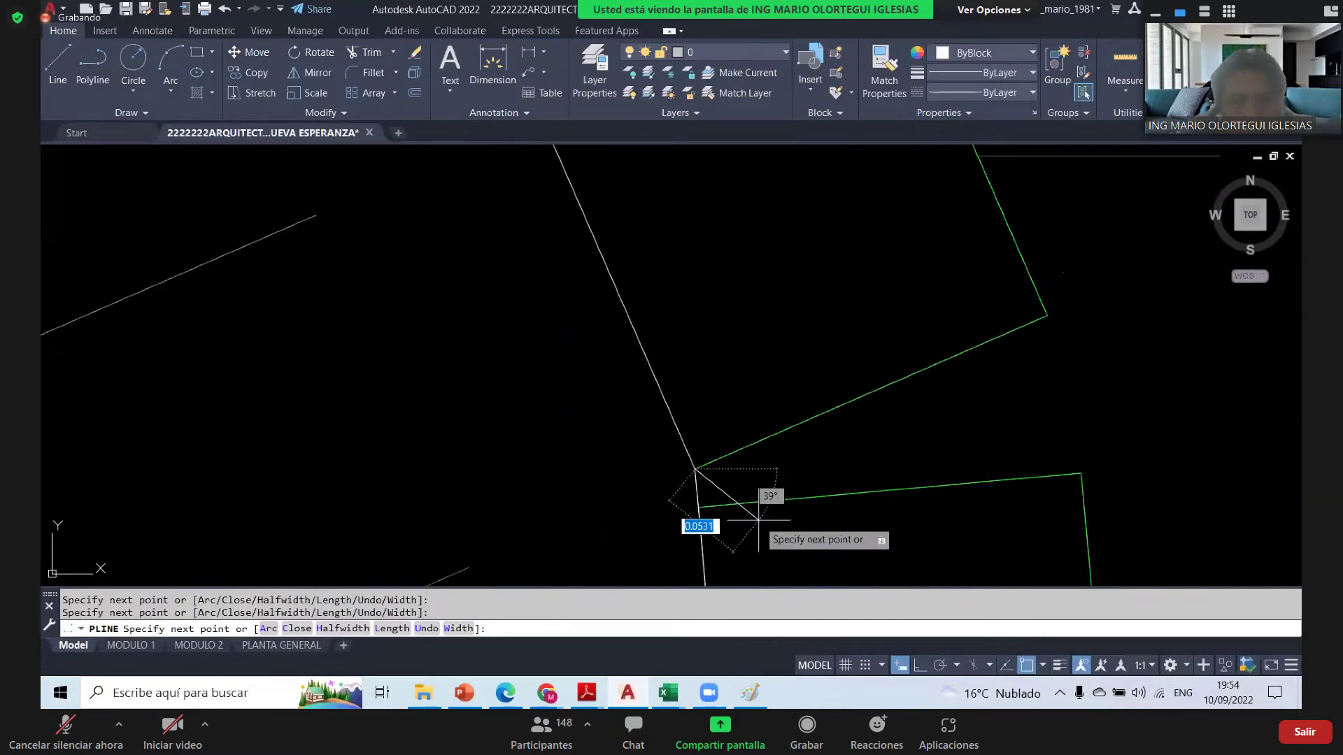
scroll(759, 520, down, 5)
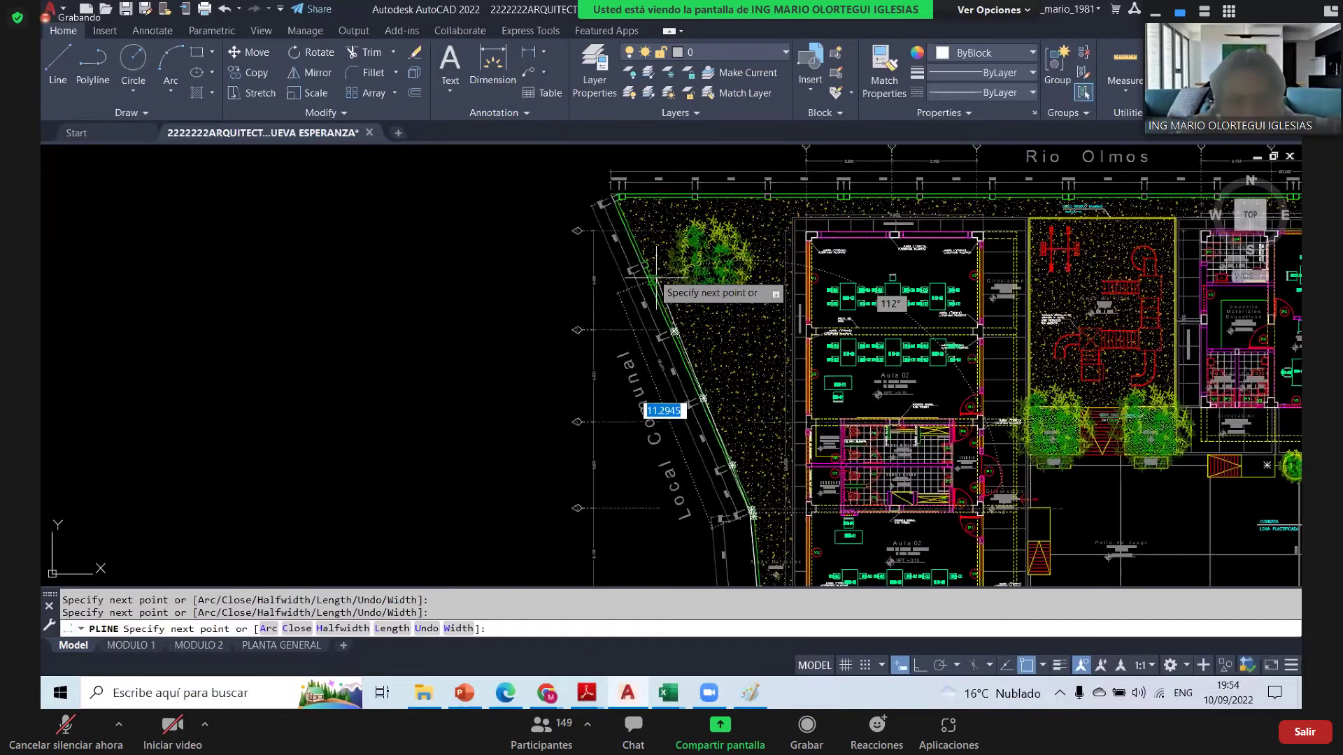
scroll(657, 276, up, 5)
scroll(695, 354, down, 1)
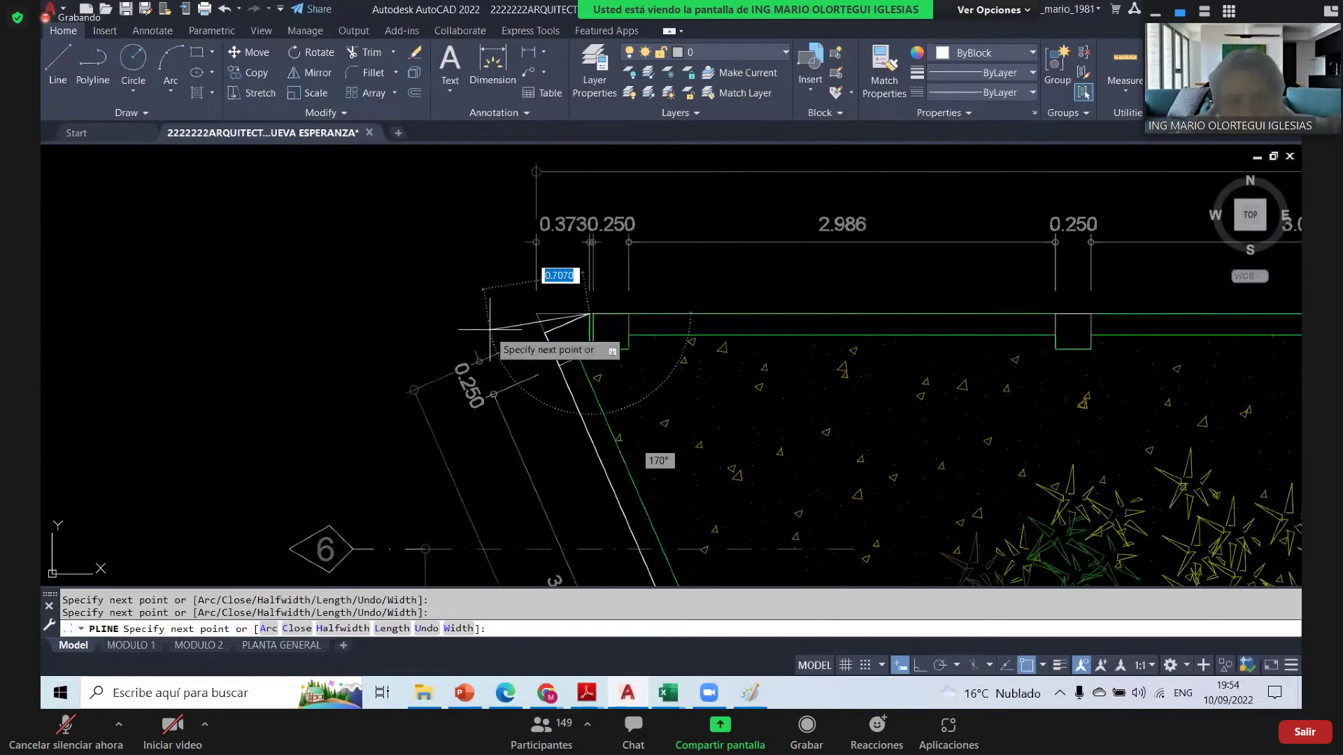
- Trace the boundary along the Rio Olmos side to the site's upper-right corner
scroll(489, 329, down, 5)
scroll(628, 327, up, 8)
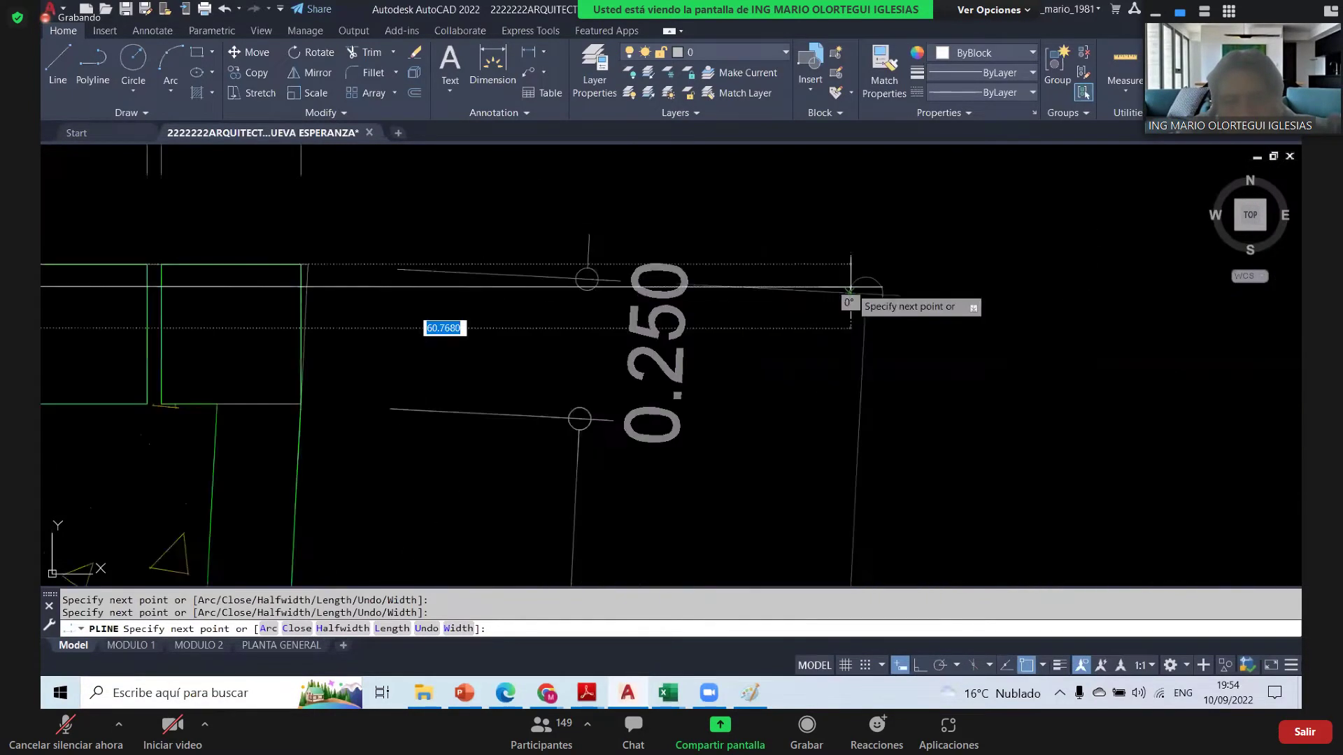
scroll(628, 327, down, 4)
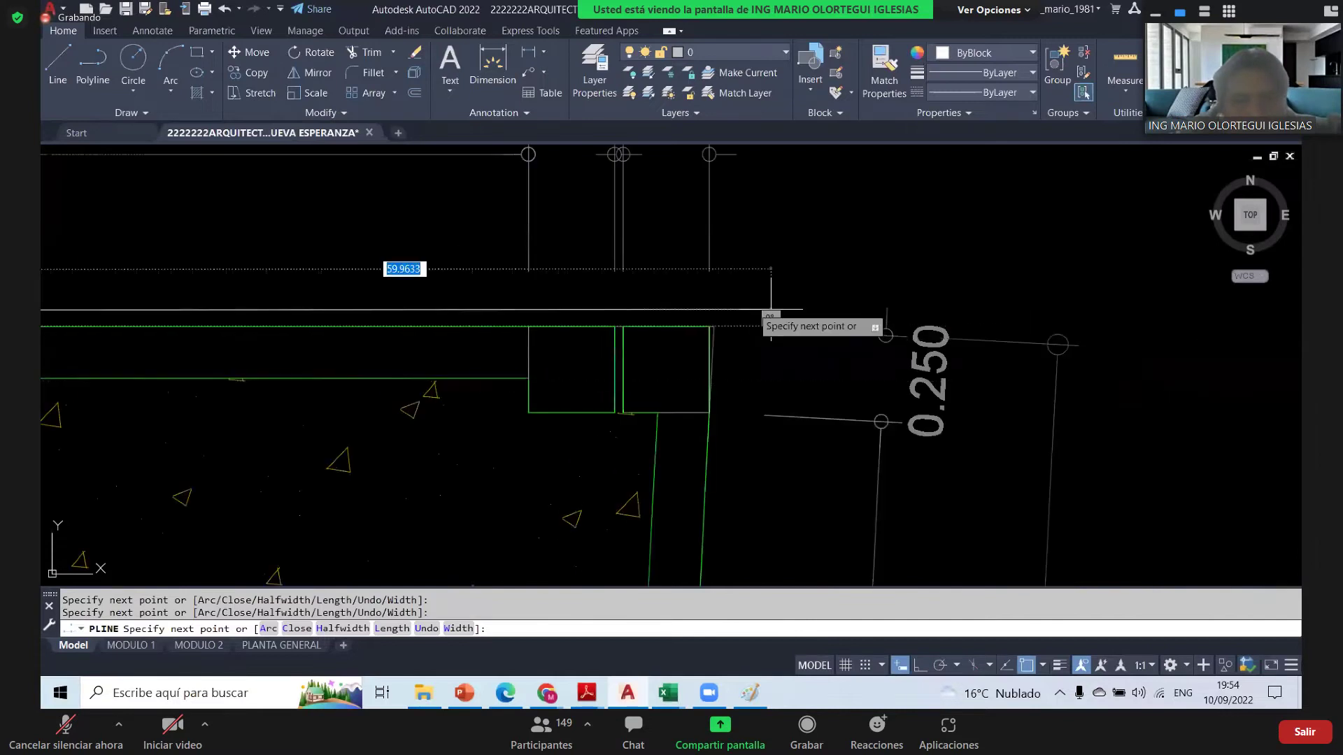
scroll(713, 311, up, 2)
scroll(651, 310, down, 3)
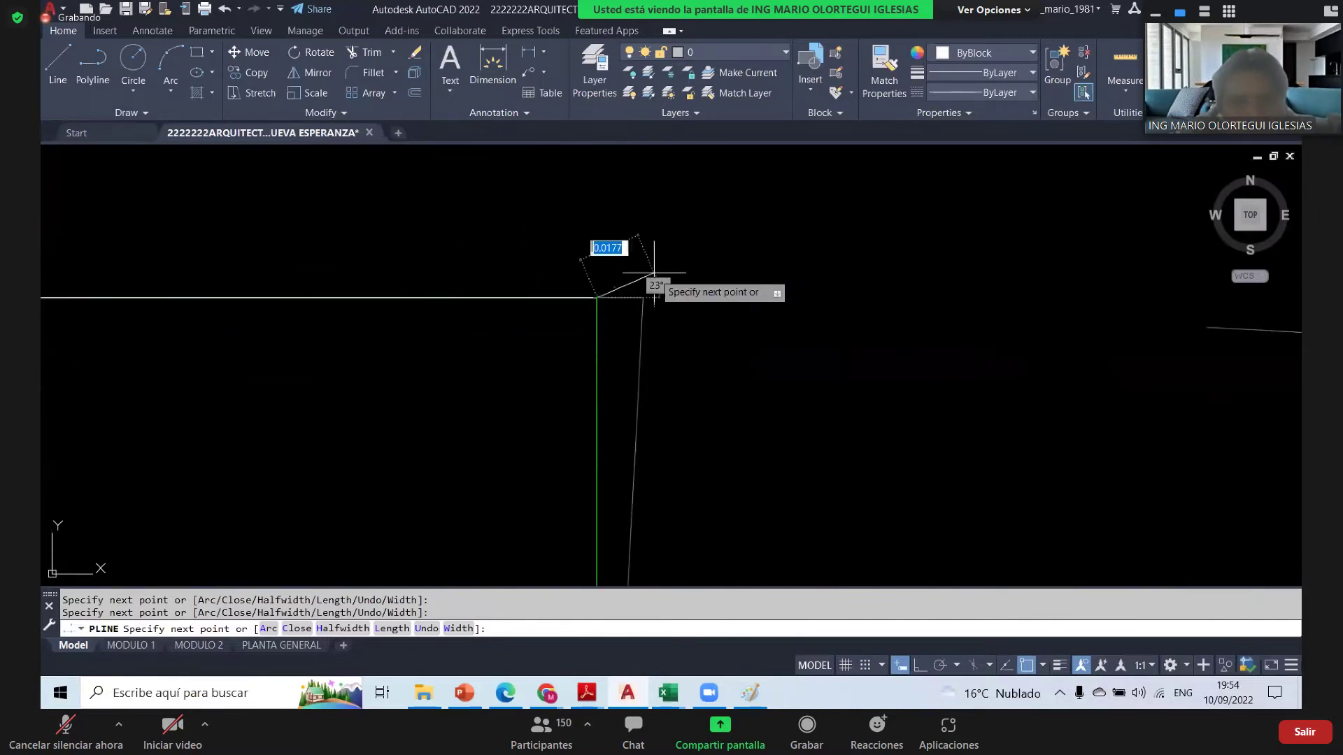
scroll(649, 359, up, 3)
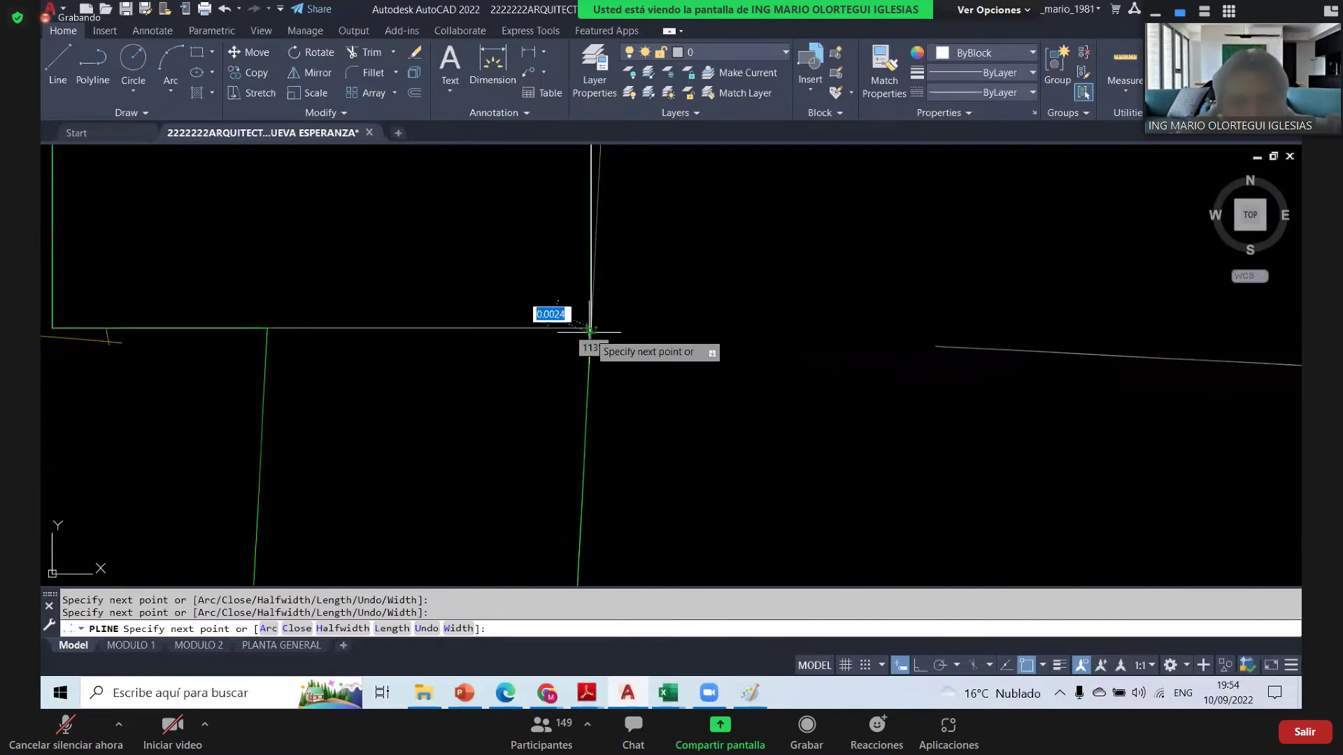
- Trace the remaining side boundary back to the polyline's starting corner and finish the perimeter outline
scroll(805, 210, down, 5)
scroll(791, 203, down, 3)
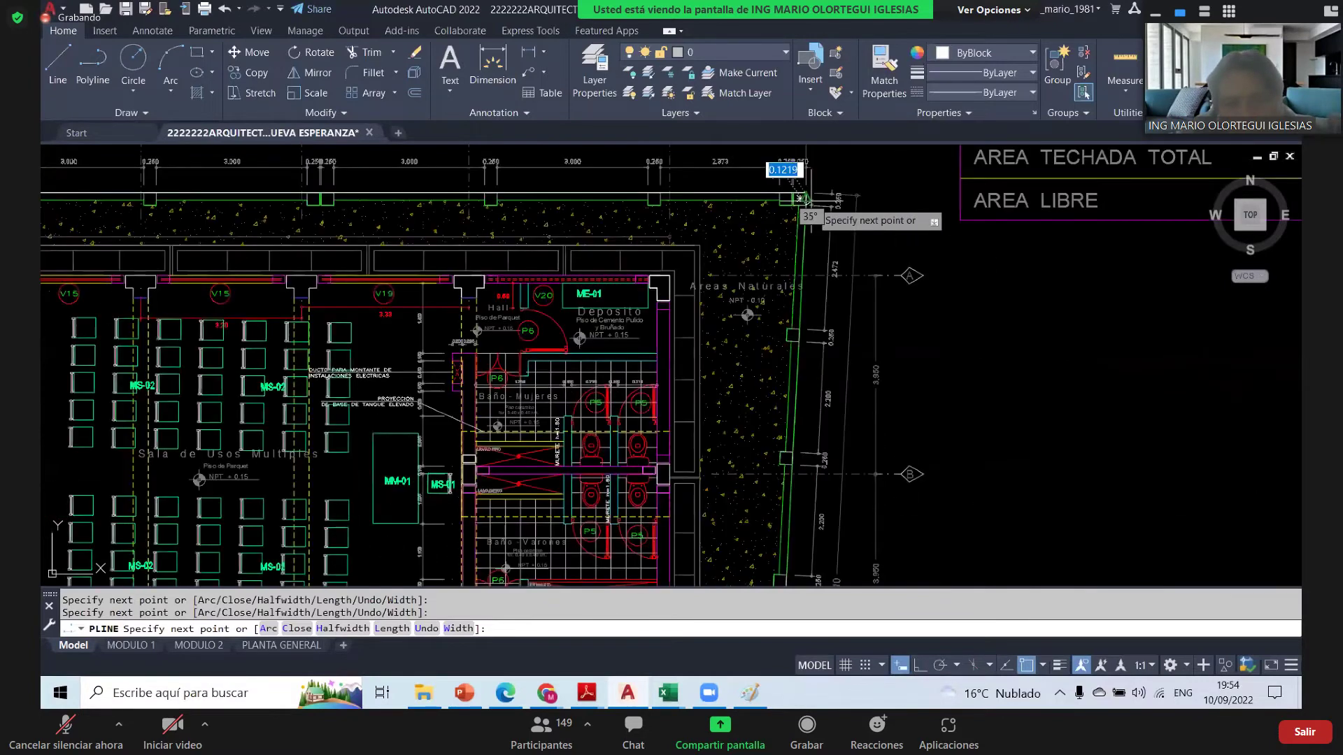
scroll(800, 199, up, 6)
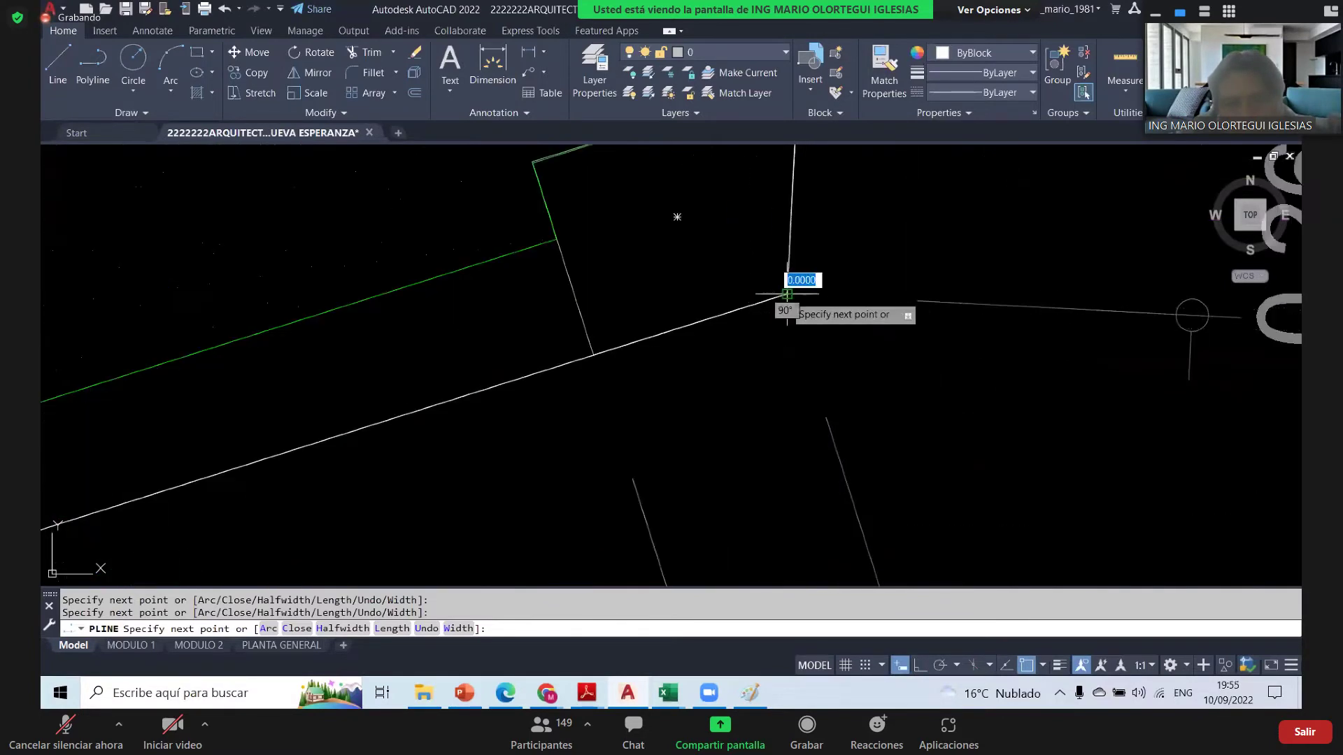
key(Escape)
- Move the site perimeter polyline into the empty space outside the PLANTA GENERAL frame
click(768, 305)
text(M)
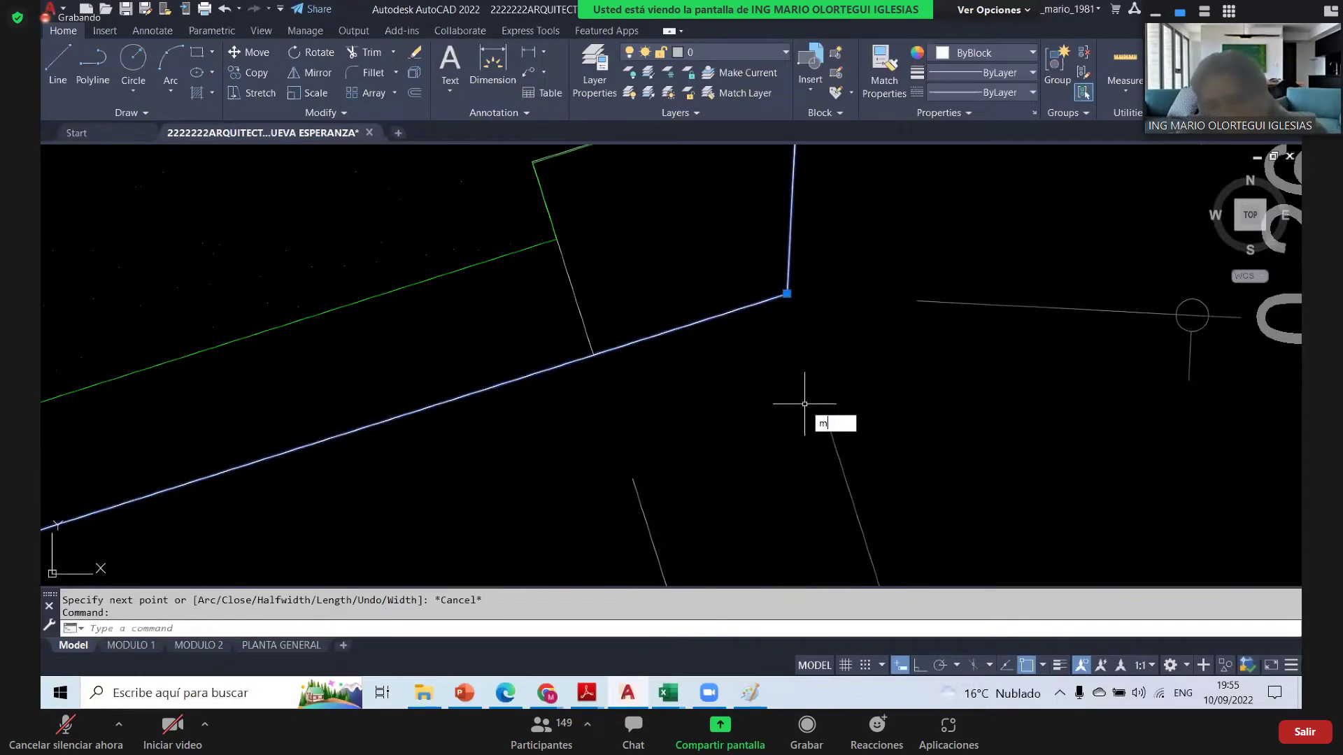
key(Return)
scroll(868, 392, down, 2)
scroll(874, 383, down, 2)
click(918, 369)
scroll(918, 369, down, 6)
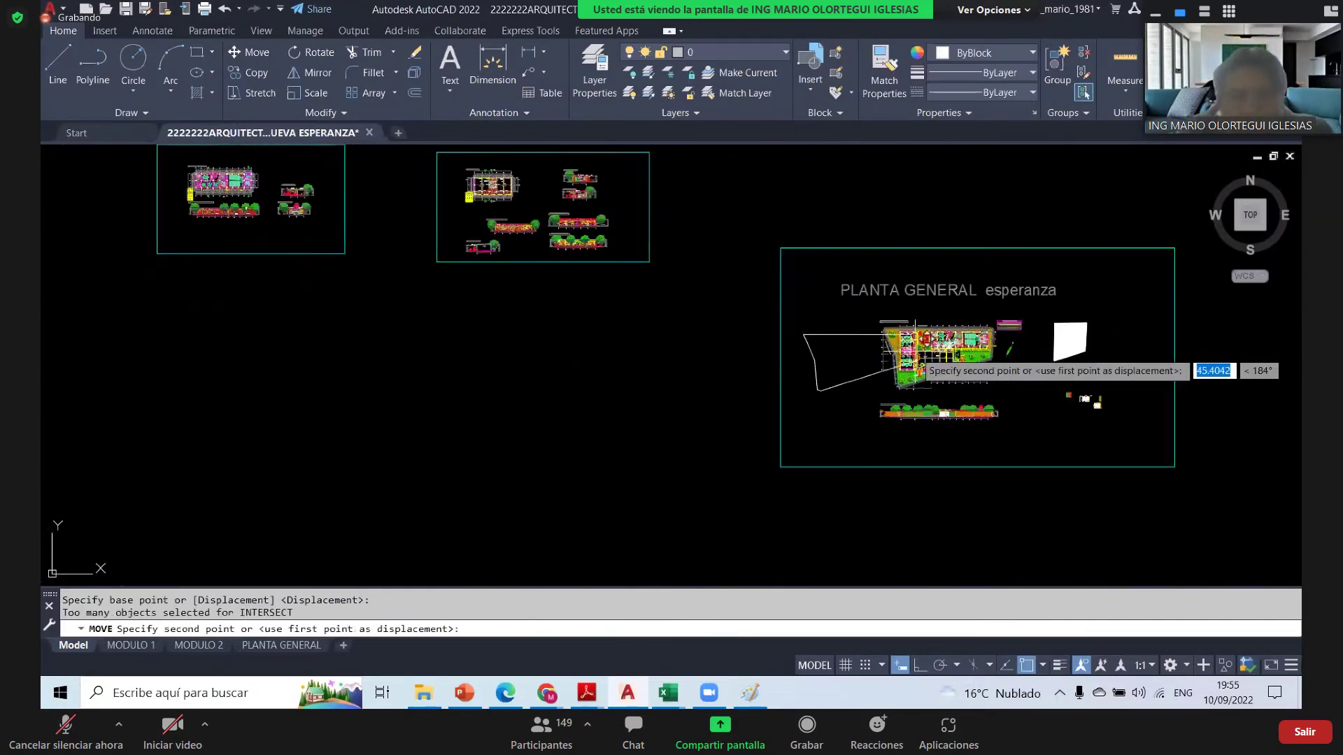
key(Escape)
- Hatch the interior of the moved site perimeter outline
scroll(731, 387, up, 8)
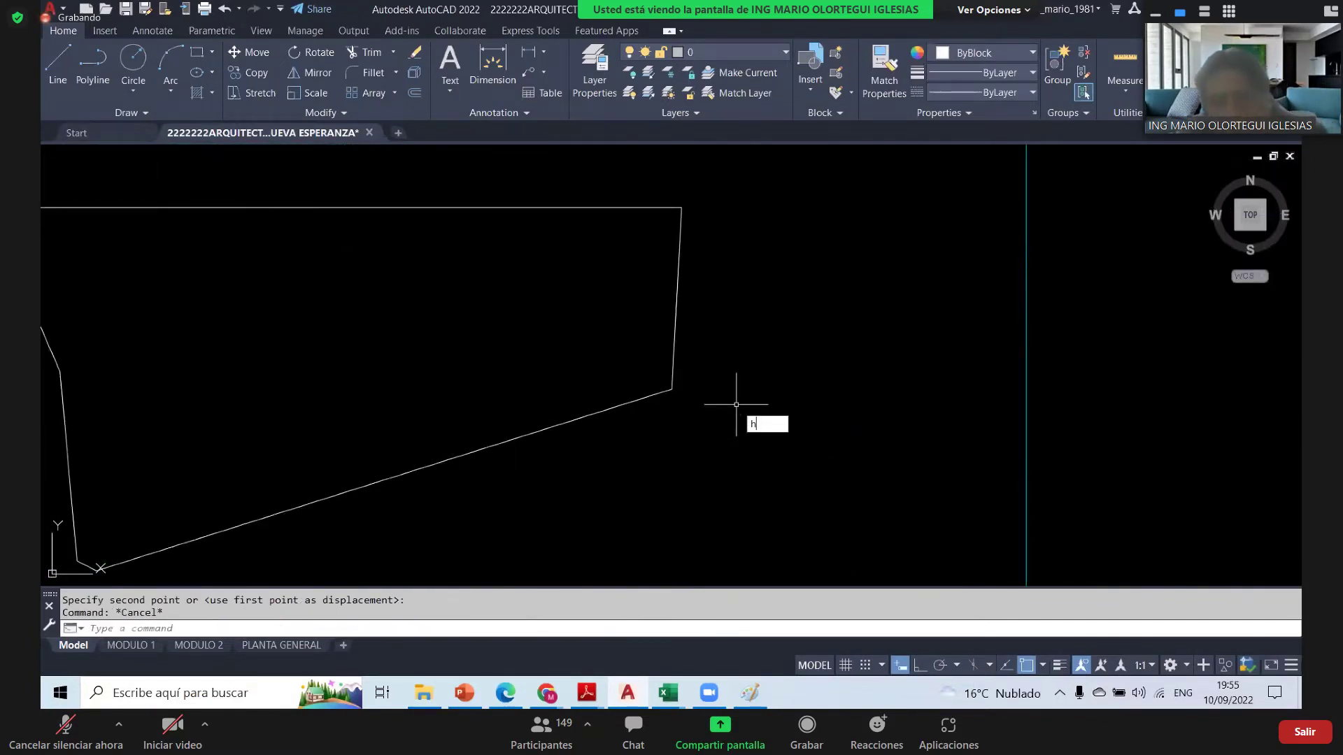
text(h)
key(Return)
scroll(438, 324, down, 2)
click(545, 316)
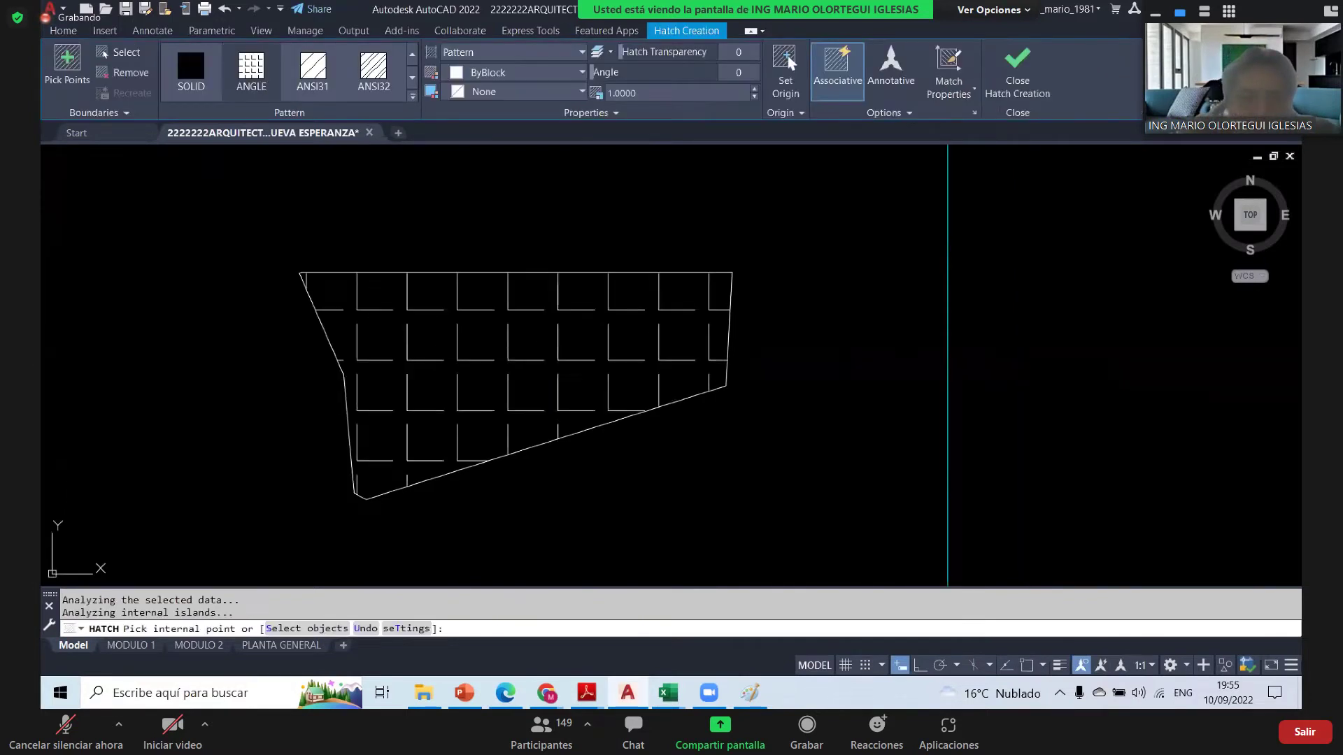
key(Escape)
- Change the perimeter hatch to the SOLID pattern and display its properties to read the area
click(558, 308)
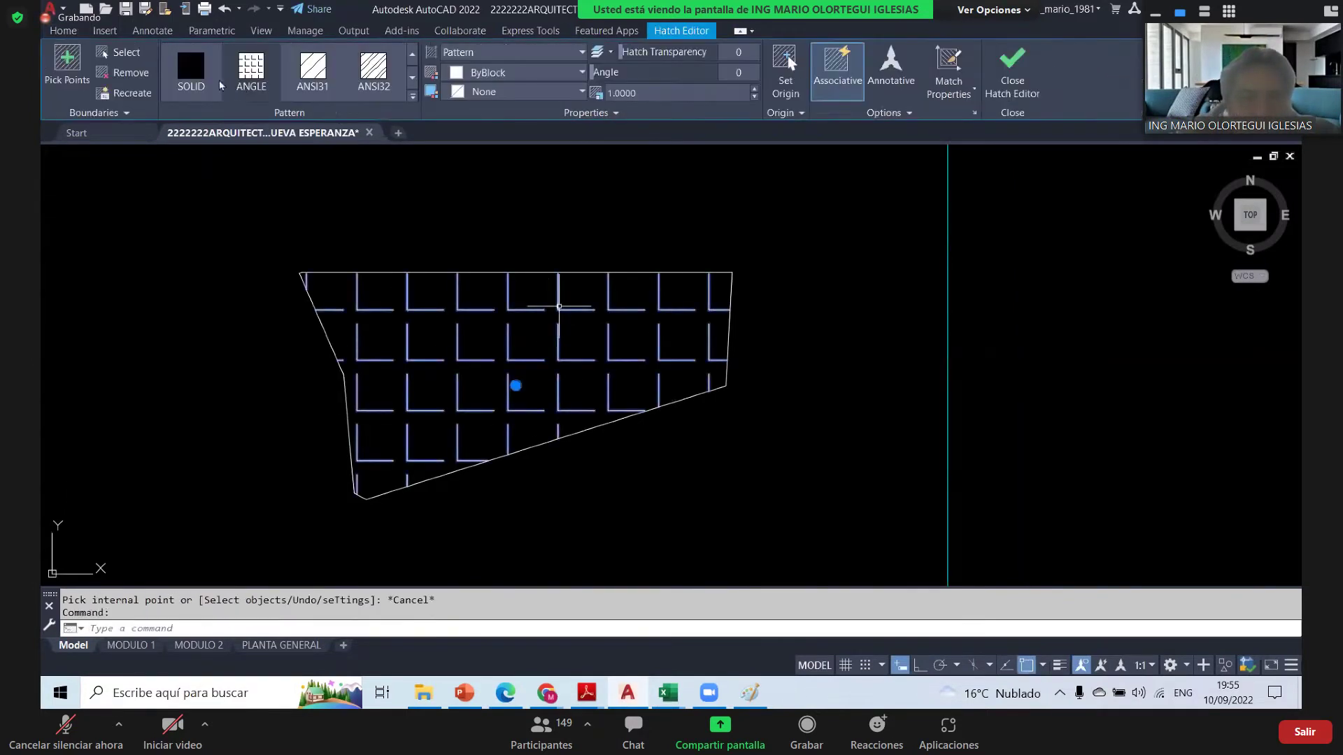
click(191, 70)
scroll(868, 446, down, 4)
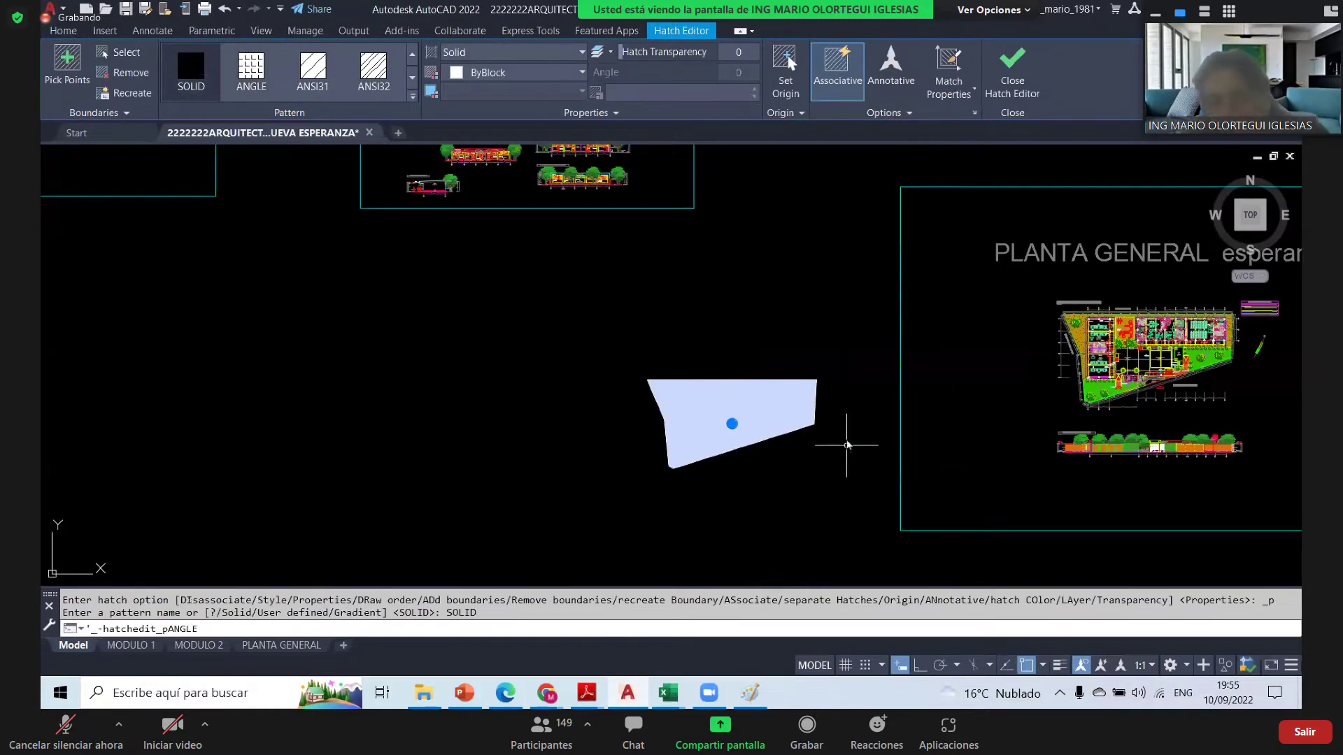
text(MO)
key(Return)
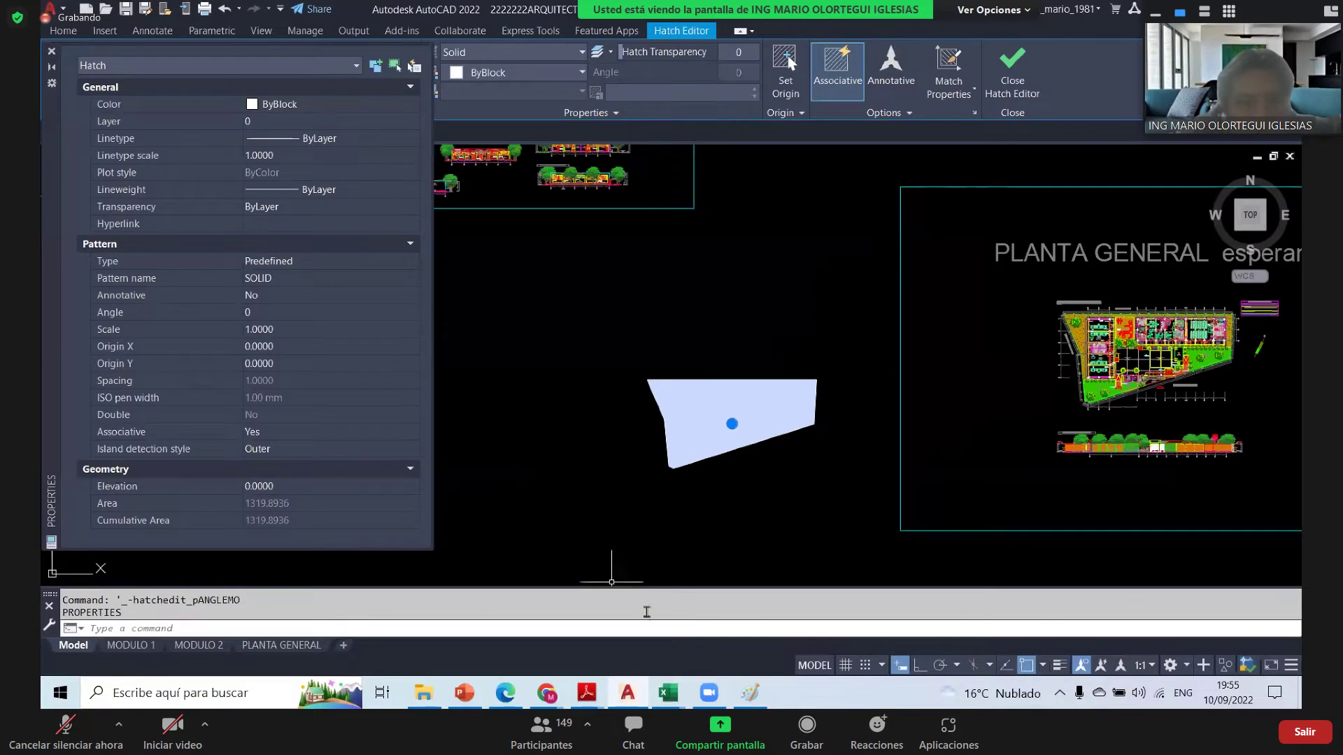
- Switch to the OBRAS PROVISIONALES workbook in Excel and enter 1319.89 in cell F24 of TRAZOS, NIVELES Y REPLANTEO
click(674, 698)
mouse_move(669, 693)
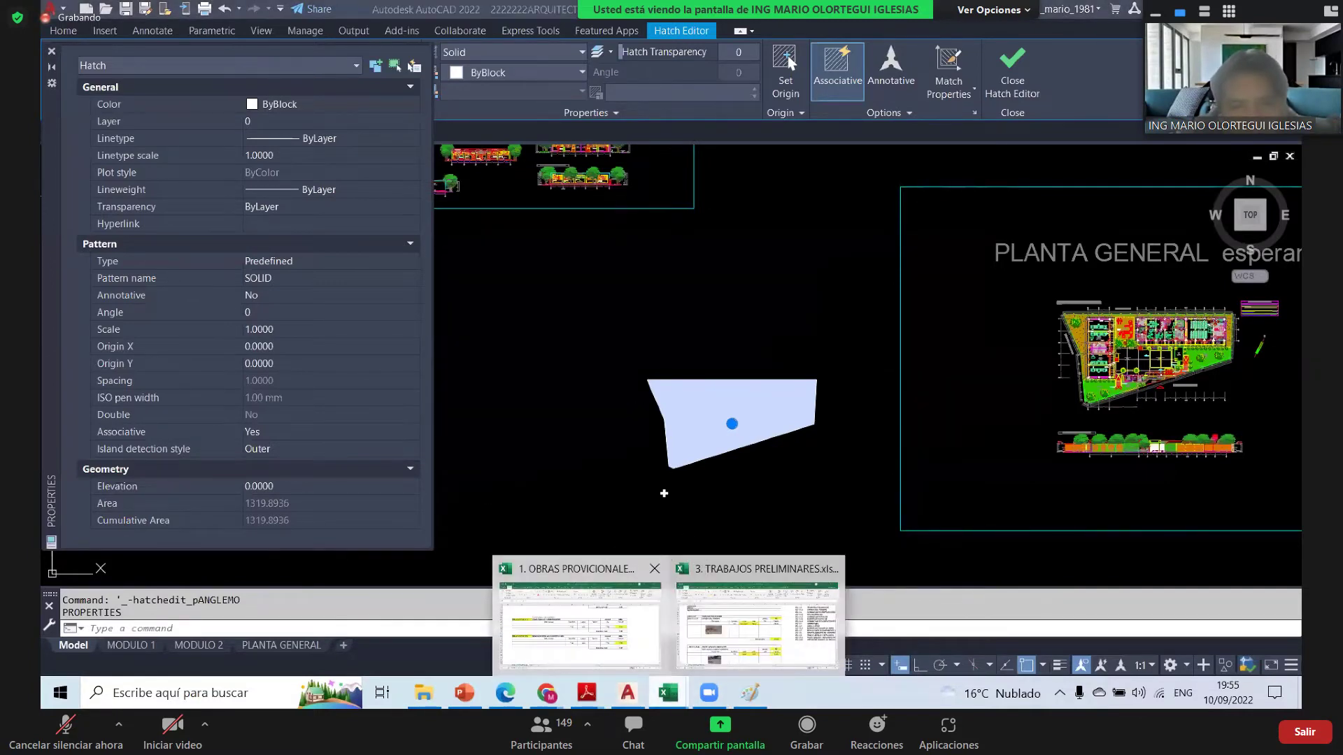
click(580, 619)
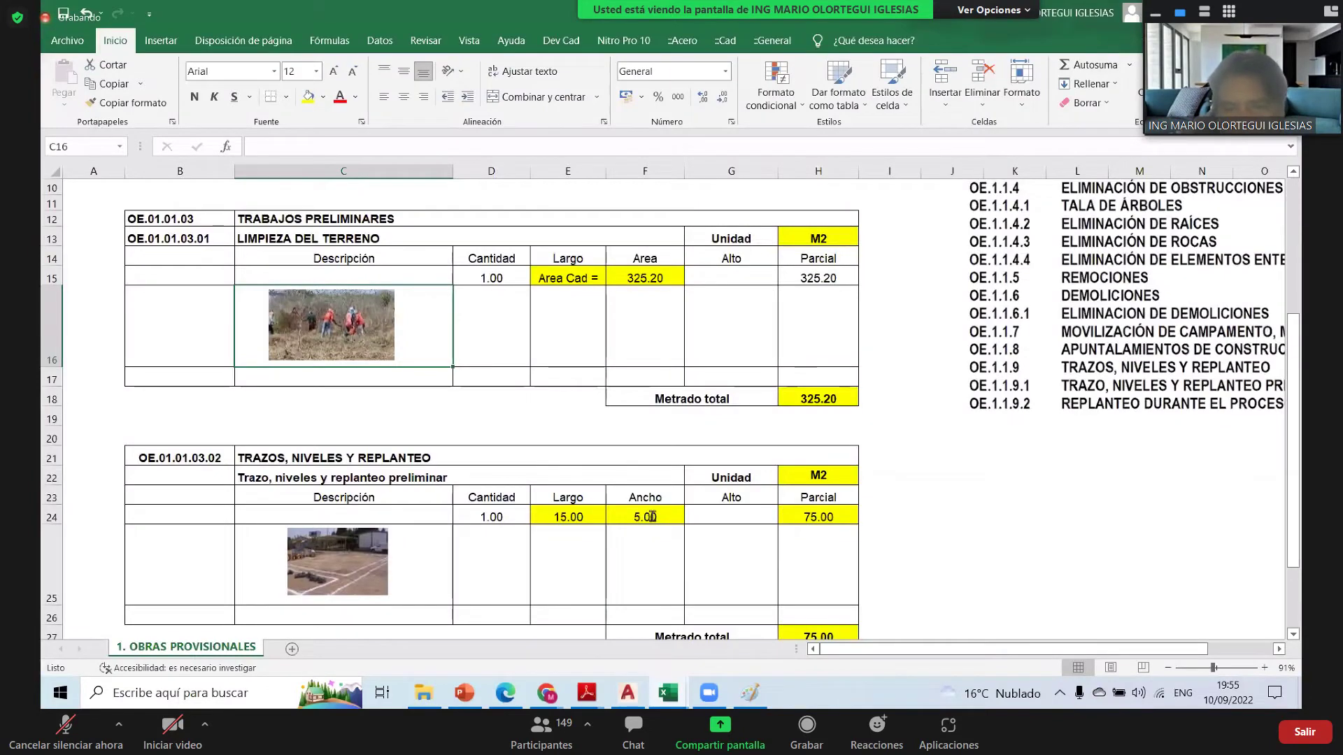
text(.89)
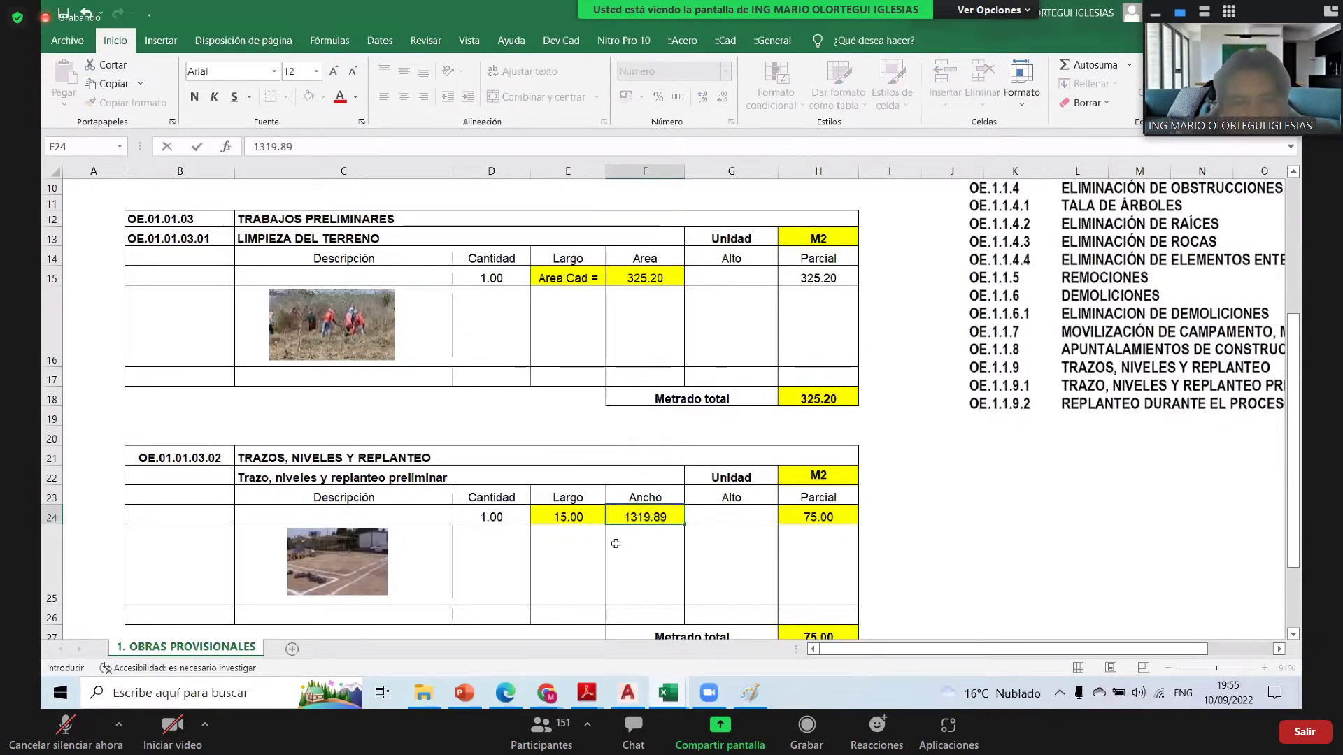
key(Return)
- Copy the quantity and "Area Cad =" label from D15:E15 into D24:E24
click(498, 280)
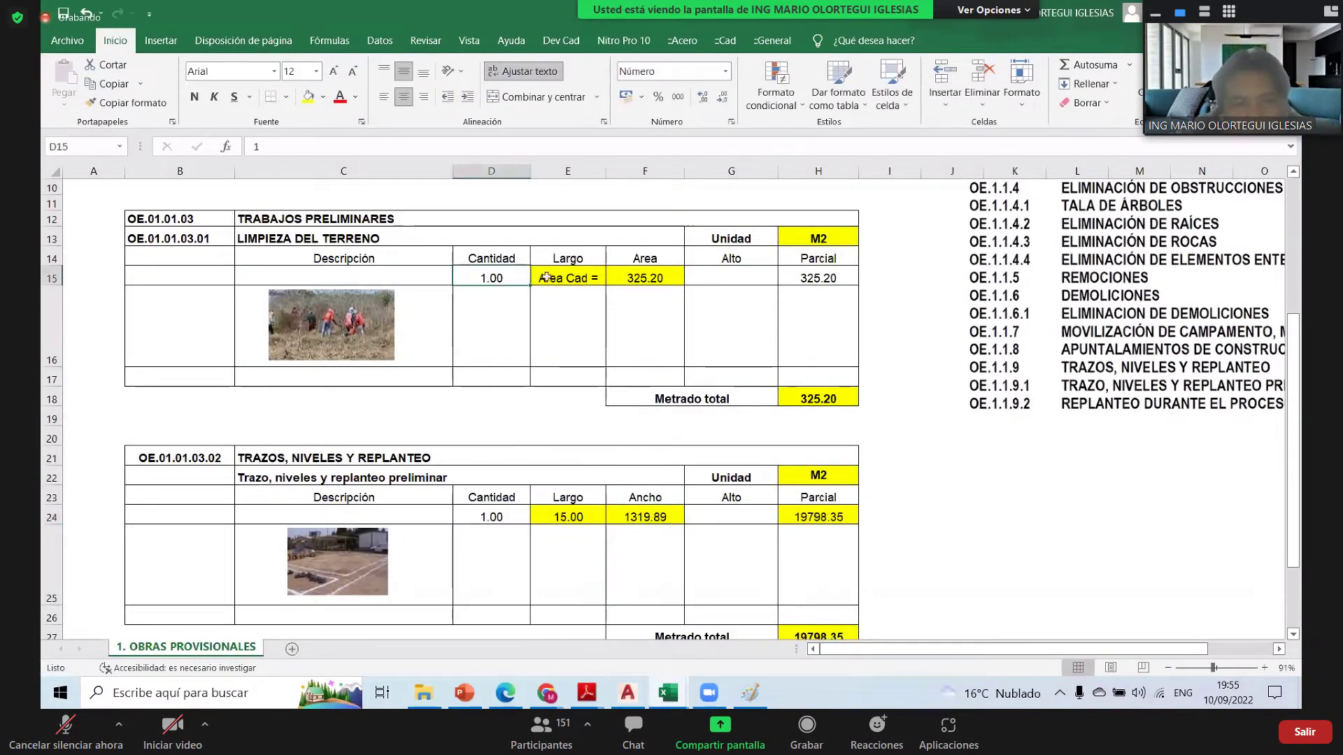
key(shift+Right)
key(ctrl+c)
click(522, 513)
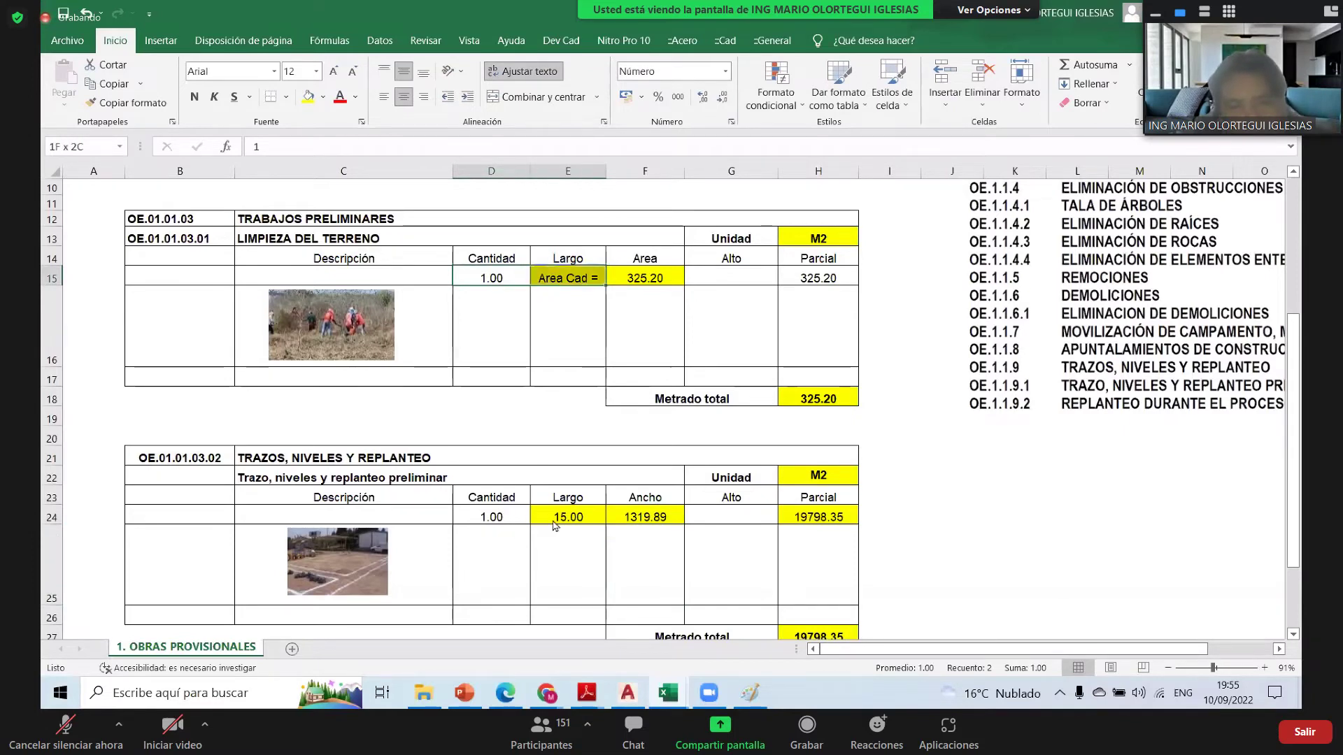
key(Return)
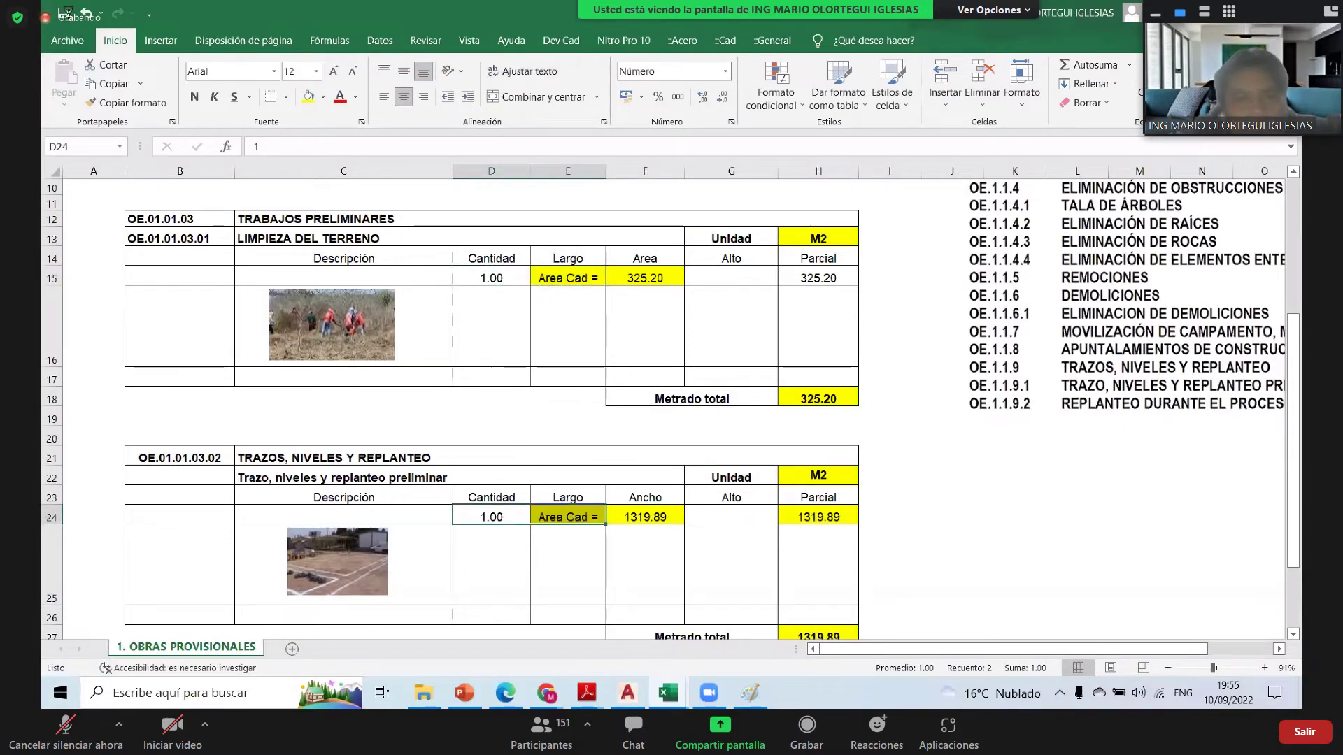
scroll(909, 382, down, 1)
click(903, 390)
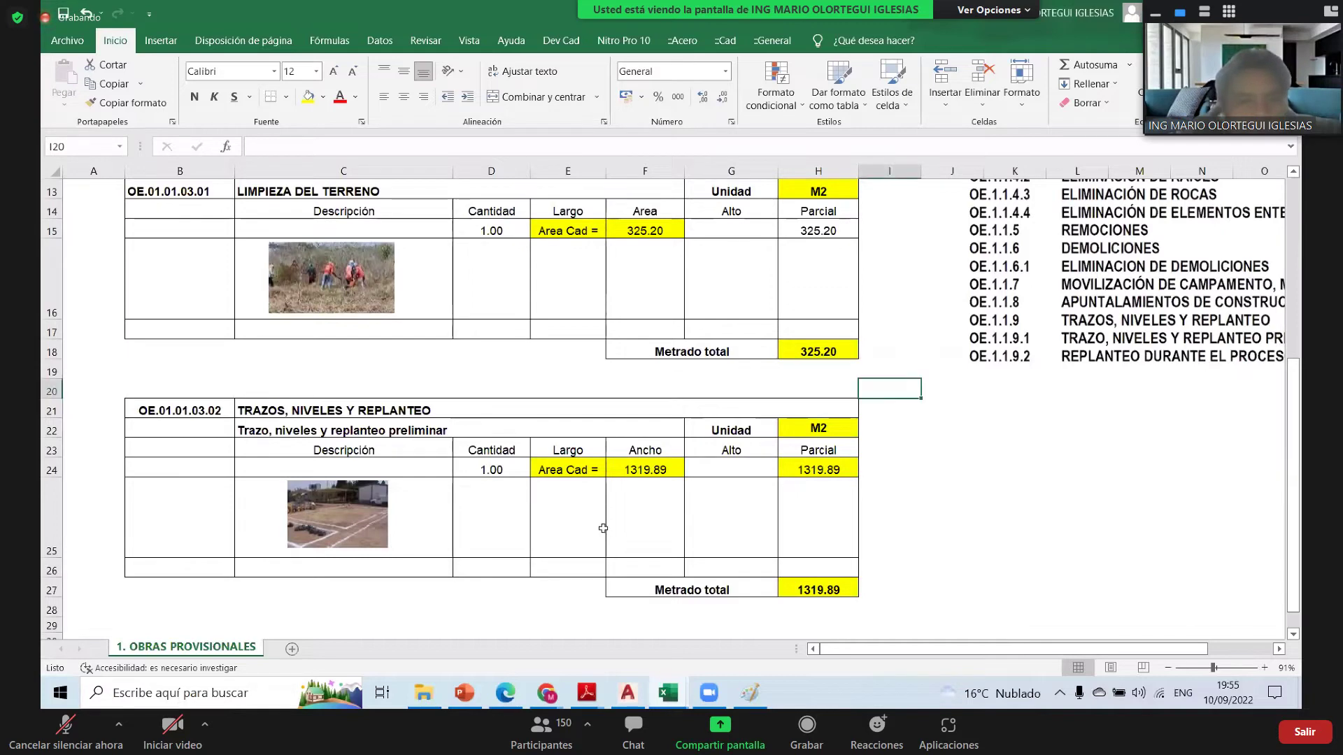
- Review the solid site hatch in AutoCAD, deselect it, and return to the Excel takeoff sheet
click(628, 693)
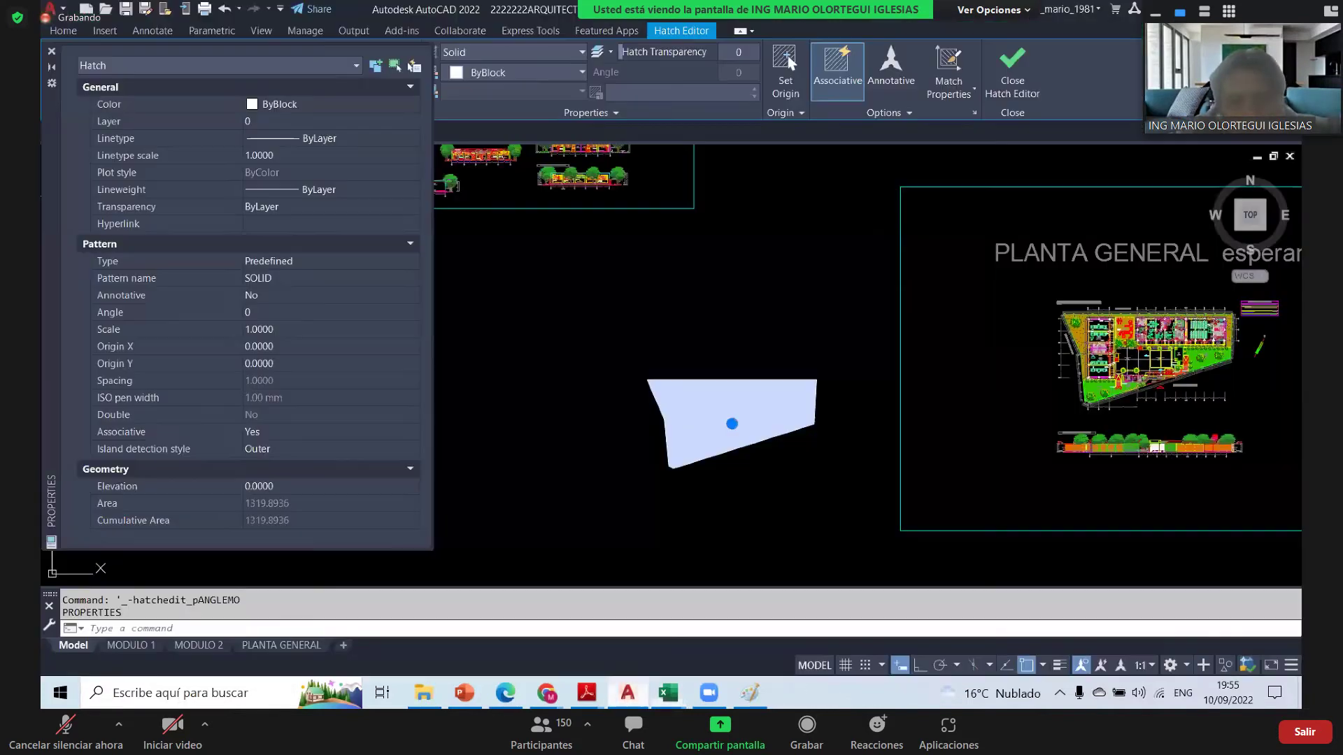
scroll(595, 451, up, 2)
key(Escape)
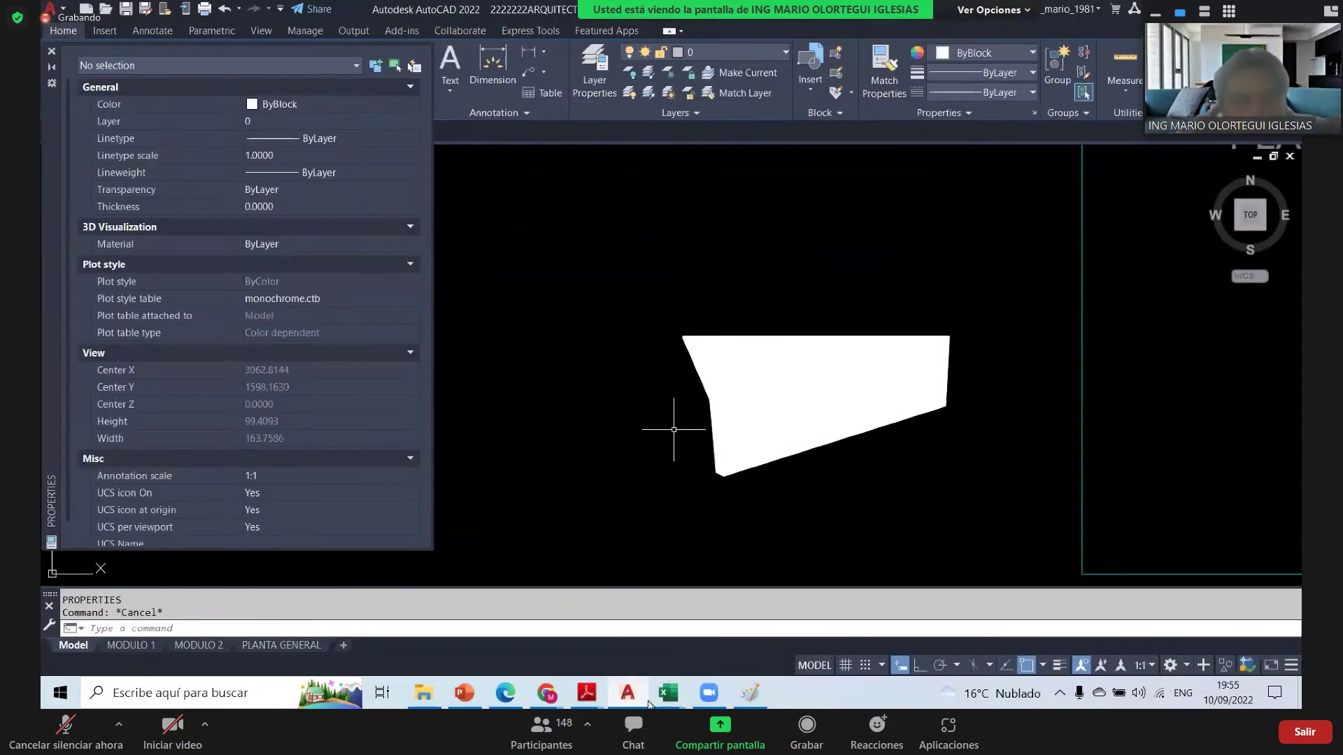
scroll(665, 437, down, 2)
key(alt+Tab)
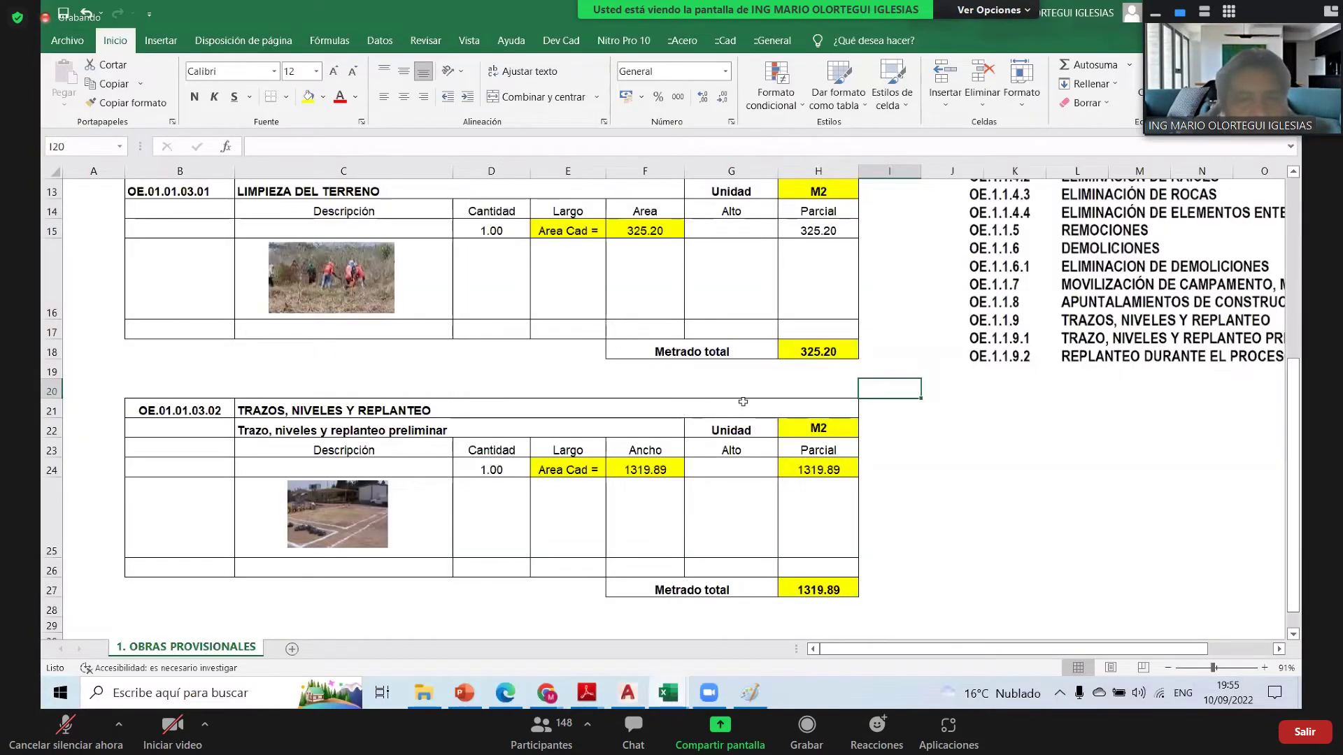
- Review the TRAZOS, NIVELES Y REPLANTEO takeoff at a smaller zoom, and switch to PowerPoint to read the slide defining Trazo and Replanteo
click(952, 428)
scroll(979, 420, up, 1)
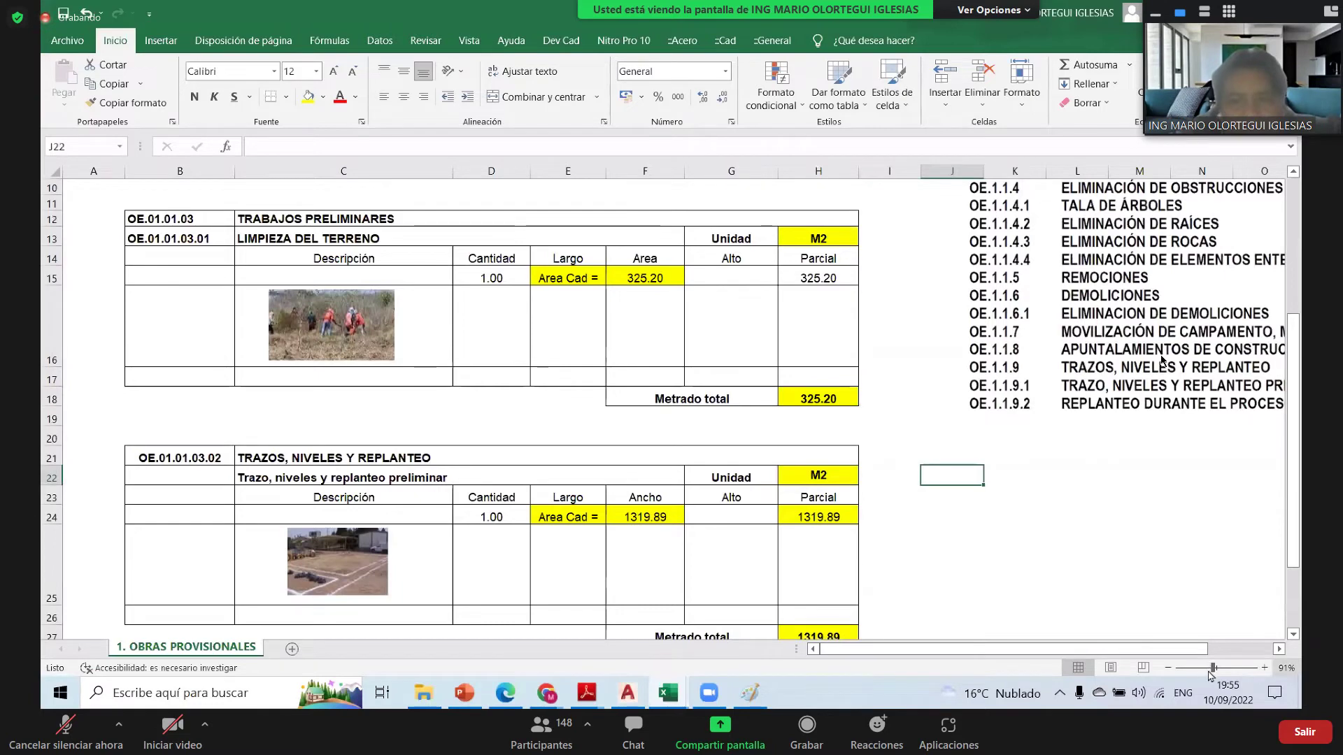
scroll(713, 334, down, 1)
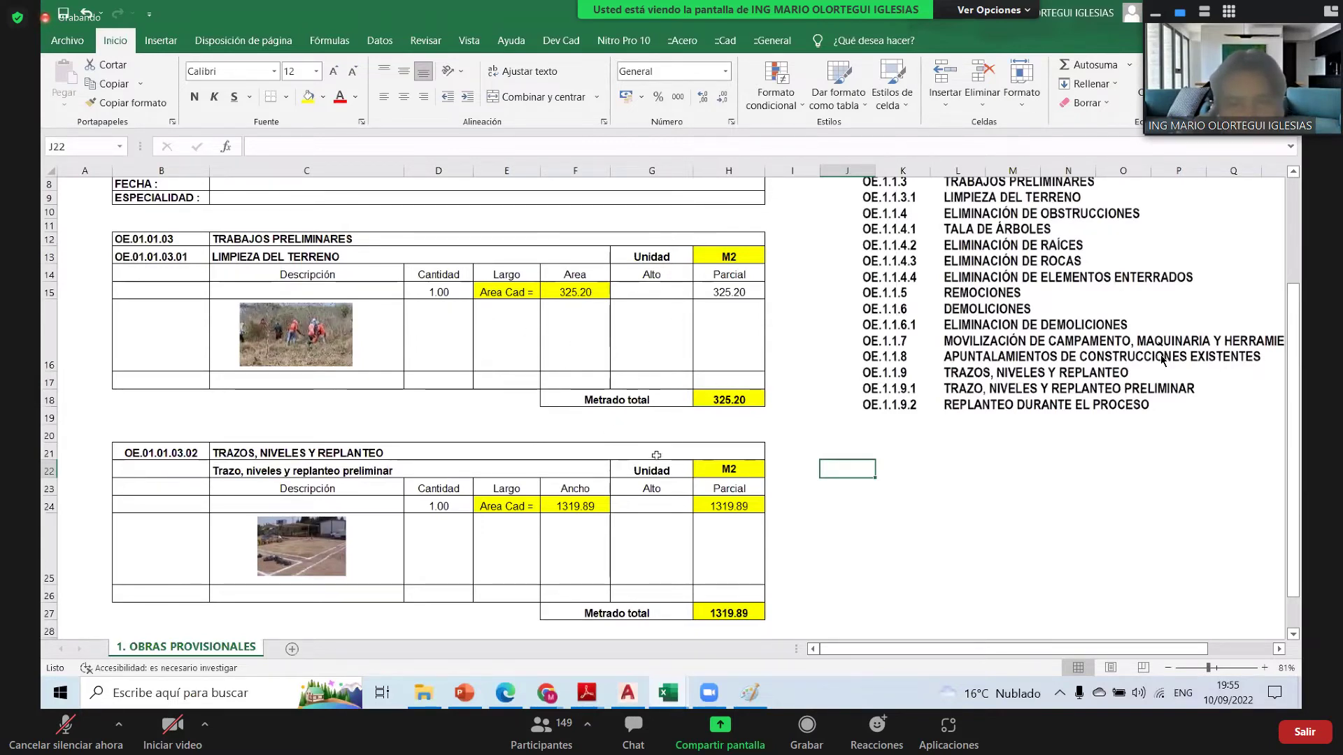
mouse_move(470, 699)
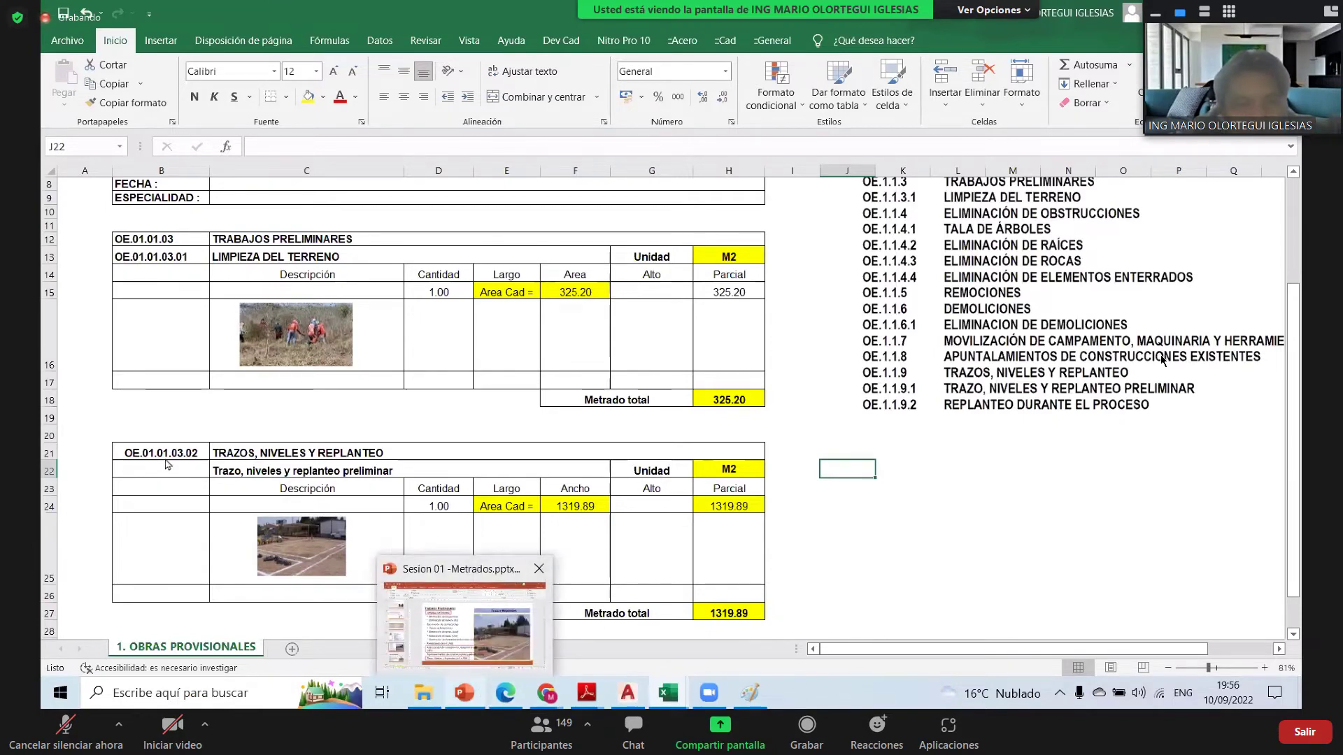
click(470, 699)
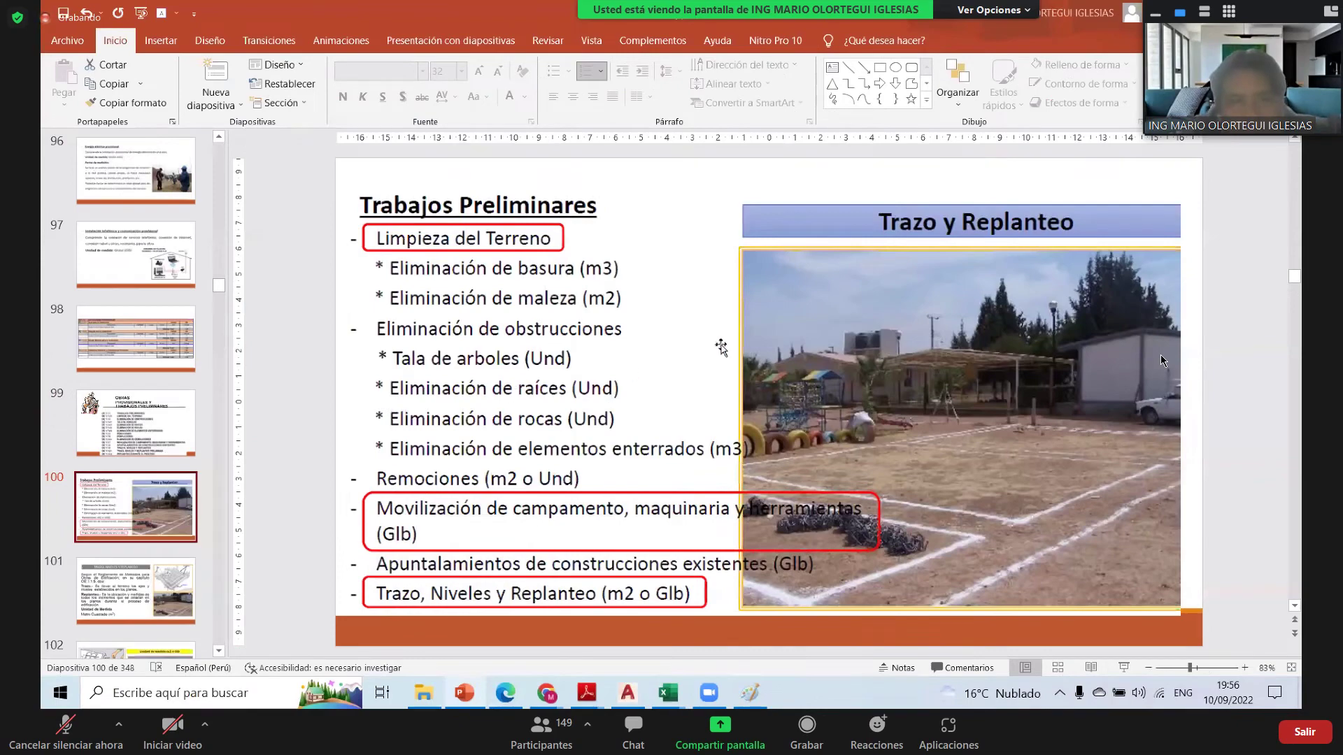
scroll(720, 349, down, 1)
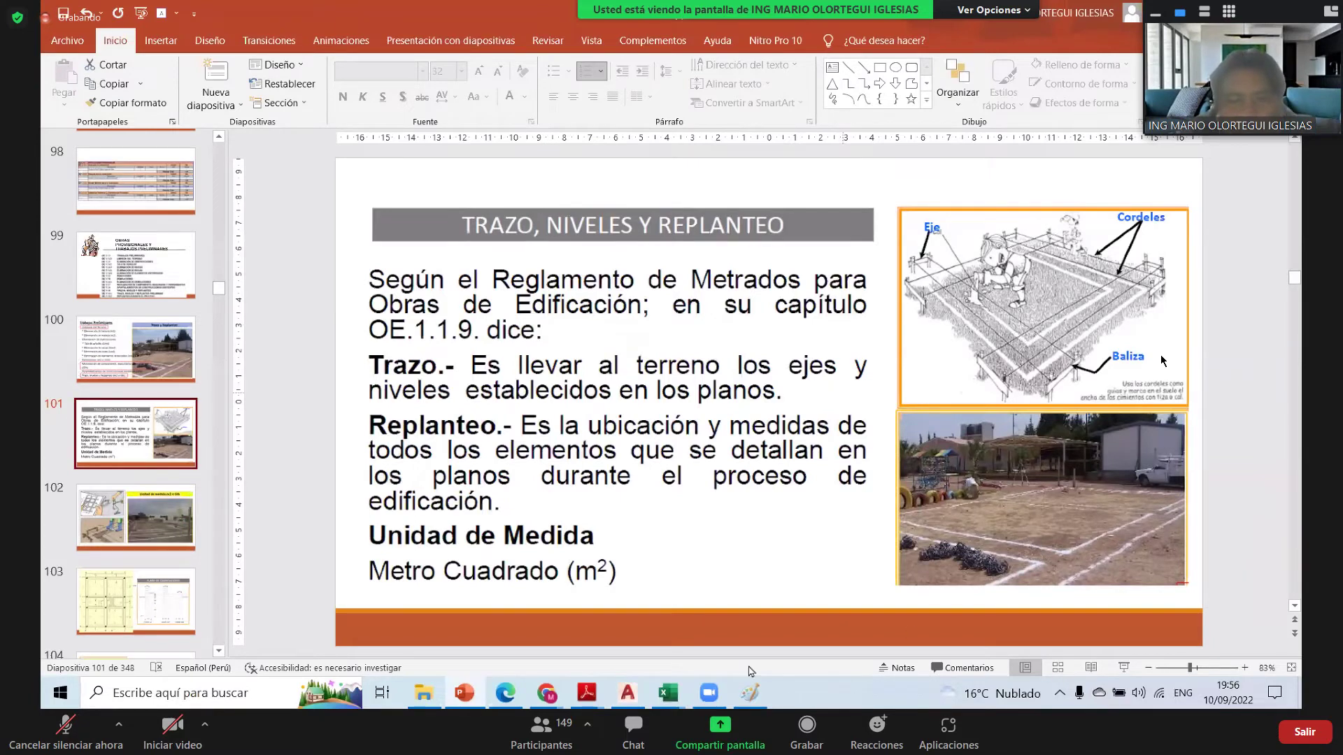
- Switch to AutoCAD and examine the Primer Nivel / Planta General site plan
click(628, 692)
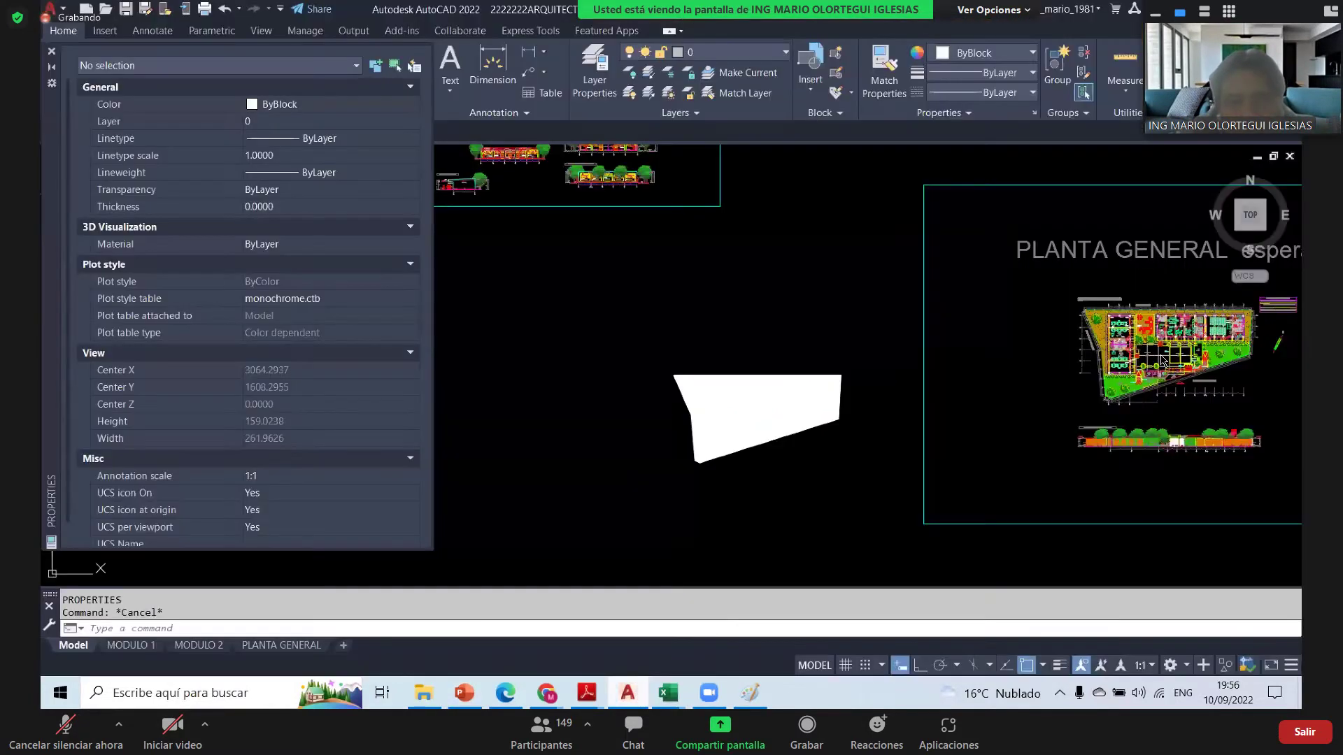
scroll(1163, 360, up, 4)
scroll(1163, 360, up, 14)
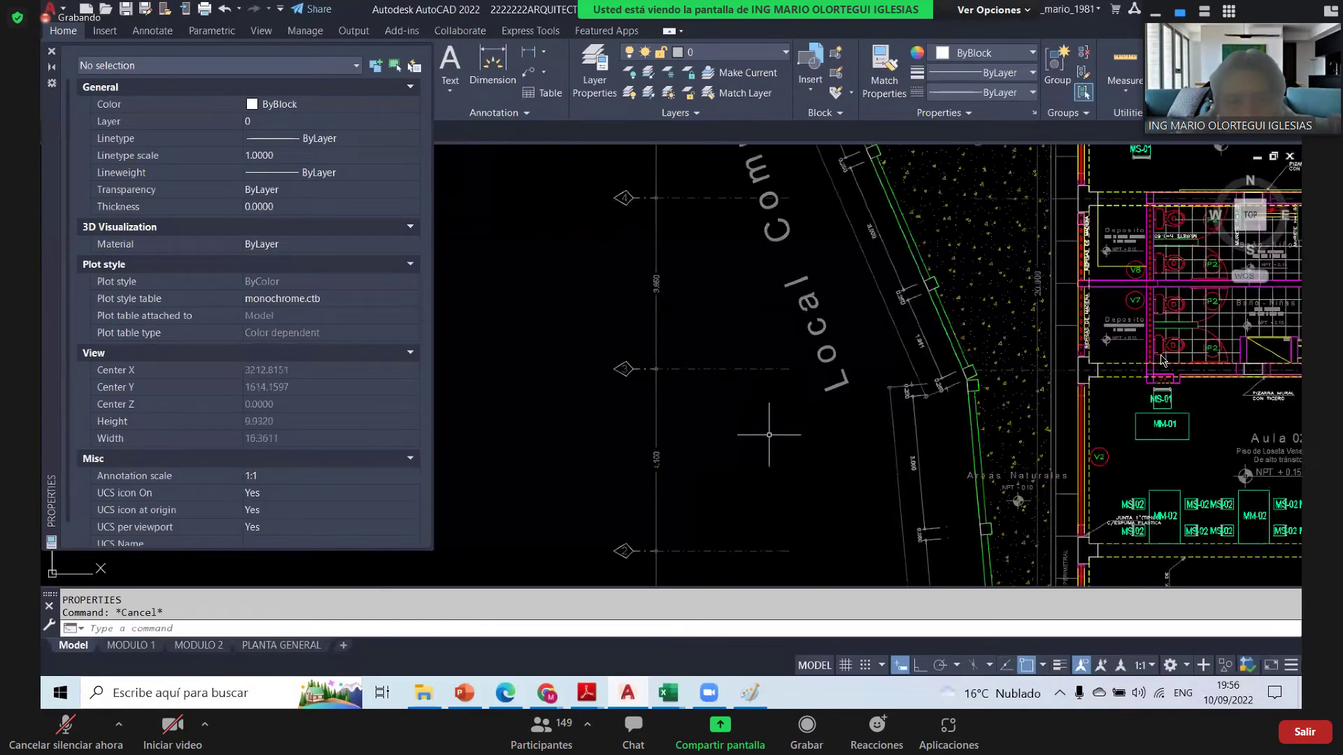
scroll(1162, 360, down, 8)
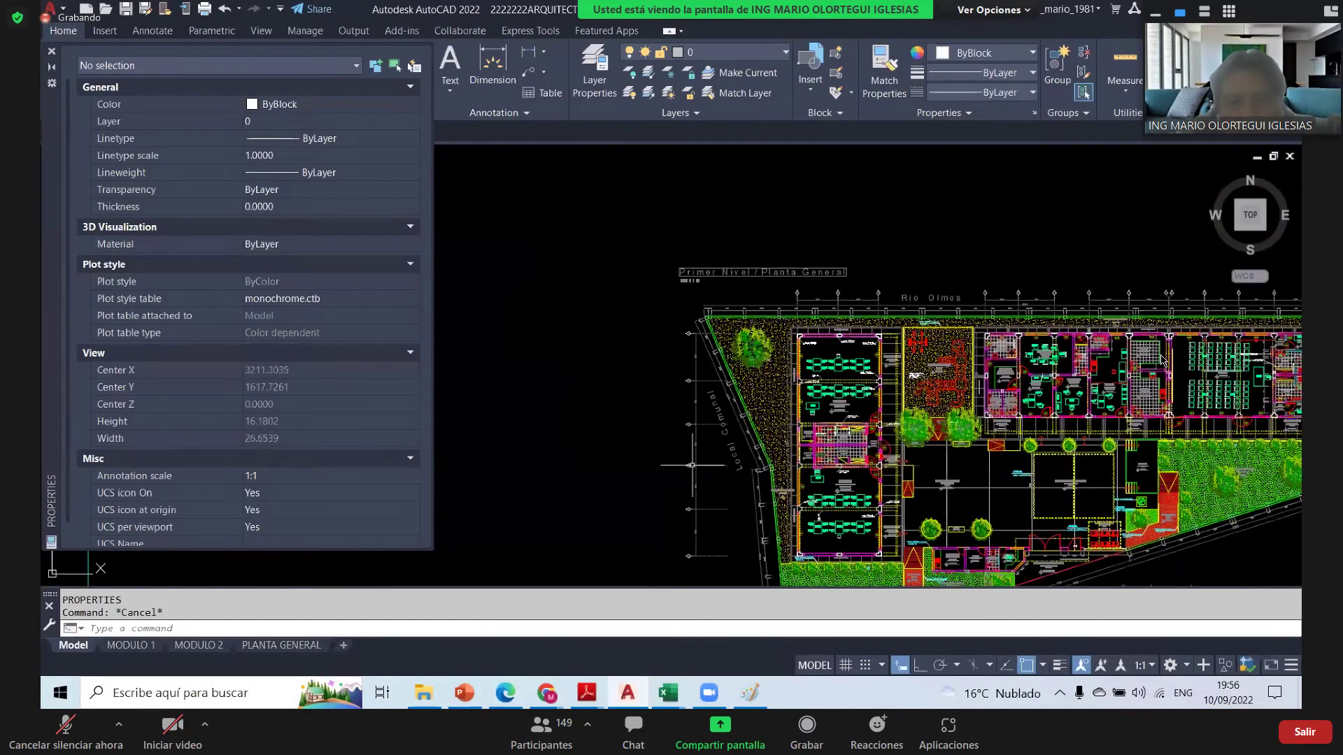
scroll(1162, 360, up, 2)
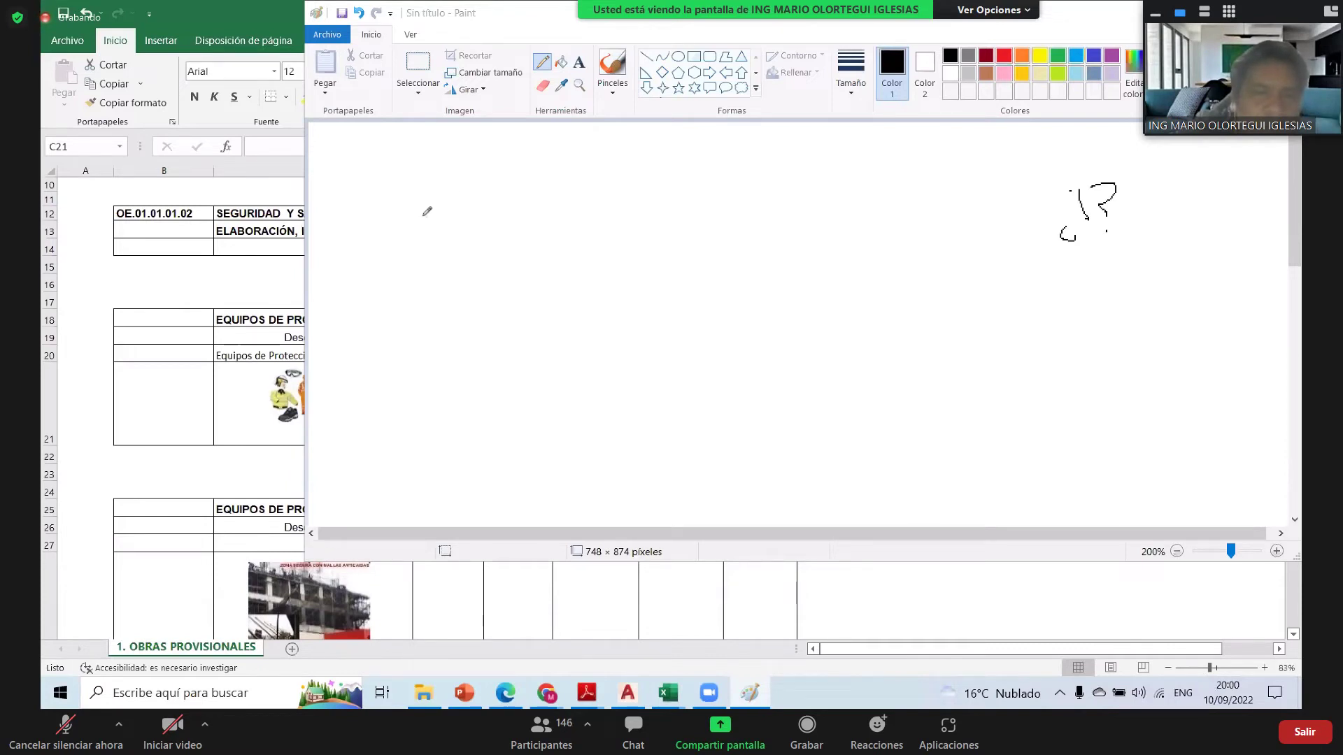
- Handwrite "OP = 200 000" near the top of the Paint canvas
drag(428, 199, 509, 215)
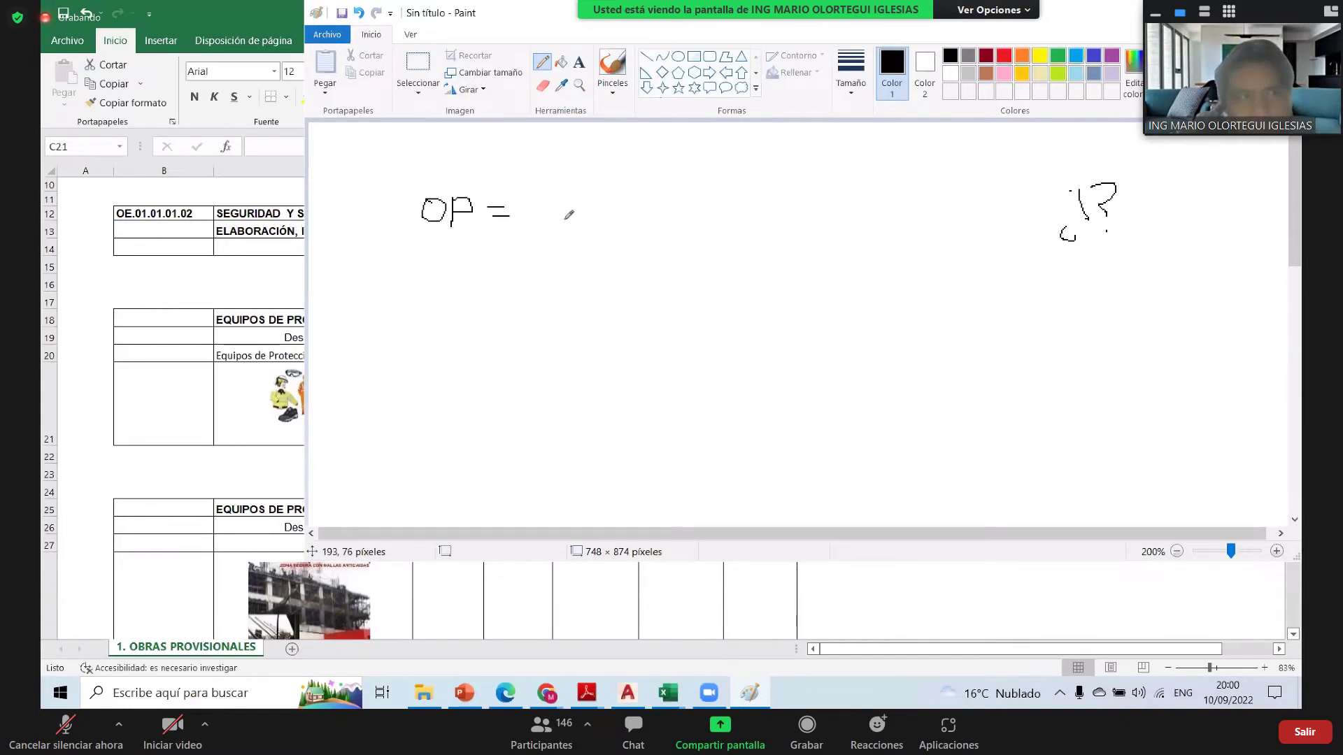
click(540, 194)
drag(539, 193, 556, 218)
drag(568, 196, 567, 198)
drag(588, 195, 696, 200)
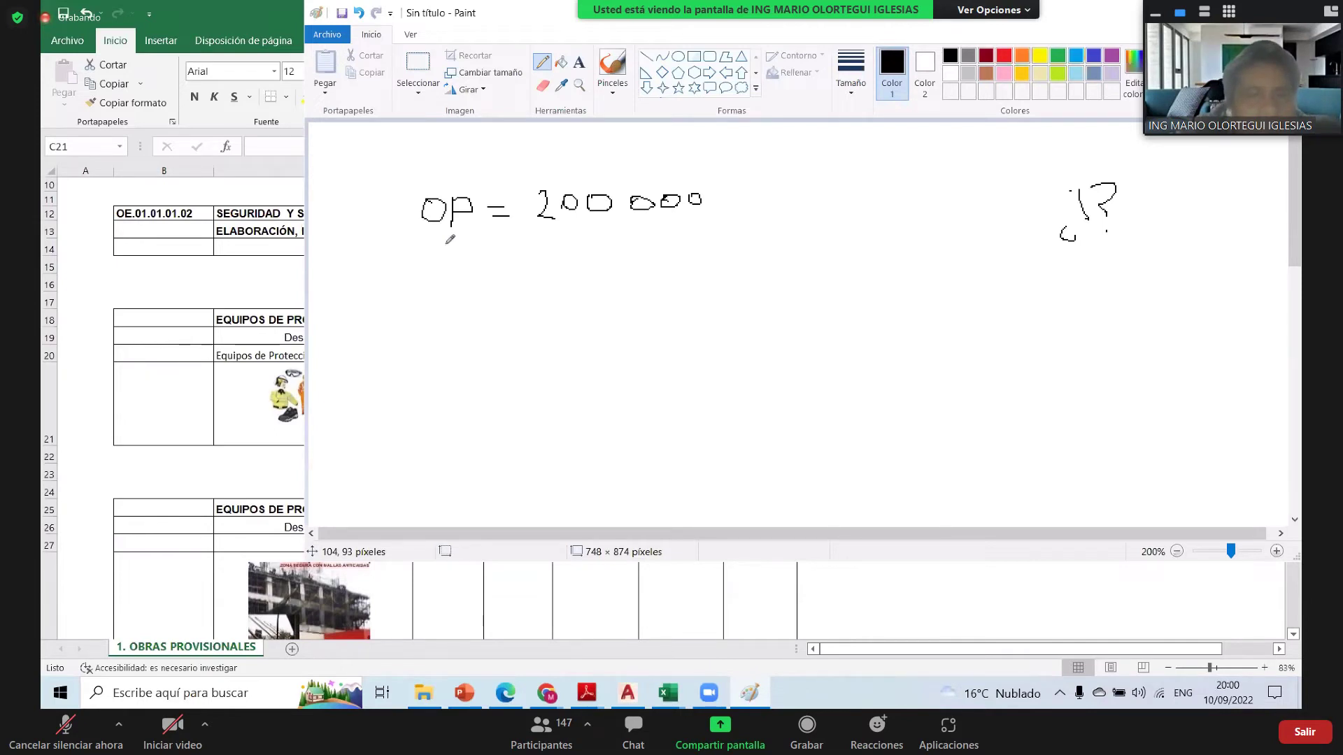
- Draw a fraction line under 200 000, handwrite the divisor "(21 x 8)" below it, and add a small mark beside the numerator
drag(531, 233, 776, 236)
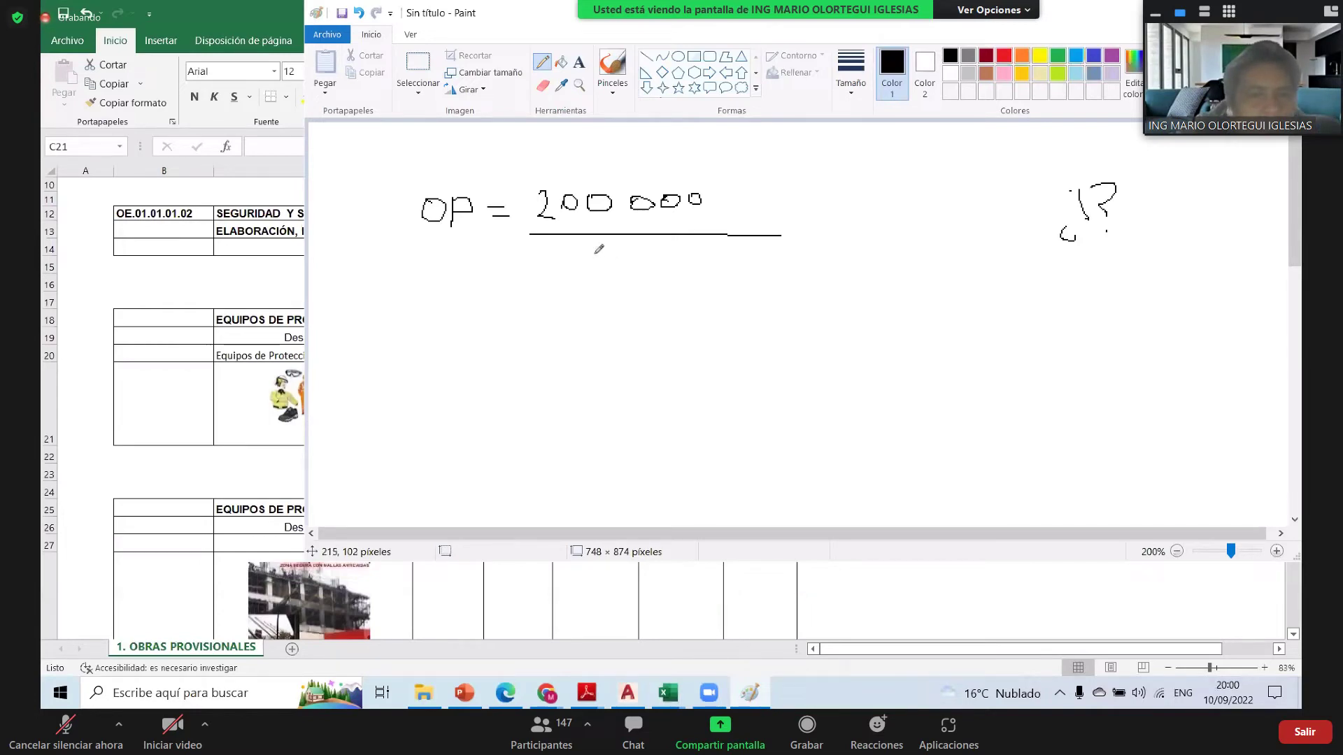
drag(592, 256, 634, 275)
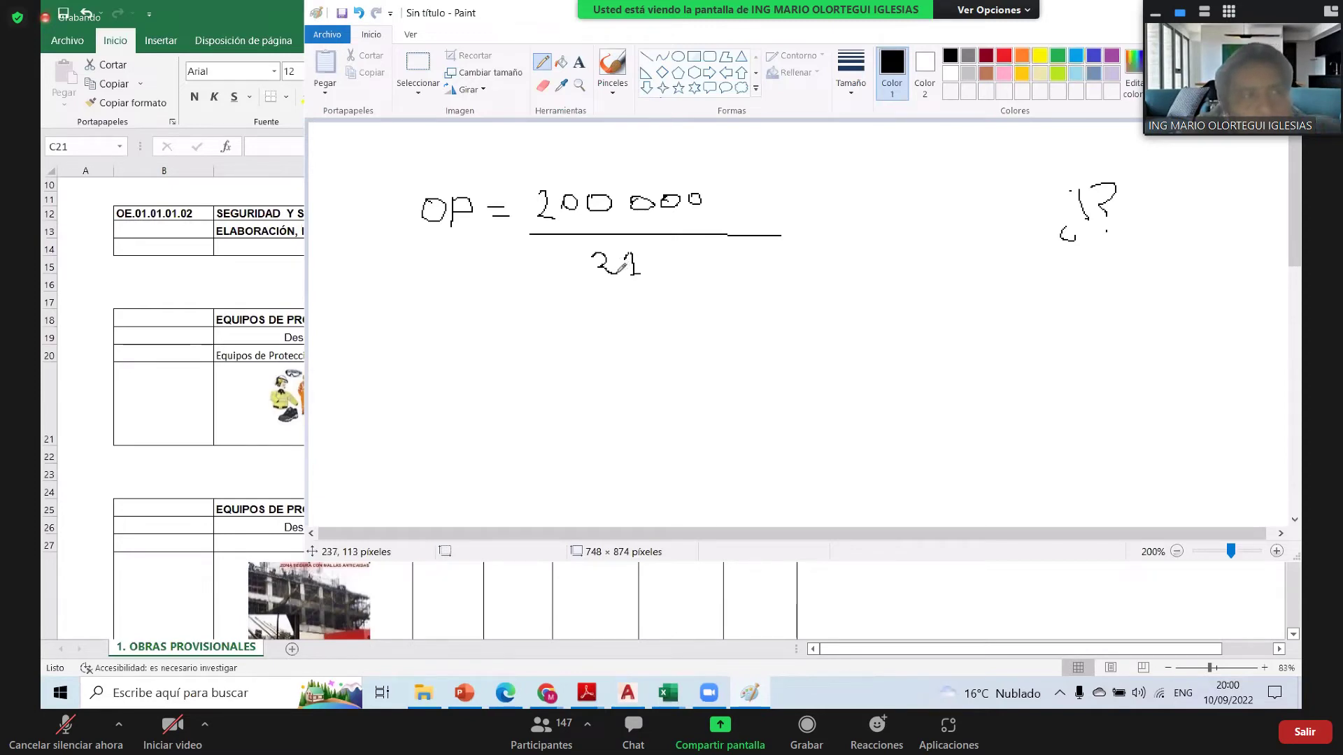
mouse_move(743, 165)
mouse_down()
mouse_move(727, 186)
mouse_move(739, 187)
mouse_up()
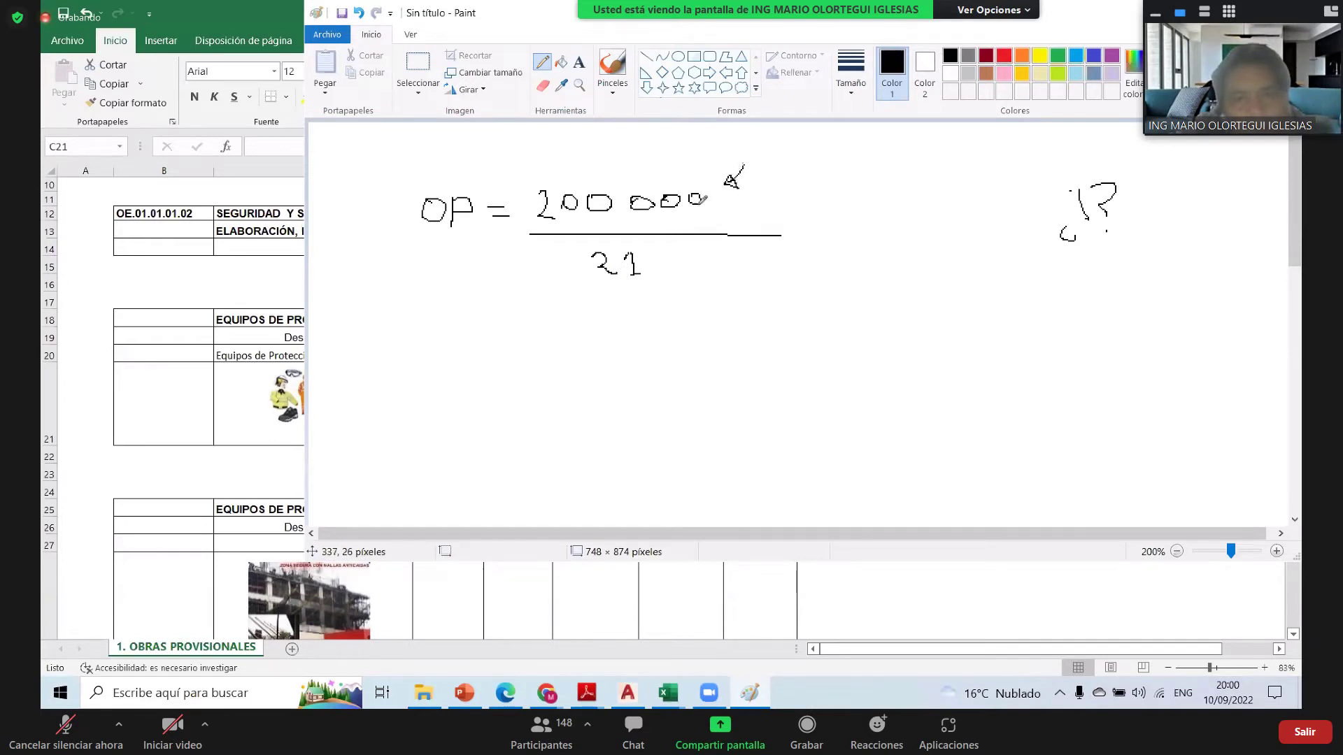
drag(647, 265, 647, 280)
drag(682, 254, 683, 279)
drag(682, 253, 706, 284)
drag(691, 256, 681, 277)
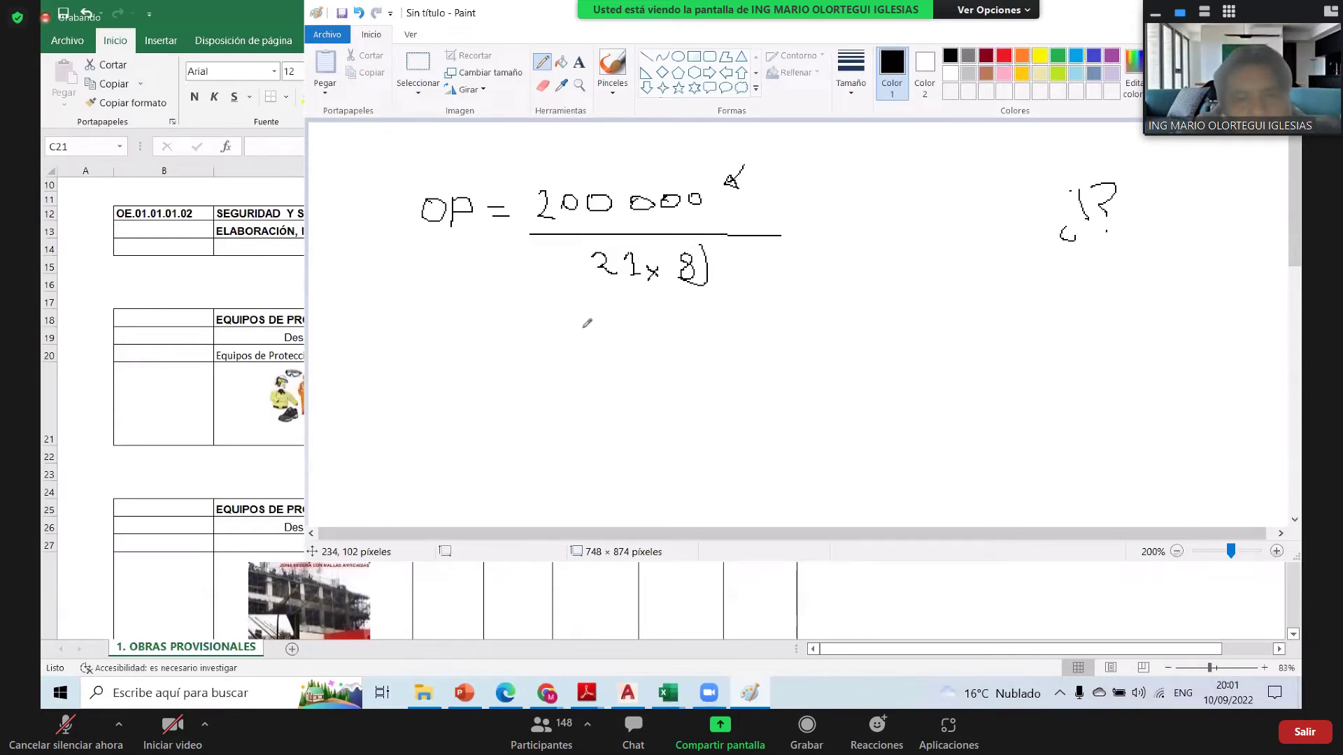
drag(589, 252, 587, 277)
- Handwrite the fraction "= 1000 / 90" below the first expression
drag(497, 340, 518, 339)
drag(502, 366, 532, 366)
mouse_move(578, 337)
mouse_down()
mouse_move(583, 360)
mouse_move(634, 337)
mouse_up()
drag(677, 335, 607, 338)
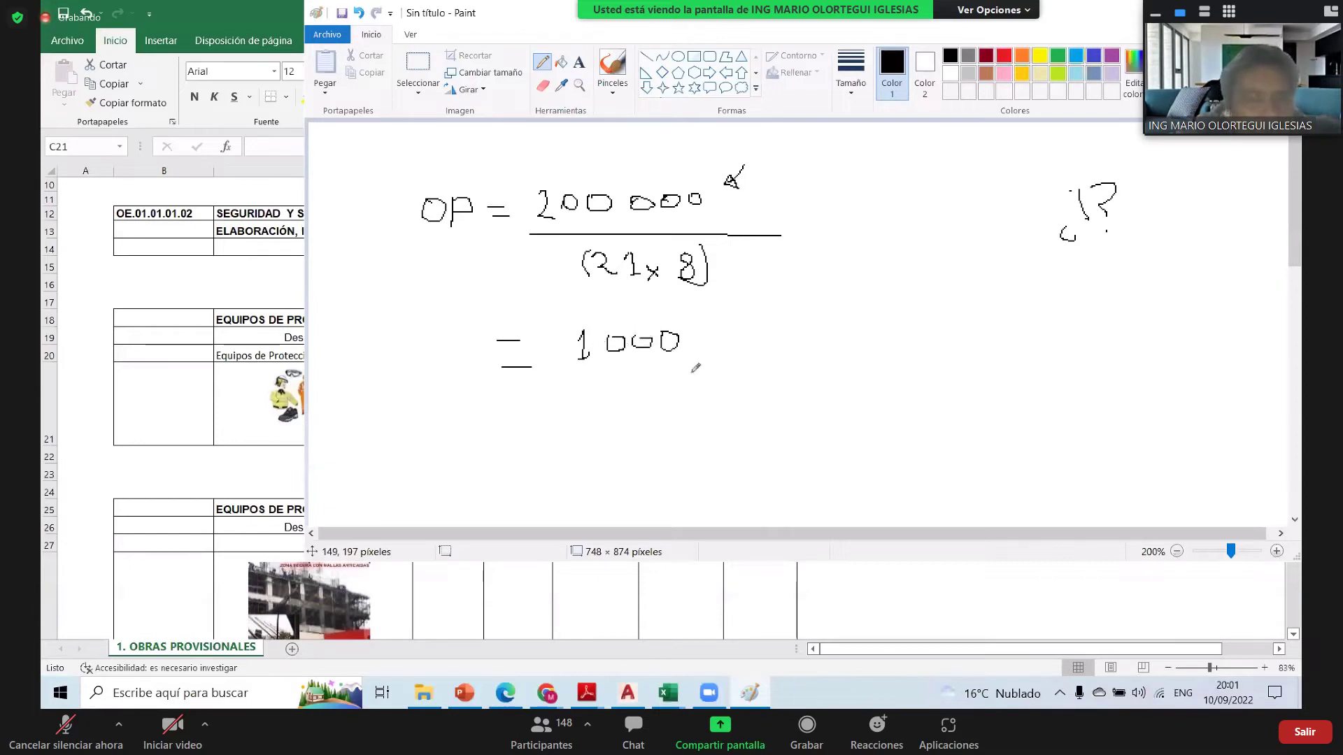
mouse_move(578, 331)
mouse_down()
mouse_move(583, 360)
mouse_move(683, 375)
mouse_up()
mouse_move(603, 397)
mouse_down()
mouse_move(616, 419)
mouse_move(636, 406)
mouse_up()
- Handwrite the label "# Personal" below the 1000 / 90 fraction
mouse_move(525, 459)
mouse_down()
mouse_move(515, 496)
mouse_move(531, 494)
mouse_up()
drag(518, 475, 543, 473)
mouse_move(518, 488)
mouse_down()
mouse_move(576, 484)
mouse_move(596, 452)
mouse_move(582, 482)
mouse_up()
mouse_move(609, 480)
mouse_down()
mouse_move(639, 491)
mouse_move(664, 469)
mouse_up()
drag(677, 479, 709, 478)
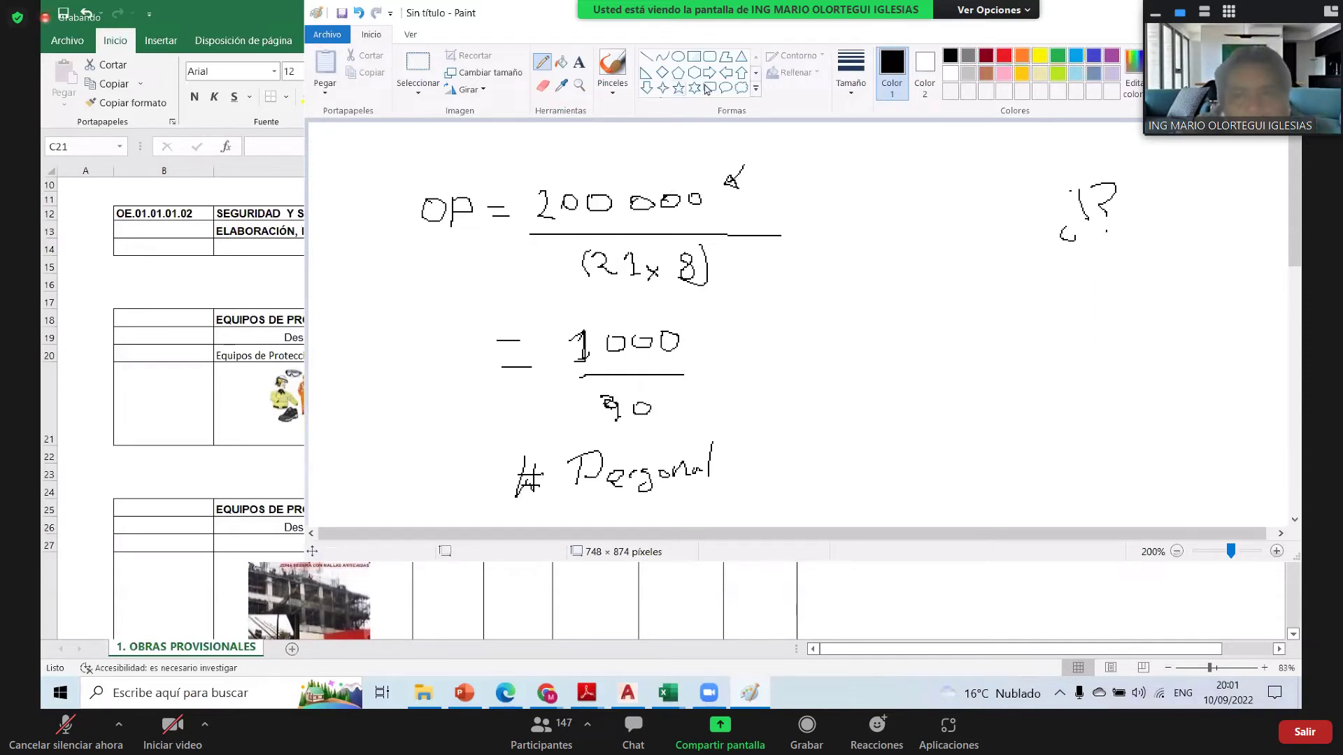
- Put the Paint window away, check the OE. 1.2 SEGURIDAD Y SALUD slide in PowerPoint, and return to the Excel safety takeoff sheet
drag(946, 23, 891, 102)
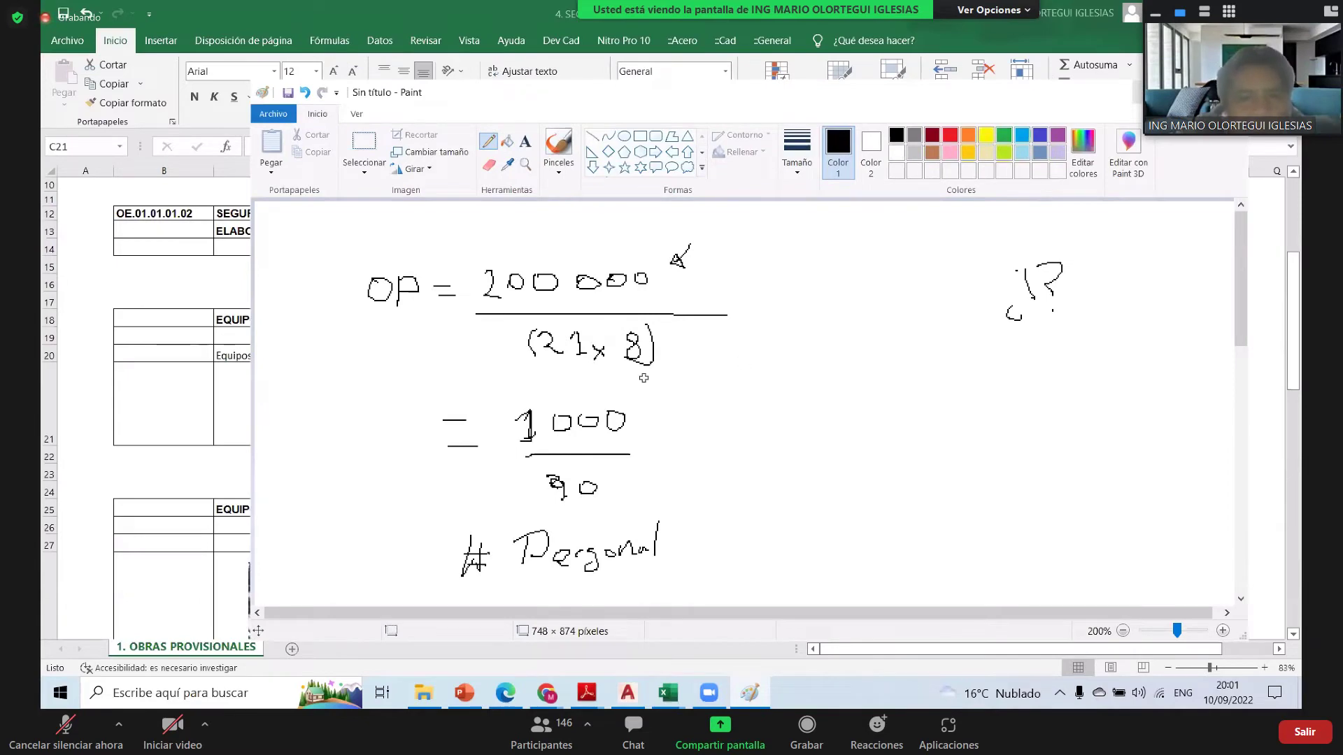
key(super+Down)
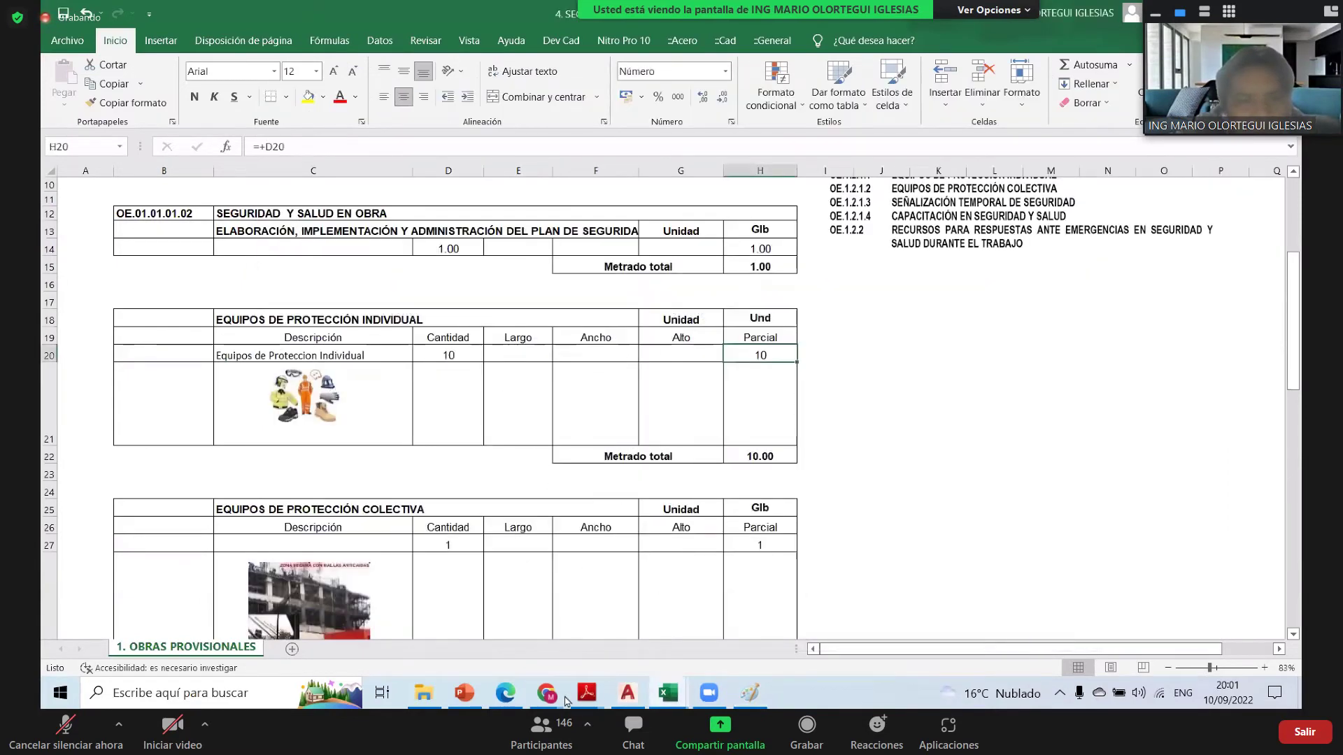
click(464, 693)
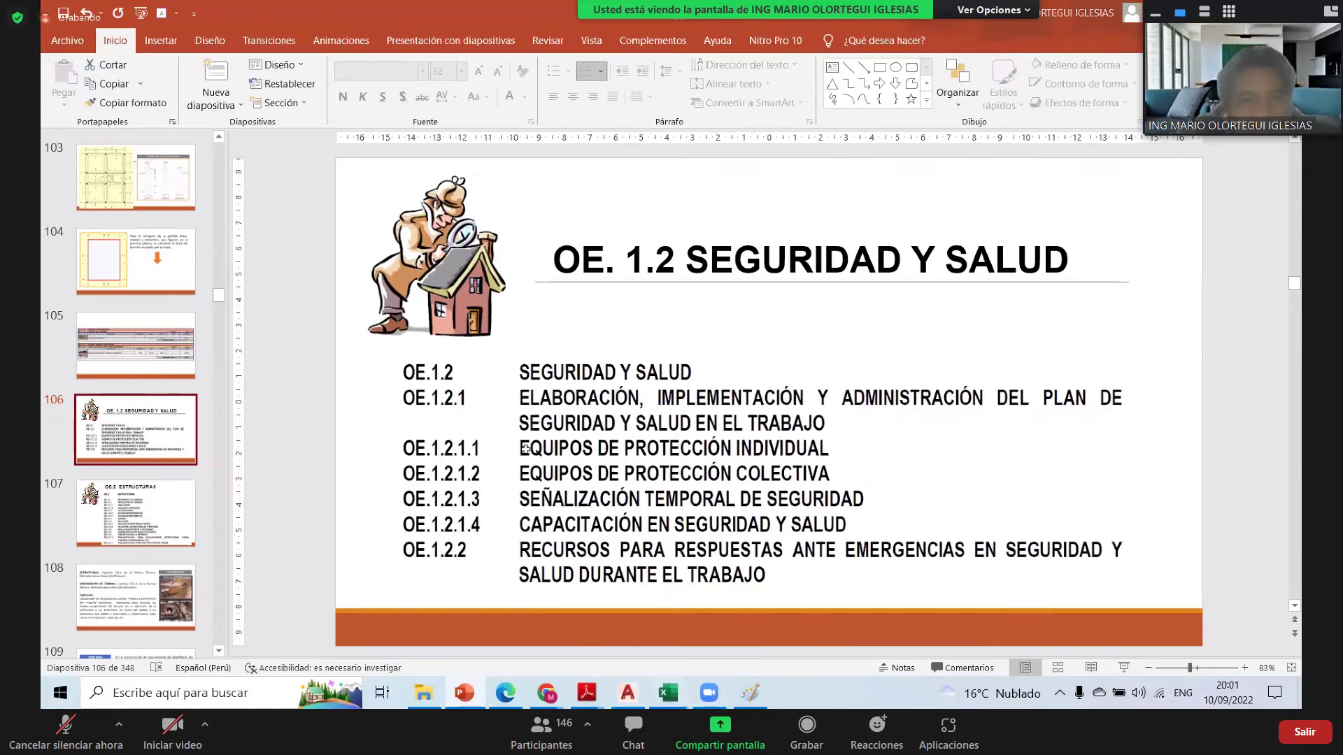
key(alt+Tab)
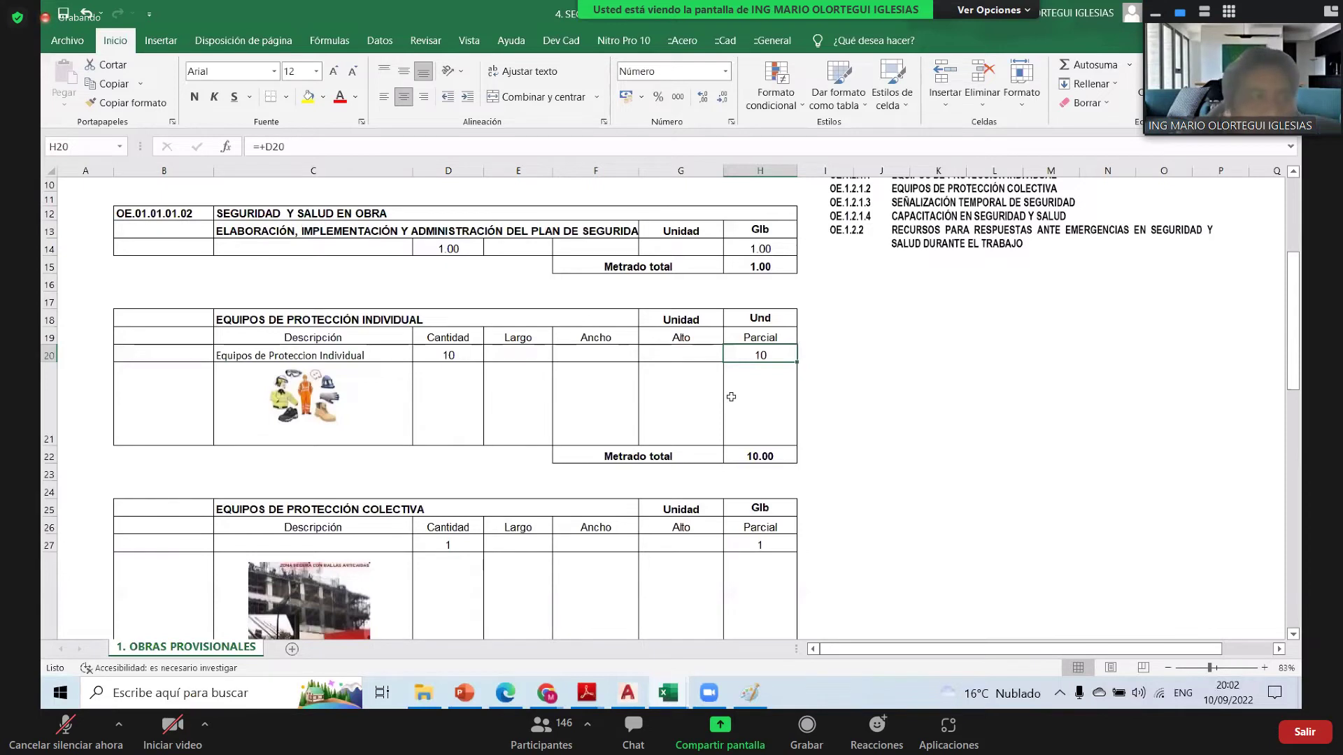
- Select quantity cell D20 of EQUIPOS DE PROTECCIÓN INDIVIDUAL in the safety takeoff
key(Left)
key(Left)
key(Left)
key(Left)
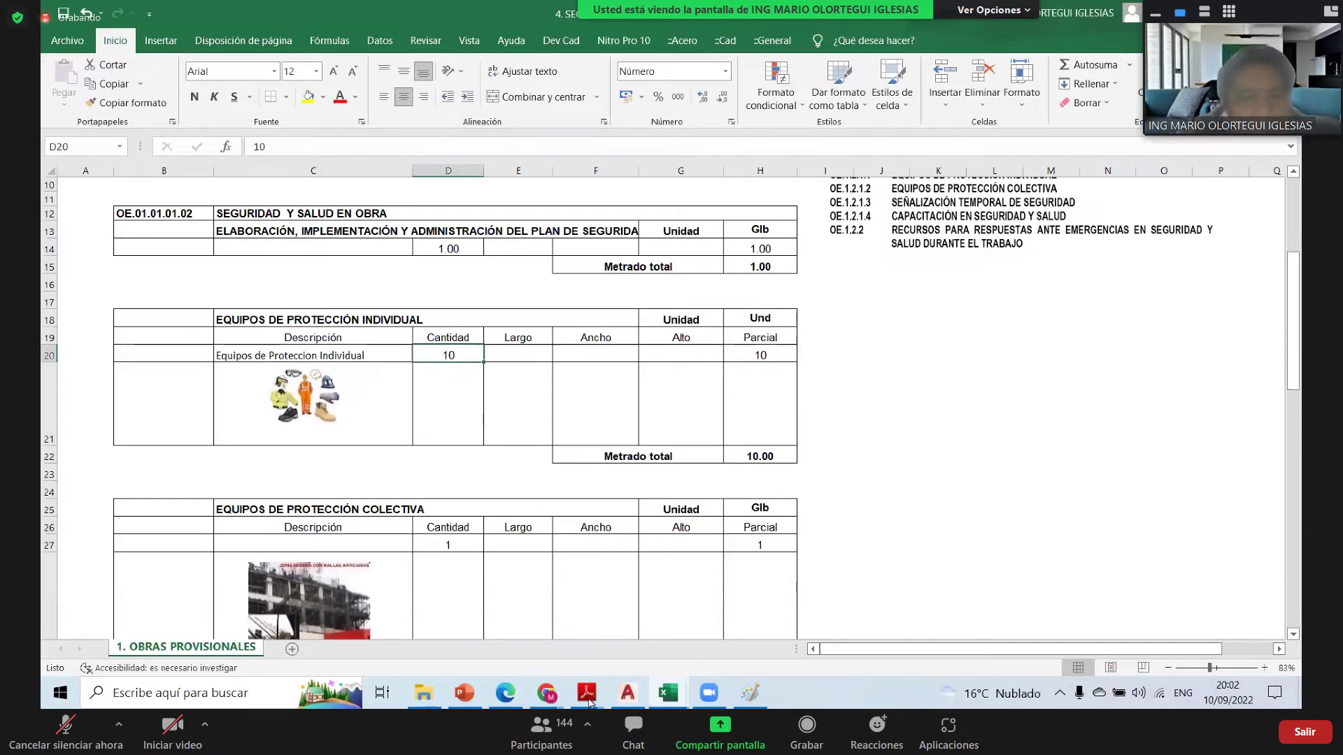
- Switch to RNE2009_G_050.pdf in Adobe Reader and read section 14, PROTECCIONES COLECTIVAS
scroll(590, 701, down, 3)
mouse_move(590, 701)
click(700, 640)
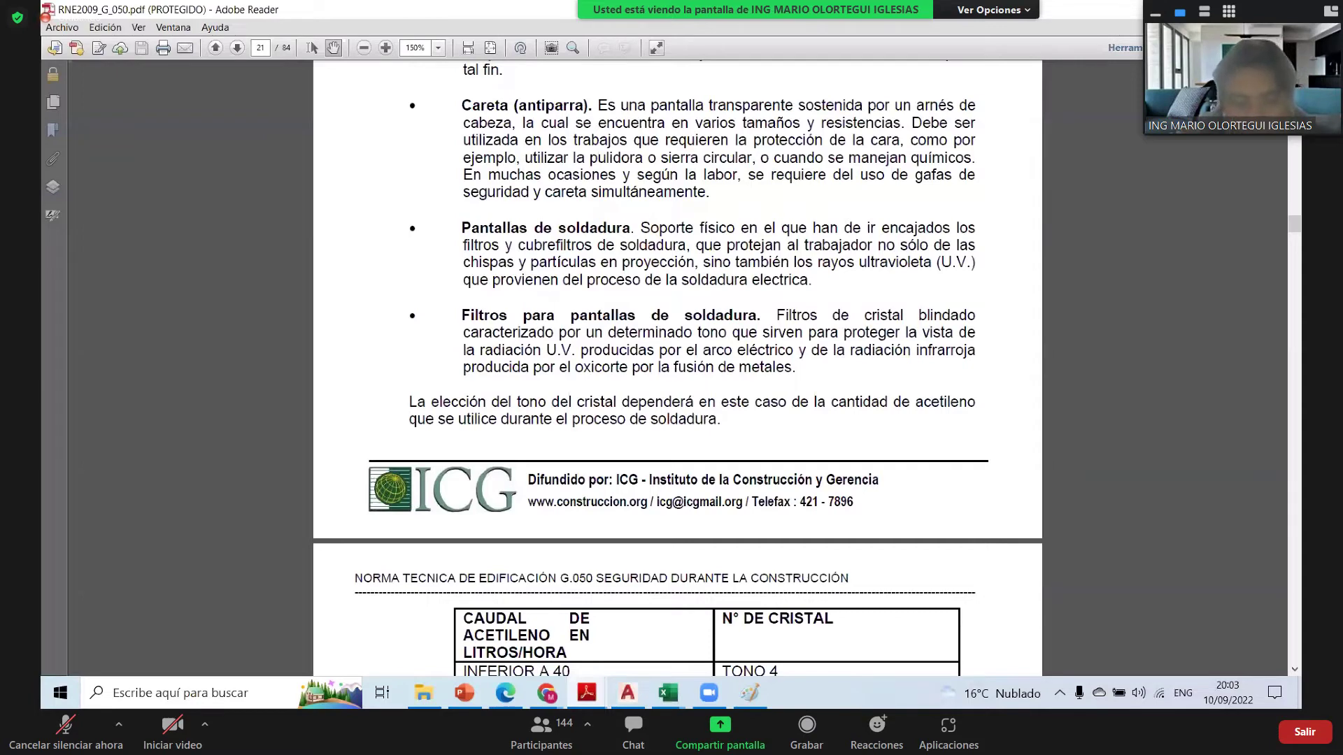
scroll(1133, 86, down, 10)
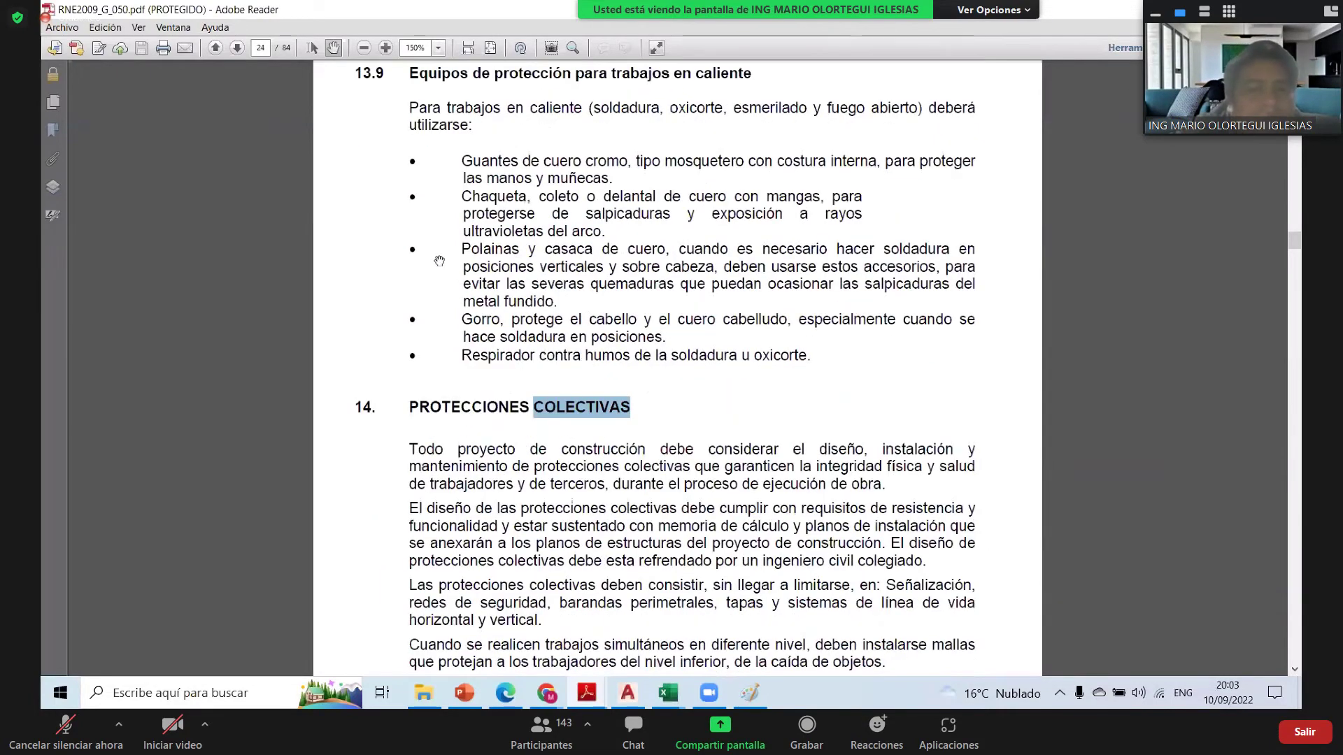
scroll(589, 257, down, 3)
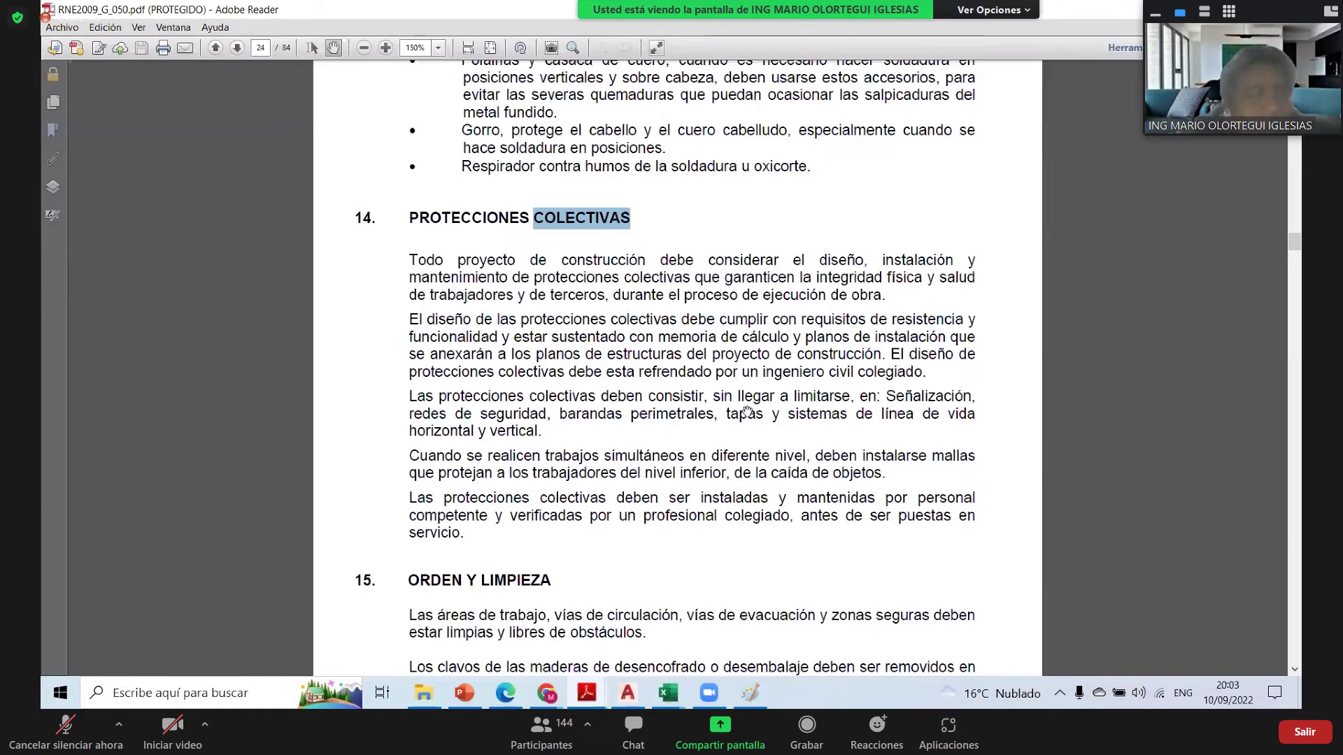
mouse_move(686, 694)
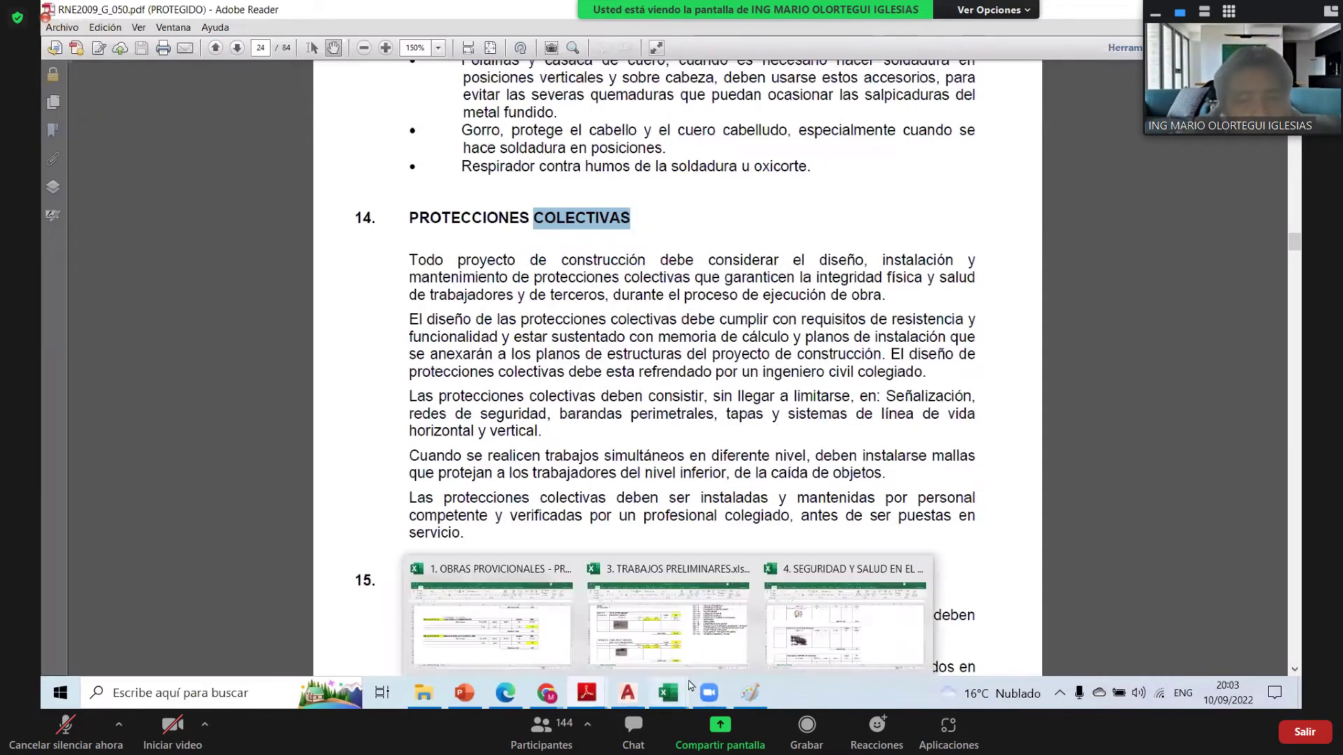
- Switch to the workbook "4. SEGURIDAD Y SALUD EN EL..." and fill the Metrado total of Equipos de Protección Colectiva yellow
click(825, 634)
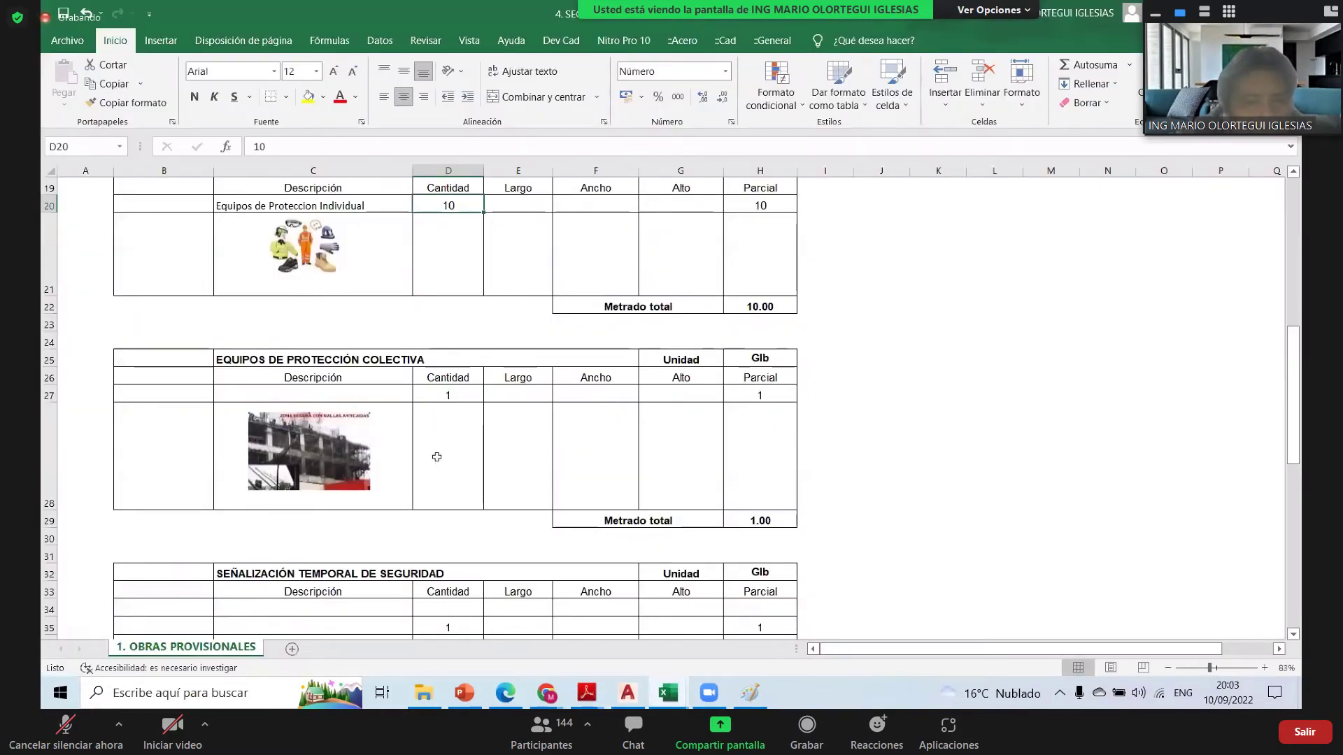
click(756, 520)
scroll(755, 489, down, 1)
click(308, 105)
click(878, 380)
- Fill the Metrado total cell of Señalización Temporal de Seguridad (H37) with yellow
scroll(750, 467, down, 2)
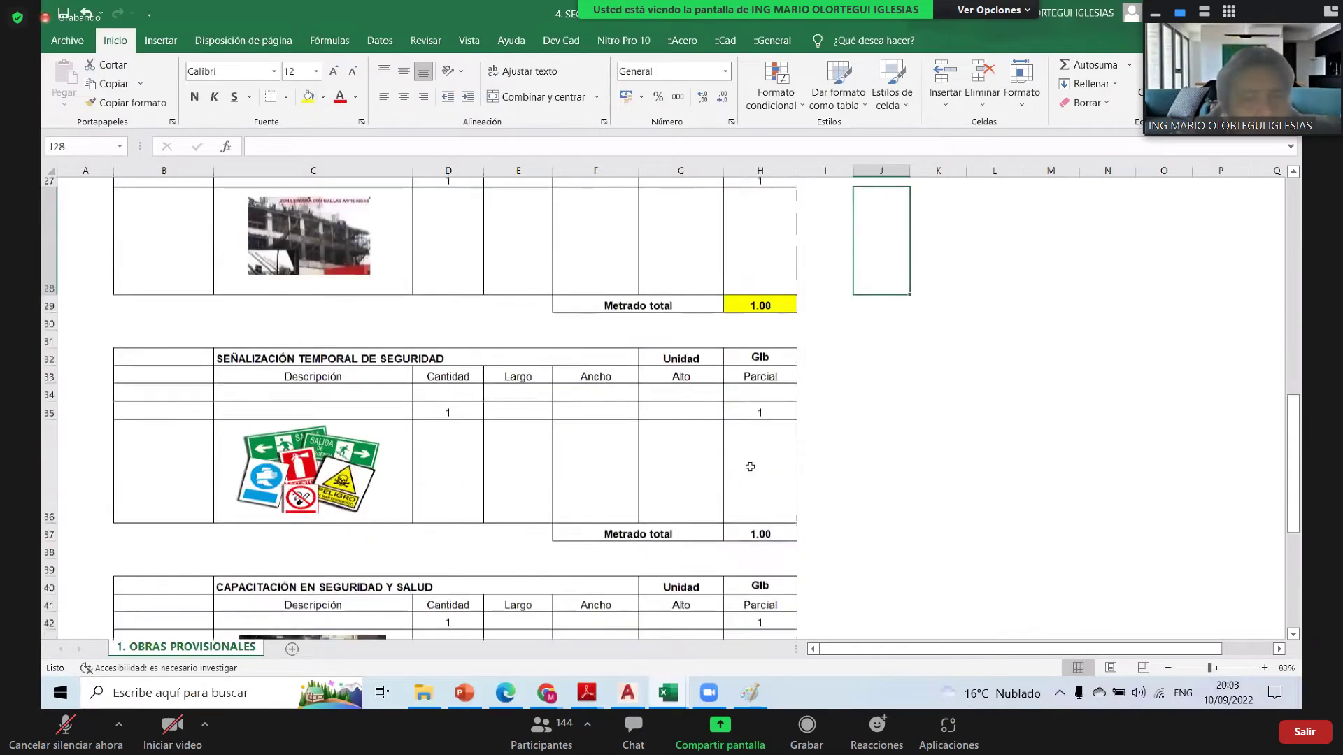
scroll(748, 466, down, 3)
scroll(762, 419, up, 3)
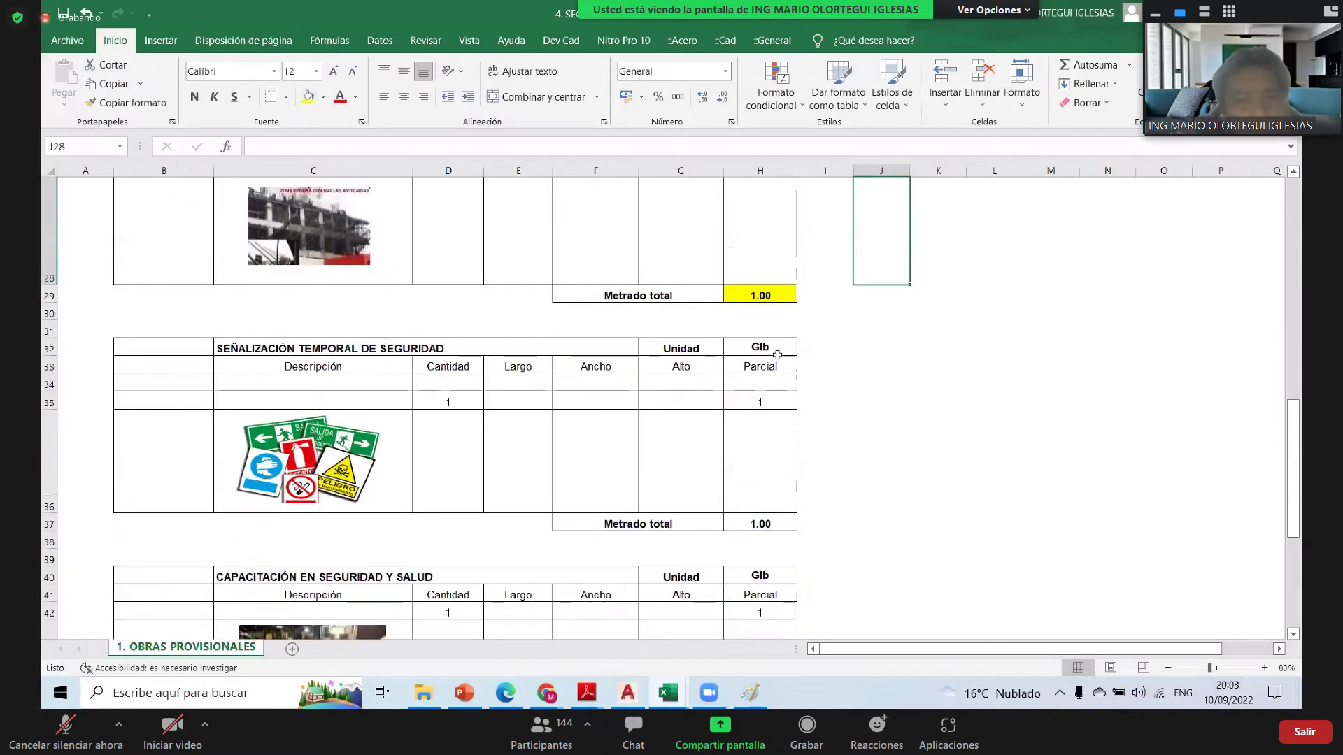
drag(762, 334, 762, 349)
click(760, 523)
click(308, 97)
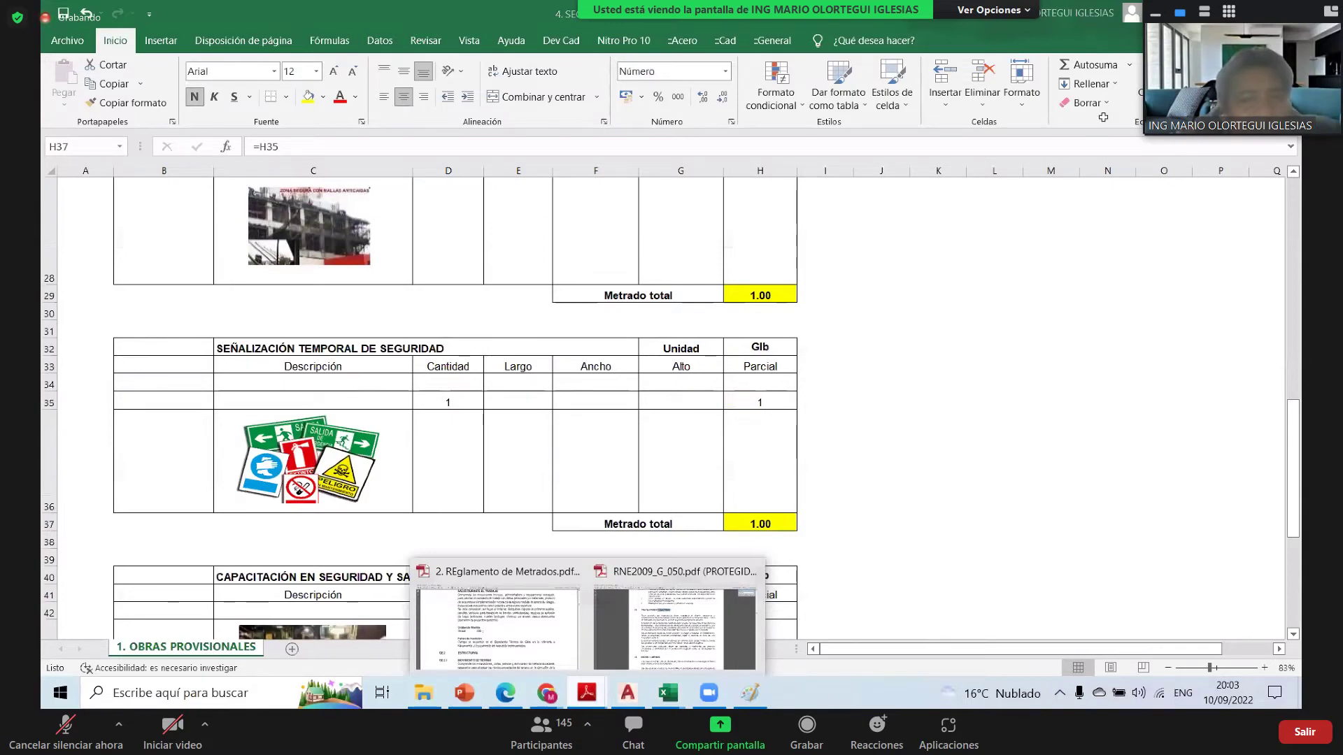
- Fill the Metrado total cells of Capacitación en Seguridad y Salud (H44) and Recursos para Respuestas ante Emergencias (H51) with yellow
scroll(783, 429, down, 1)
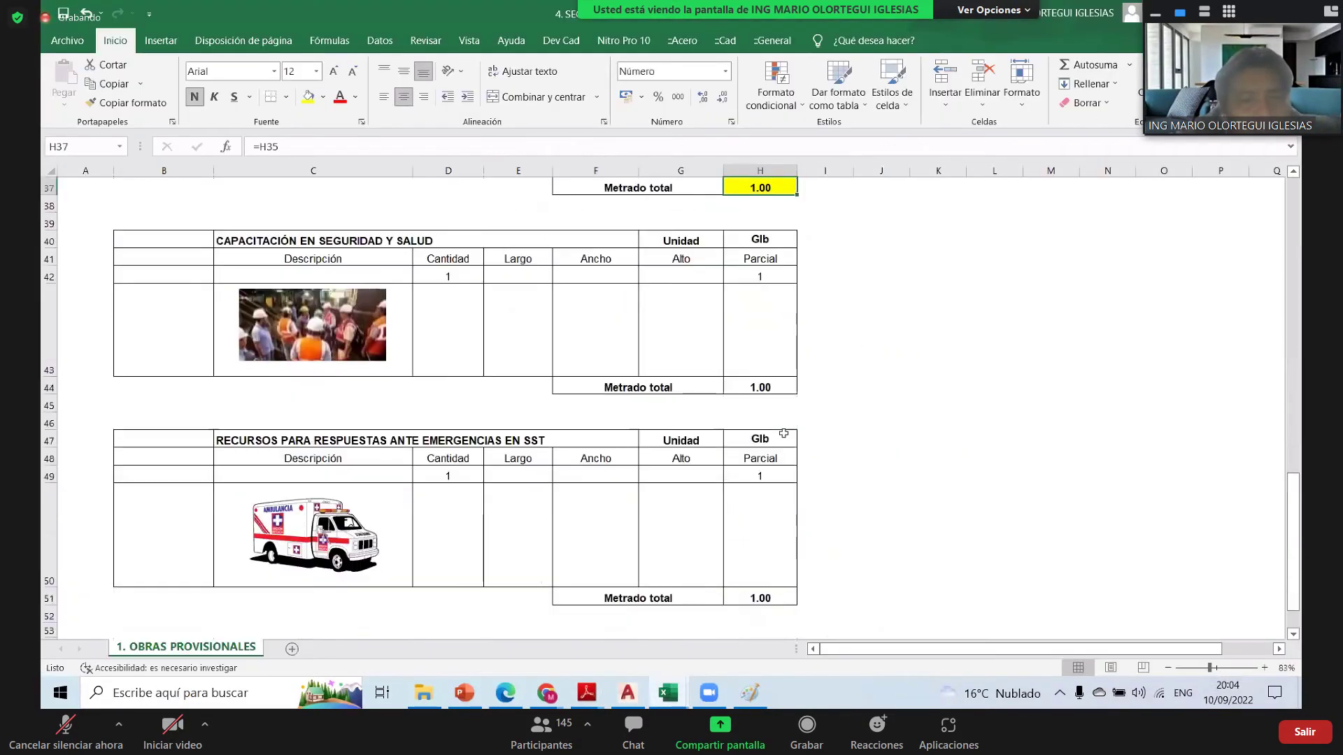
click(769, 388)
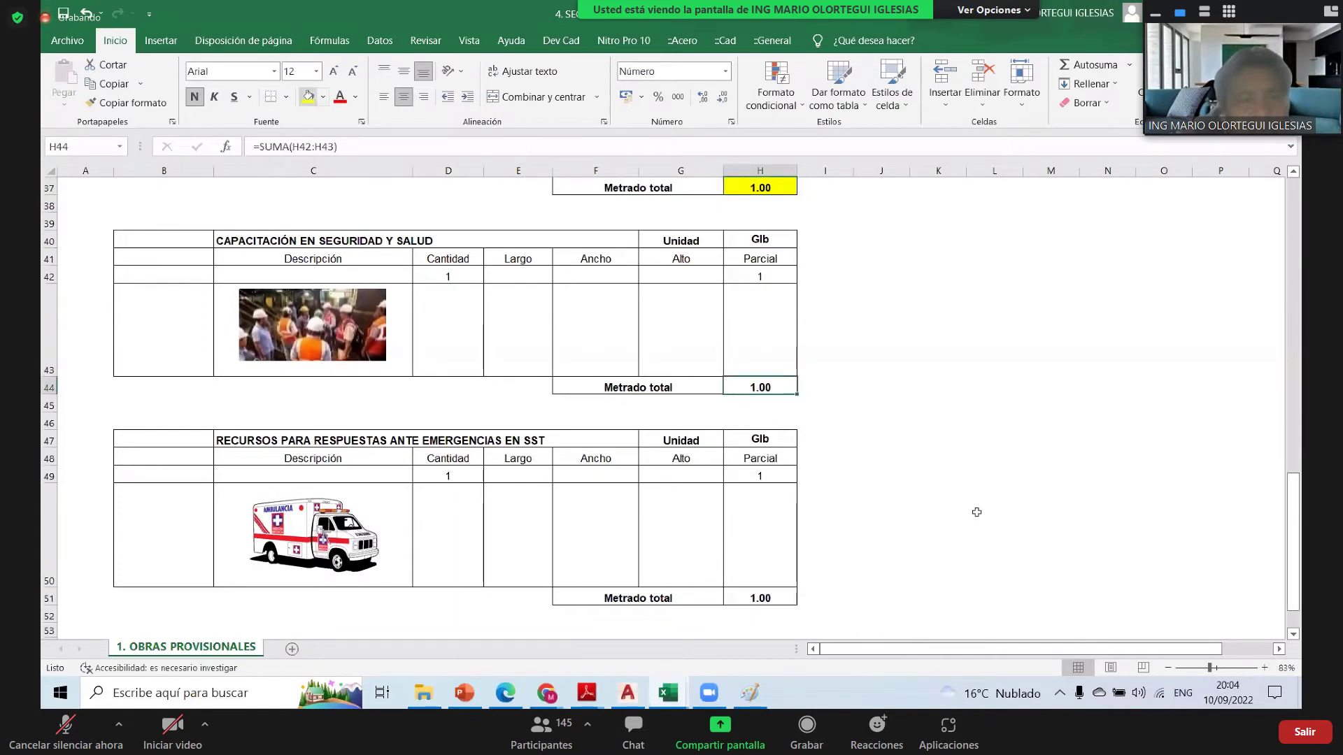
scroll(783, 514, down, 1)
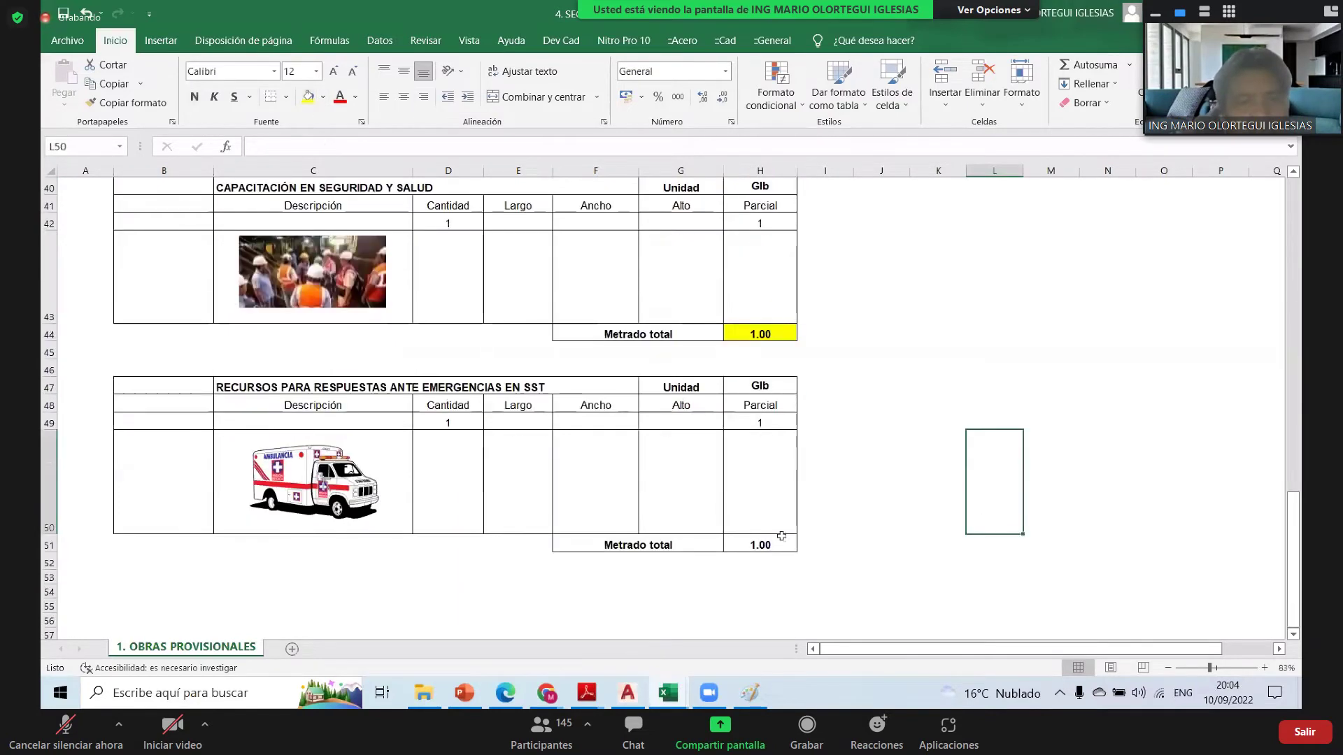
click(772, 542)
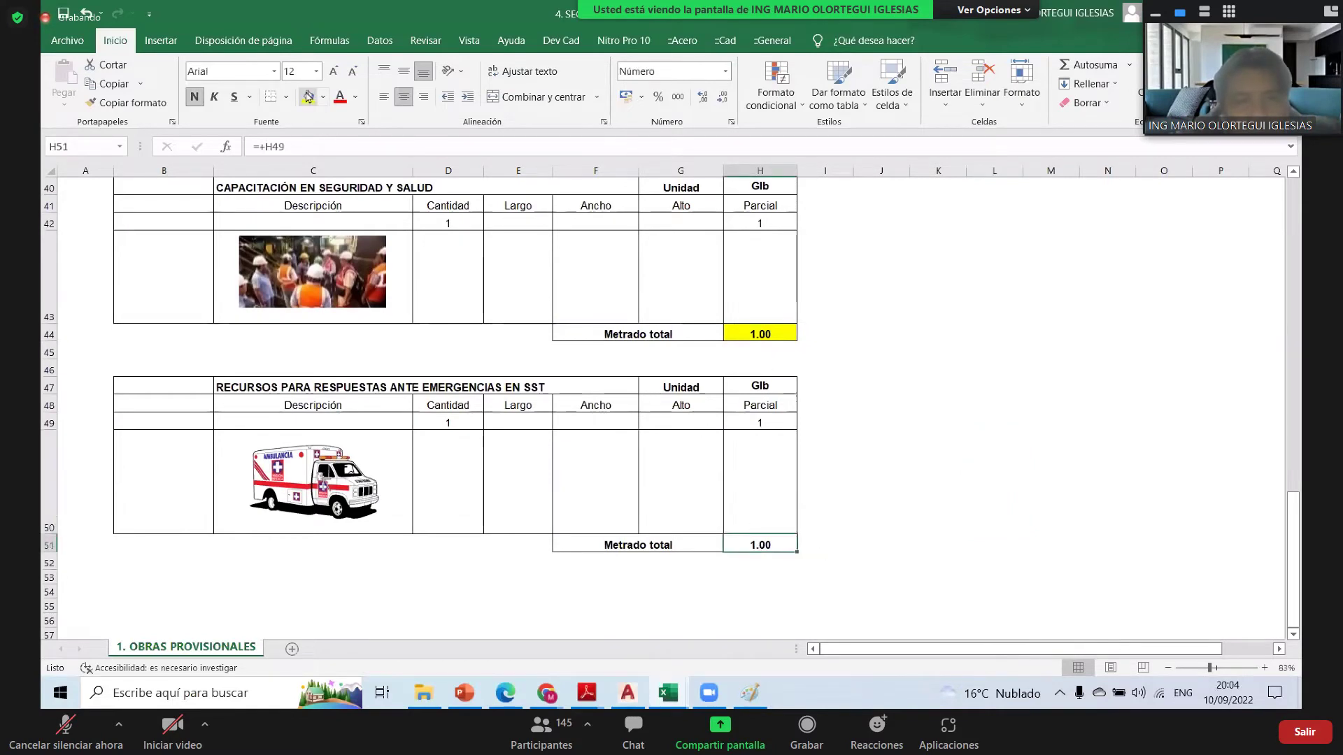
- Apply the same yellow fill to the Metrado total of Equipos de Protección Individual (H22)
scroll(866, 498, up, 4)
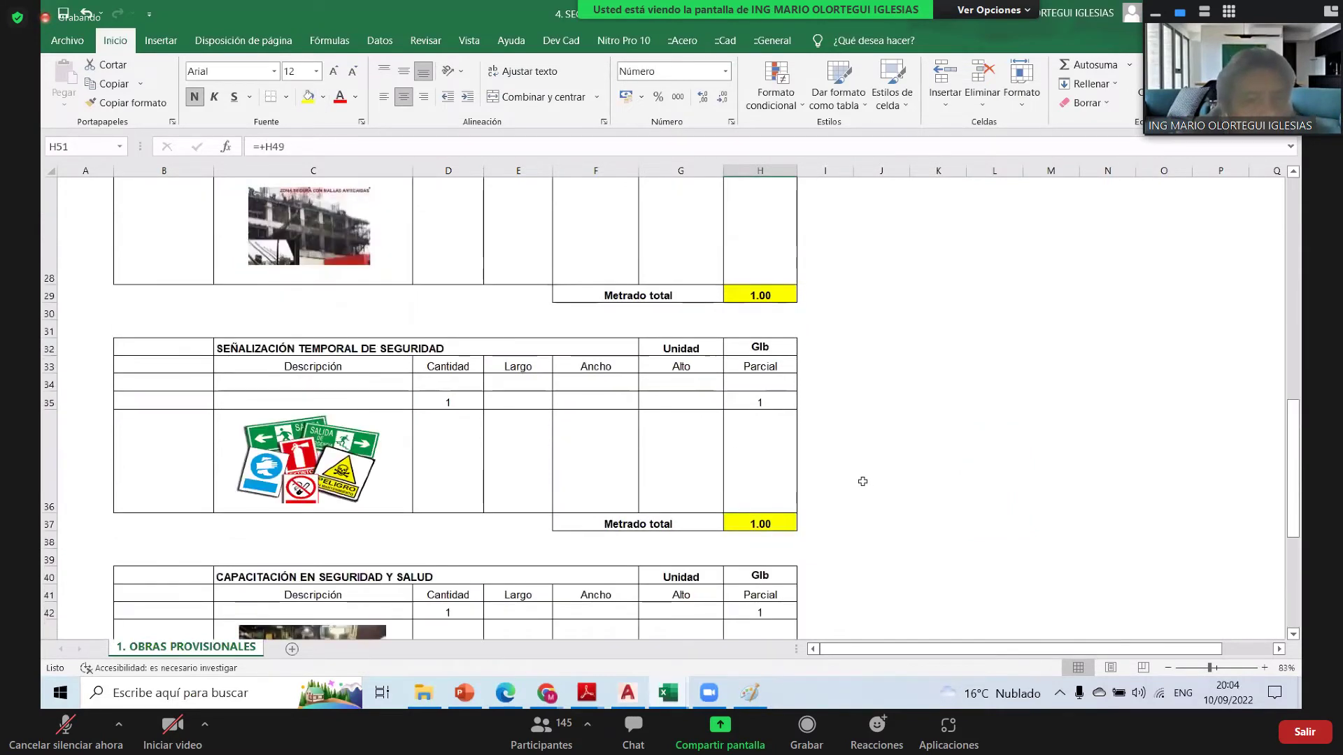
scroll(763, 484, up, 7)
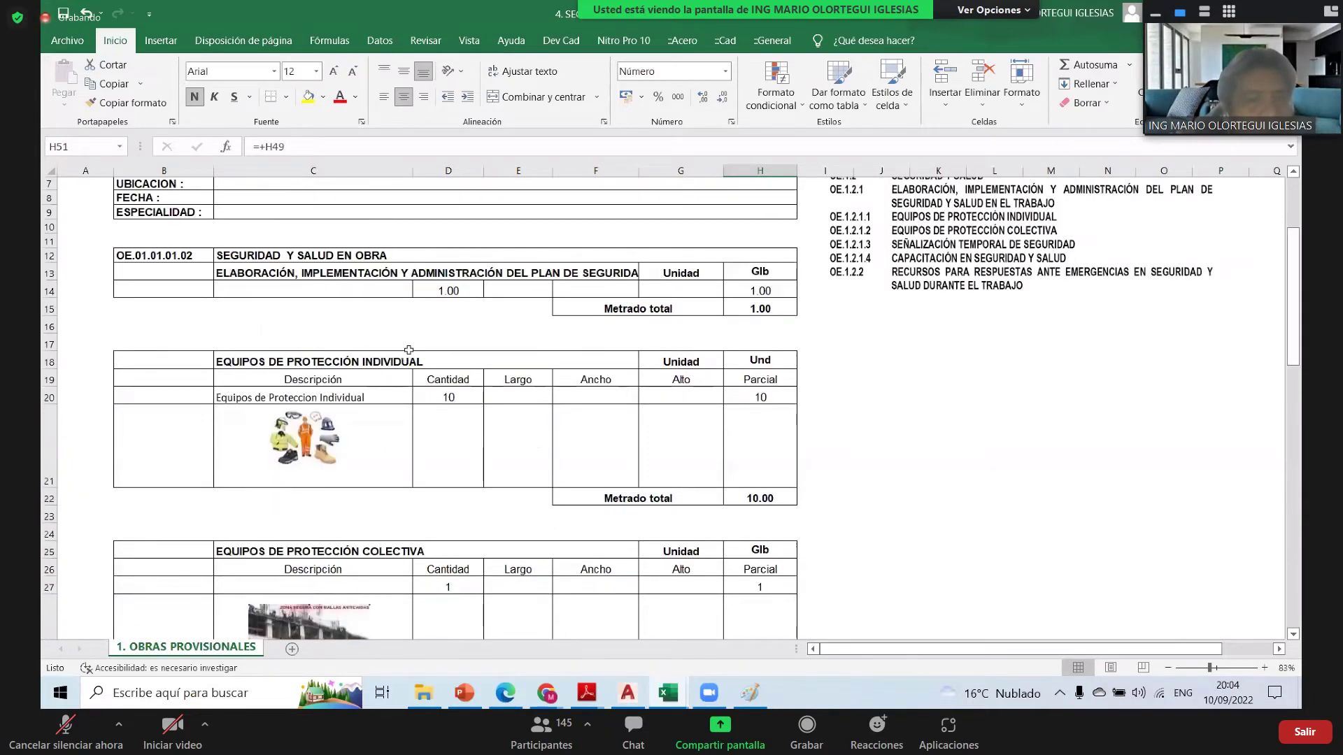
click(759, 498)
key(F4)
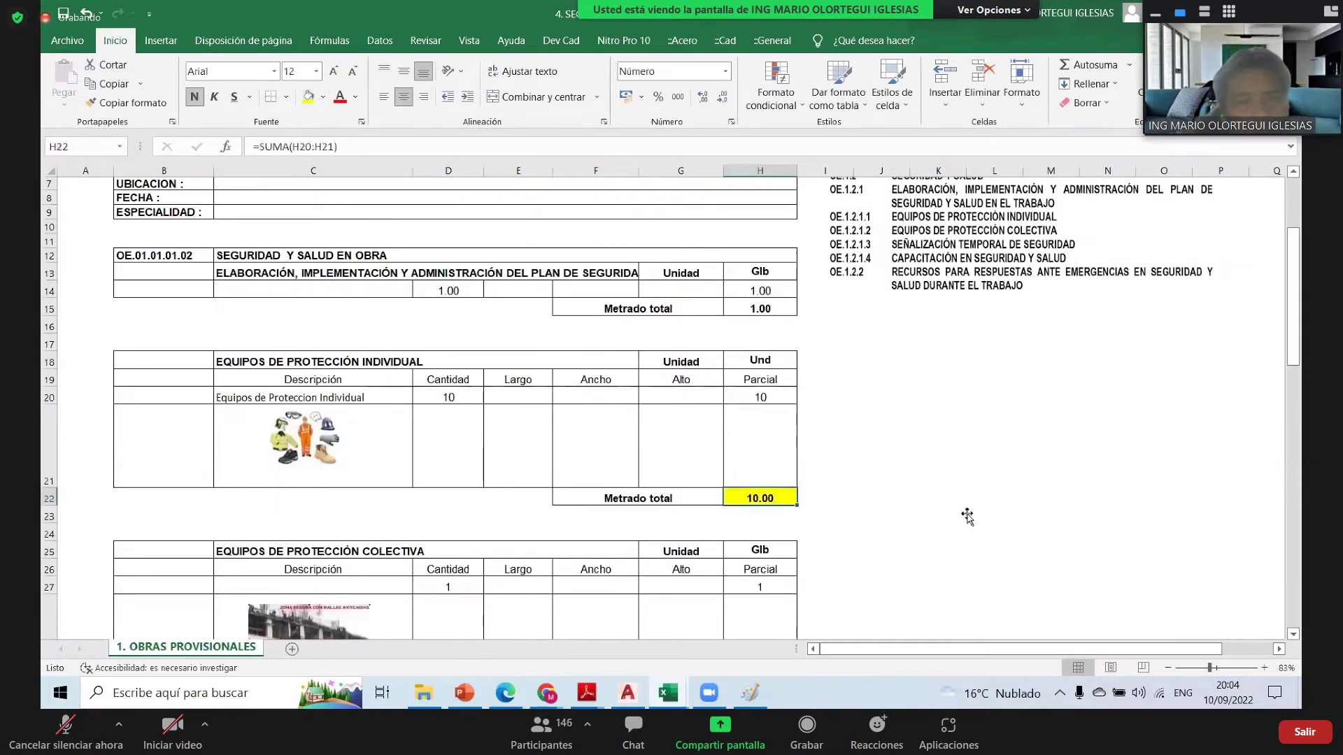
click(968, 516)
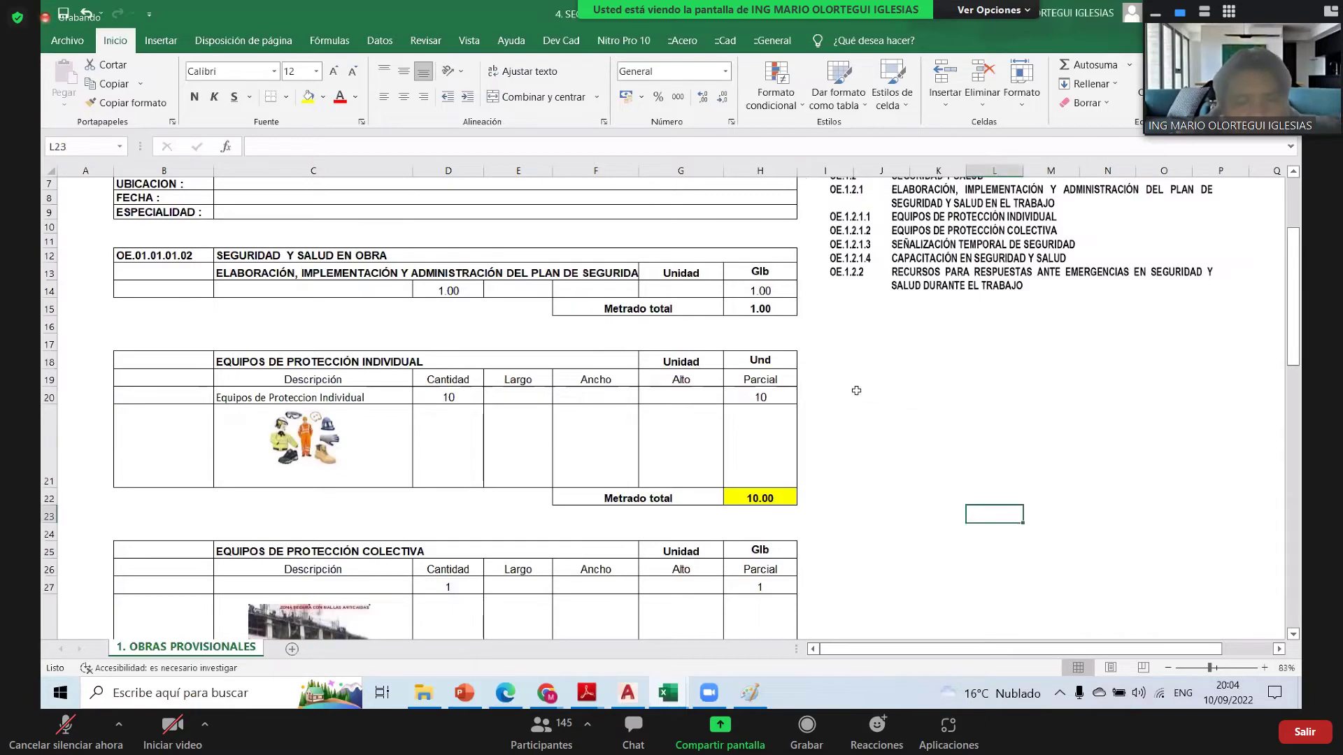
- Review all safety and health items on the sheet at a reduced zoom of 58%
scroll(856, 392, down, 14)
scroll(860, 392, up, 3)
drag(1205, 668, 1199, 673)
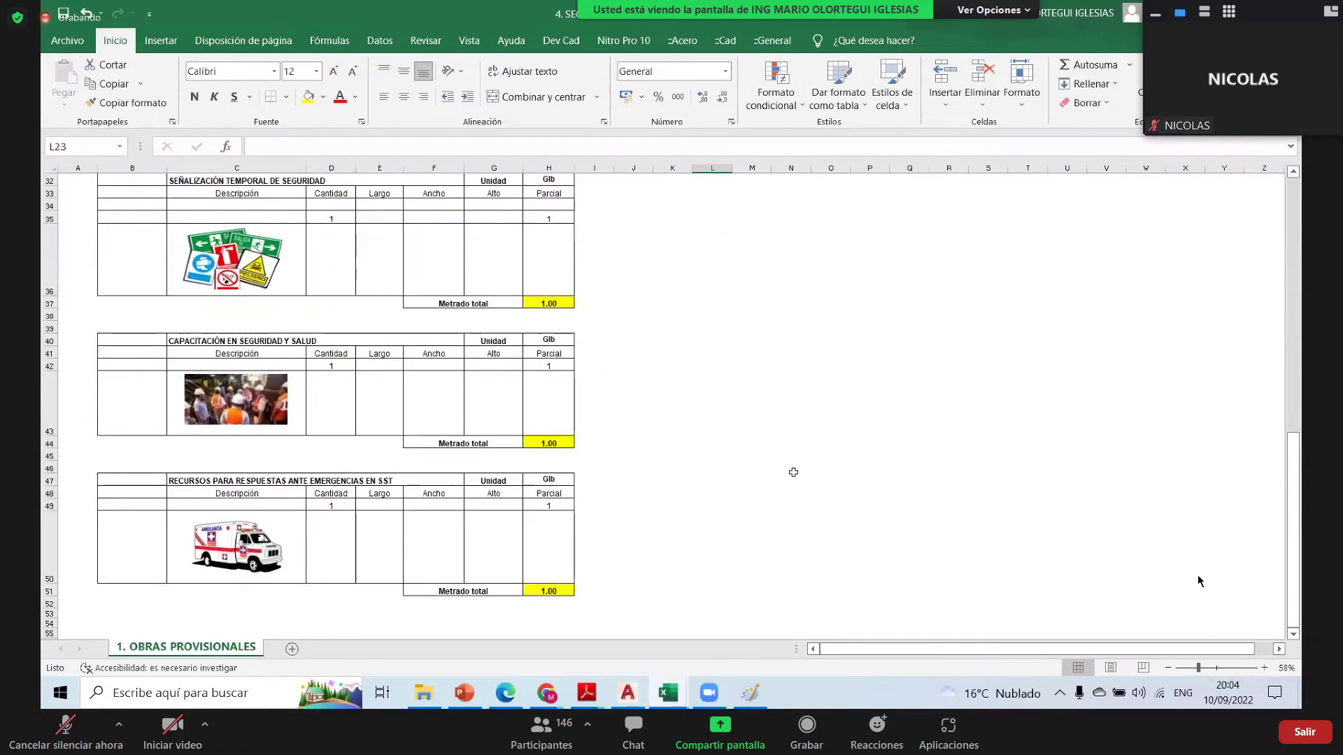
scroll(700, 360, up, 10)
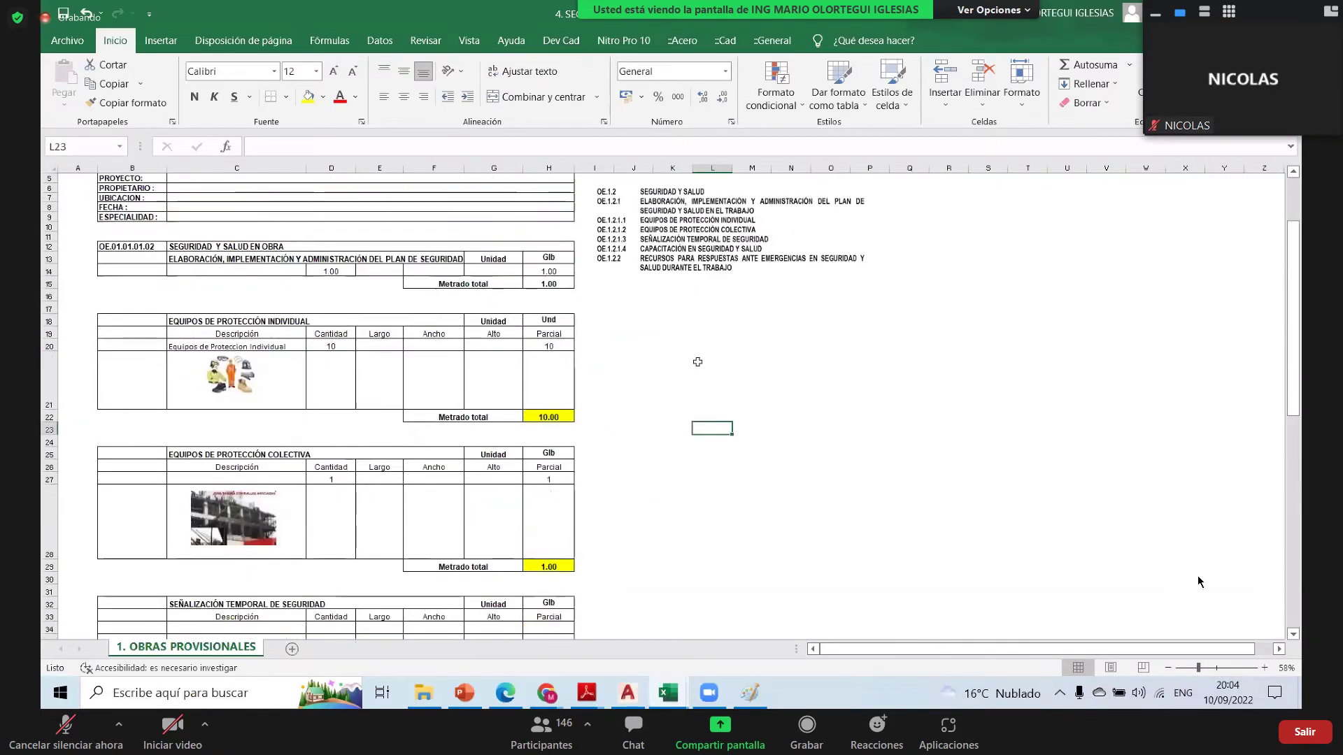
- Switch to the Reglamento de Metrados PDF and find the OE.1.2 Seguridad y Salud section in its index
mouse_move(598, 688)
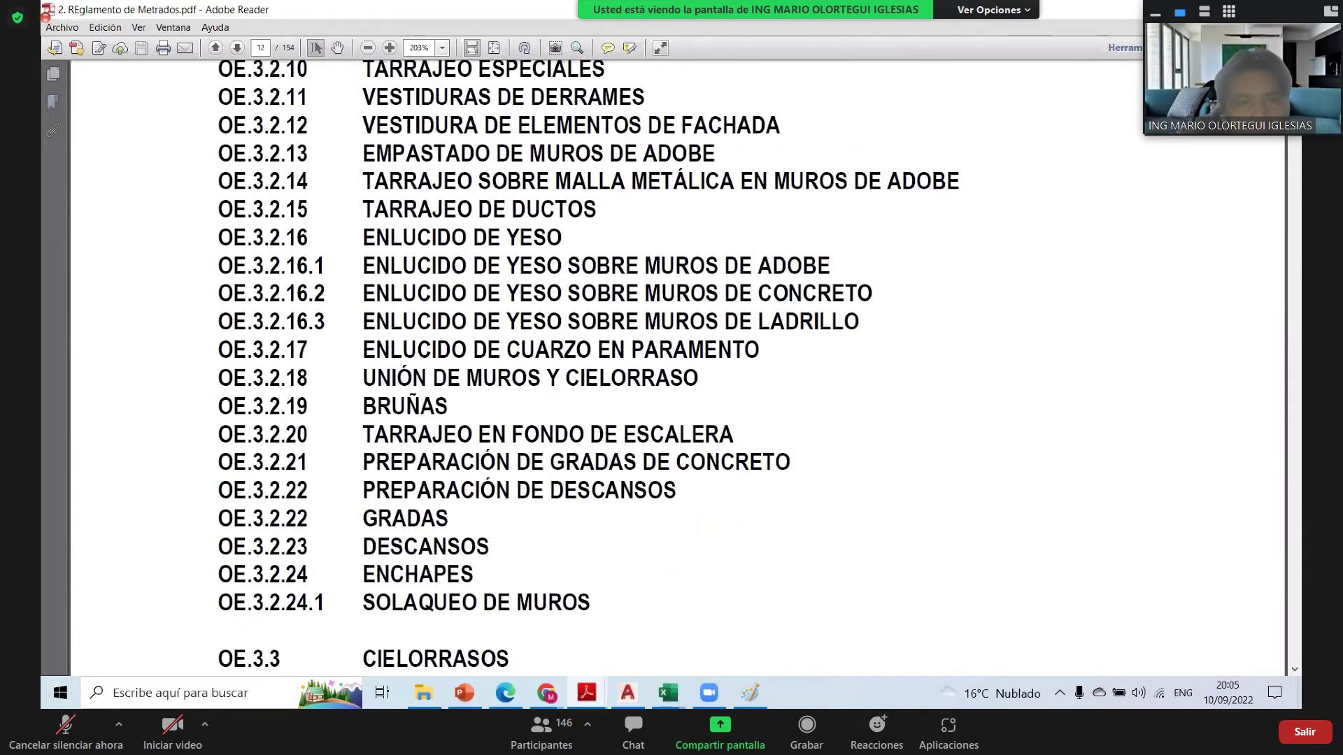
scroll(614, 409, up, 10)
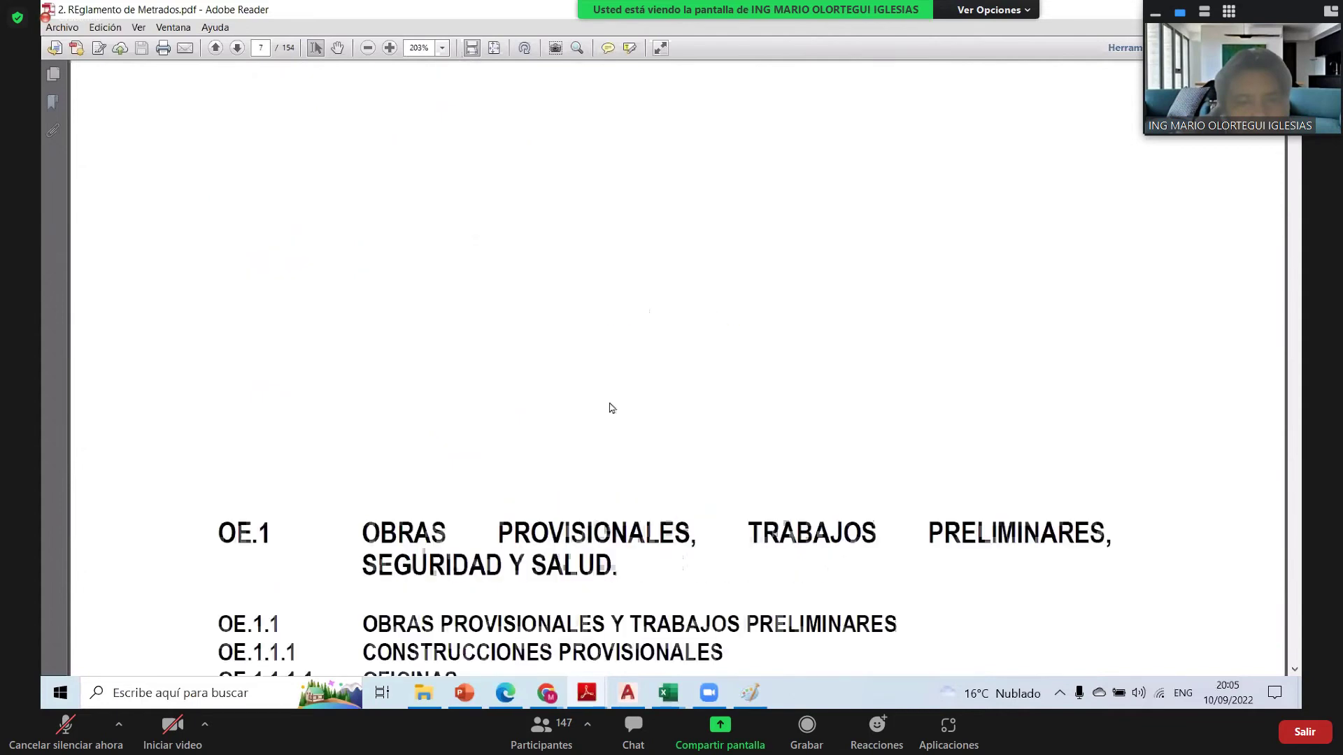
scroll(611, 402, down, 5)
scroll(609, 390, down, 5)
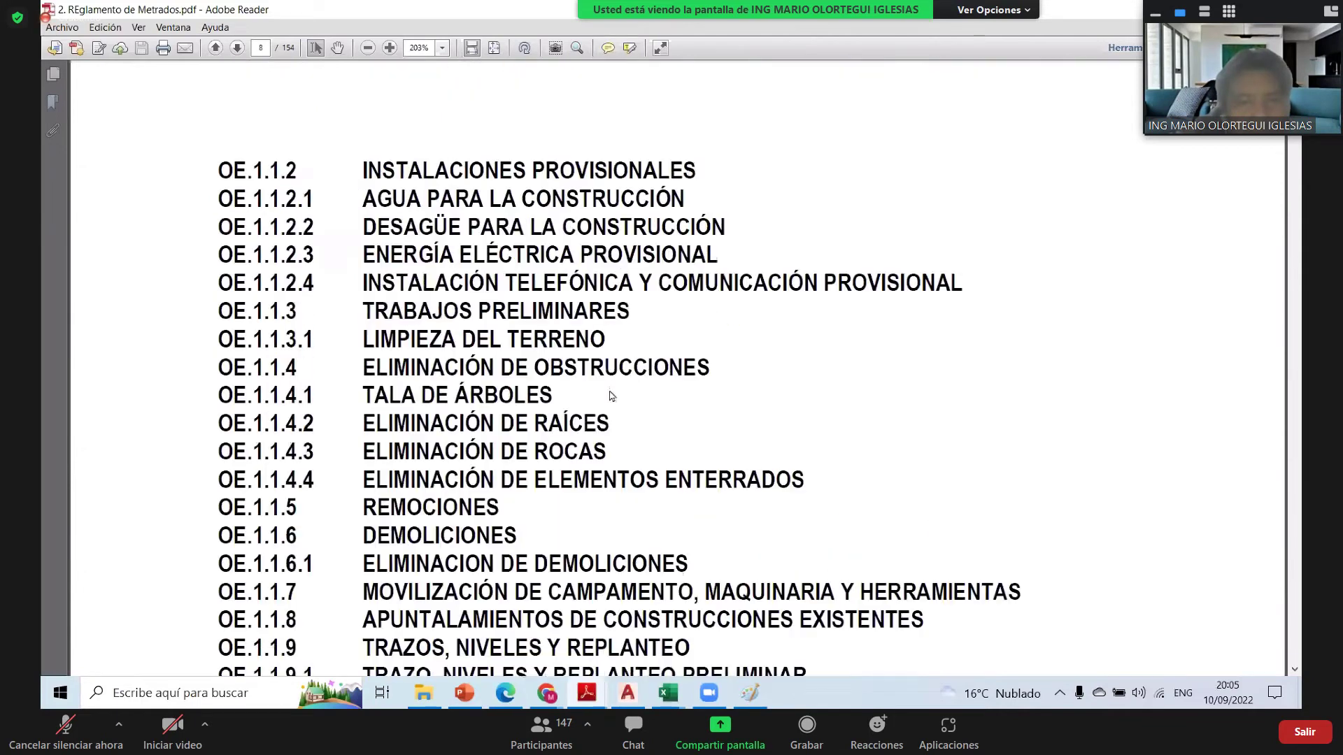
scroll(608, 396, down, 6)
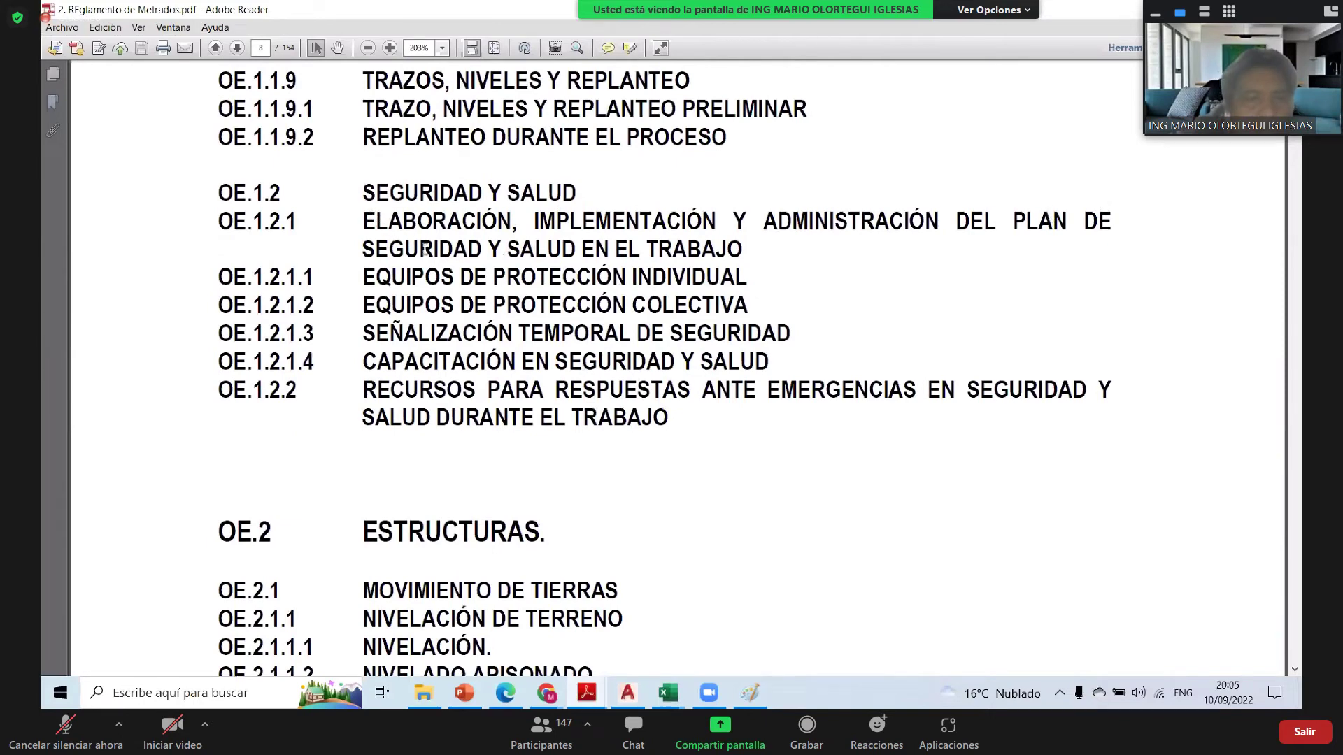
- Mark the entries from OE.1.2.1 through OE.1.2.2 to point out the safety and health items, and clear the selection
drag(640, 418, 651, 419)
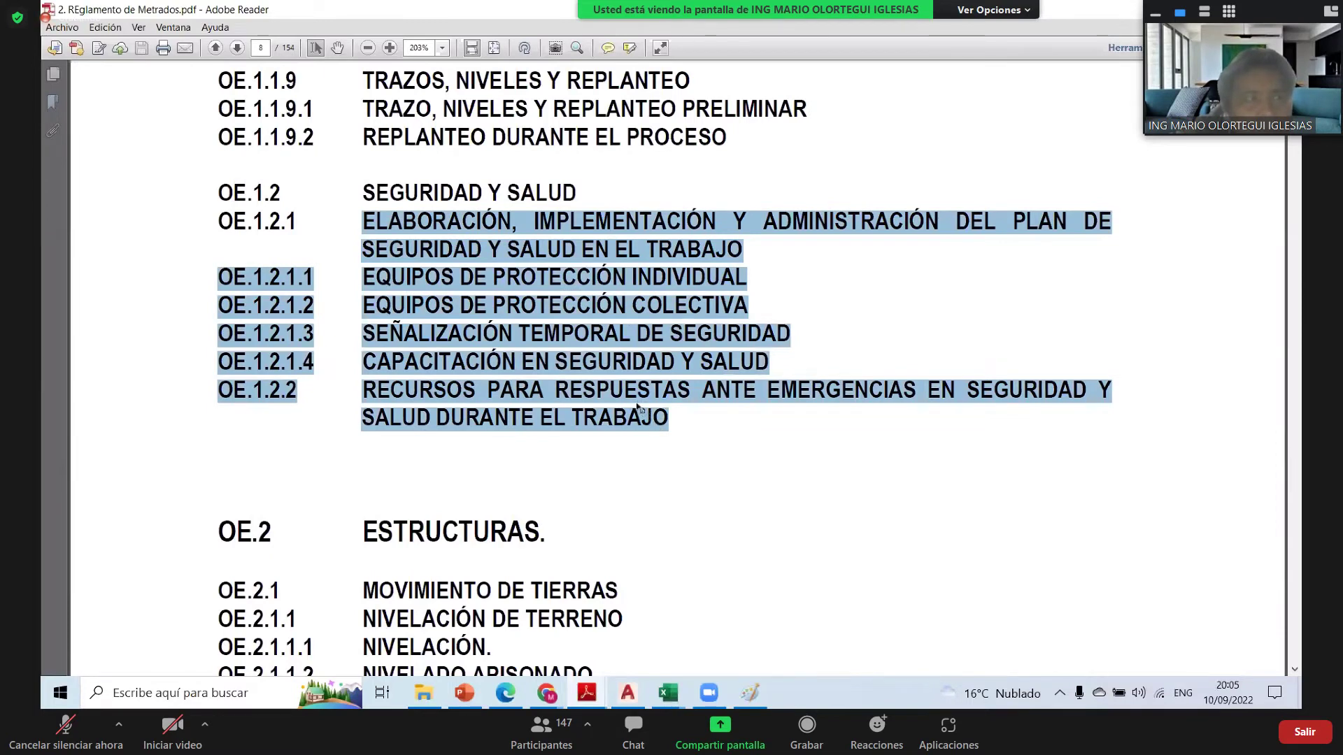
click(538, 315)
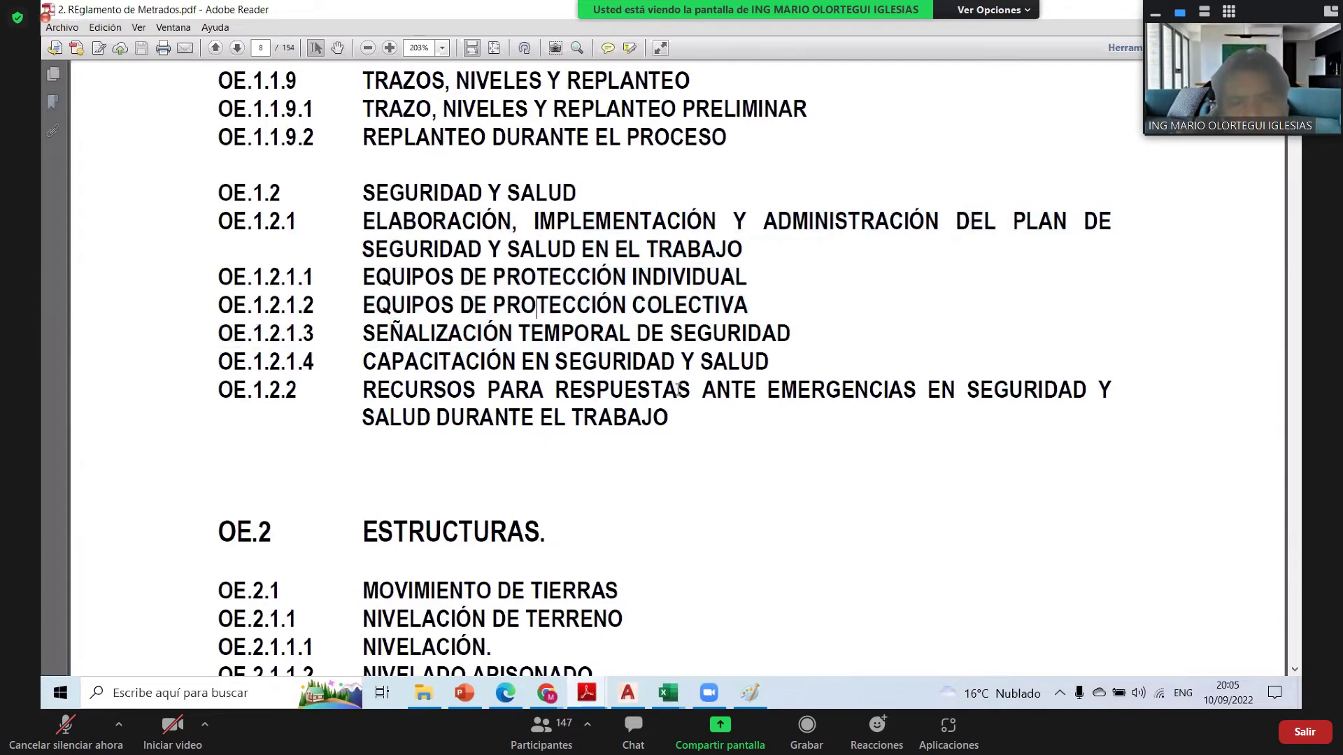
shift+click(695, 425)
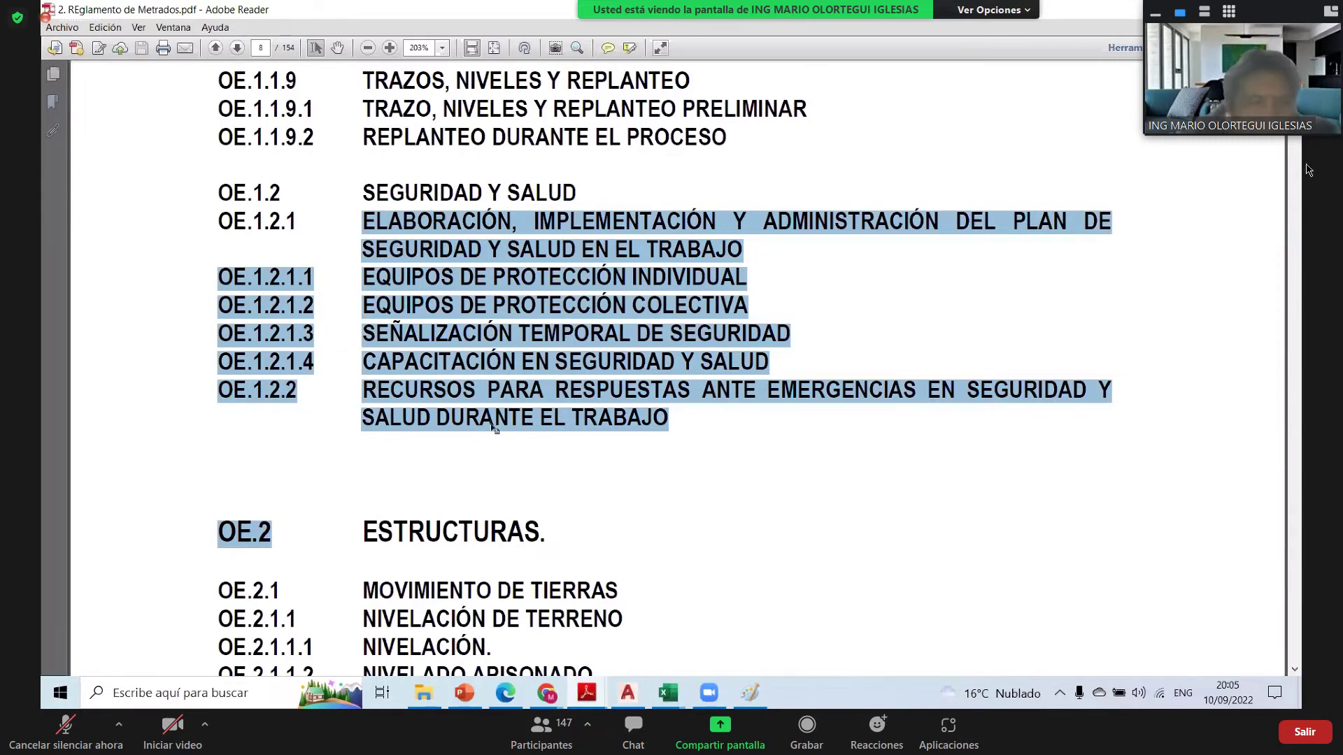
click(233, 446)
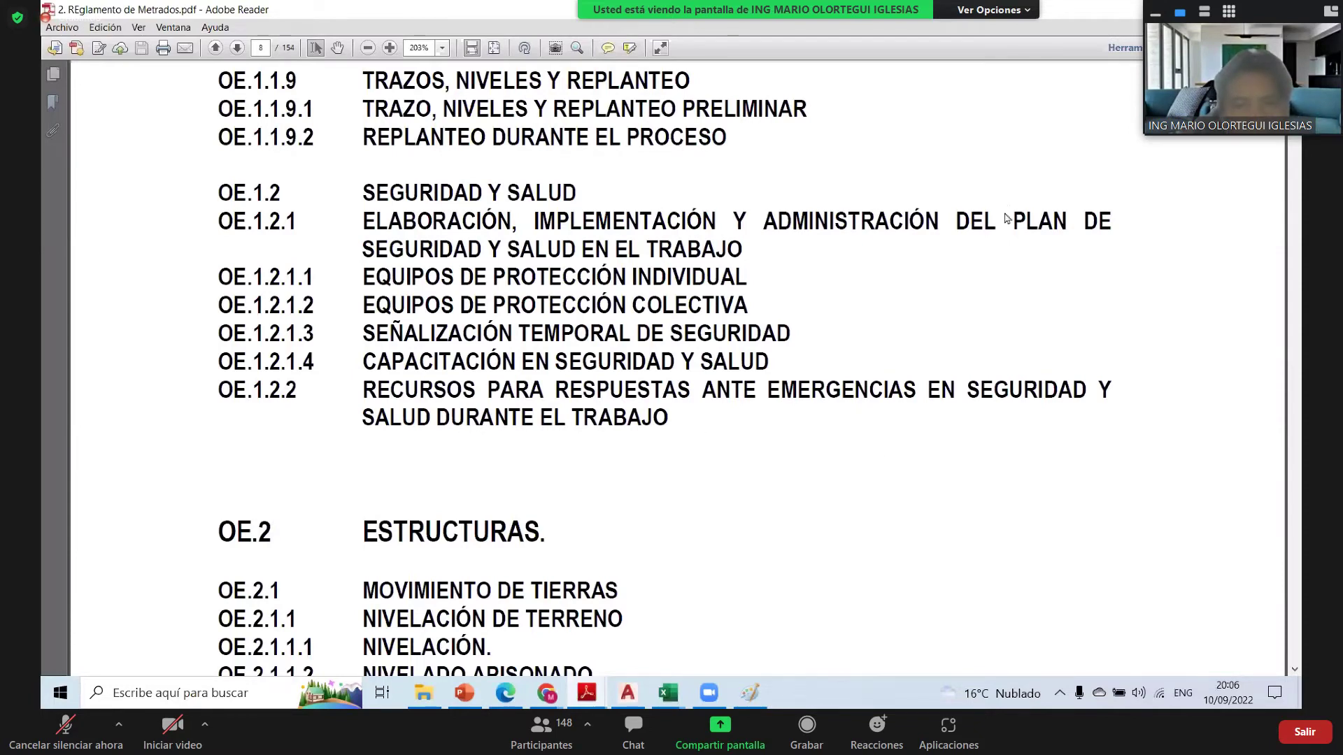
scroll(283, 455, down, 1)
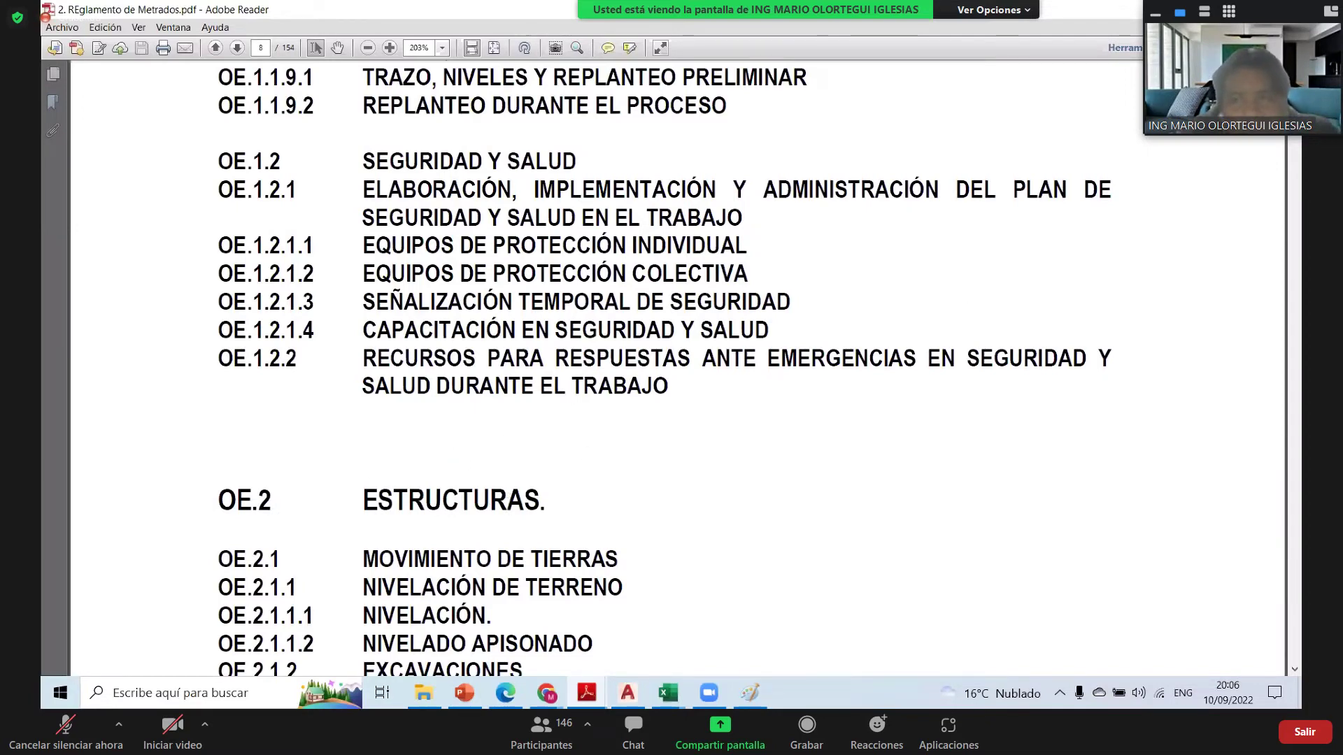
key(alt+Tab)
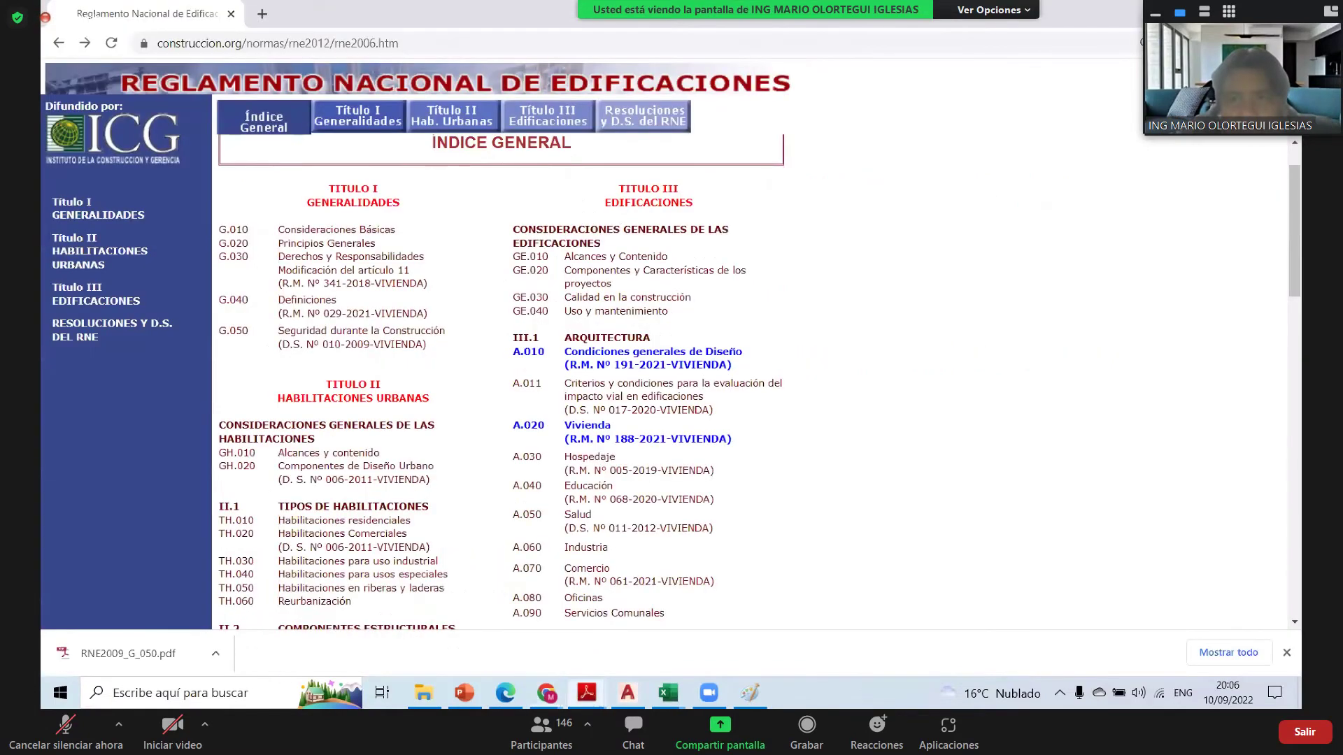
key(alt+Tab)
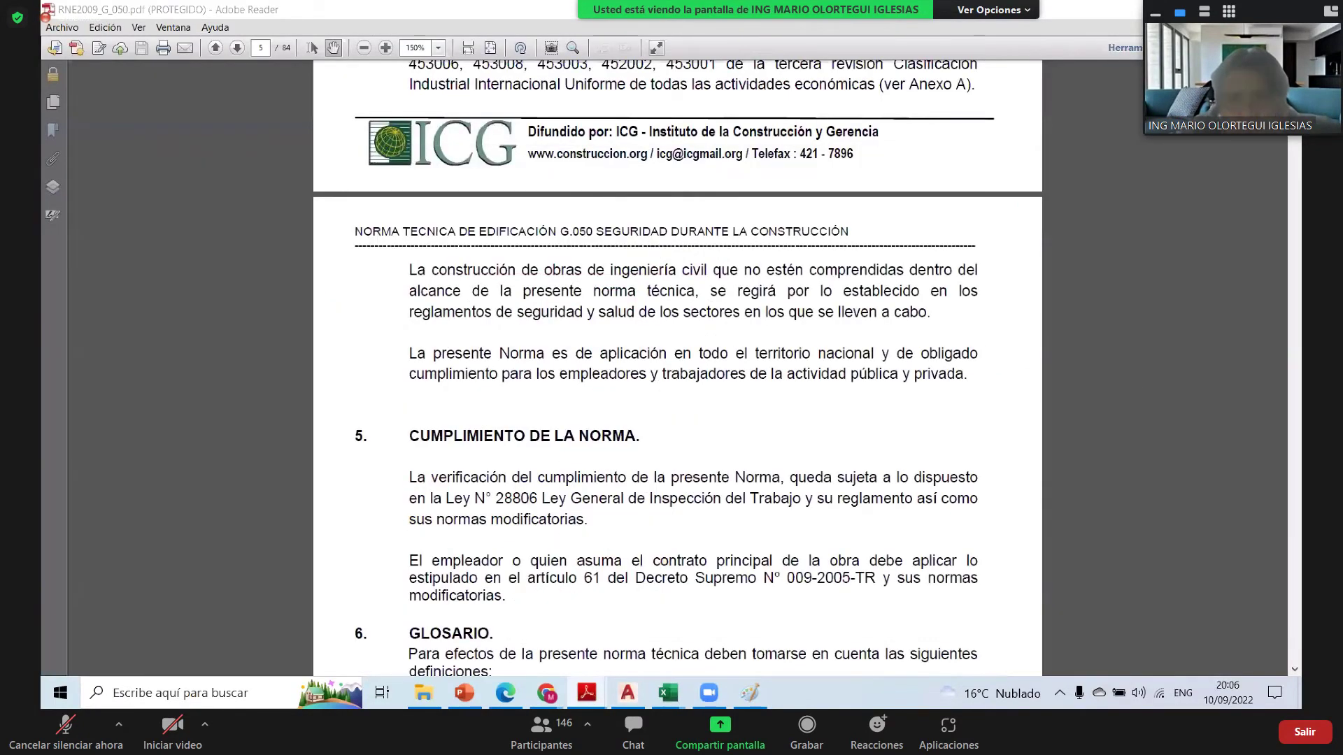
key(alt+Tab)
key(alt+Tab)
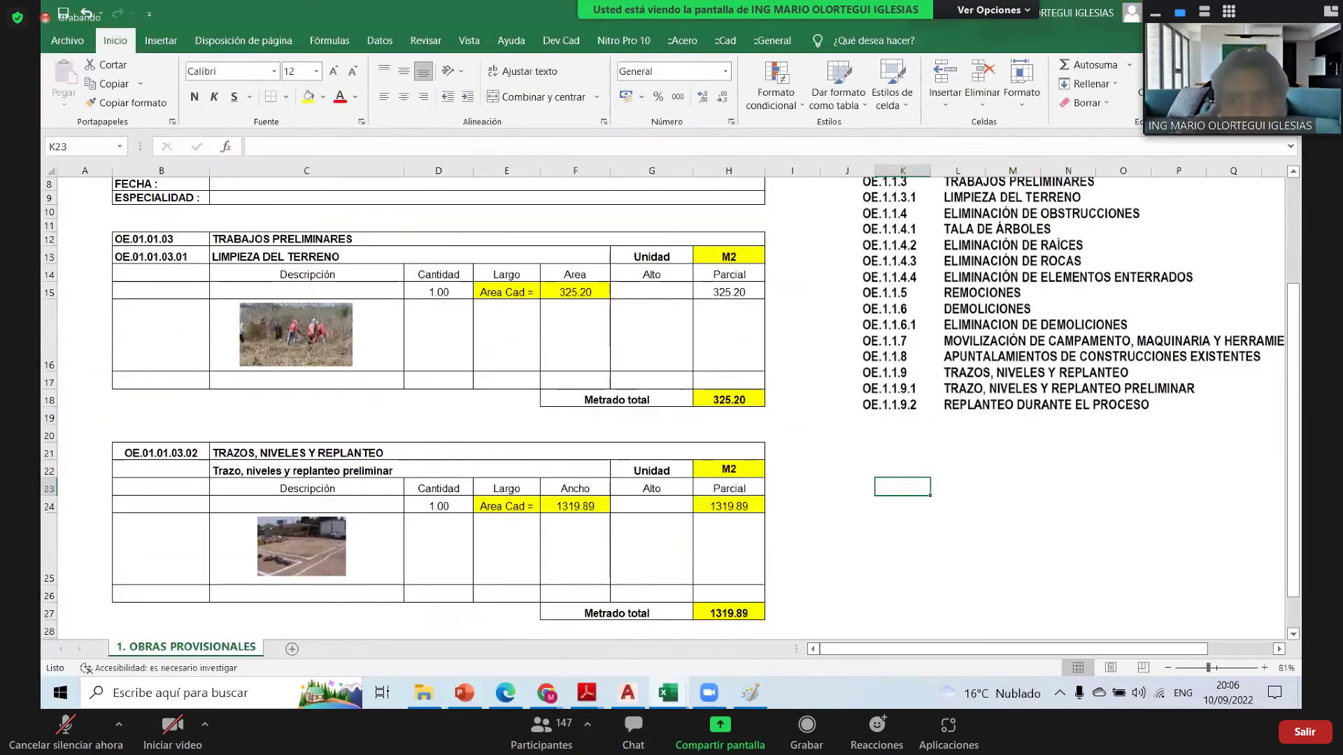
key(alt+Tab)
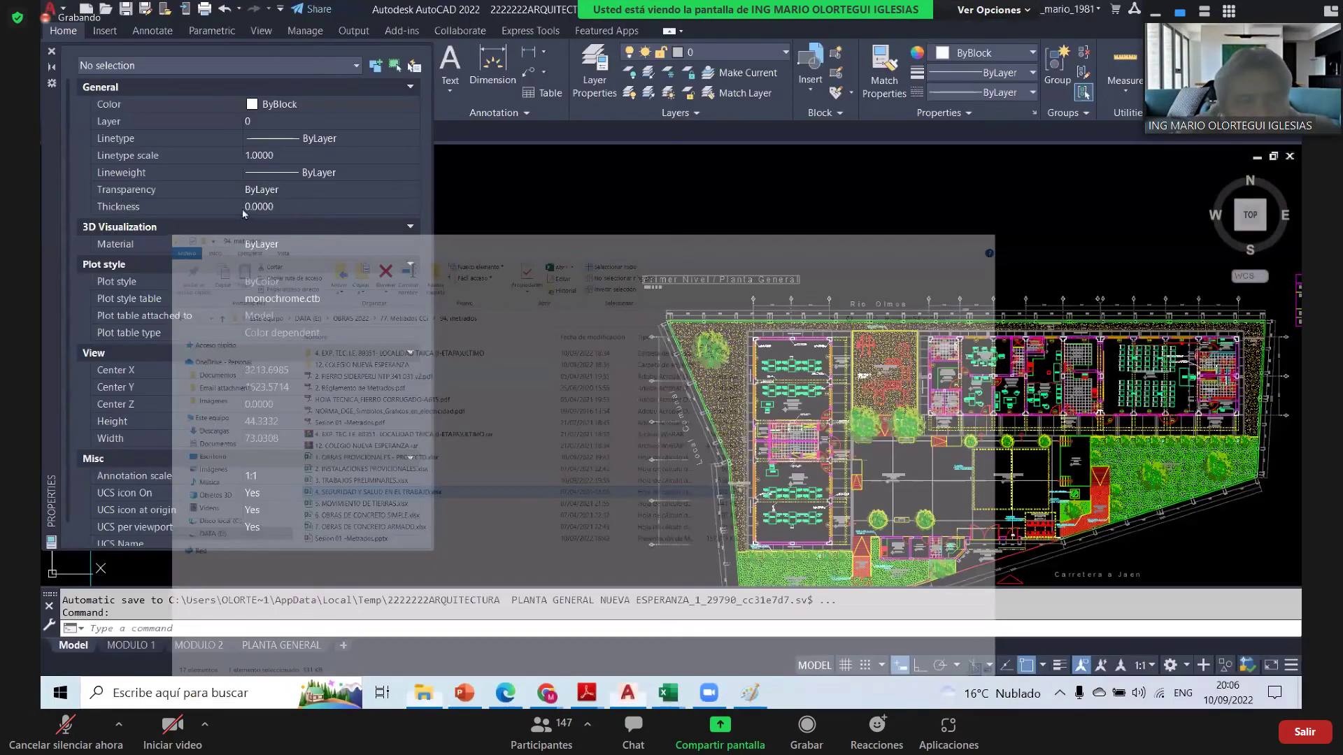
key(alt+Tab)
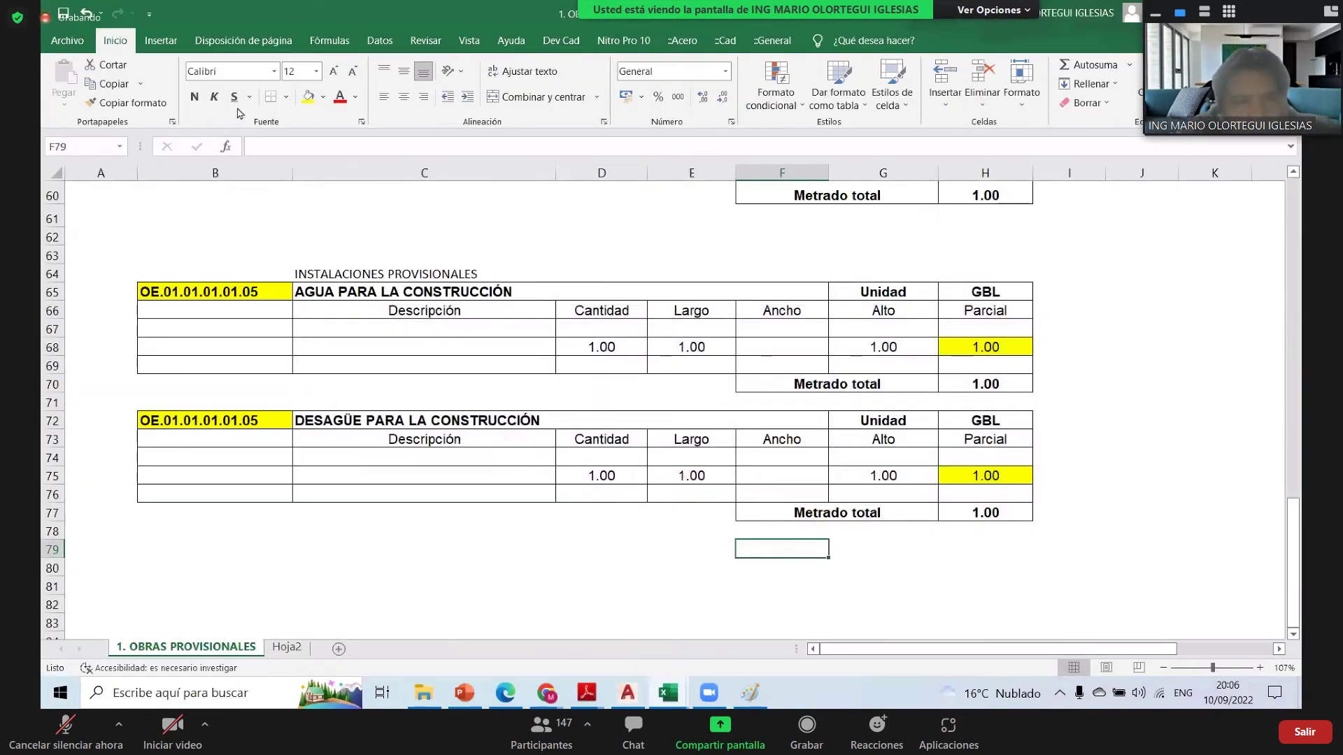
key(alt+Tab)
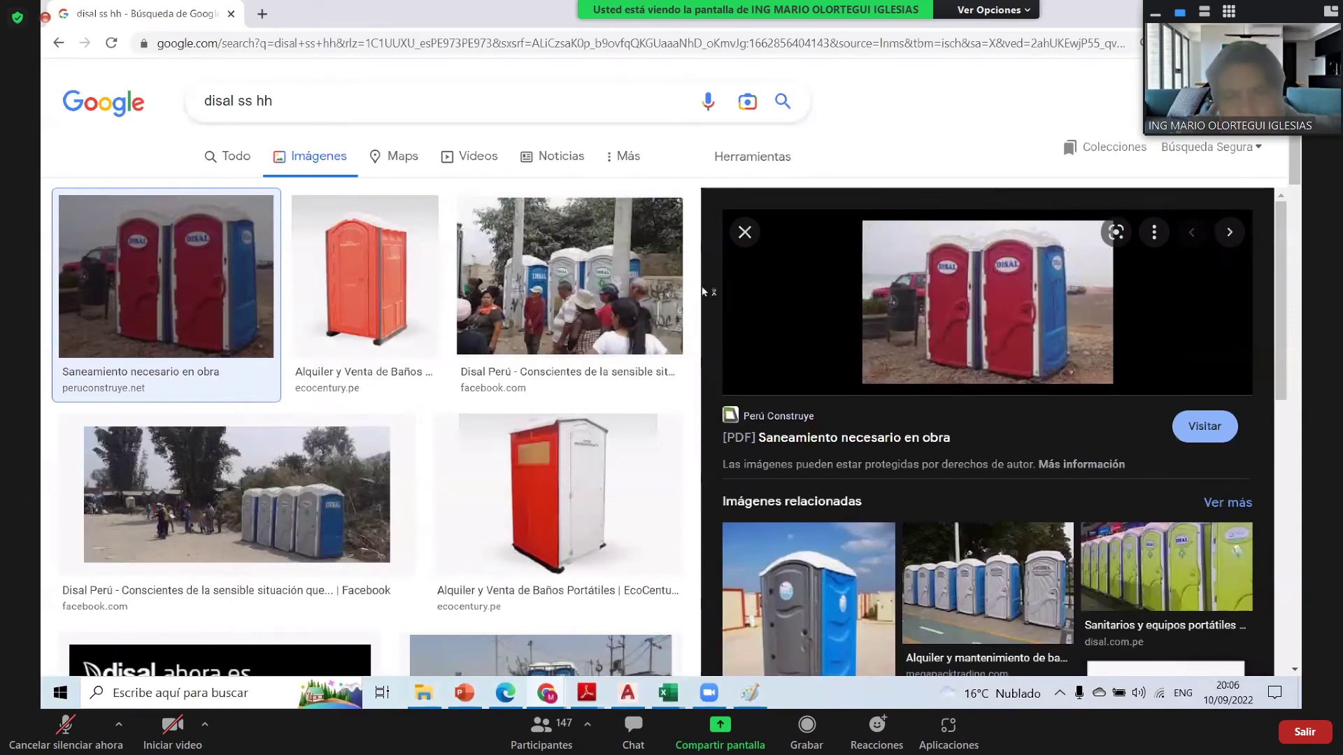
- Switch to the MAQUINA S10 virtual machine, launch S10 Presupuestos 2005 and log in with the prefilled user
key(super+d)
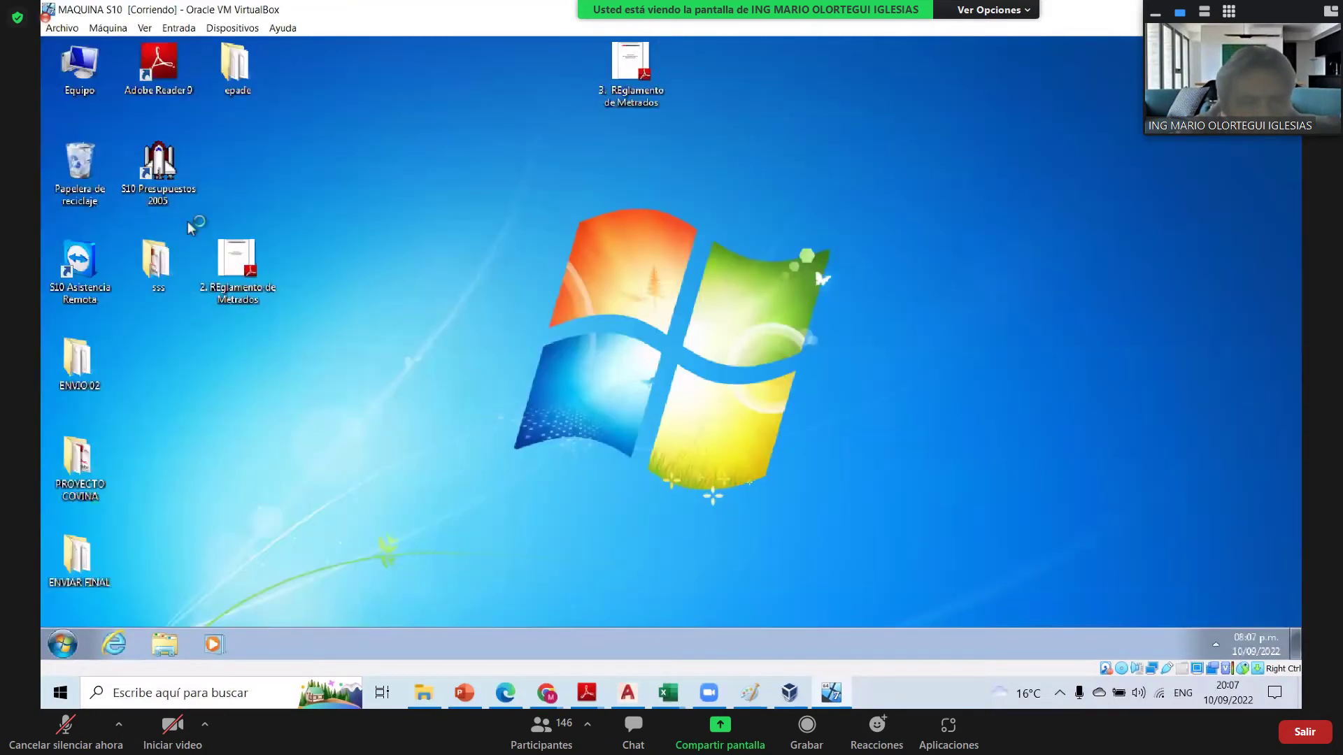
click(181, 178)
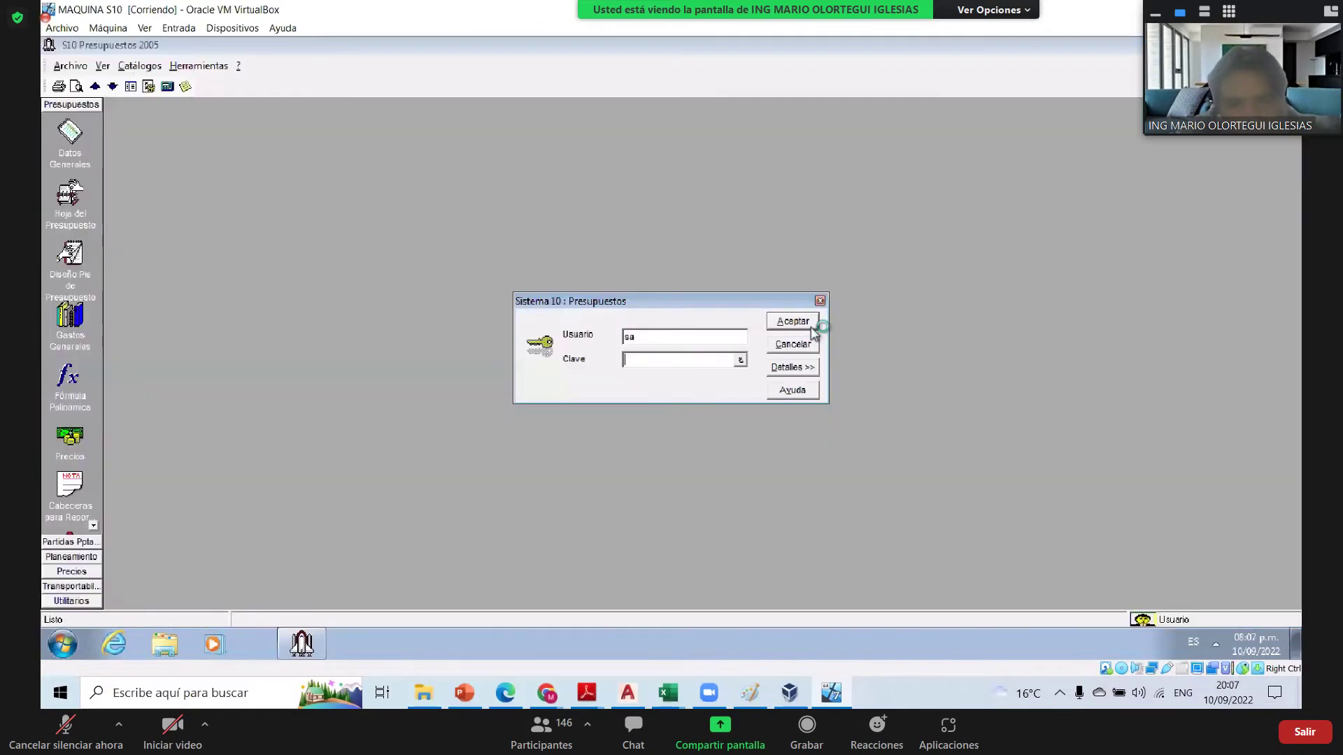
key(Return)
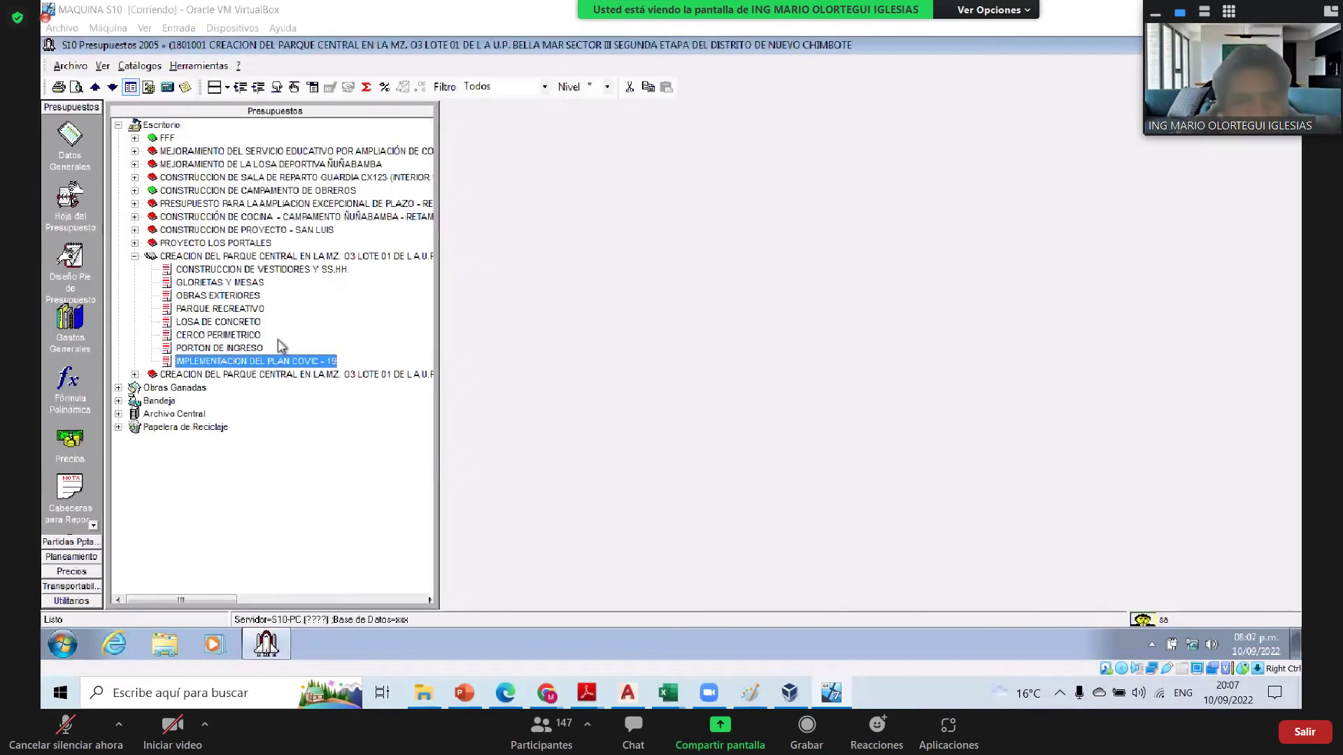
- Open the budget sheet of the COVID-19 plan sub-budget under the Parque Central project and hide its lower detail pane
double_click(245, 361)
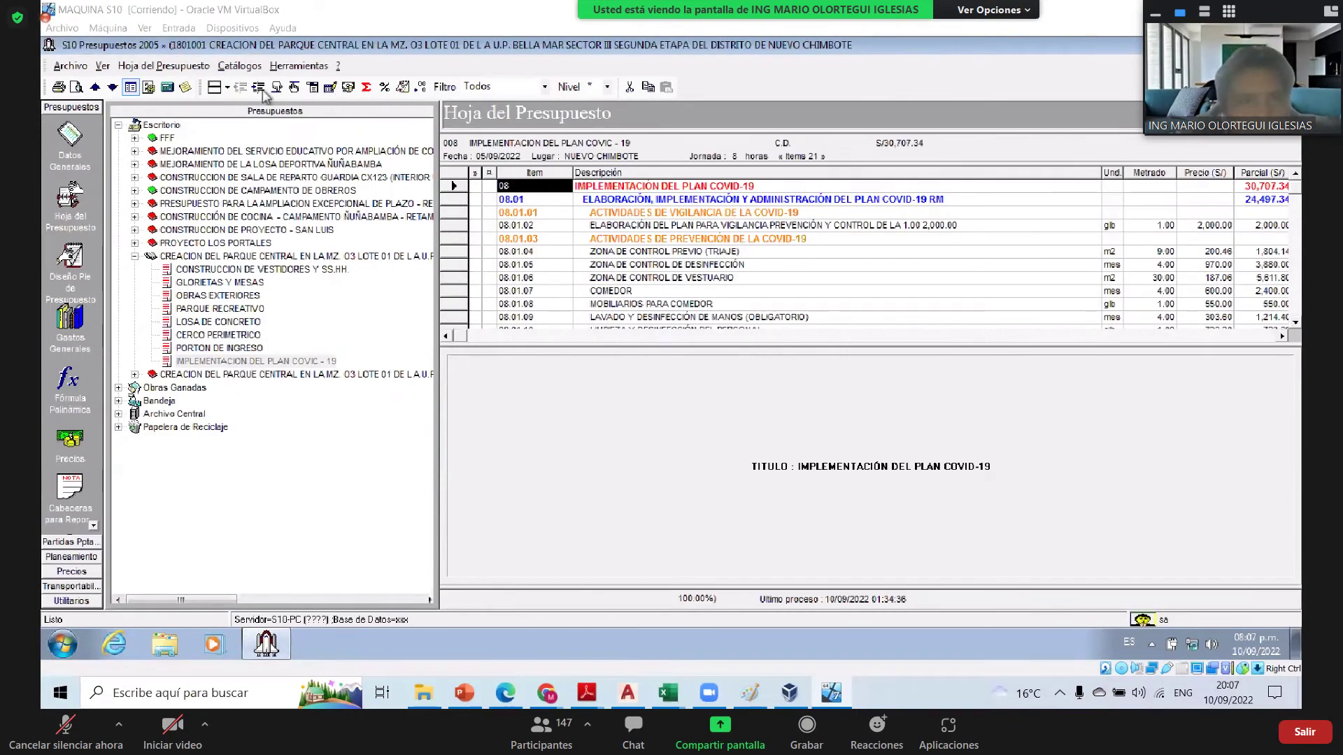
click(236, 108)
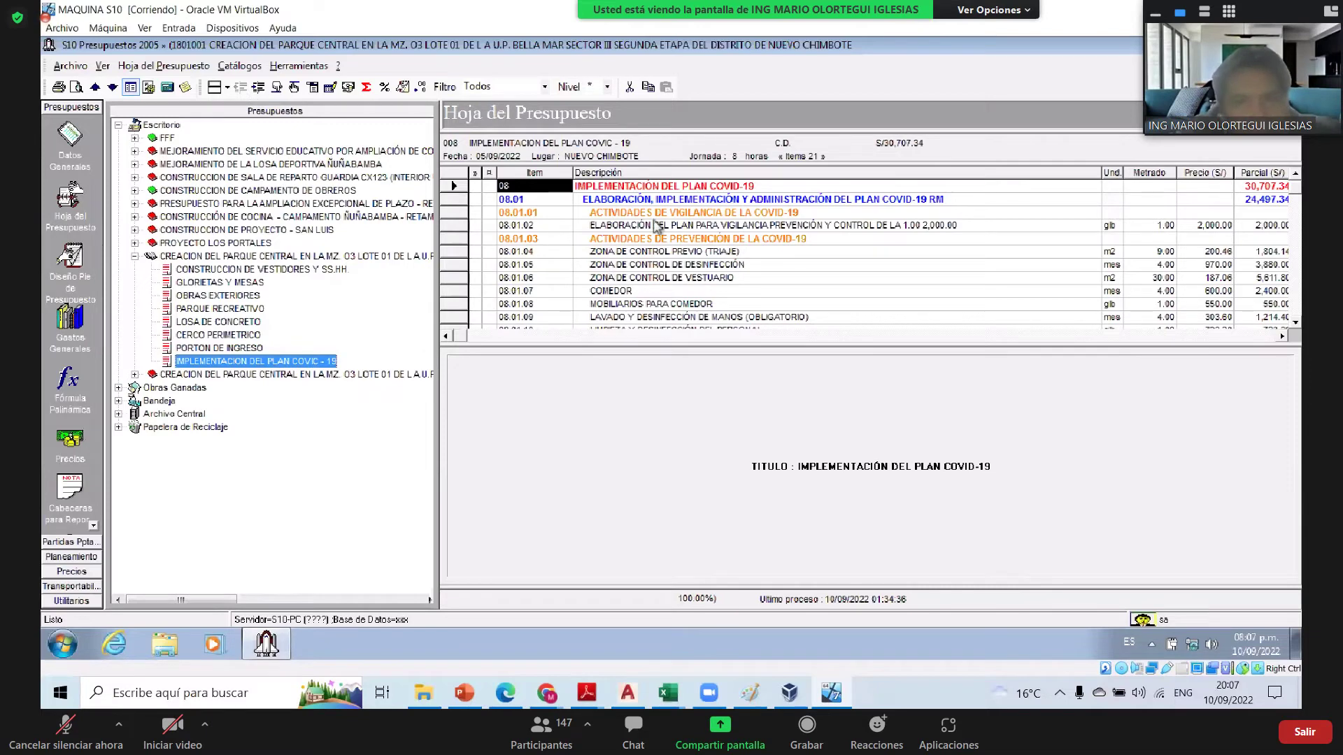
click(710, 206)
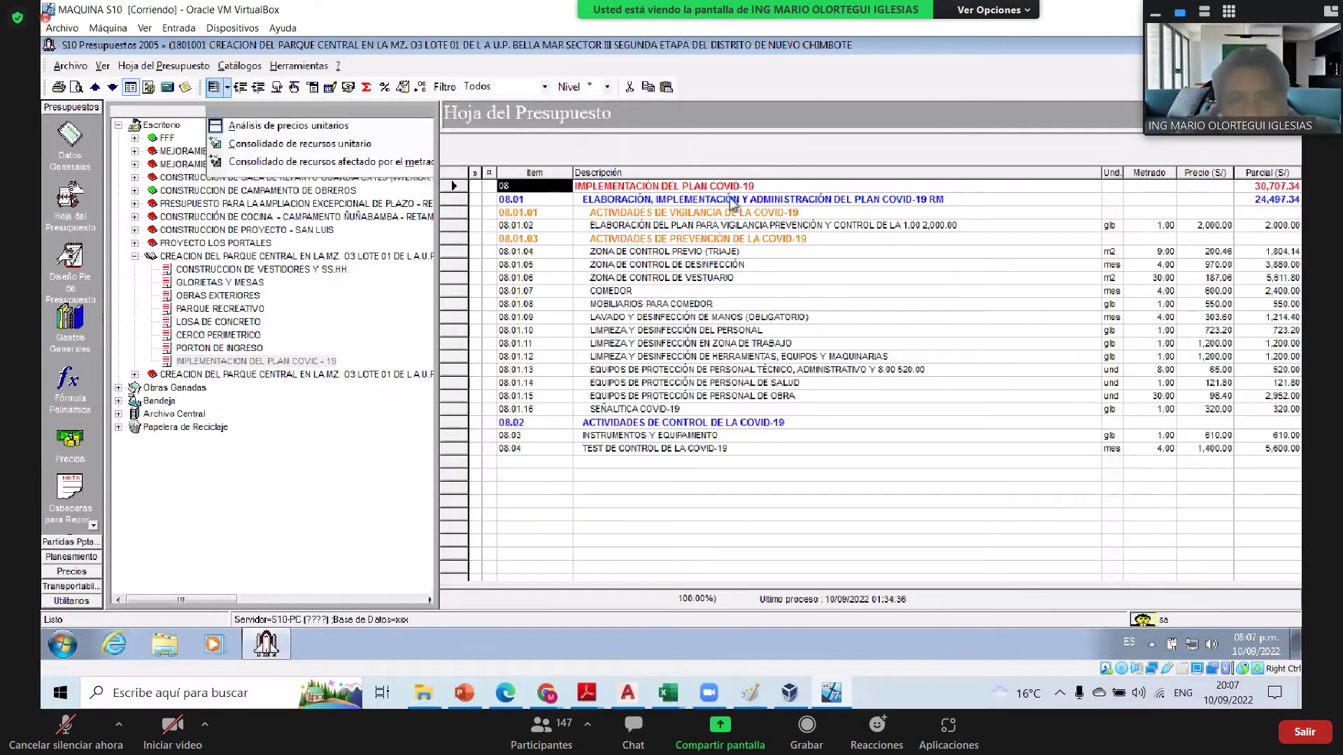
- Go through the COVID-19 plan budget rows one by one, from heading 08.01 down to the COMEDOR item
click(675, 205)
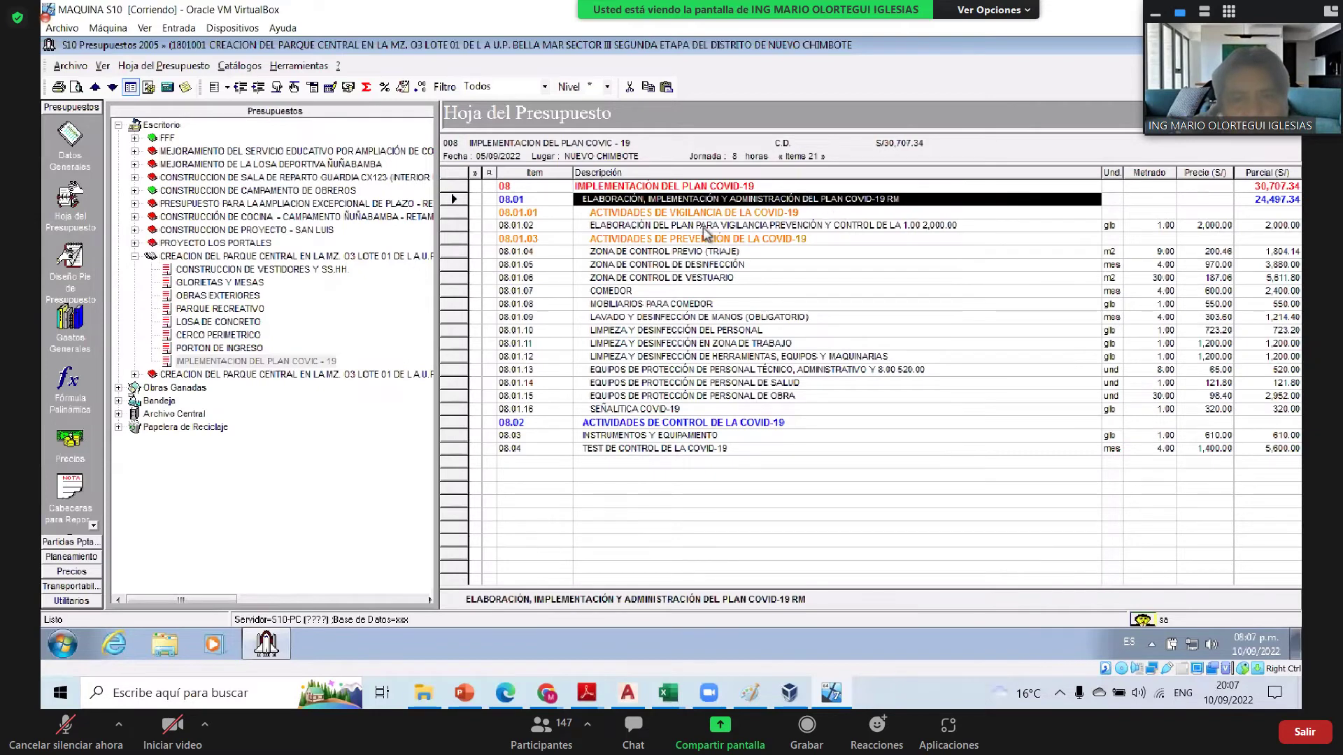
key(Down)
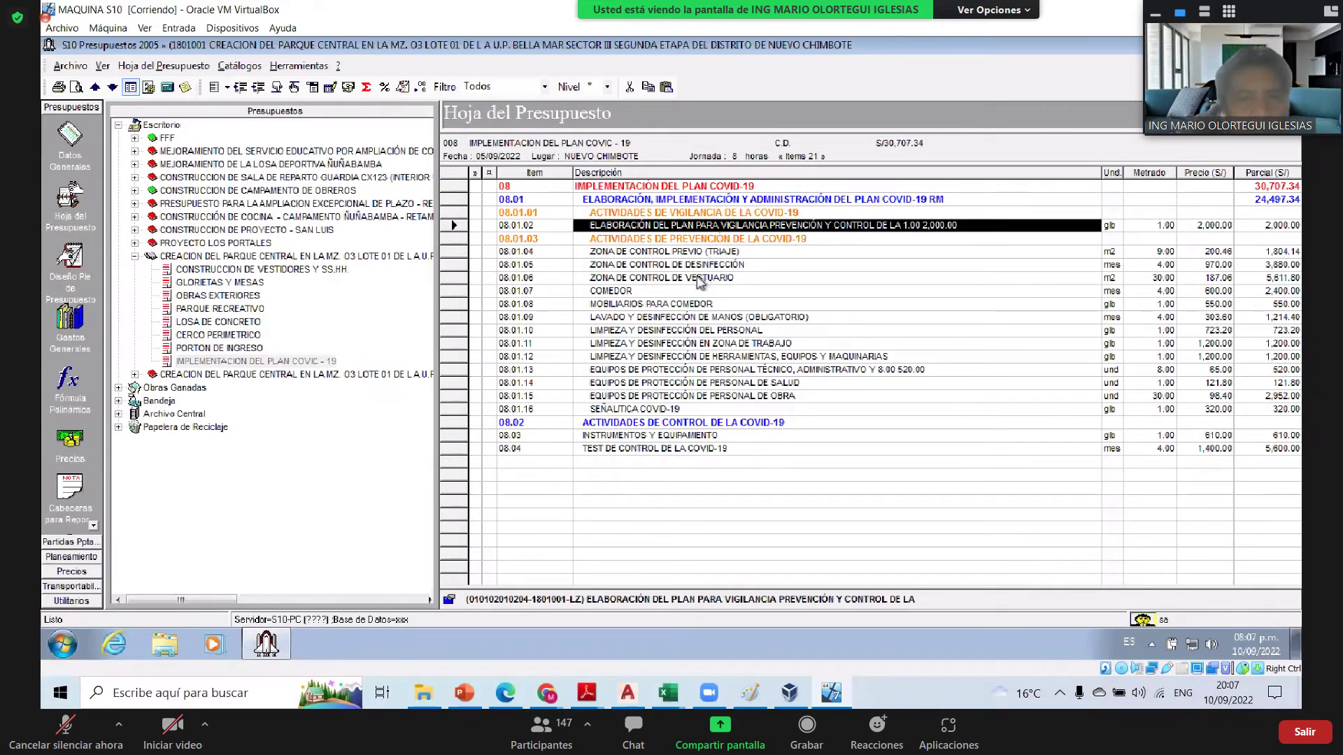
key(Down)
key(Down)
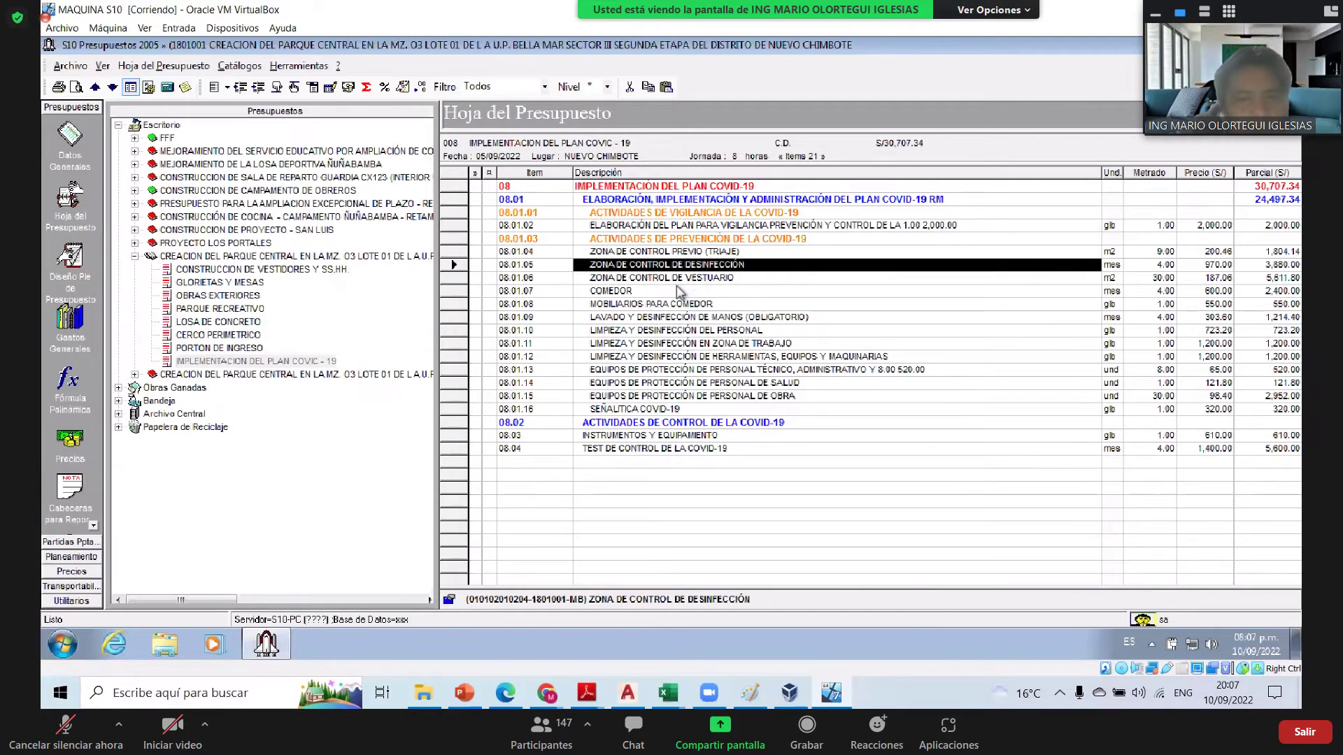
key(Down)
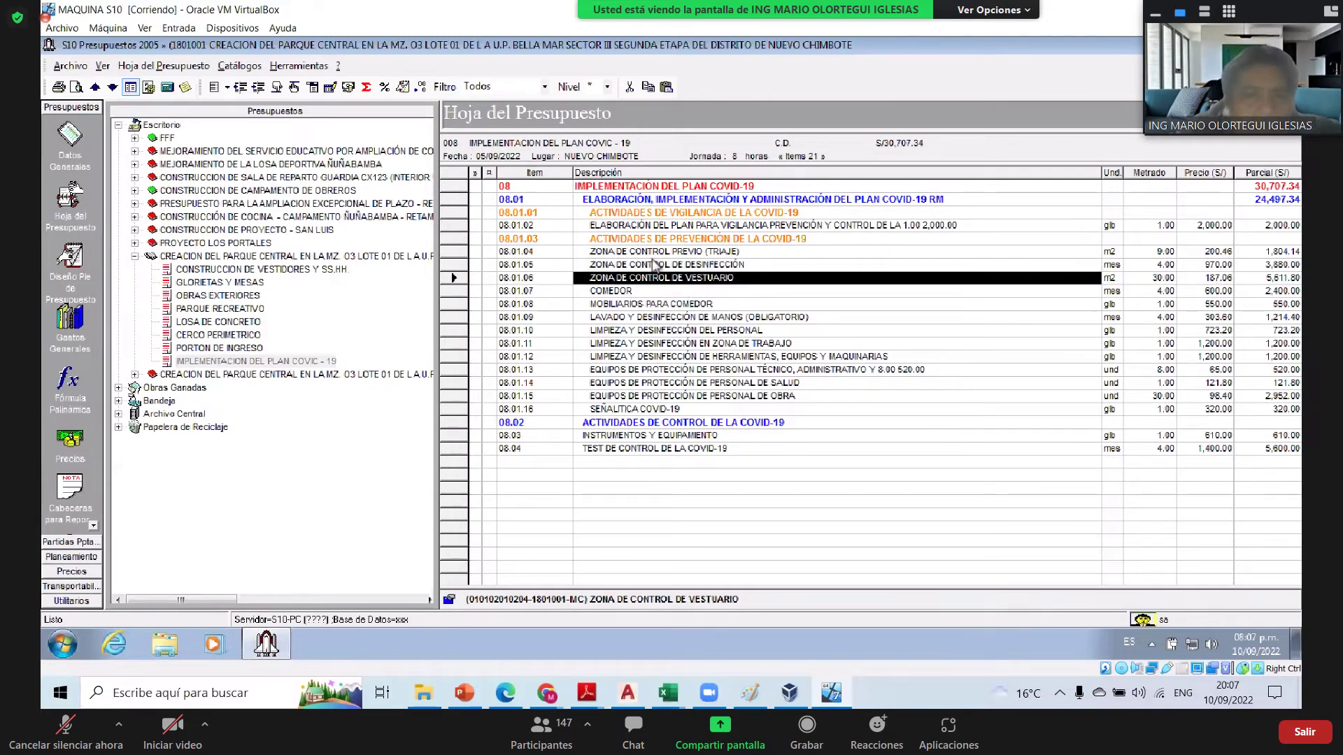
key(Down)
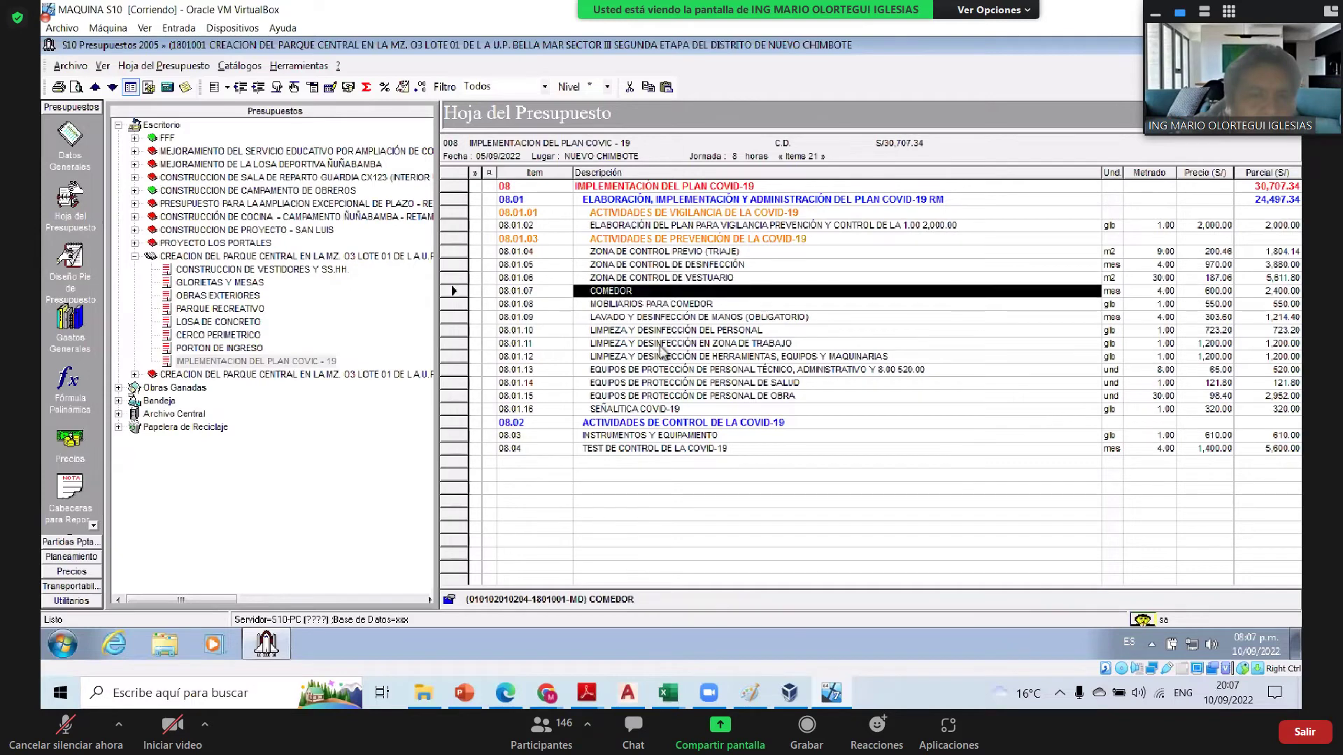
- Mark the prevention items 08.01.04 to 08.01.16 to point them out, clear the selection and go back to item 08.01.02
click(687, 254)
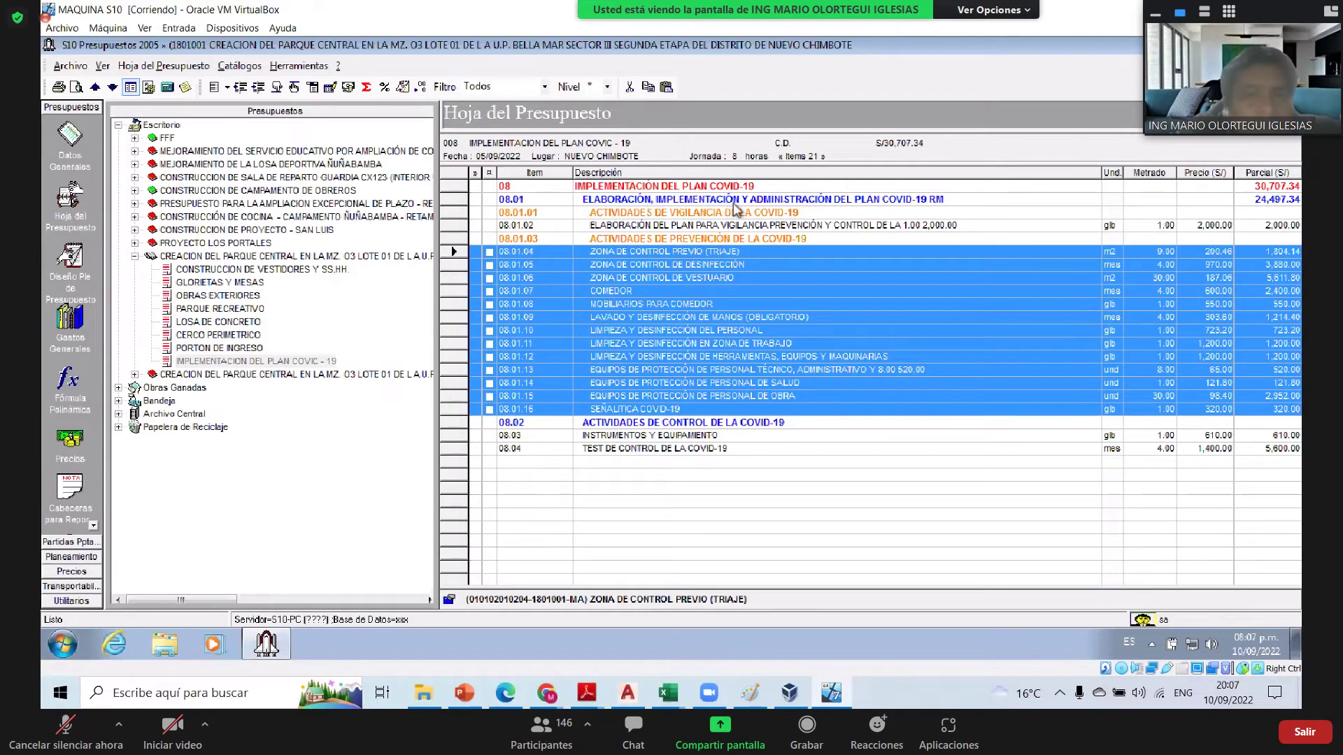
key(Up)
key(Up)
key(Up)
key(Up)
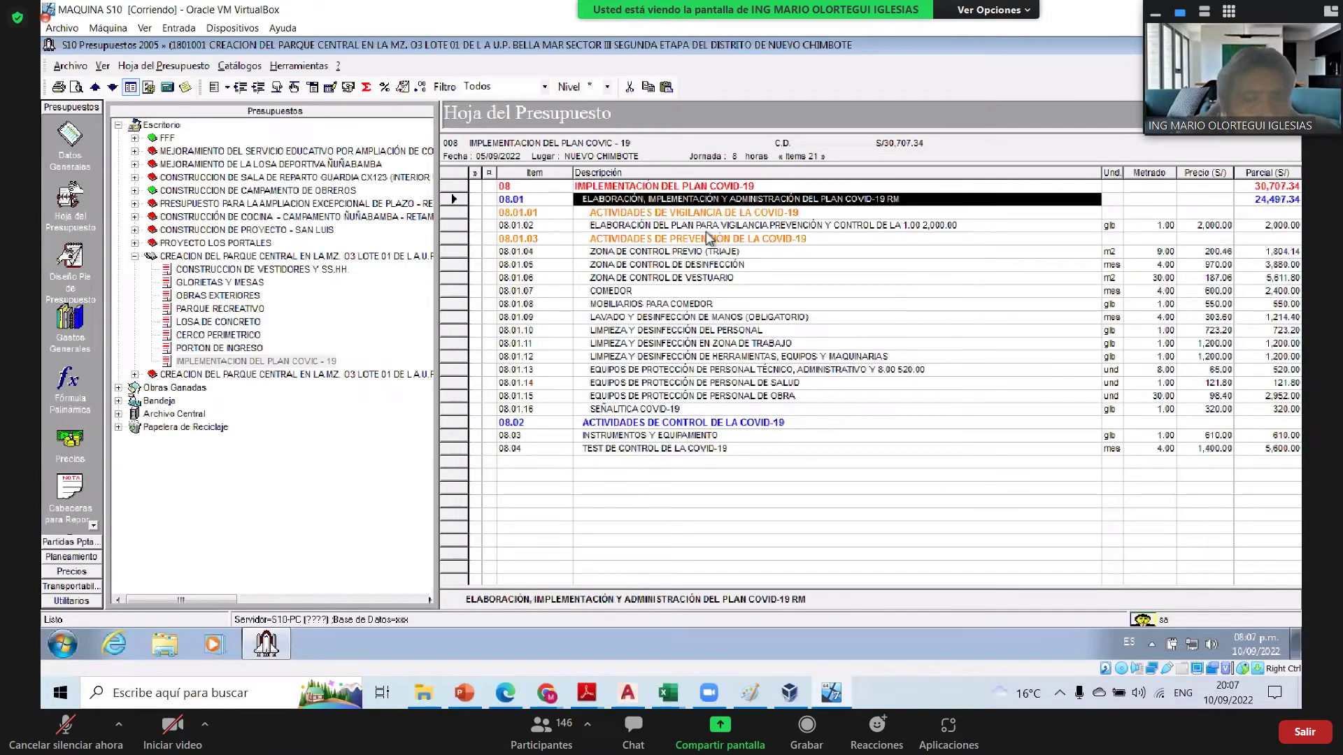
key(Down)
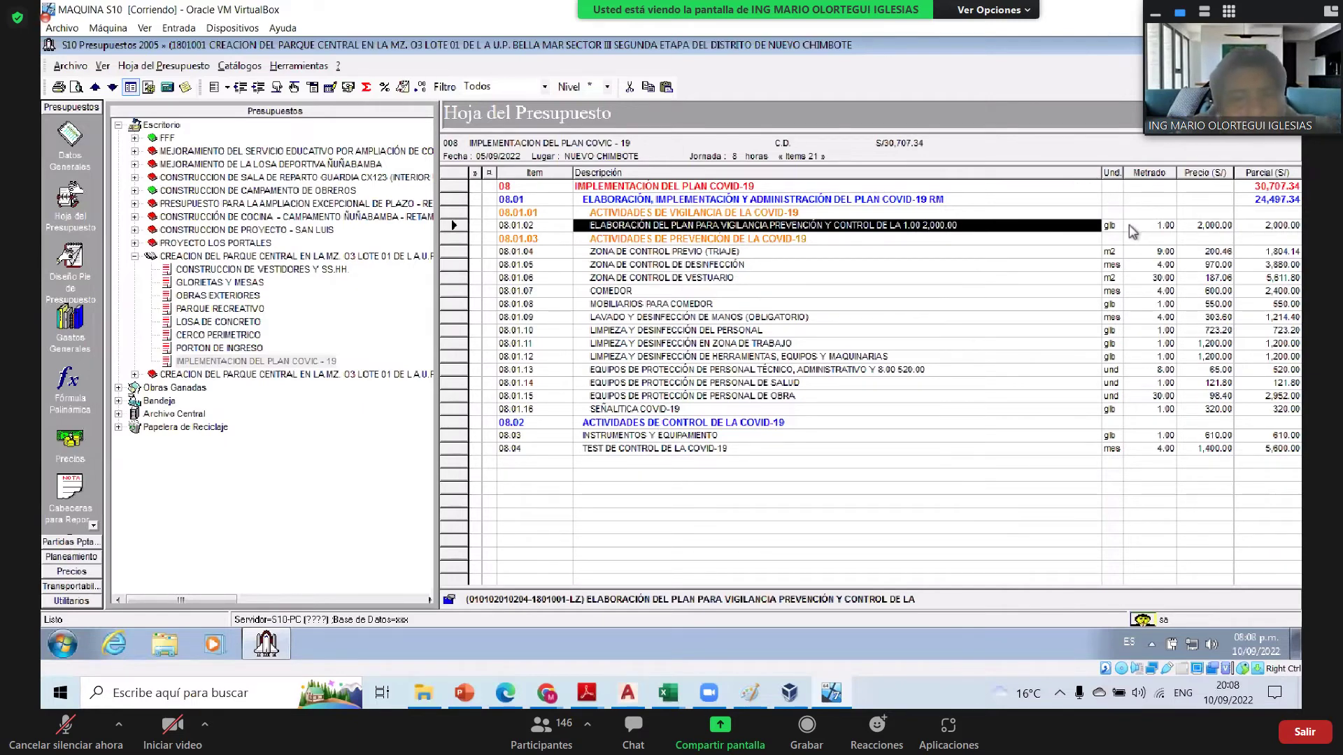
- Point out the COMEDOR quantity and the ZONA DE CONTROL PREVIO (TRIAJE) and LIMPIEZA Y DESINFECCIÓN EN ZONA DE TRABAJO items
click(1114, 291)
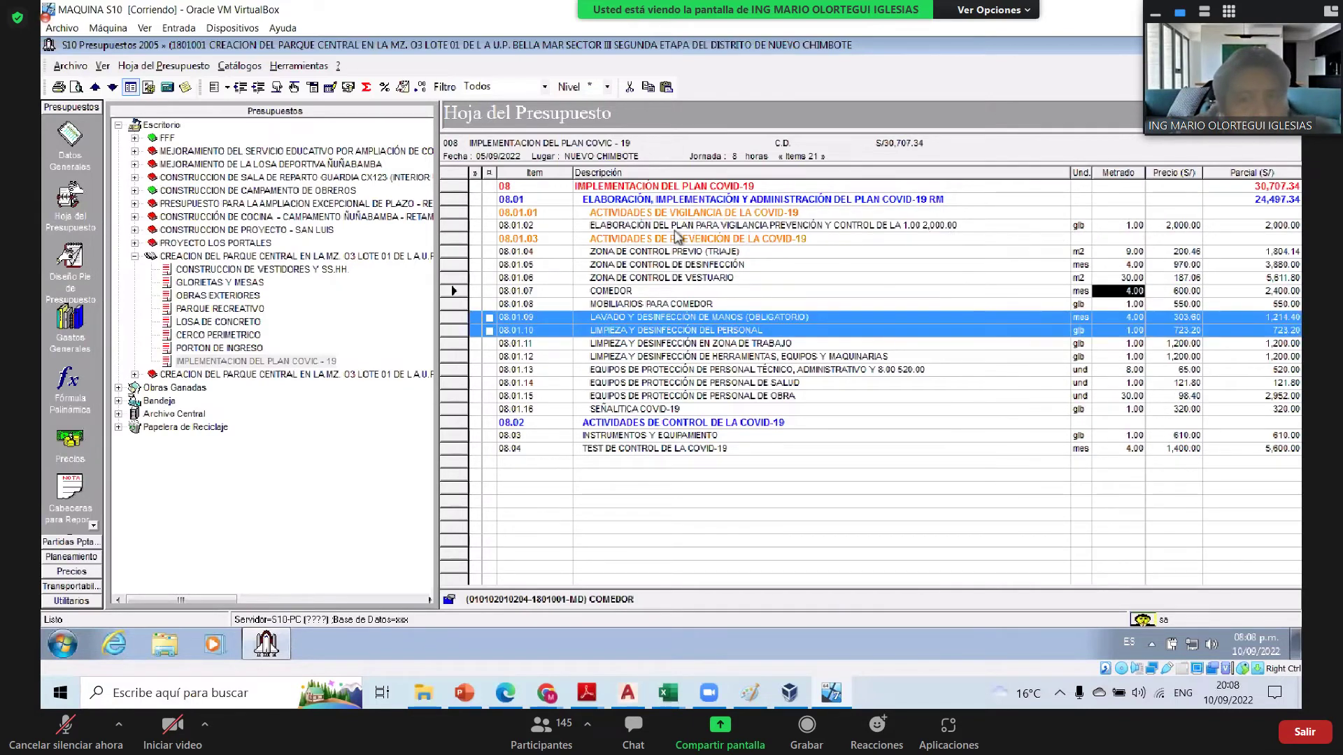
key(Up)
key(Up)
key(Up)
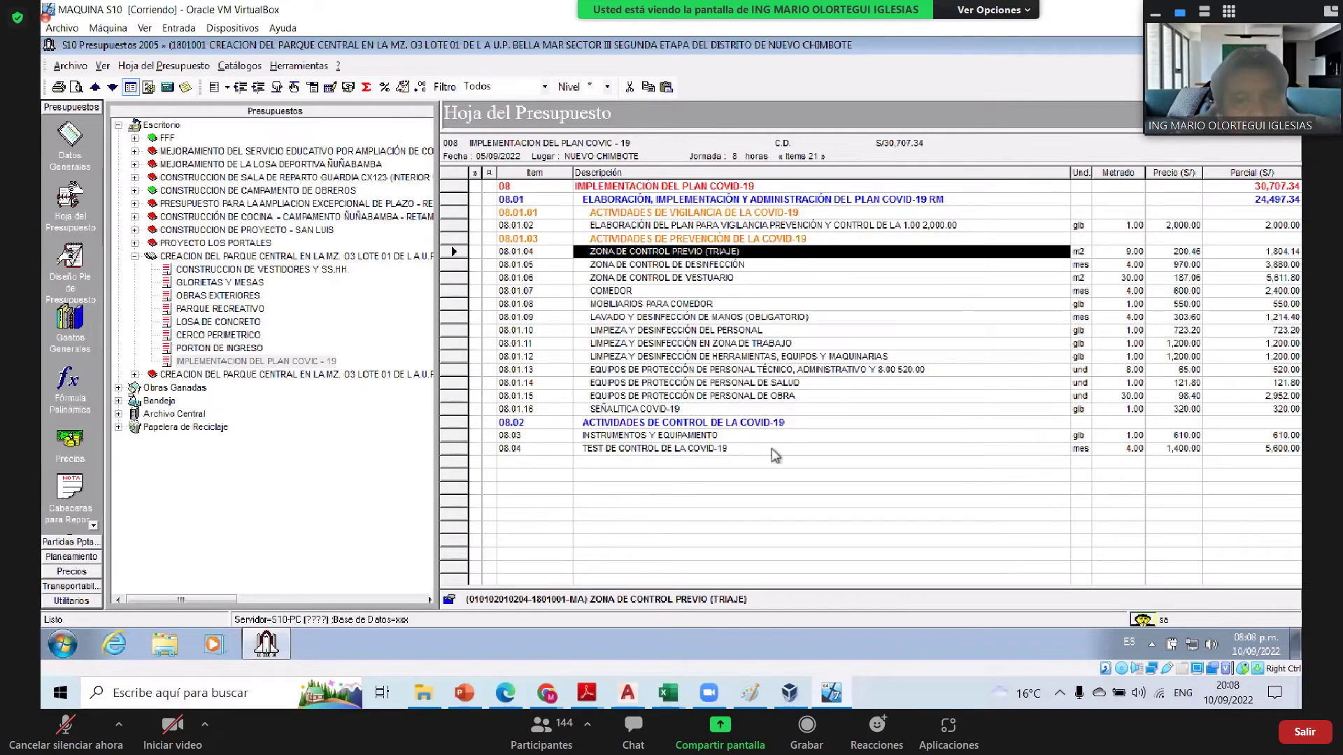
click(663, 346)
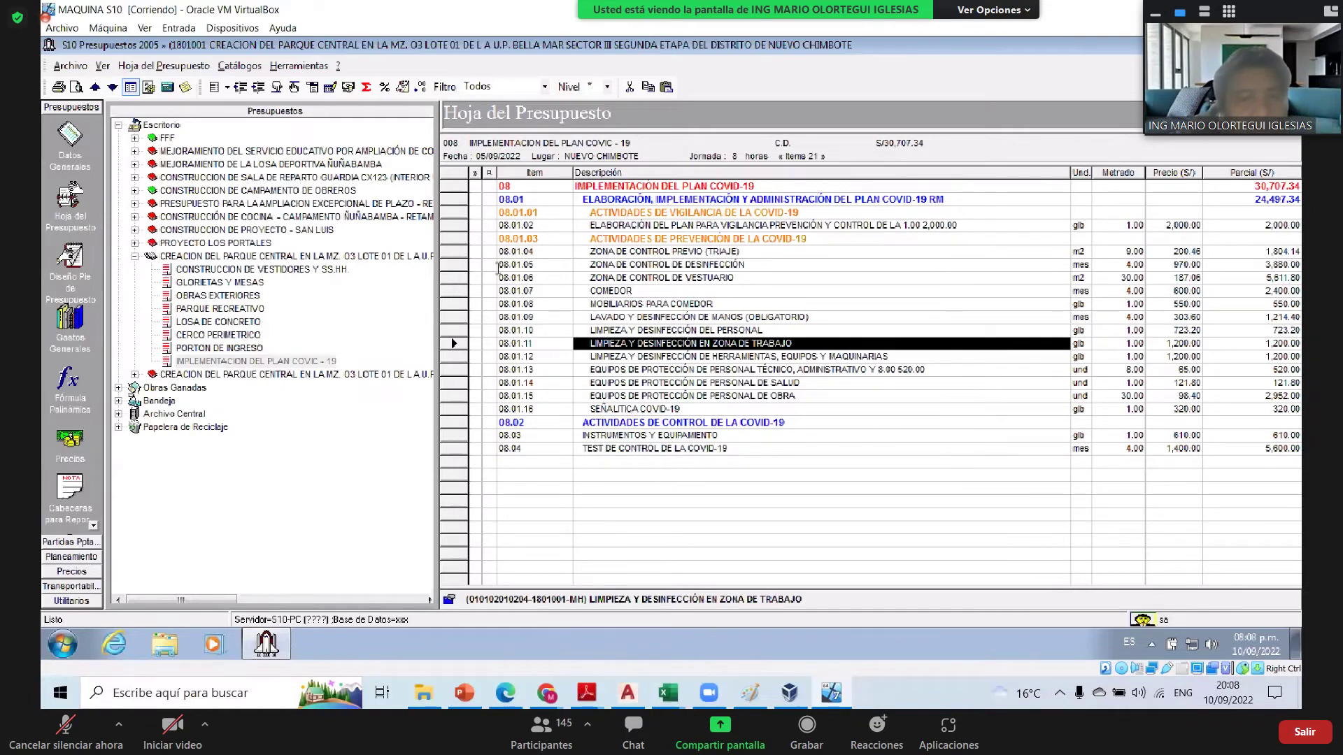
- Switch to the Reglamento de Metrados PDF, mark the SEGURIDAD Y SALUD title of OE.1.2 and continue to the OE.2 Estructuras section
key(alt+Tab)
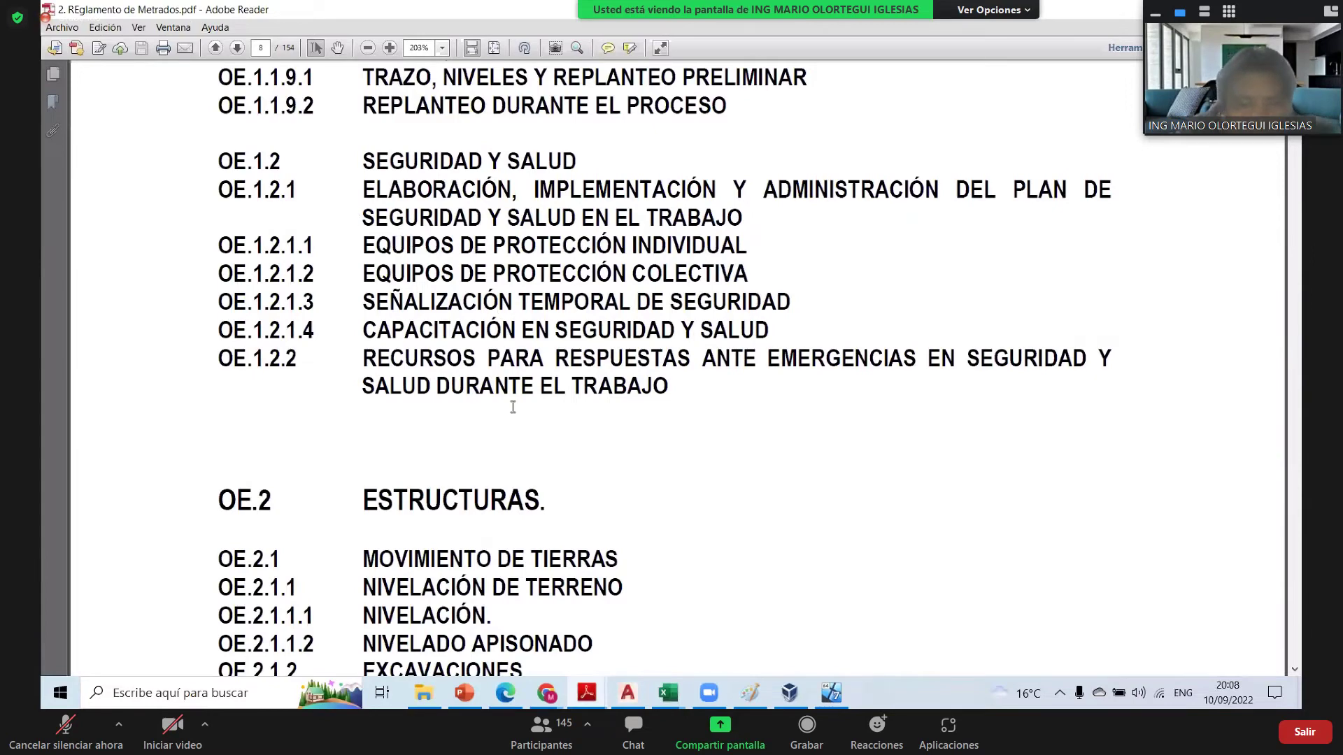
drag(362, 162, 576, 161)
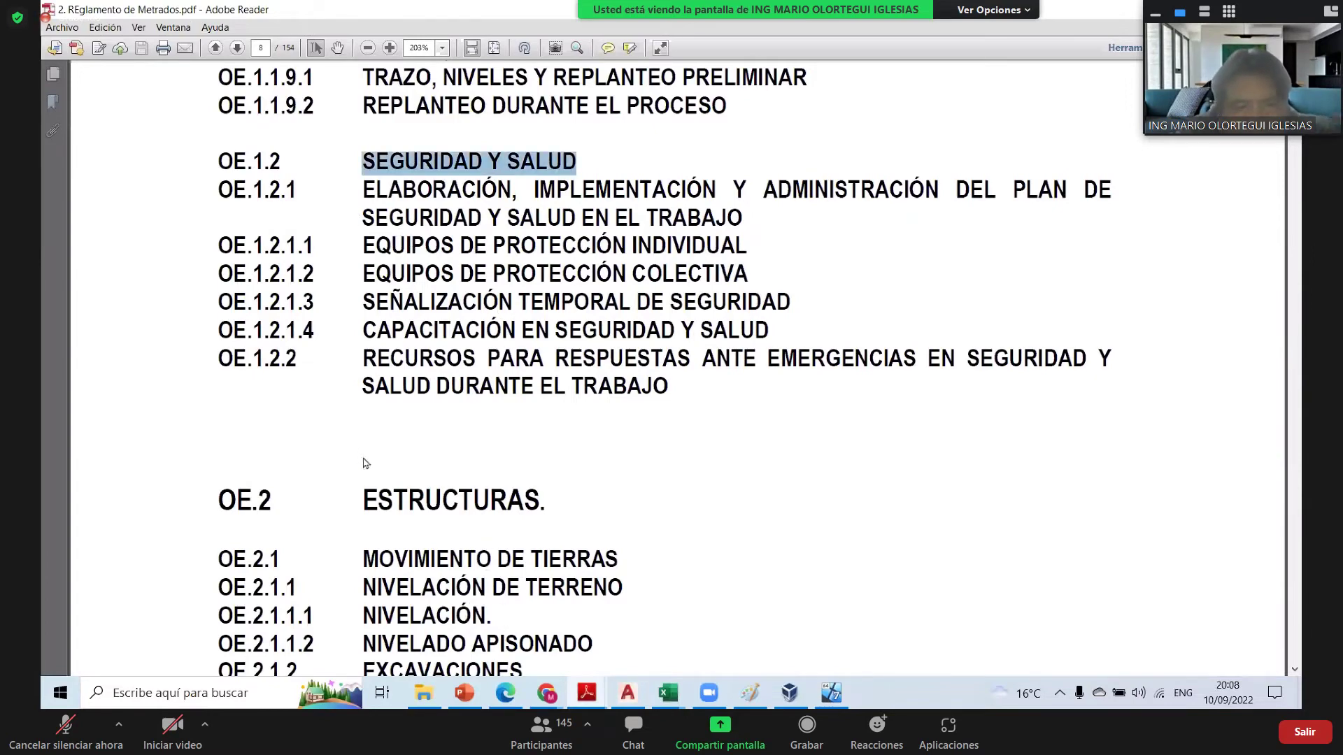
scroll(363, 455, down, 1)
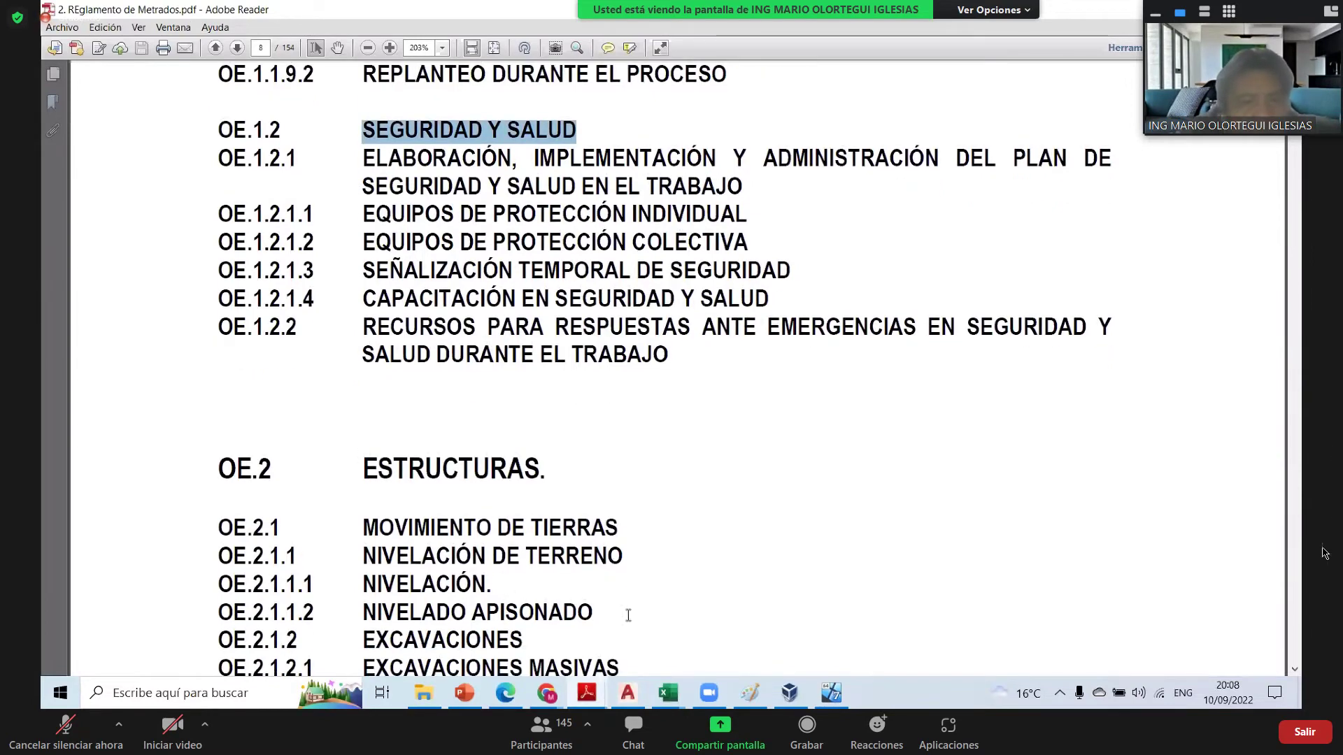
scroll(633, 609, down, 5)
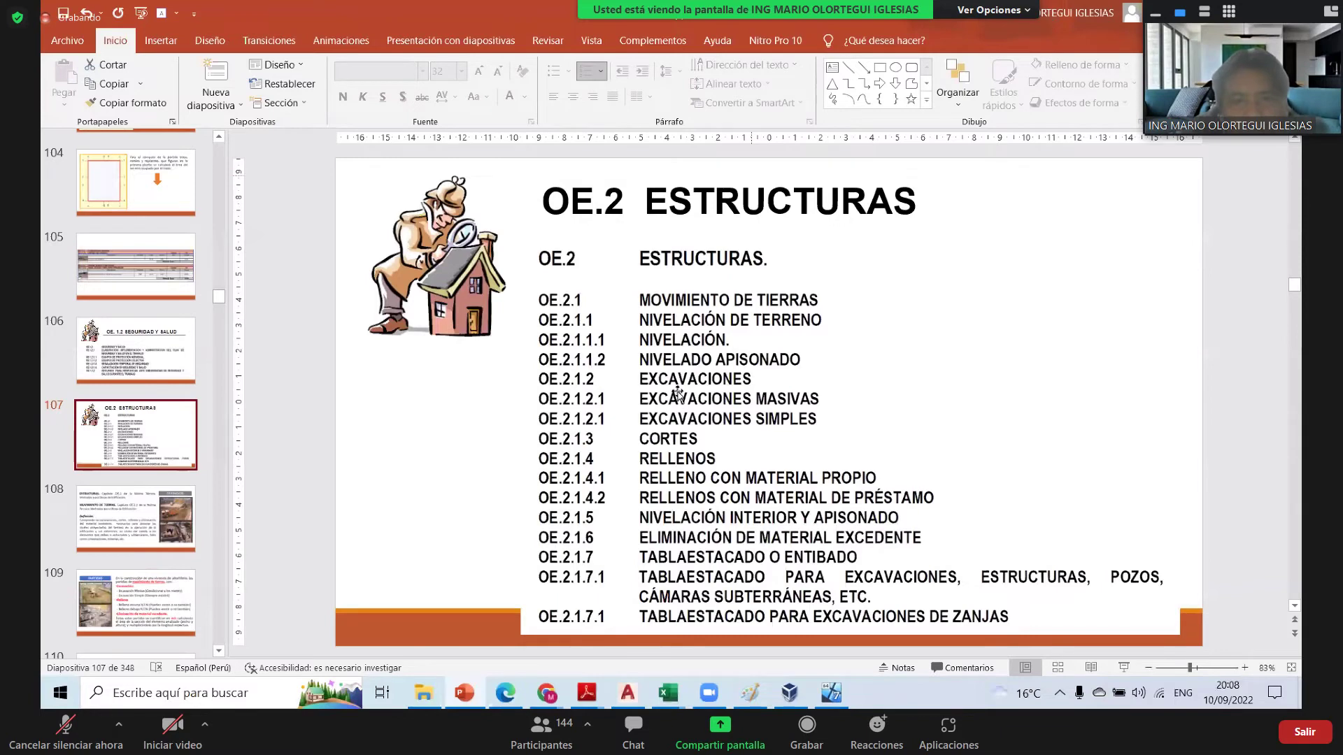
- Show the Movimiento de Tierras definition slide, and mark the earthwork entries from OE.2.1.2.1 to the end of OE.2.1 in the PDF
scroll(677, 389, down, 1)
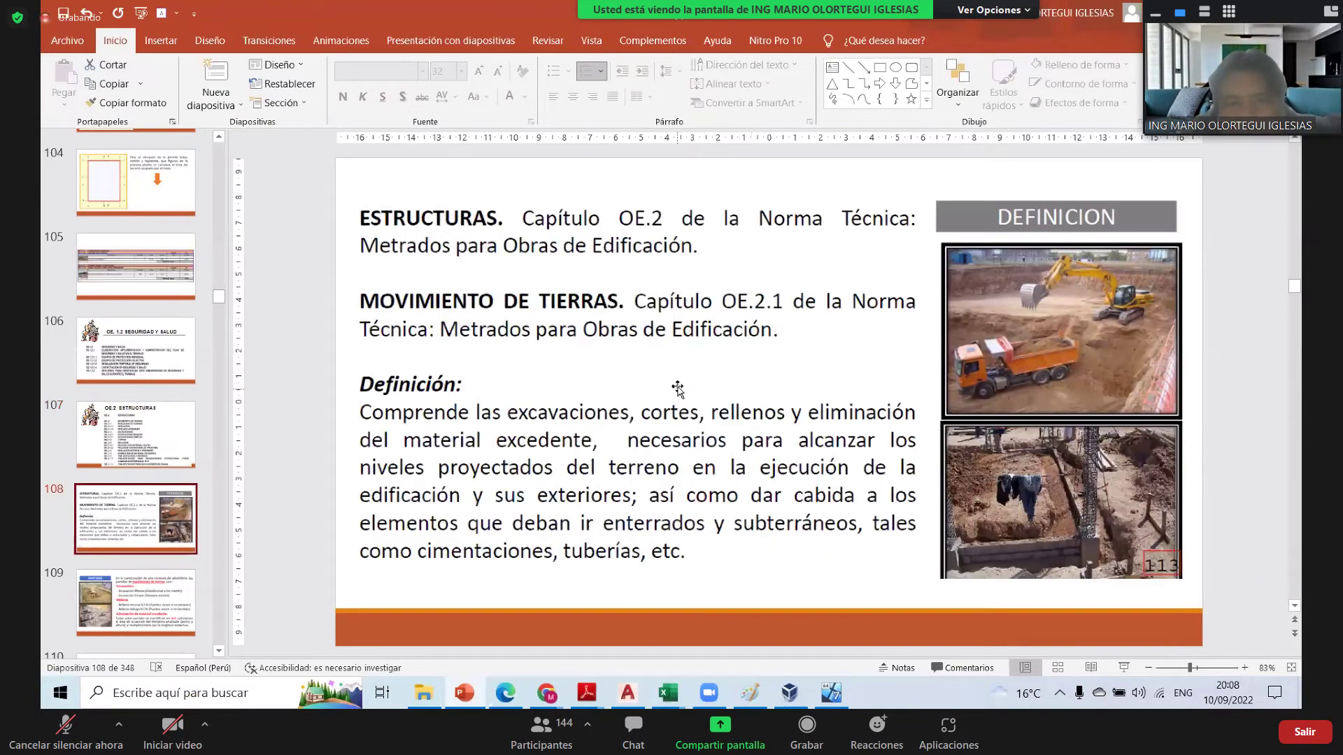
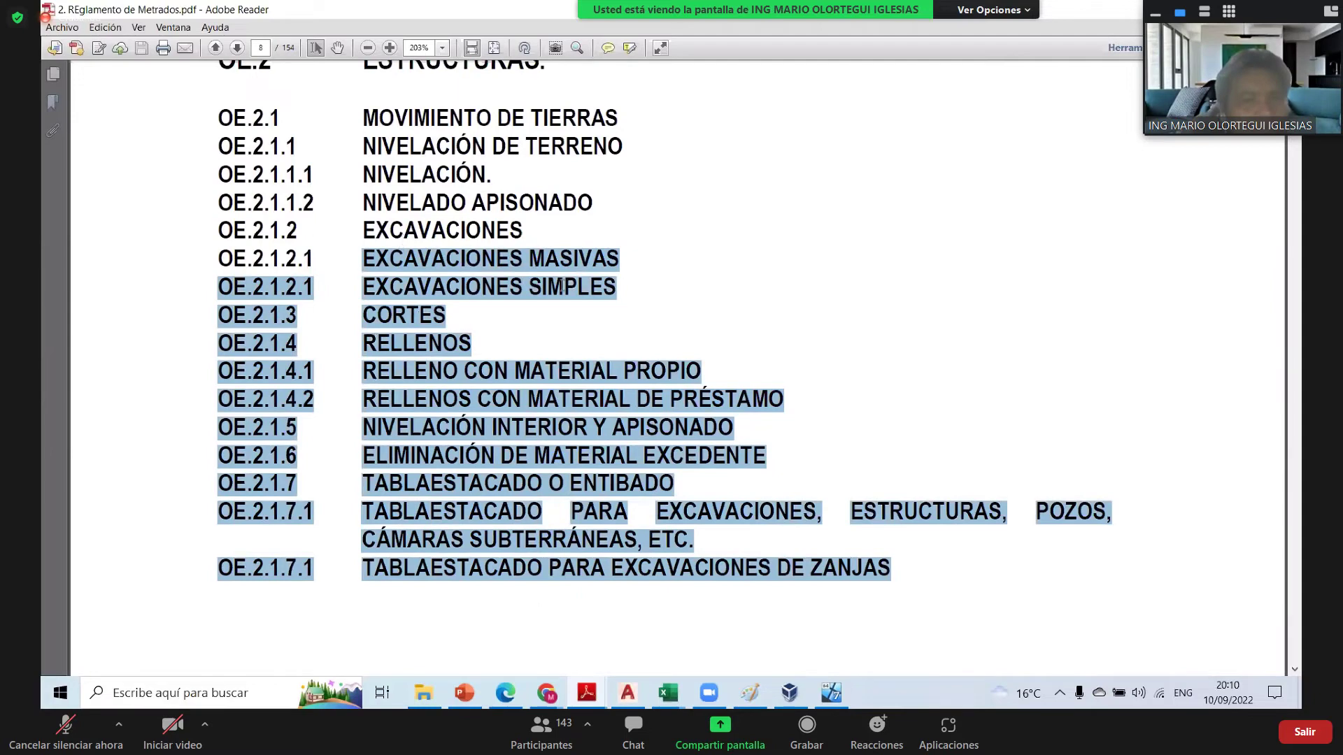
drag(209, 225, 784, 400)
drag(606, 524, 438, 483)
scroll(438, 483, down, 8)
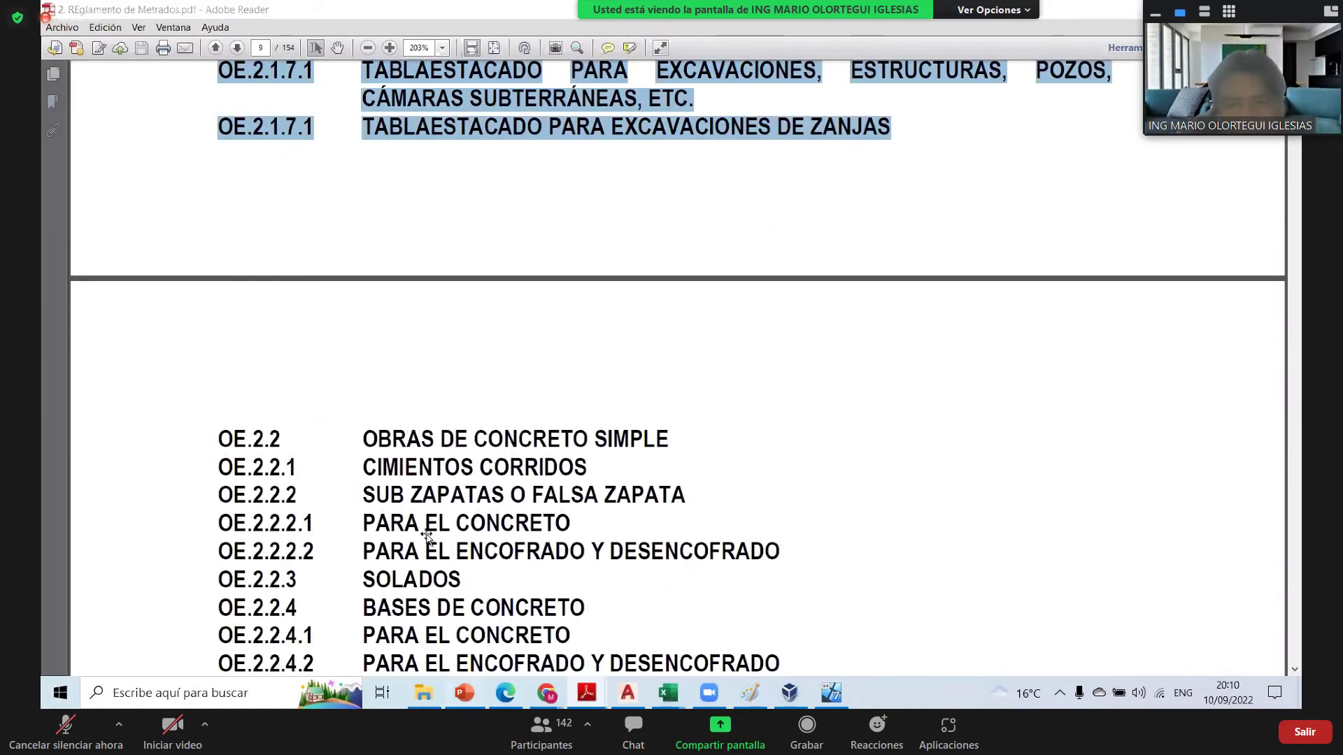
- Switch to the PowerPoint presentation and show slide 110 about Excavación Masiva
key(alt+Tab)
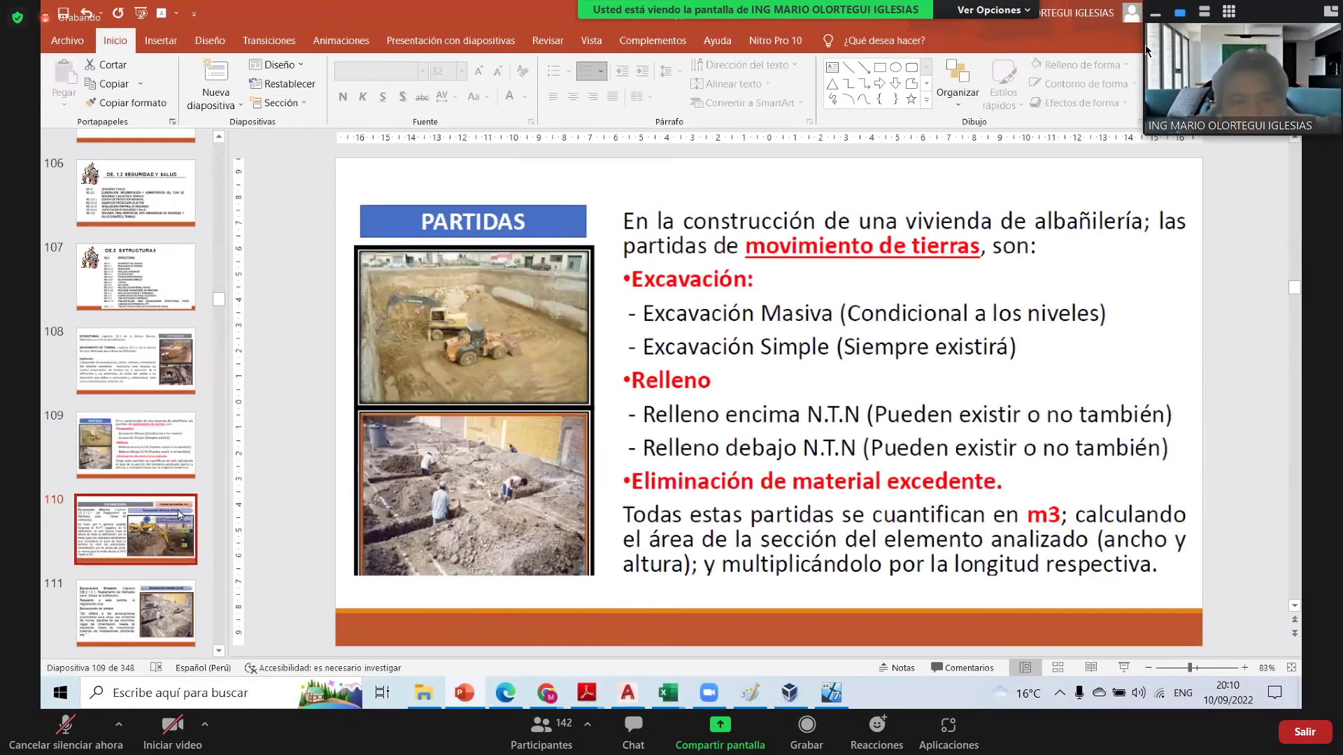
click(185, 509)
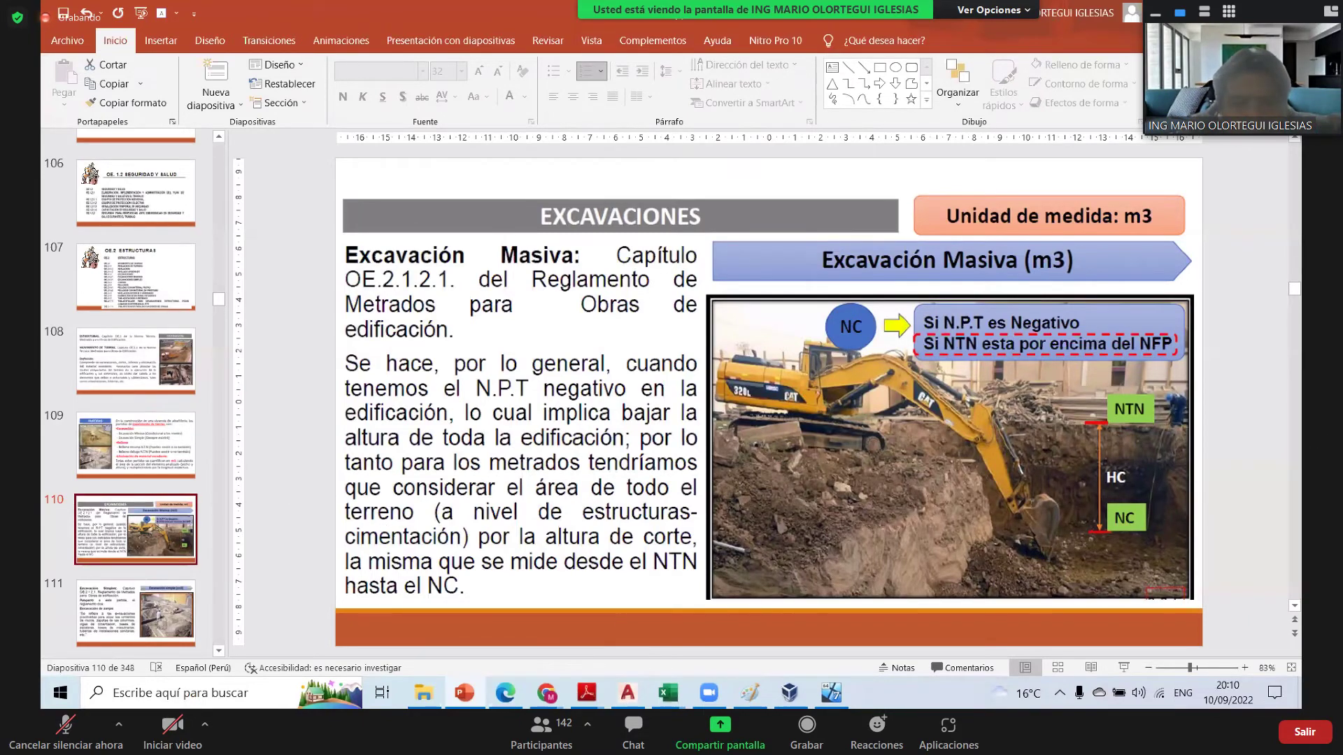
- Switch to File Explorer and open the XVIII-C). Estructuras folder inside the plans of 12. COLEGIO NUEVA ESPERANZA
key(alt+Tab)
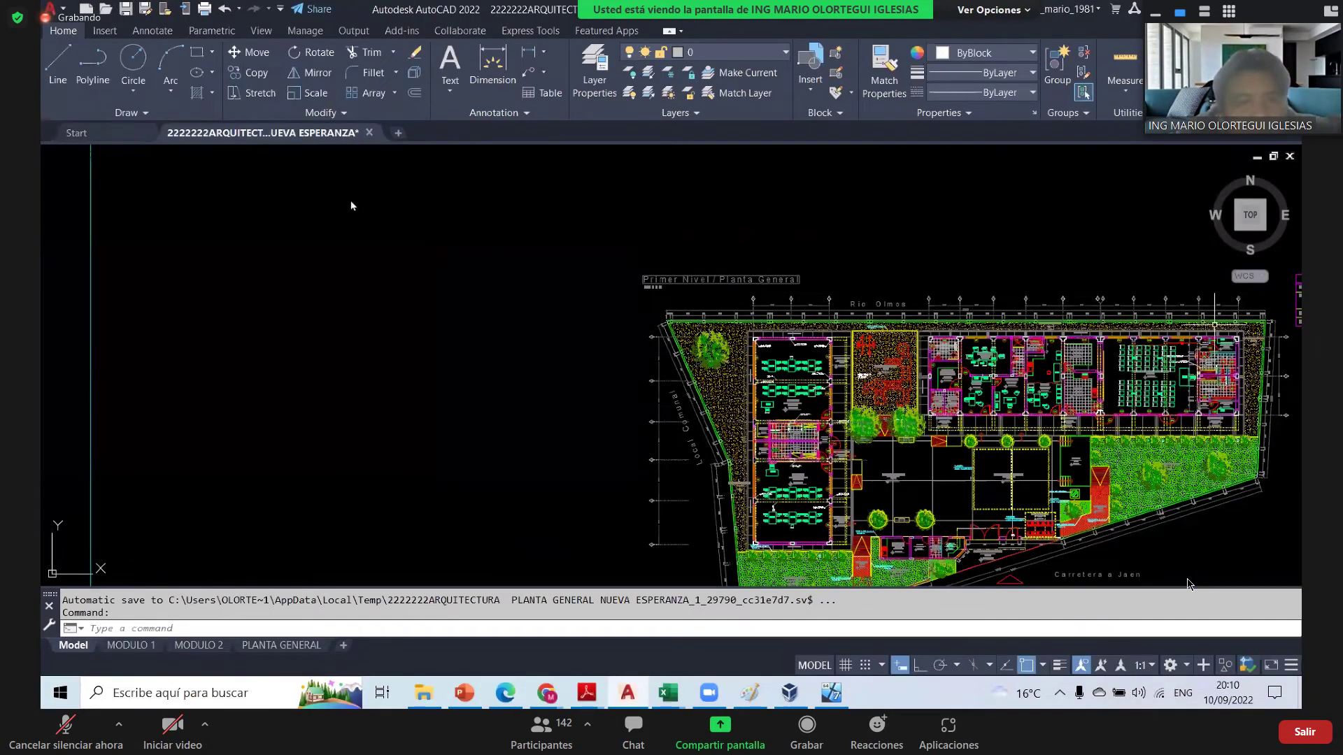
key(alt+Tab)
double_click(359, 199)
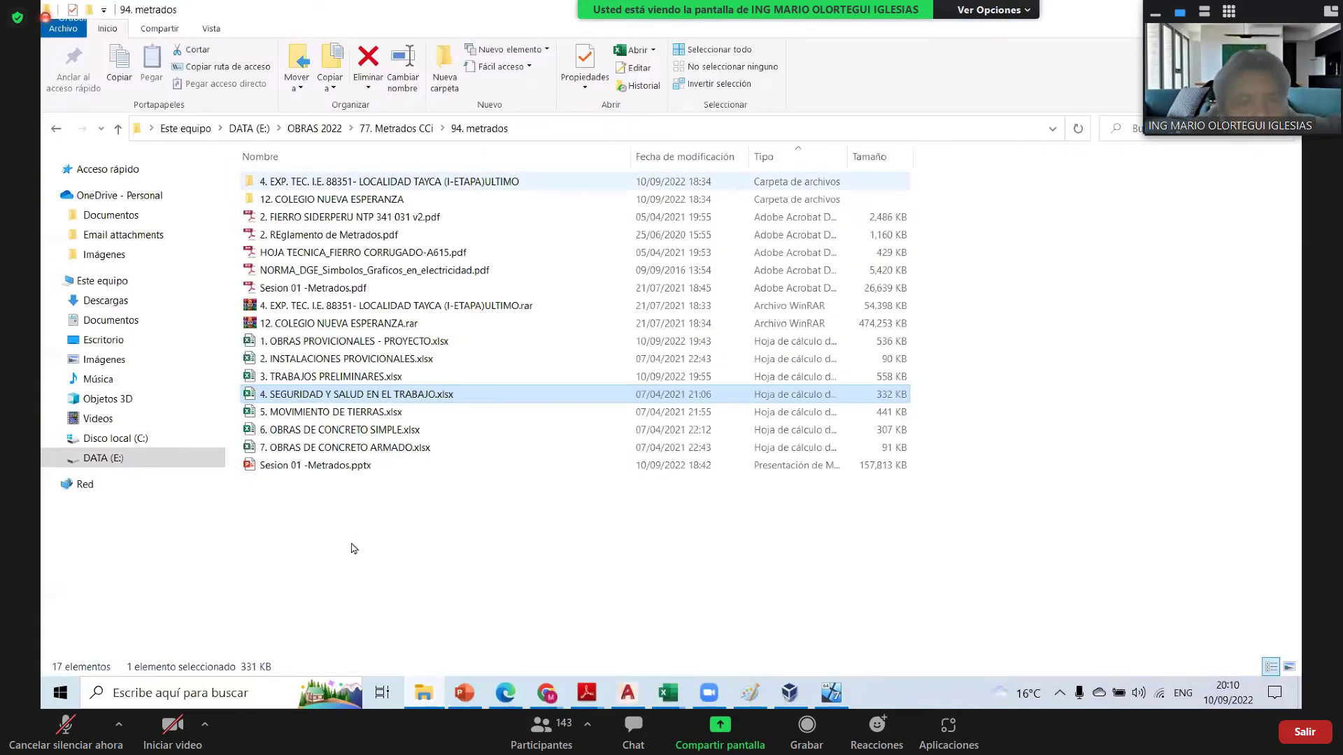
double_click(337, 505)
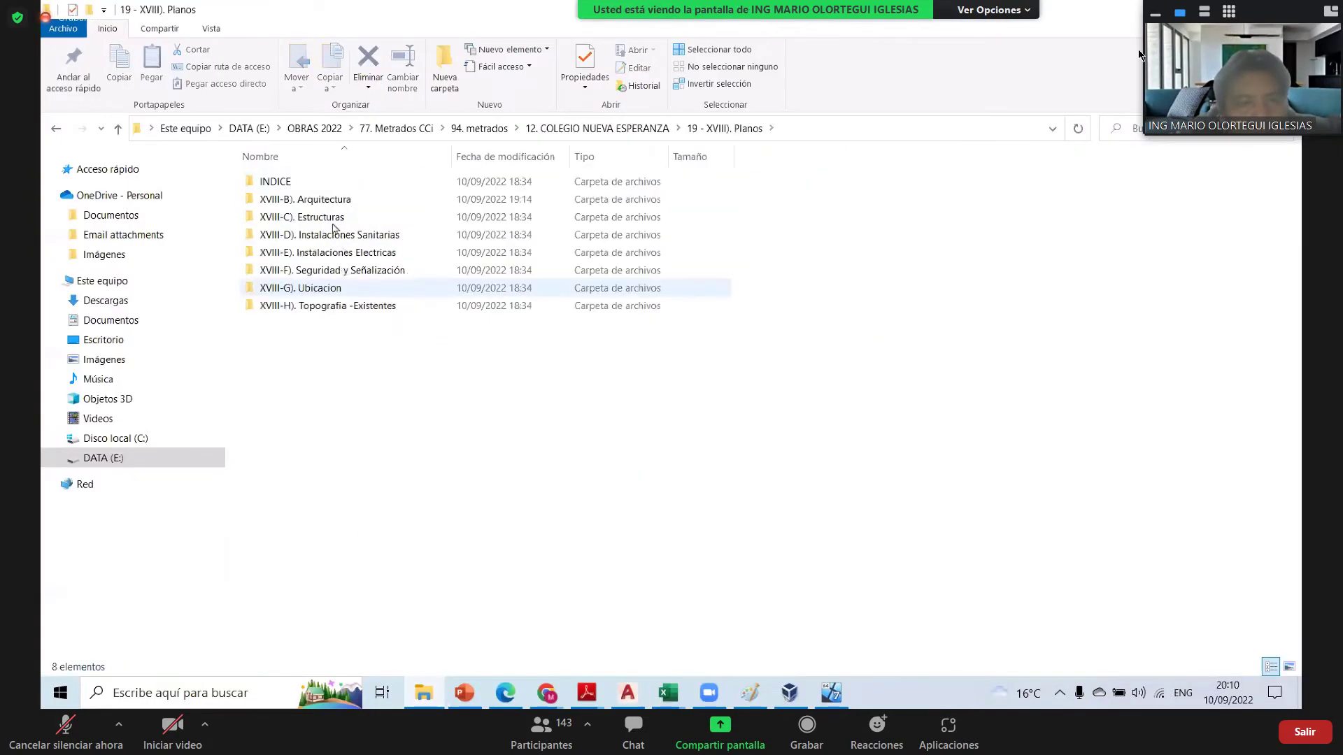
click(332, 221)
key(Return)
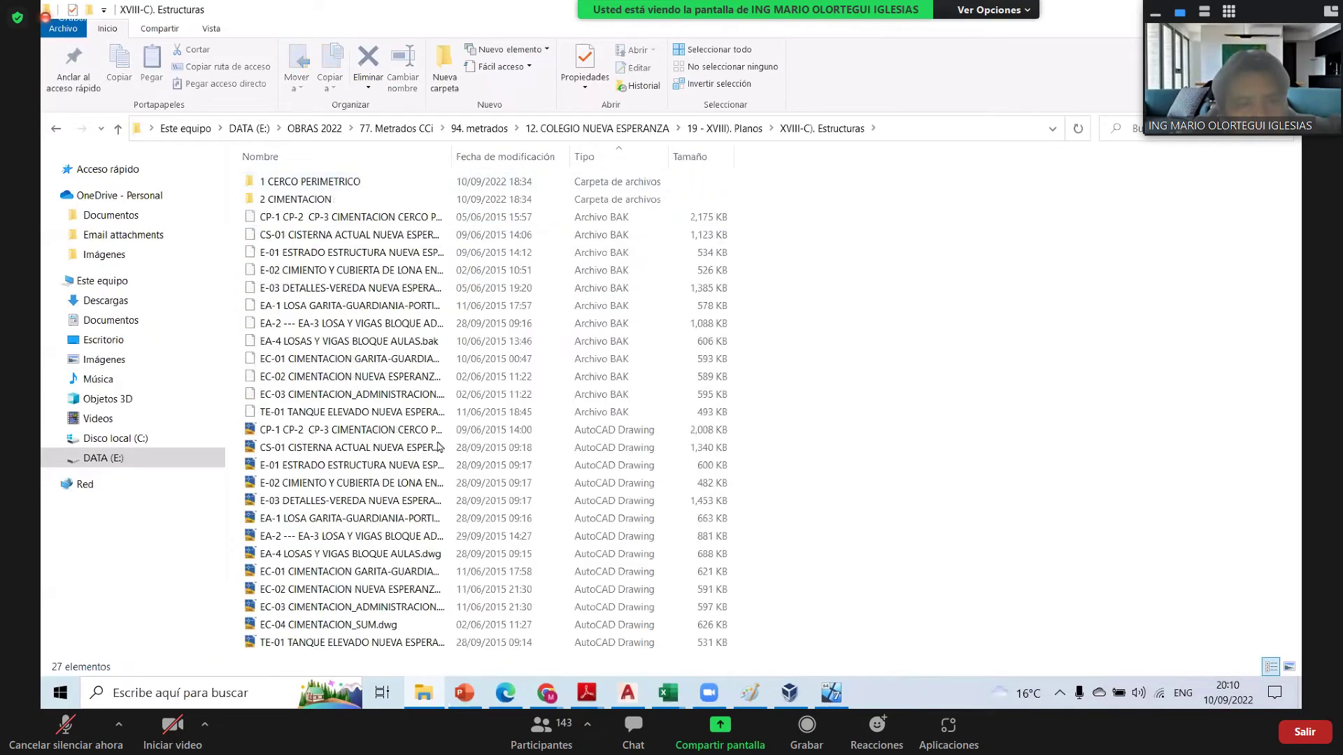
- Widen the file list to show full names, open EC-02 CIMENTACION NUEVA ESPERANZA_AULAS.dwg in AutoCAD and dismiss the AEC objects notice
key(ctrl+KP_Add)
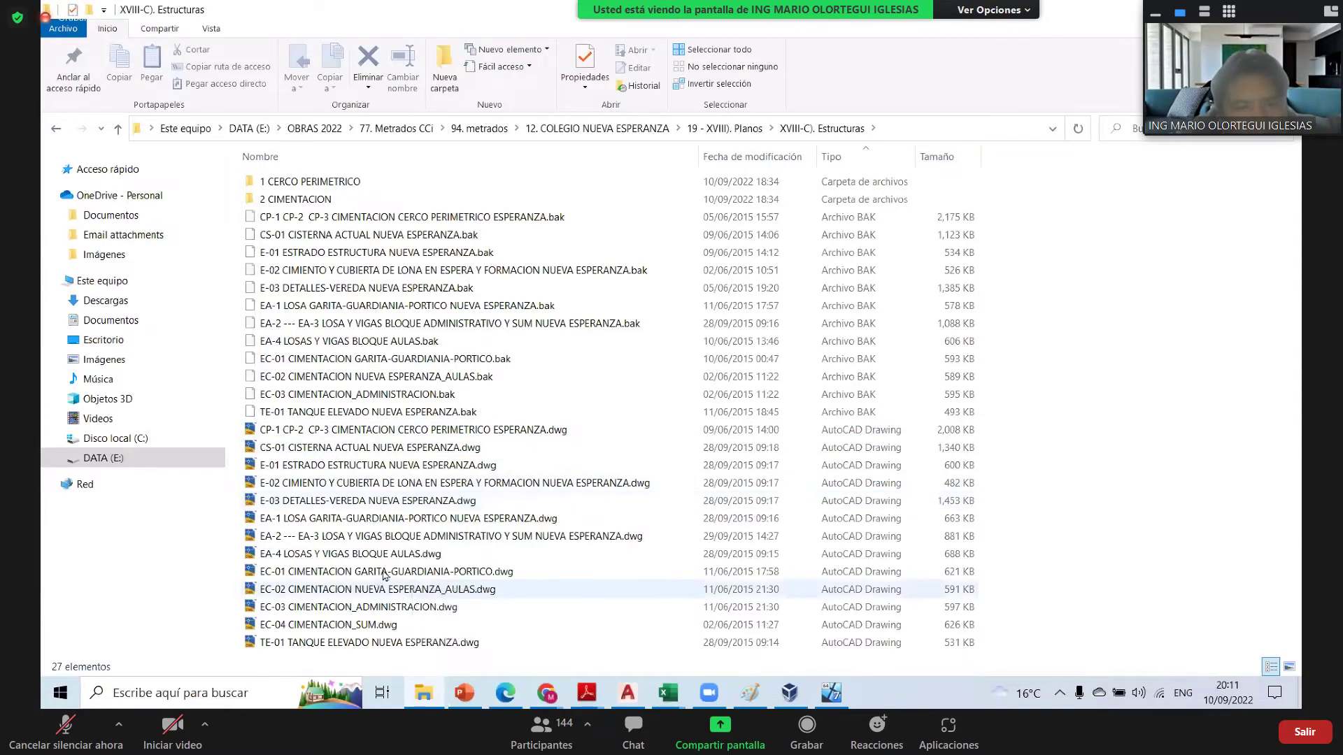
double_click(409, 591)
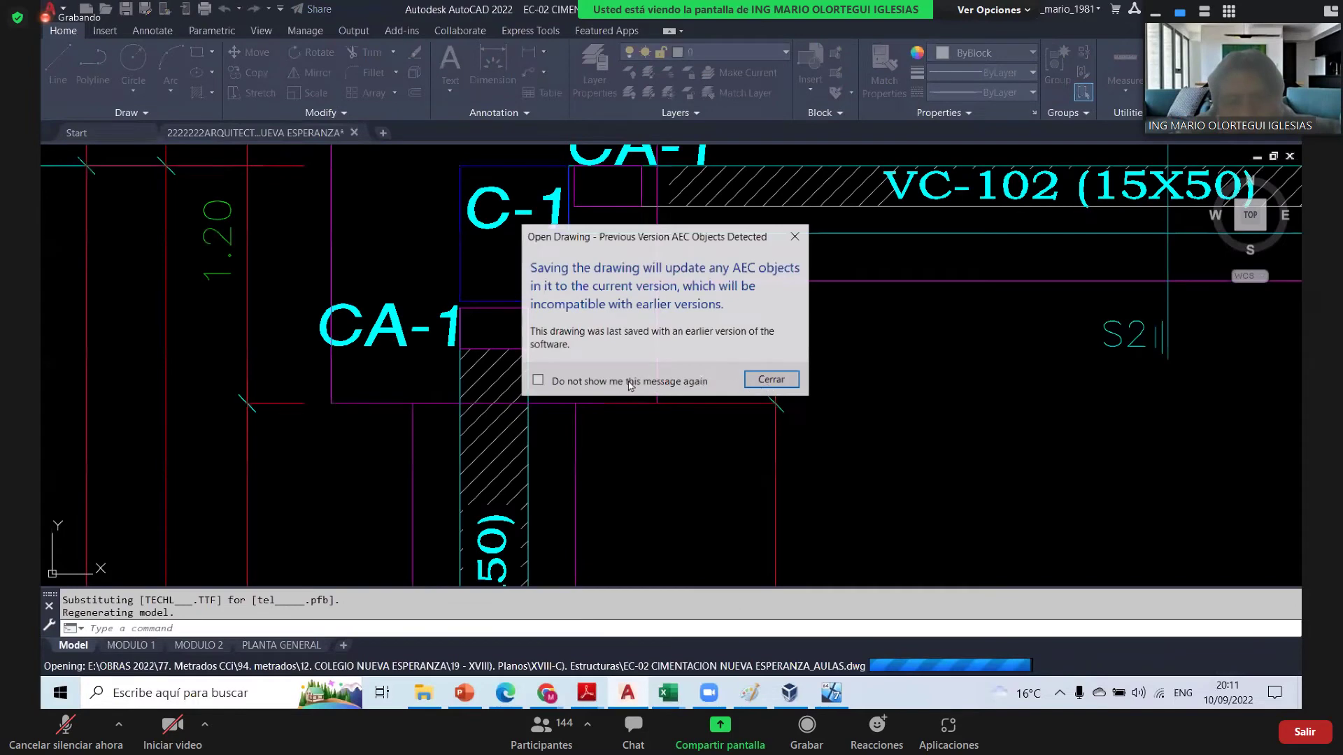
click(771, 379)
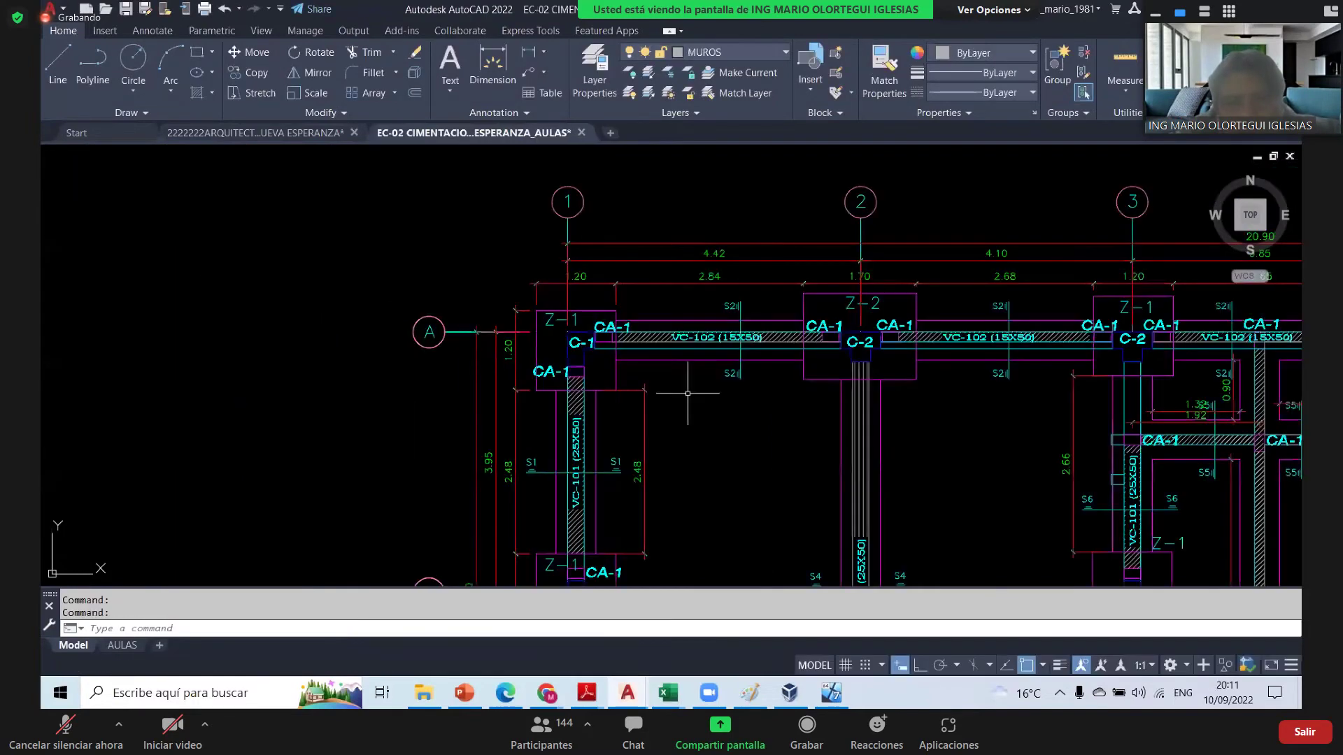
- Examine the classroom block's foundation plan and the levels and depths in foundation sections S5-S5 and S6-S6
scroll(494, 389, down, 2)
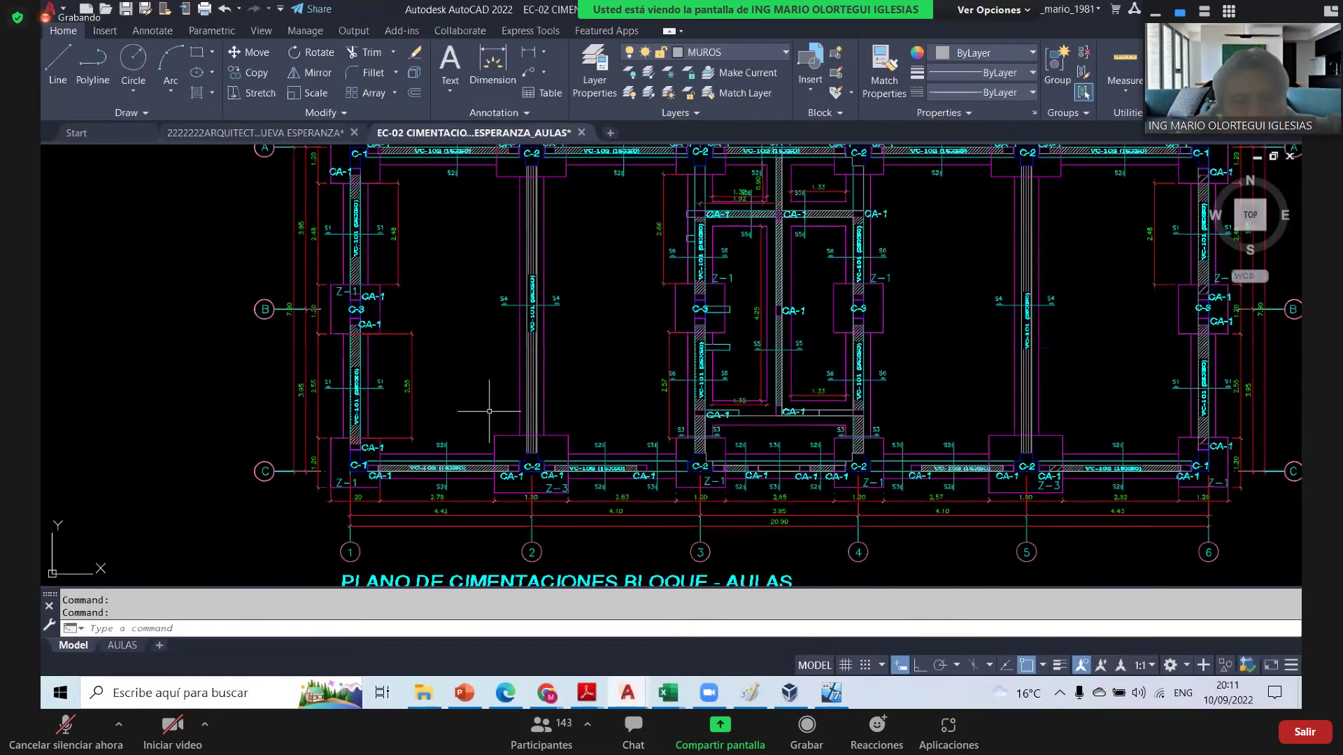
scroll(411, 389, down, 3)
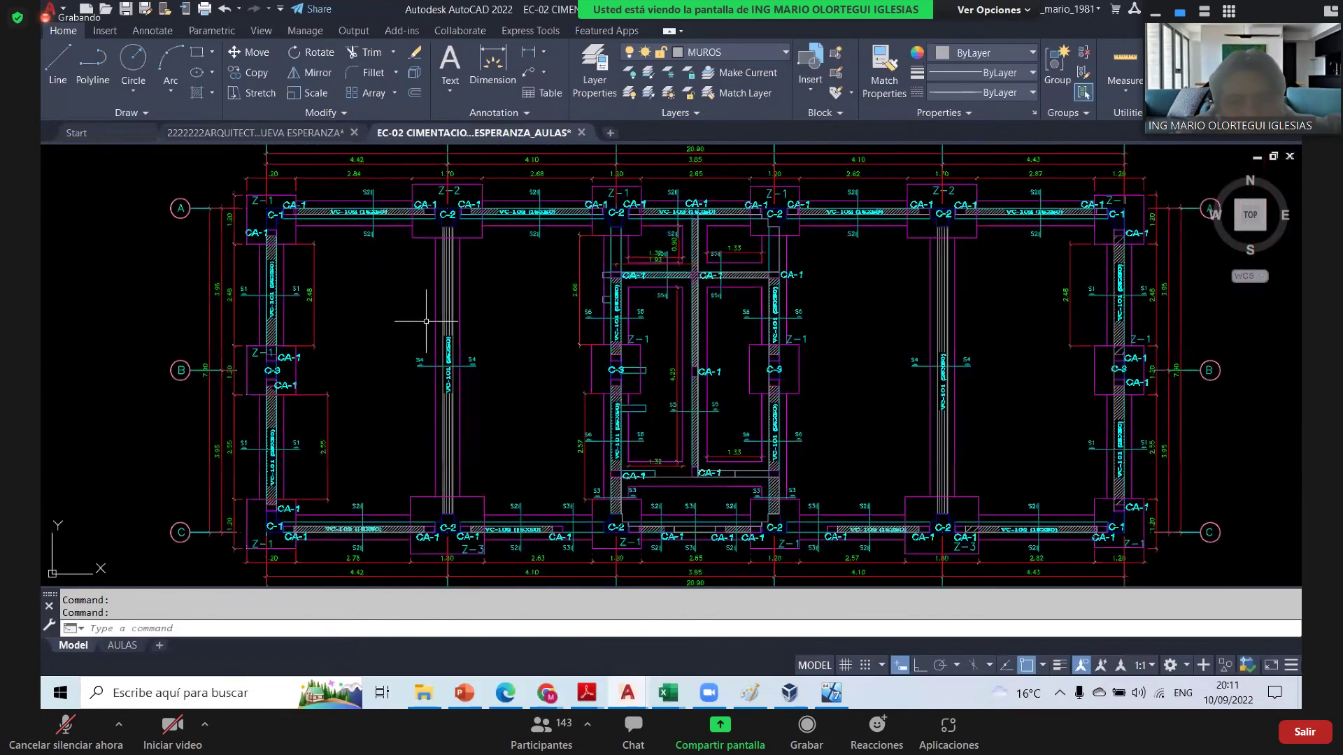
scroll(603, 312, up, 3)
scroll(642, 316, down, 5)
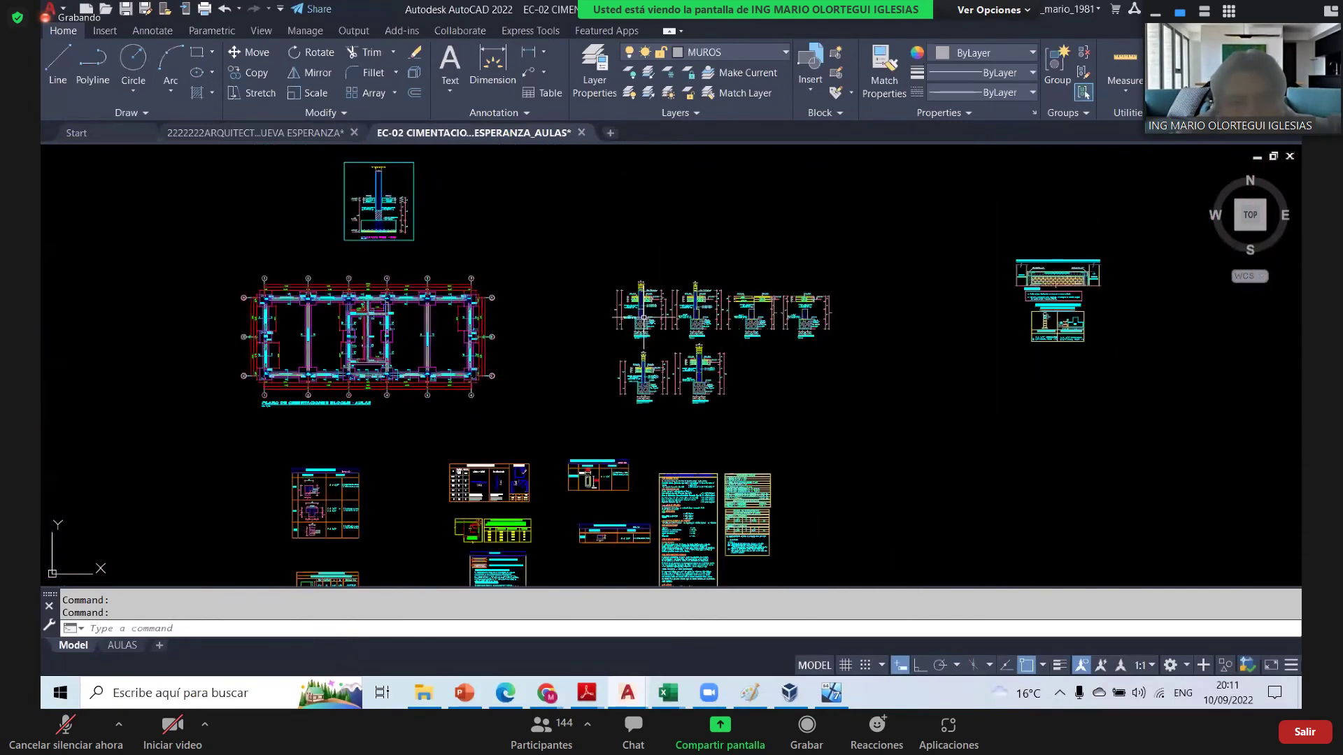
scroll(658, 381, up, 5)
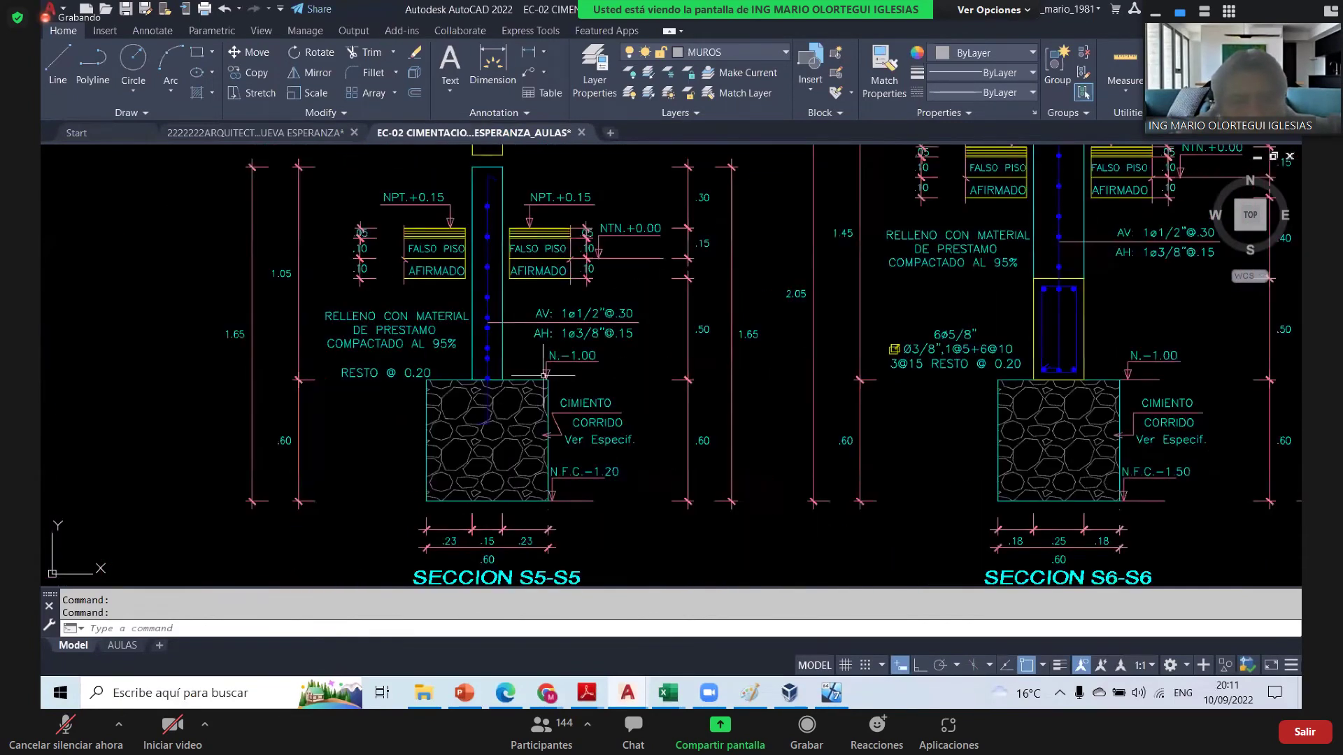
scroll(636, 329, down, 1)
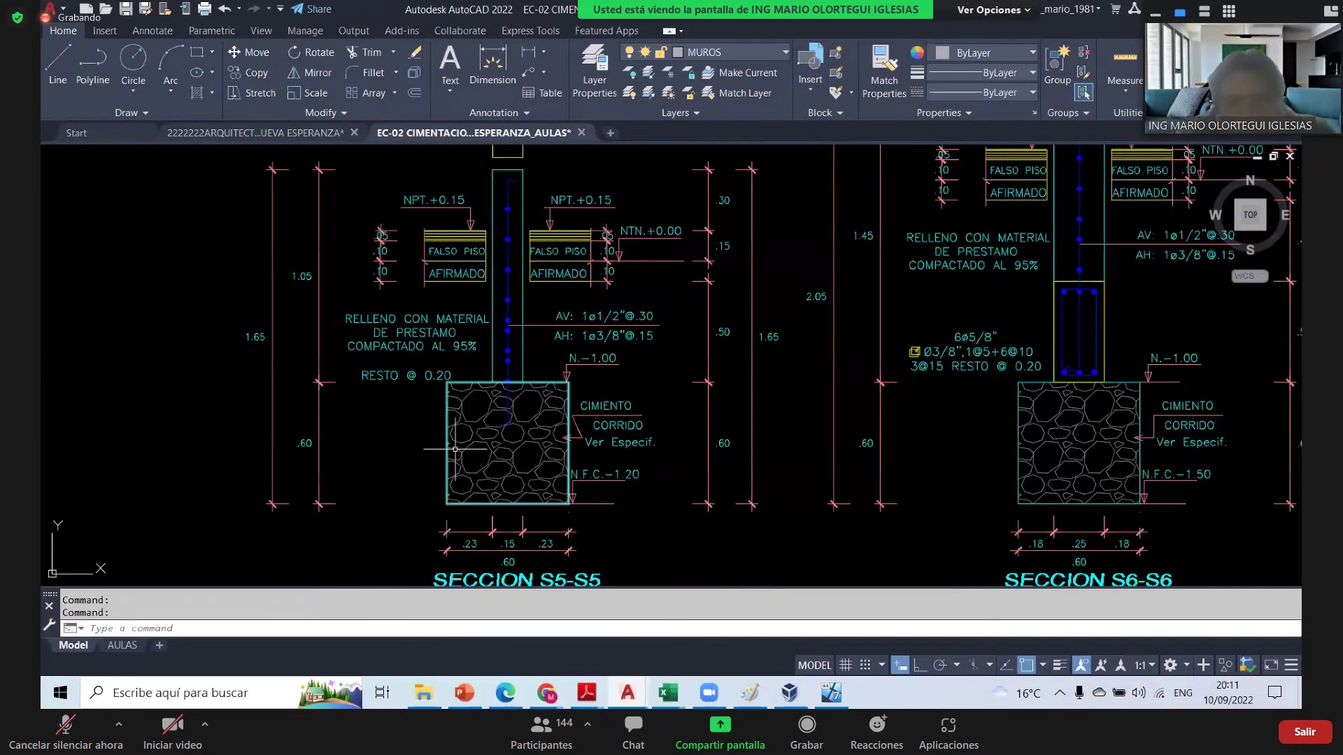
scroll(810, 449, down, 2)
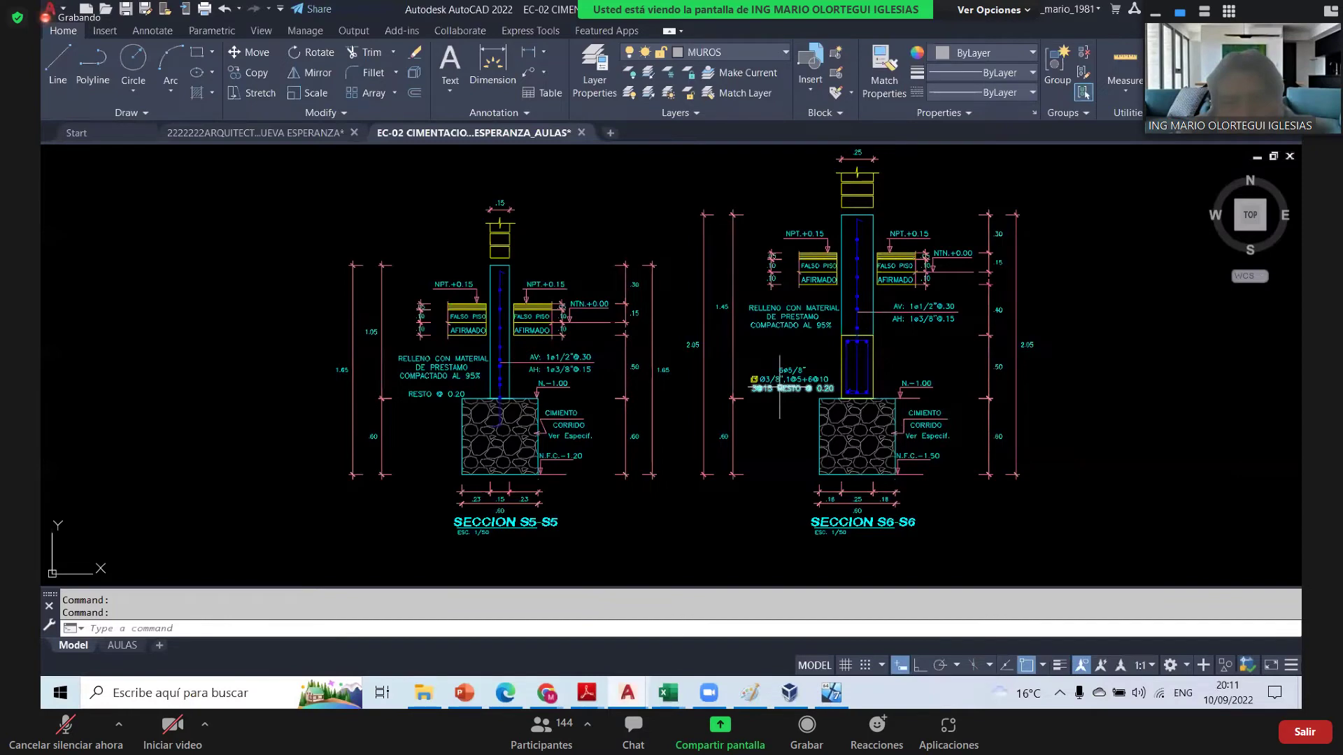
drag(780, 389, 743, 395)
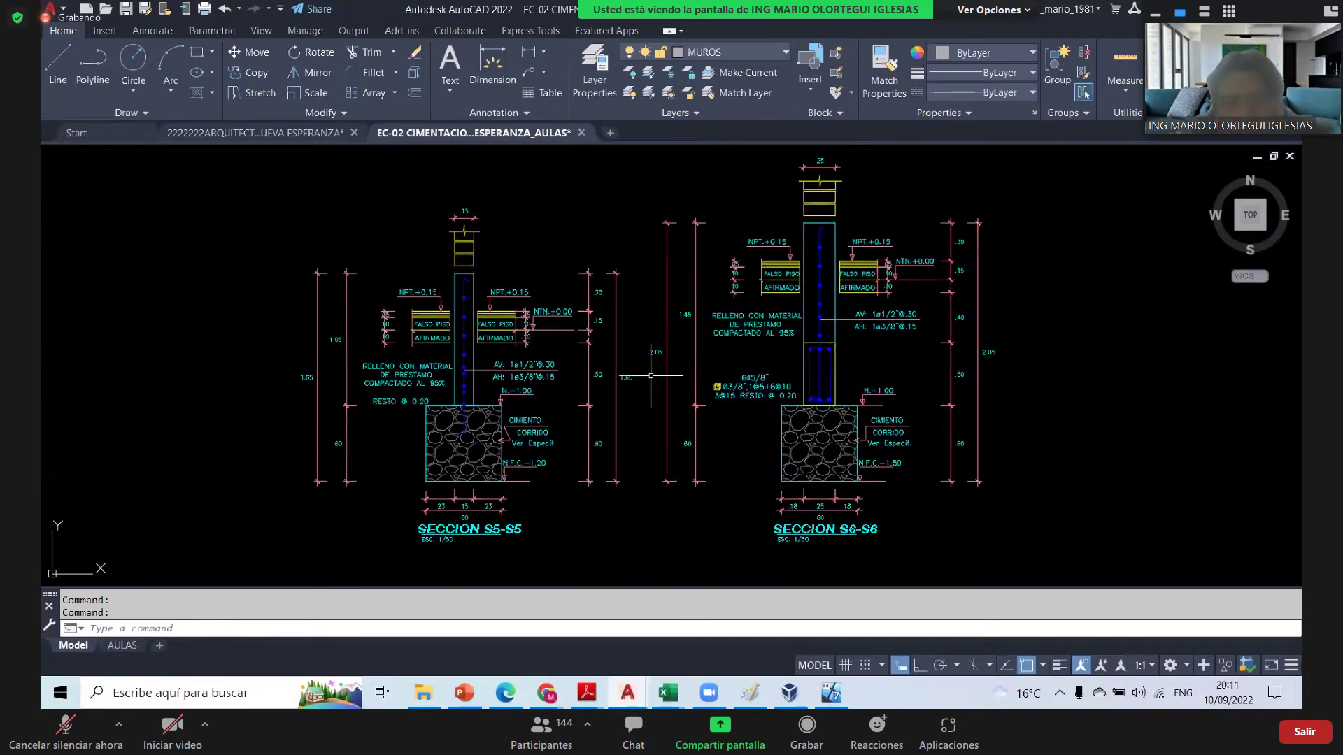
scroll(651, 375, down, 8)
scroll(709, 411, up, 2)
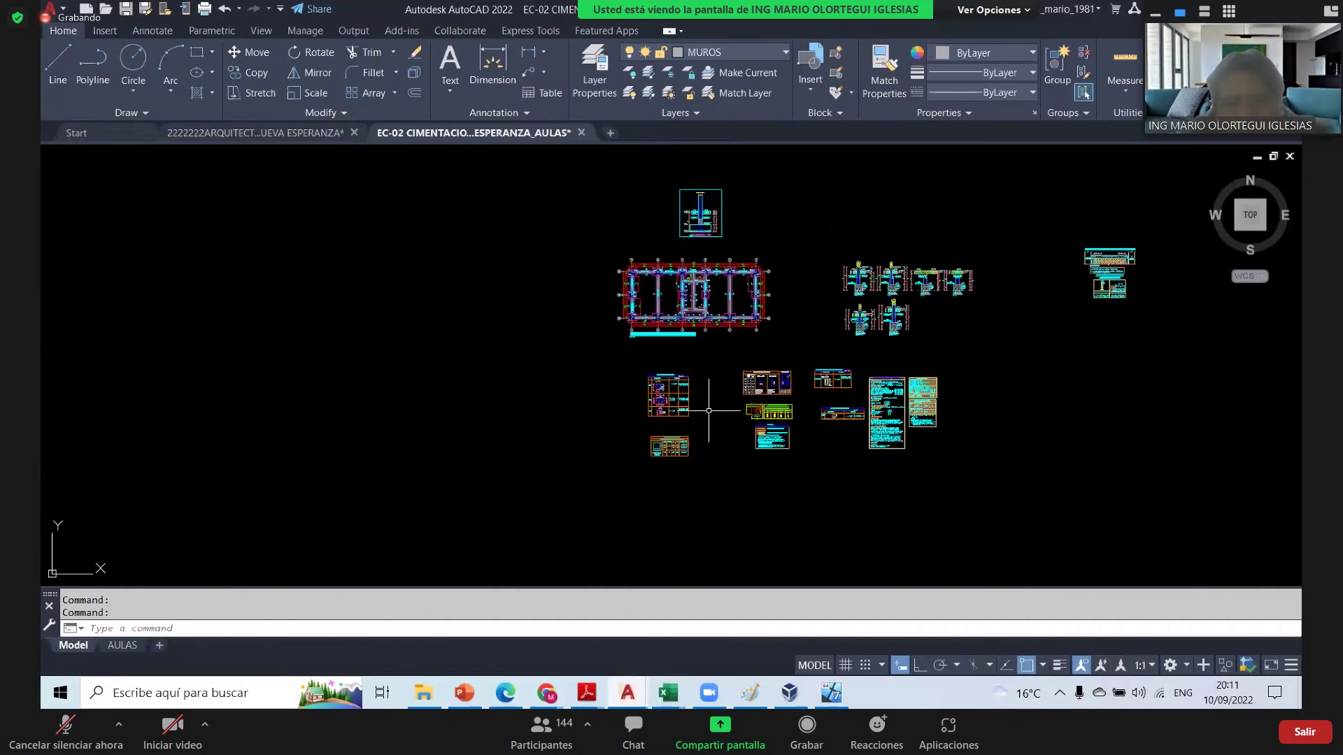
- Examine foundation sections S3-S3 and S4-S4, and try to measure from the base of the S3-S3 footing up to natural ground level
scroll(708, 410, up, 6)
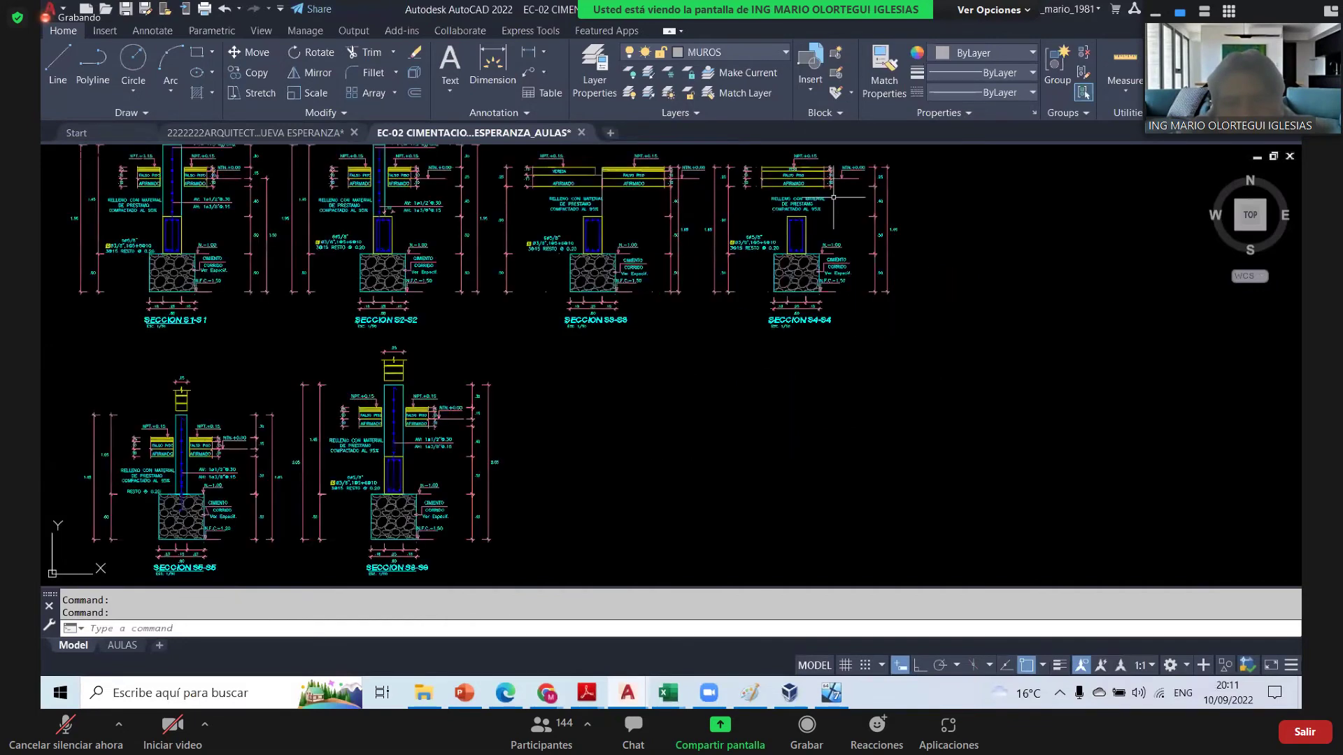
scroll(708, 252, up, 2)
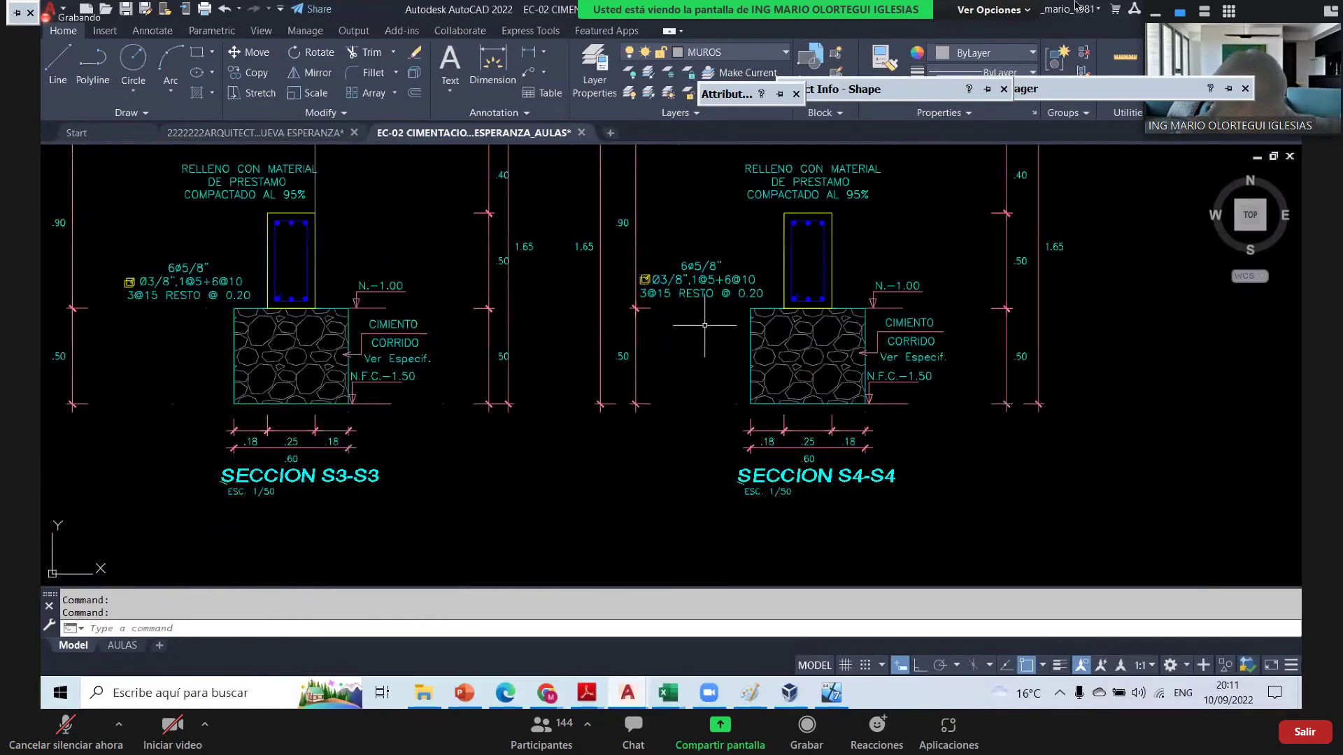
scroll(704, 325, down, 2)
scroll(599, 412, up, 2)
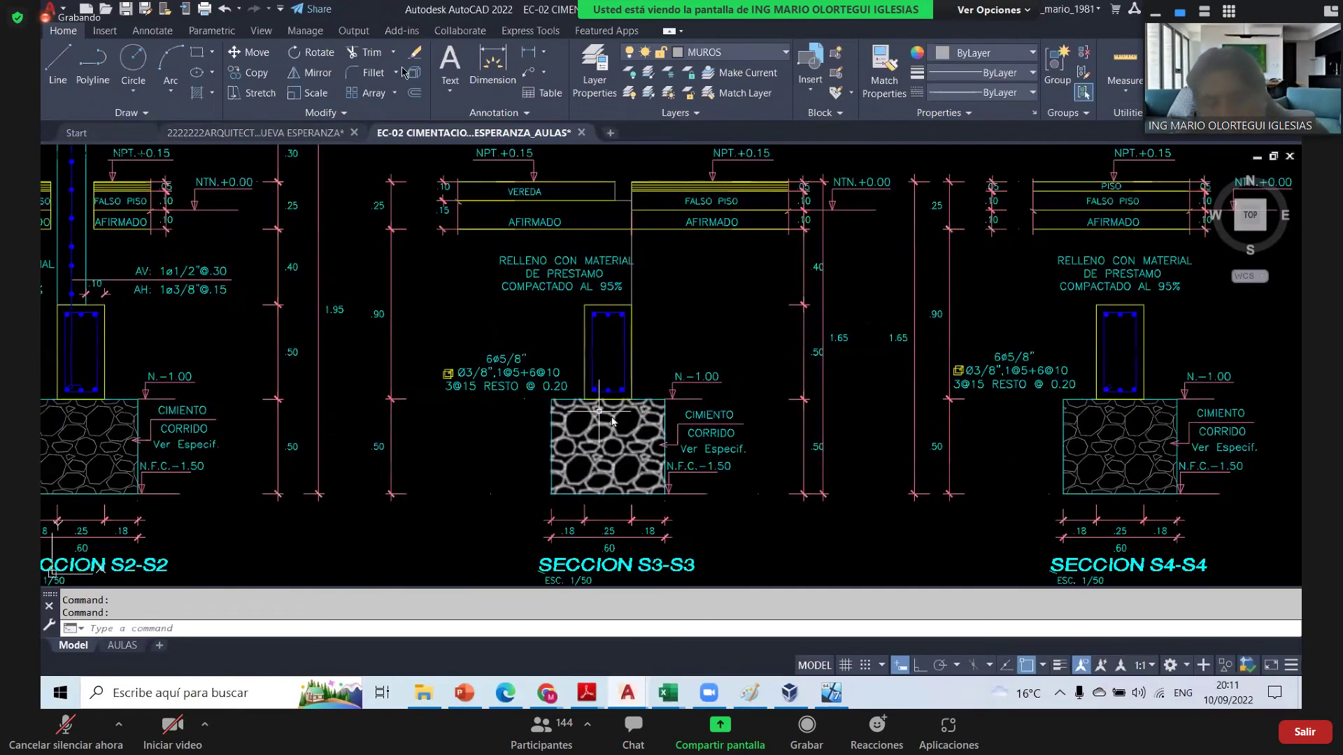
text(di)
key(Return)
click(625, 493)
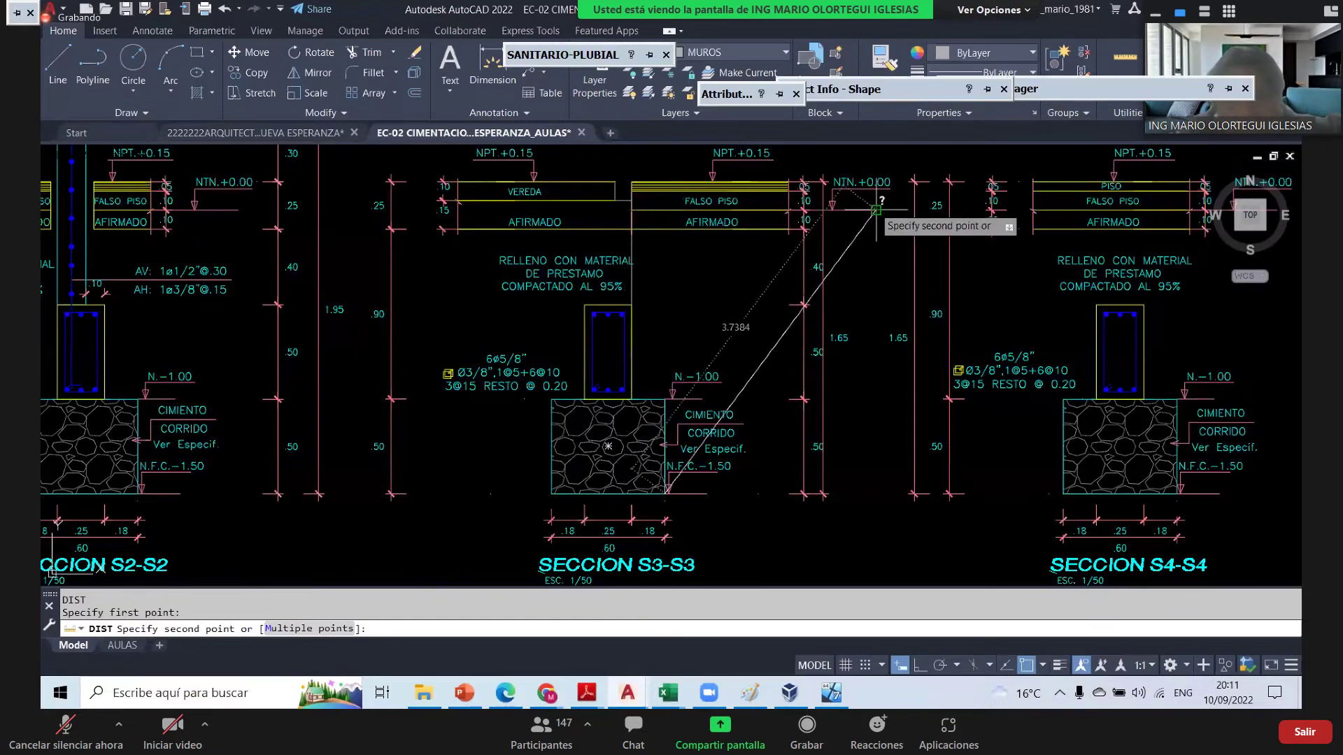
key(Escape)
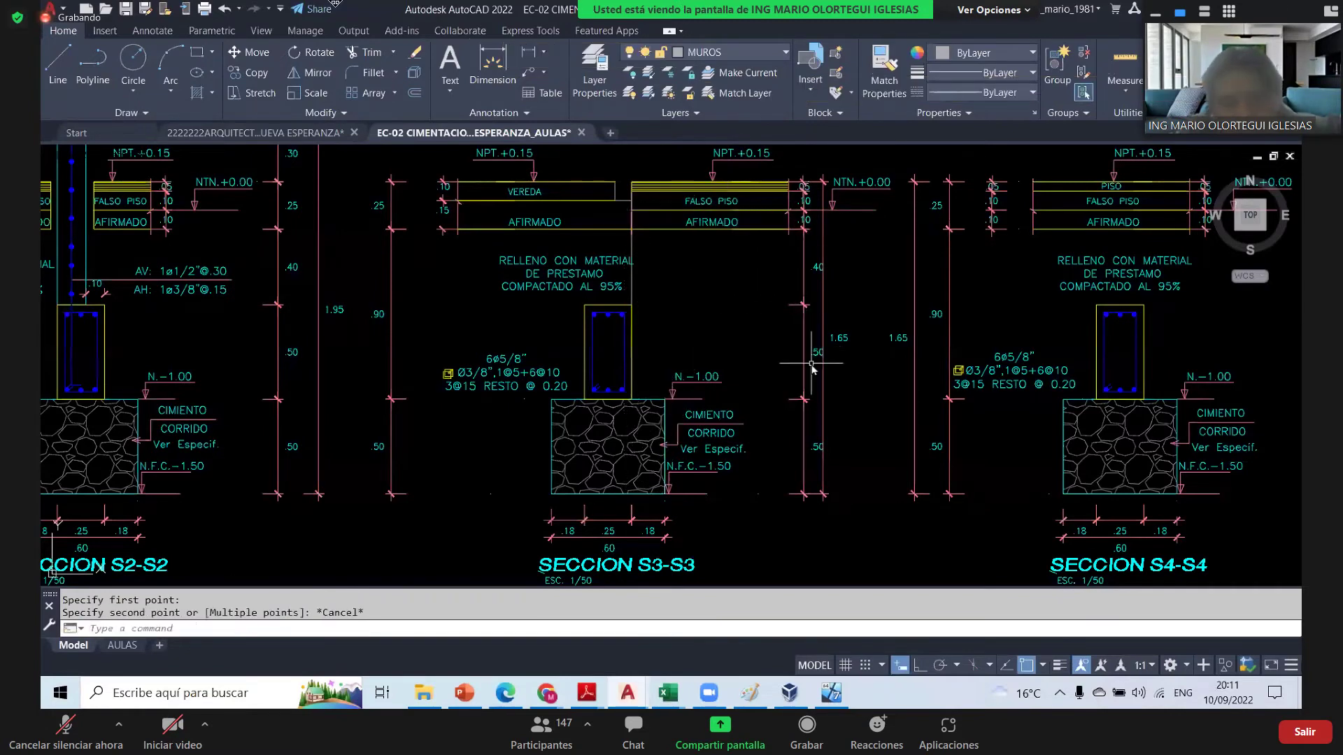
- Measure the height of the foundation beam above the footing in section S3-S3, using its dimension line
text(DI)
key(Return)
scroll(804, 308, down, 2)
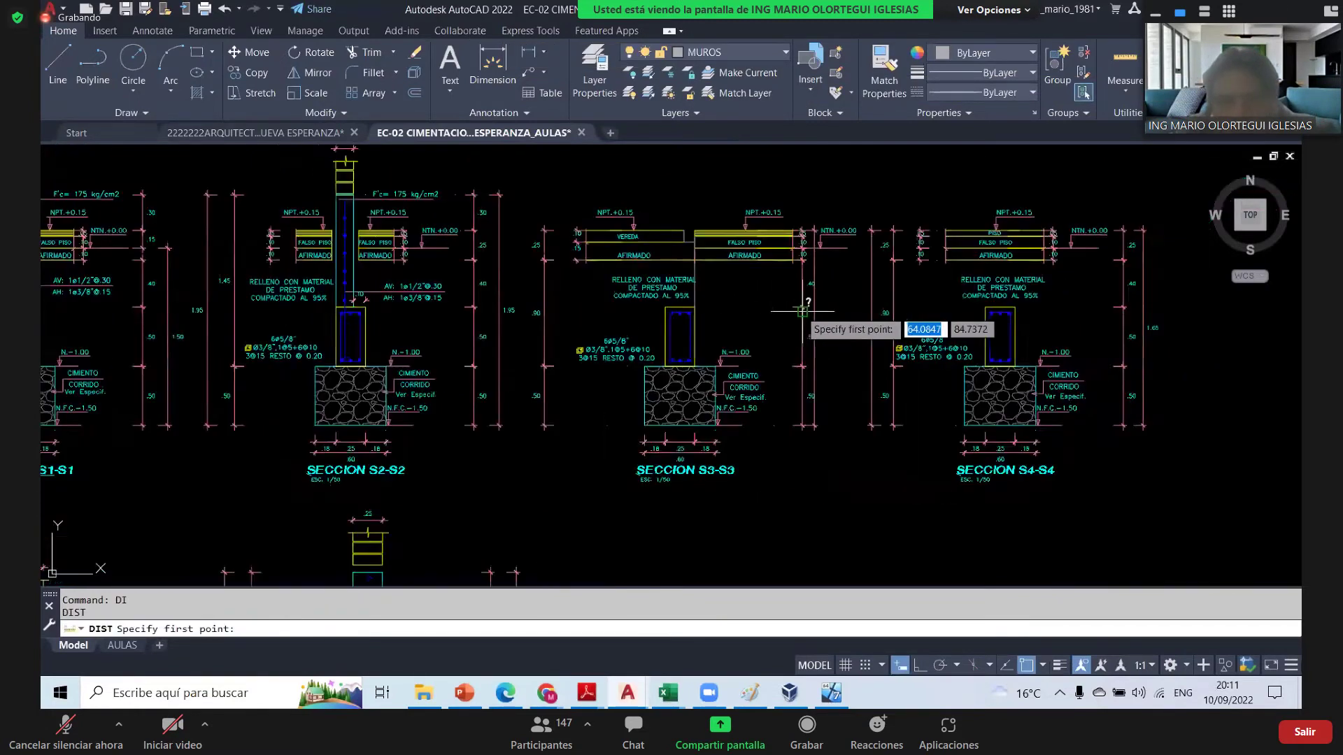
scroll(790, 308, up, 2)
scroll(780, 302, up, 3)
click(782, 306)
scroll(782, 308, down, 1)
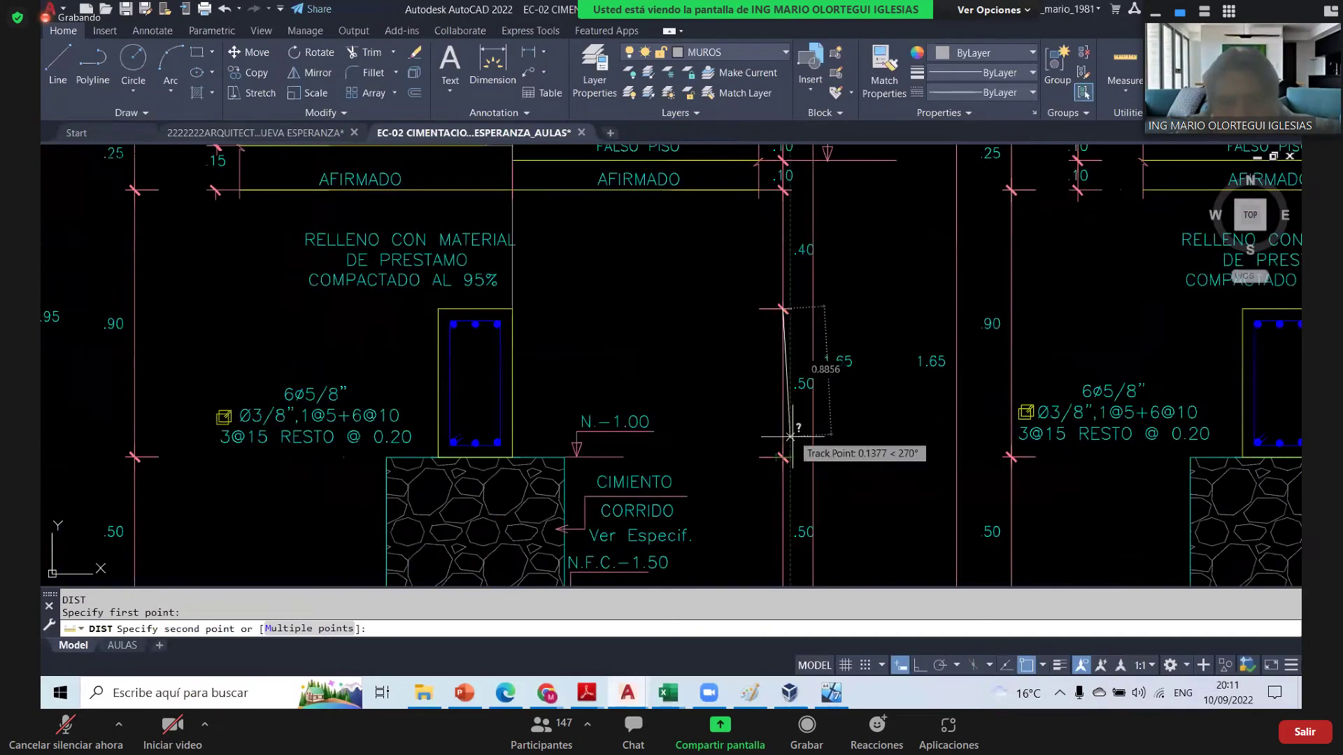
scroll(780, 455, up, 3)
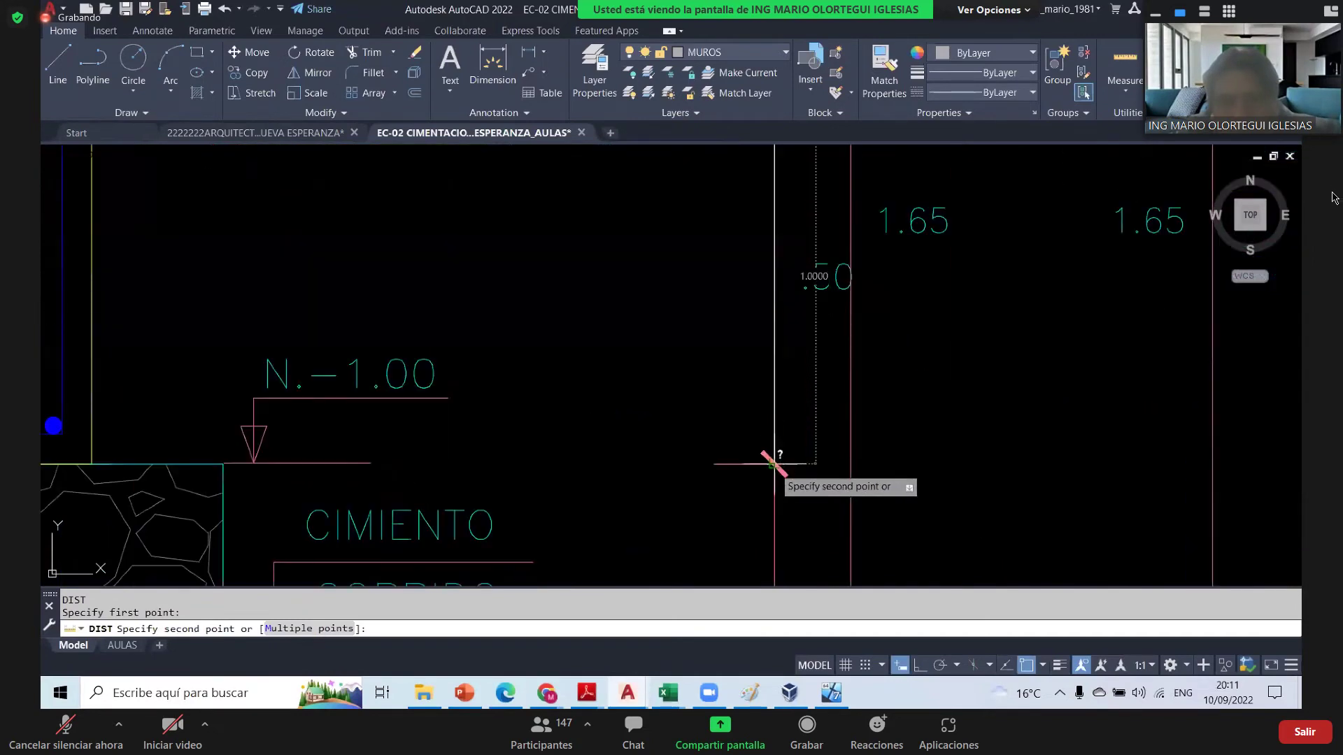
key(Escape)
- Switch from the EC-02 foundation drawing to the open architectural drawing with the Primer Nivel / Planta General floor plan
scroll(838, 393, down, 4)
scroll(764, 387, down, 2)
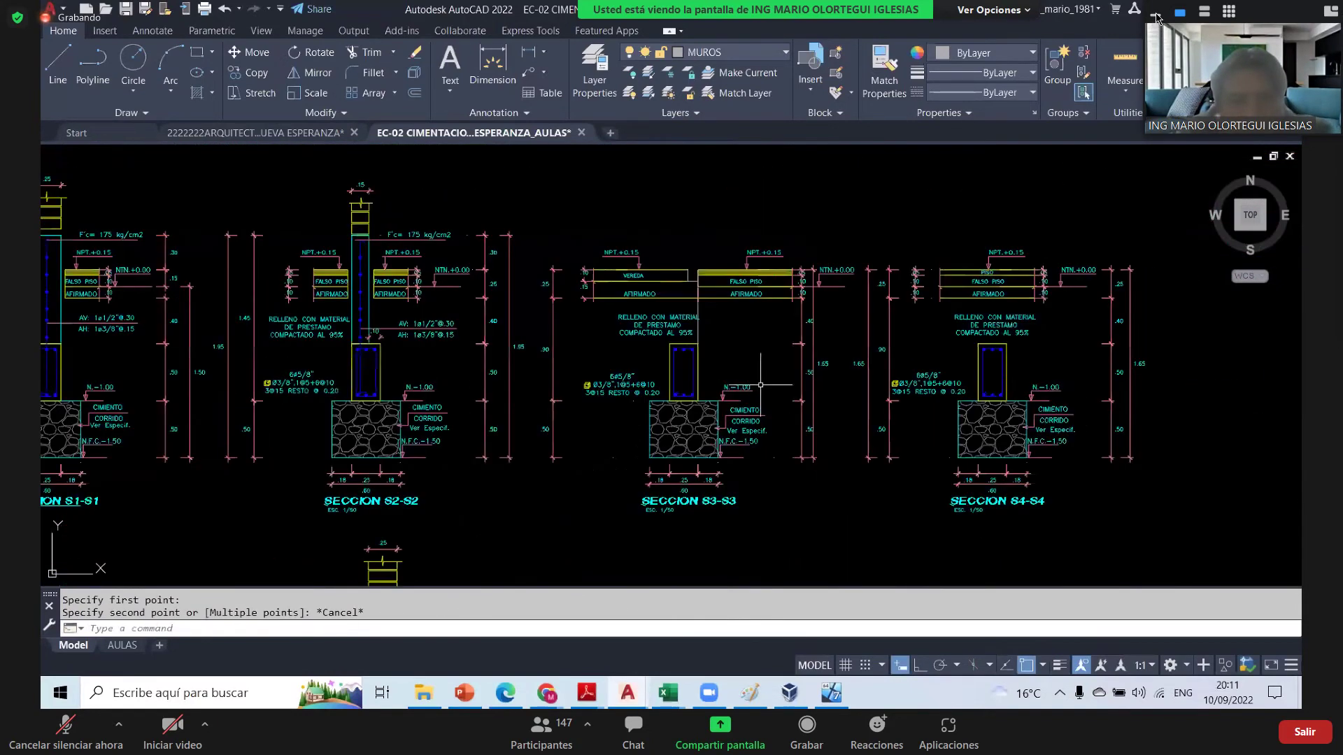
scroll(701, 399, up, 2)
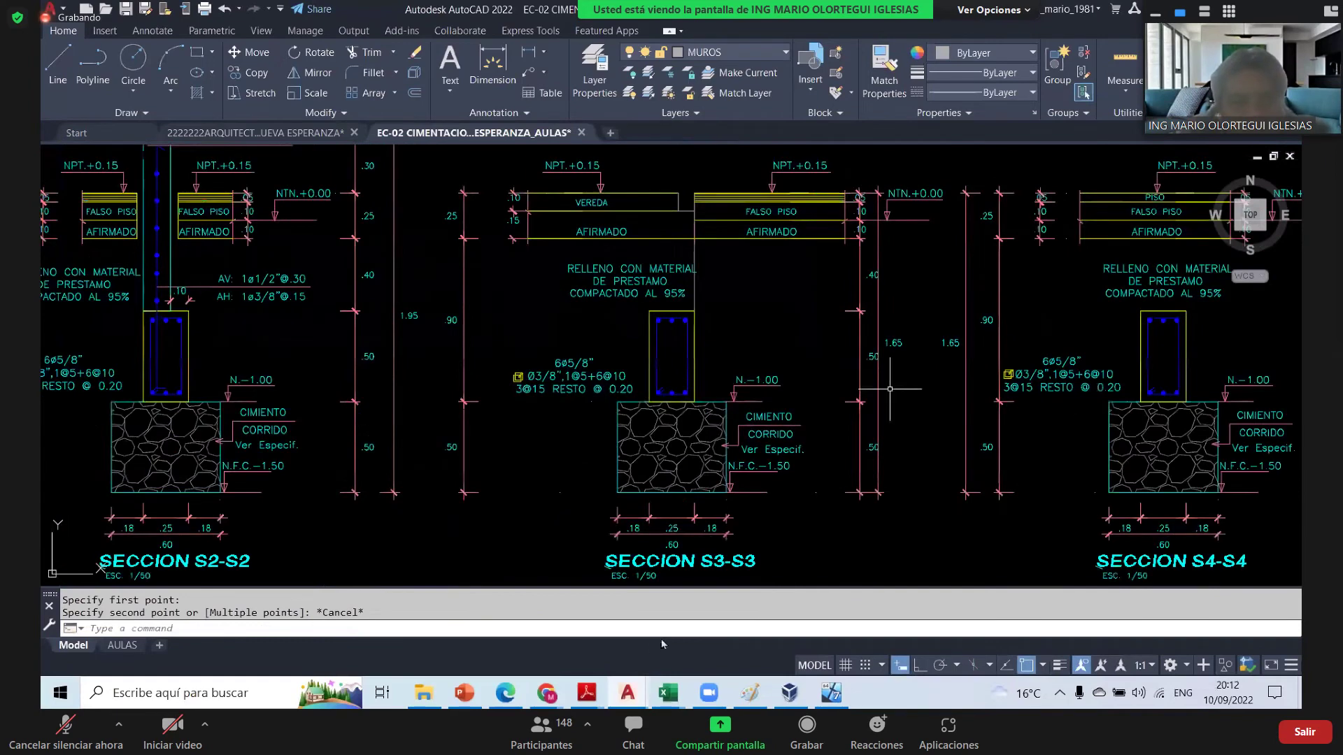
scroll(890, 389, down, 10)
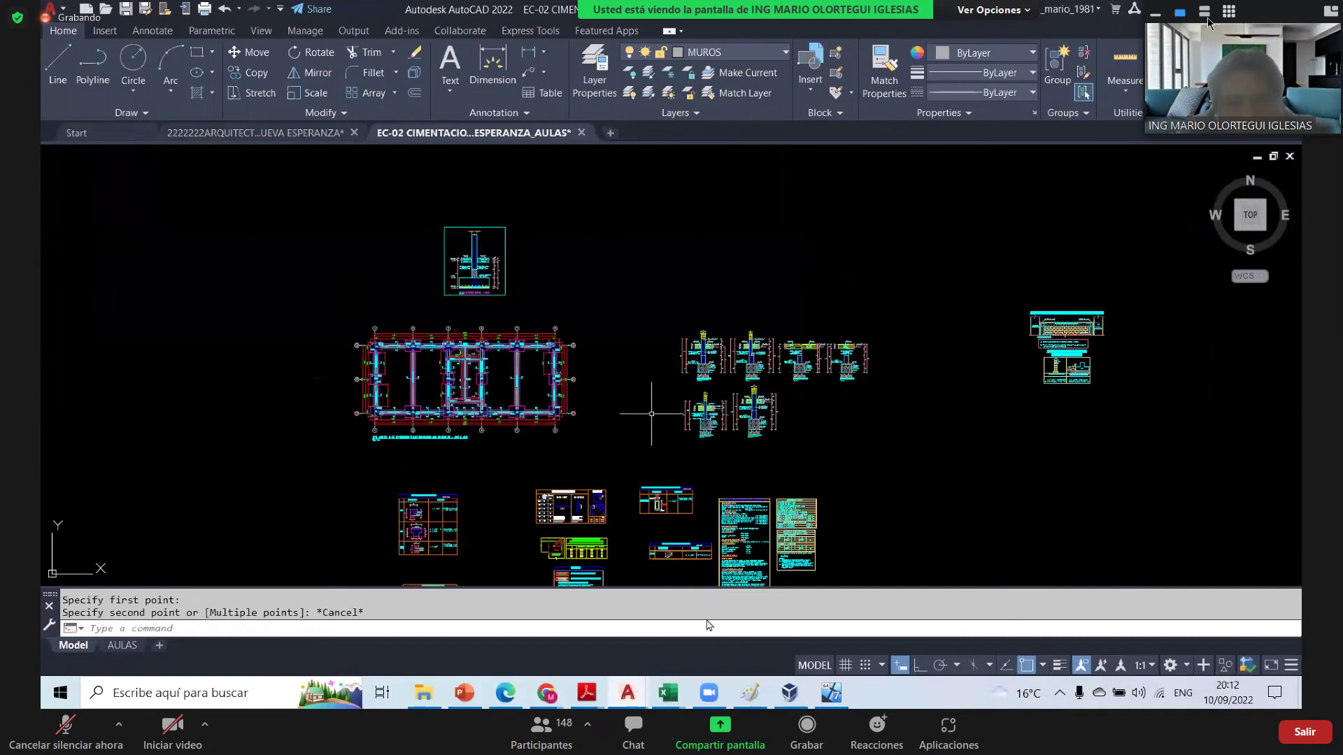
mouse_move(627, 692)
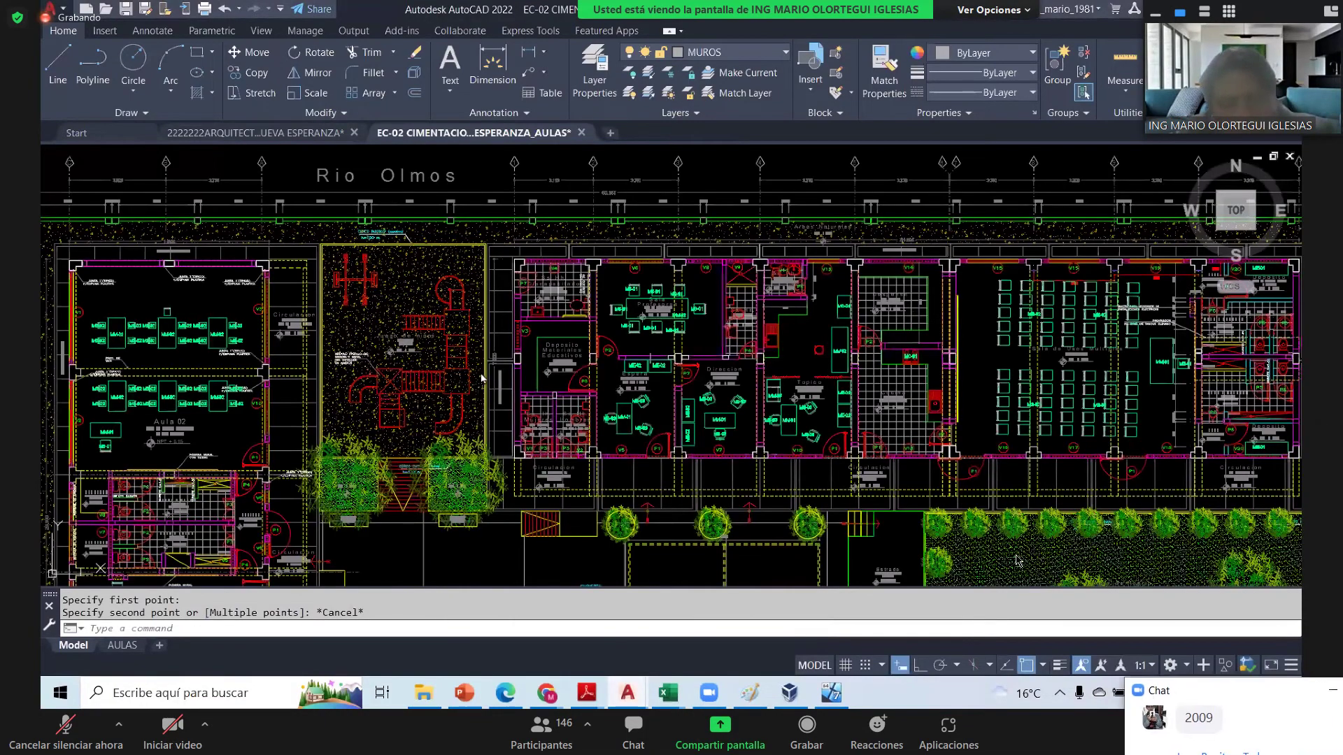
key(ctrl+Tab)
- Try to draw a rectangle along the outer column corners on the playground side of the administration and multipurpose block
text(REC)
key(Return)
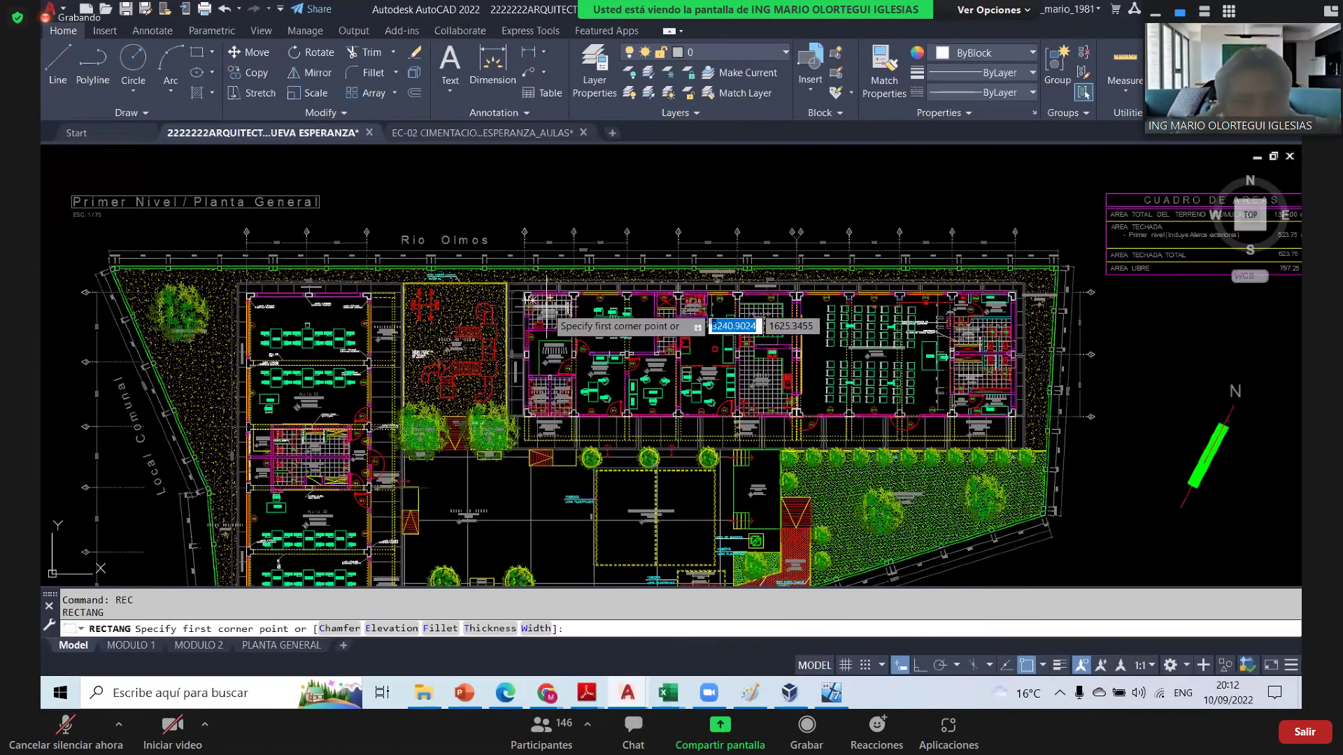
scroll(567, 293, up, 5)
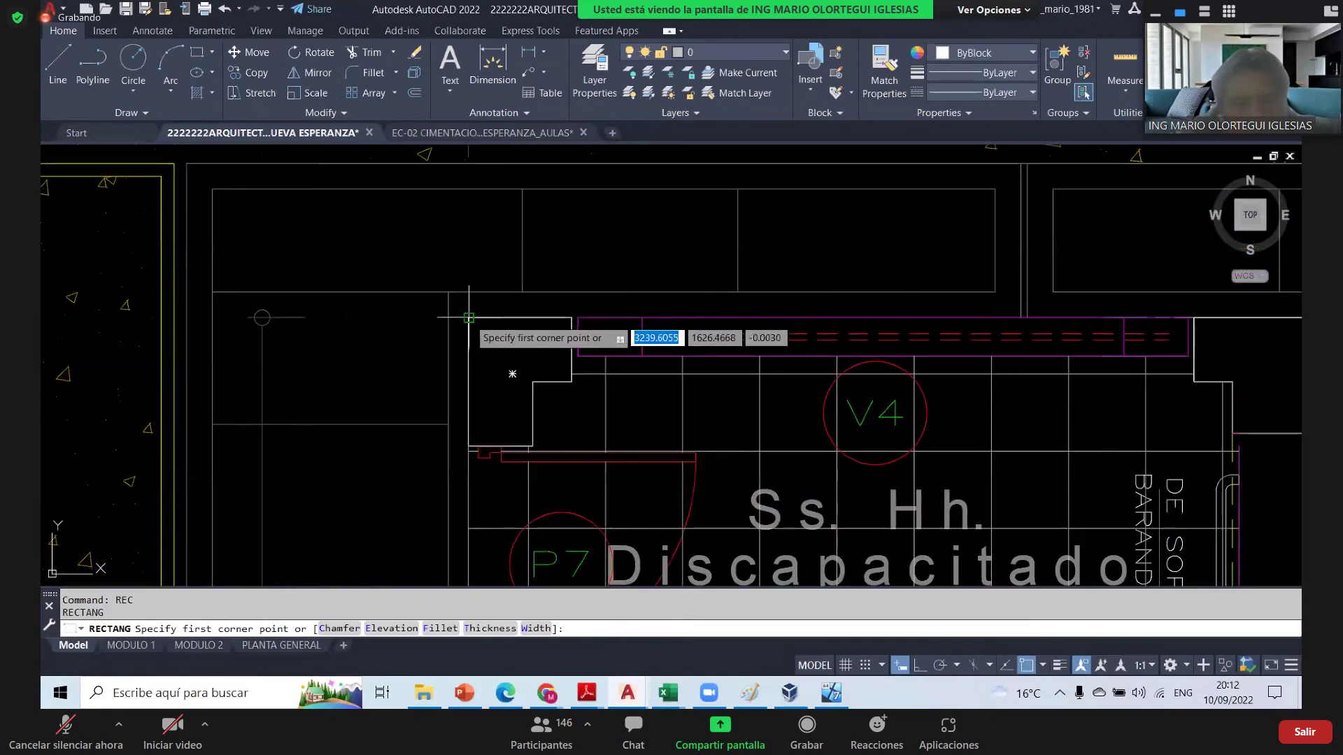
click(469, 317)
scroll(561, 273, down, 4)
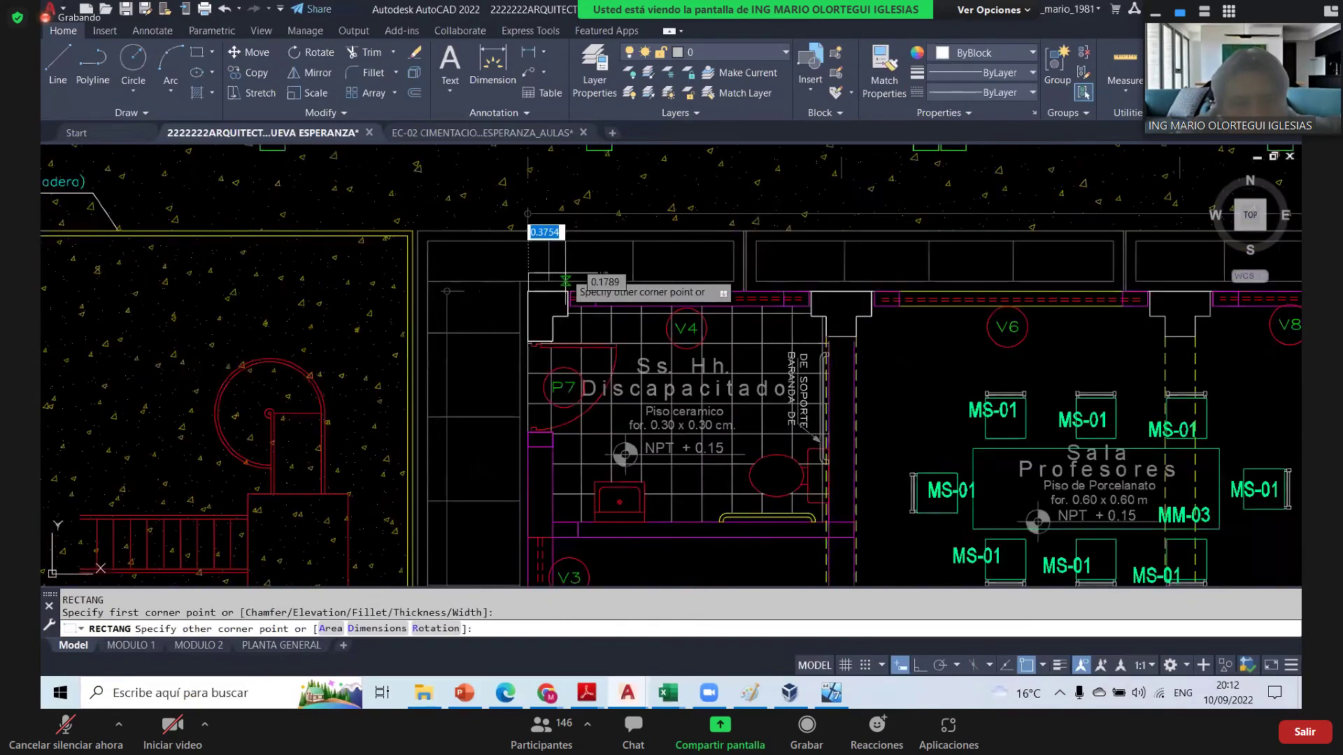
scroll(565, 281, down, 5)
scroll(553, 399, up, 5)
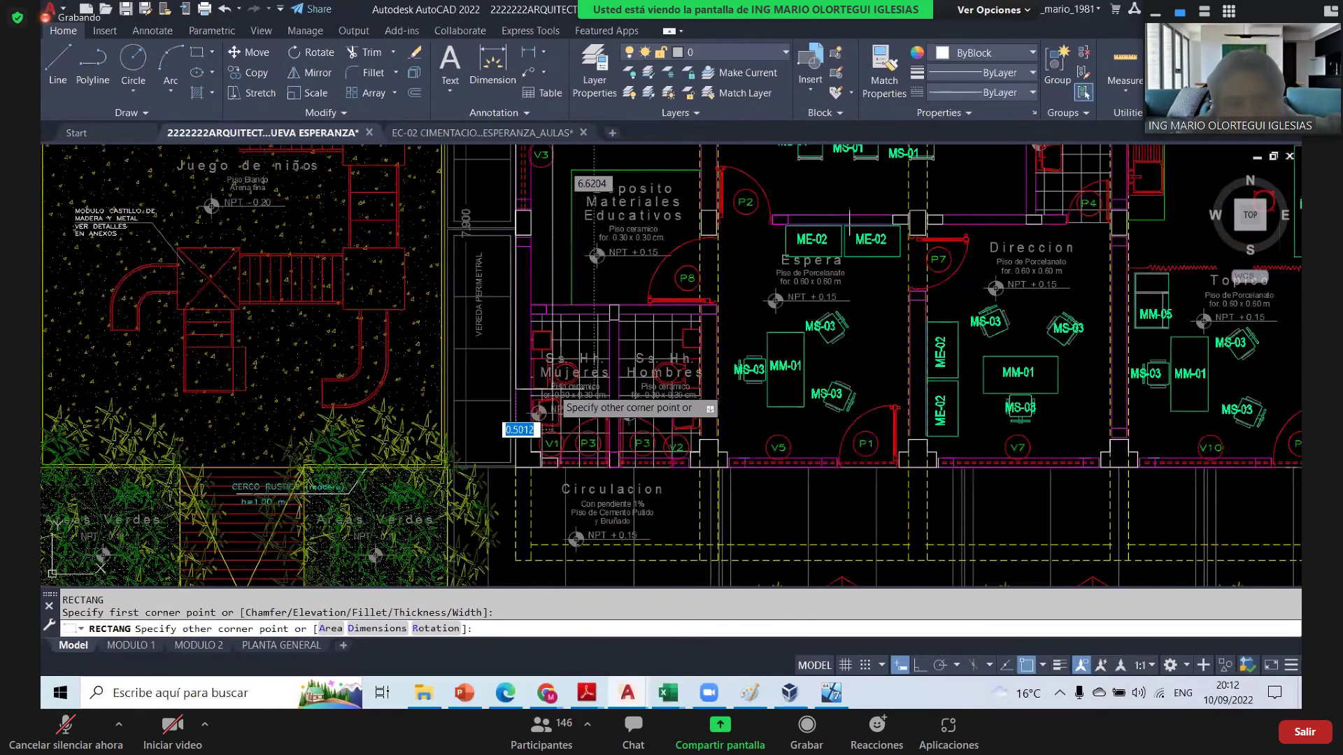
scroll(503, 440, up, 8)
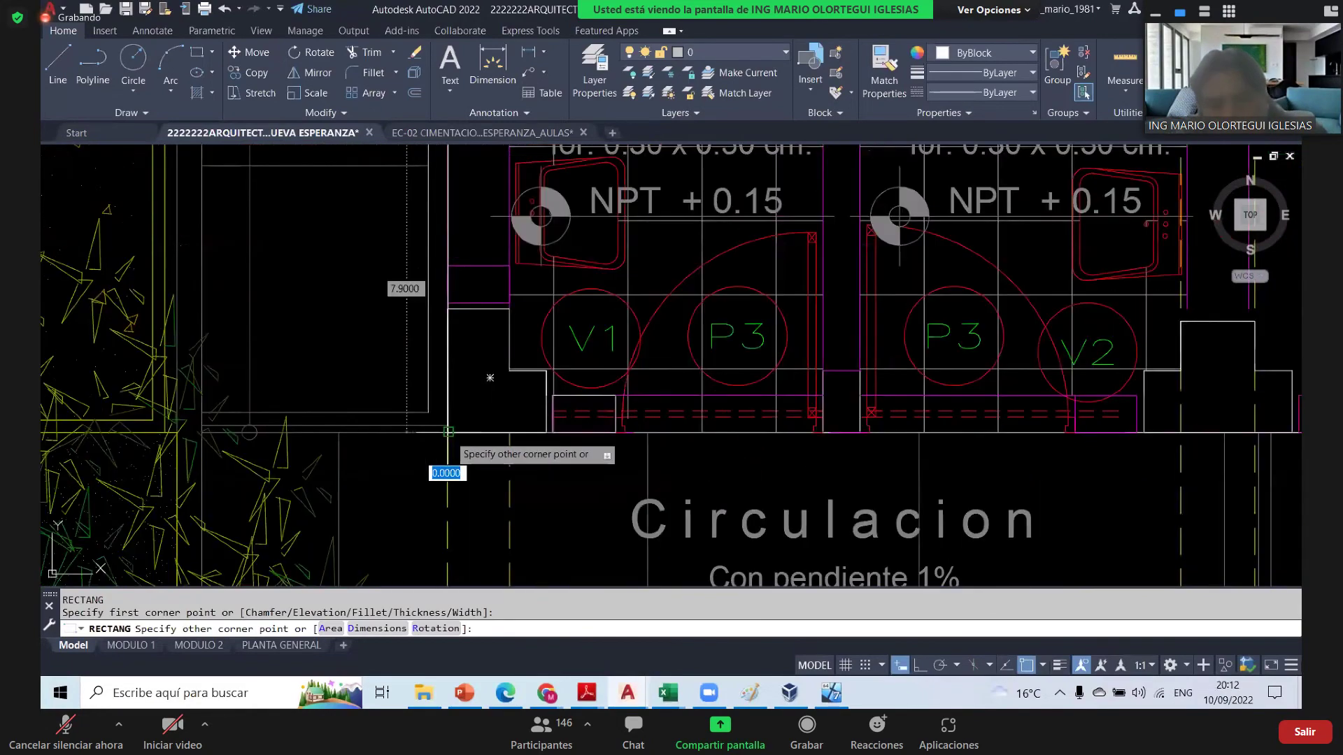
scroll(459, 439, down, 10)
click(460, 301)
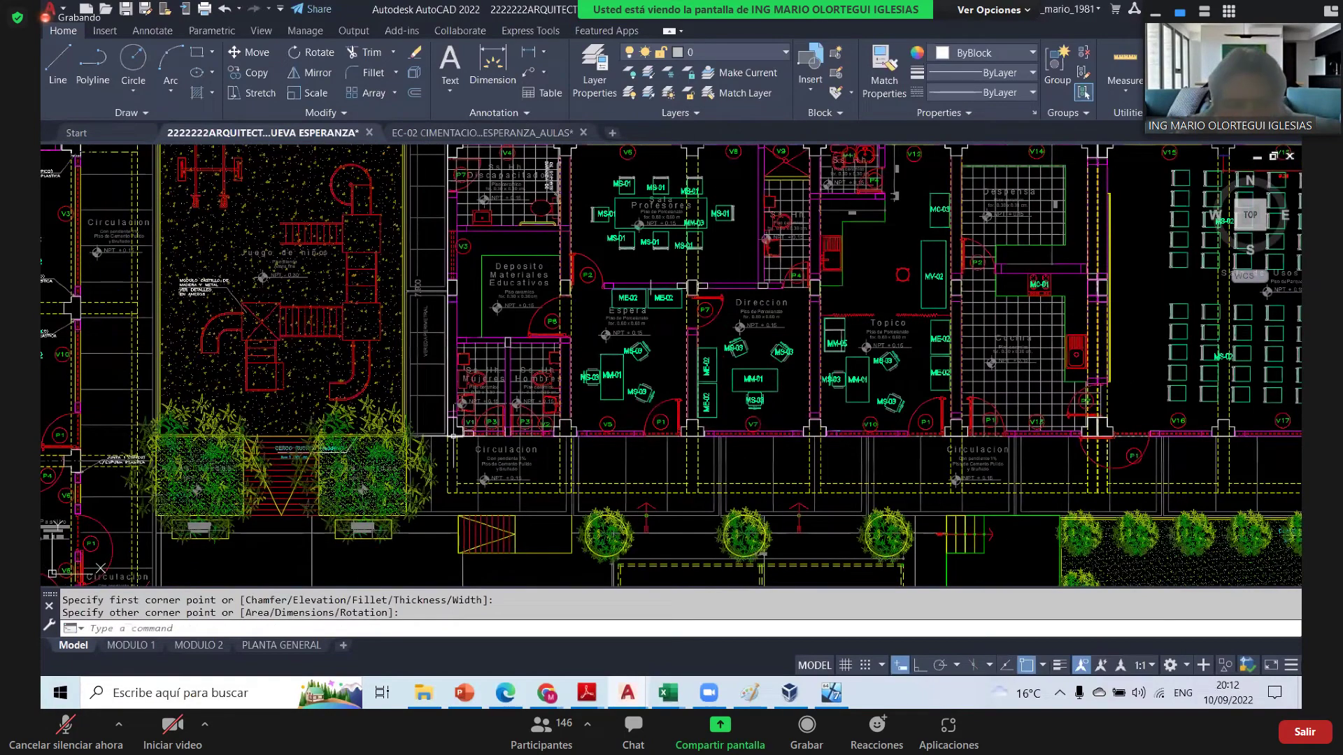
scroll(461, 435, up, 5)
text(PL)
key(Return)
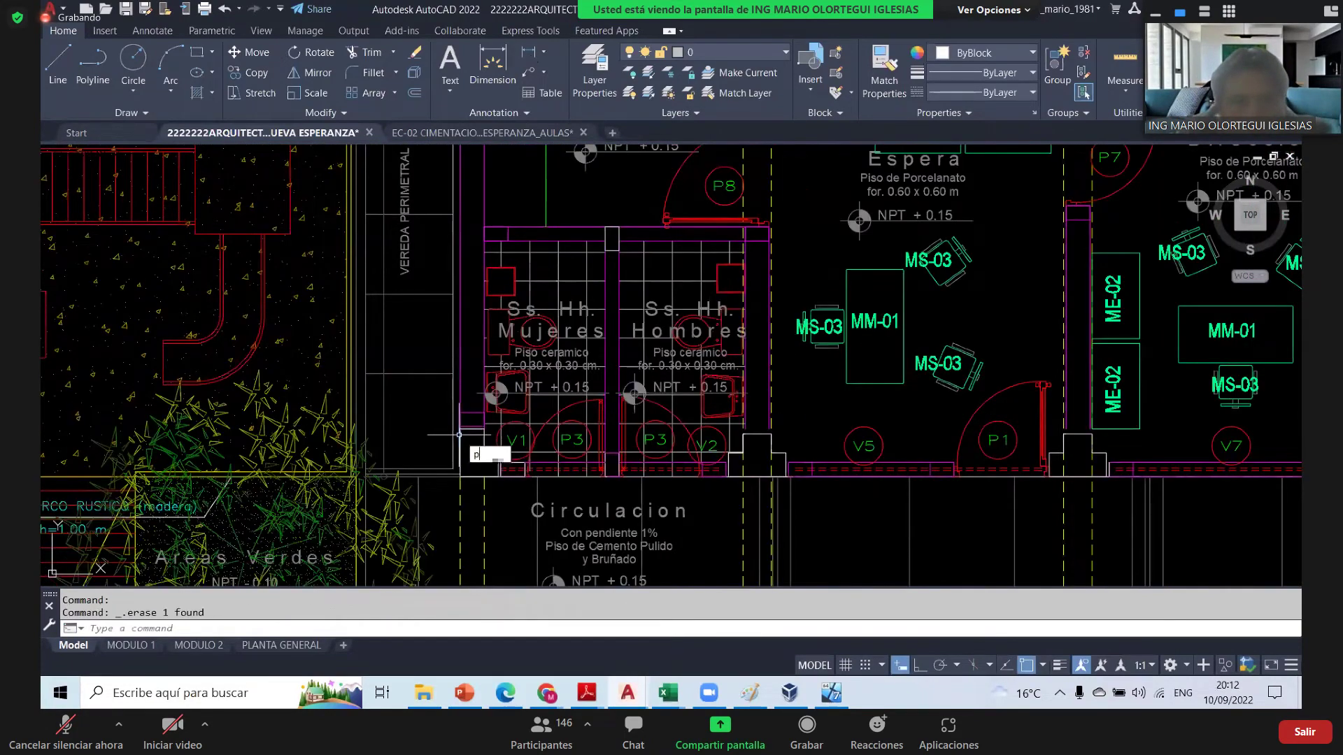
- Add a linear dimension for the block's full length, between the outer corners of its end columns along the Circulacion side
scroll(464, 479, up, 3)
scroll(463, 479, up, 2)
click(528, 51)
click(440, 457)
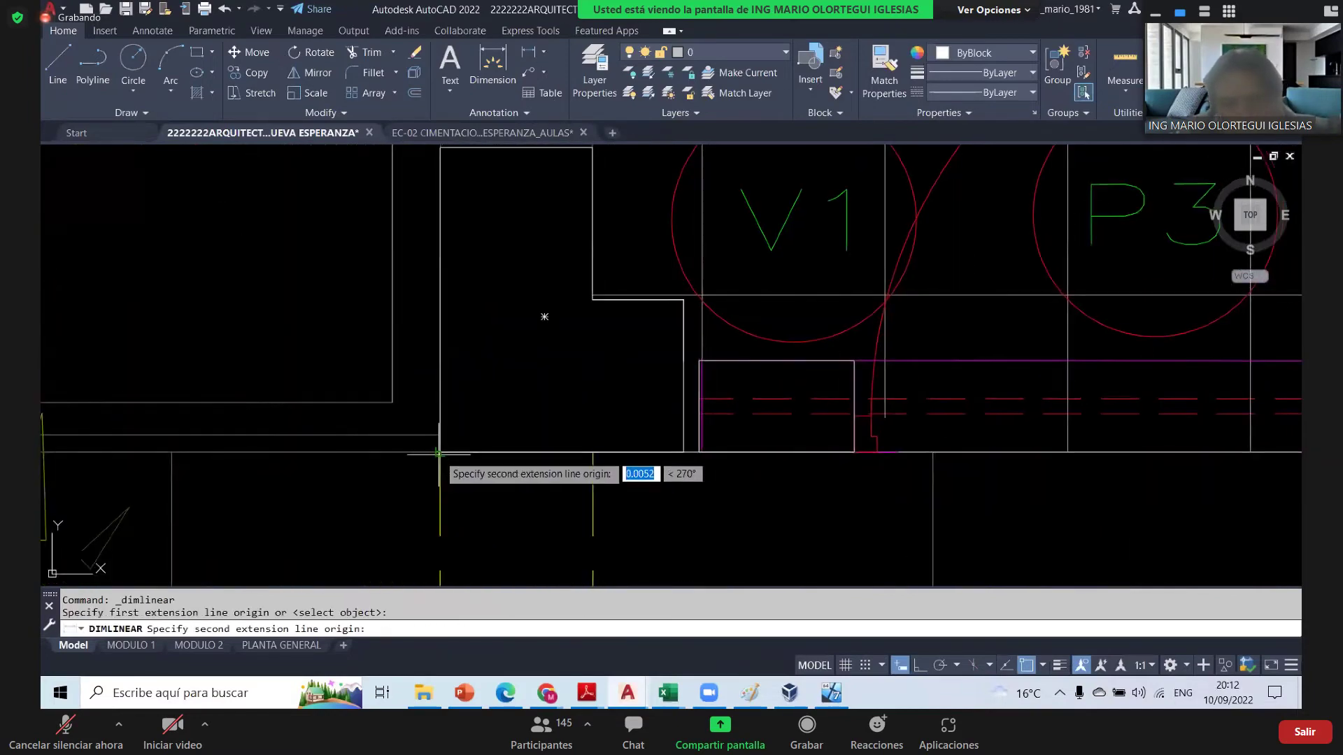
scroll(440, 458, down, 1)
scroll(440, 459, down, 2)
scroll(481, 401, down, 2)
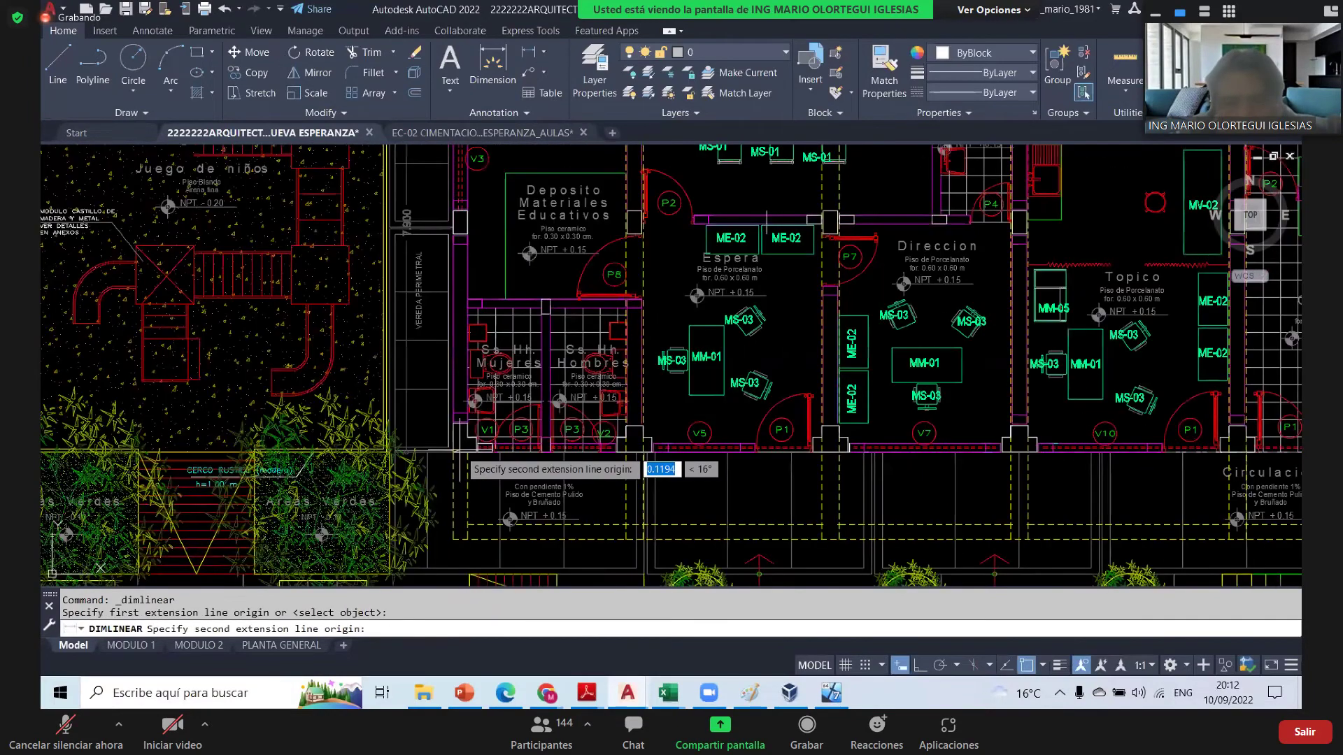
scroll(930, 419, down, 2)
scroll(920, 393, up, 4)
click(944, 425)
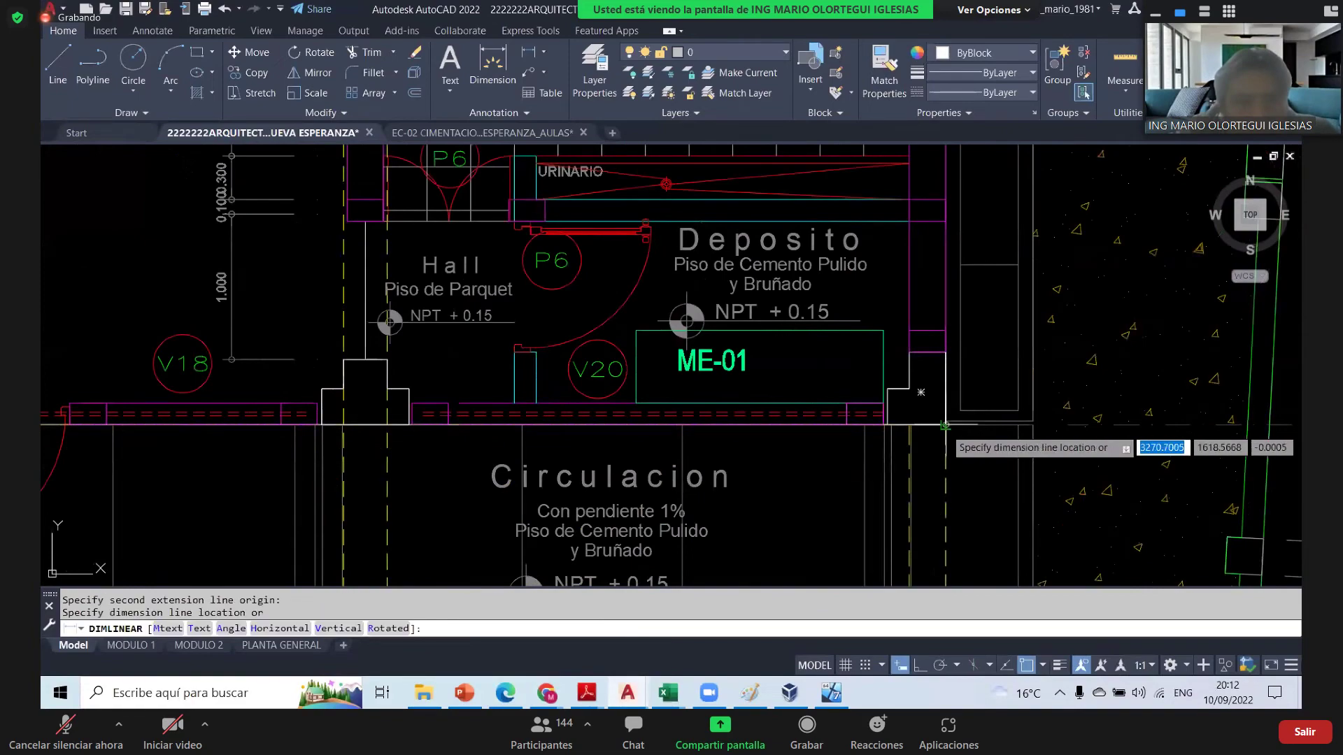
scroll(921, 392, down, 4)
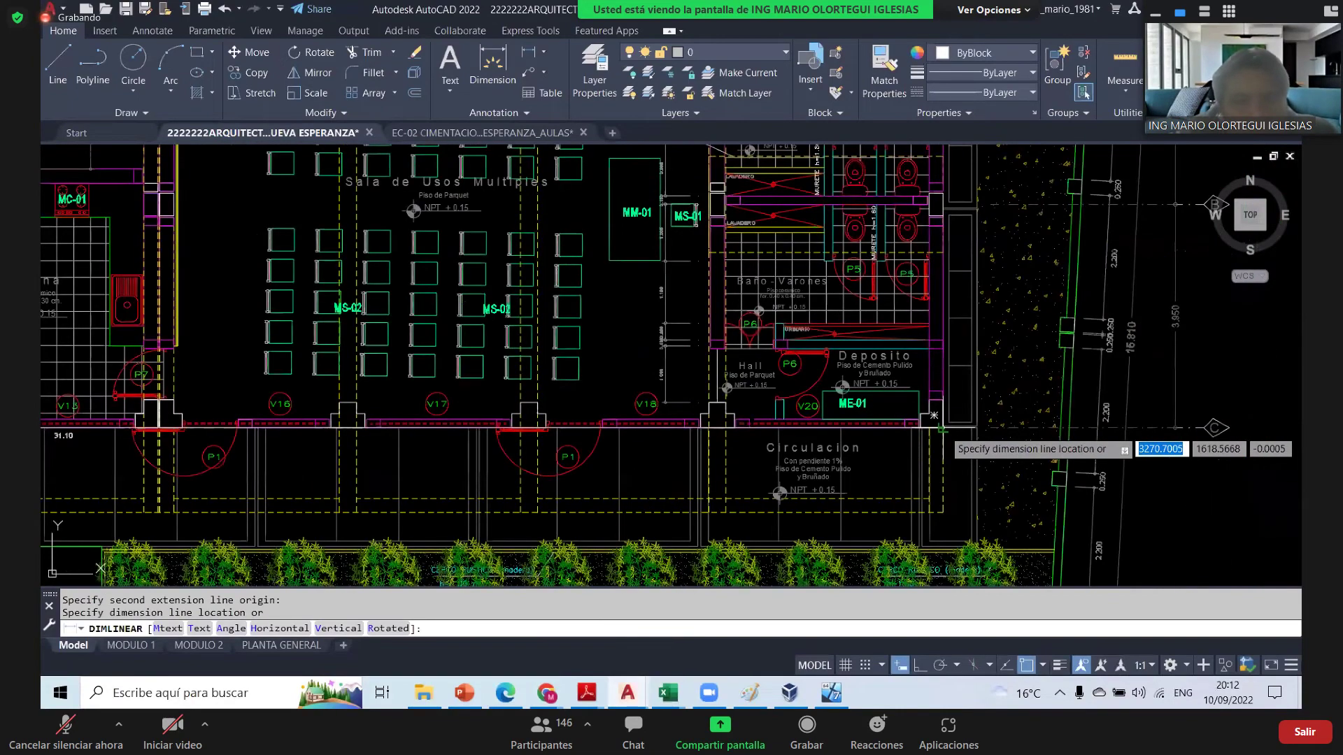
click(931, 454)
scroll(503, 468, down, 5)
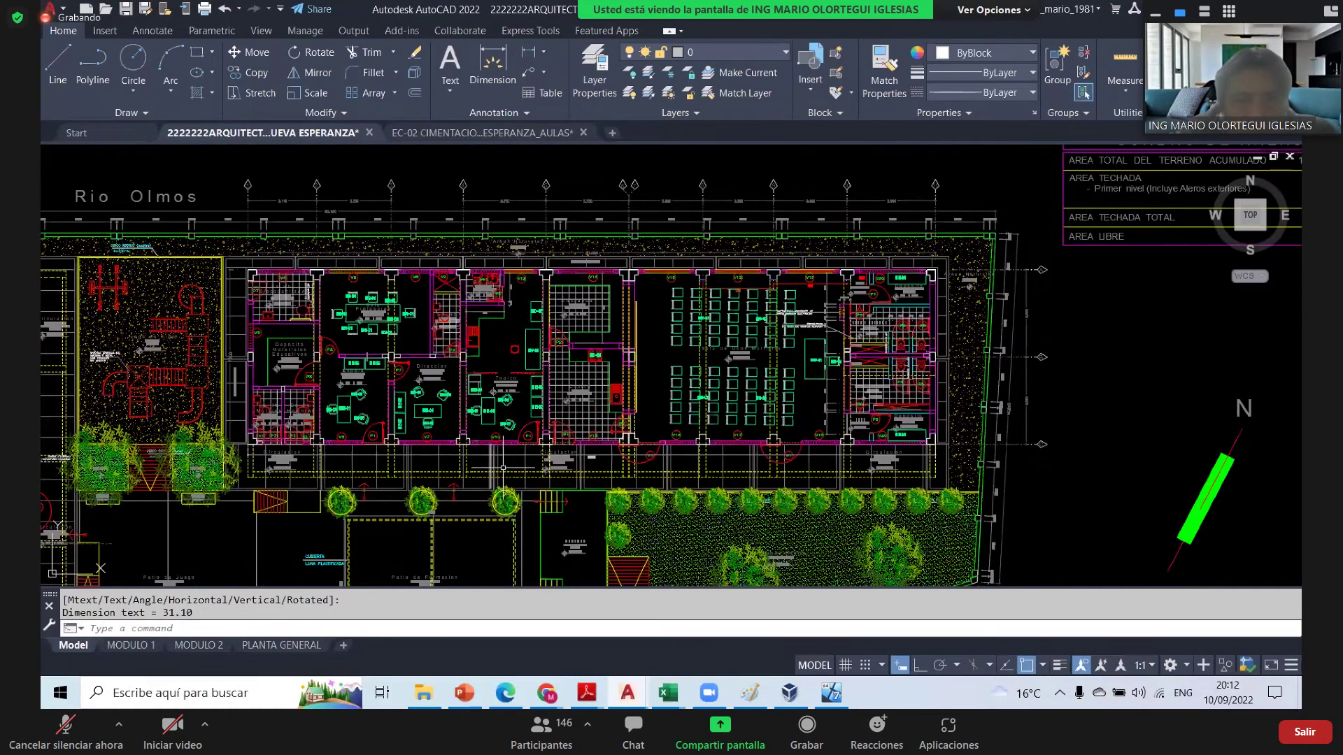
scroll(503, 468, up, 6)
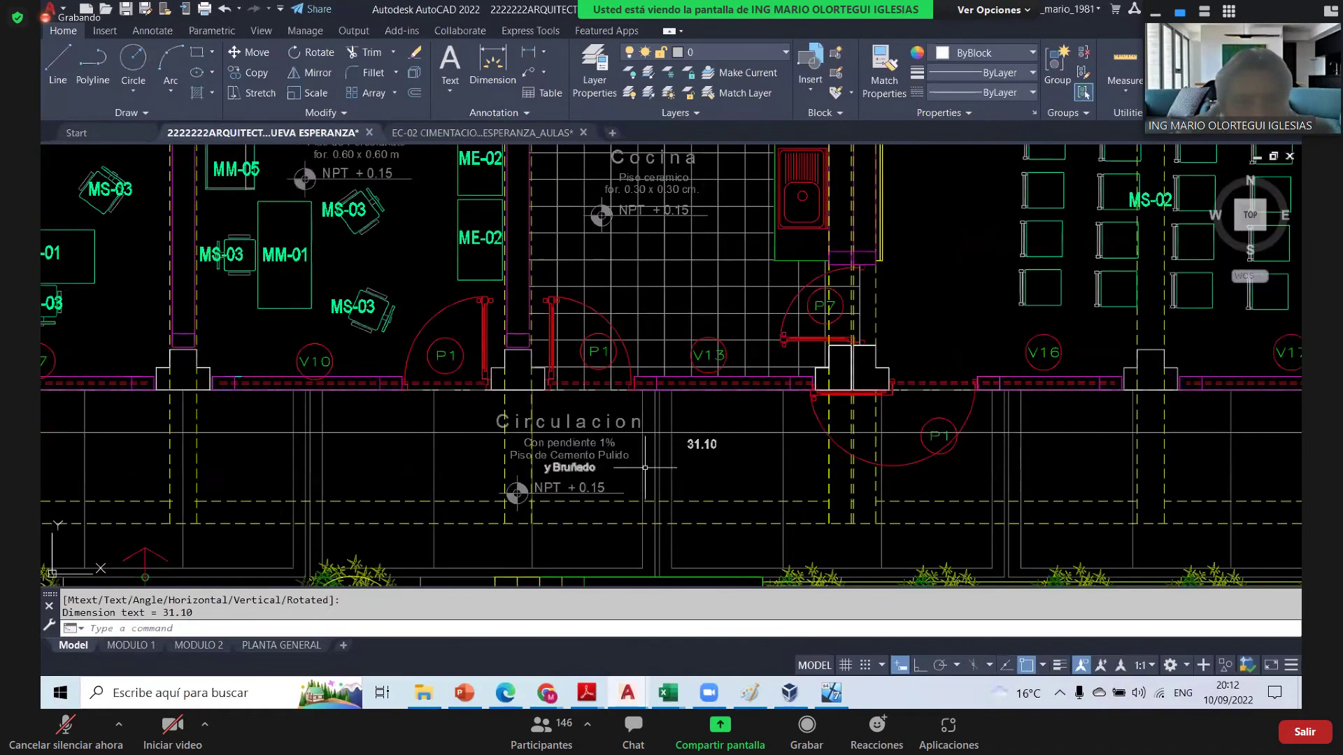
scroll(645, 467, down, 2)
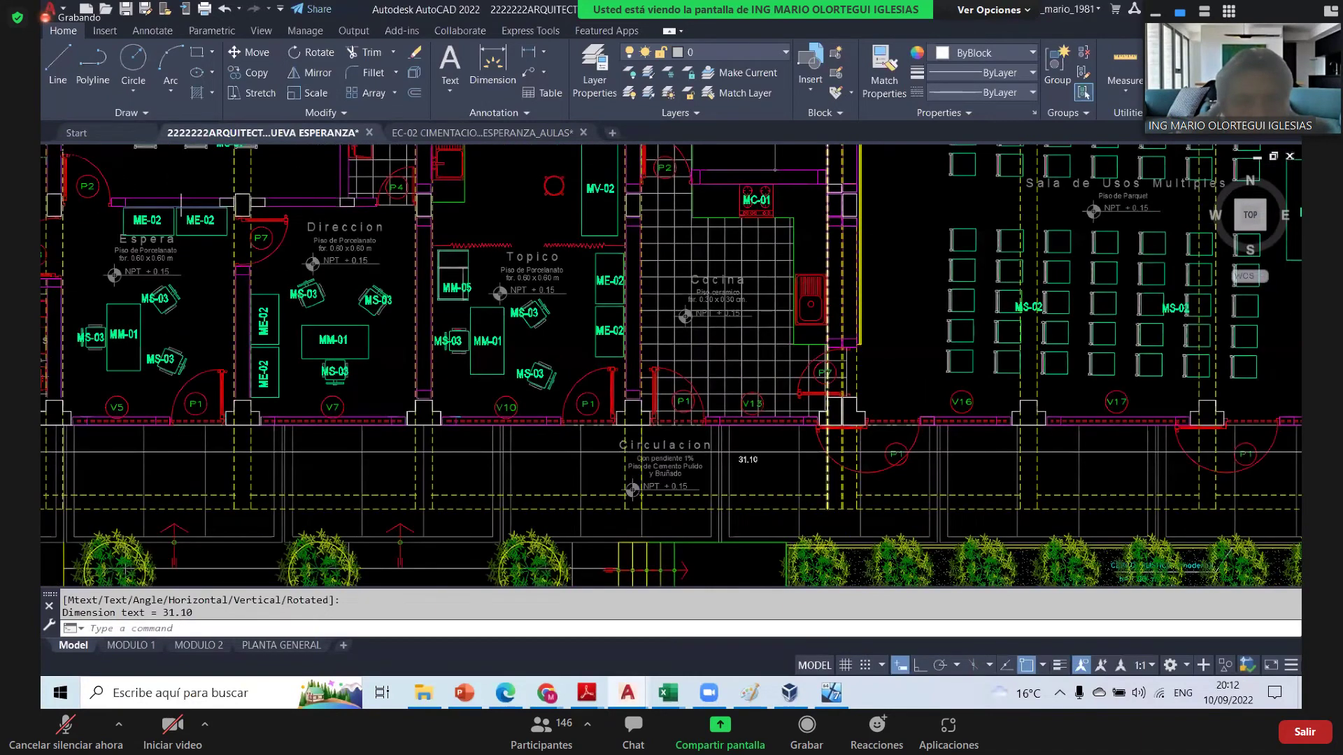
- Add a linear dimension for the block's width, between the outer column corners on the side facing the playground
scroll(830, 484, down, 3)
click(528, 52)
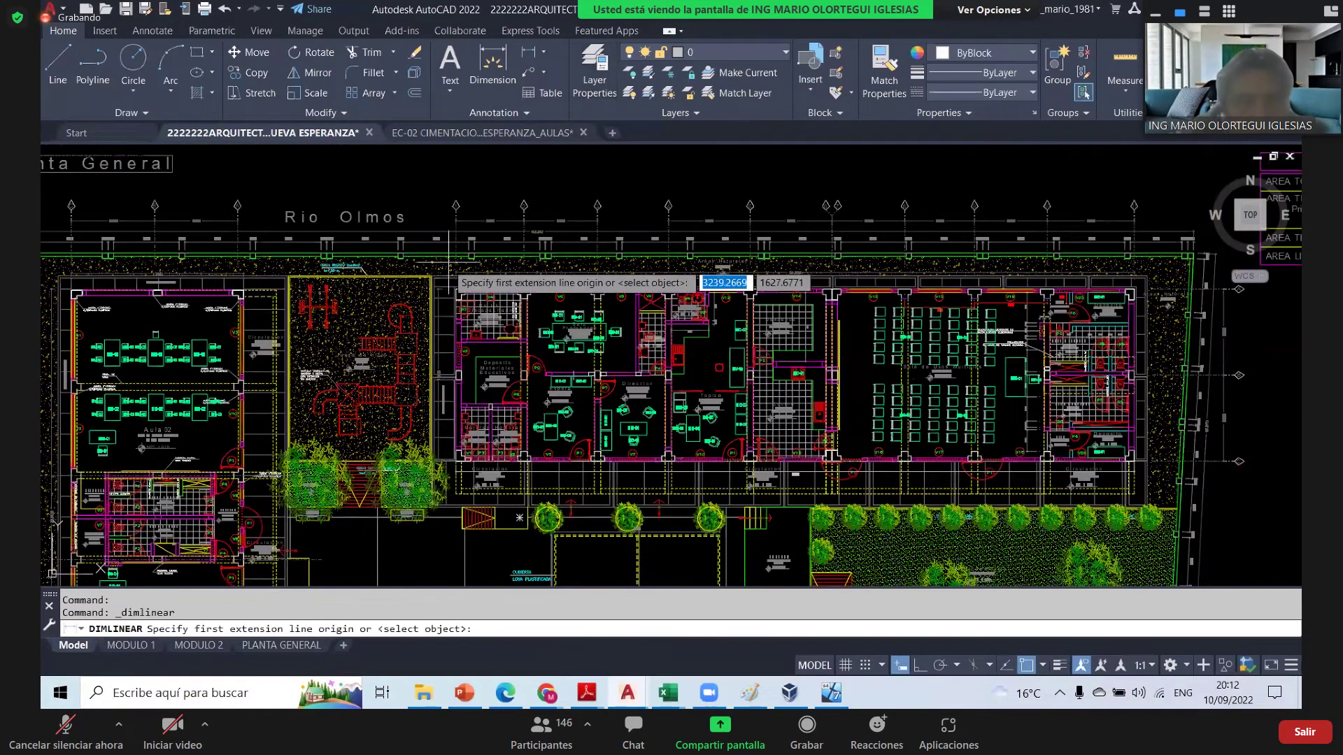
scroll(525, 294, up, 3)
click(525, 294)
scroll(525, 294, down, 3)
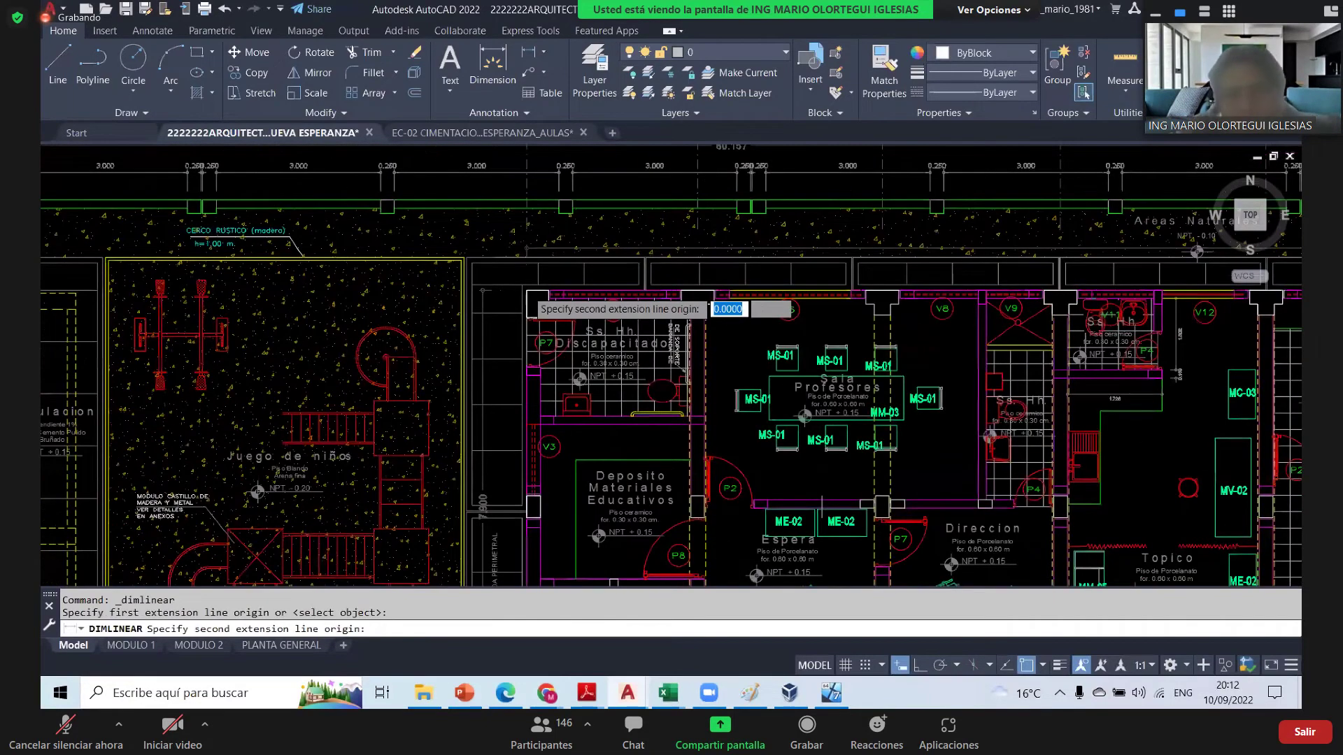
scroll(542, 438, down, 2)
scroll(542, 437, up, 5)
click(542, 437)
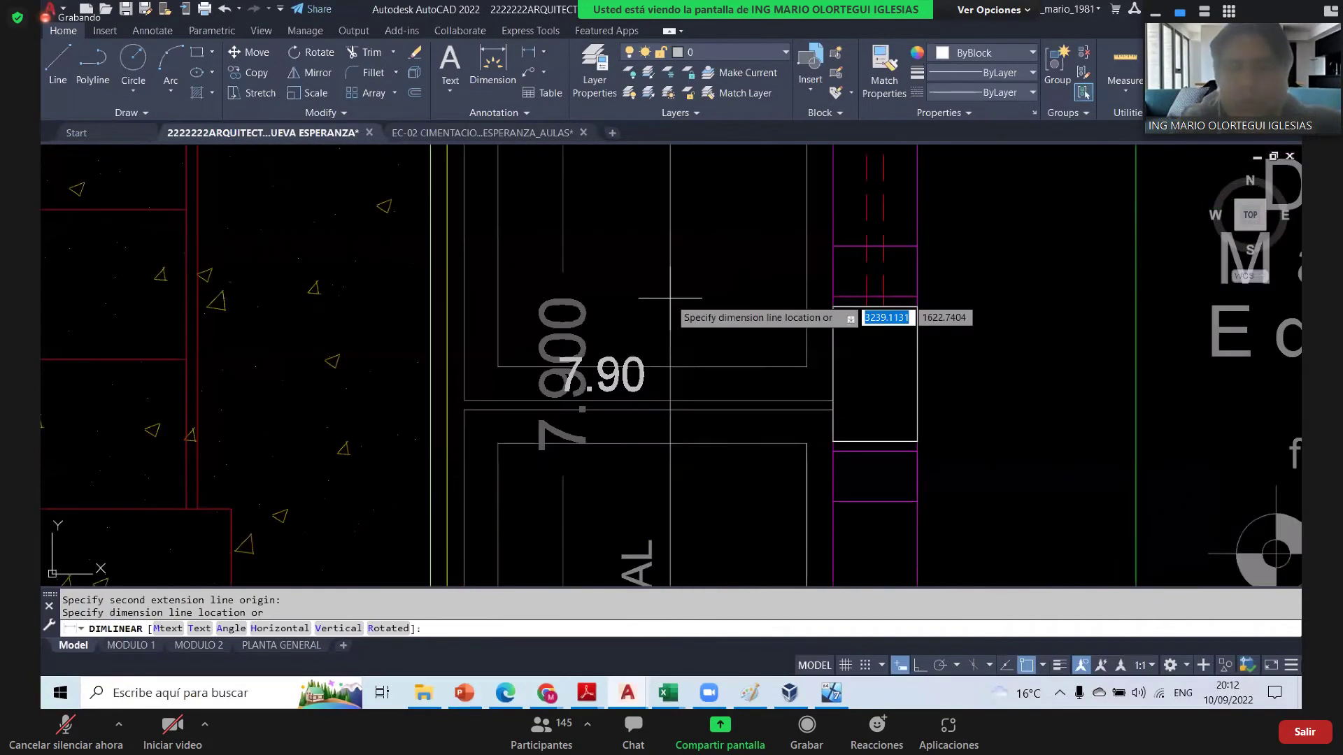
click(665, 293)
scroll(560, 369, down, 3)
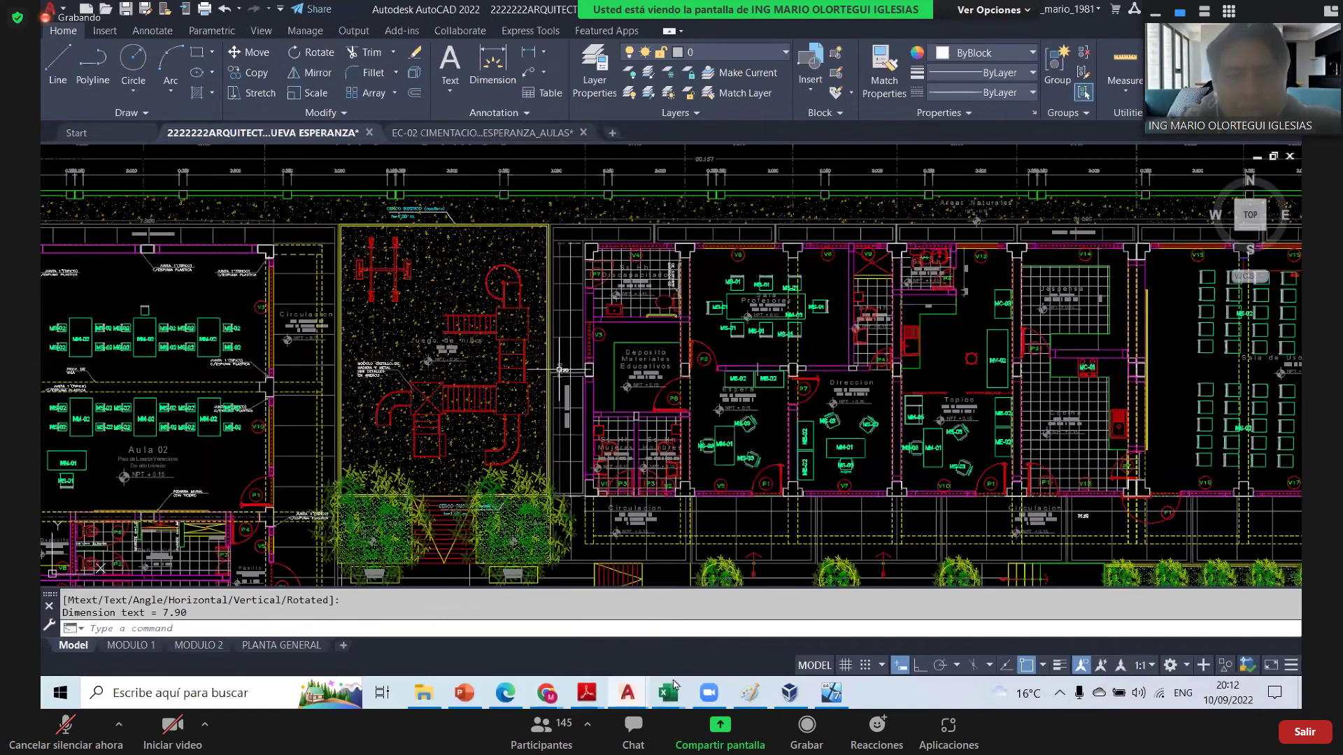
drag(664, 586, 559, 539)
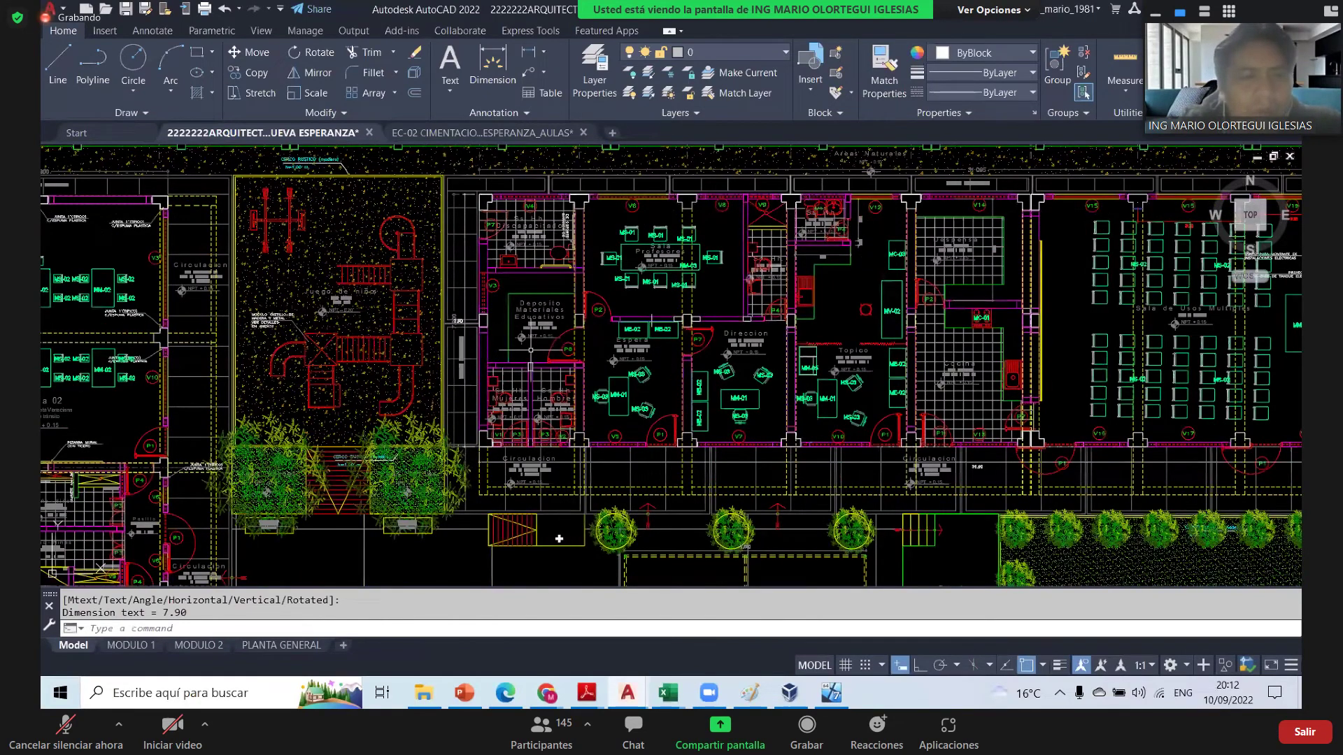
- Switch to File Explorer, go up from the structural plans to the 94. metrados folder and open 5. MOVIMIENTO DE TIERRAS.xlsx
mouse_move(668, 692)
click(846, 599)
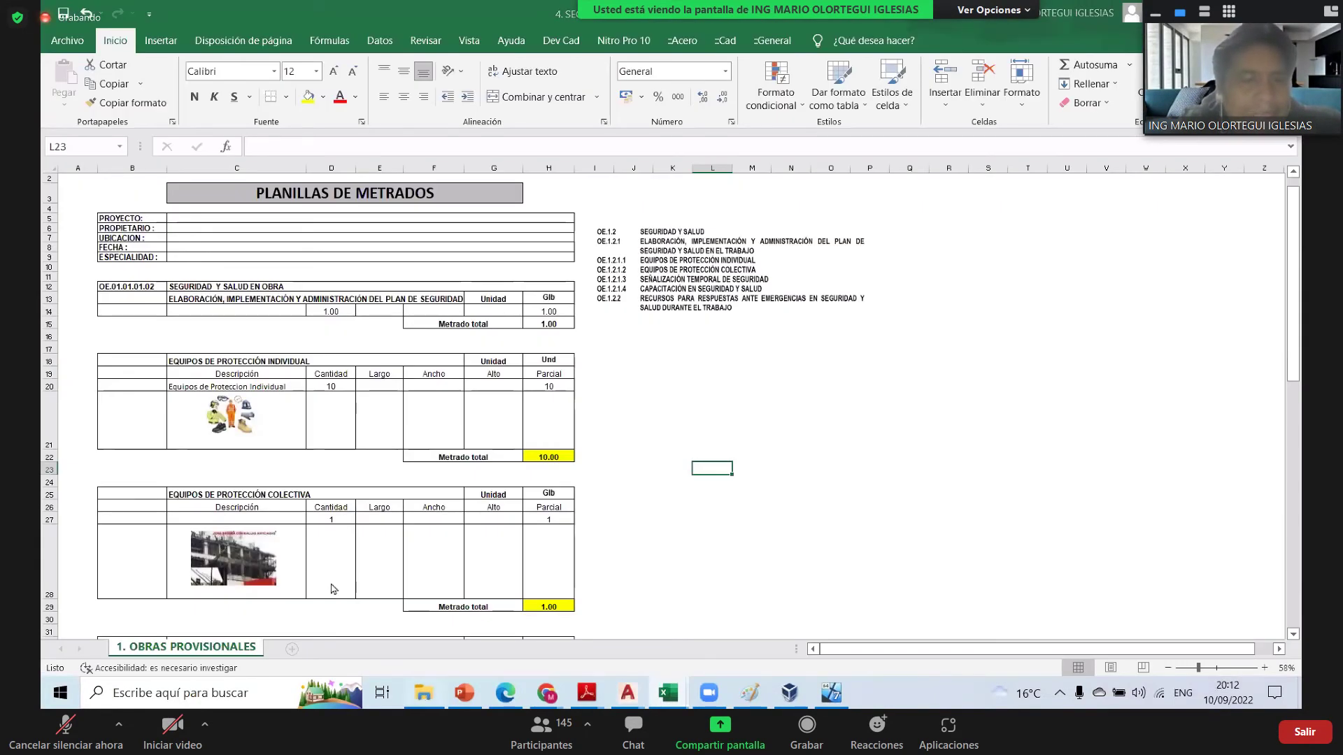
key(alt+Tab)
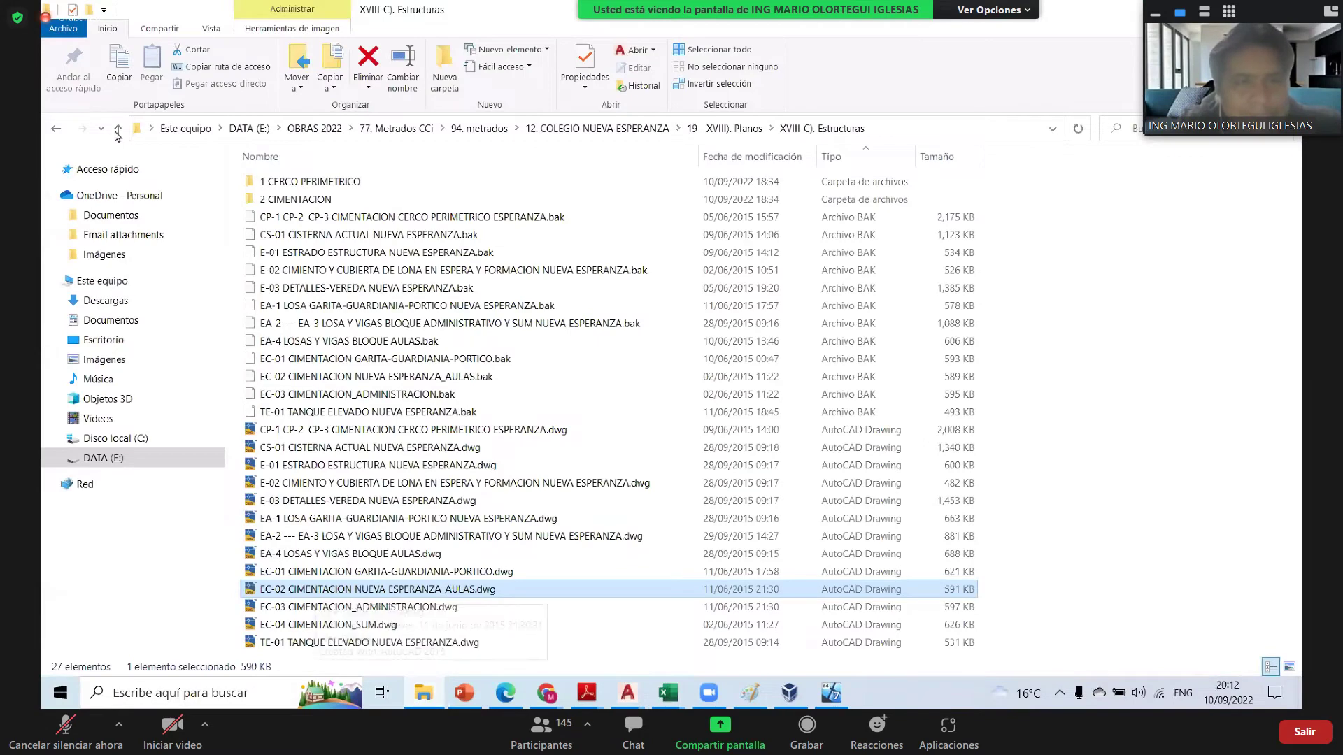
click(118, 130)
click(117, 129)
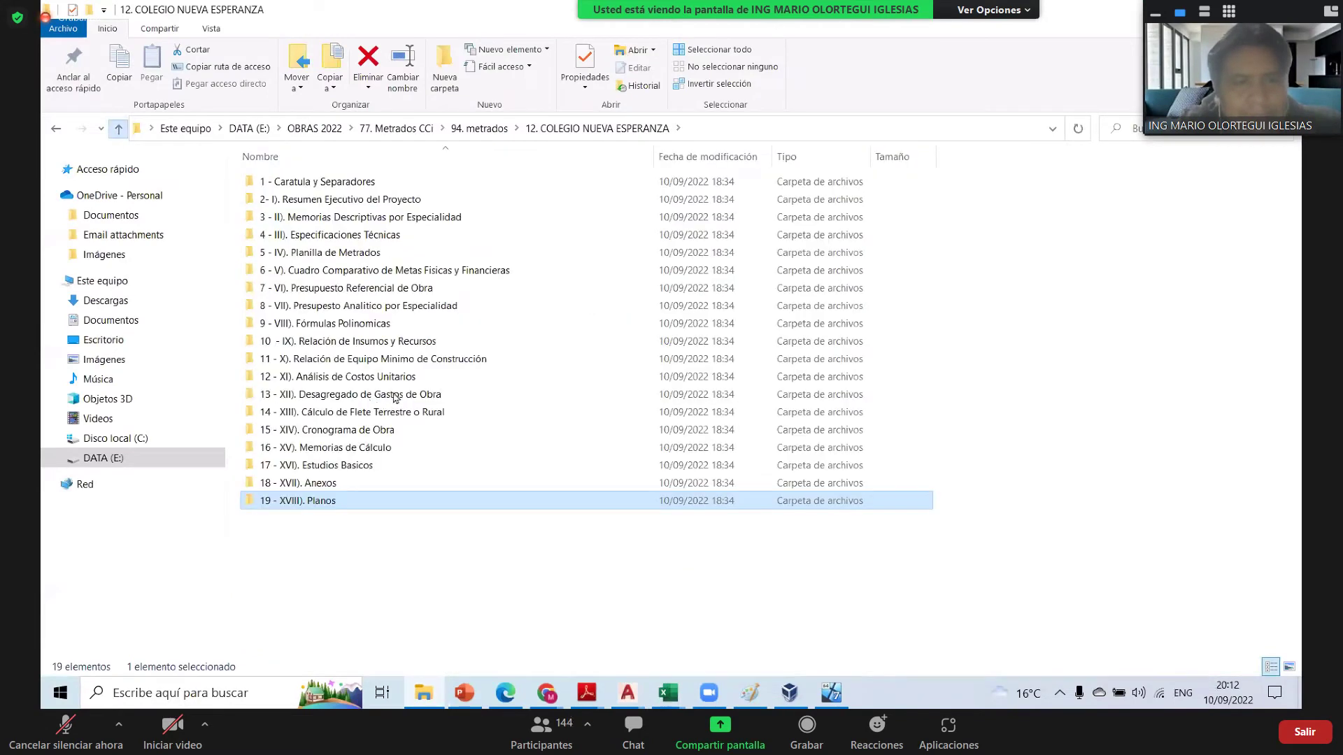
key(alt+Up)
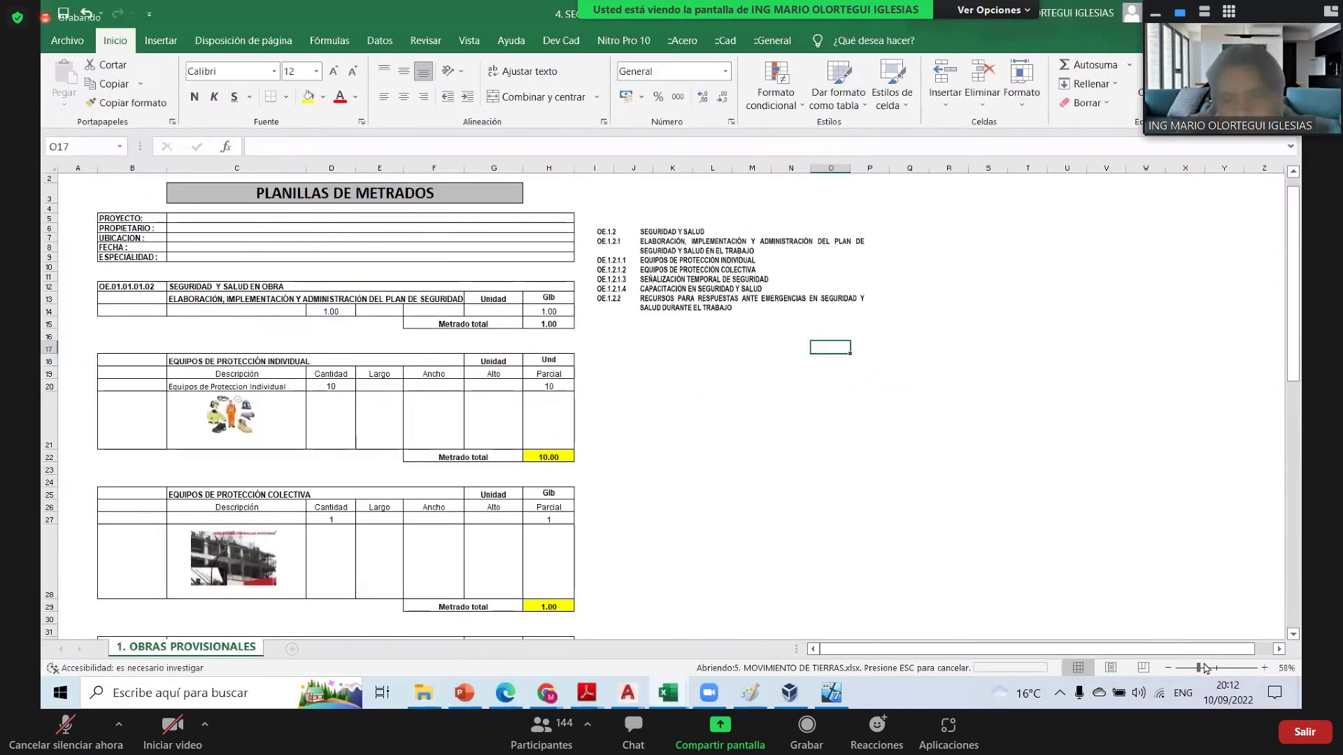
- Insert eleven blank rows above the EXCAVACIONES SIMPLES heading in row 14 of the movimiento de tierras sheet
scroll(820, 408, up, 2)
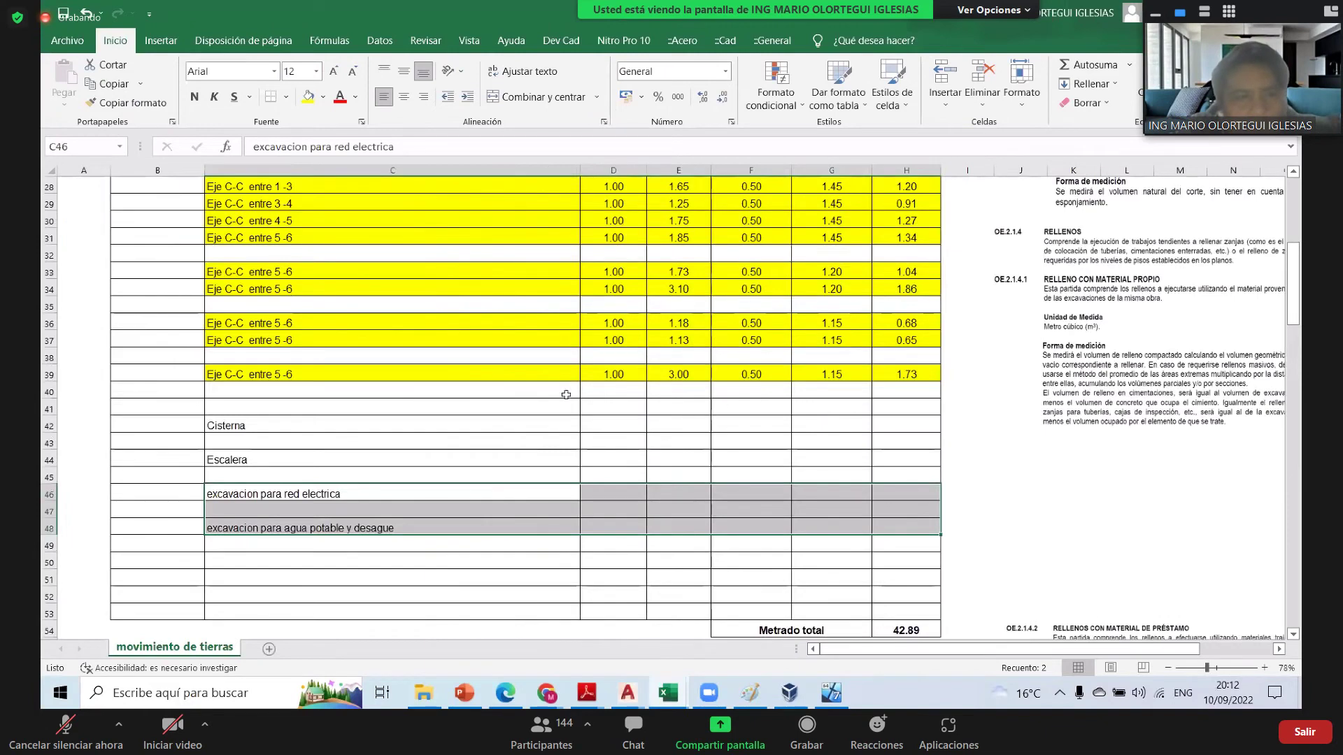
scroll(509, 389, up, 8)
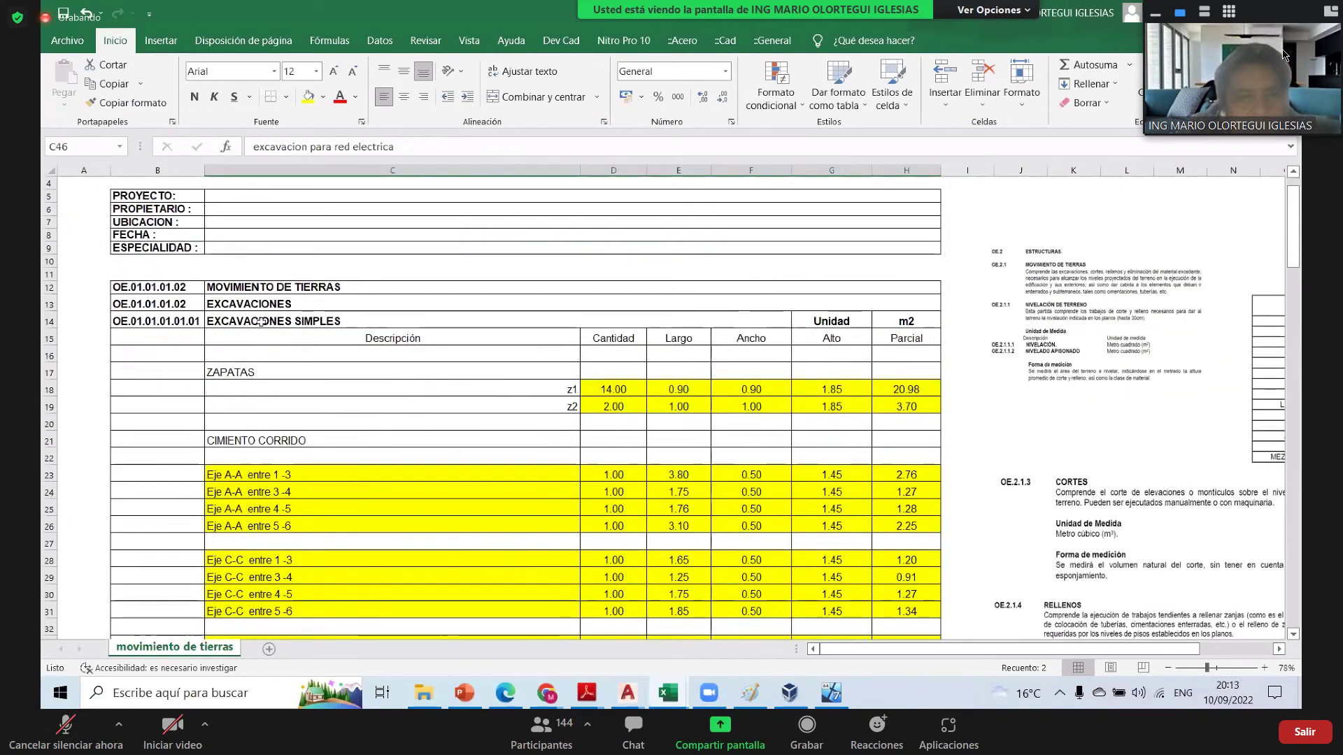
click(49, 321)
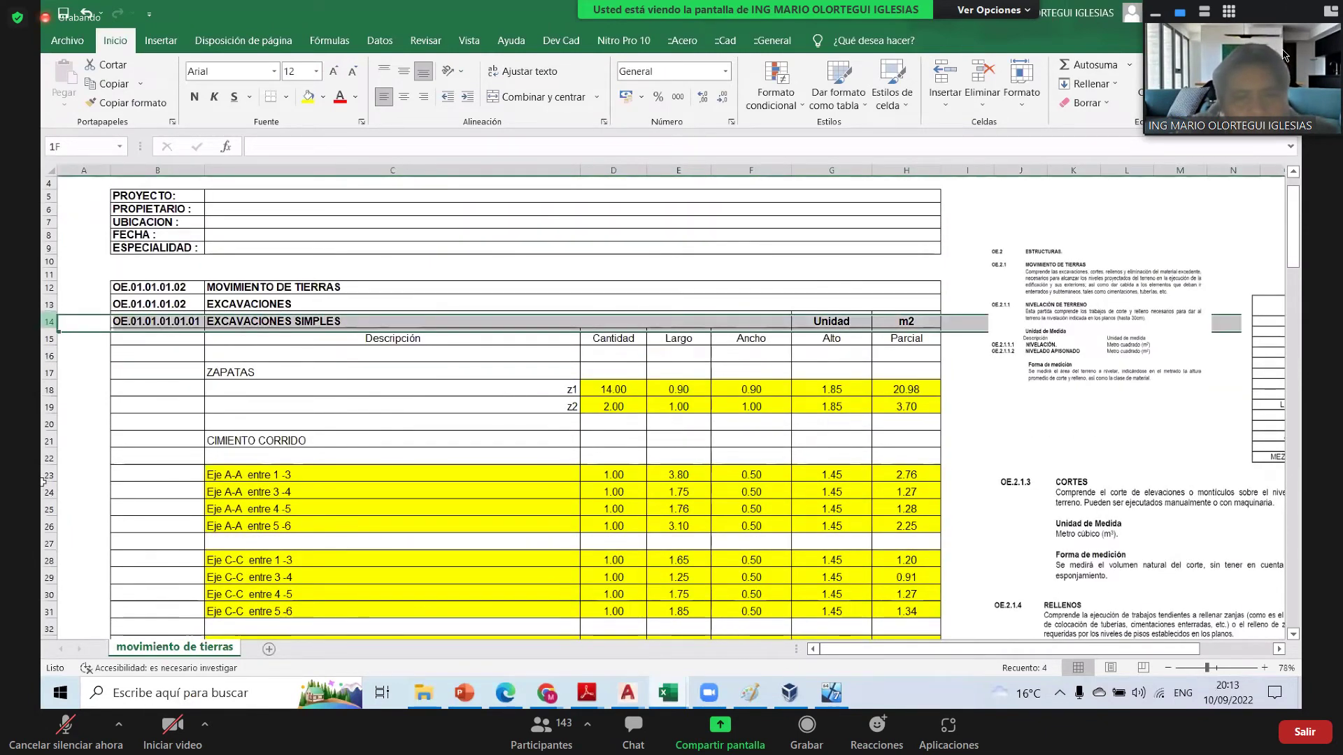
drag(43, 482, 45, 492)
right_click(52, 324)
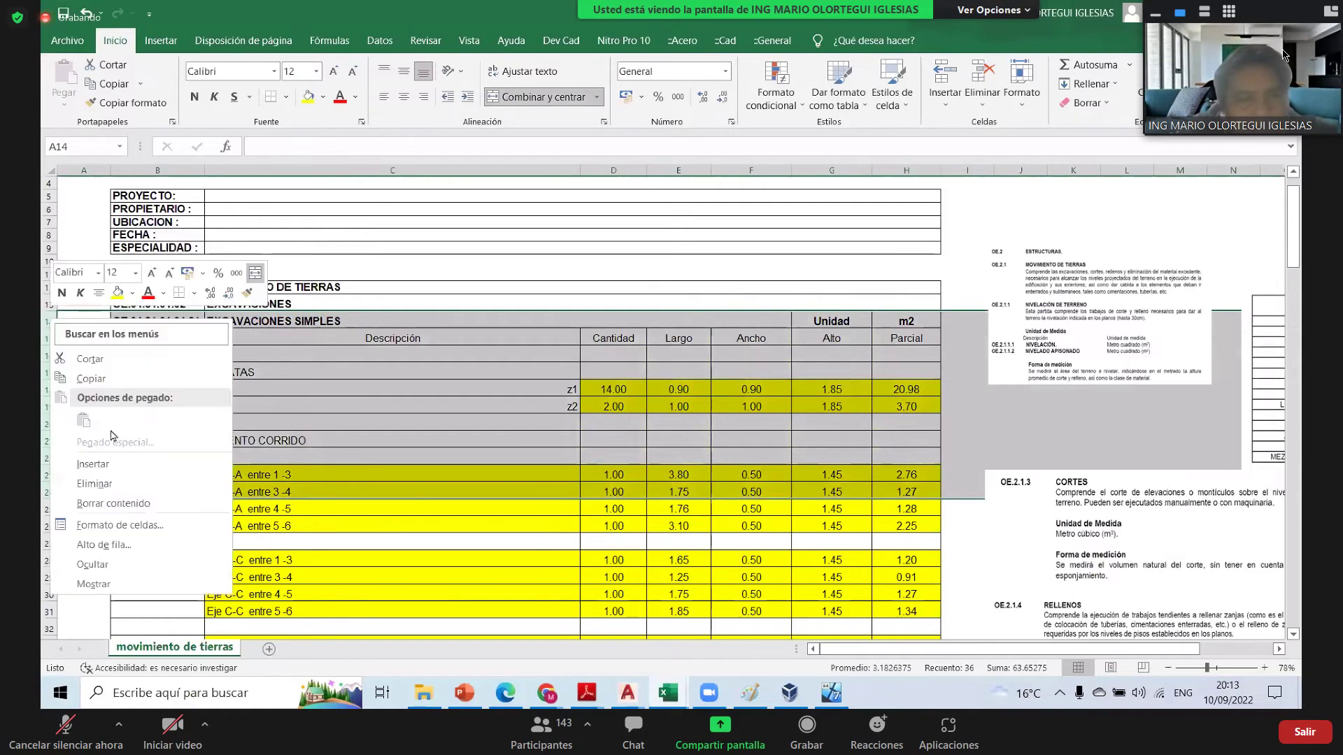
click(115, 467)
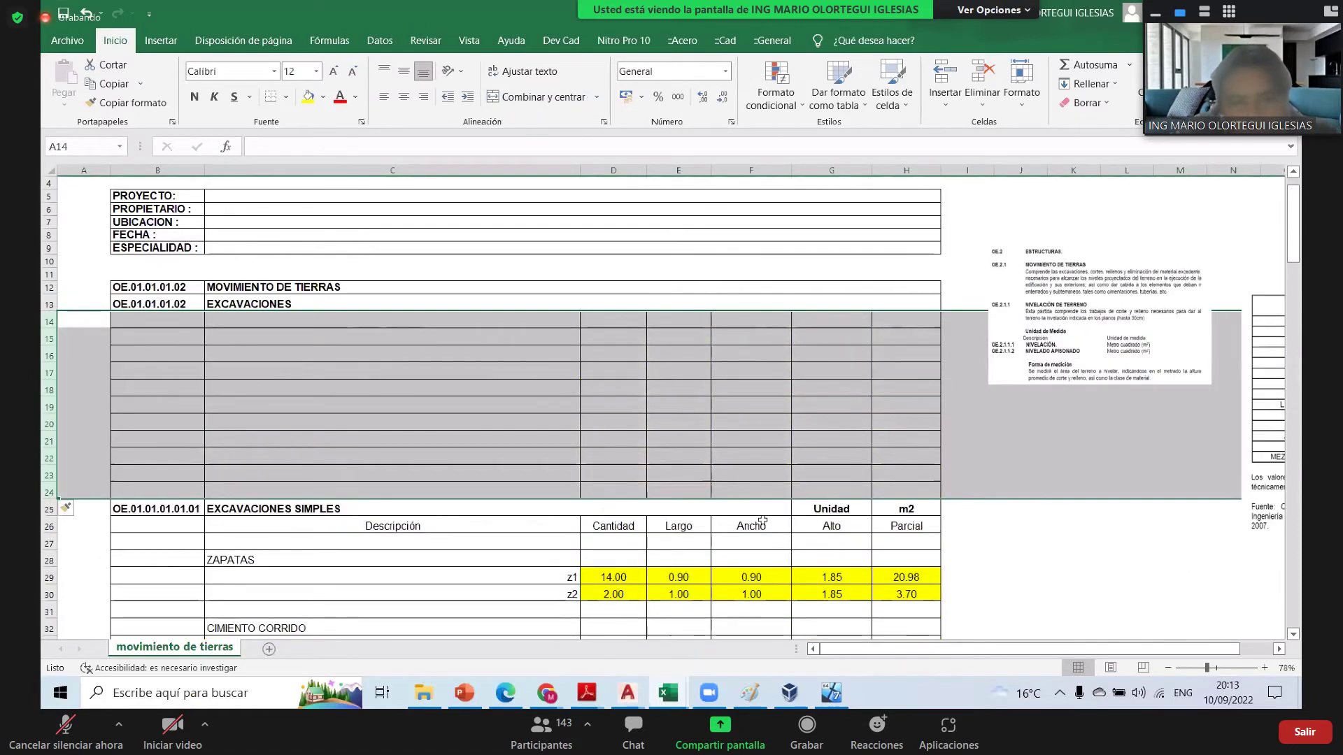
- Copy the EXCAVACIONES SIMPLES heading and its column header row, columns B to H, into the blank rows starting at B15
drag(154, 508, 909, 526)
key(ctrl+c)
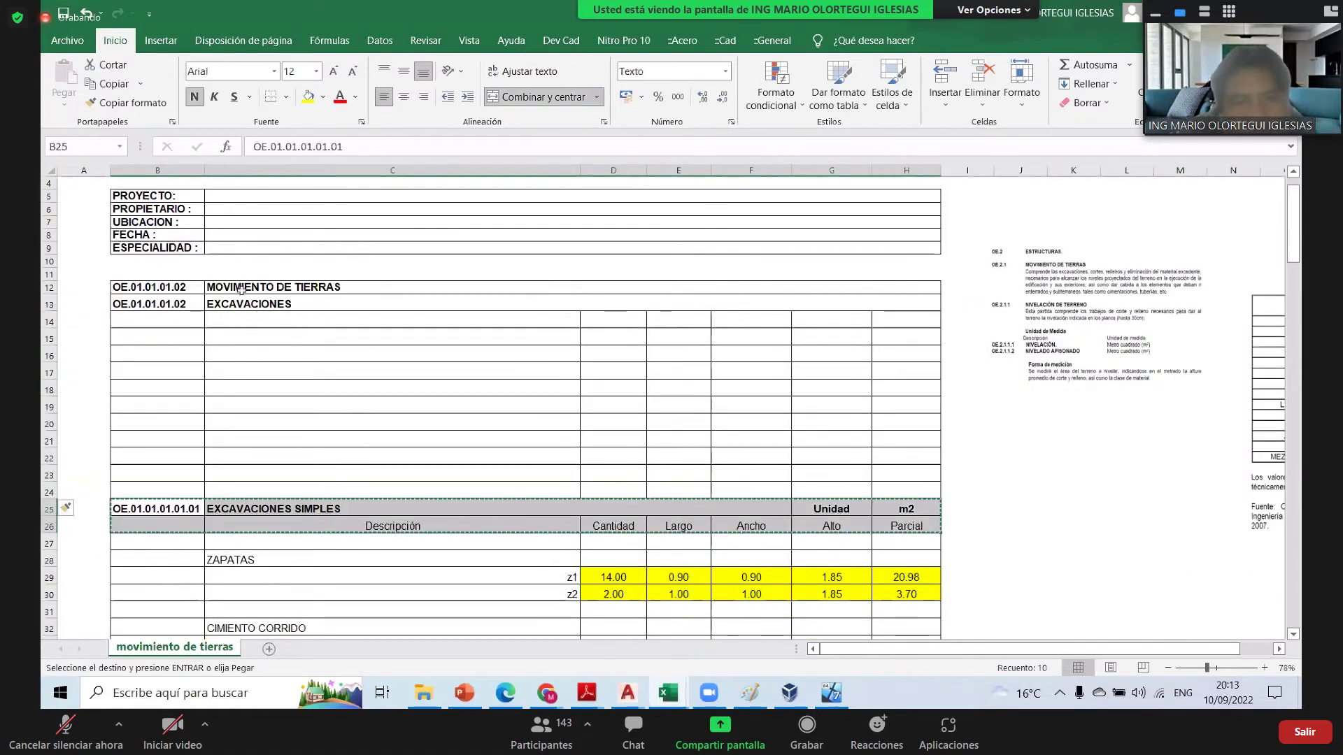
click(177, 333)
key(Return)
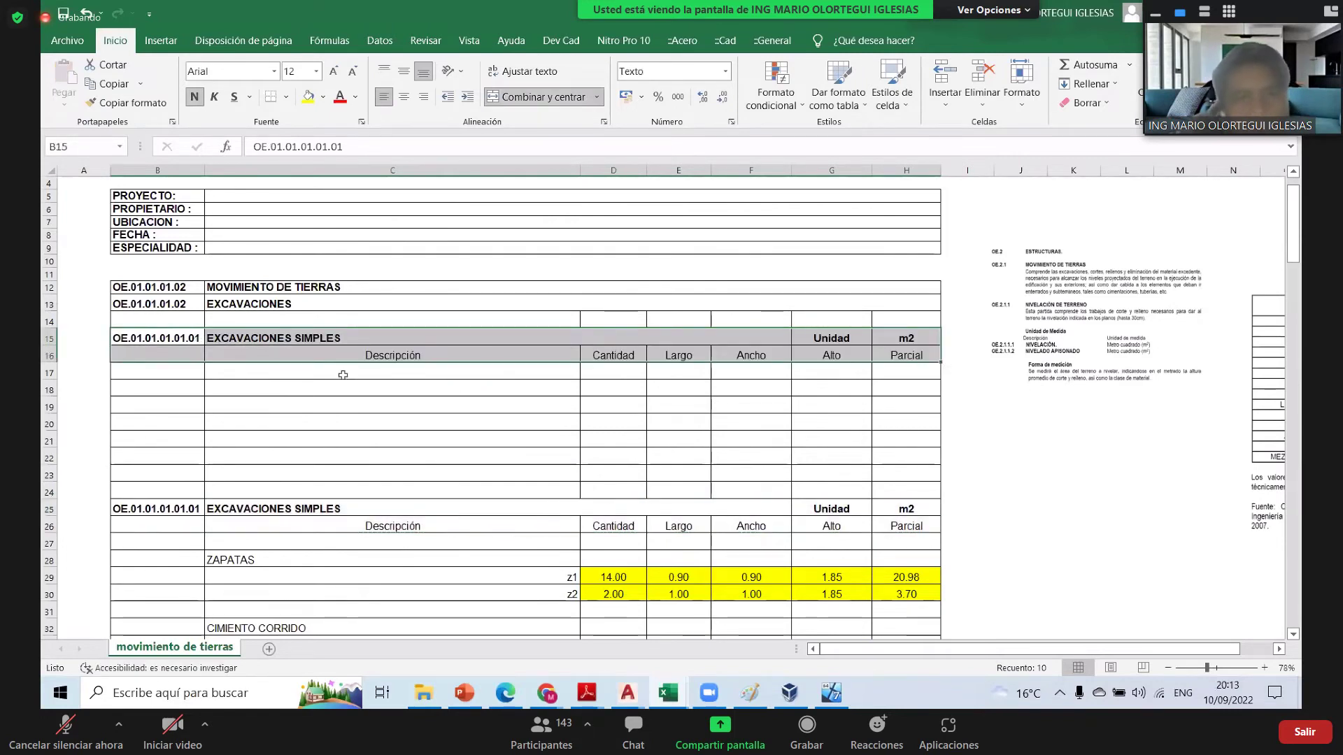
click(343, 375)
click(292, 333)
drag(331, 143, 412, 141)
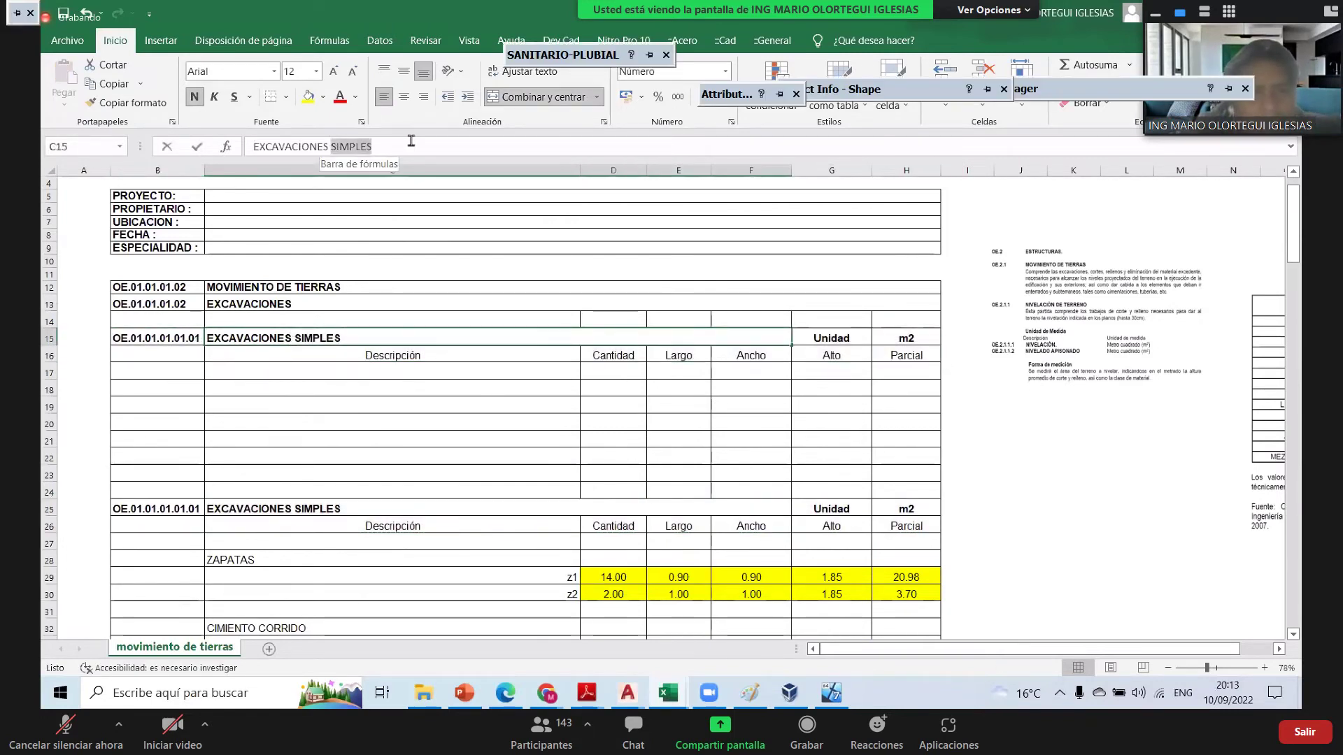
text(MA)
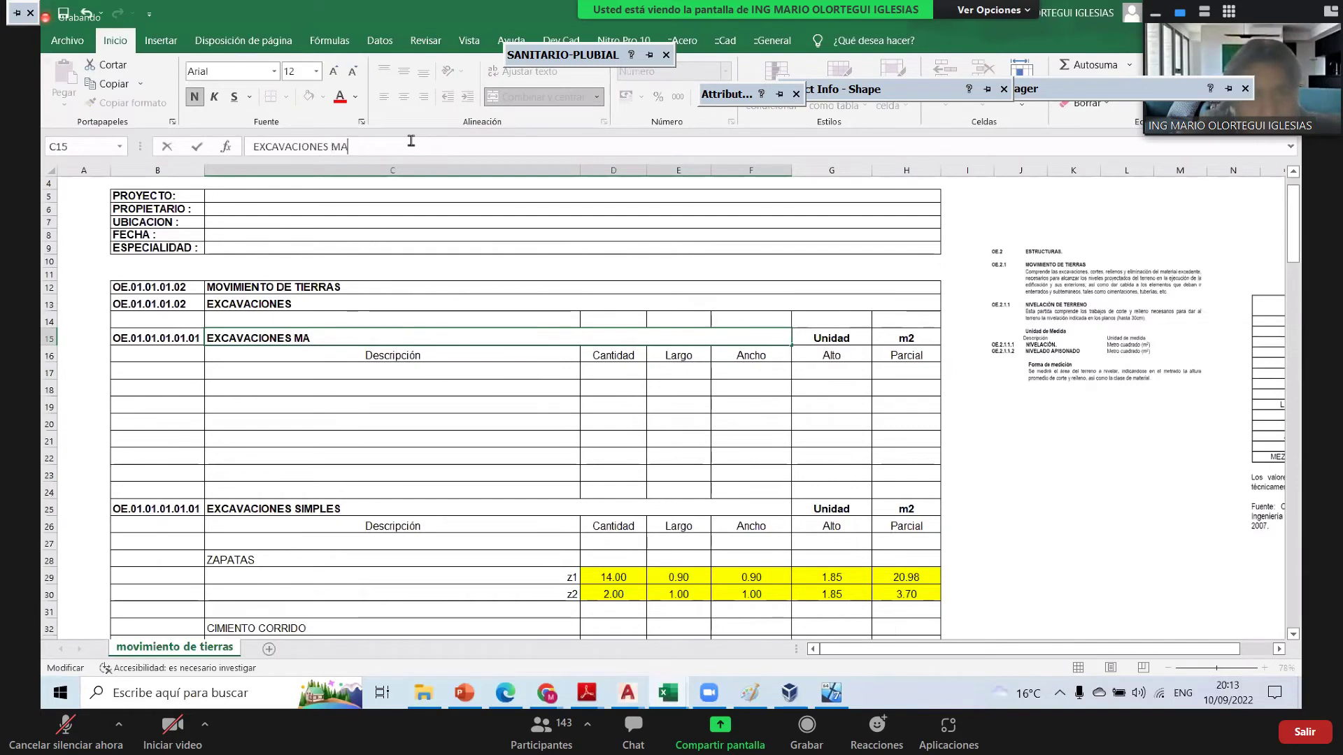
text(C)
key(Escape)
click(513, 544)
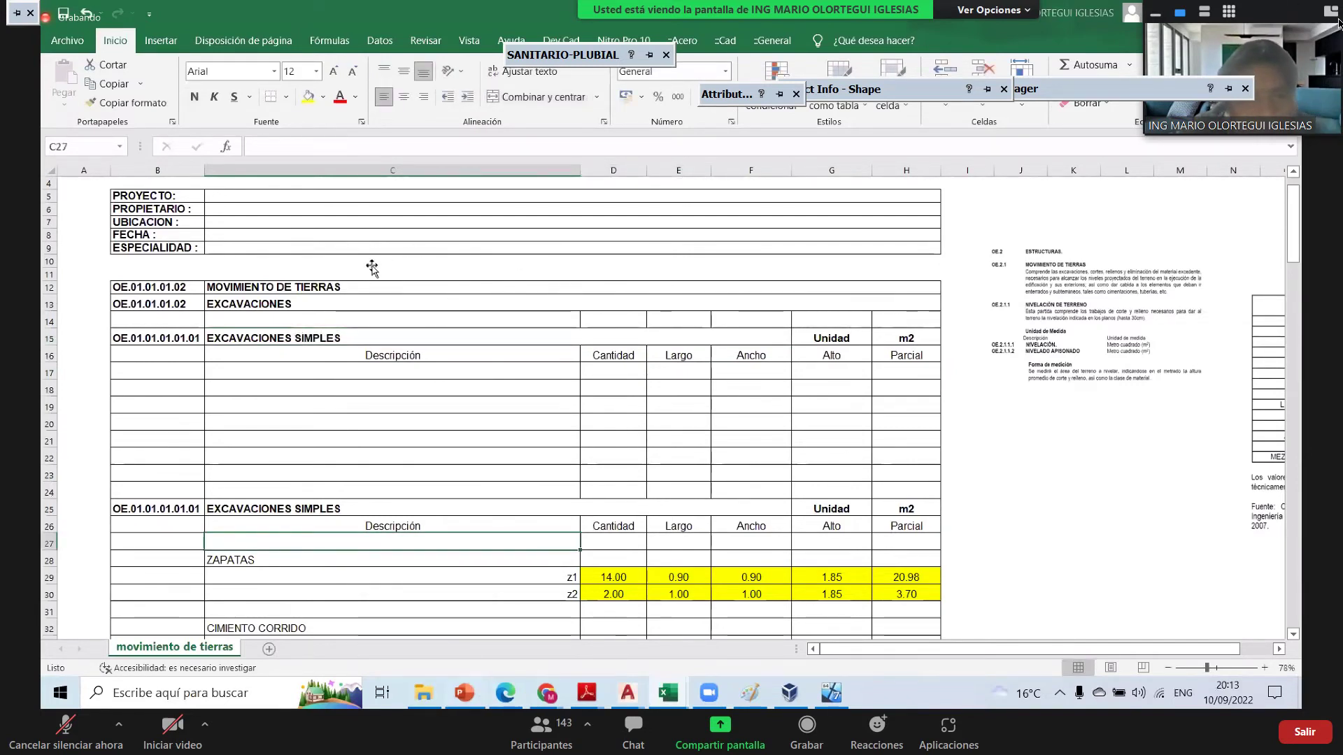
- Review the OE.2.1 earthworks item list on the OE.2 ESTRUCTURAS slide and in the Reglamento de Metrados PDF, and return to the takeoff workbook
key(alt+Tab)
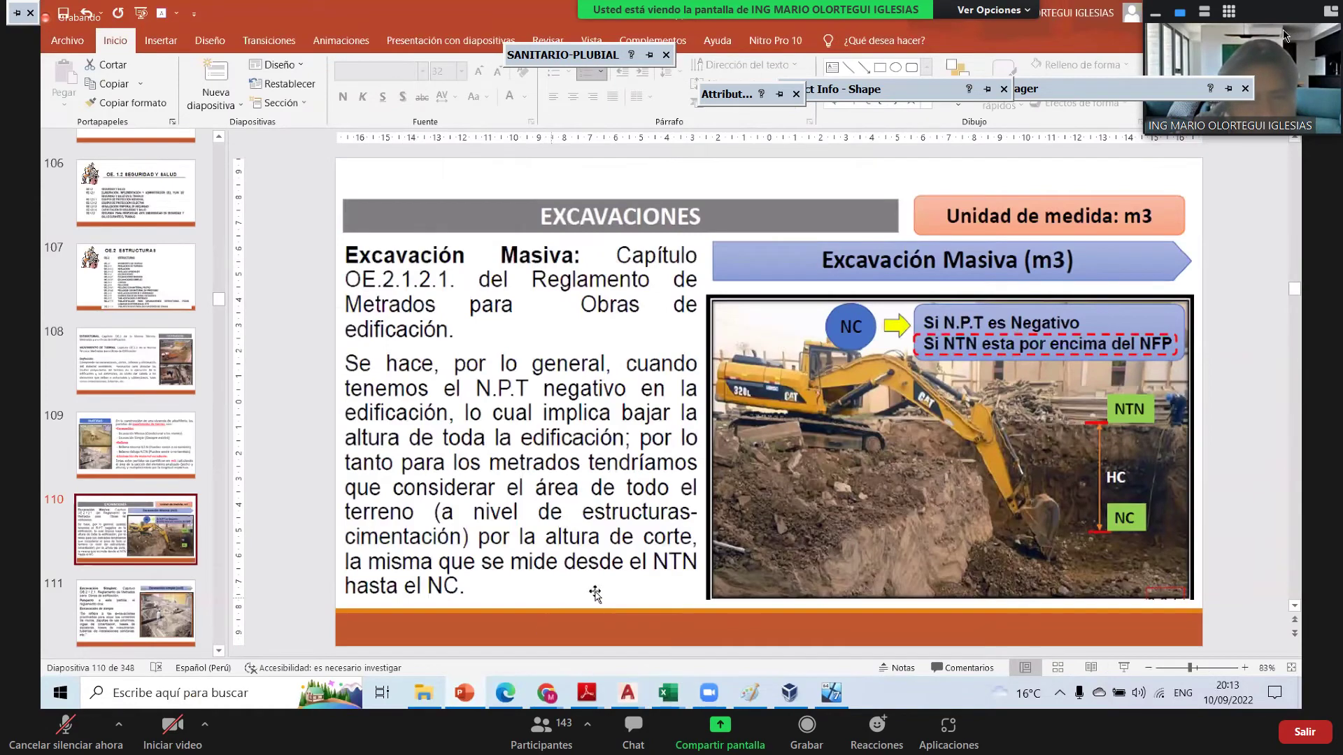
click(163, 269)
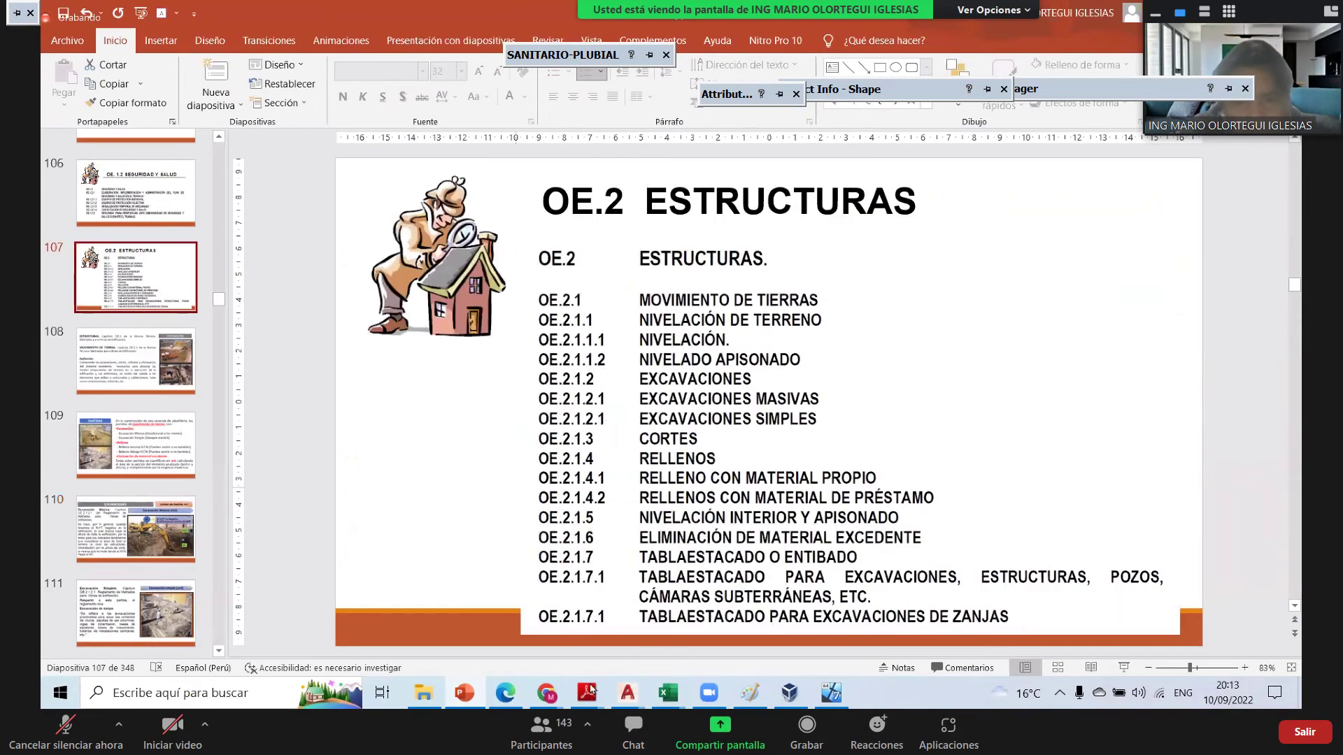
mouse_move(586, 692)
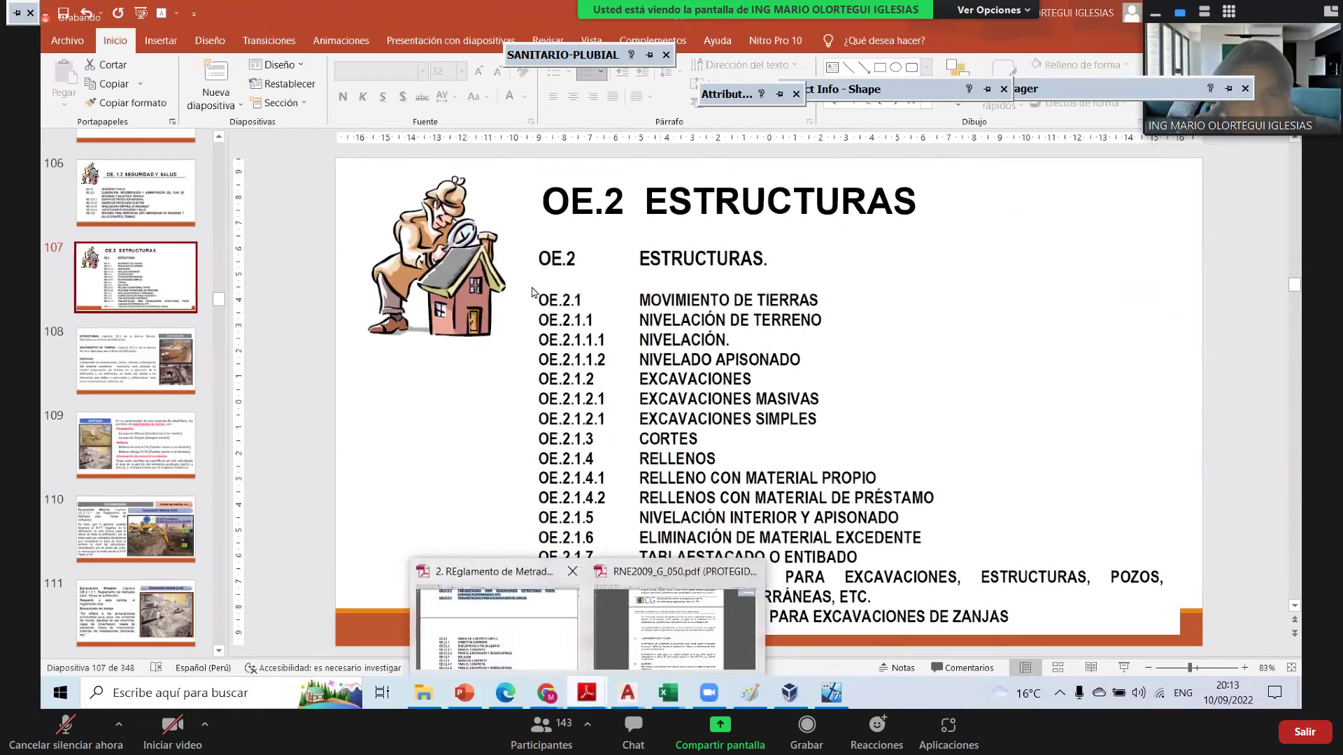
click(511, 630)
scroll(535, 280, up, 3)
scroll(536, 279, up, 3)
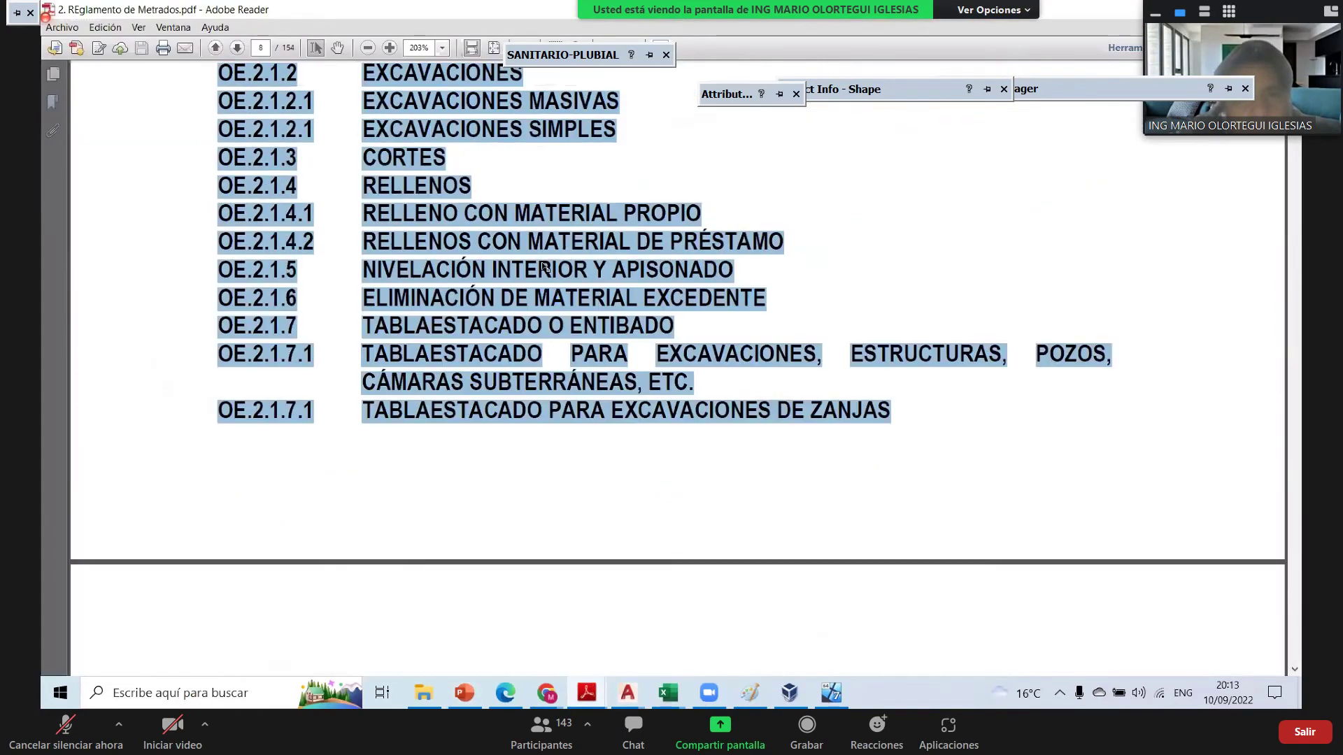
scroll(405, 241, up, 3)
click(593, 230)
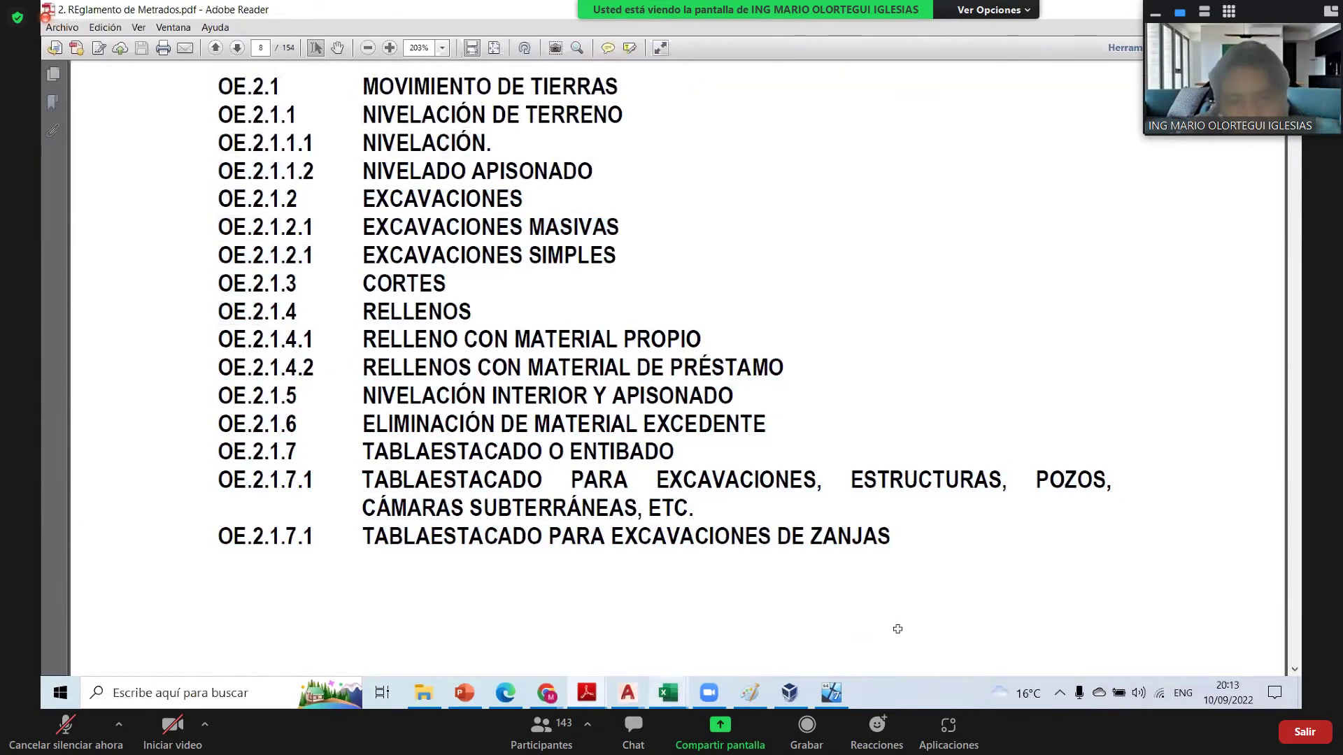
mouse_move(668, 693)
click(934, 615)
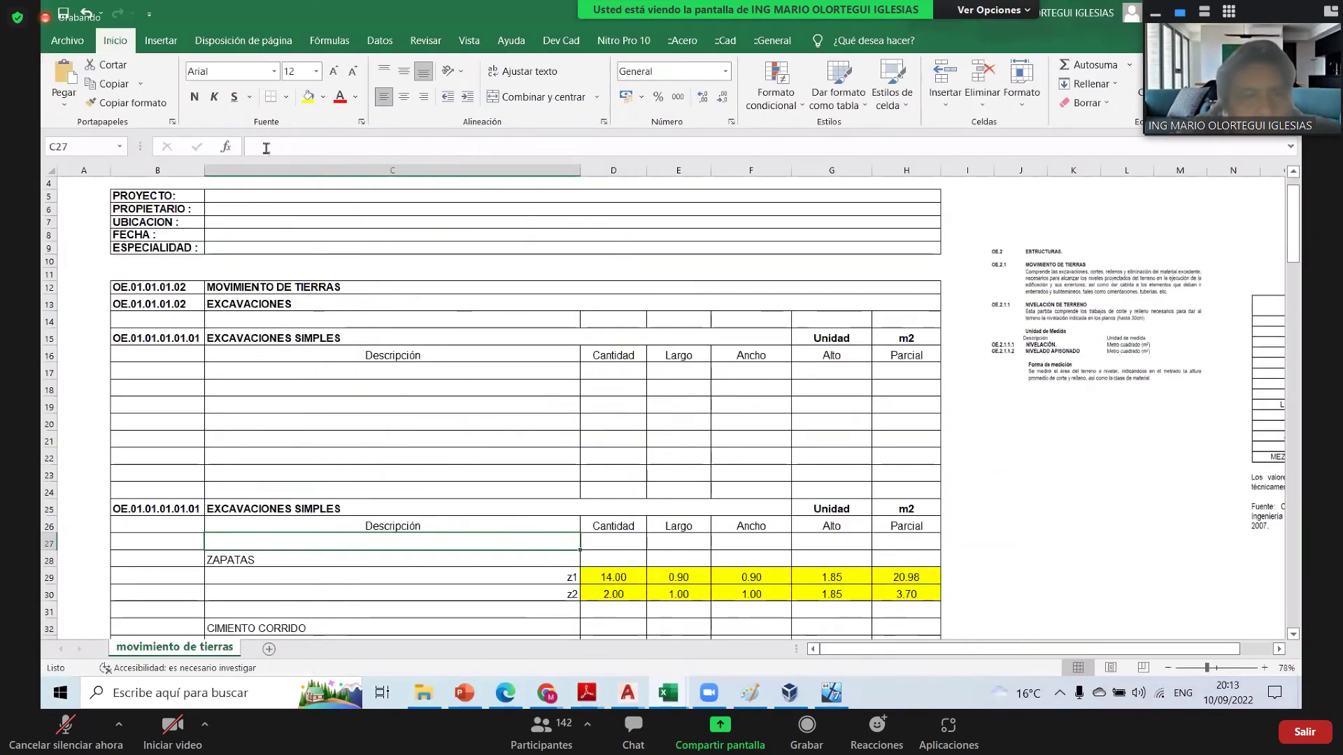
- Change the EXCAVACIONES heading in row 13 to EXCAVACIONES MASIVAS
double_click(280, 303)
text(MASIVAS)
key(Return)
key(Down)
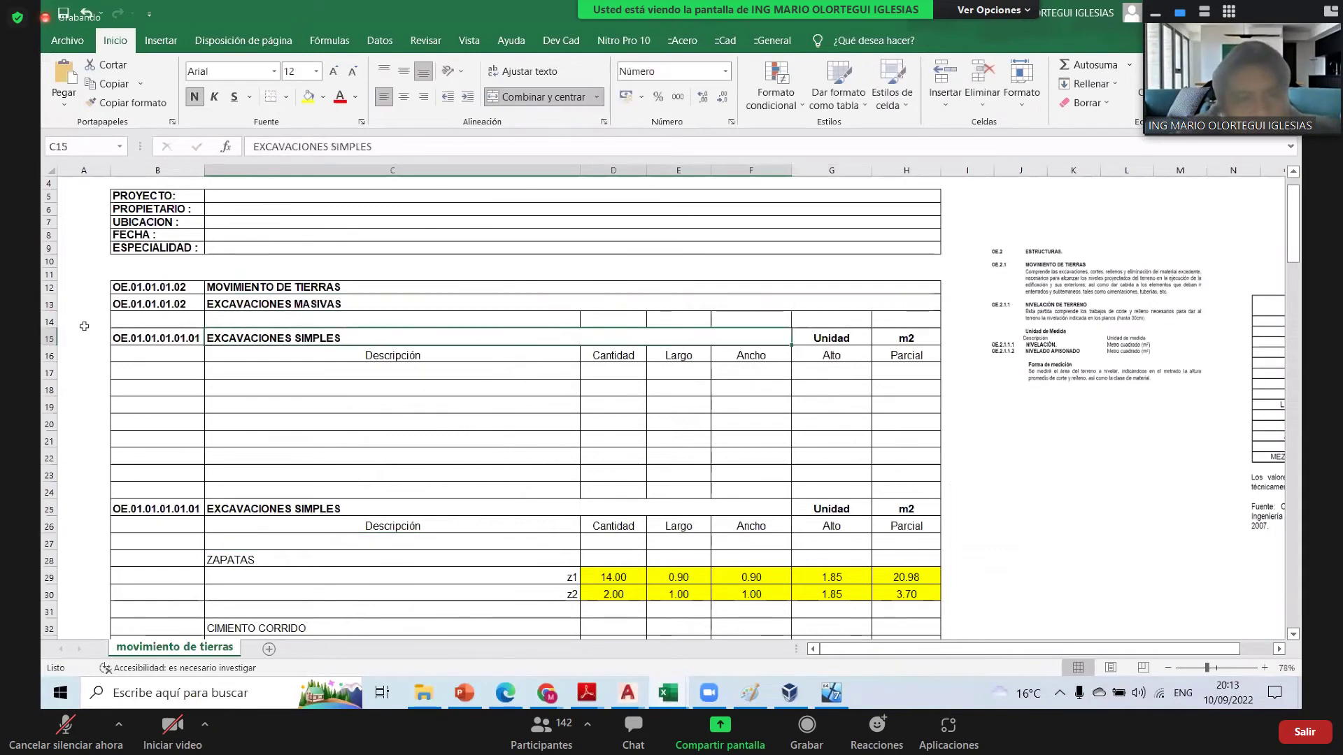
- Insert ten more blank rows at row 14, directly under the EXCAVACIONES MASIVAS heading
drag(48, 321, 48, 458)
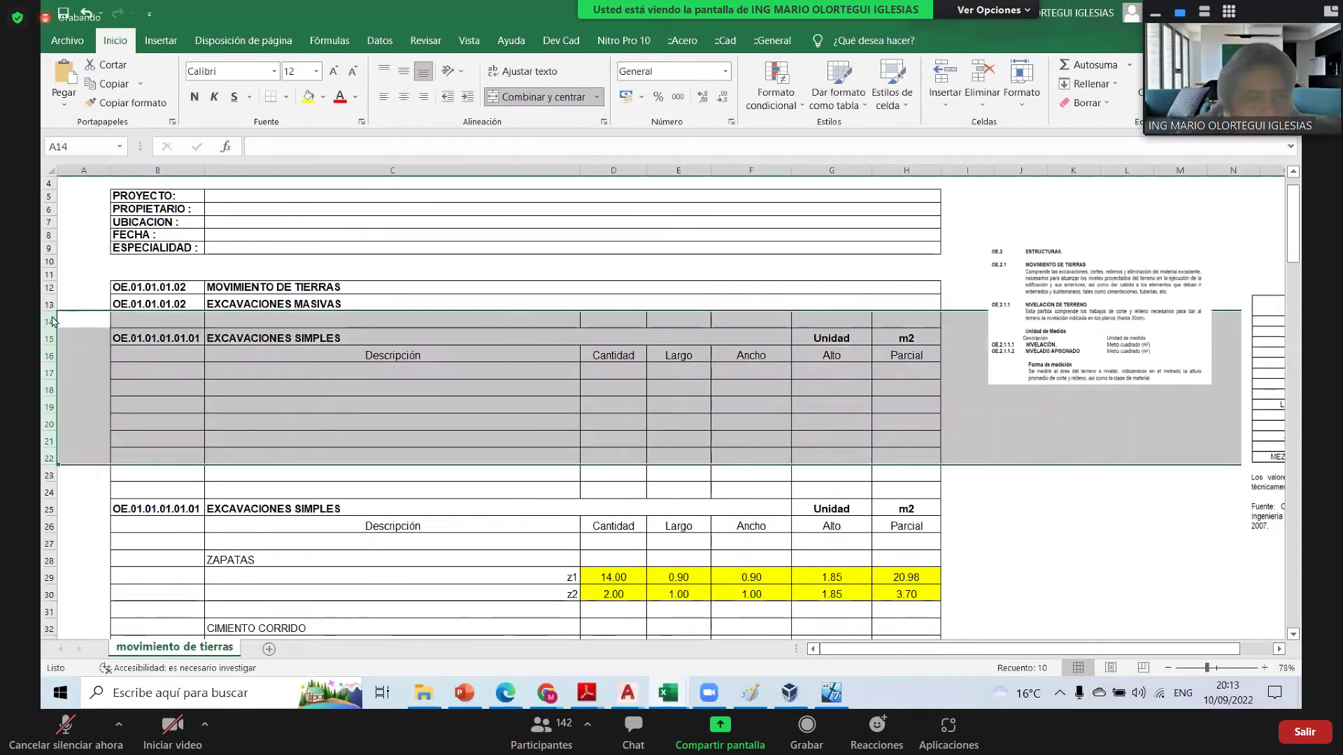
right_click(47, 307)
key(Escape)
drag(48, 320, 48, 475)
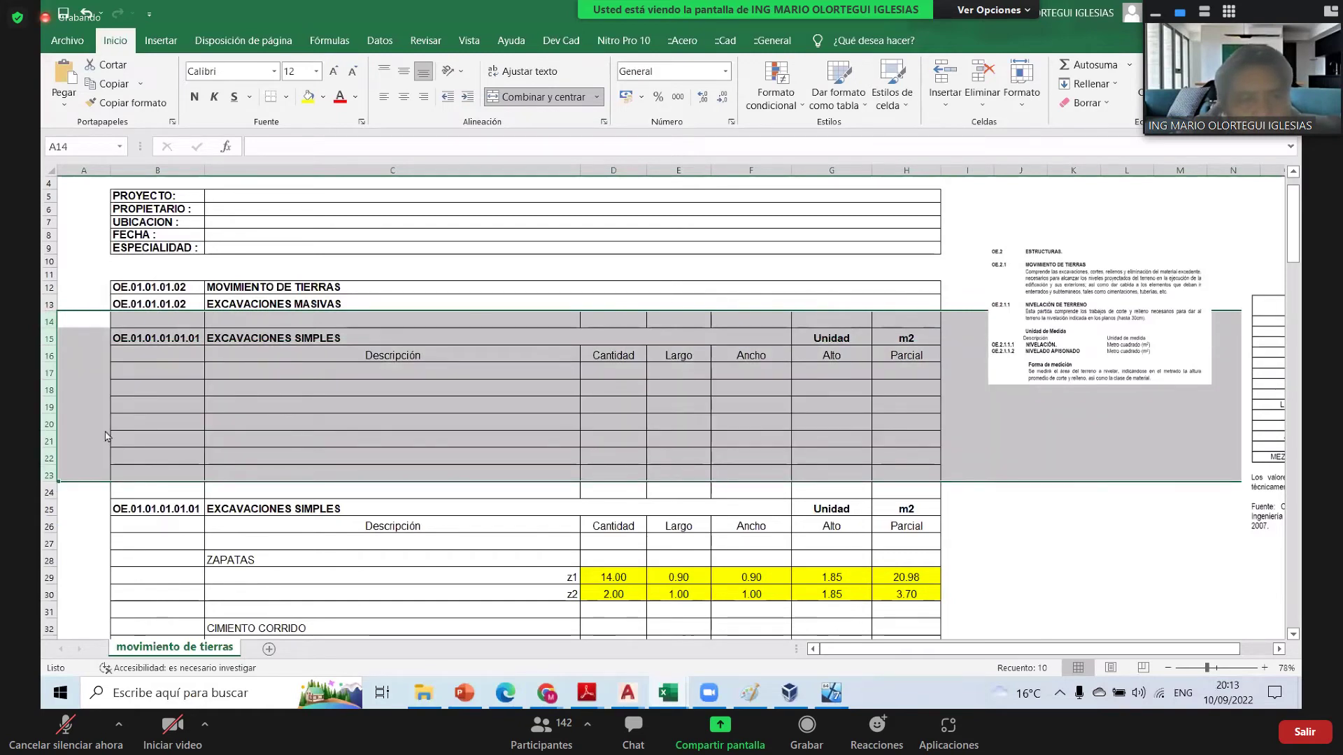
right_click(45, 320)
click(85, 465)
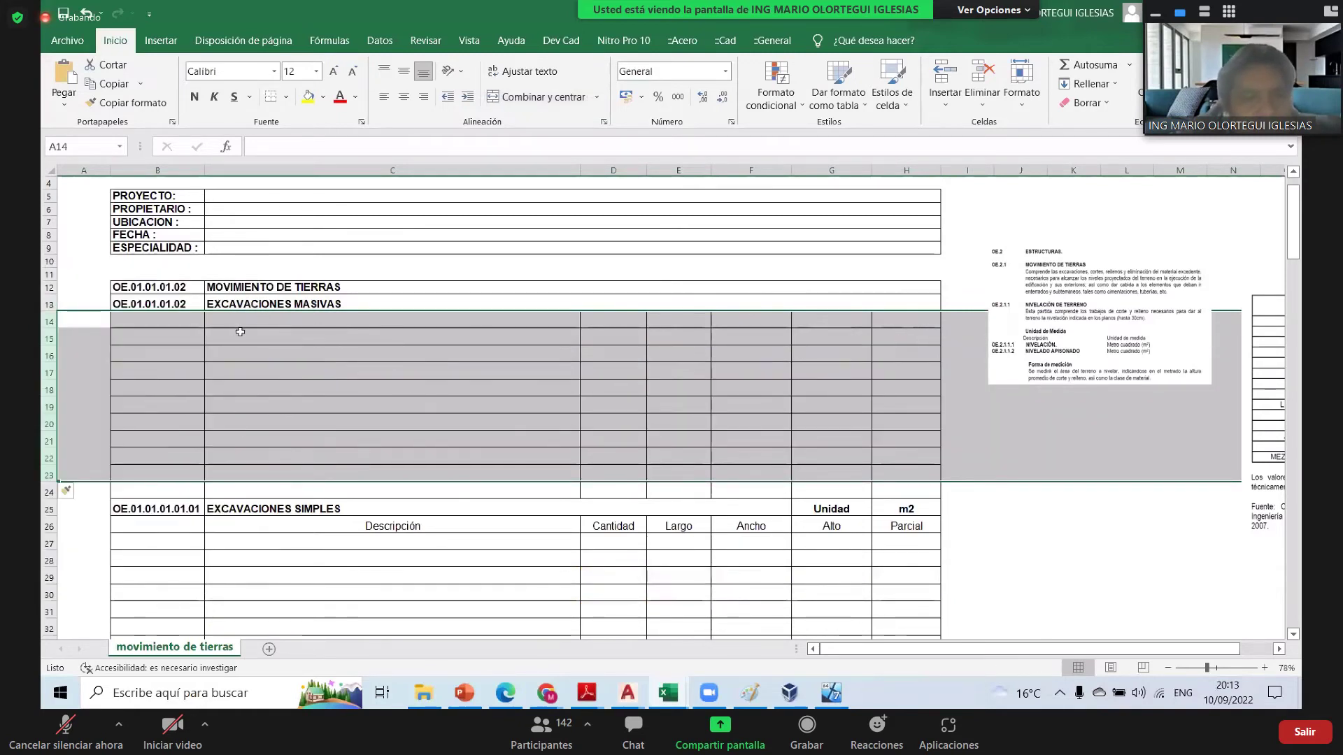
- Enter ADMINISTRACION as the description in cell C15 under the massive excavations heading
click(466, 332)
text(AD)
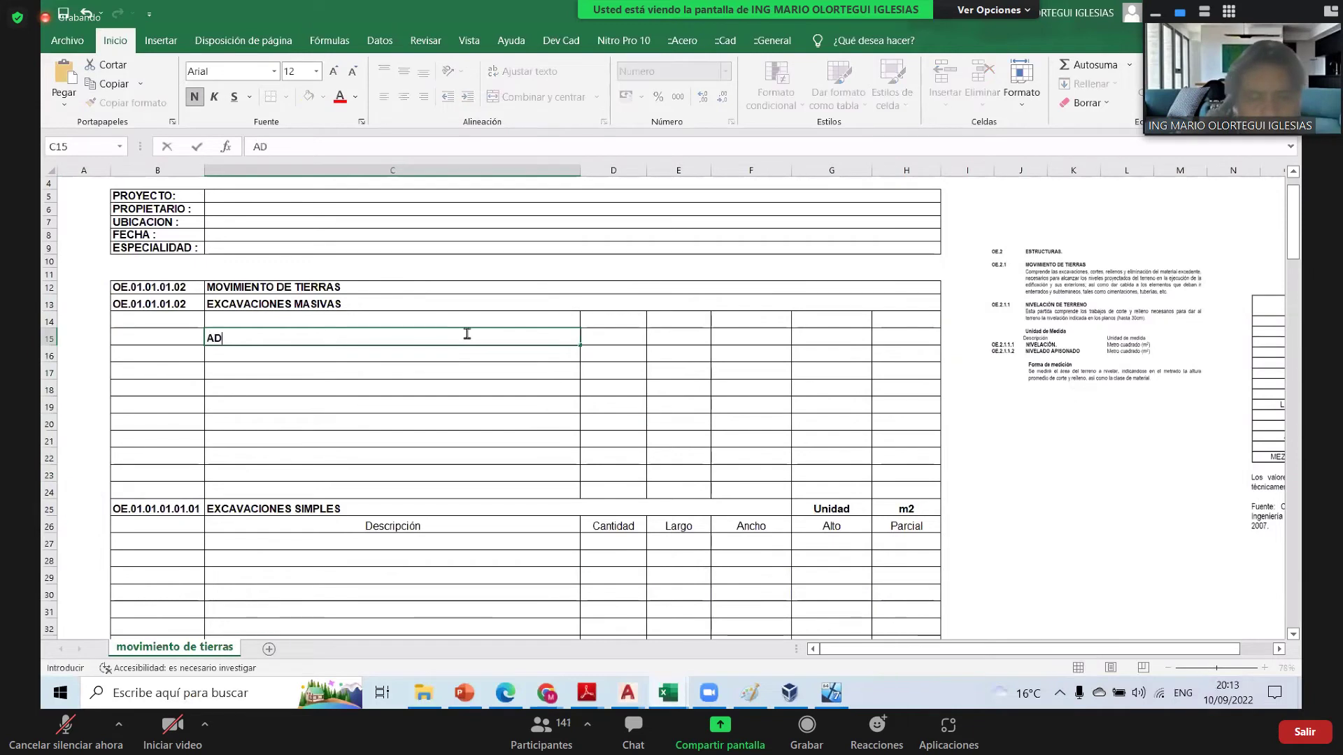
text(MINISTRACION)
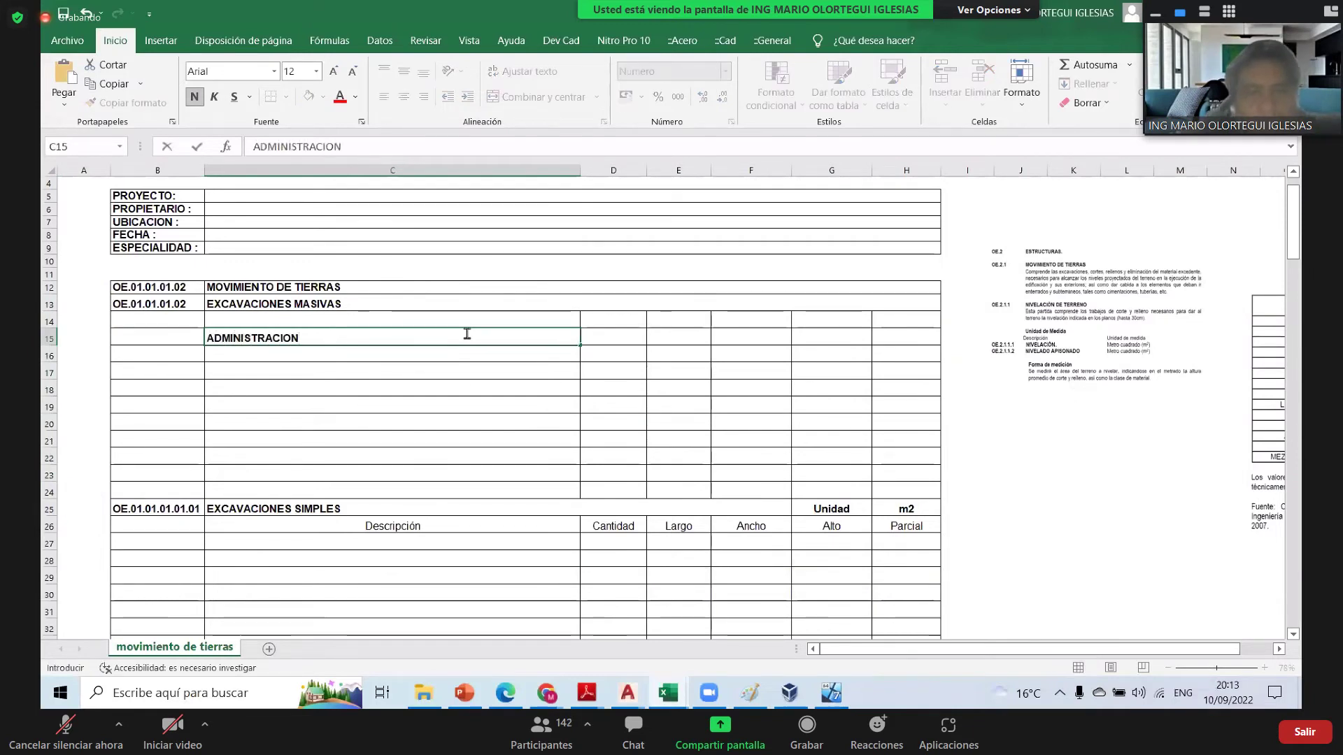
scroll(579, 472, up, 1)
click(580, 473)
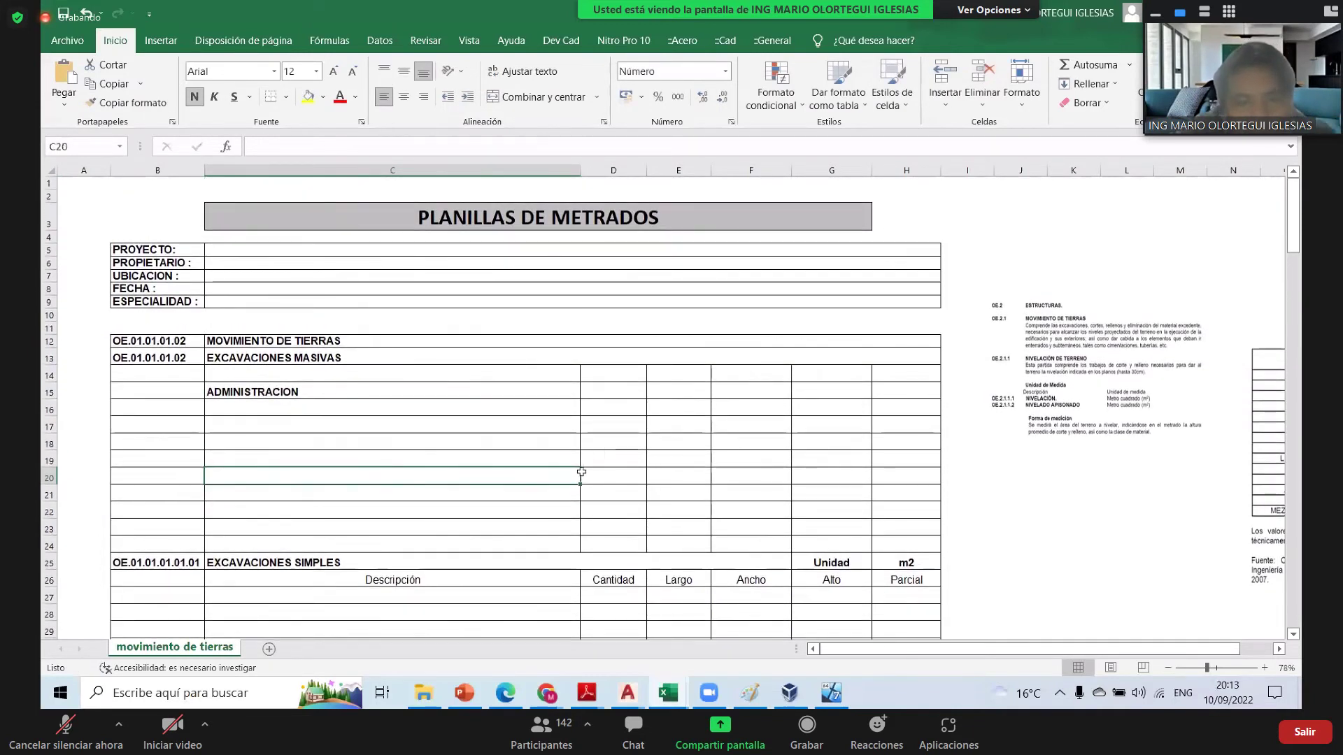
scroll(631, 525, down, 1)
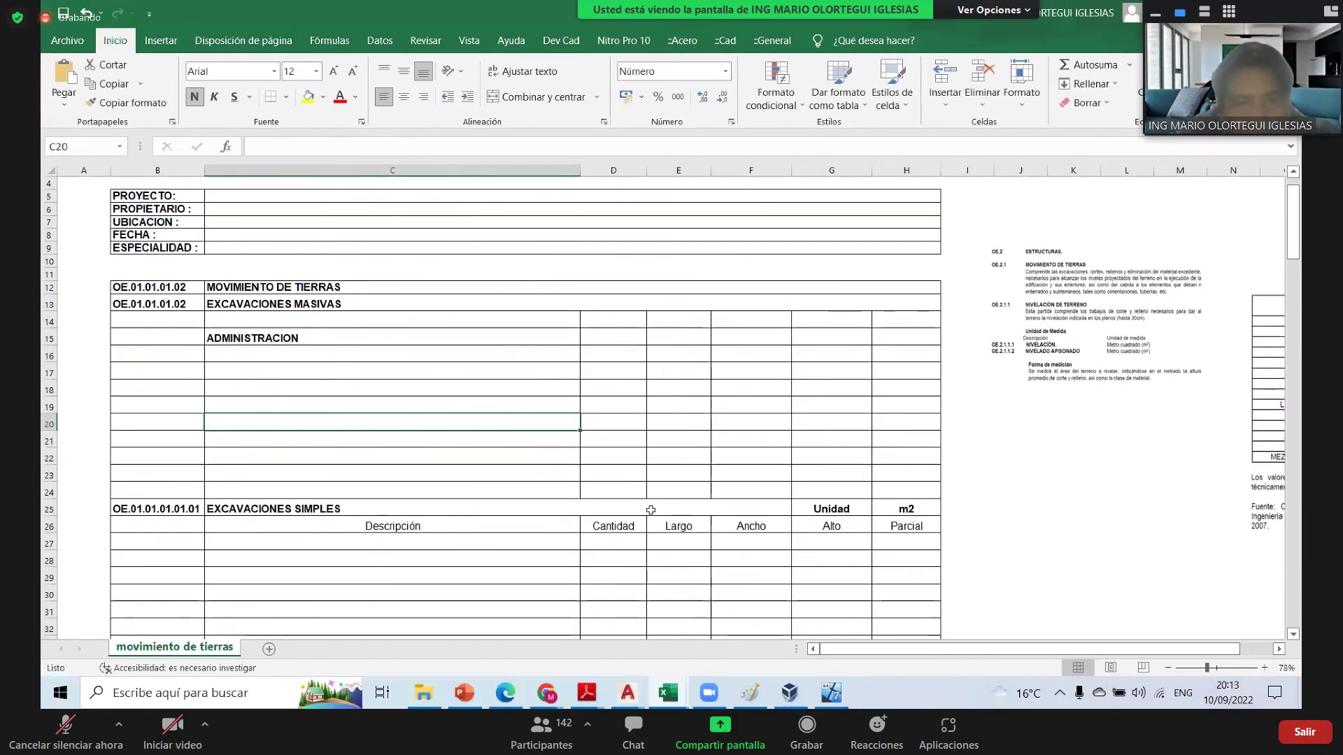
click(789, 506)
drag(851, 510, 906, 526)
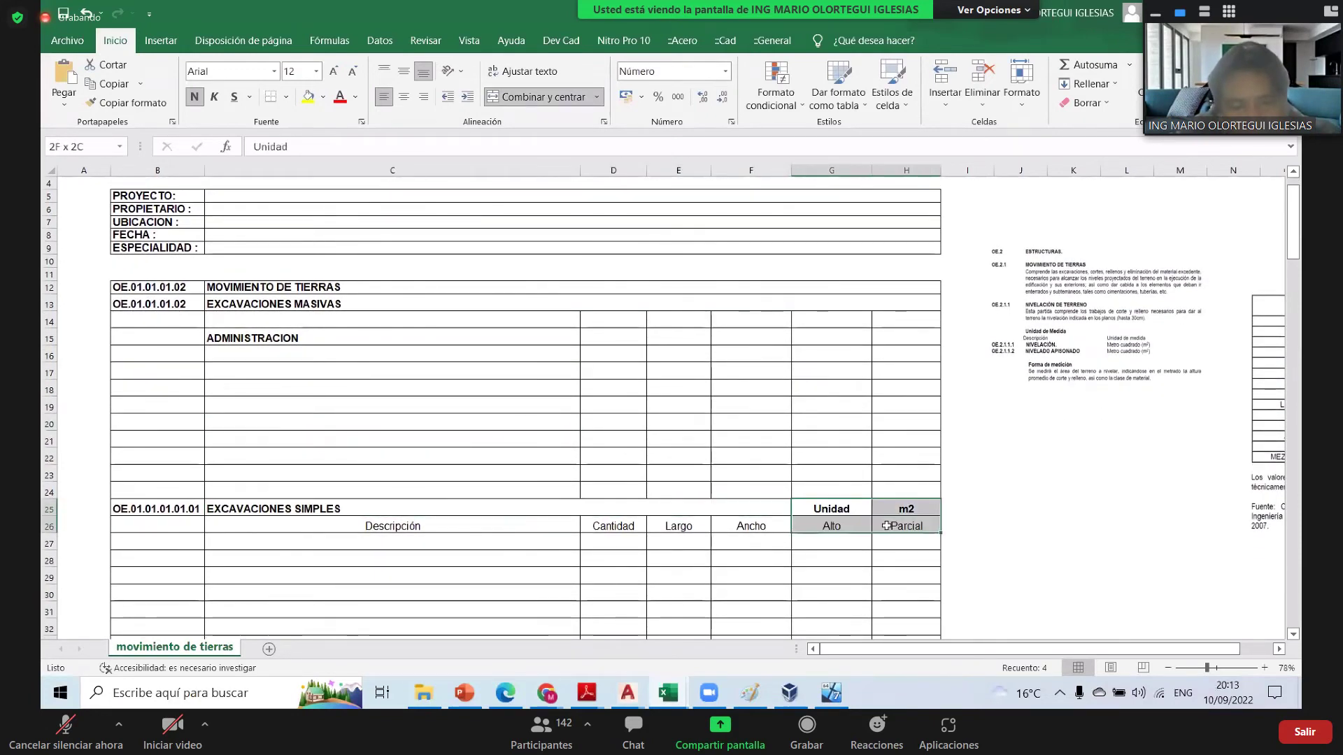
key(ctrl+c)
click(863, 304)
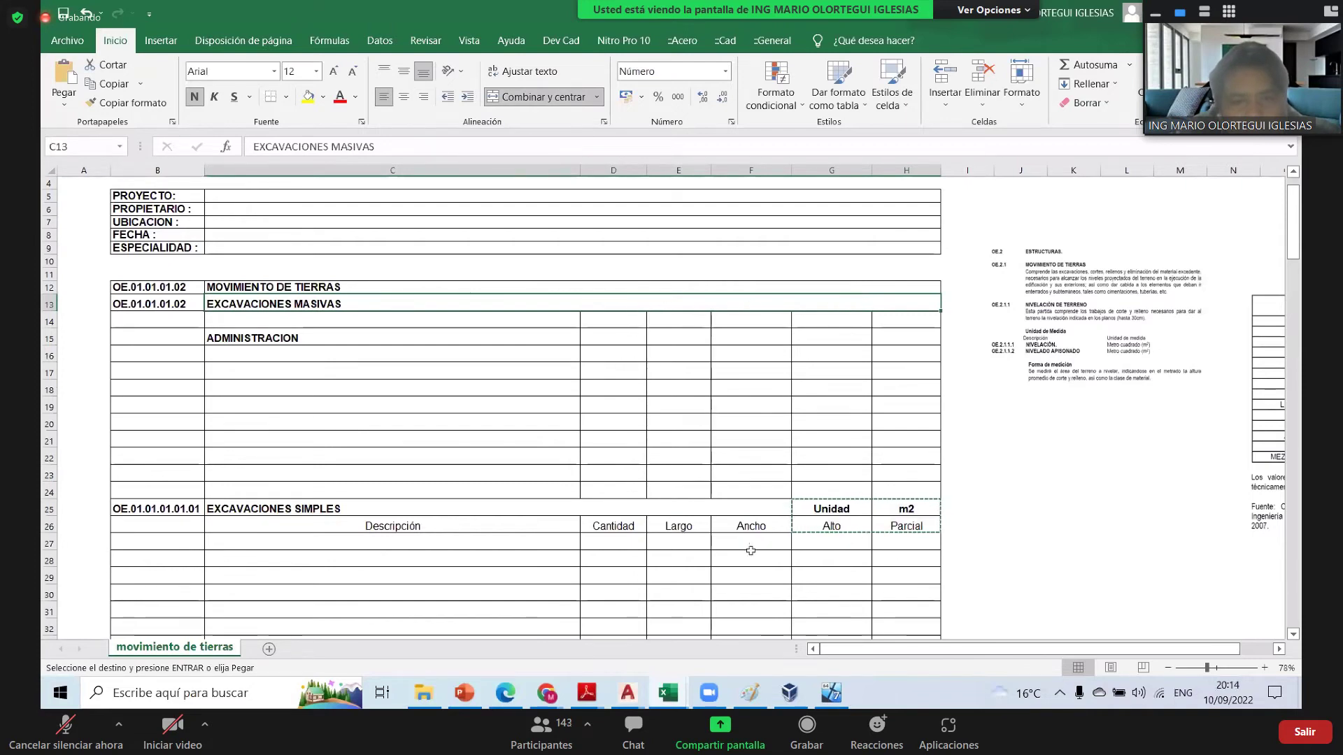
key(Escape)
- Copy the EXCAVACIONES SIMPLES heading with its unit cells and column headers, C25 to H26, over row 13 starting at C13
drag(608, 524, 906, 506)
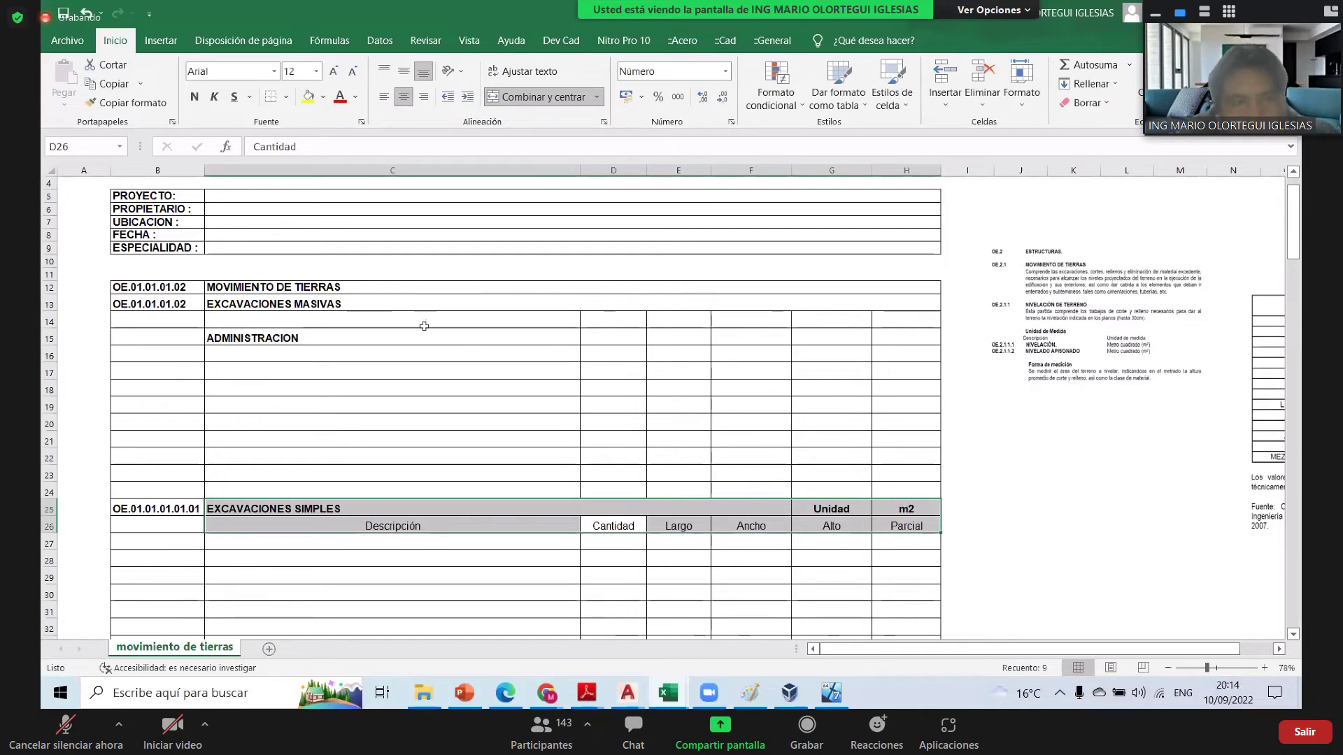
key(ctrl+c)
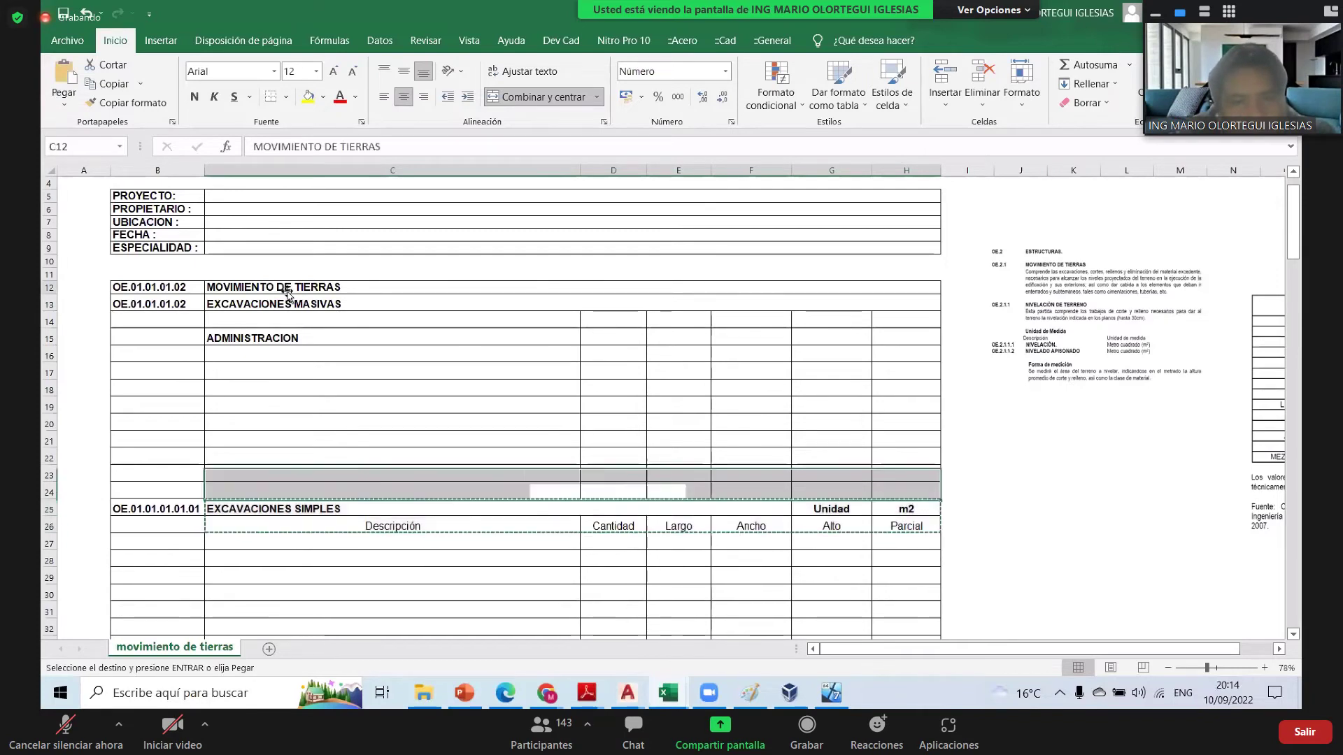
click(288, 301)
key(ctrl+v)
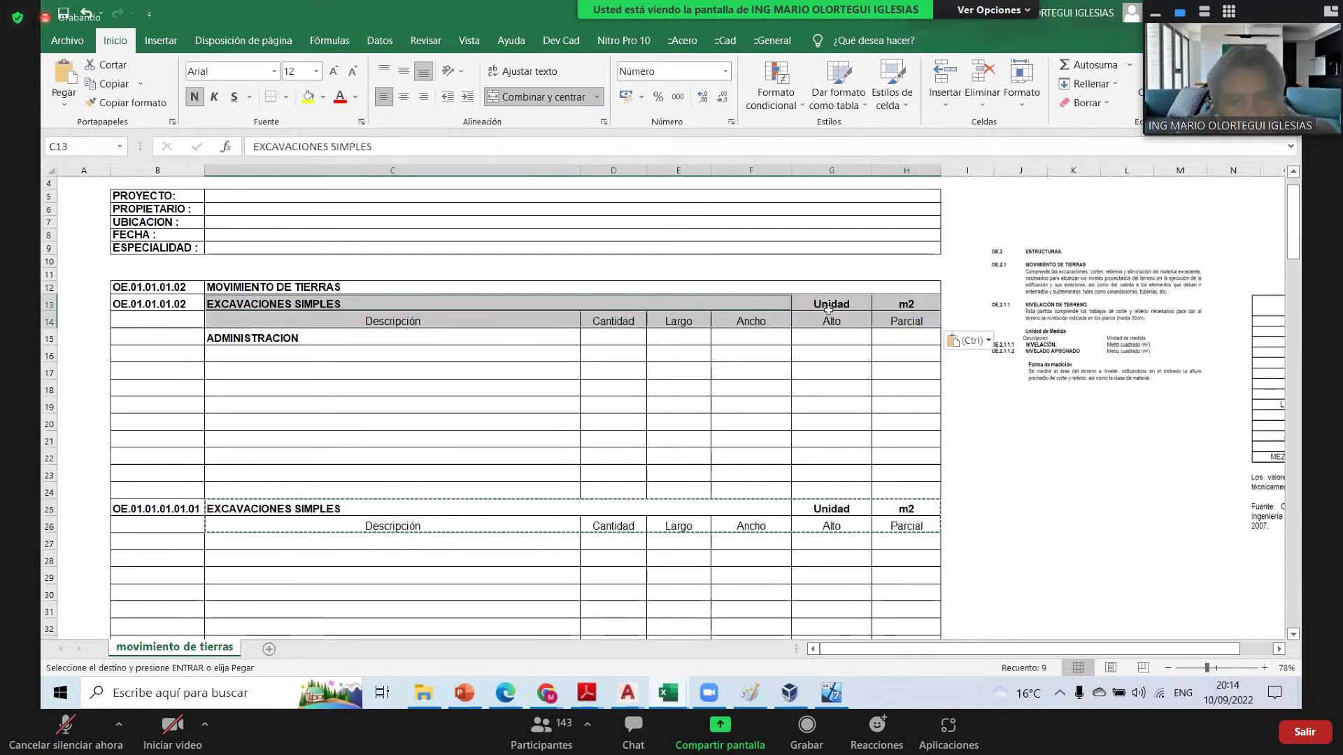
key(Escape)
- Change the heading in C13 to EXCAVACIONES MASIVA
click(336, 304)
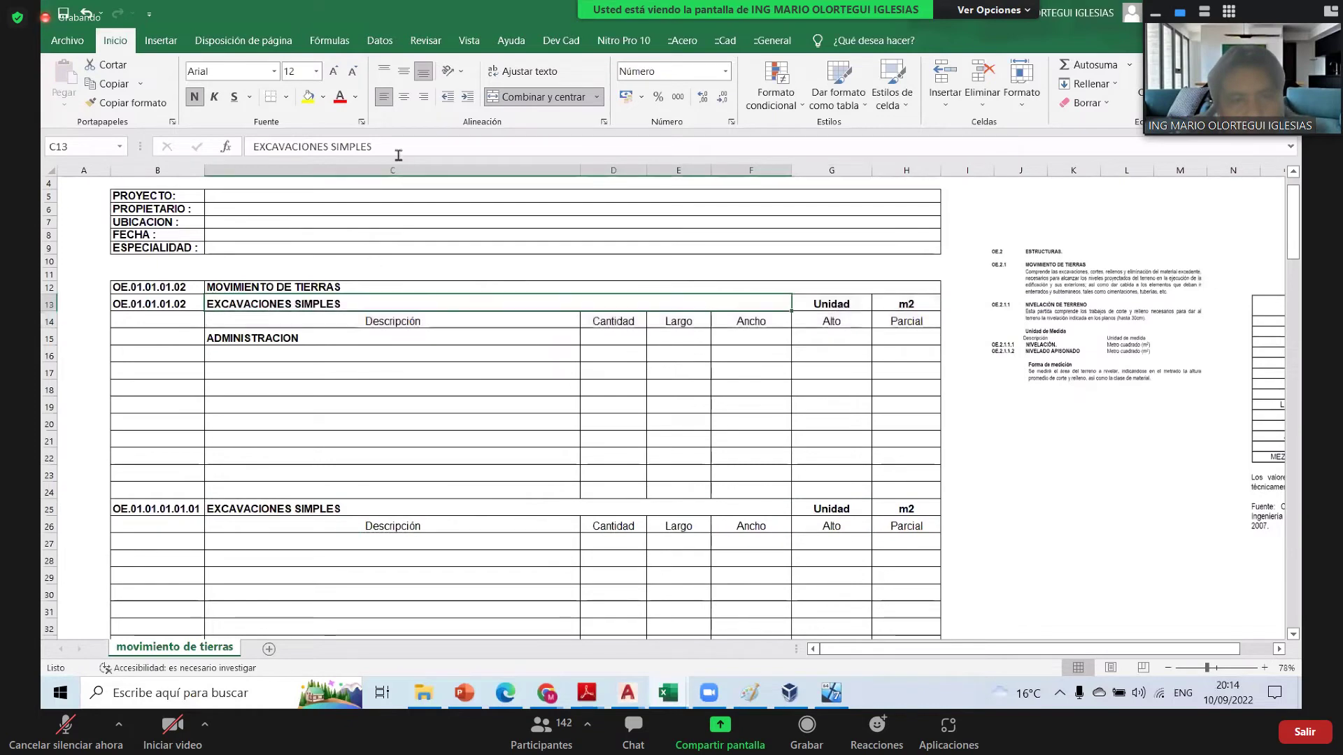
double_click(332, 148)
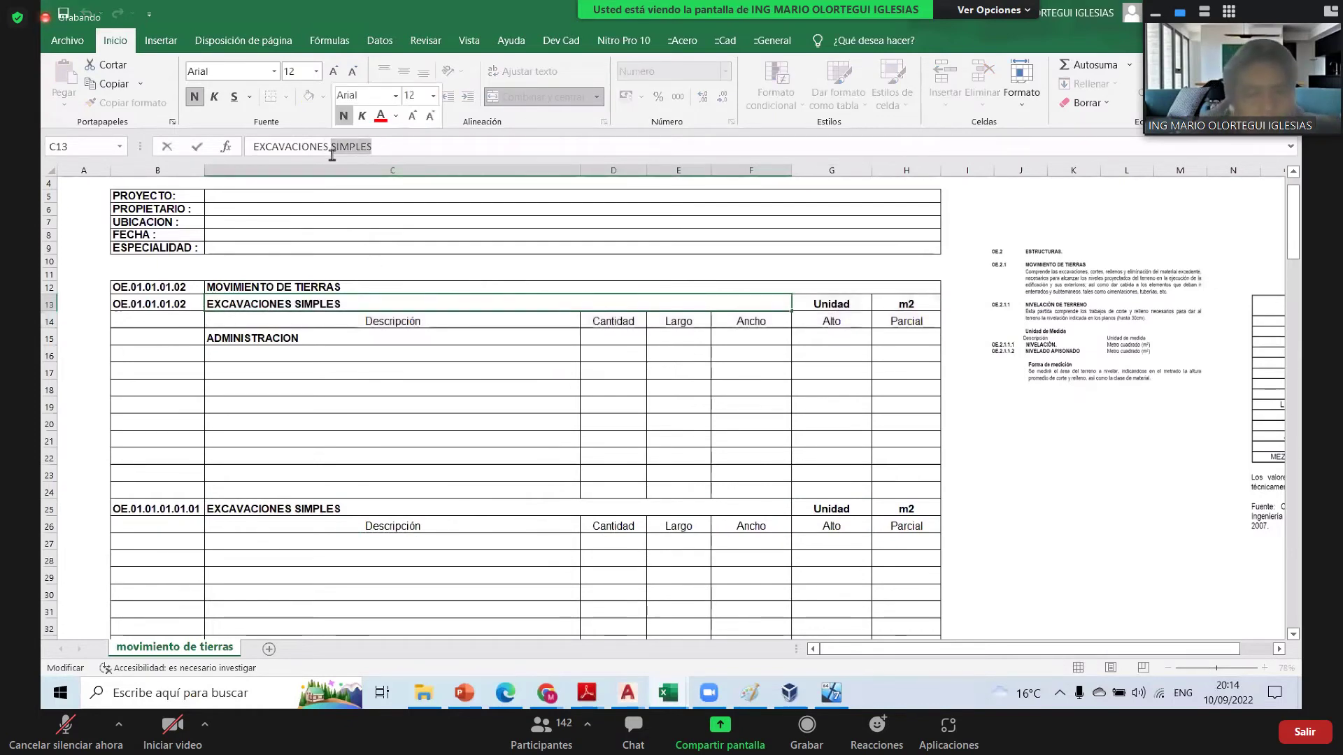
text(MASIVA)
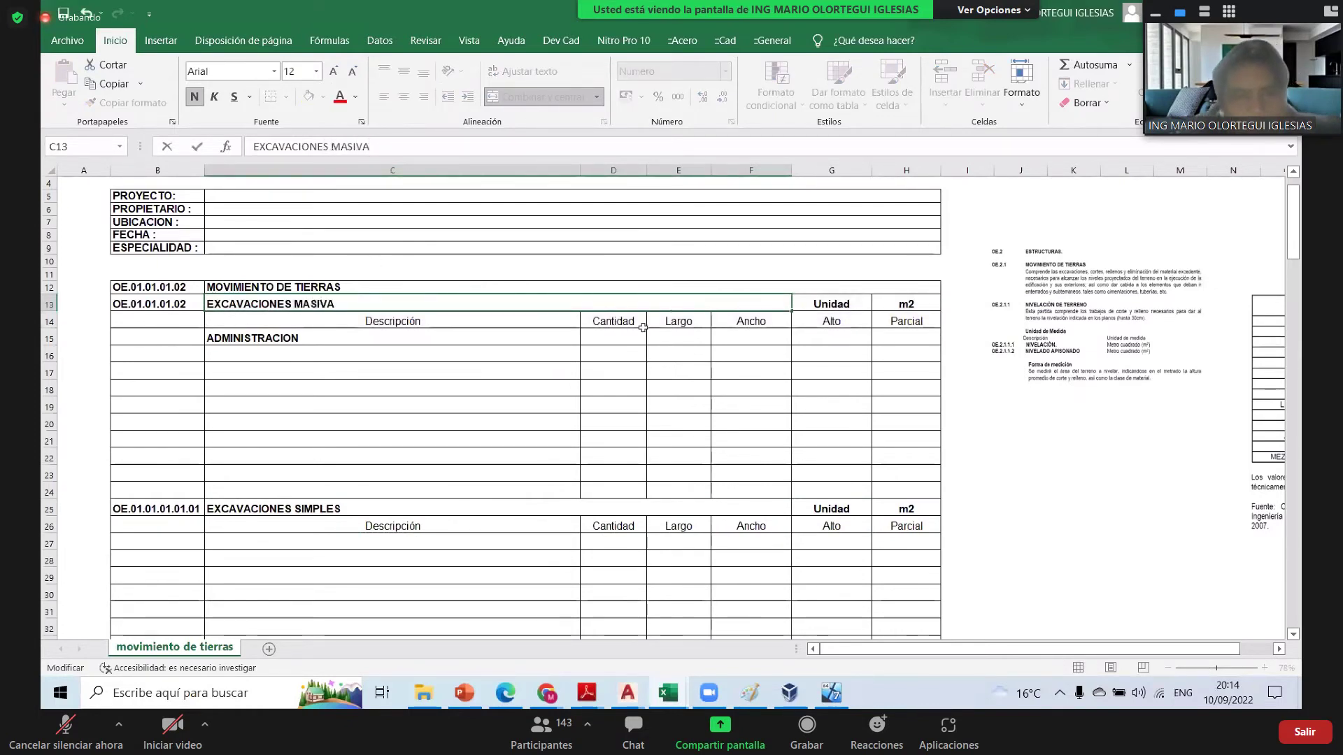
key(Return)
key(Down)
key(Down)
key(Down)
key(Down)
key(Down)
key(Down)
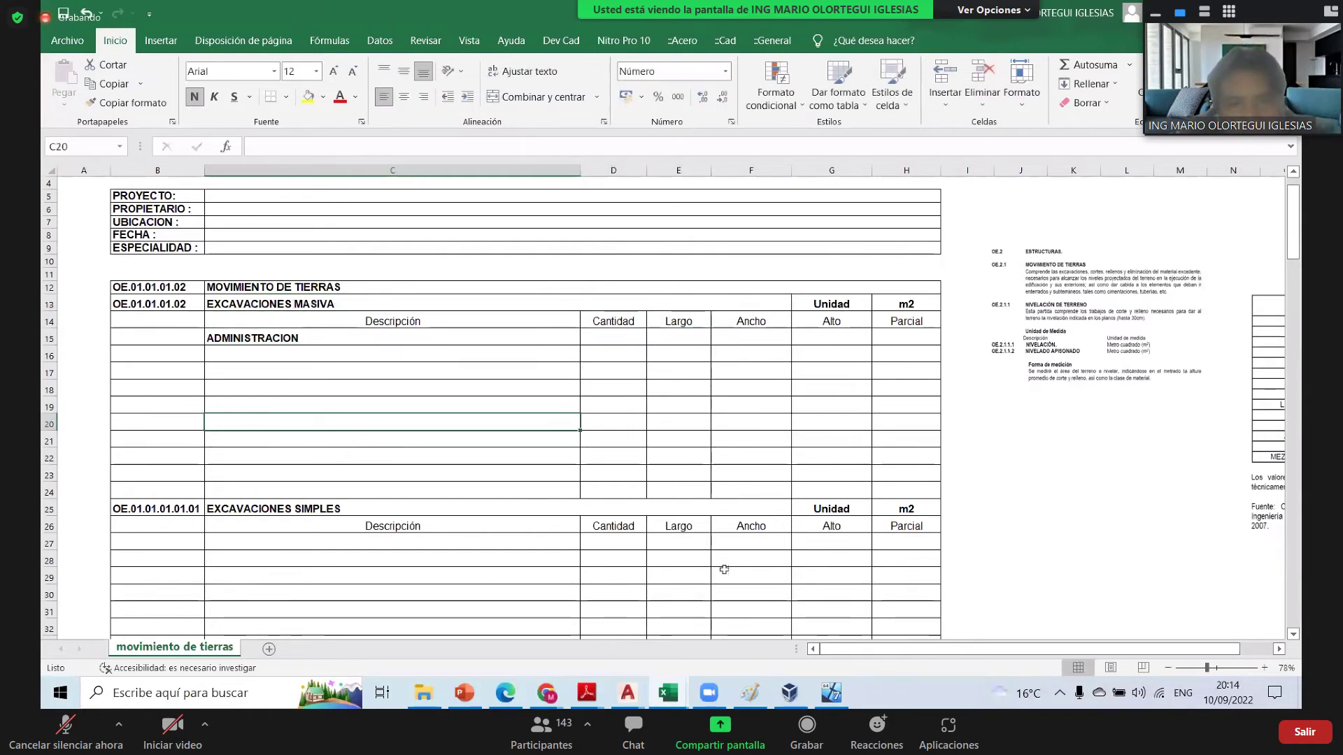
- Switch to AutoCAD with the 2222222ARQUITECTURA floor plan drawing
click(632, 696)
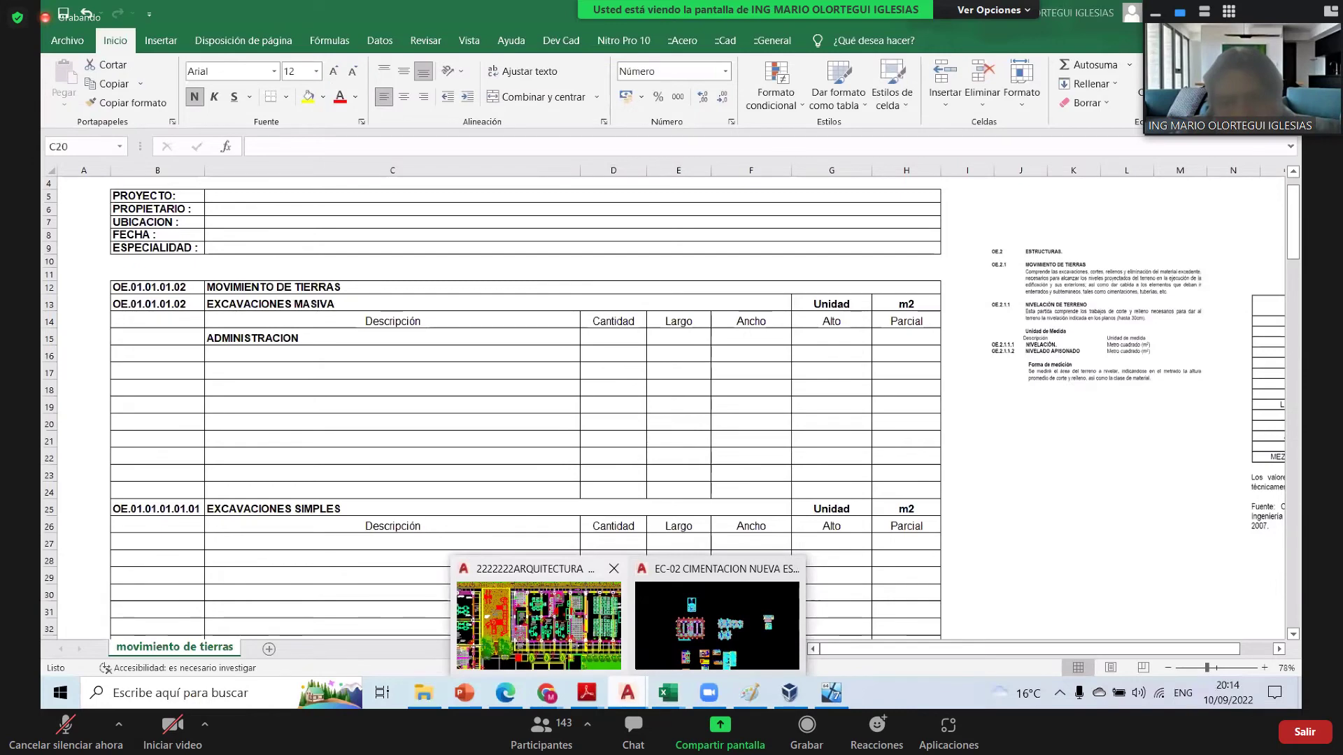
click(539, 619)
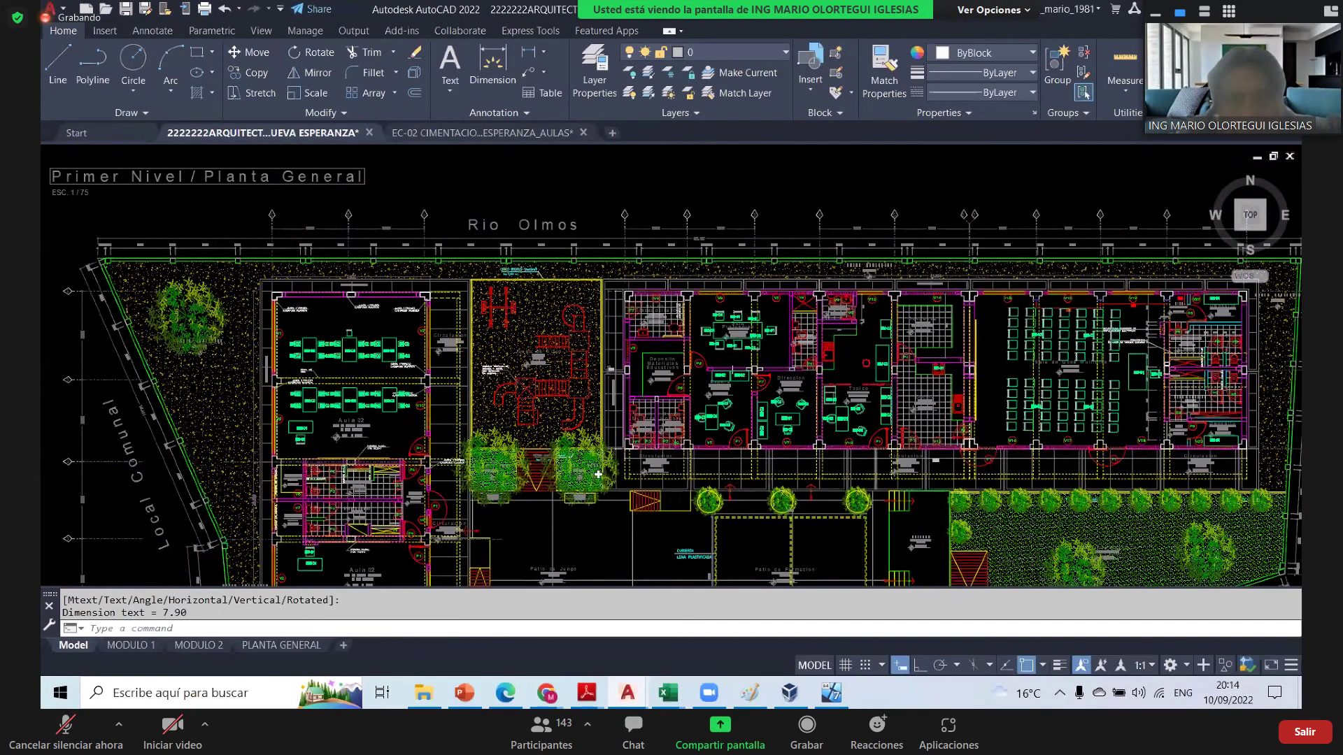
- Switch to the 5. MOVIMIENTO DE TIERRAS workbook in Excel and enter a length of 31.10 and width of 7.90 for ADMINISTRACION
mouse_move(671, 694)
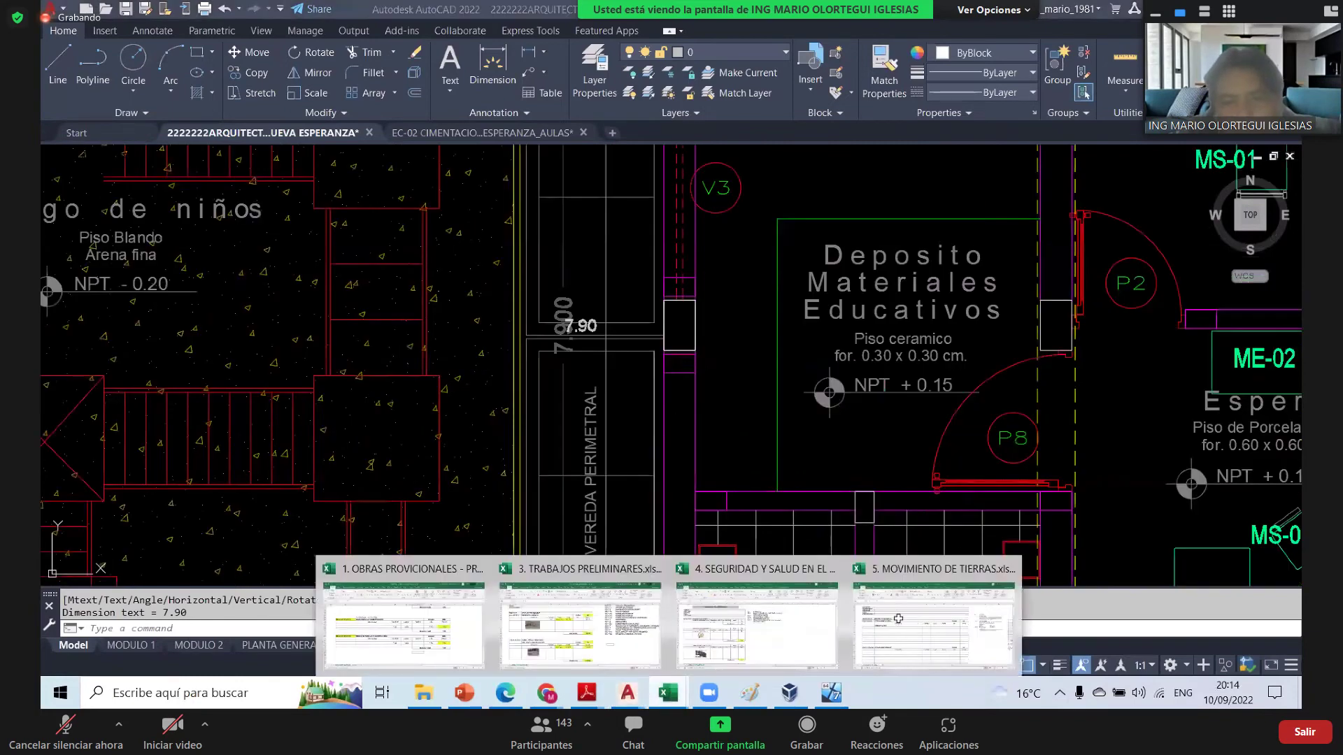
click(404, 601)
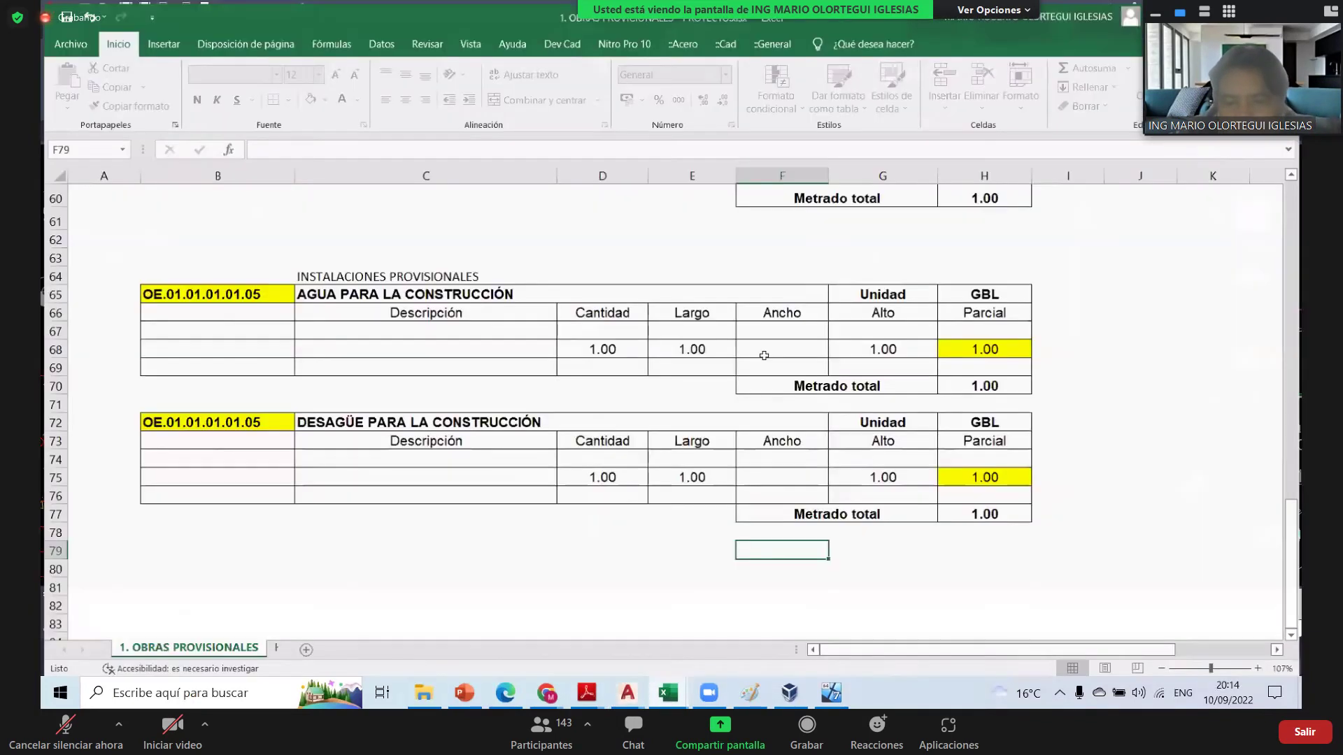
key(ctrl+Tab)
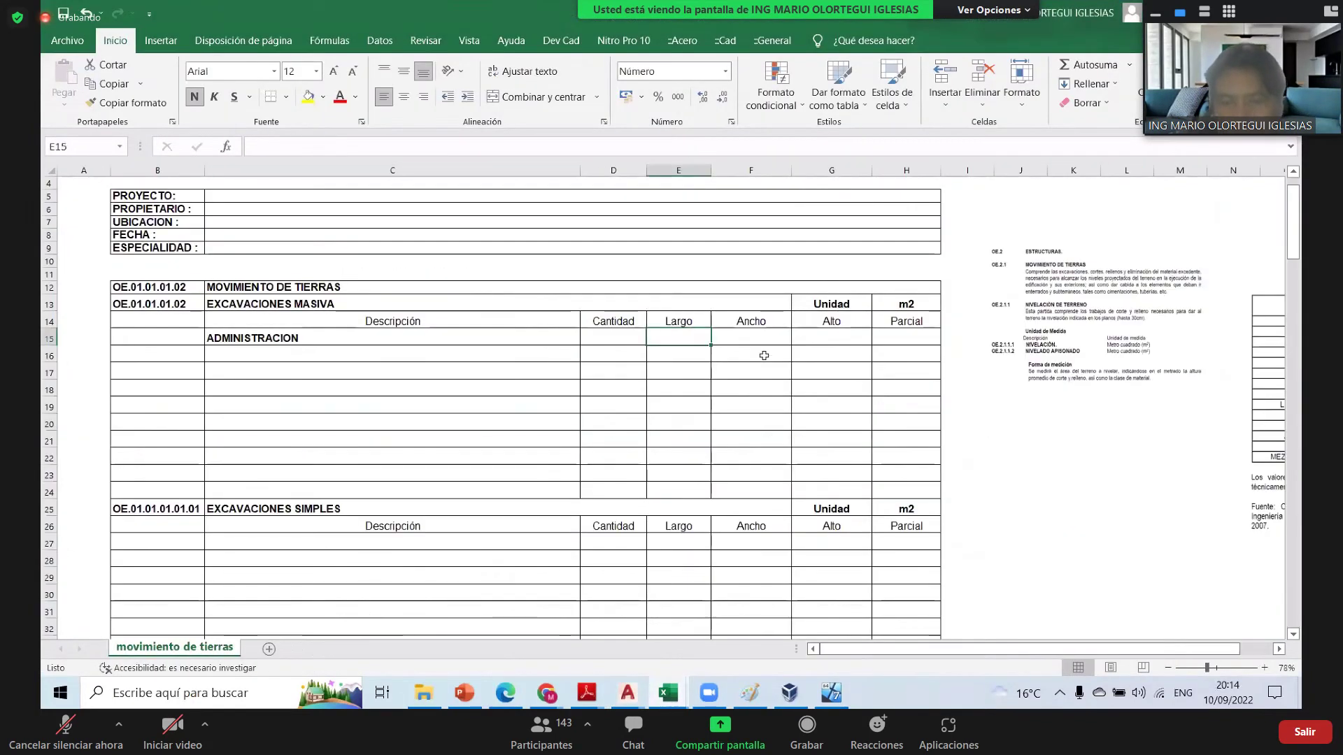
text(3.10)
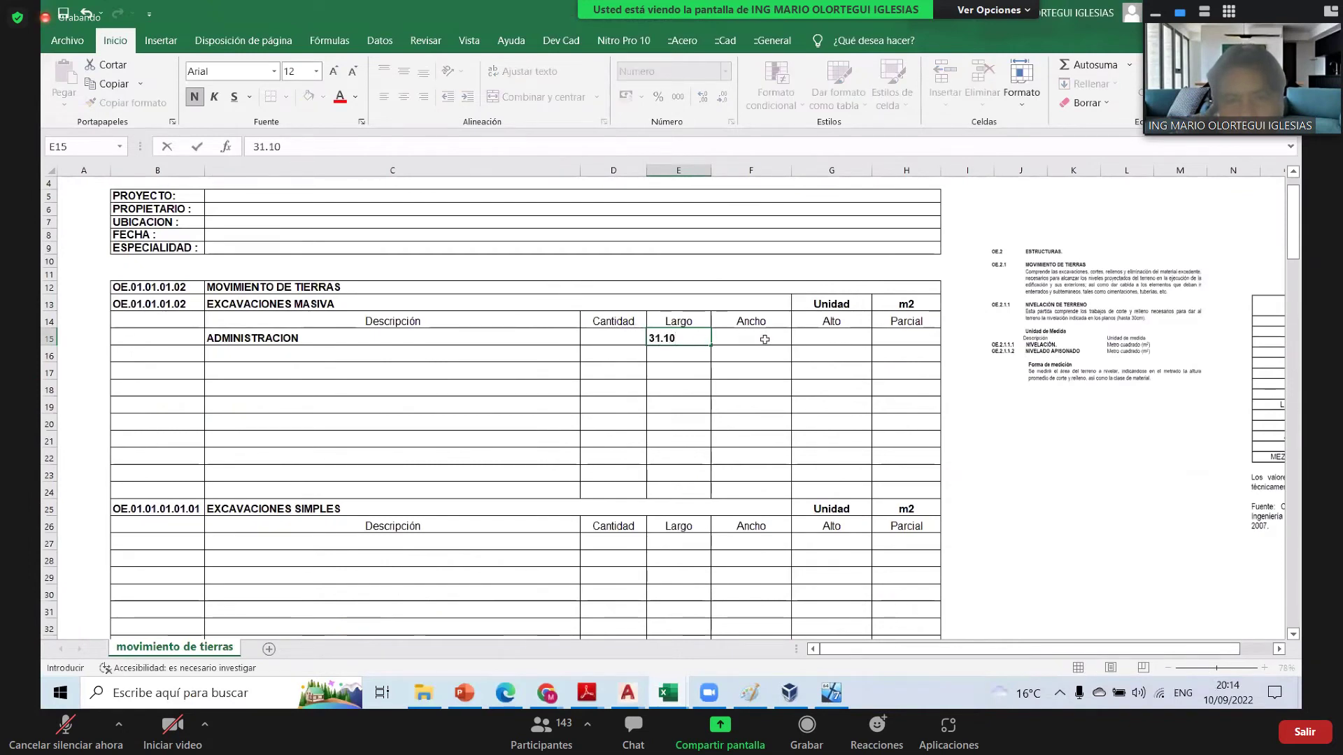
click(762, 340)
text(7.90)
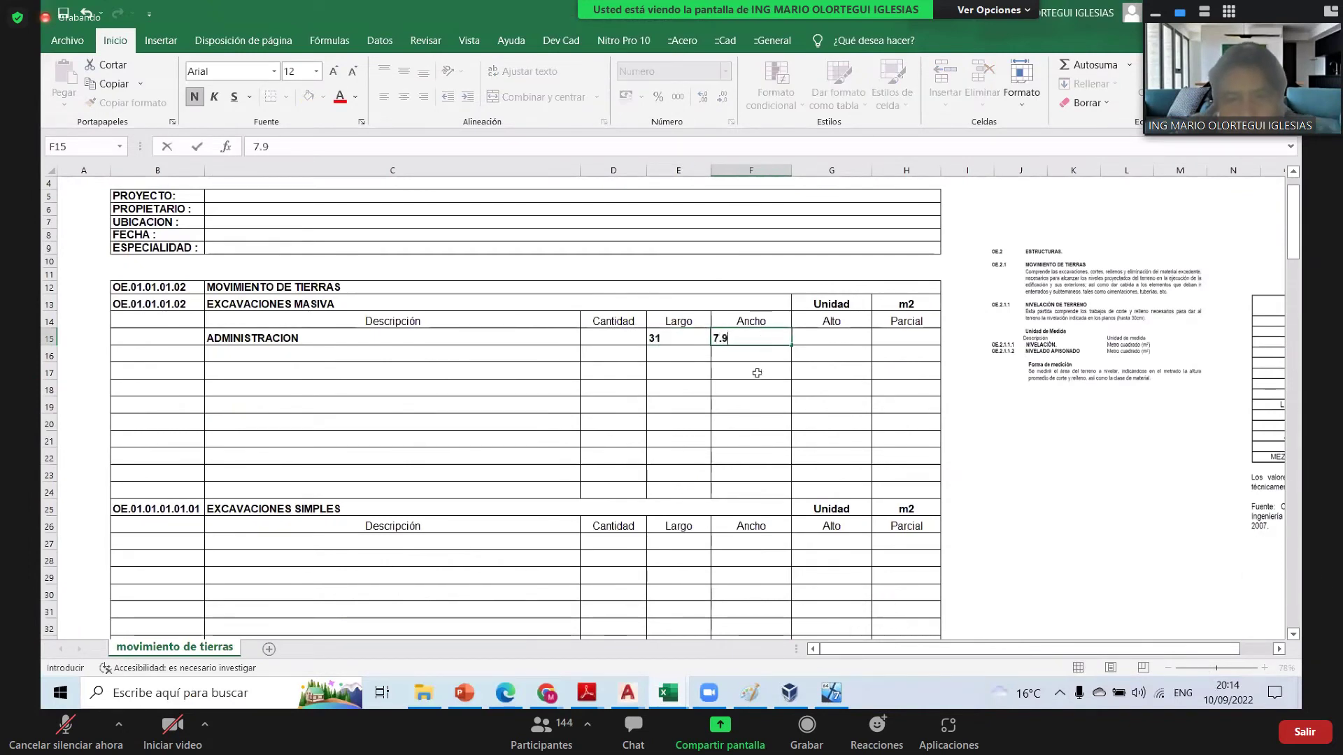
key(Return)
key(Return)
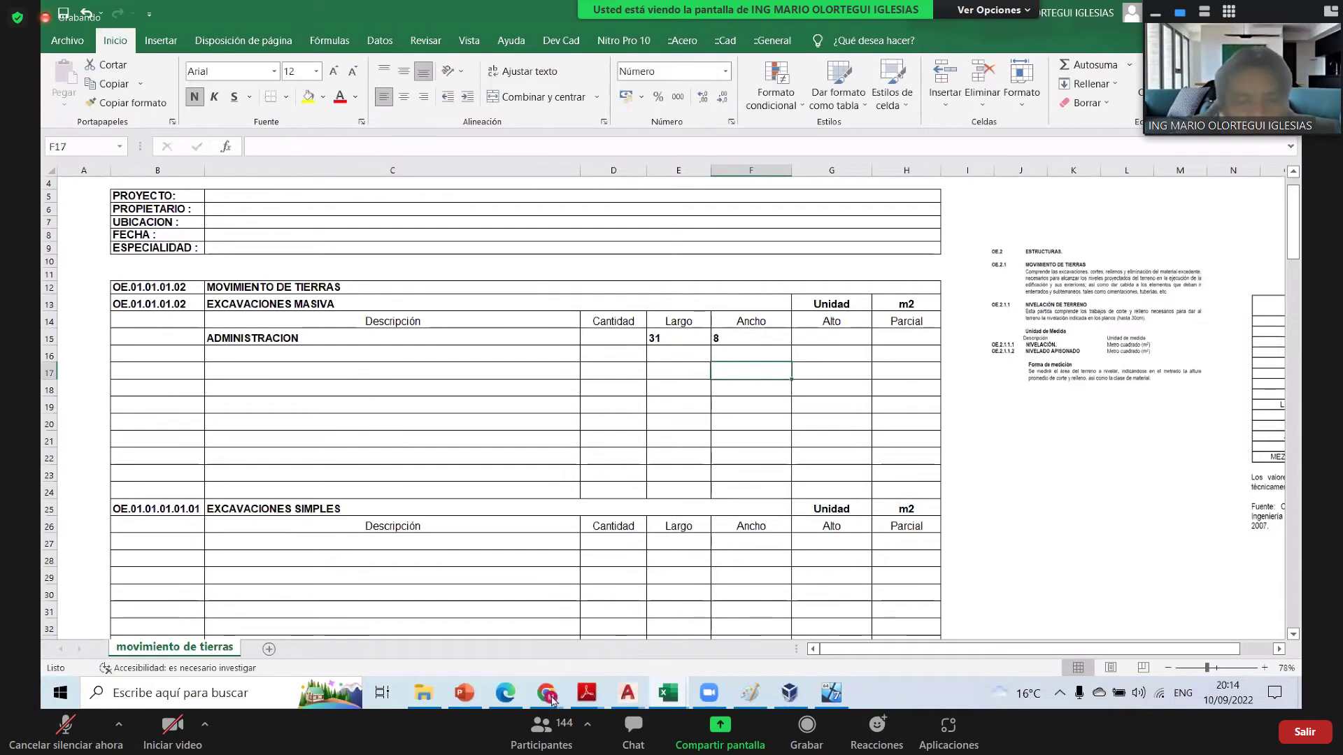
- Switch to PowerPoint and review the slides from OE.2 ESTRUCTURAS through Excavación Masiva
click(478, 696)
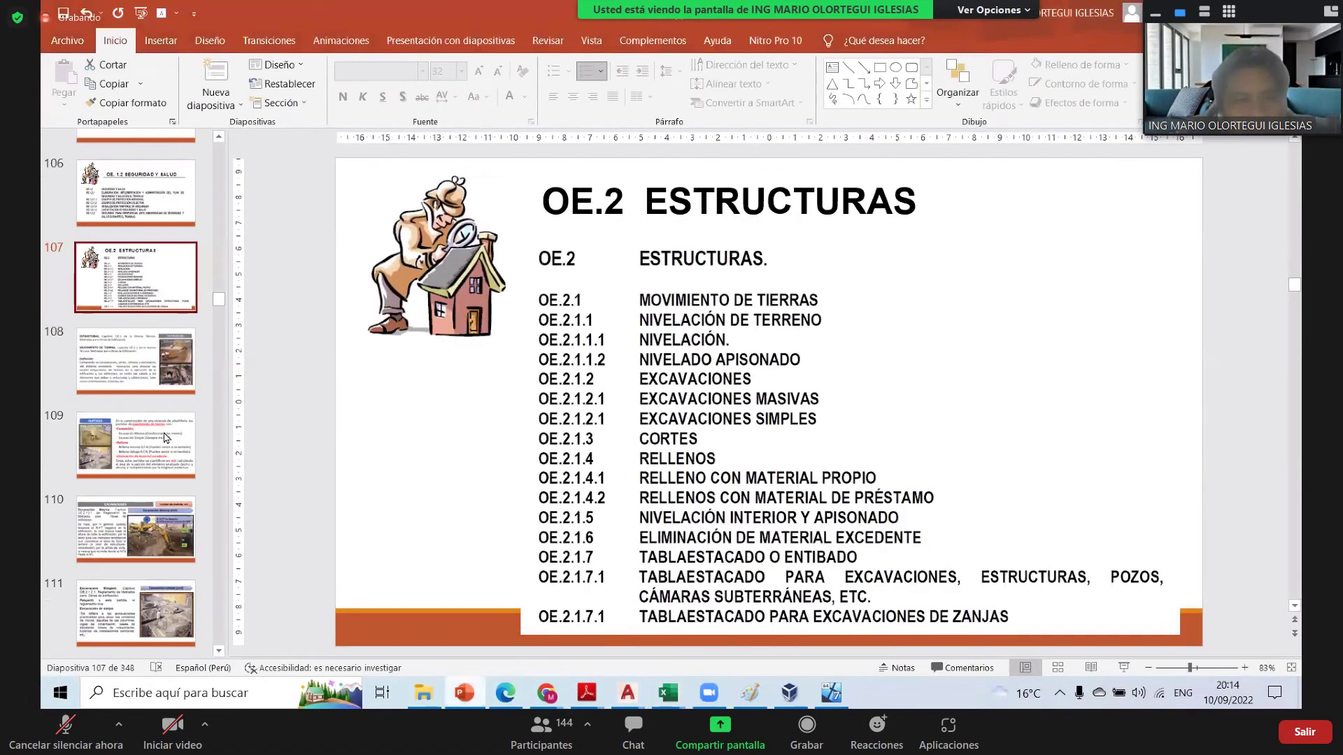
key(Down)
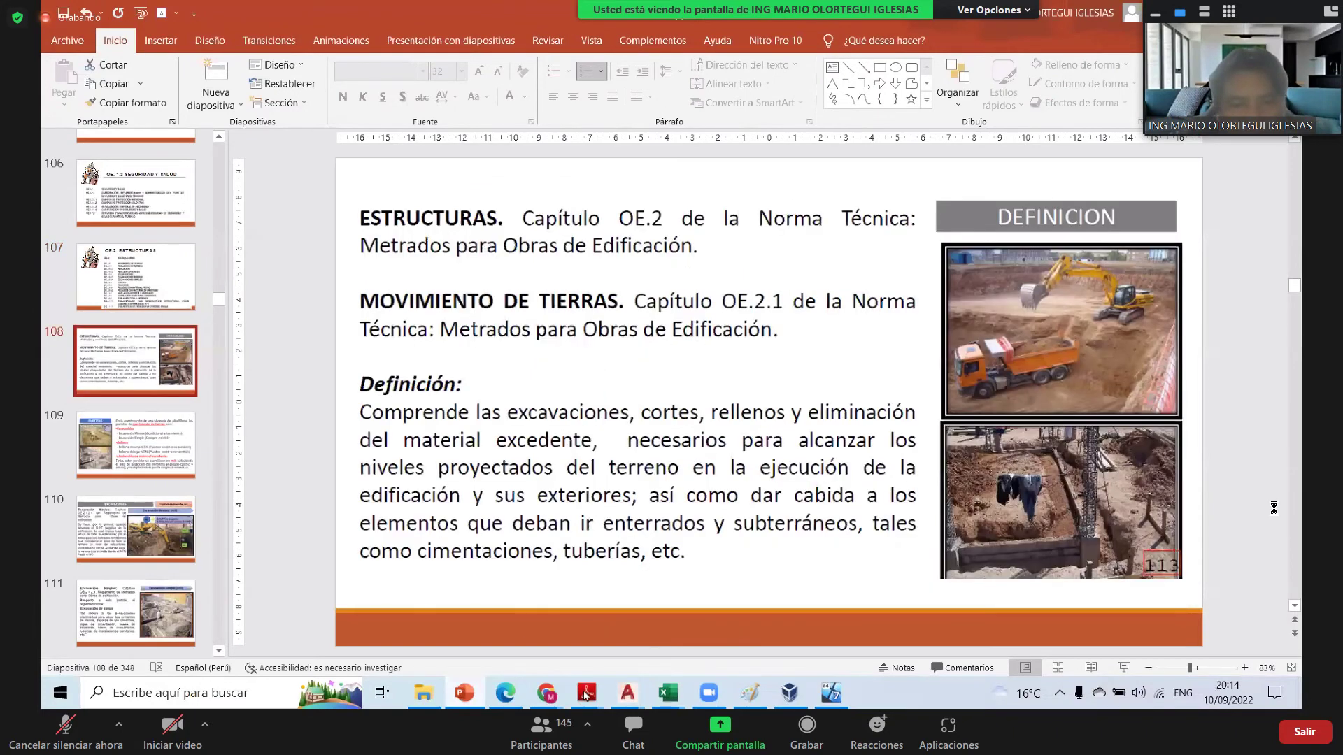
key(Down)
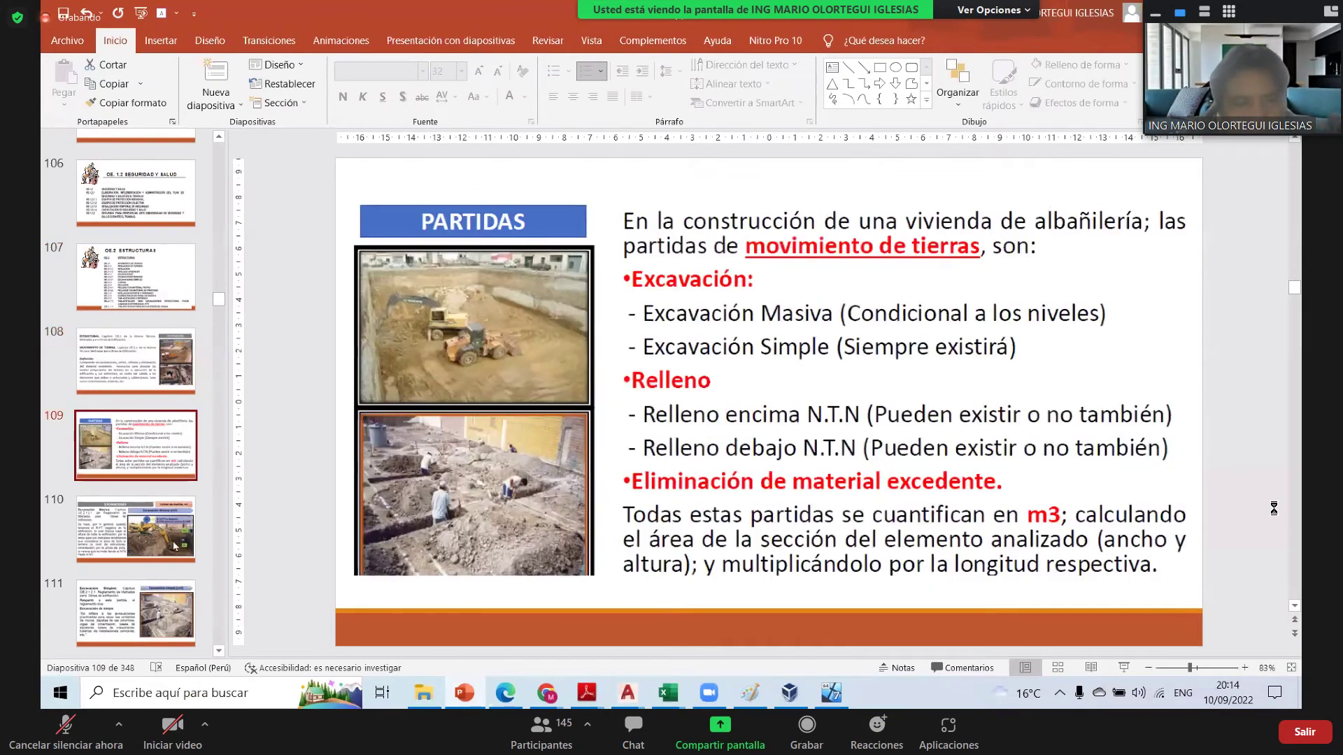
mouse_move(587, 694)
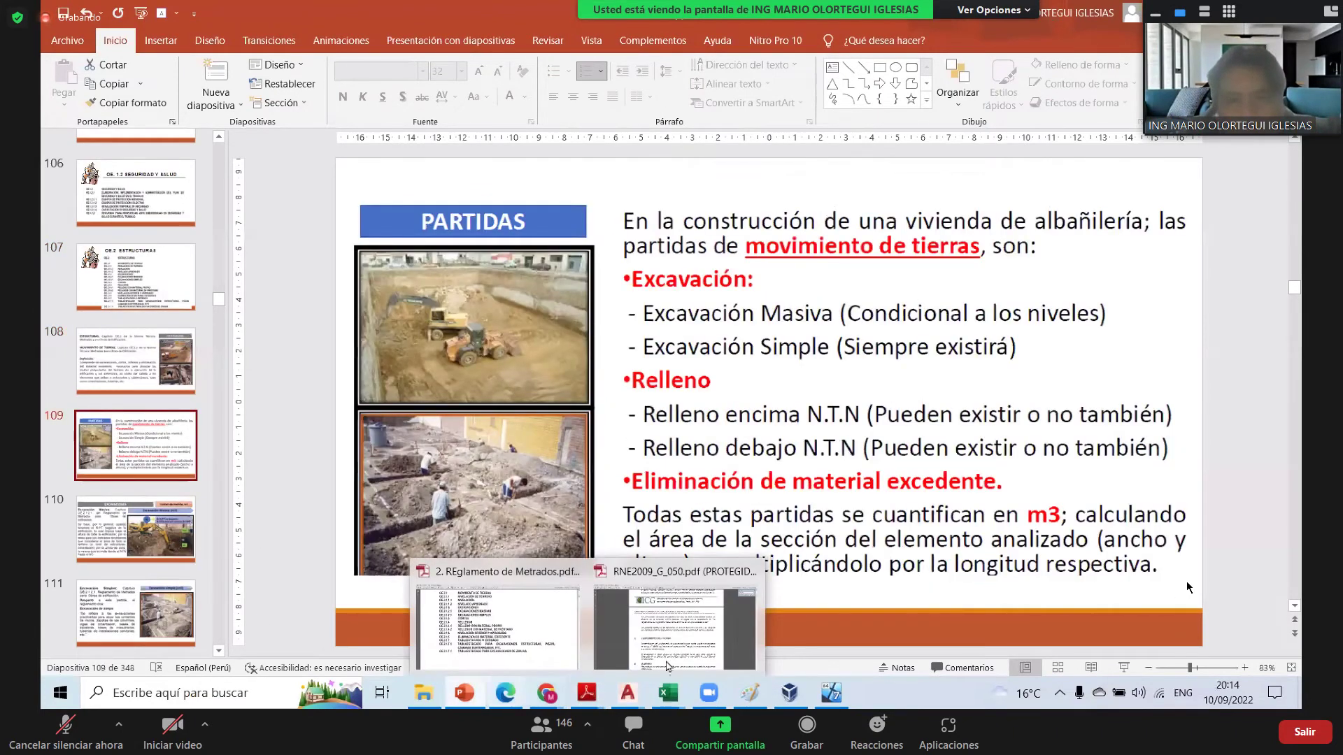
key(Down)
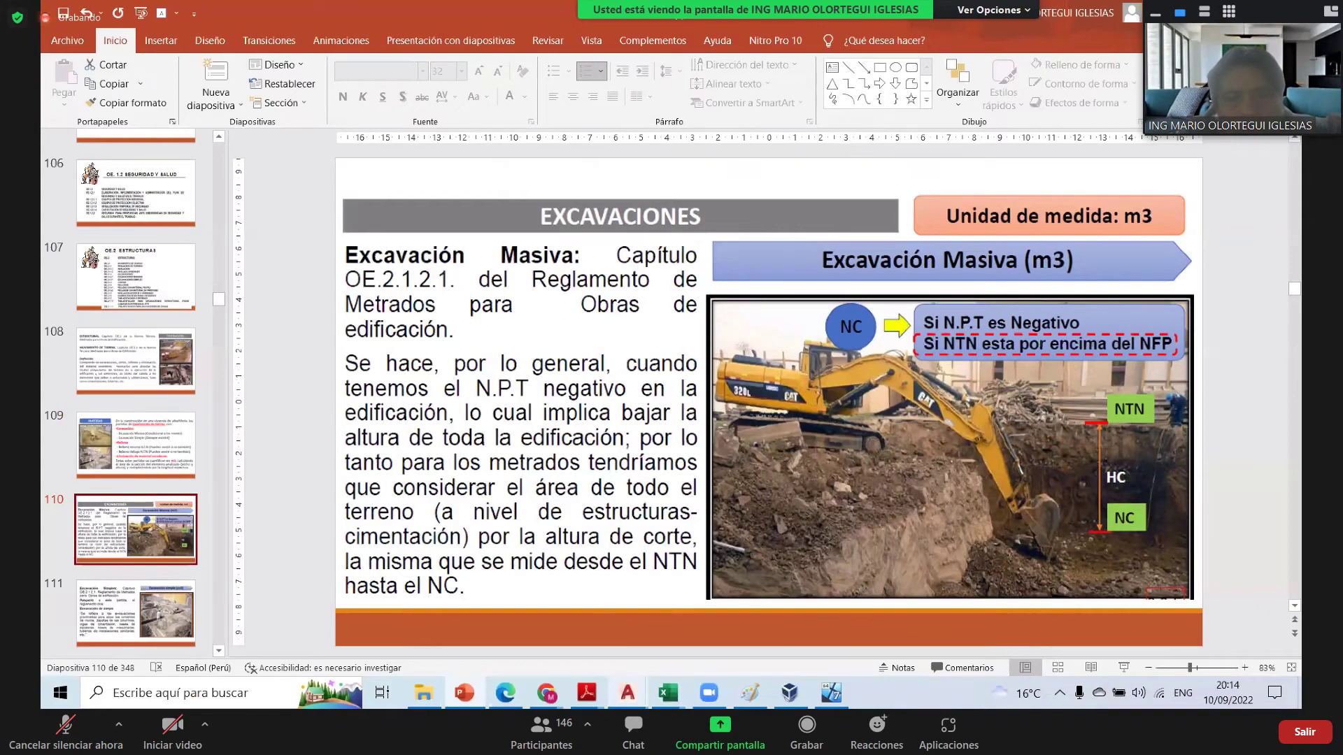
- Check the excavation depth on the AutoCAD foundation section and enter 1.50 as the ADMINISTRACION height in the earthworks workbook
mouse_move(628, 693)
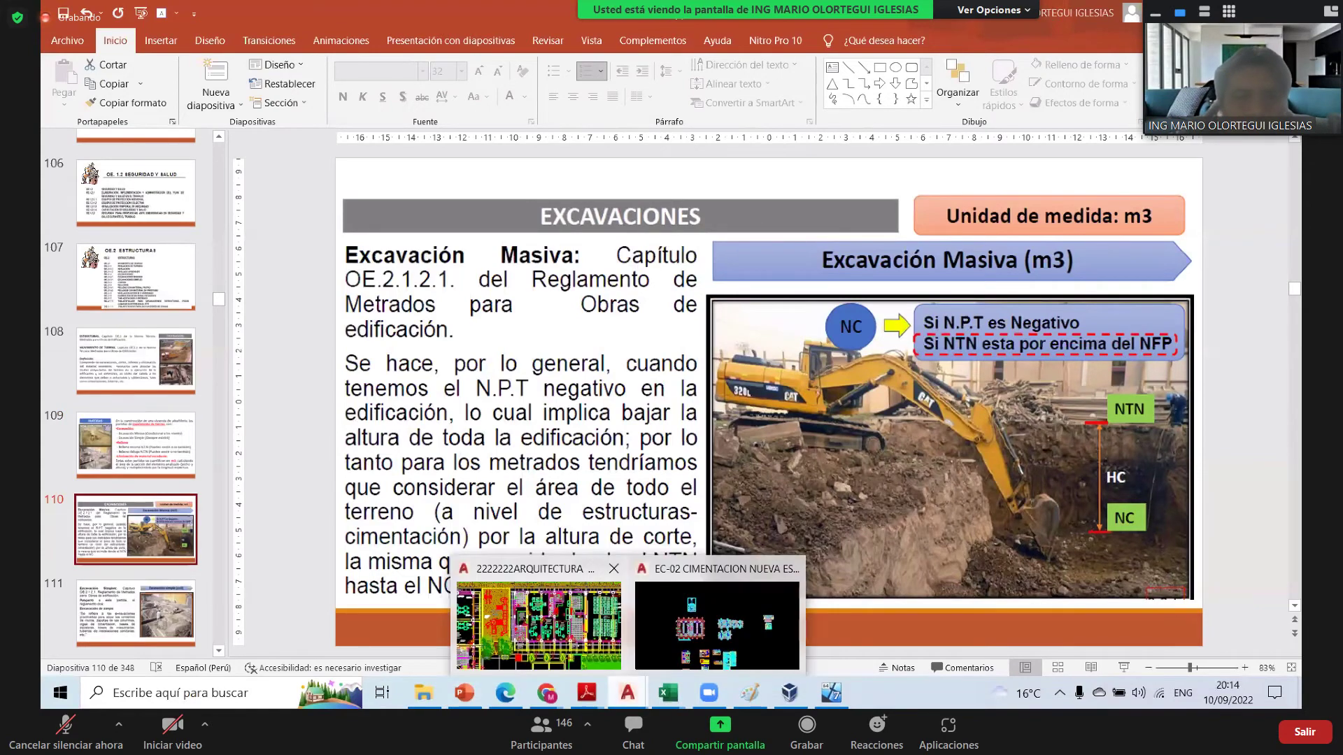
click(538, 619)
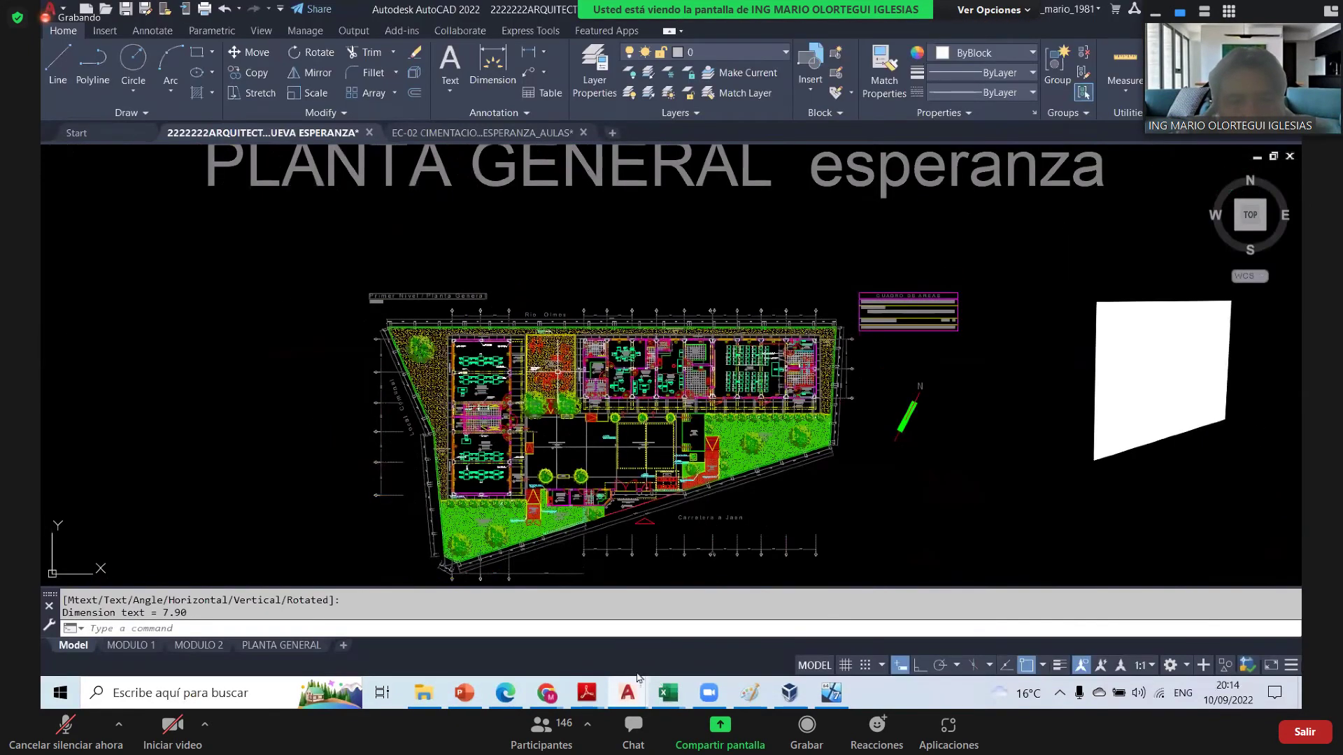
mouse_move(668, 692)
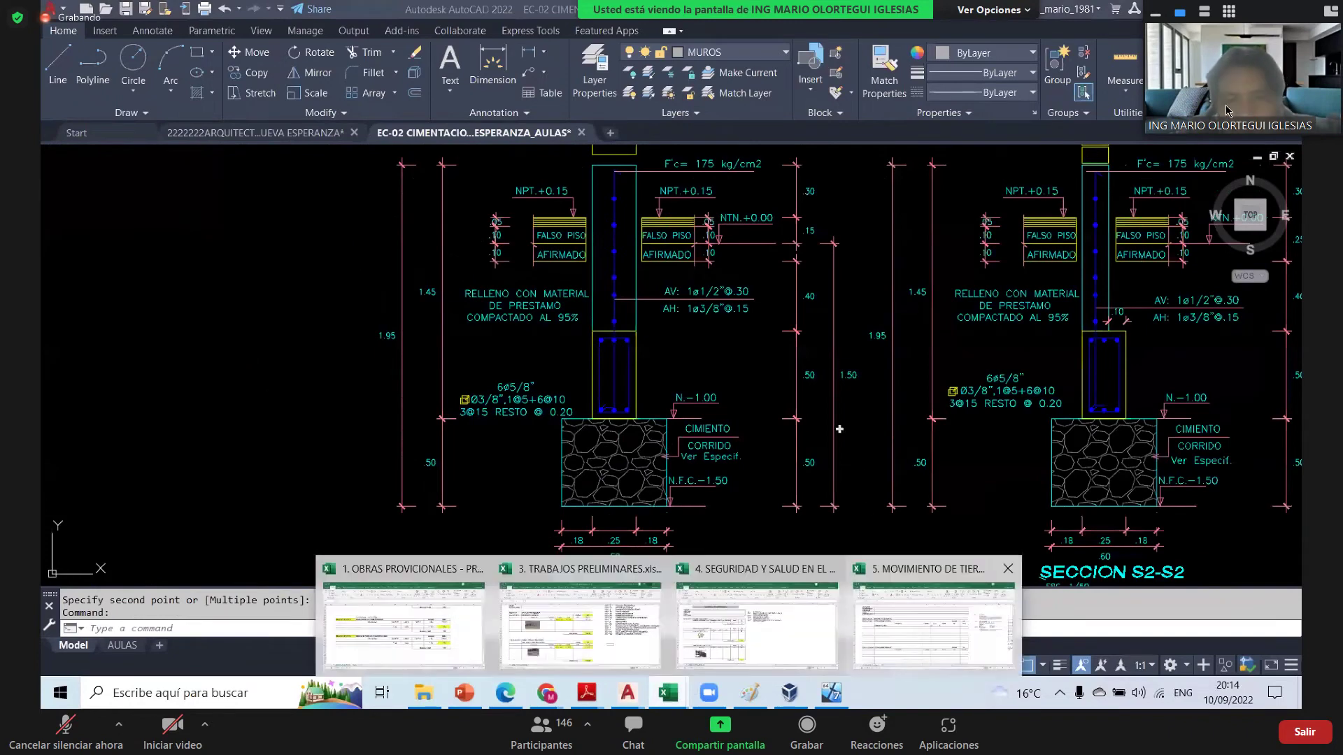
click(934, 623)
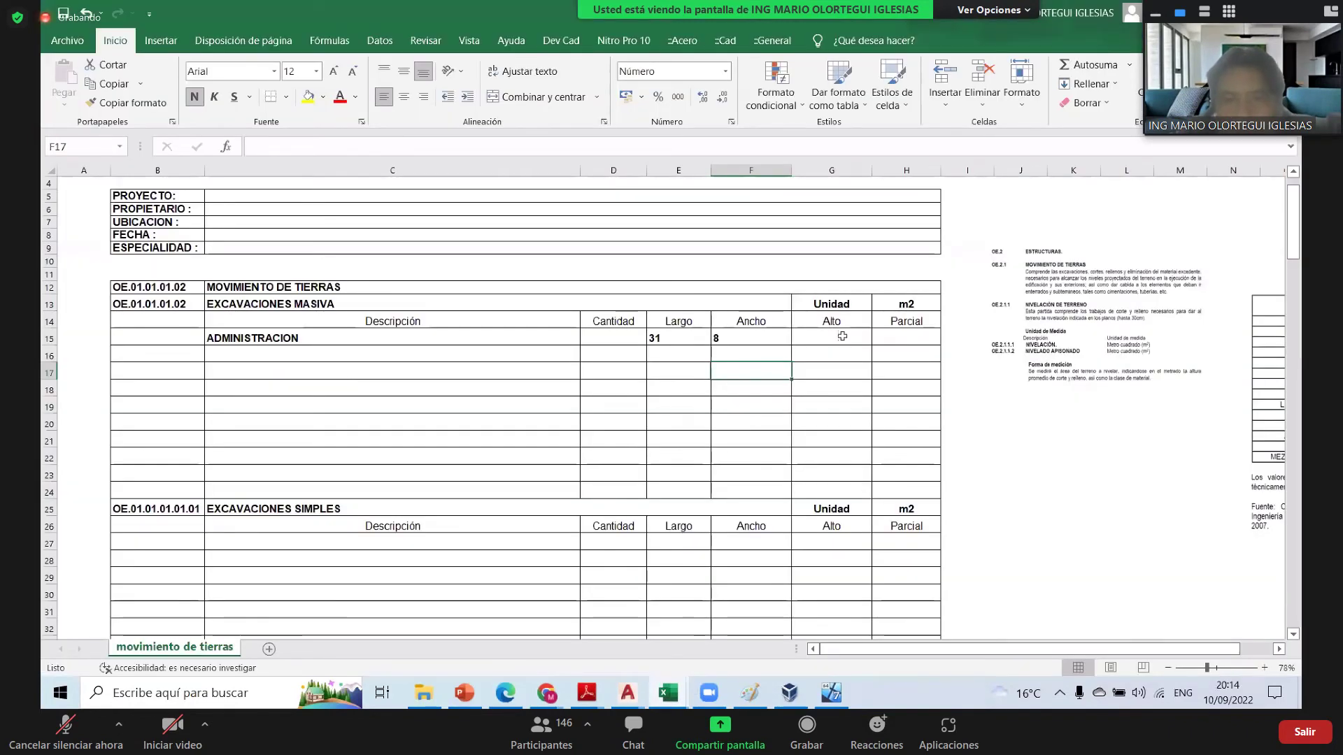
click(843, 338)
text(2)
key(Return)
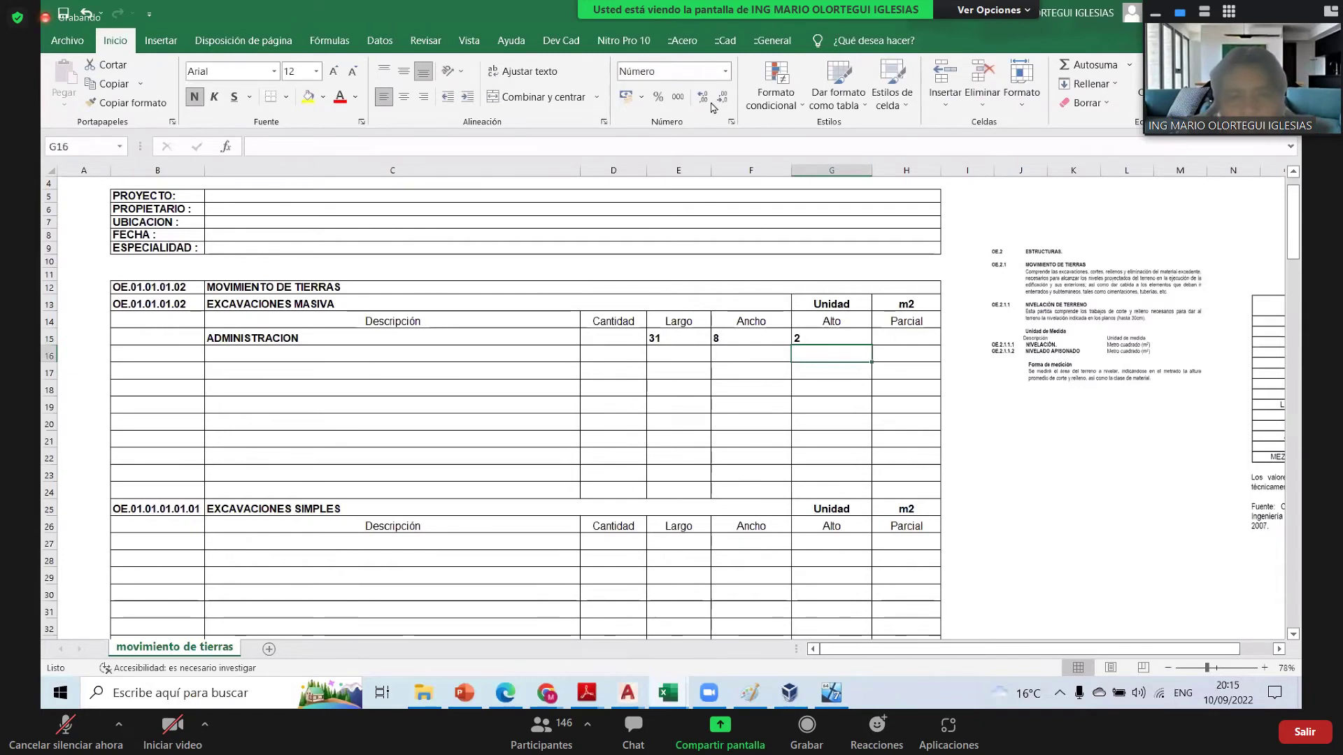
- Show the ADMINISTRACION dimensions with two decimals and calculate its partial in H15 with =PRODUCTO(E15:G15)
drag(679, 338, 906, 338)
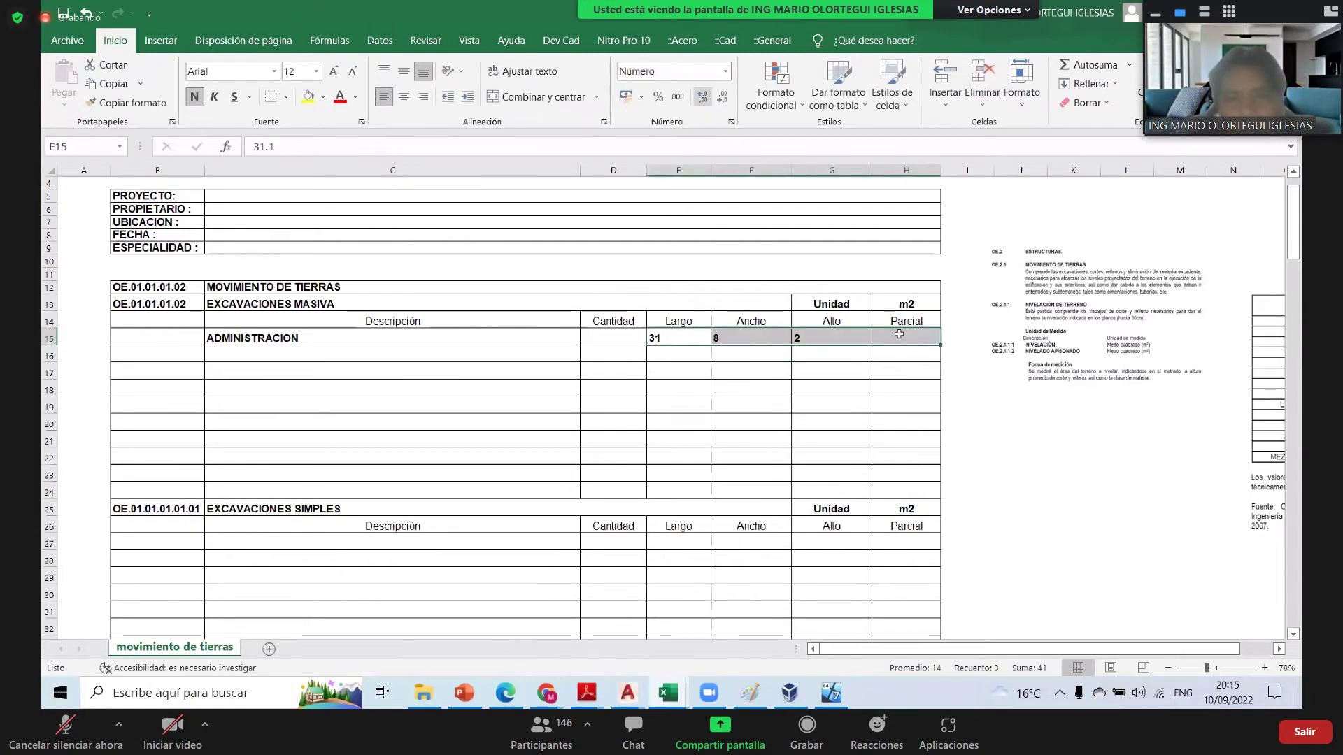
click(899, 334)
text(=P)
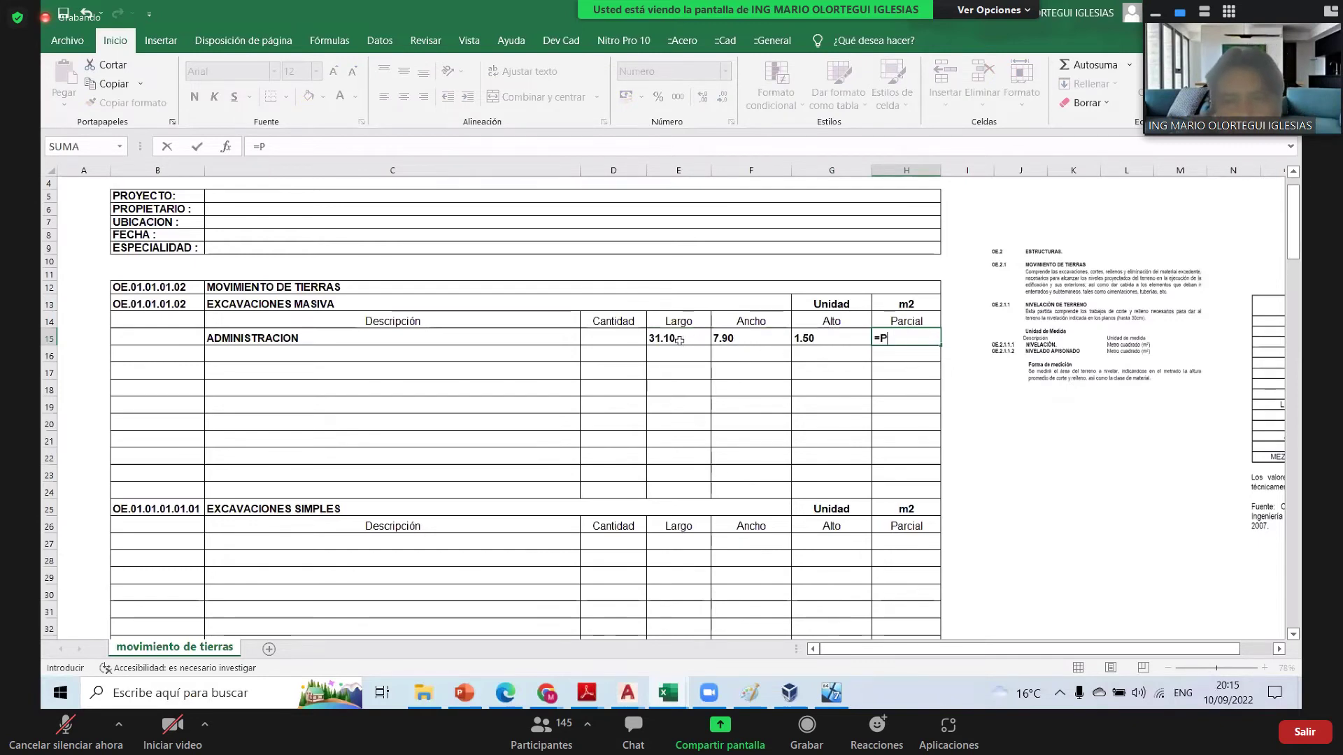
text(RODUCTO(E15:G15))
key(Return)
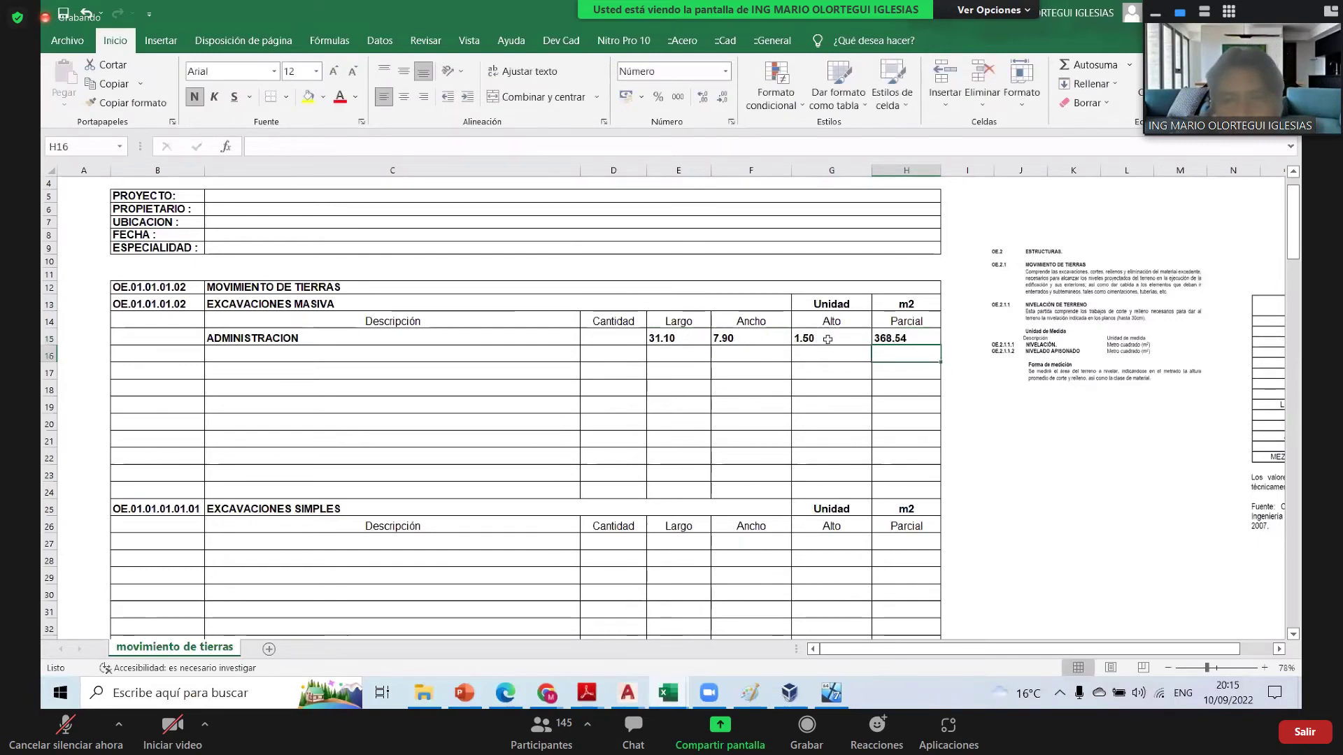
- Enter AULAS as the description in cell C16
key(Left)
key(Left)
key(Left)
key(Left)
key(Left)
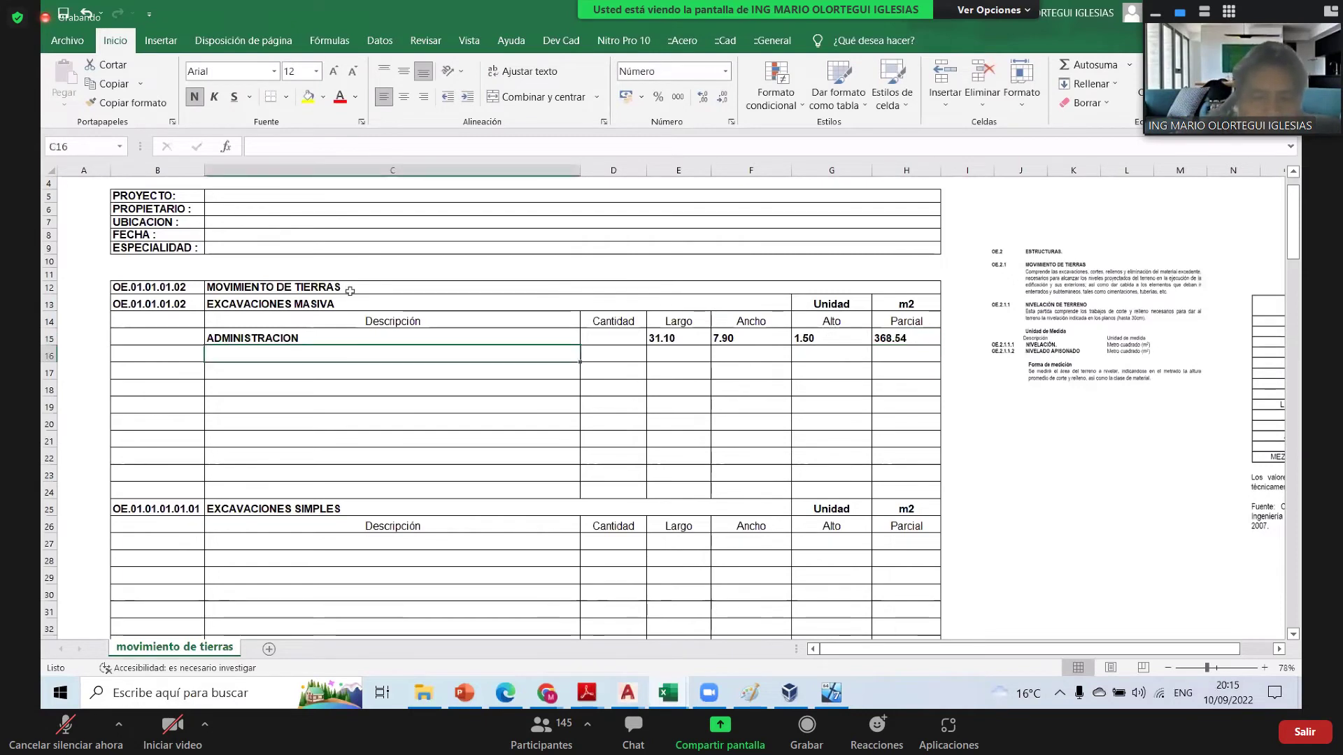
text(AULAS)
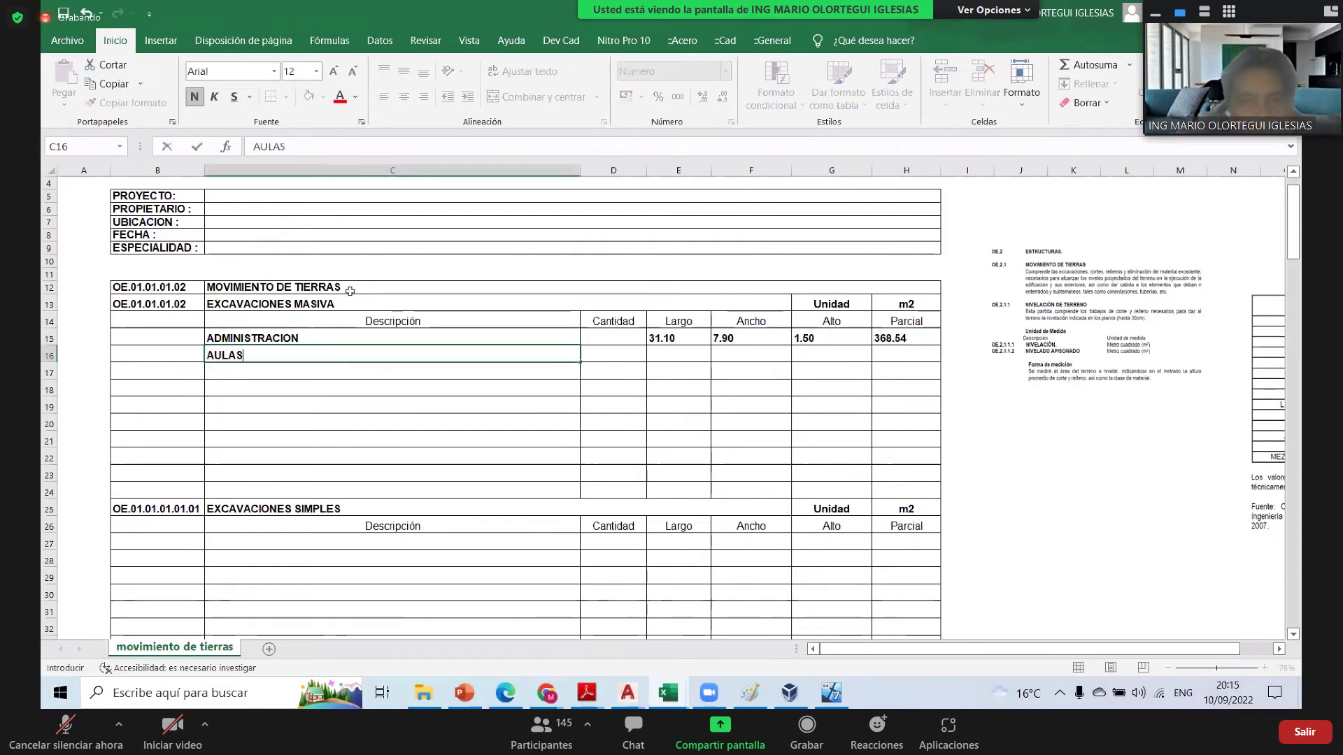
key(Return)
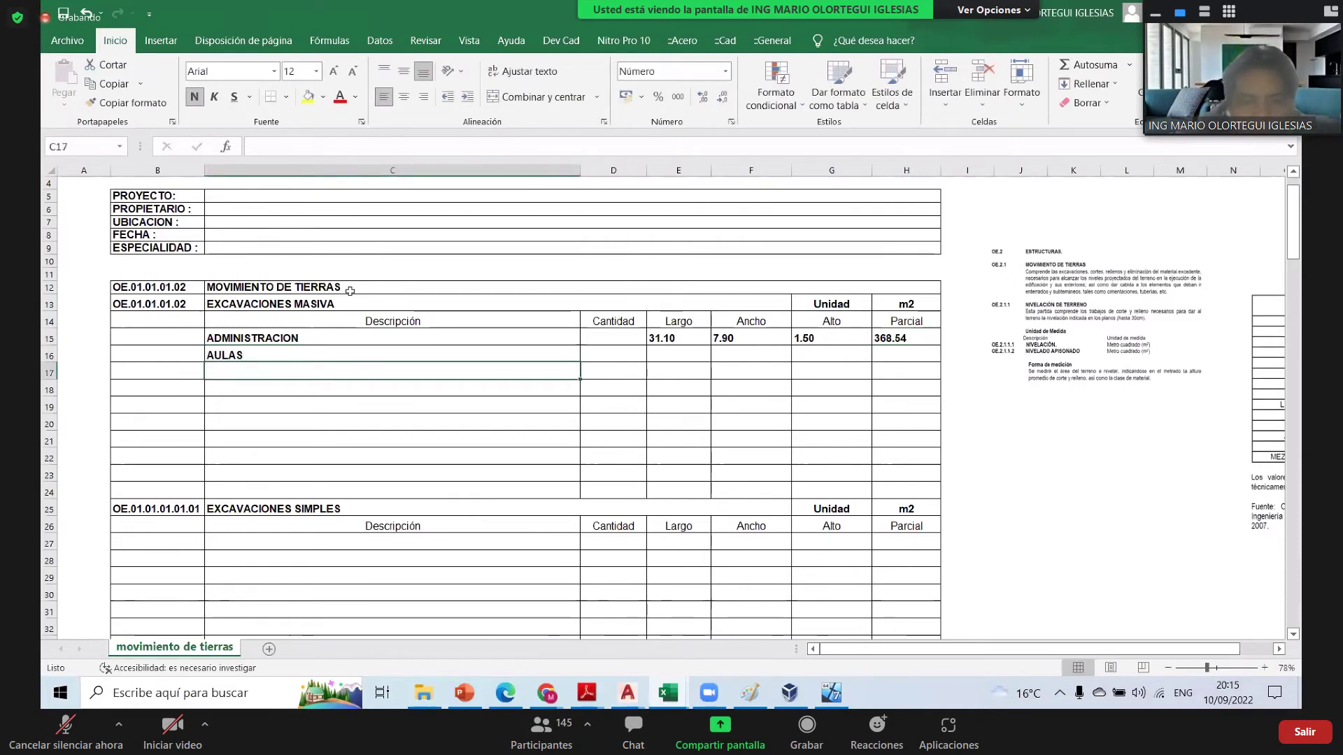
- Check the AutoCAD floor plan for further blocks and enter DEPOSITOS in cell C17 of the earthworks workbook
click(627, 694)
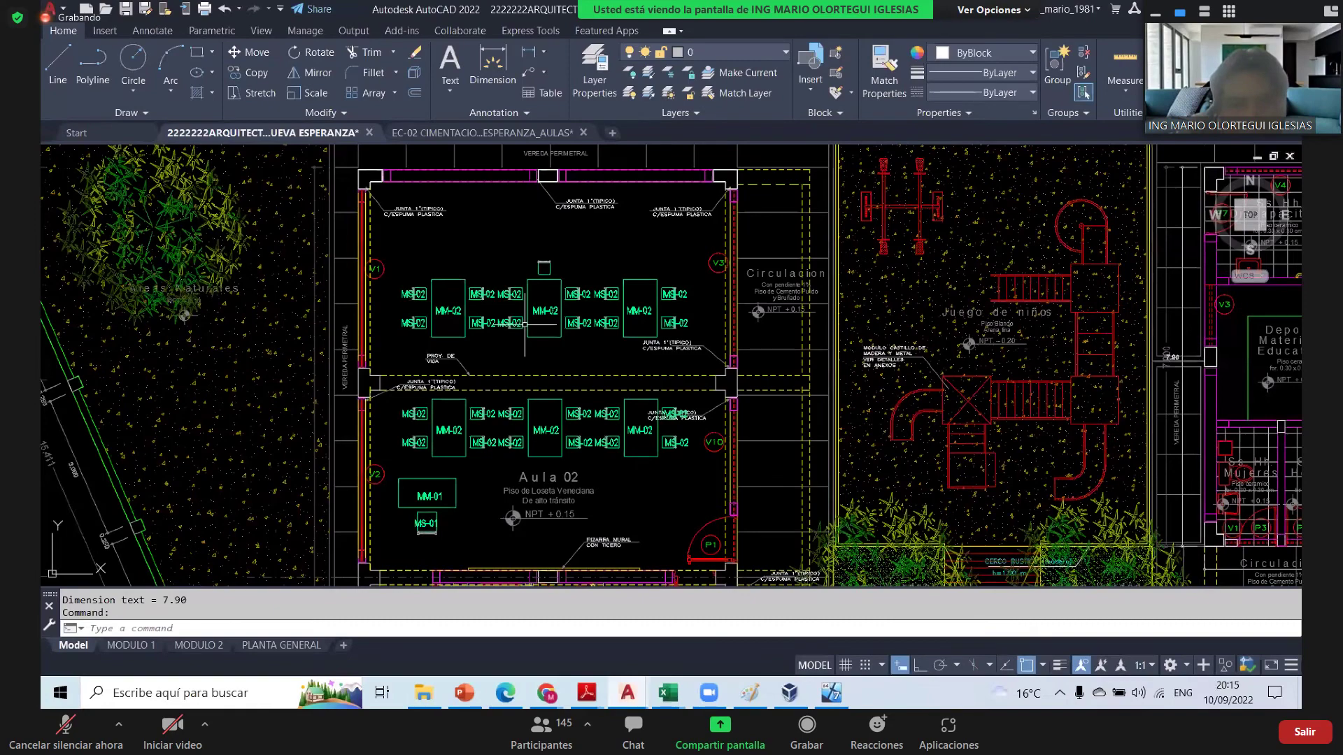
scroll(524, 324, down, 10)
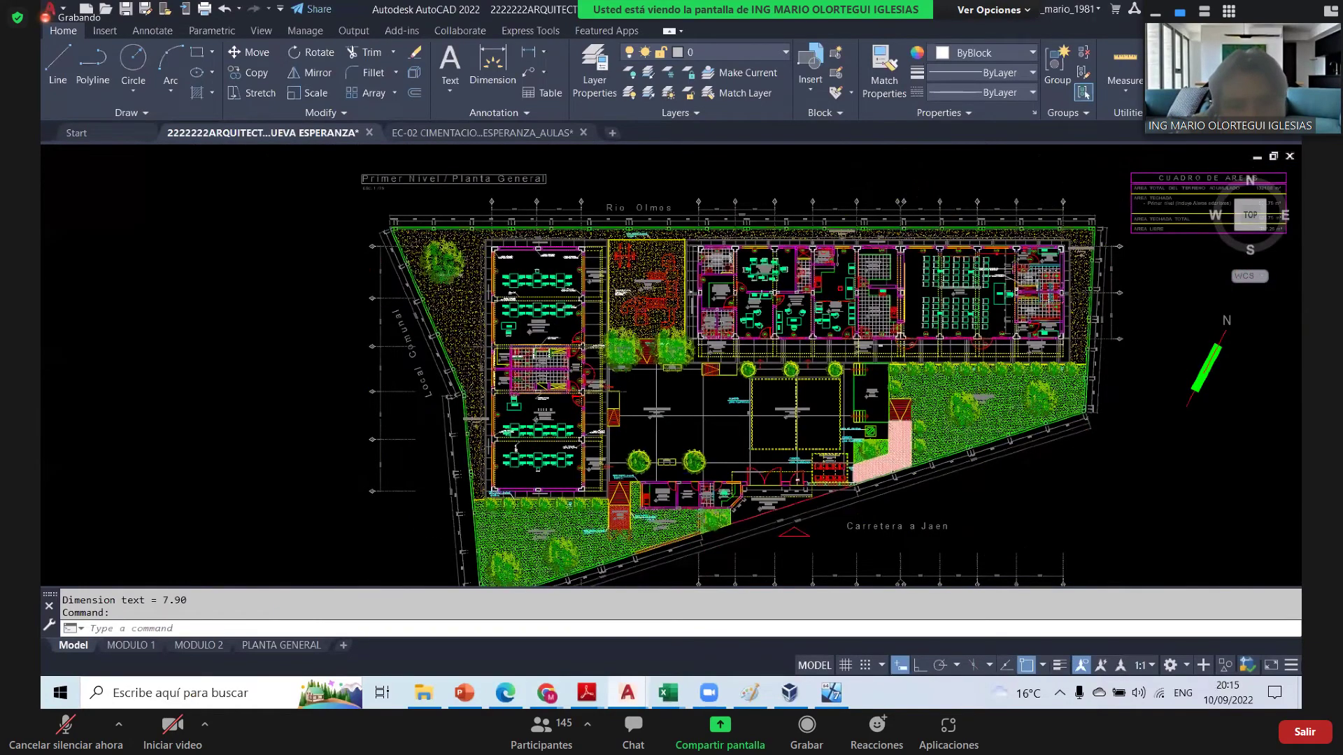
scroll(808, 415, up, 6)
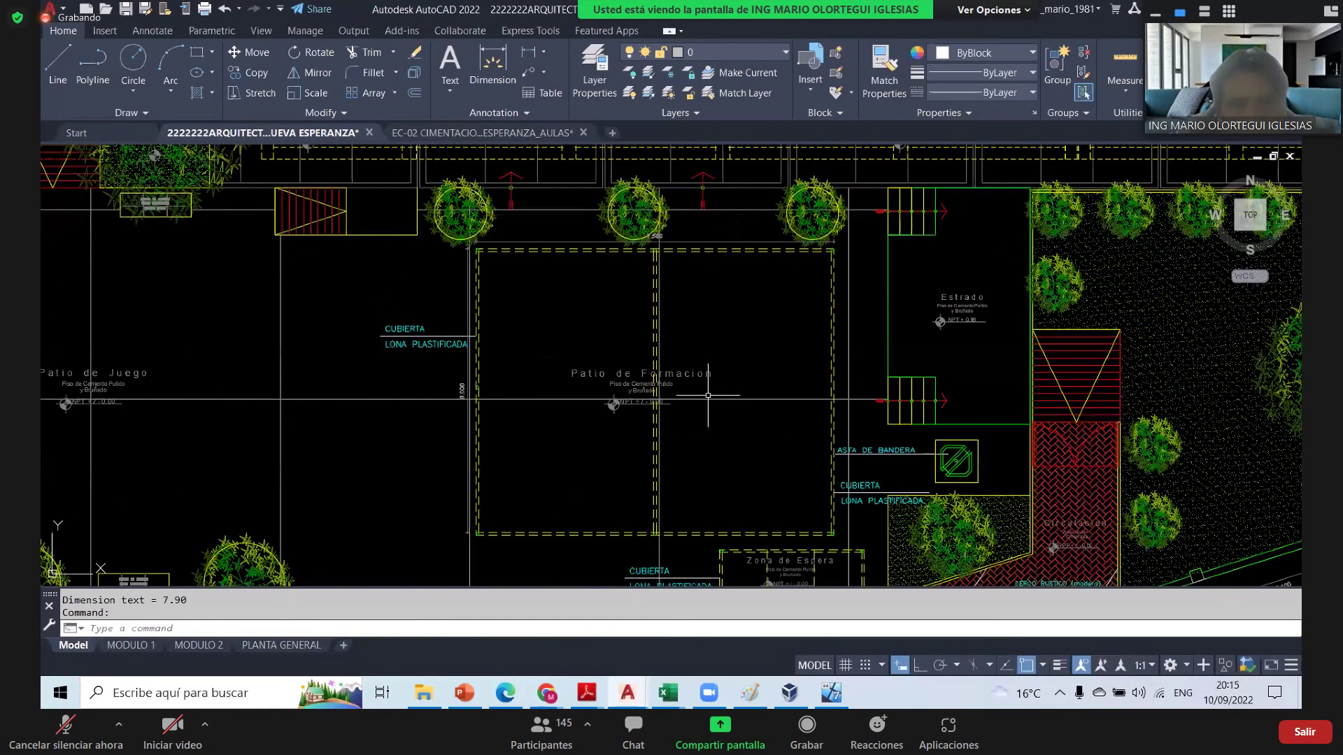
scroll(602, 468, up, 5)
scroll(602, 467, down, 10)
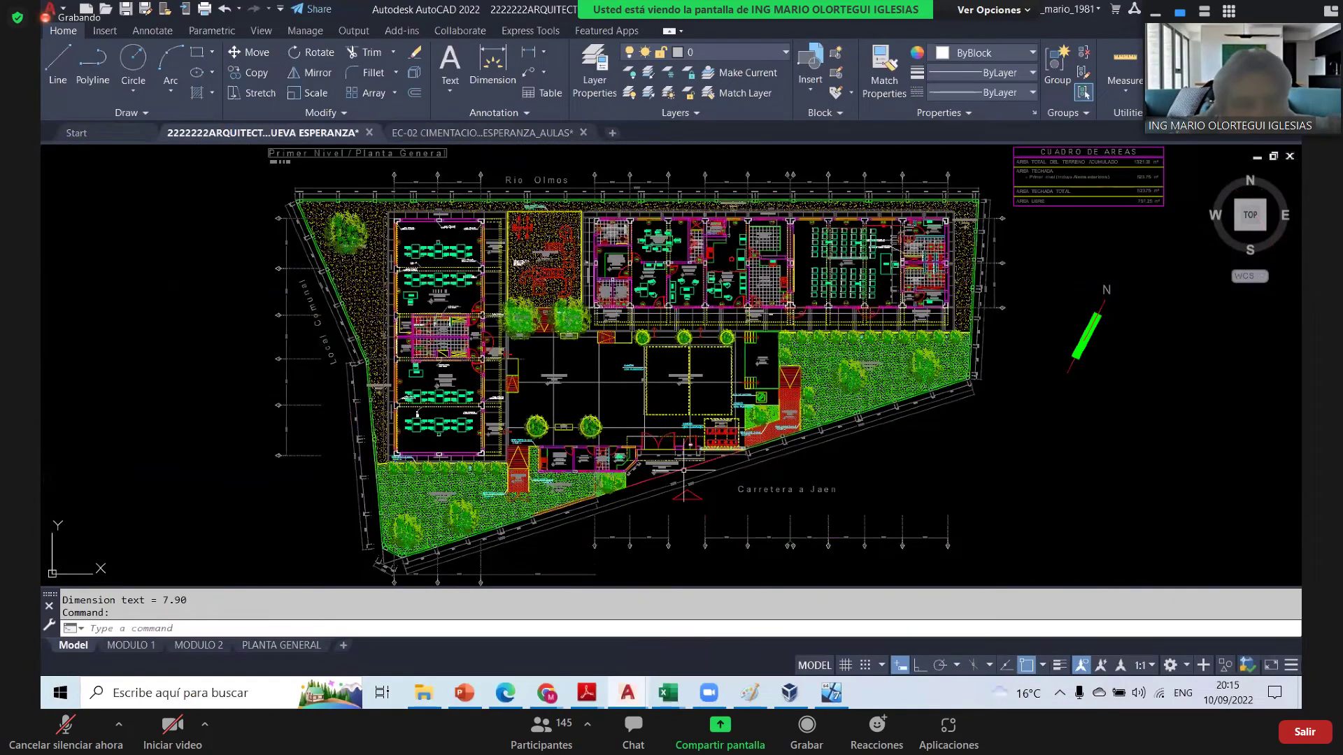
scroll(767, 275, up, 2)
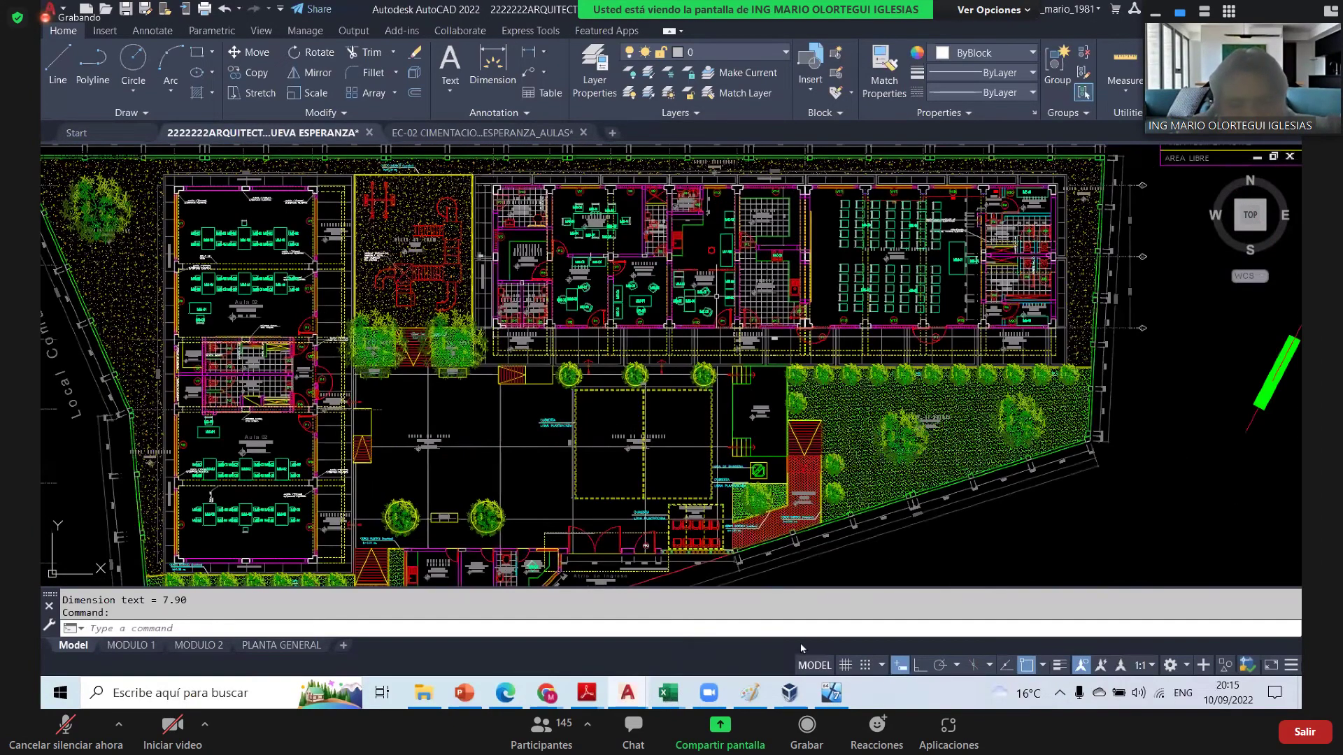
mouse_move(668, 692)
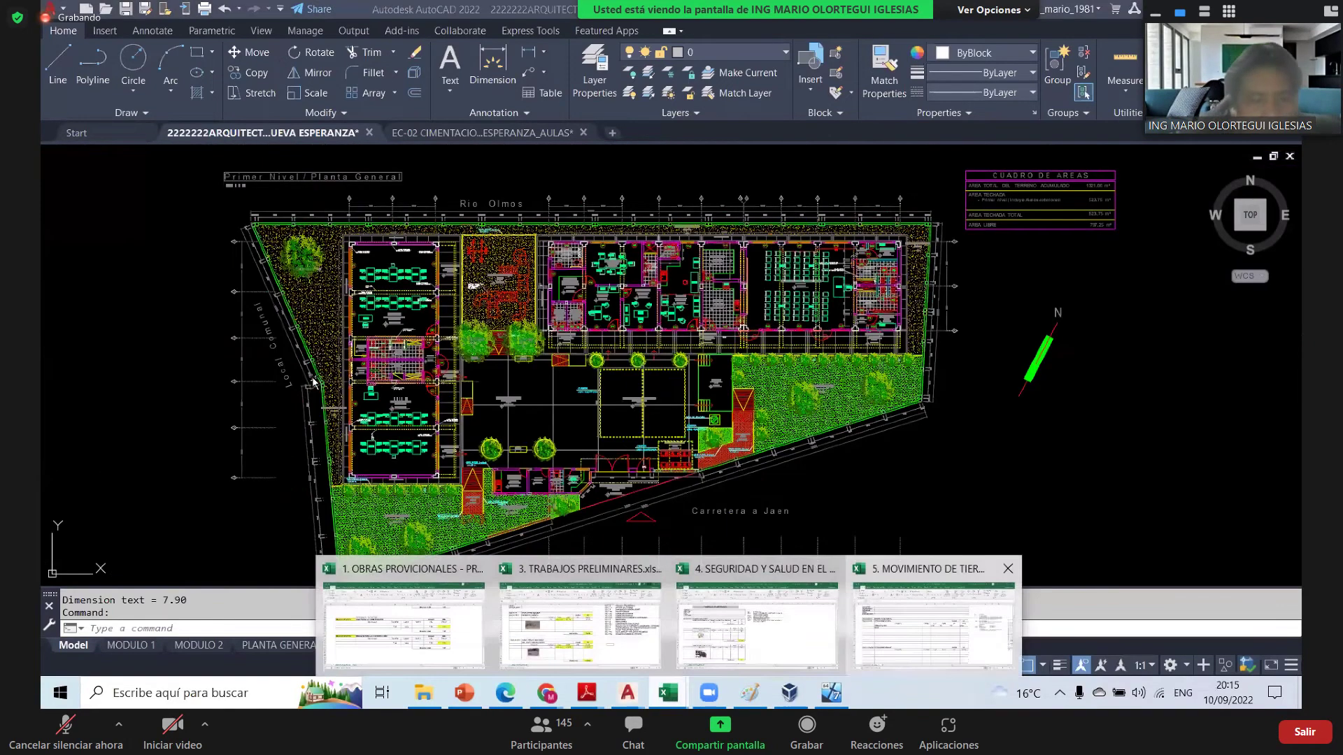
click(935, 622)
text(DEPO)
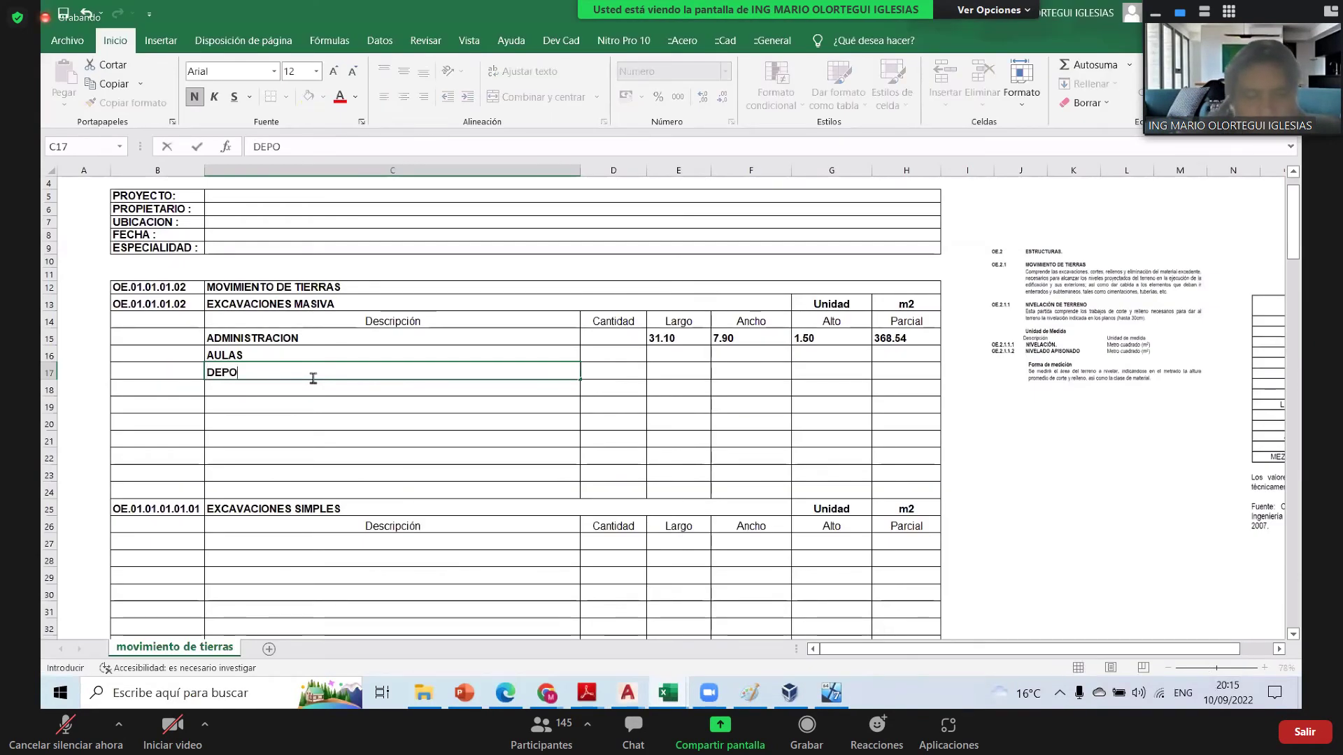
text(SITOS)
key(Return)
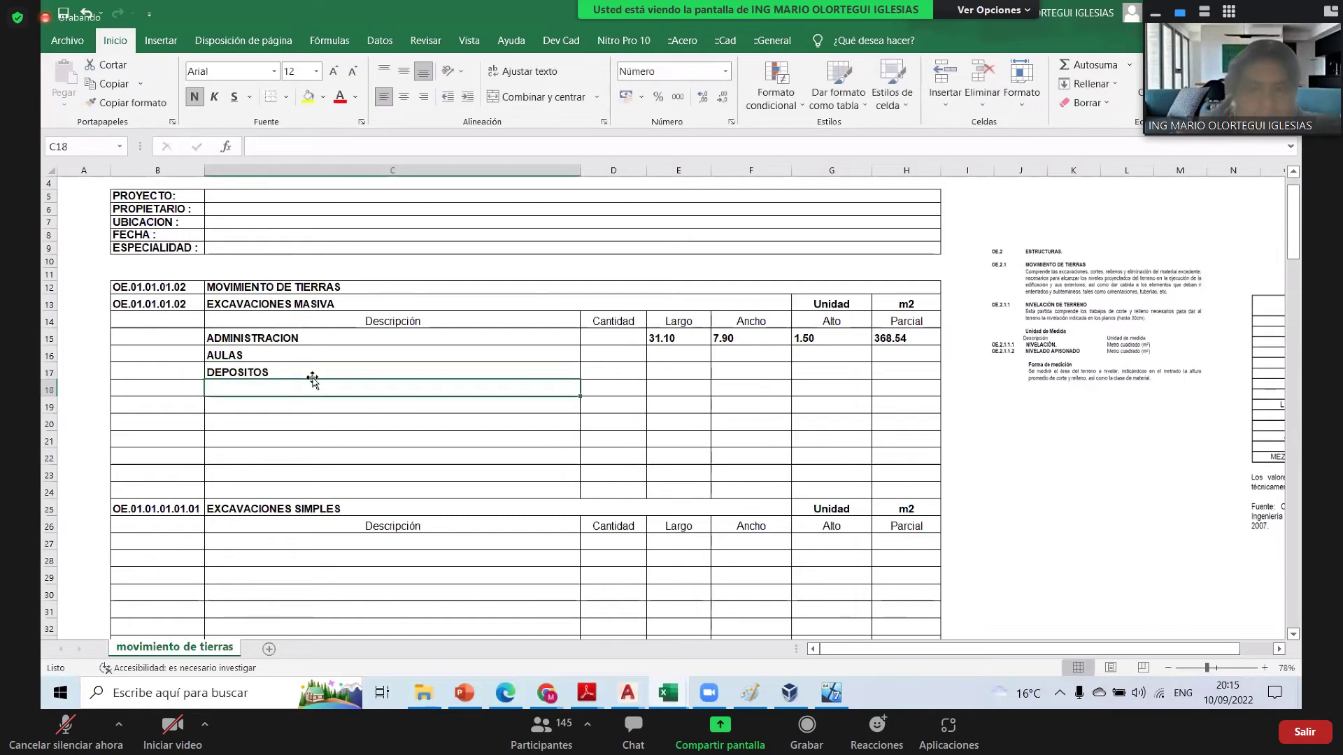
- Insert three blank rows at row 24, above the first EXCAVACIONES SIMPLES table
scroll(89, 470, down, 1)
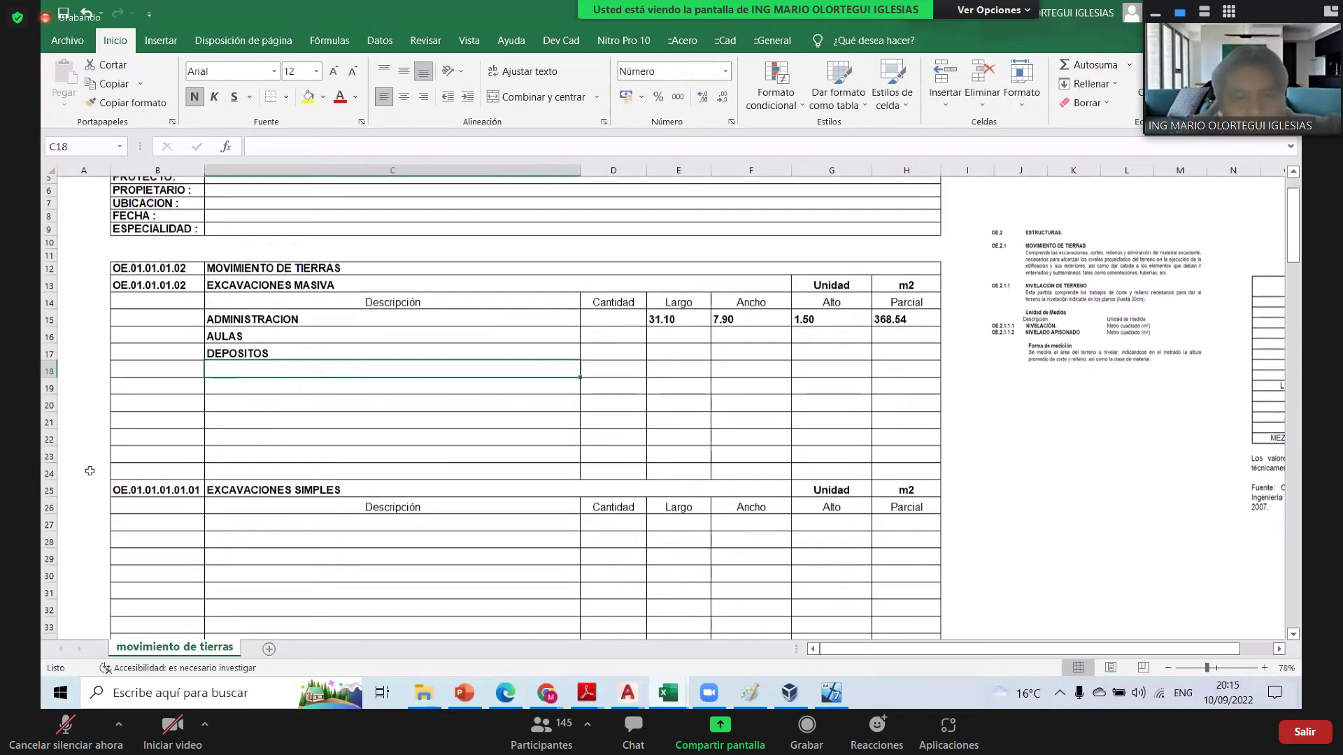
scroll(47, 451, down, 1)
drag(47, 451, 49, 487)
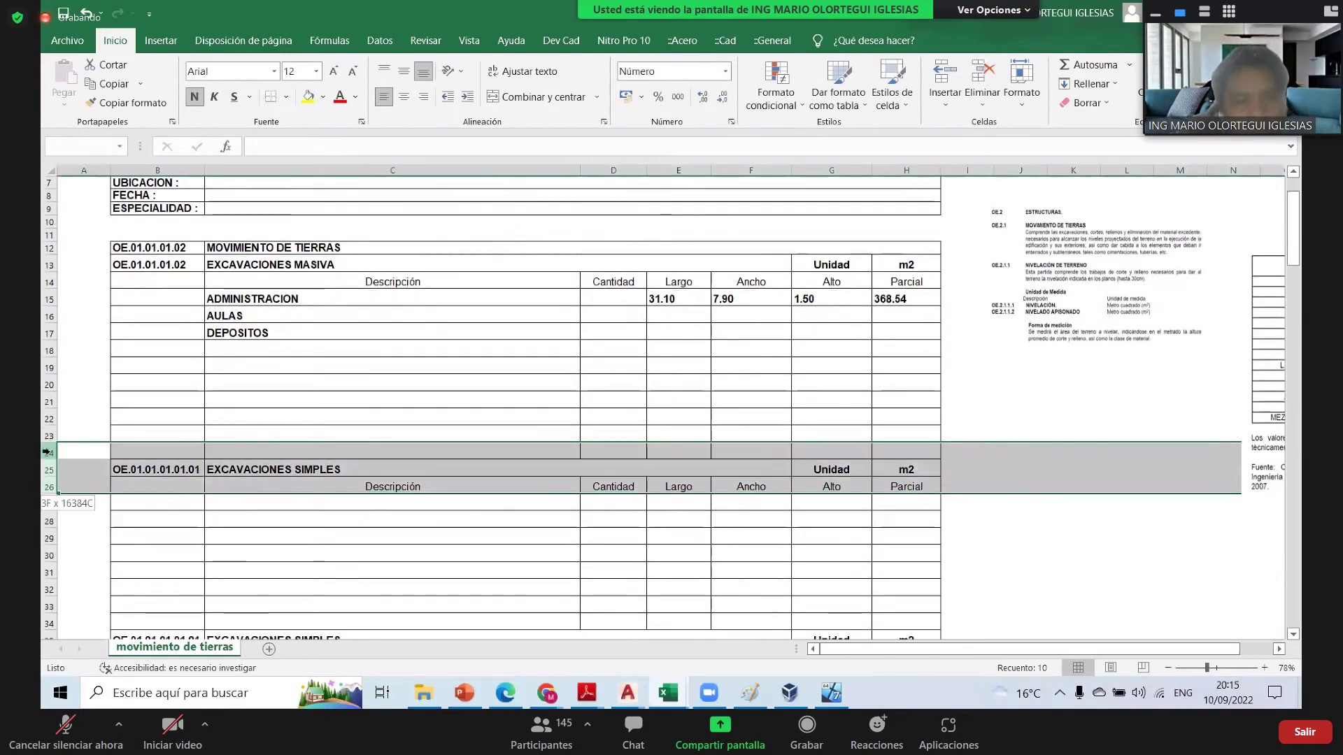
right_click(49, 459)
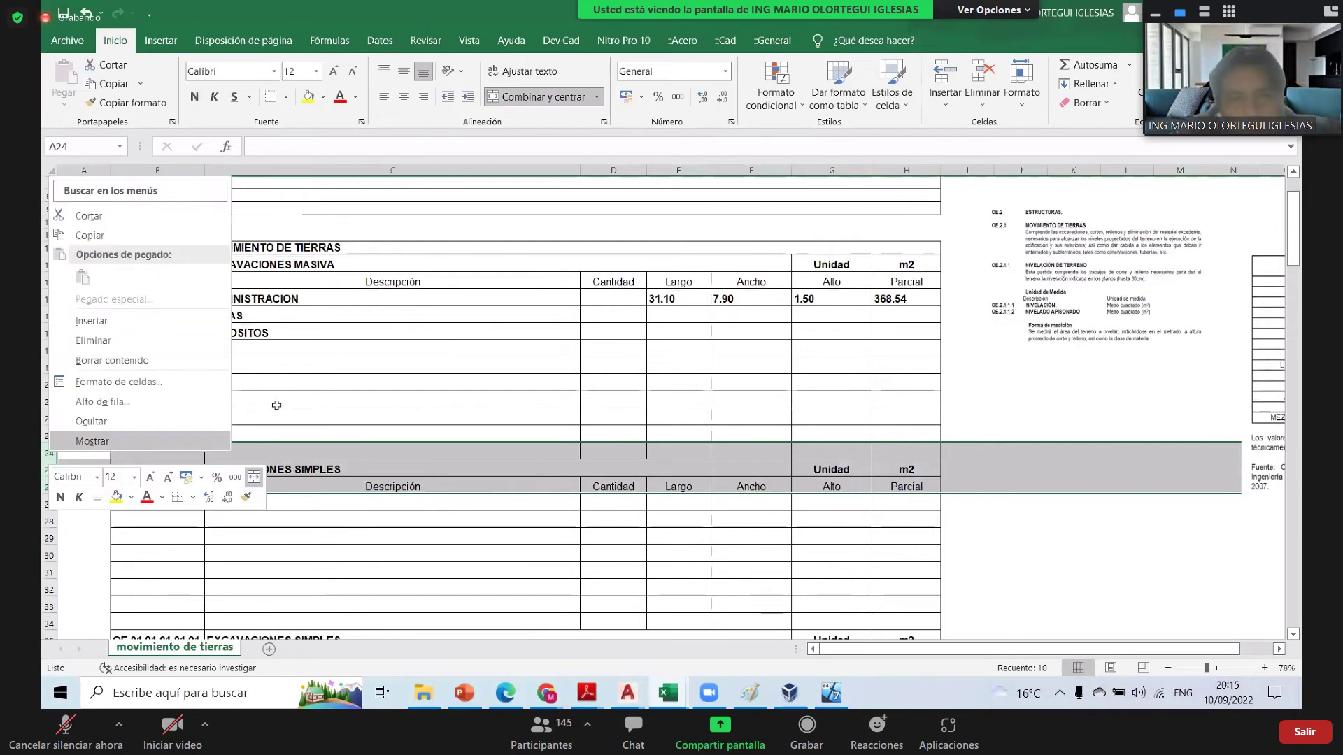
click(92, 320)
- Remove the cell borders from B23:H27 to separate the massive excavation table from the EXCAVACIONES SIMPLES table
drag(157, 434, 909, 504)
click(286, 97)
click(310, 220)
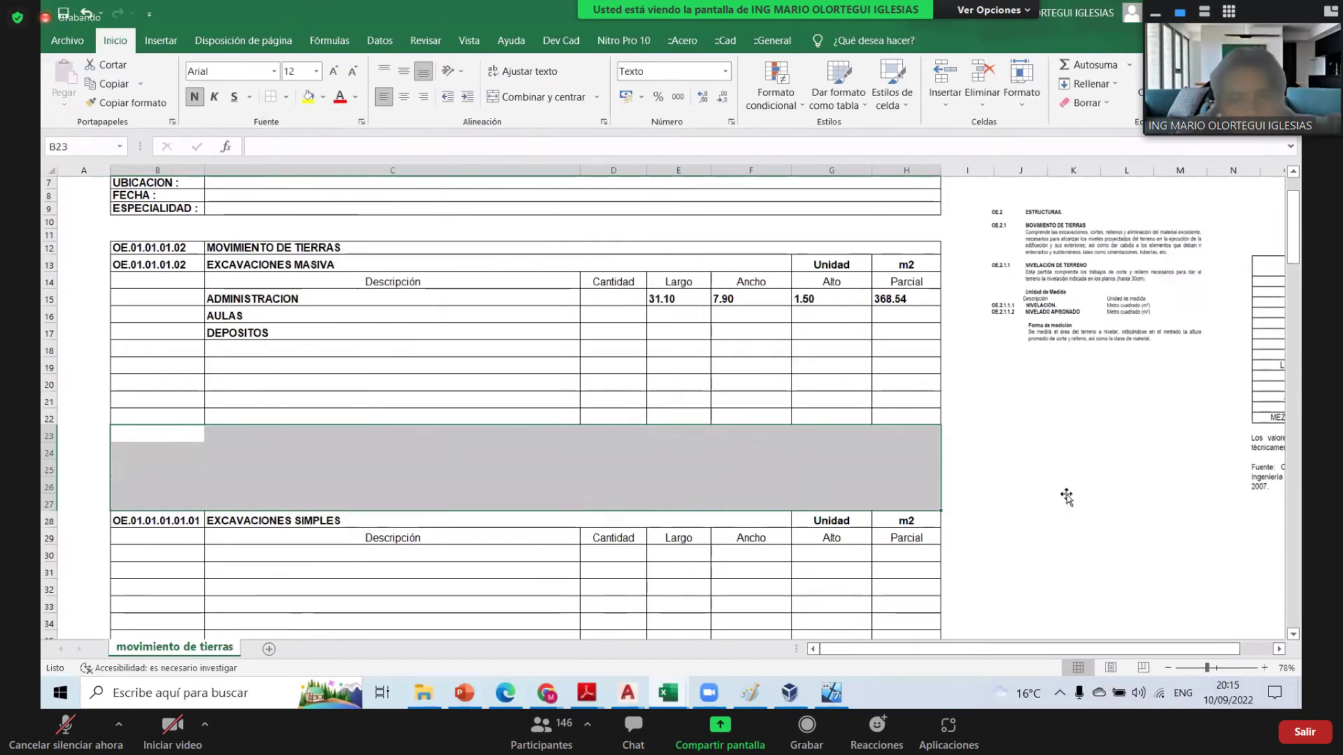
click(1074, 487)
scroll(817, 406, down, 6)
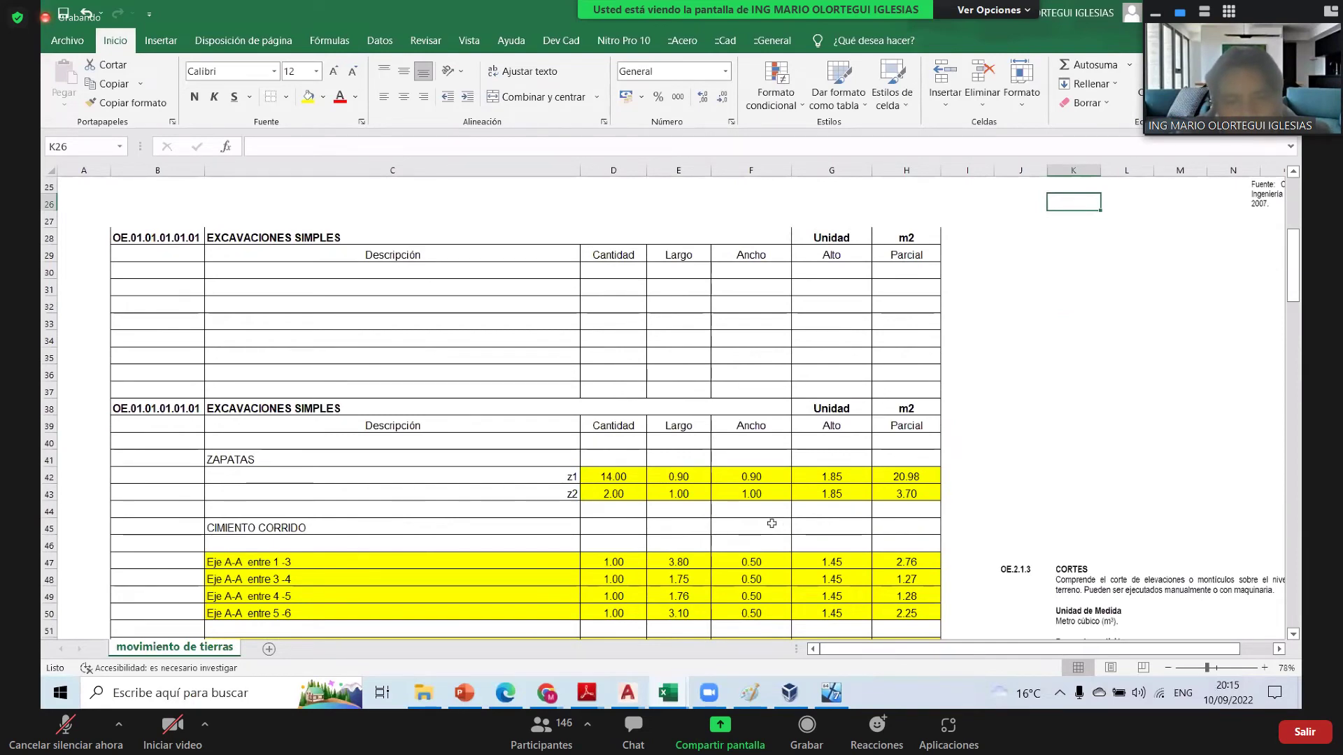
- Copy the Metrado total row from F78:H78 into row 22, beneath the massive excavation table
scroll(881, 476, down, 11)
drag(770, 528, 905, 527)
key(ctrl+c)
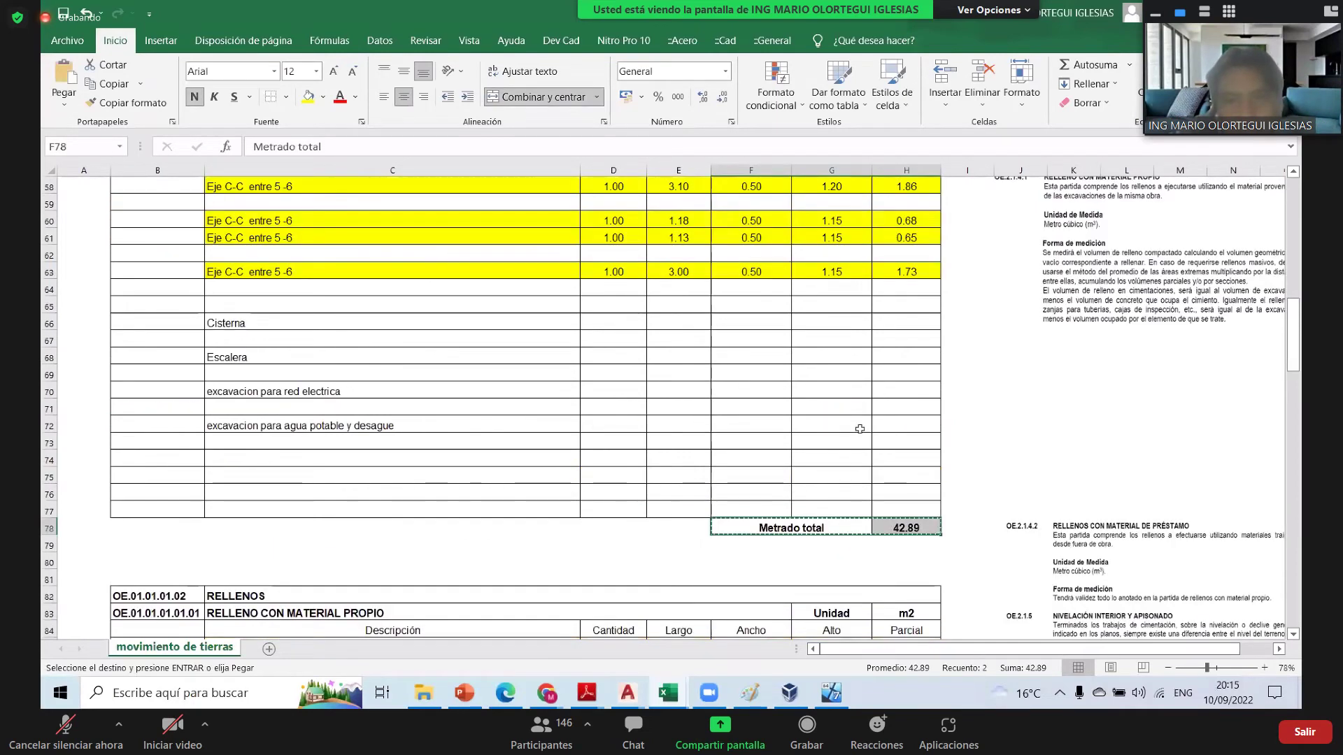
scroll(859, 429, up, 13)
scroll(796, 450, up, 5)
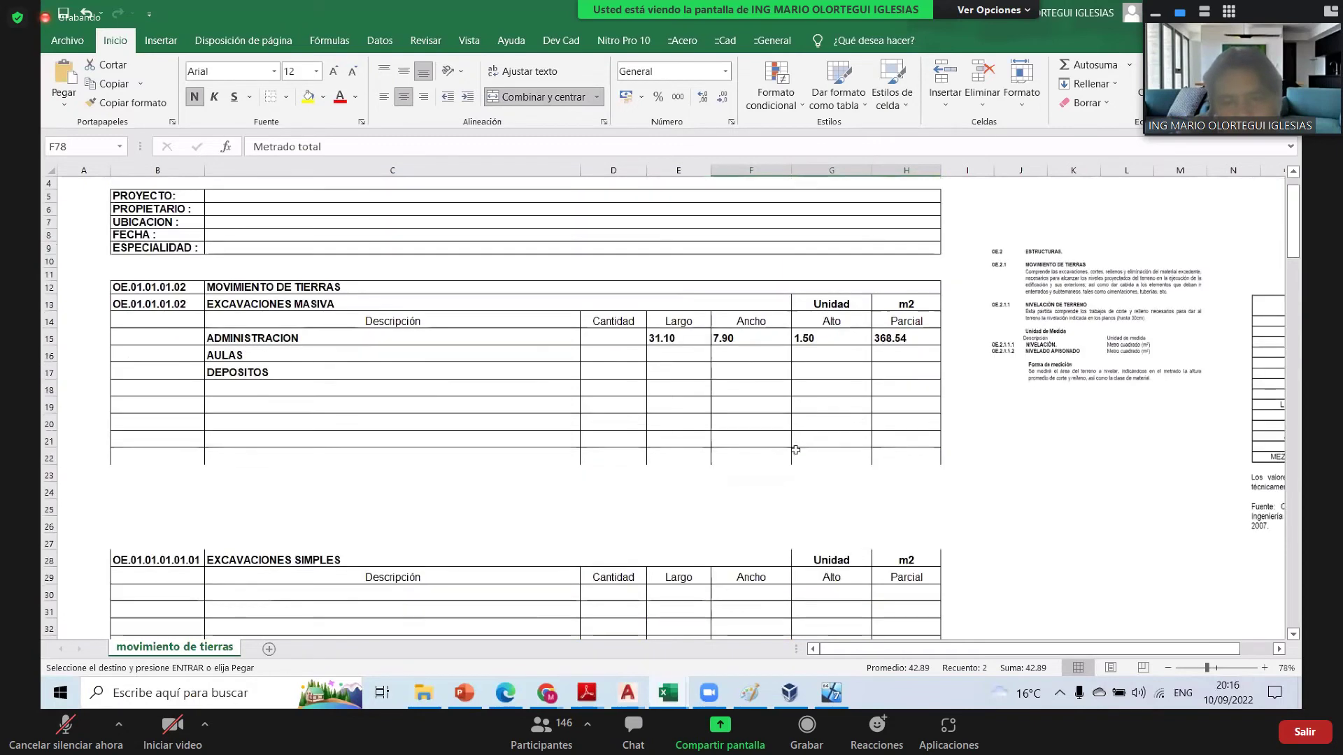
scroll(777, 429, down, 1)
click(773, 418)
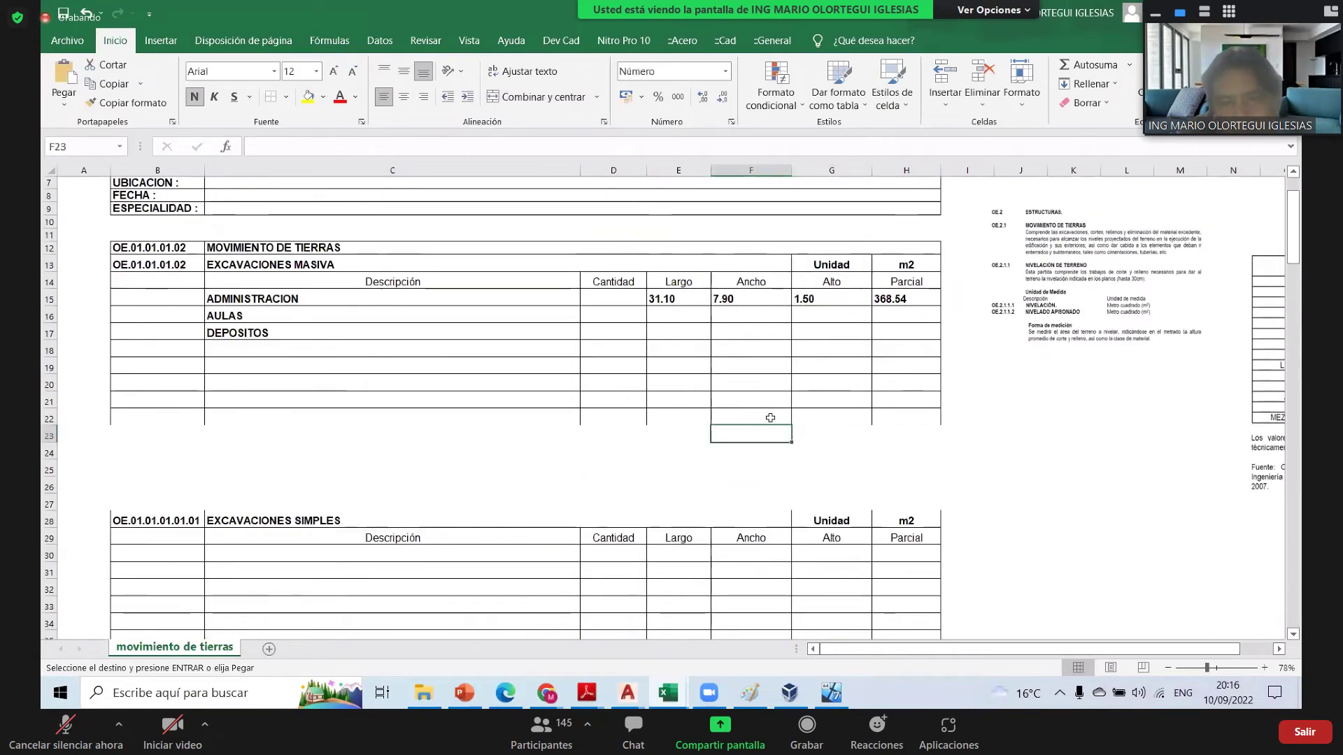
key(ctrl+v)
- Replace the pasted formula in H22 with a sum of the Parcial column of the massive excavation table
click(904, 418)
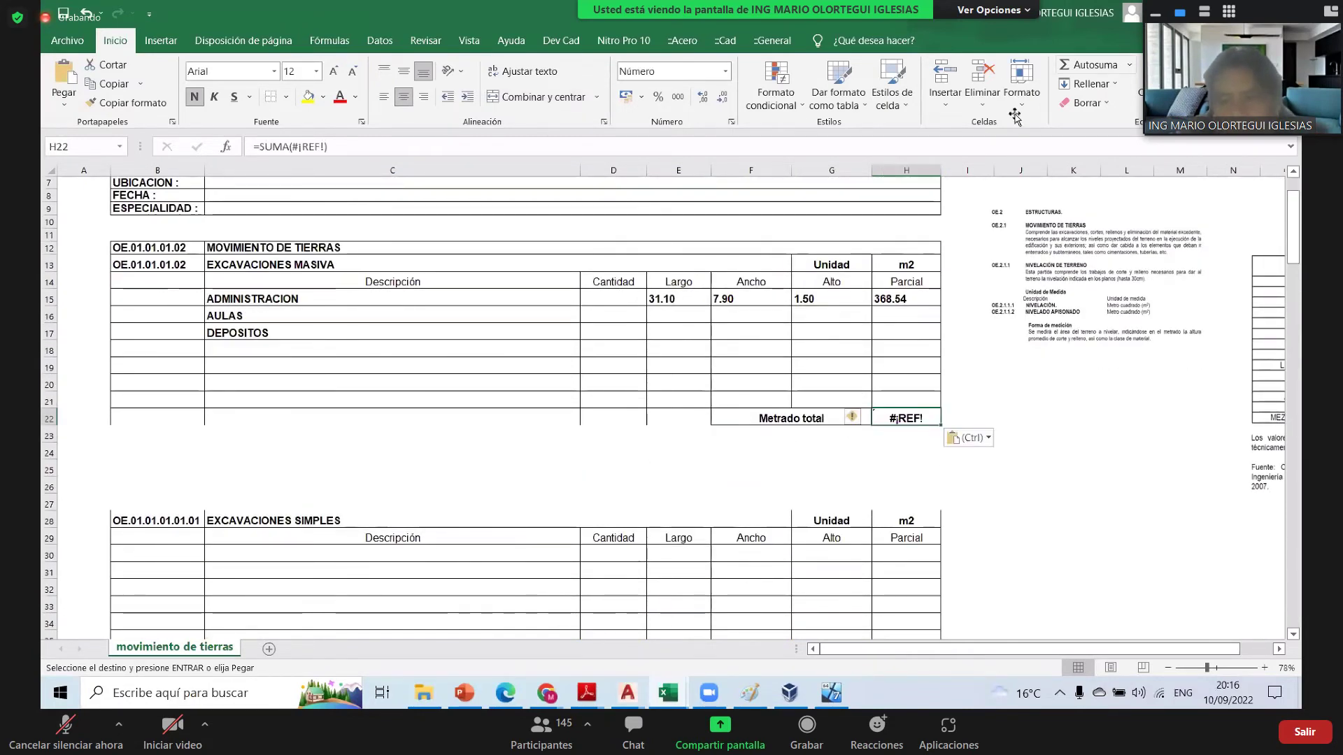
key(alt+equal)
key(Return)
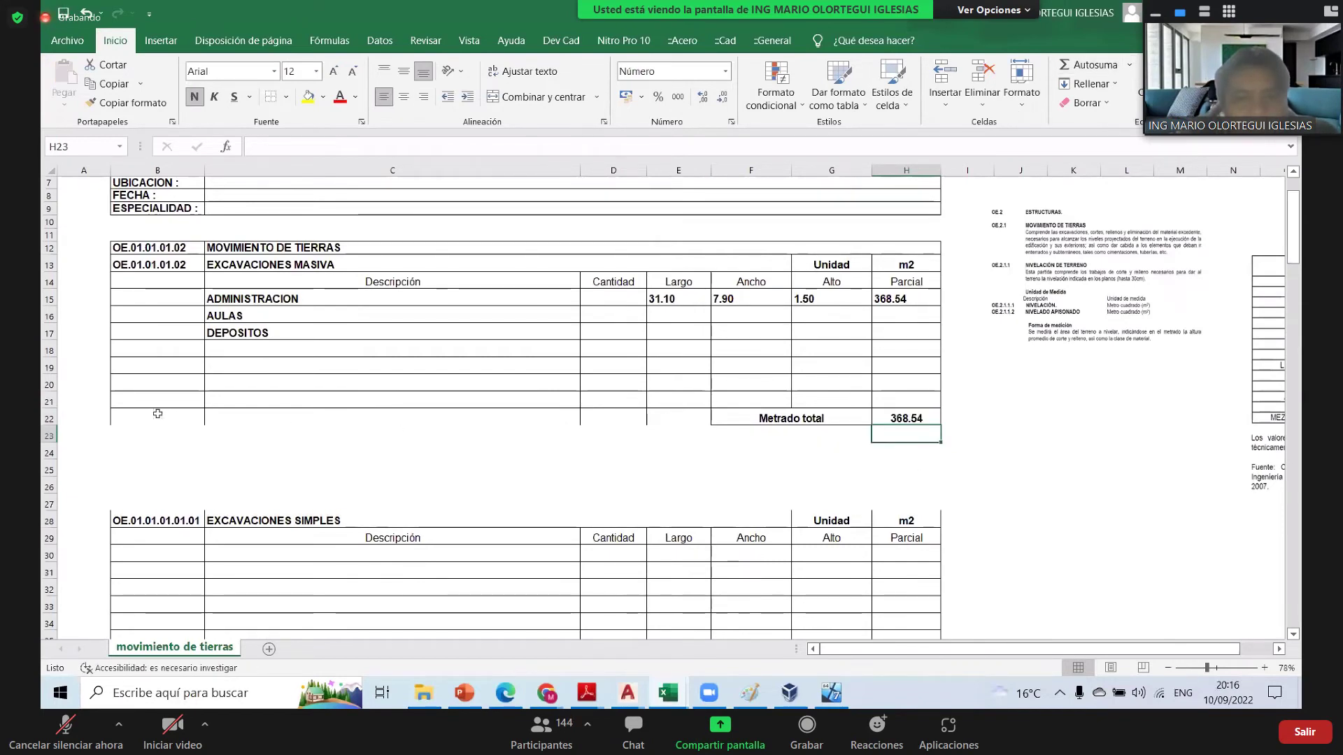
- Remove the borders from B22:E22 beside Metrado total, keeping the closing line under row 21
drag(679, 418, 157, 418)
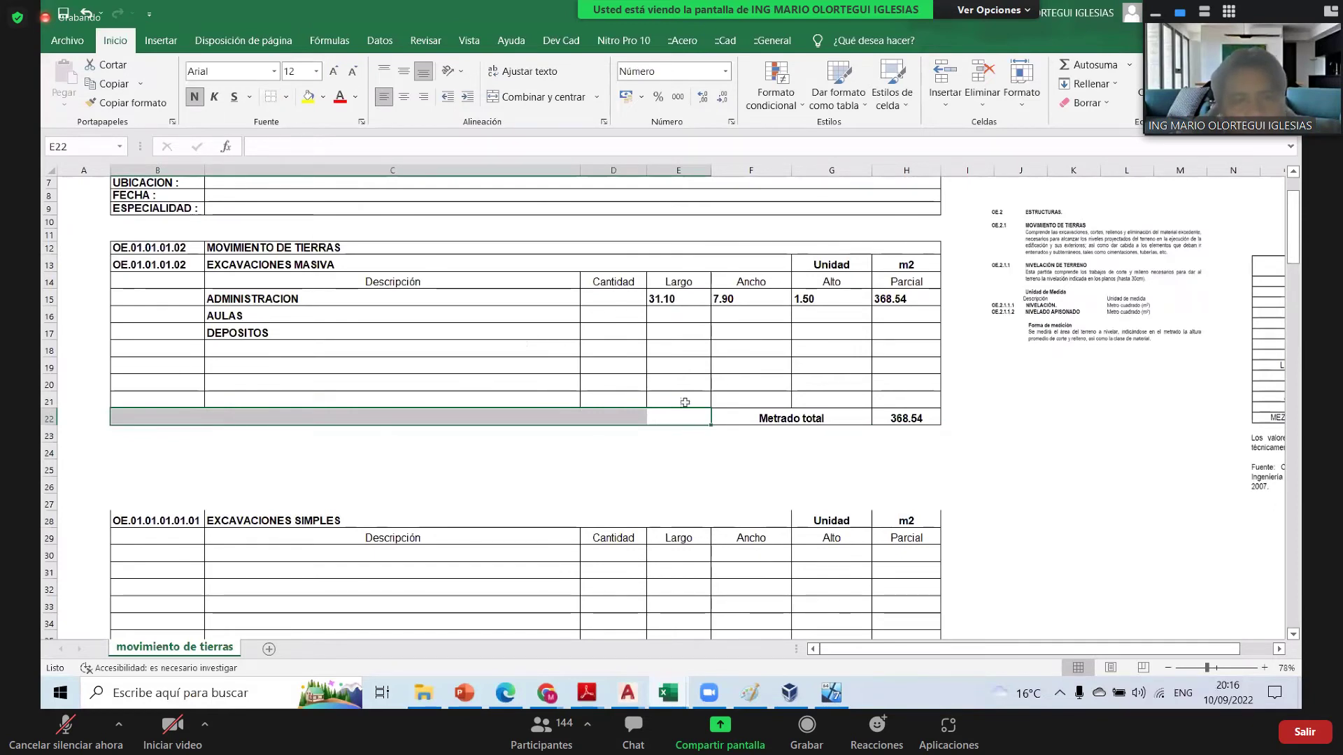
key(ctrl+z)
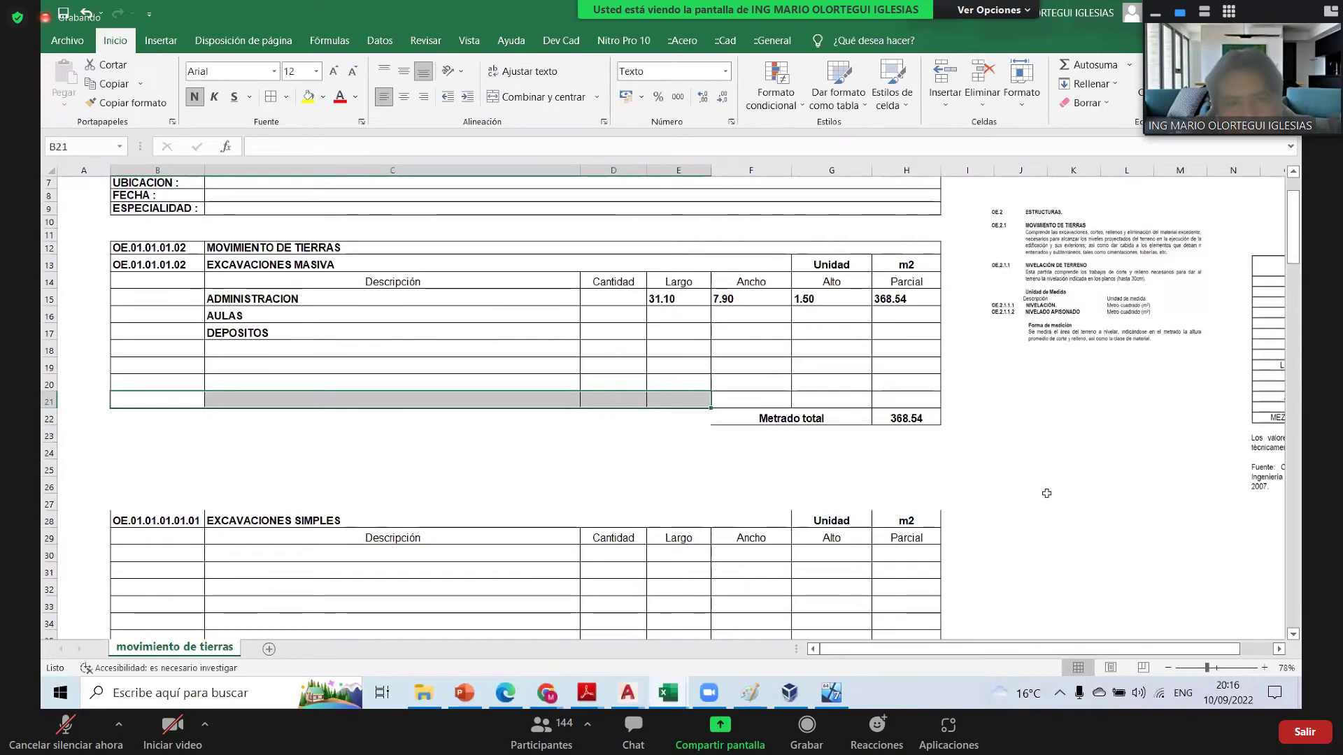
click(1073, 485)
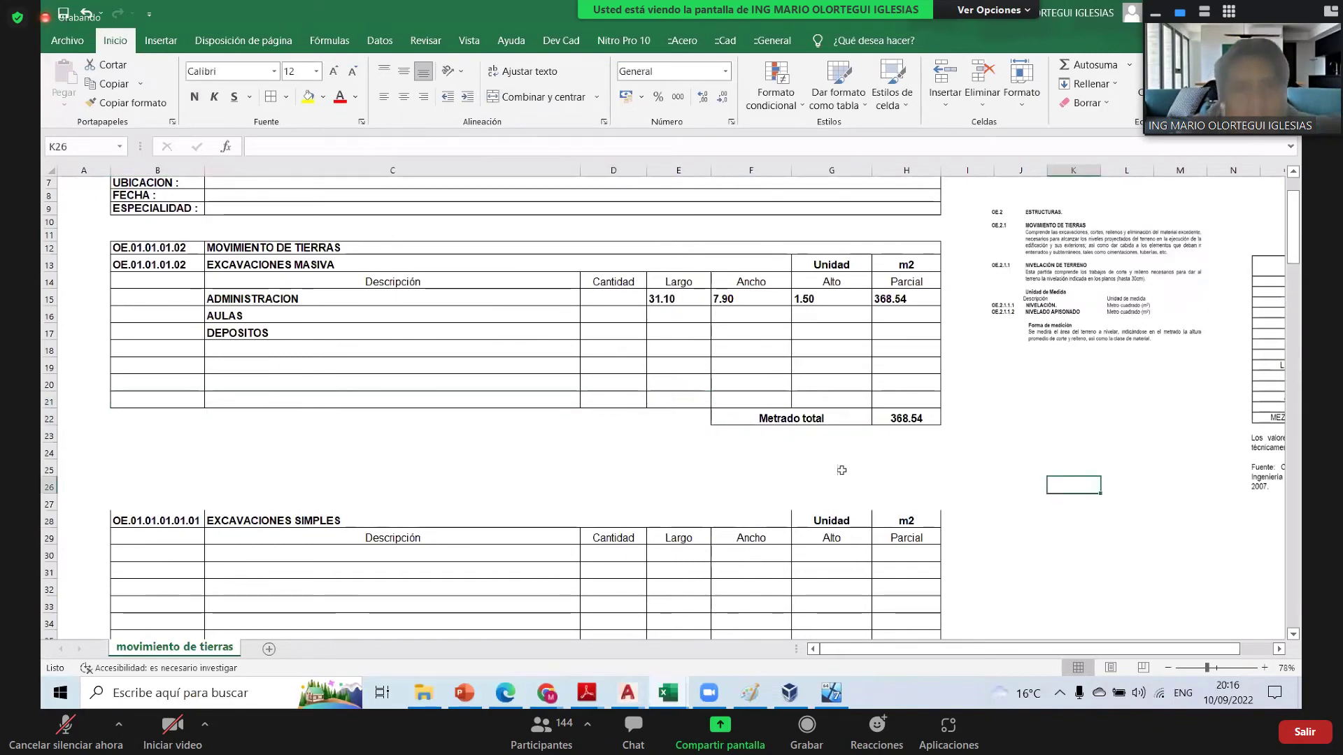
click(1021, 505)
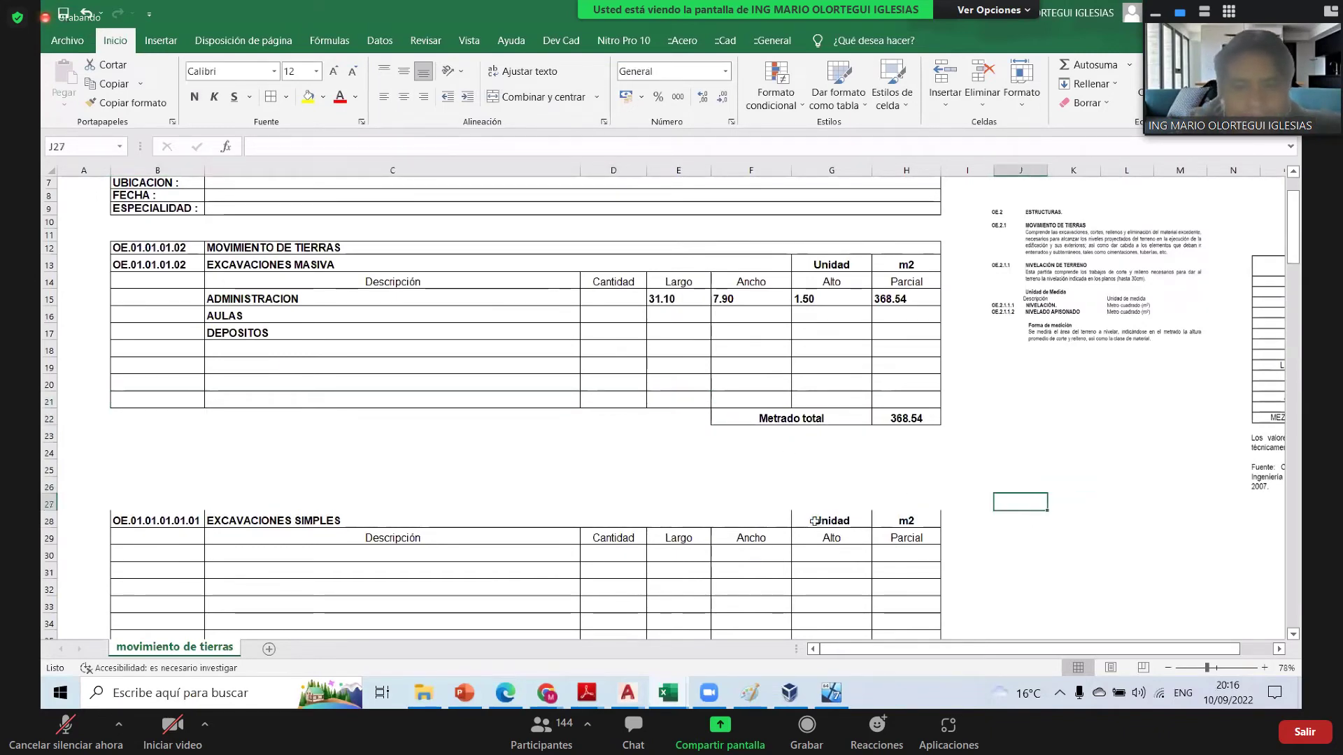
- Switch to the PowerPoint presentation and compare the Excavación Simples definition on slide 111 with Excavación Masiva on slide 110
scroll(617, 573, down, 4)
scroll(586, 560, down, 2)
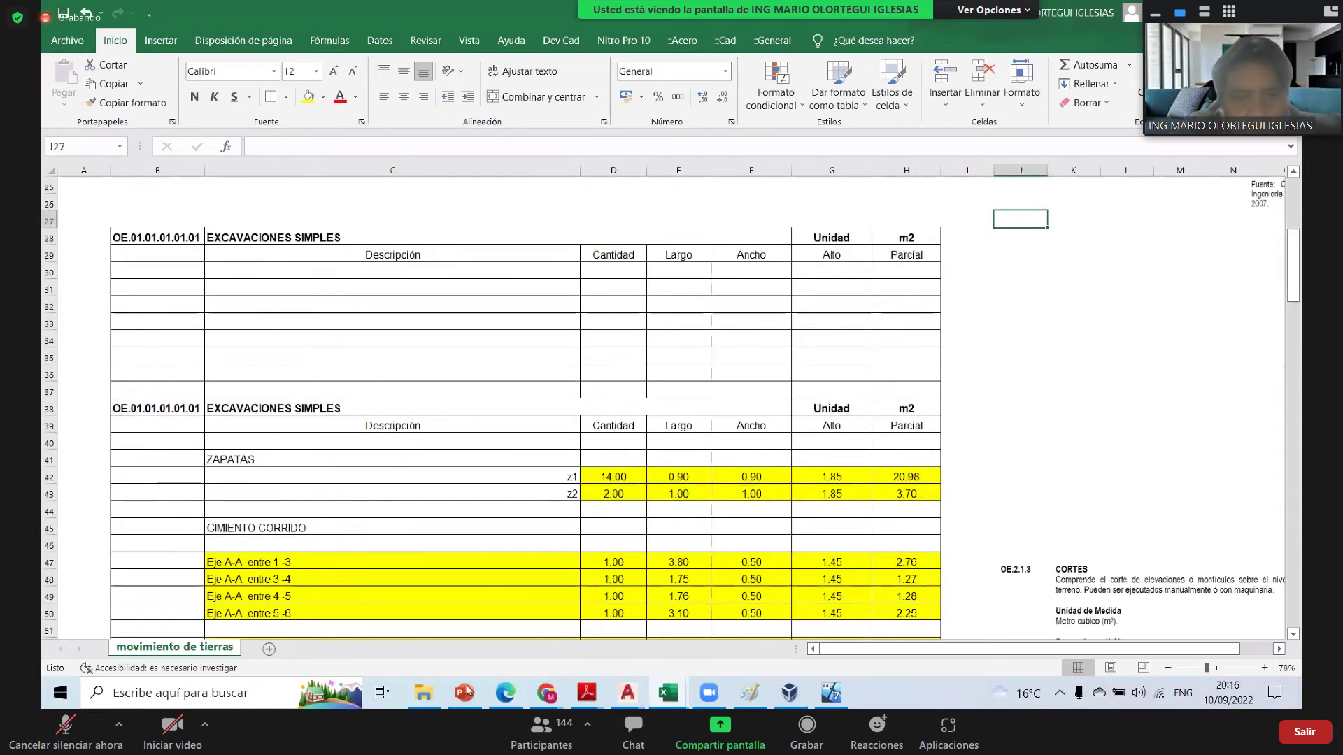
key(alt+Tab)
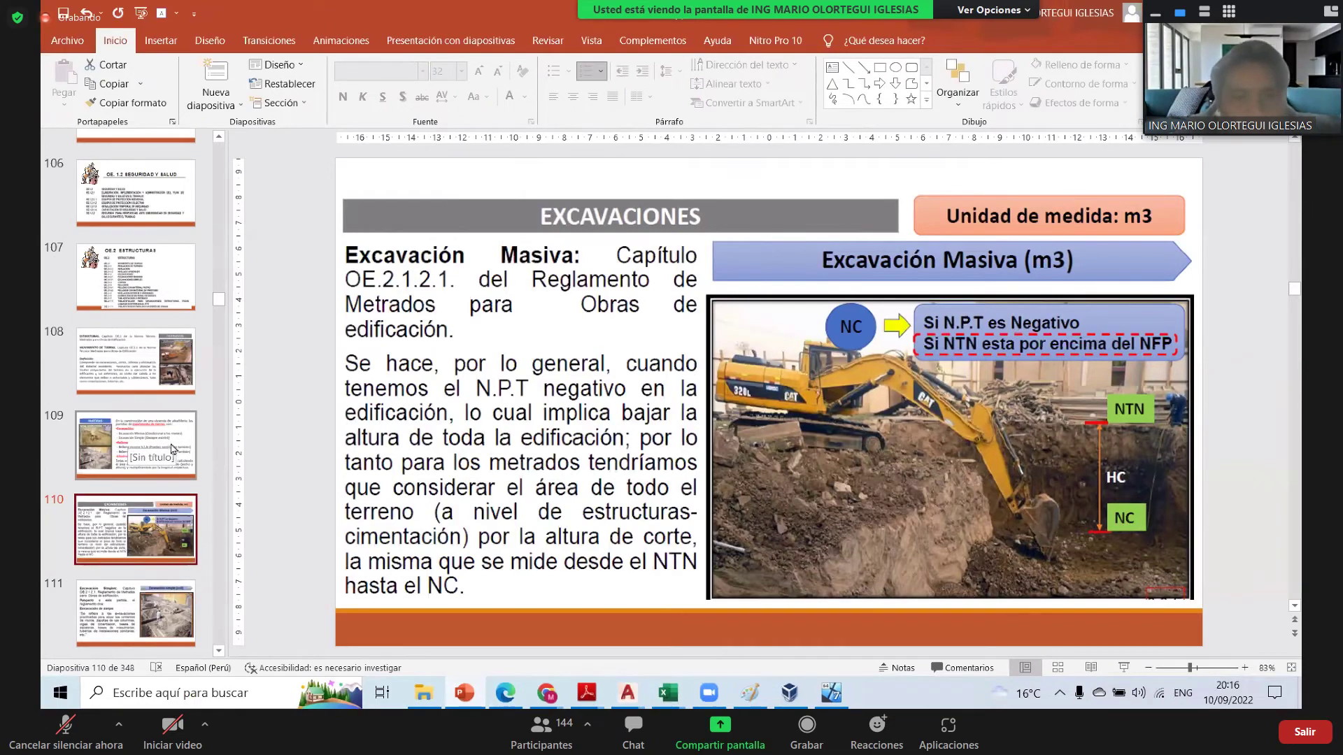
scroll(170, 458, down, 1)
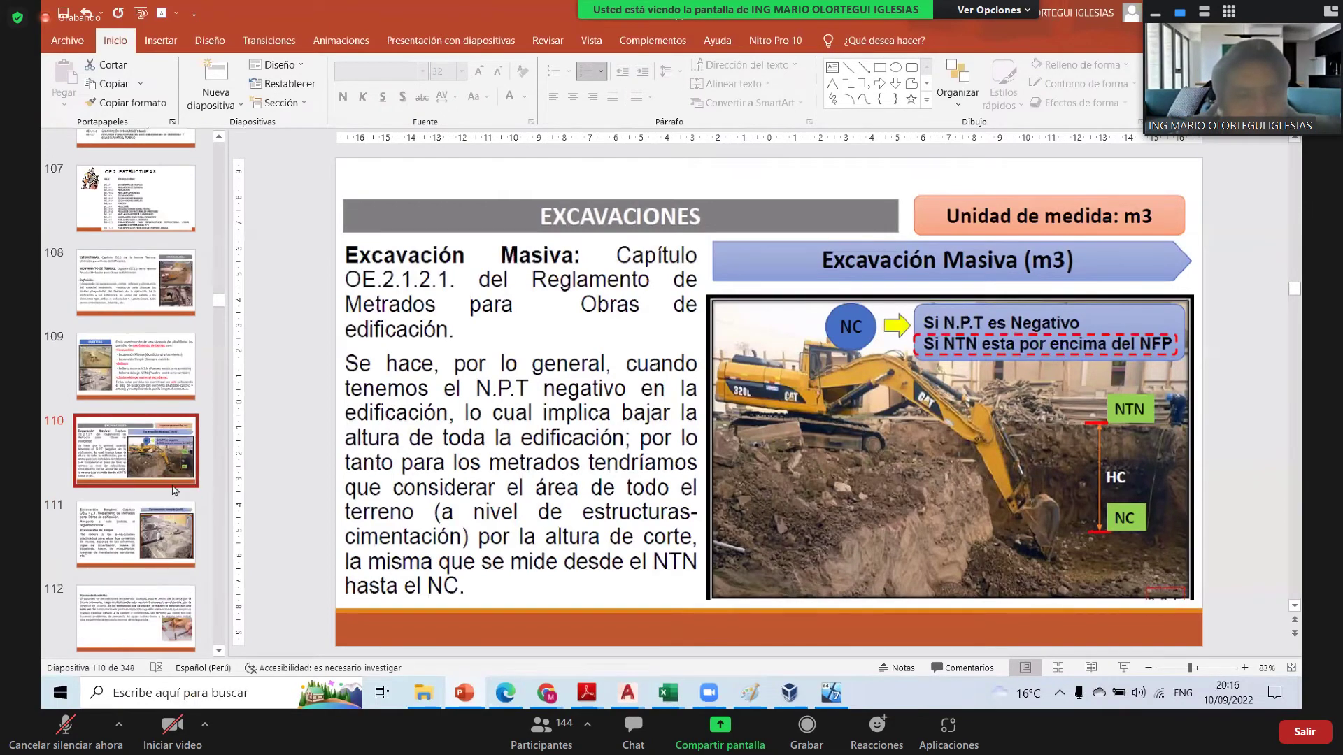
scroll(175, 490, down, 1)
click(175, 489)
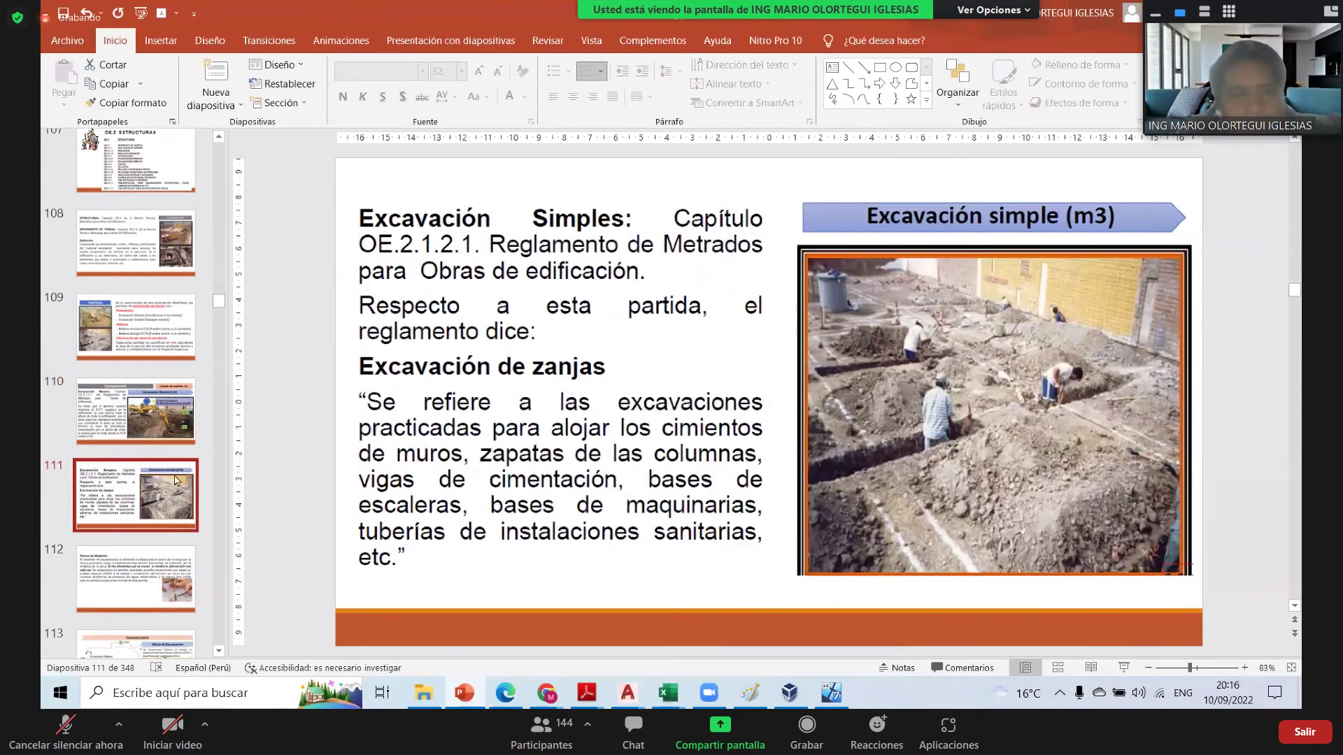
scroll(158, 426, down, 1)
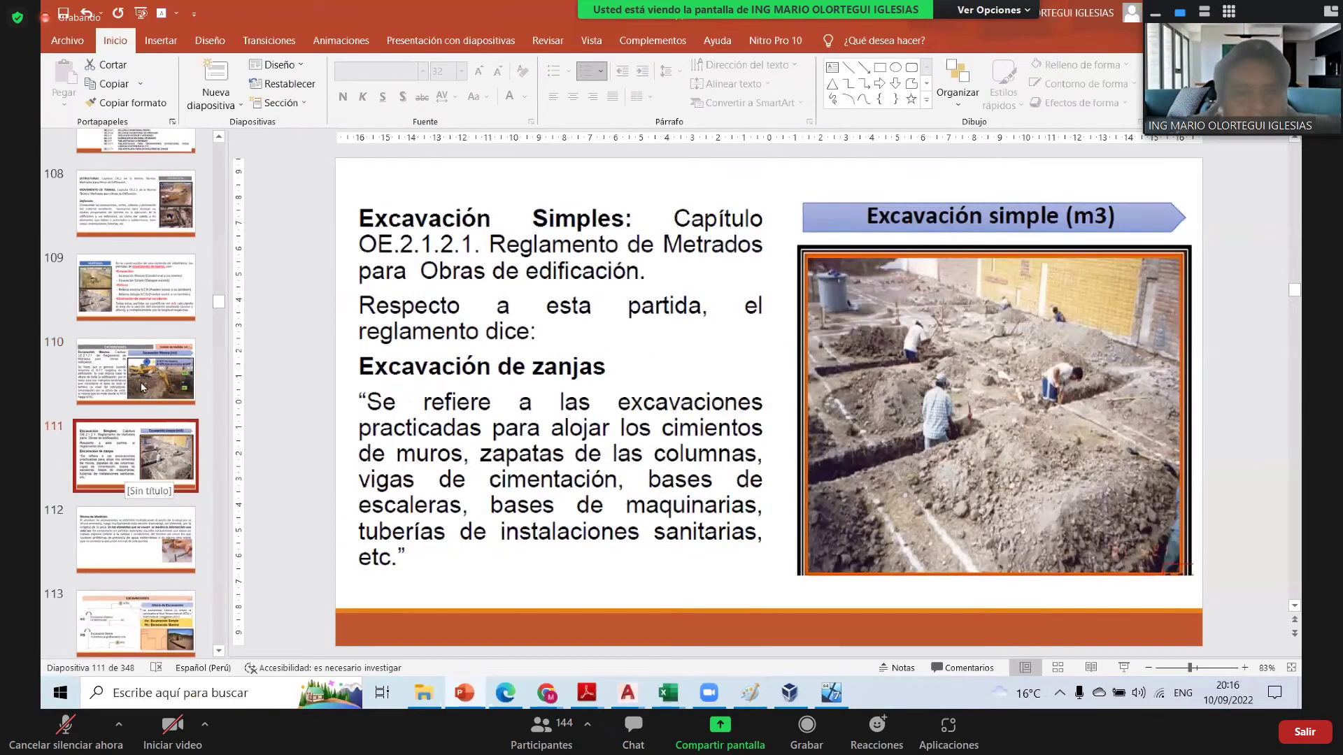
key(Up)
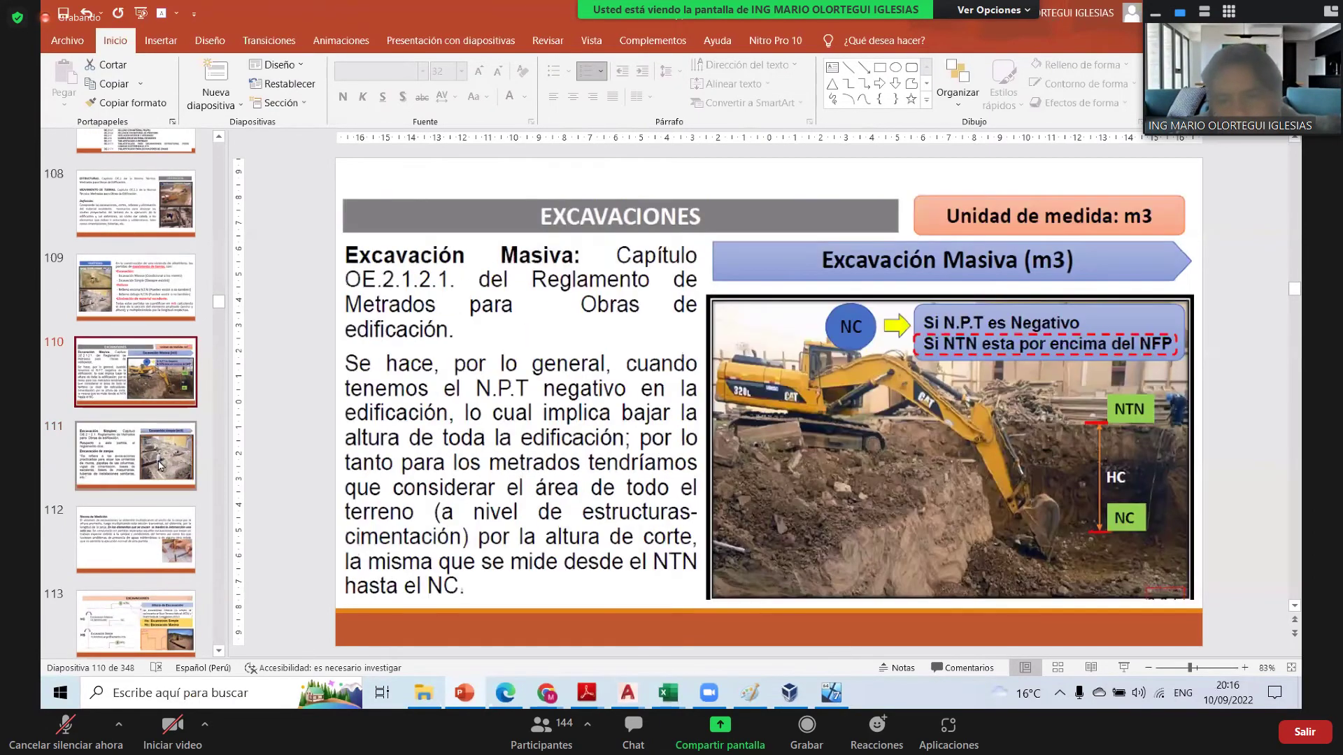
key(Down)
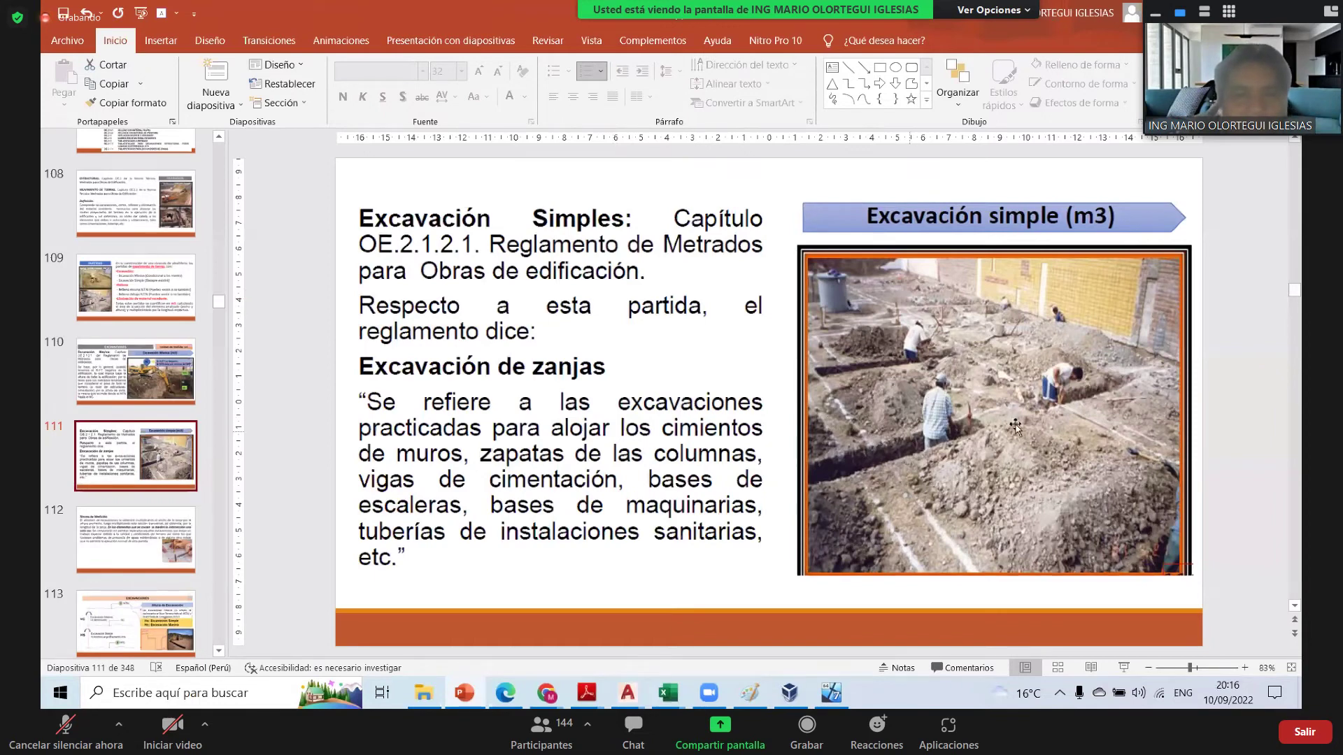
- Switch to the EC-02 classroom foundation plan in AutoCAD and show footings Z-1 and Z-2 on axis A
mouse_move(629, 693)
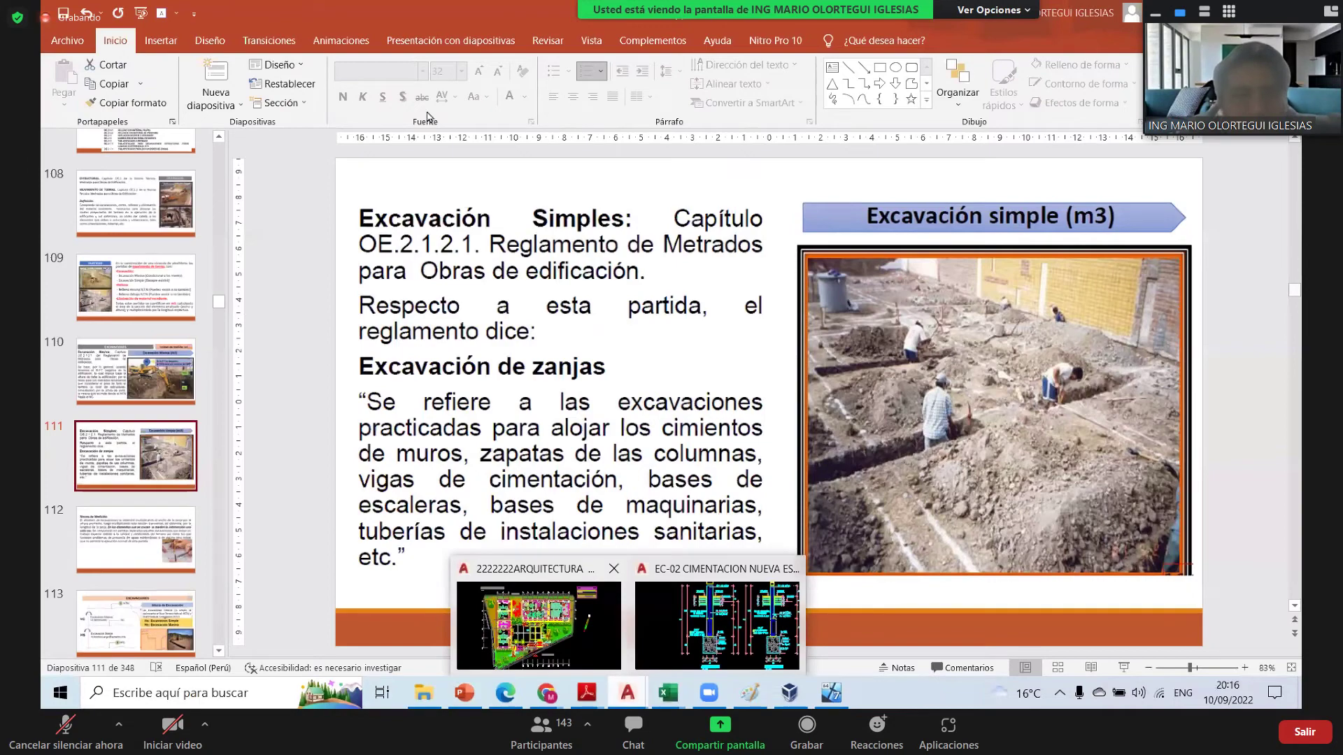
click(539, 619)
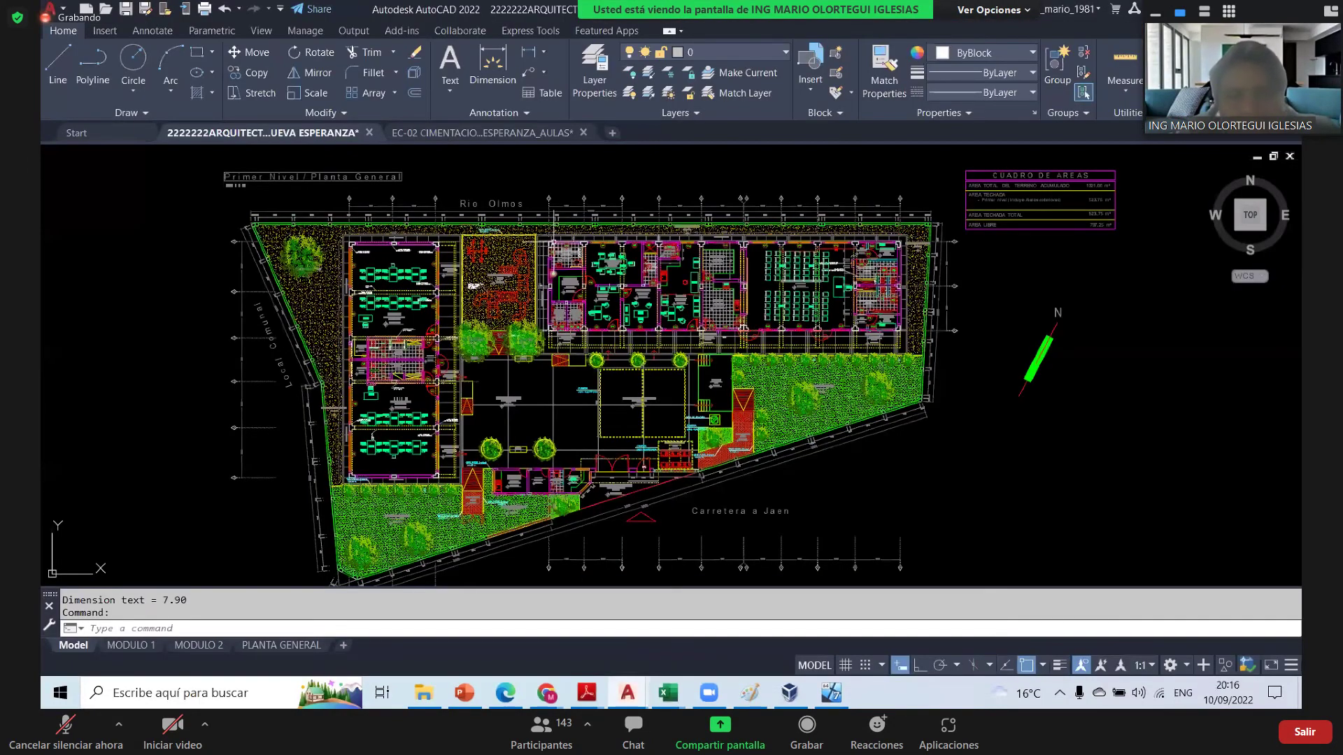
click(483, 132)
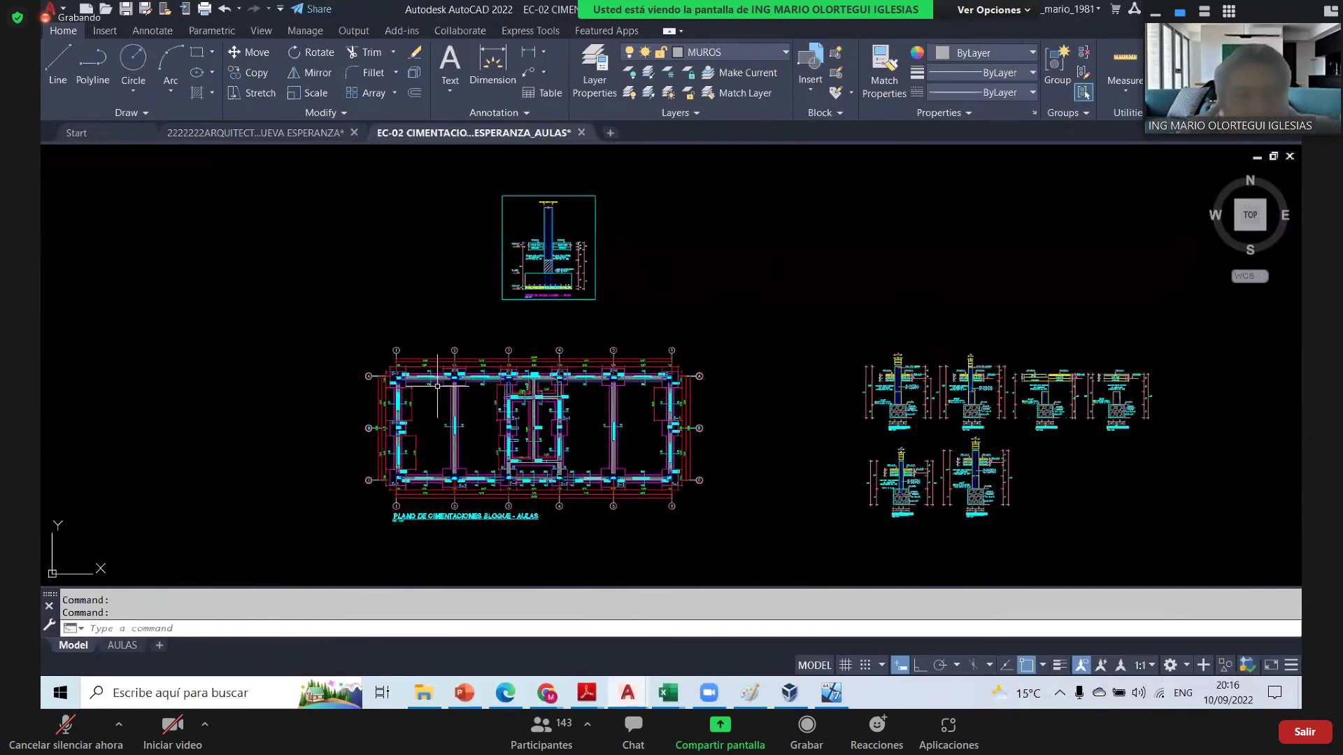
scroll(437, 385, up, 10)
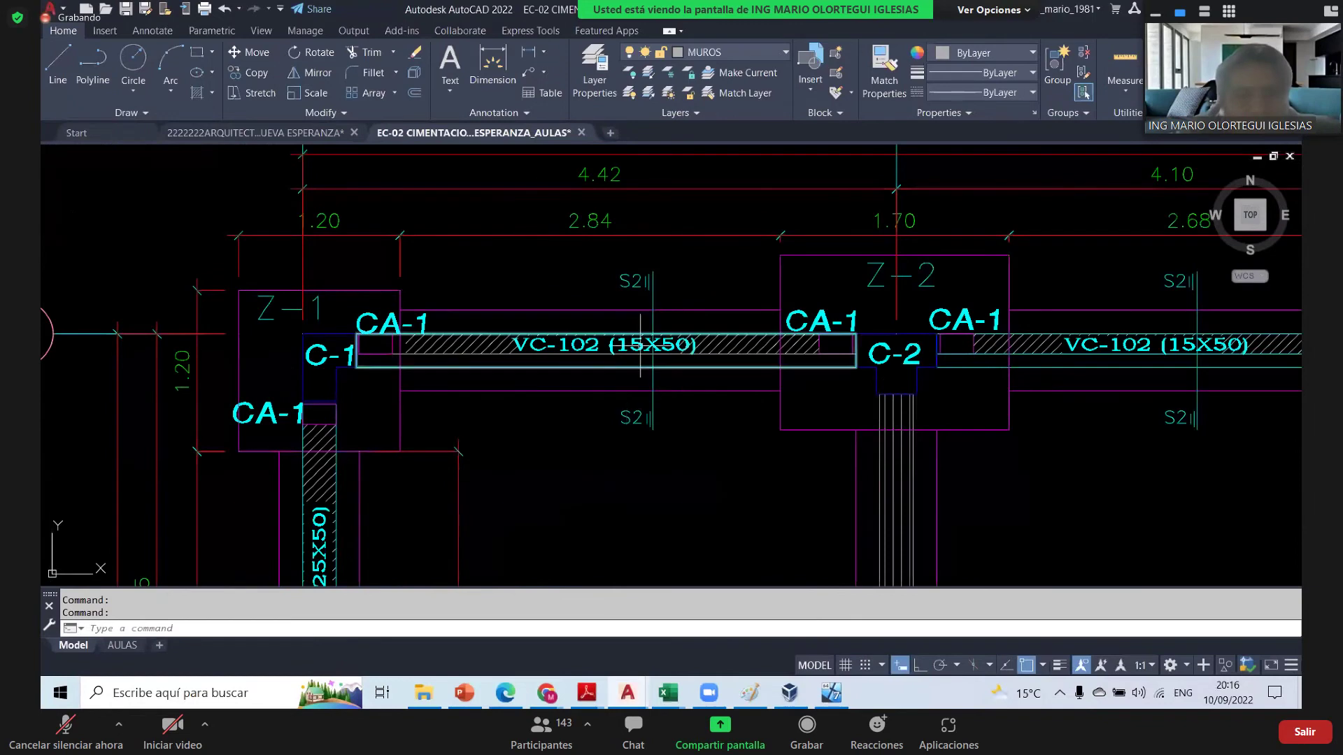
- Turn on lineweight display and set the two strip footing lines between Z-1 and Z-2 on axis A to 0.80 mm
click(633, 306)
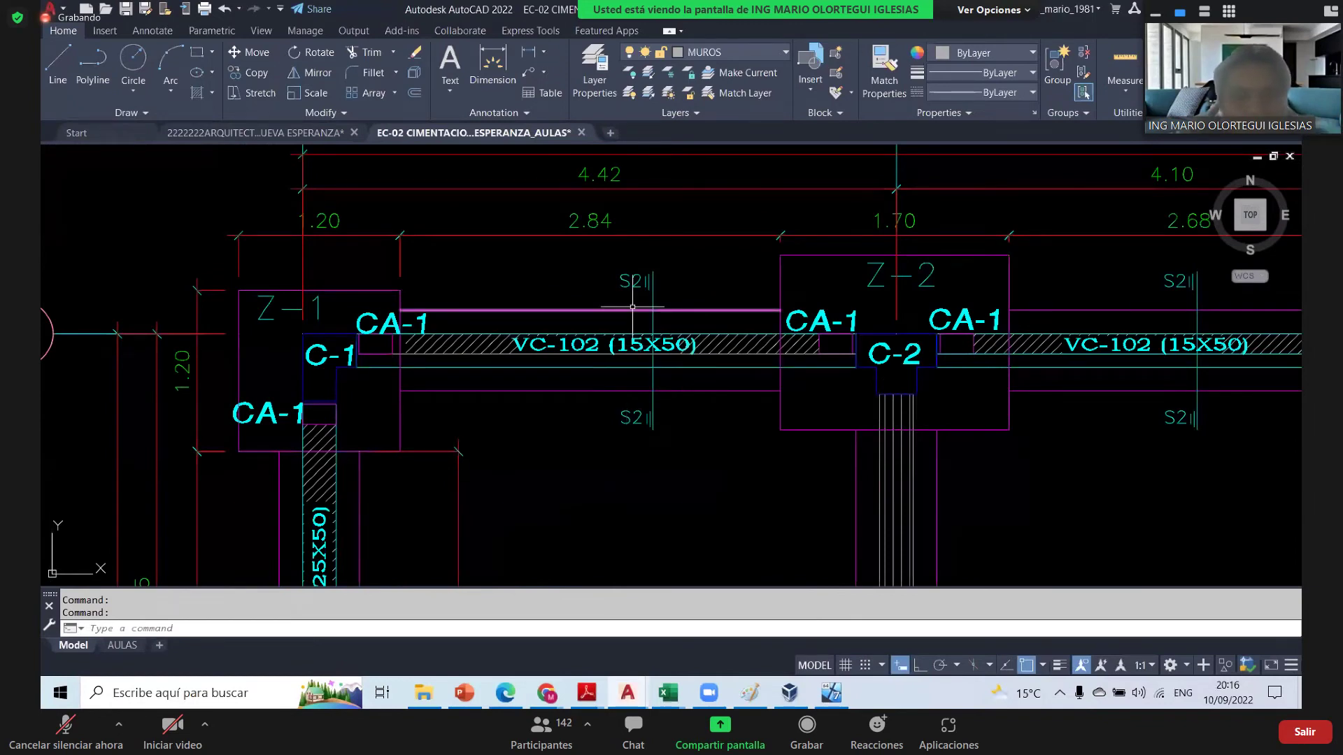
click(787, 376)
click(542, 423)
click(1059, 666)
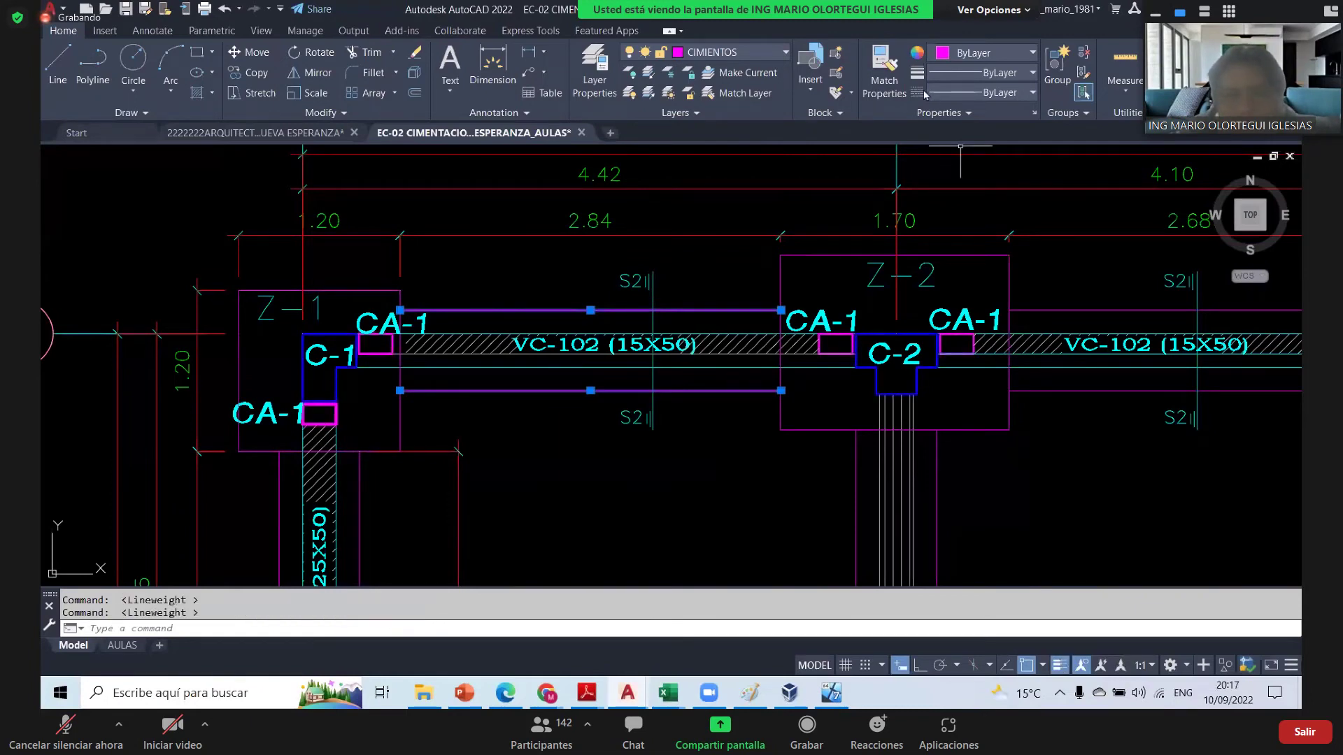
click(1000, 72)
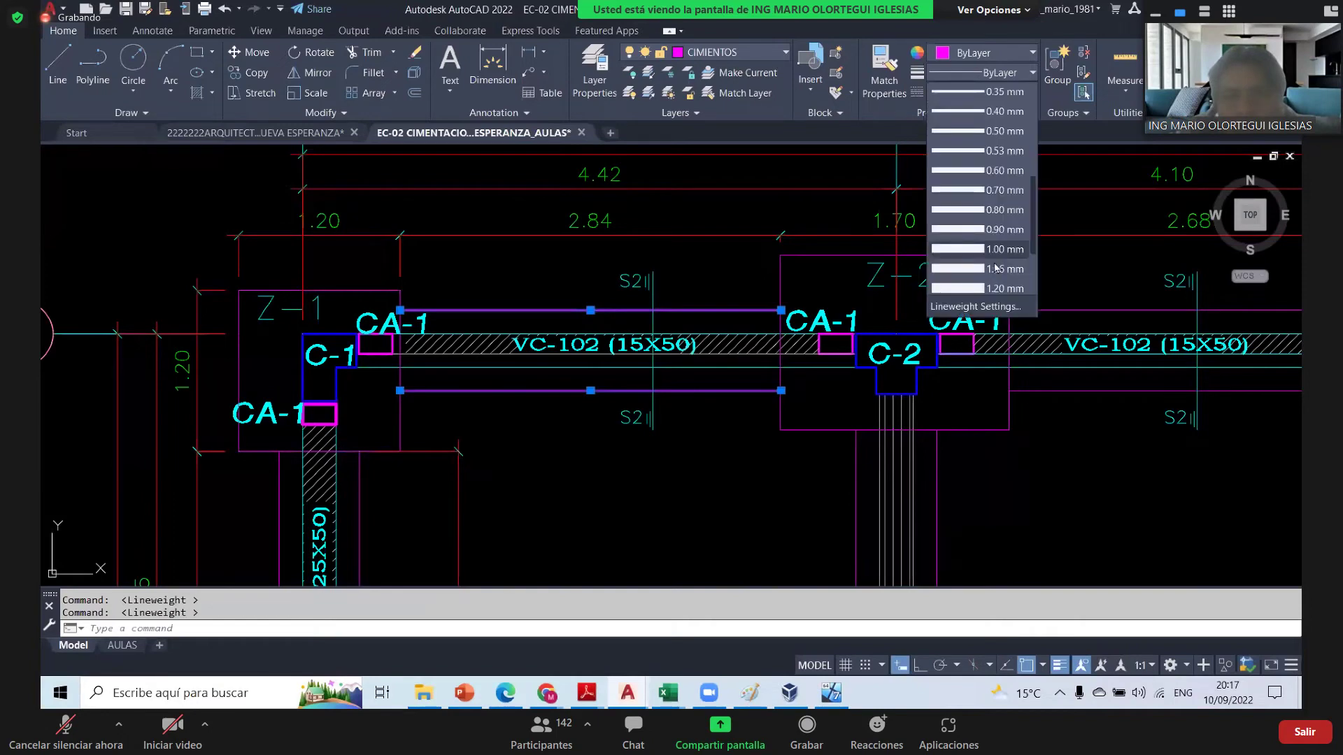
click(980, 270)
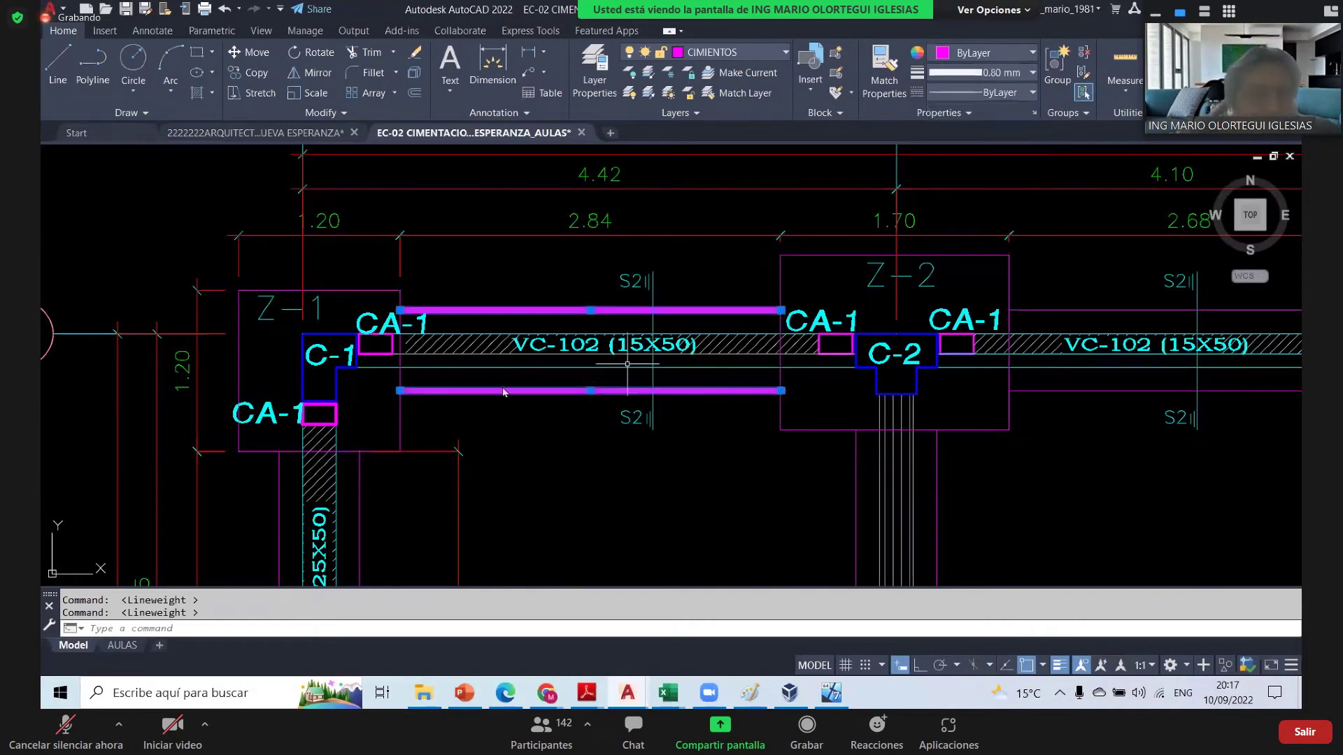
key(Escape)
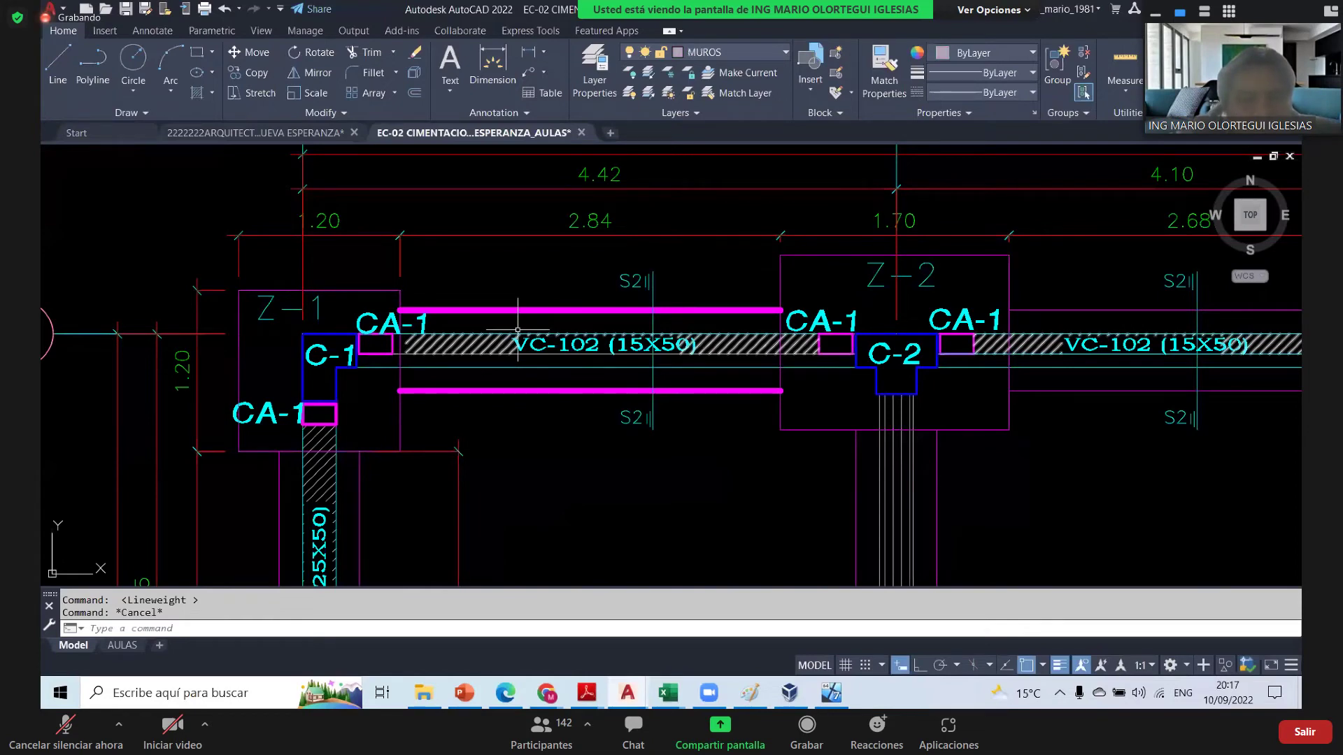
- Set the lineweight of the Z-1 footing outline at axes A and 1 to 2.00 mm
mouse_move(422, 437)
mouse_down()
mouse_move(462, 384)
mouse_move(826, 168)
mouse_up()
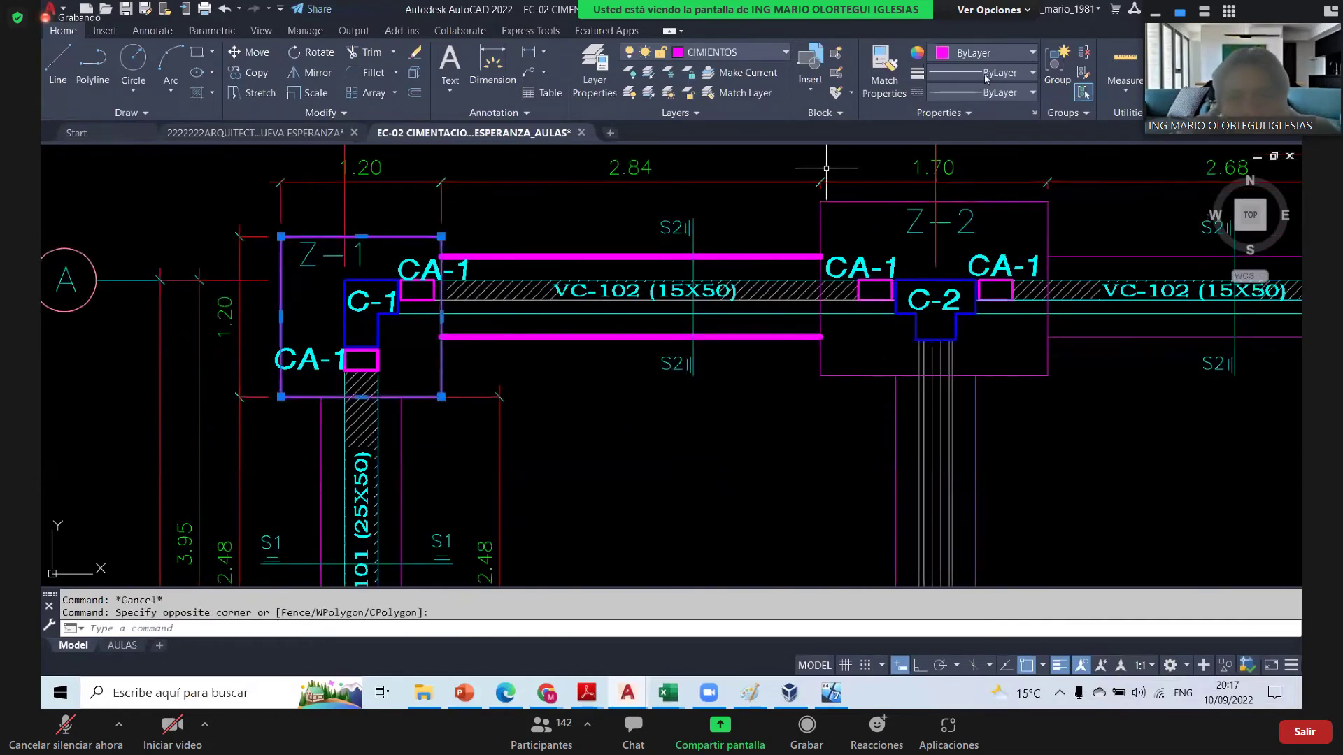
click(986, 75)
scroll(978, 263, down, 6)
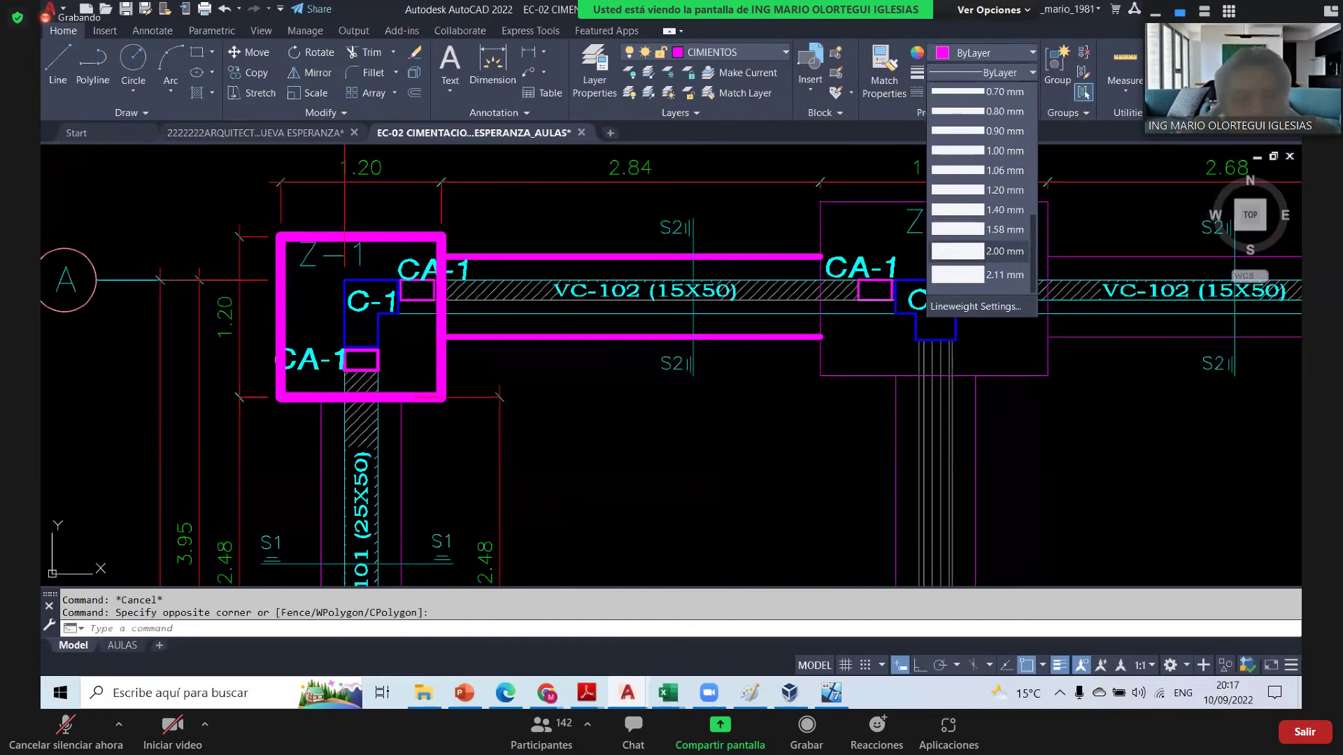
click(978, 251)
key(Escape)
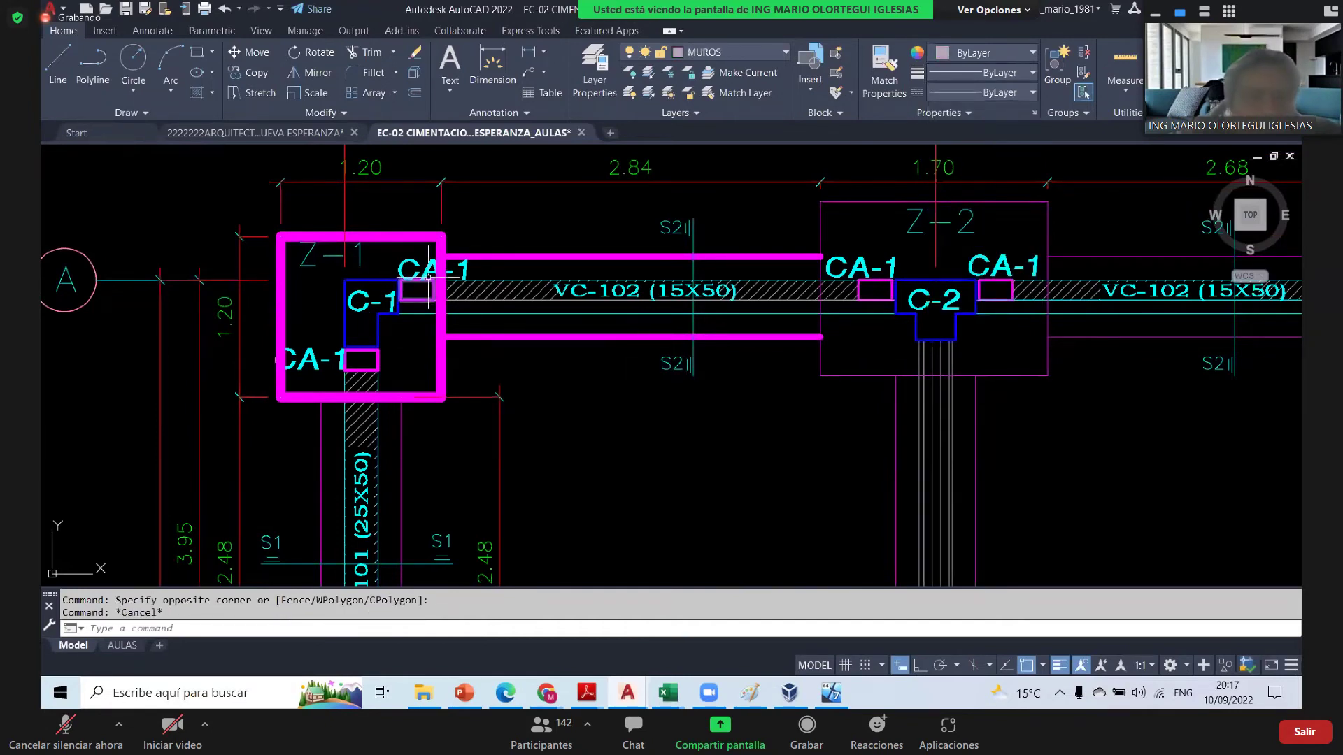
- Examine the classroom foundation plan to see how the highlighted footing and strip footing fit the overall layout
scroll(429, 276, down, 4)
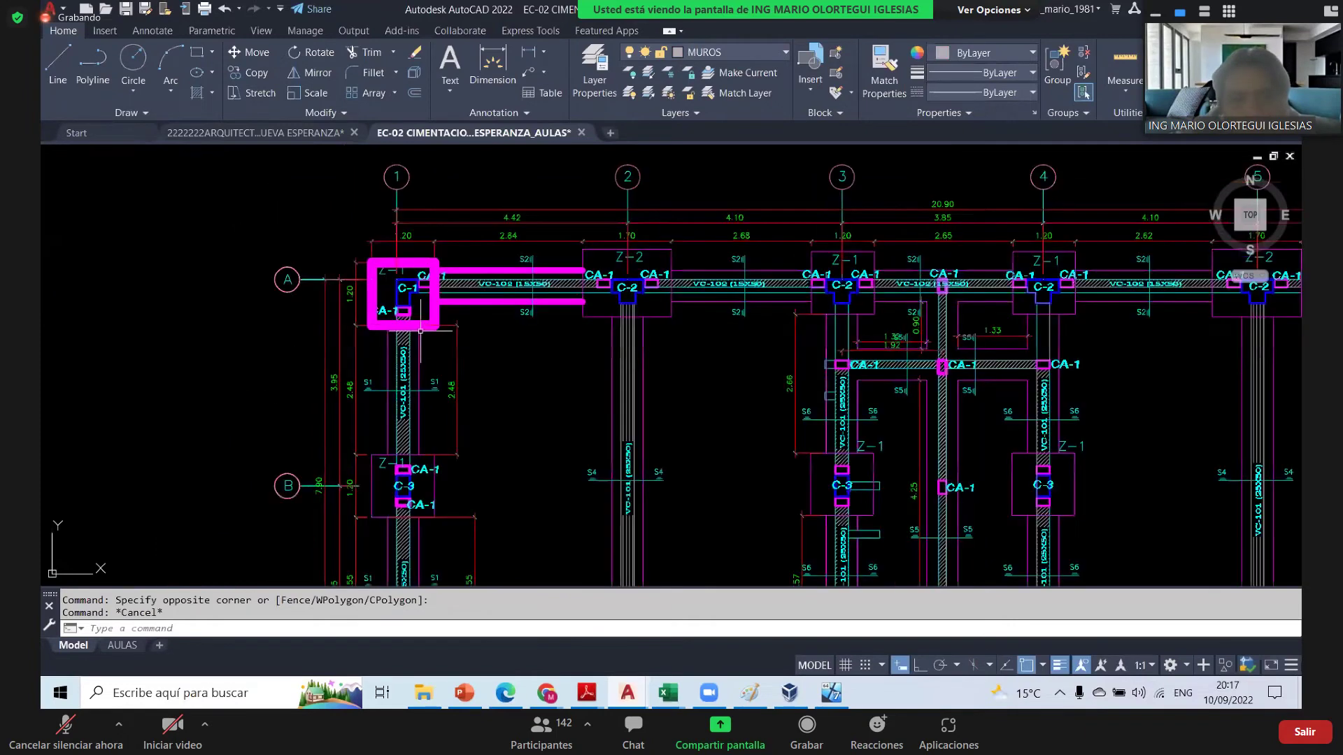
scroll(418, 333, up, 2)
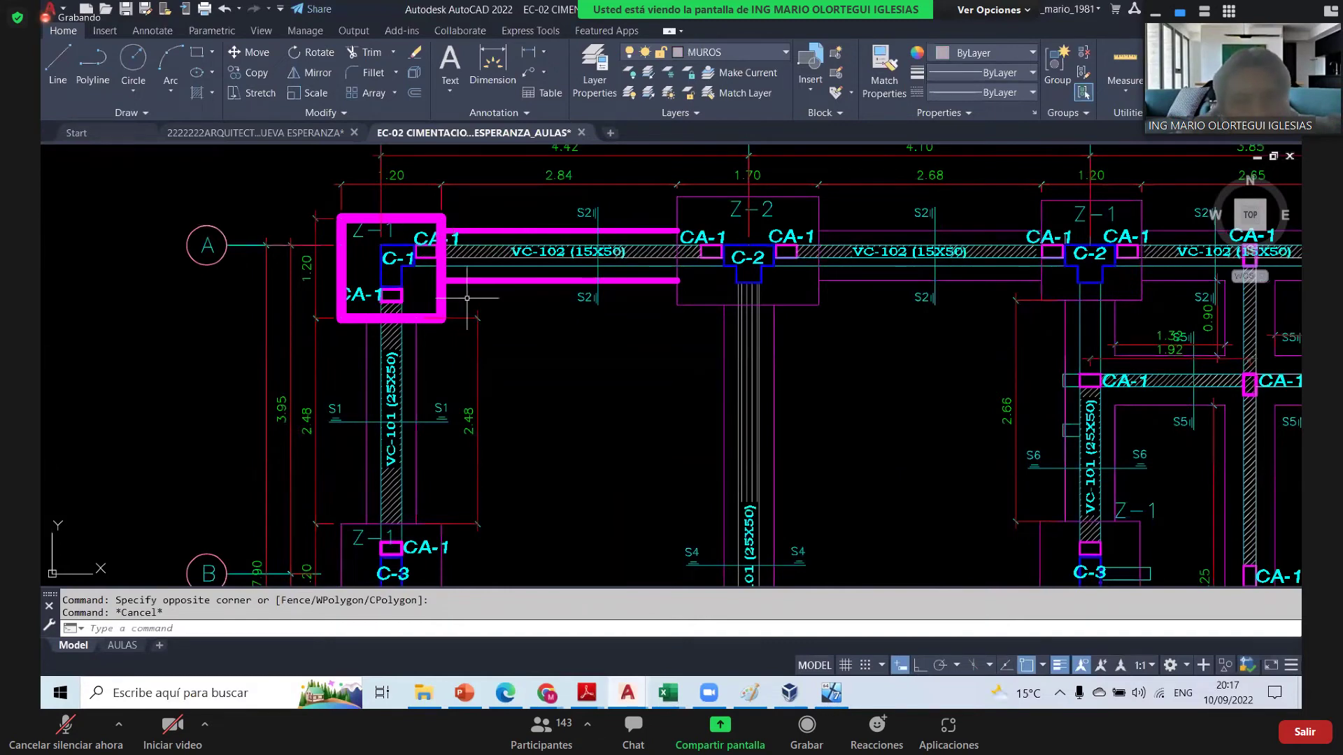
scroll(466, 298, down, 10)
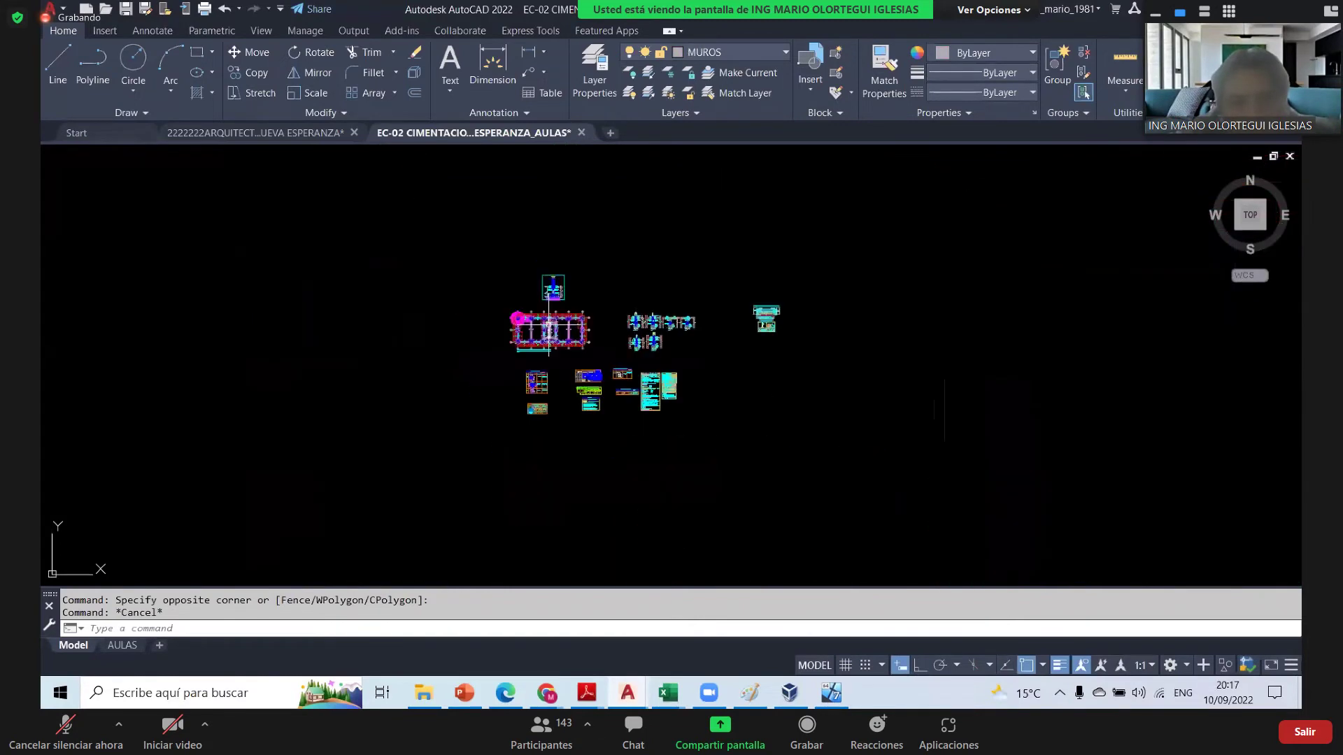
scroll(549, 316, up, 8)
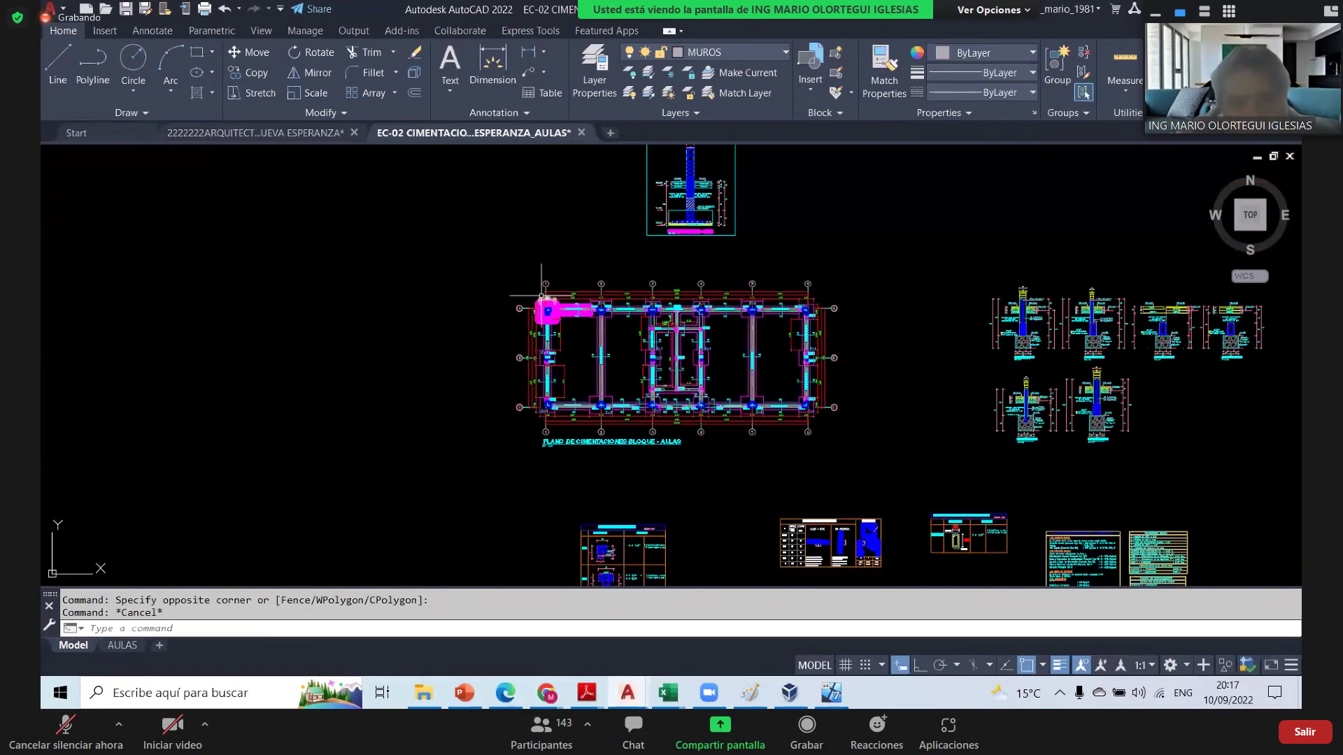
scroll(558, 301, down, 4)
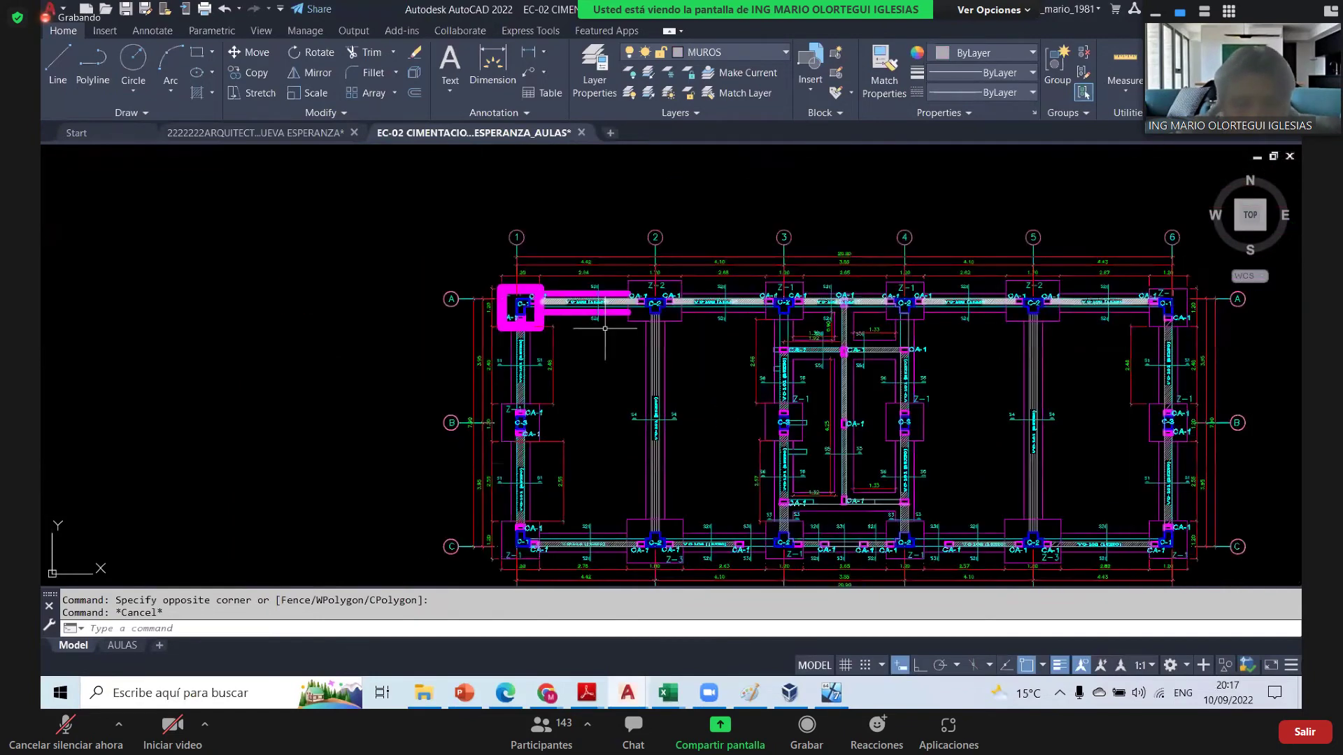
scroll(622, 376, up, 2)
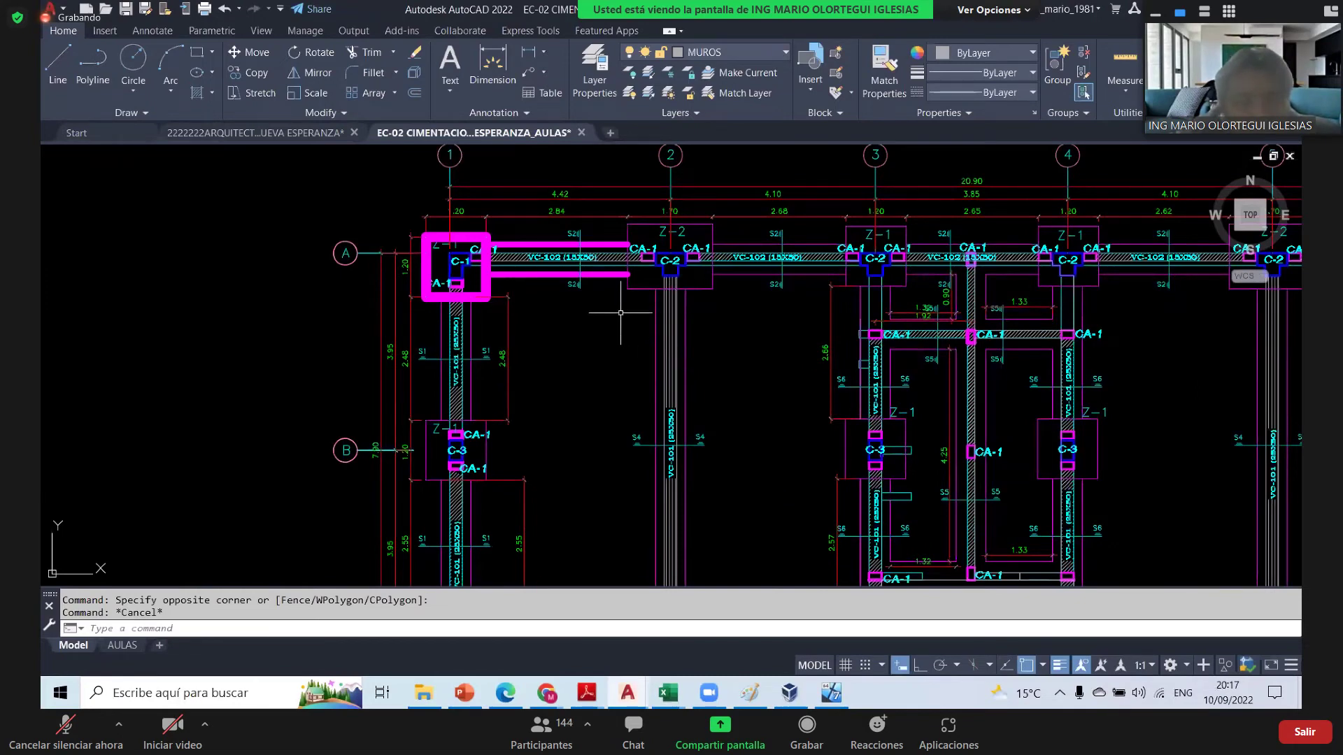
mouse_move(459, 693)
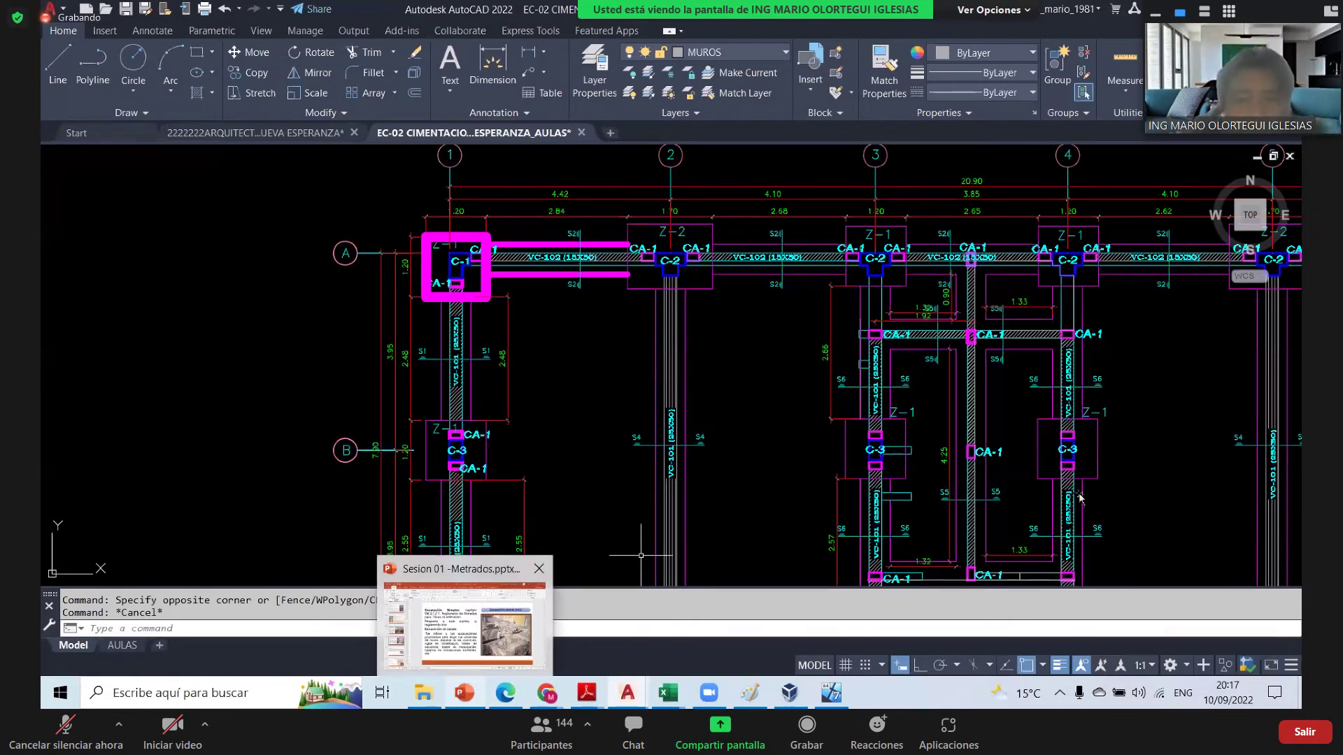
- Switch to the Sesion 01 -Metrados presentation in PowerPoint and review the Excavación Simples definition and measurement rule on slides 111 and 112
click(465, 623)
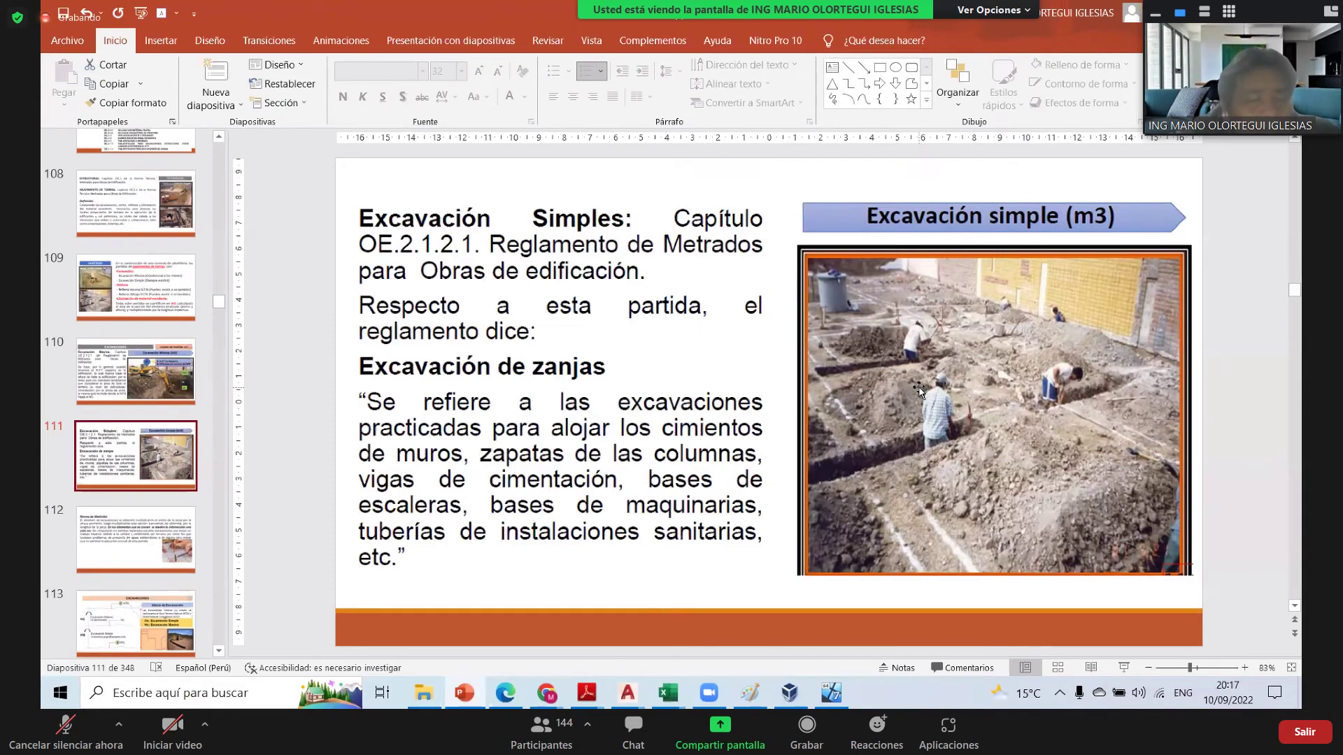
click(157, 550)
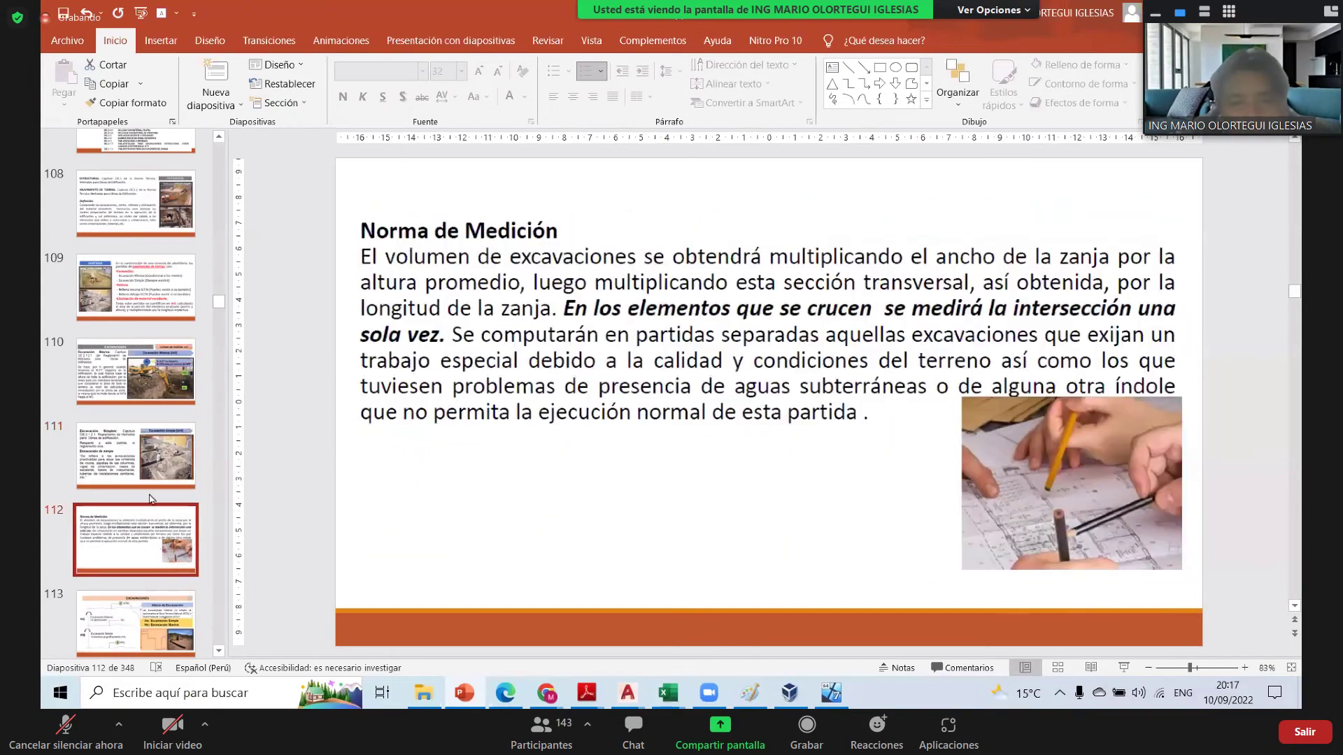
click(177, 470)
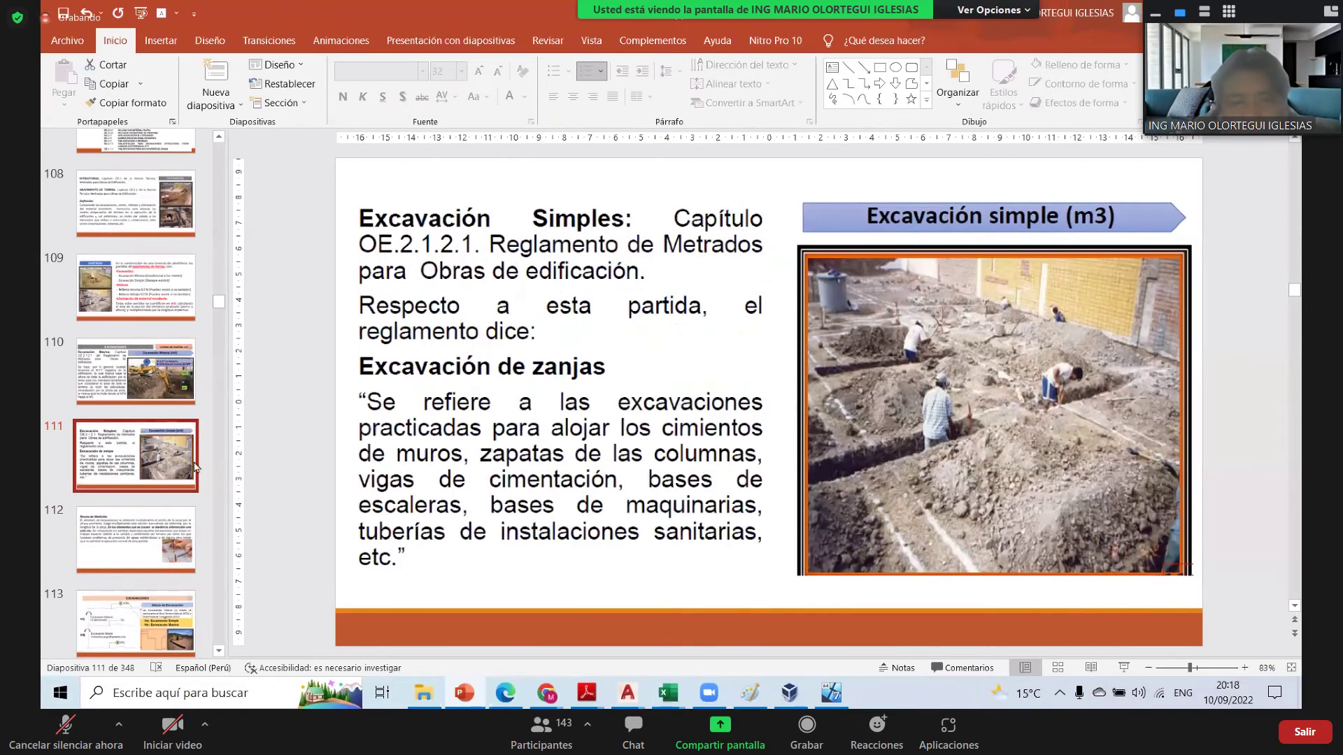
- Switch to the 5. MOVIMIENTO DE TIERRAS workbook in Excel and delete blank rows 24 to 26 above the EXCAVACIONES SIMPLES table
click(668, 692)
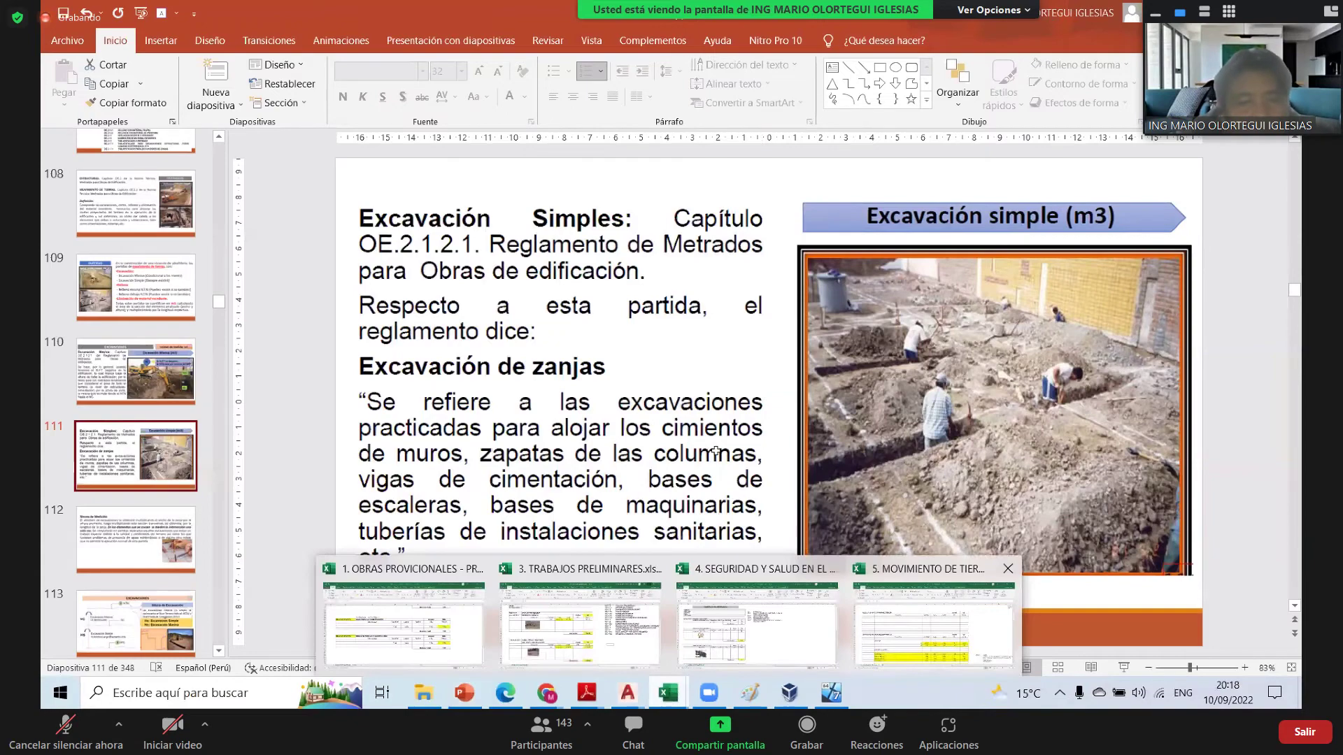
click(934, 619)
scroll(171, 396, up, 2)
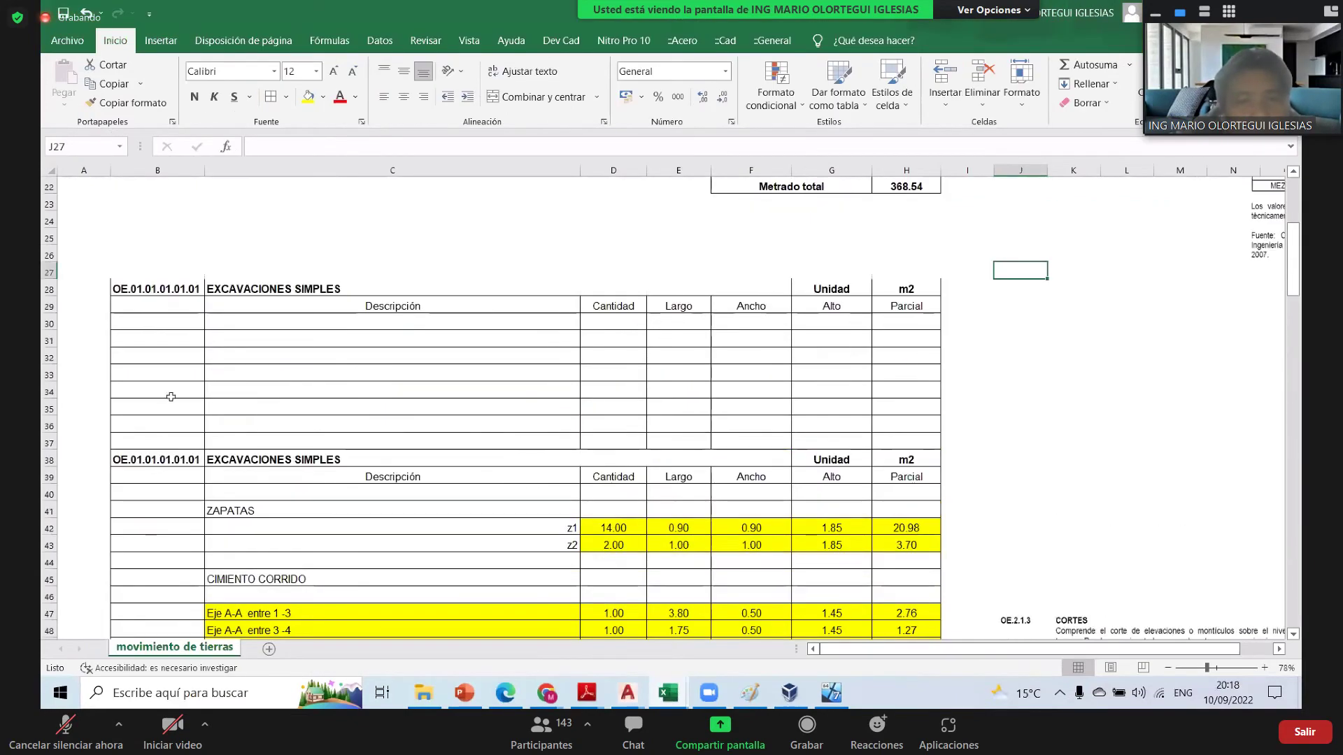
scroll(172, 396, up, 5)
scroll(41, 414, down, 1)
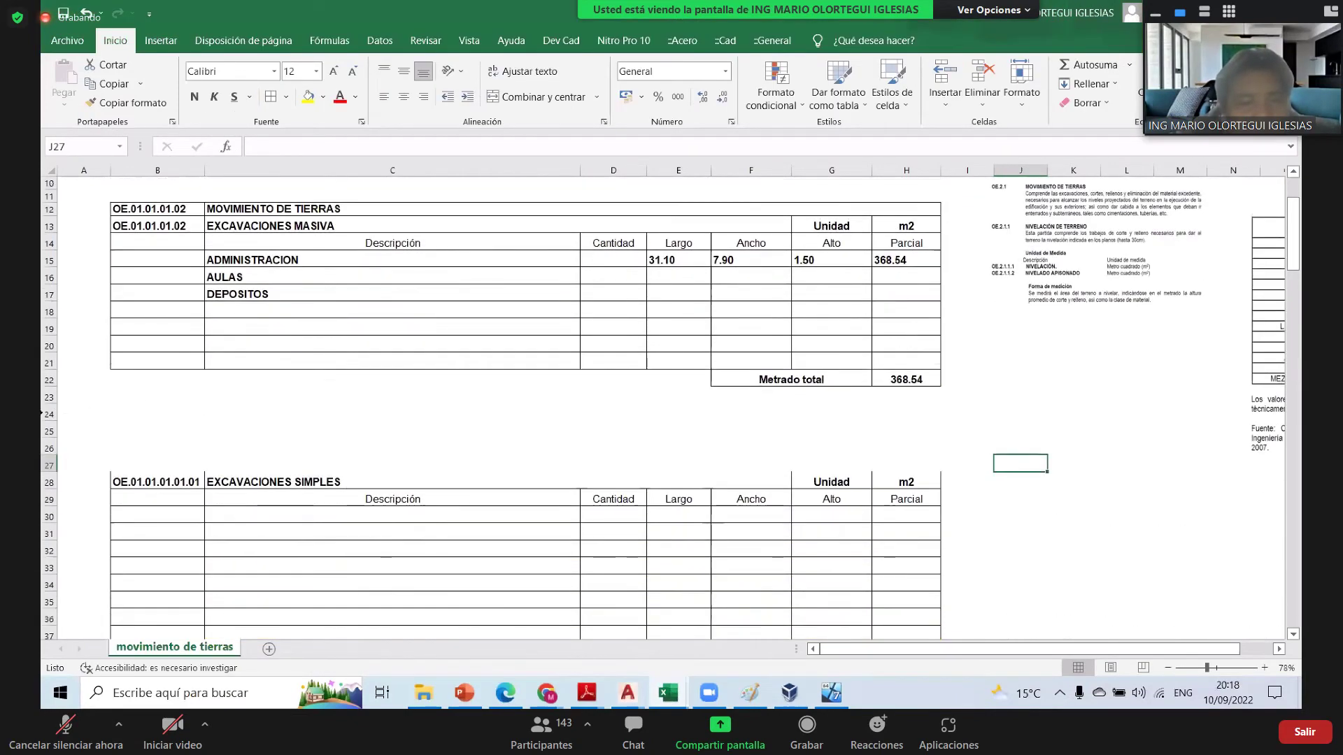
mouse_move(45, 414)
mouse_down()
mouse_move(45, 442)
mouse_move(45, 416)
mouse_up()
right_click(46, 419)
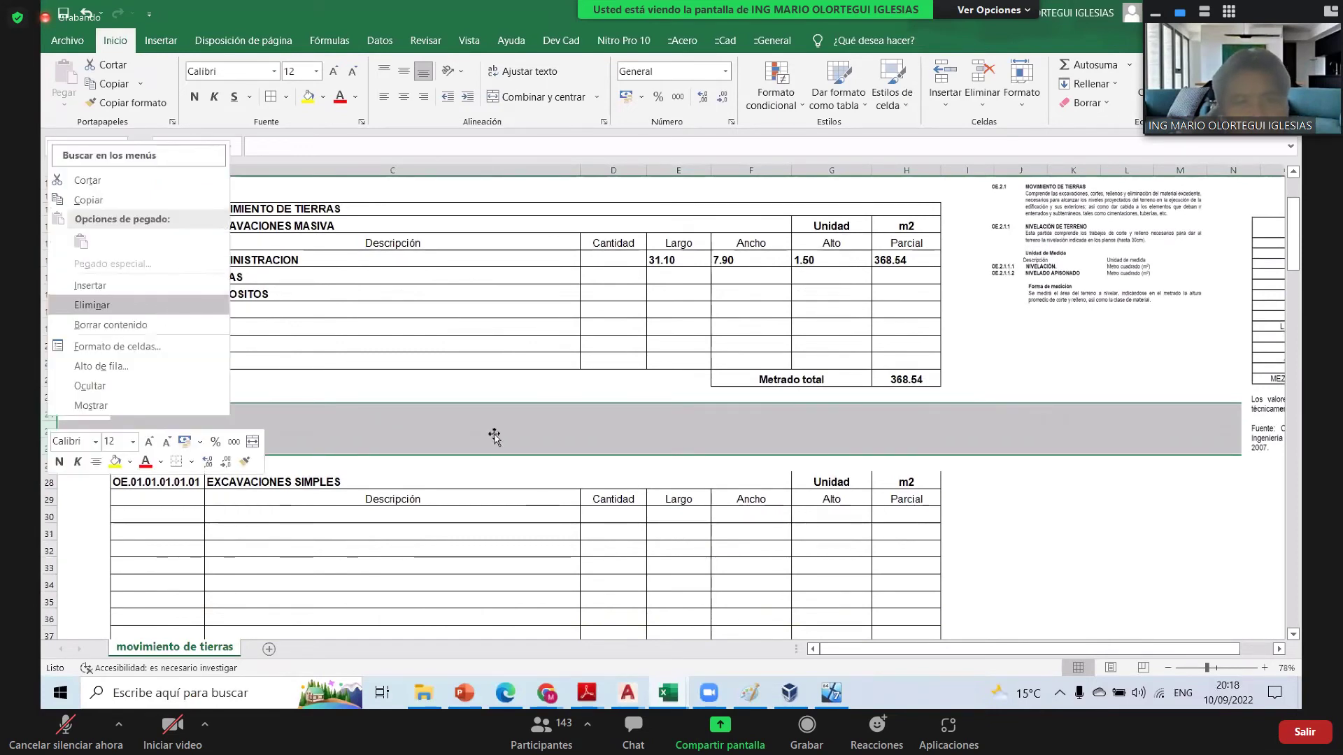
click(105, 304)
click(613, 482)
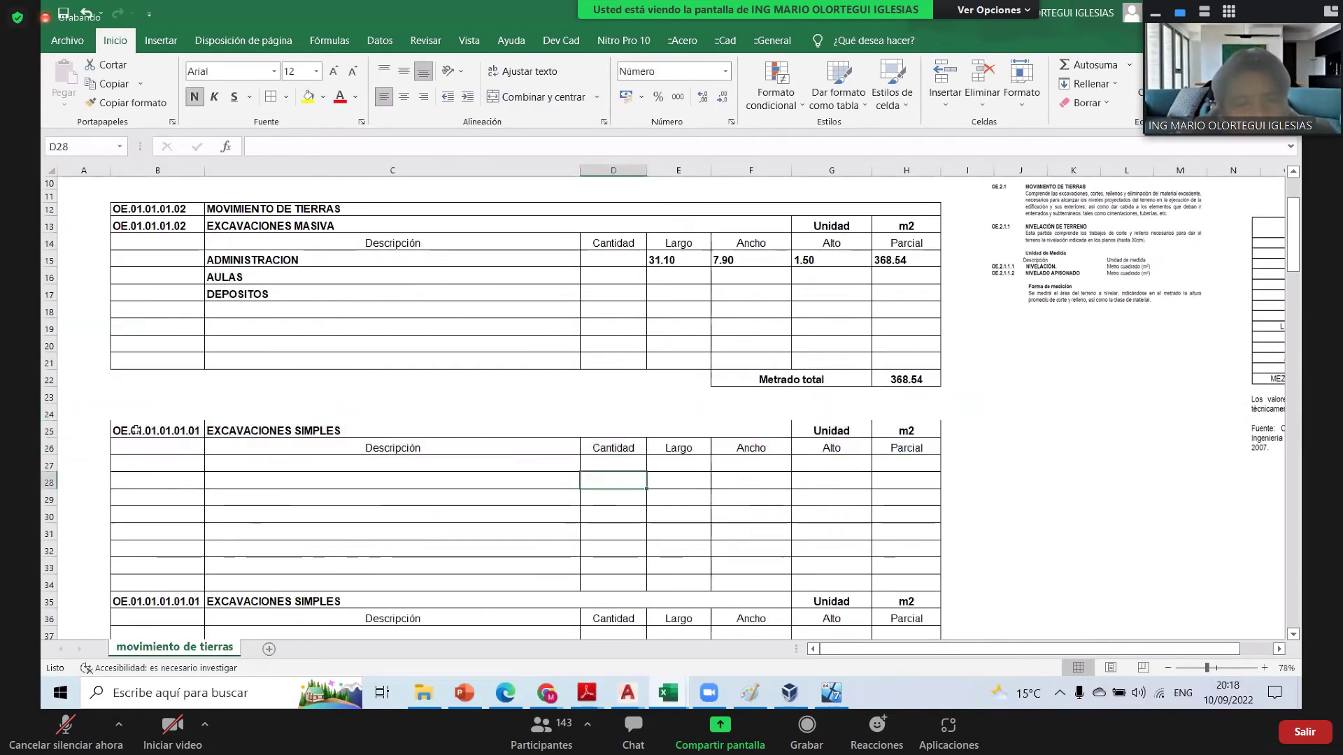
- Add a border to the heading row B25:H25 of the empty EXCAVACIONES SIMPLES table
drag(158, 430, 924, 430)
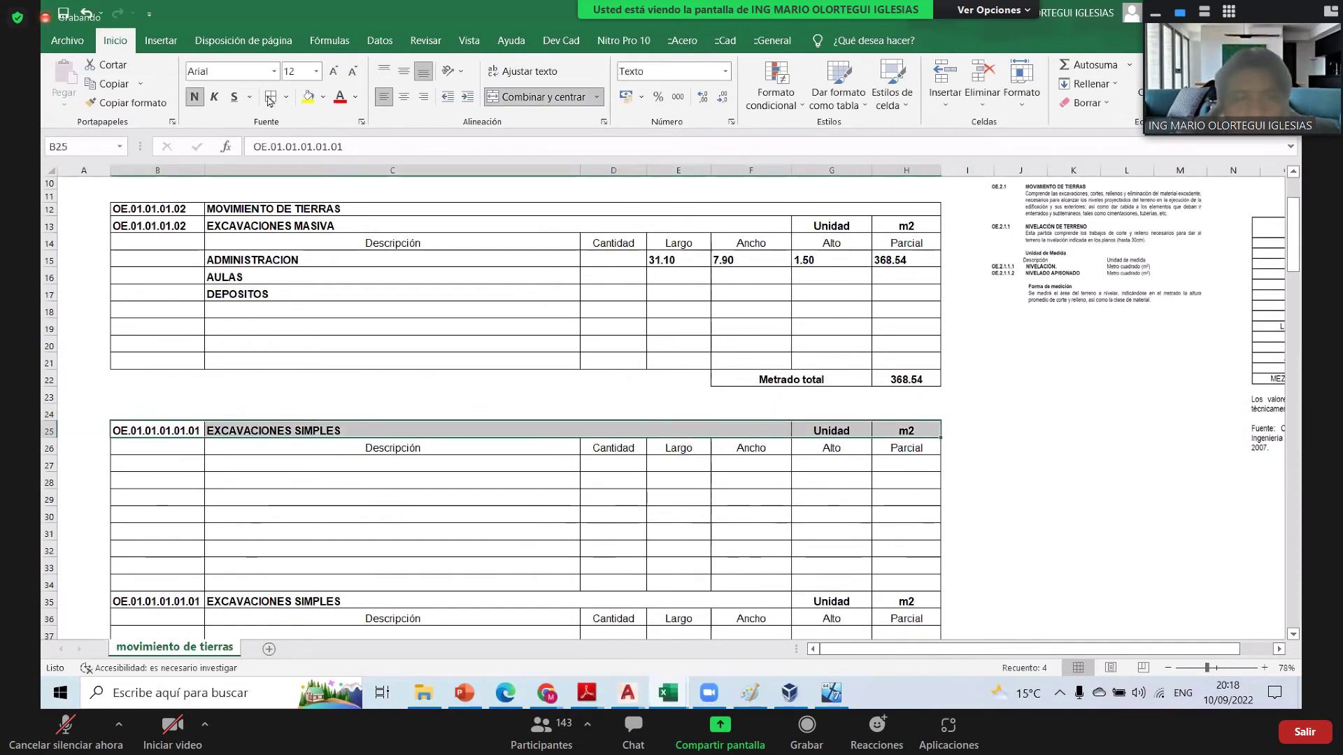
click(521, 398)
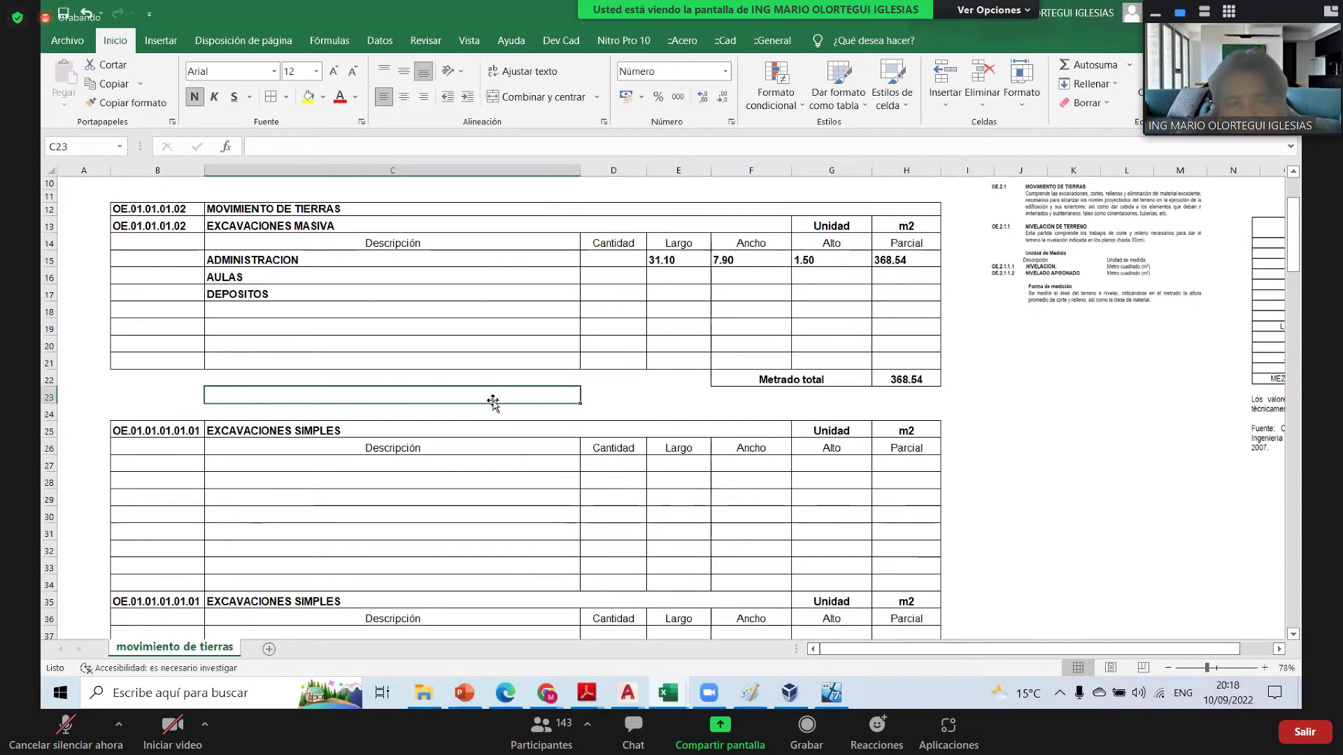
- Delete rows 25 to 34 holding the empty duplicate EXCAVACIONES SIMPLES table
click(453, 483)
scroll(453, 483, down, 2)
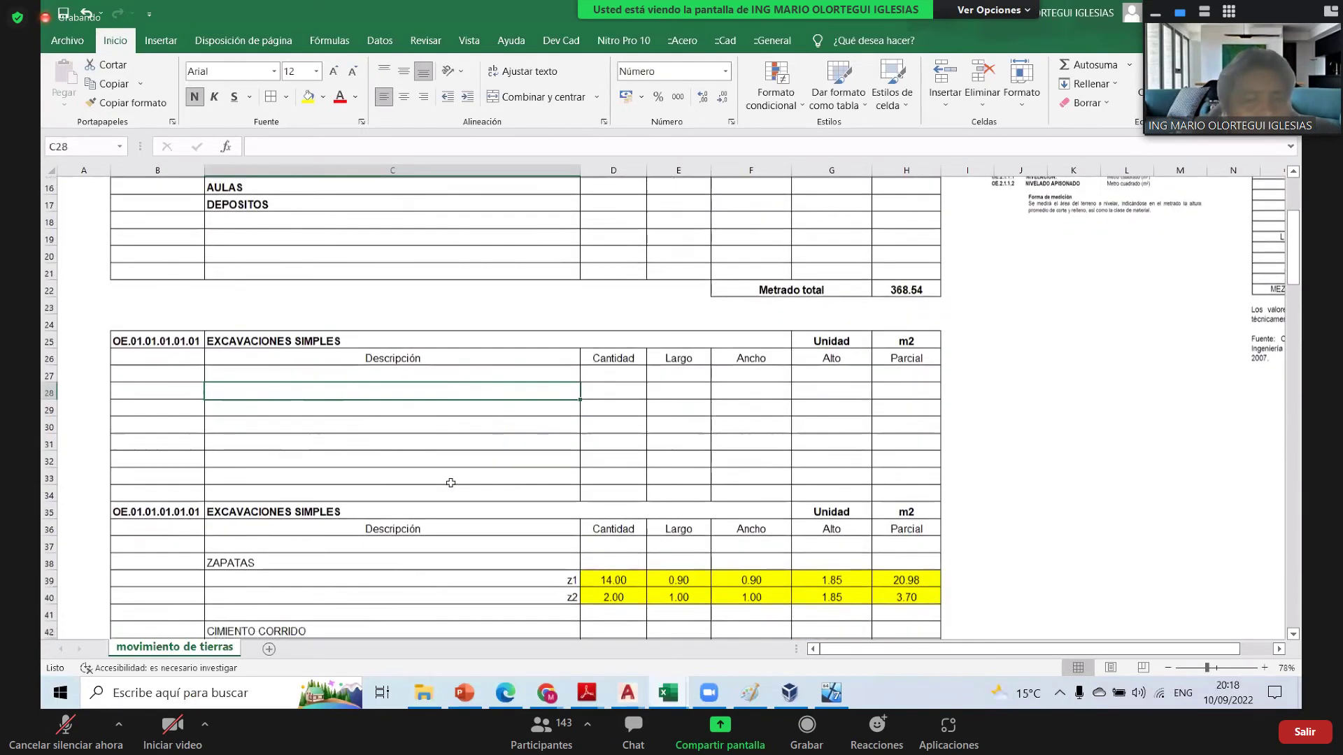
scroll(450, 483, down, 1)
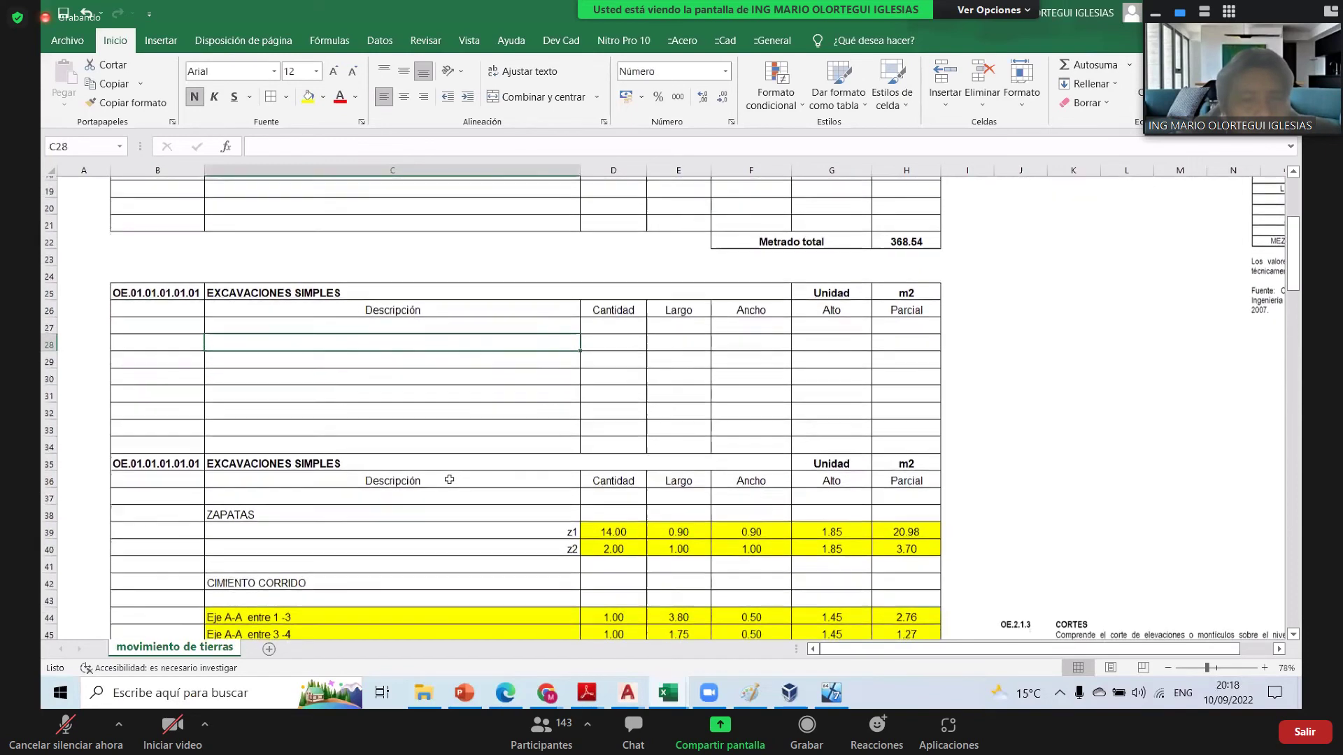
drag(50, 288, 50, 440)
right_click(49, 442)
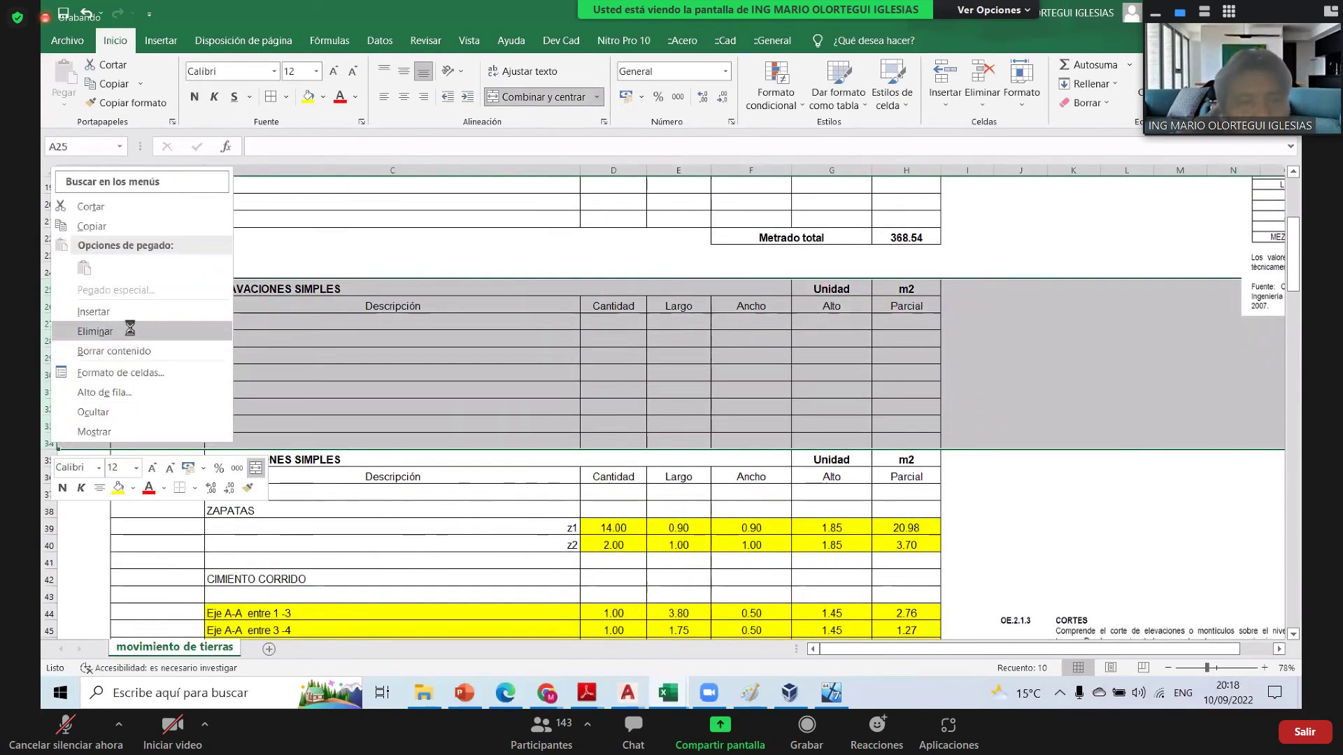
click(126, 327)
click(1051, 349)
- Review the EXCAVACIONES SIMPLES table, going through the ZAPATAS rows and the CIMIENTO CORRIDO rows by axis
scroll(436, 314, up, 4)
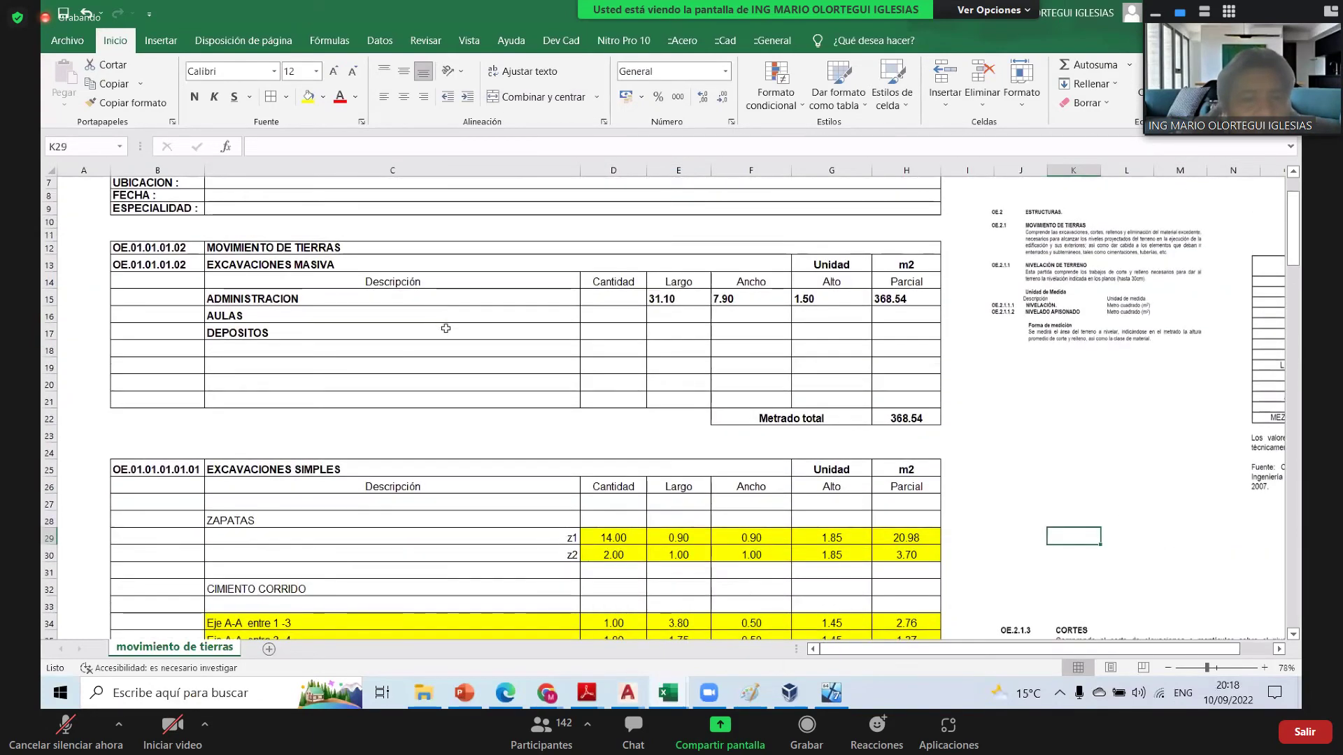
scroll(446, 328, down, 2)
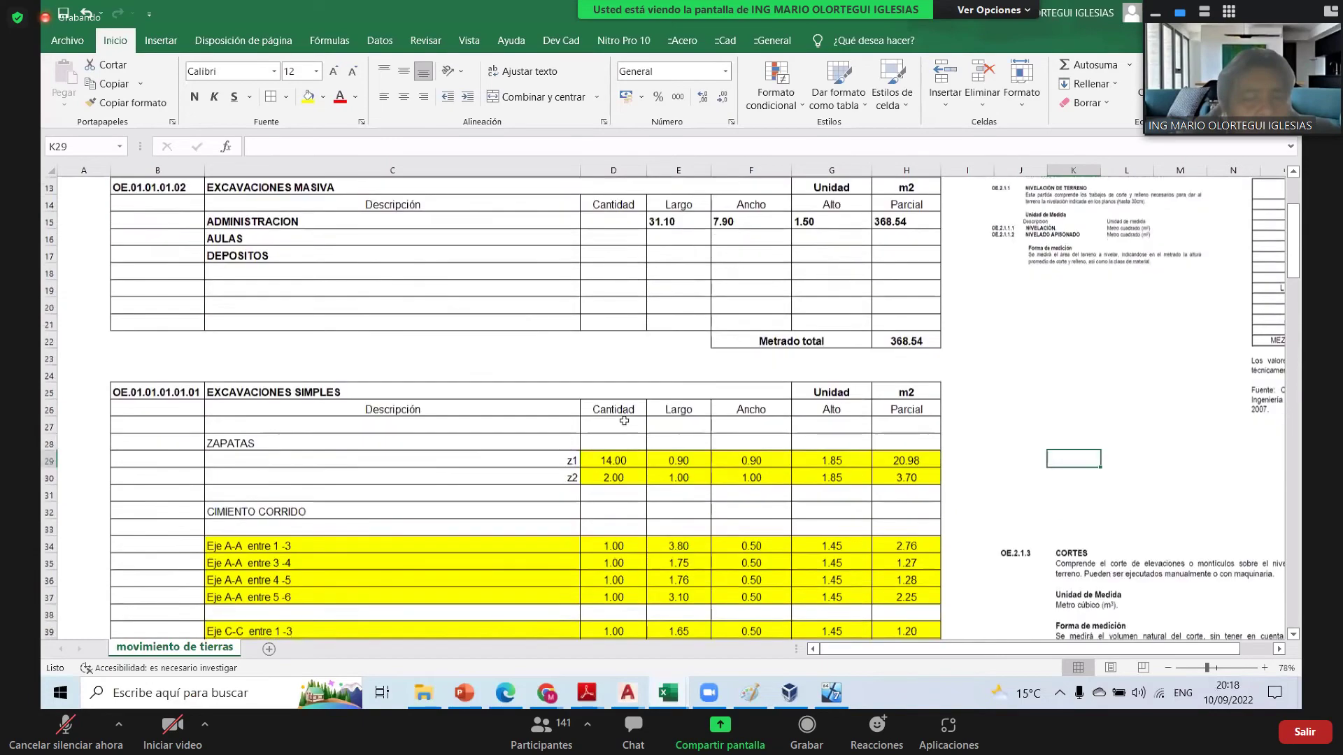
scroll(624, 420, down, 2)
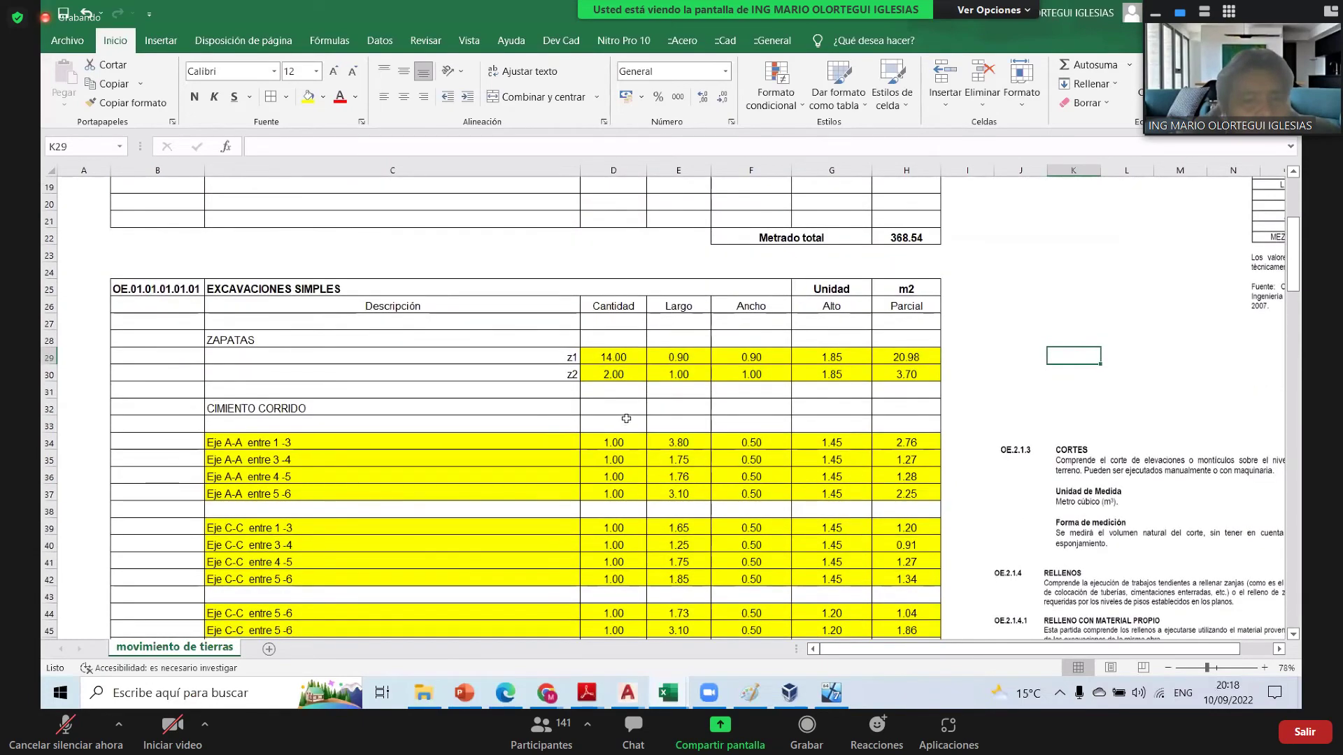
scroll(626, 418, down, 2)
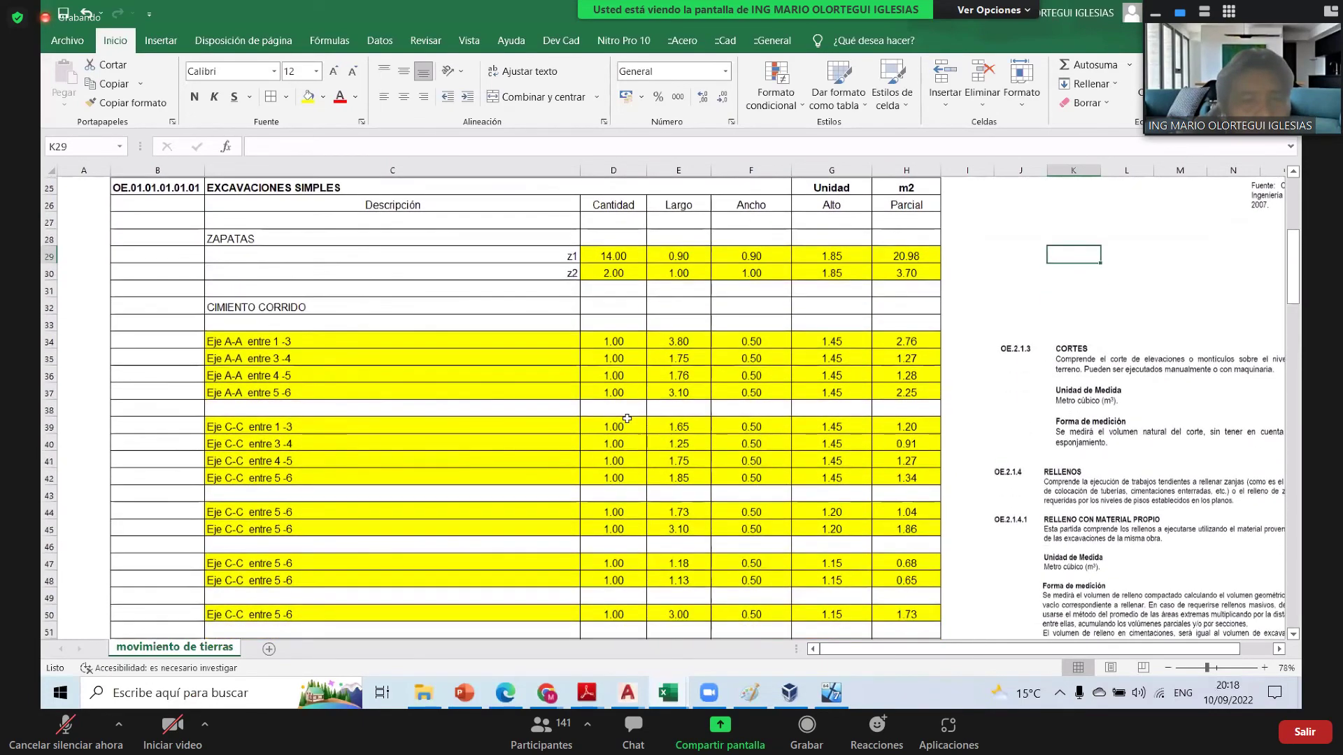
scroll(493, 393, down, 1)
scroll(399, 353, up, 1)
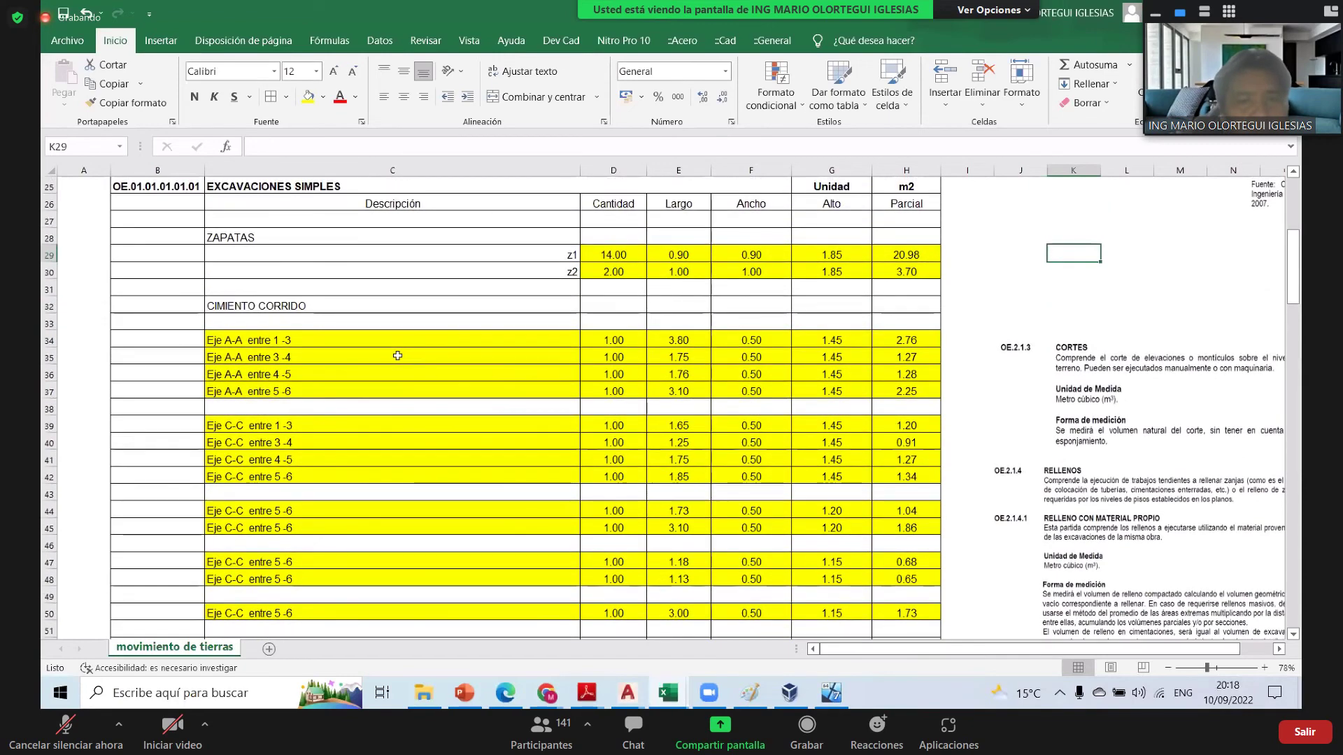
scroll(289, 340, up, 1)
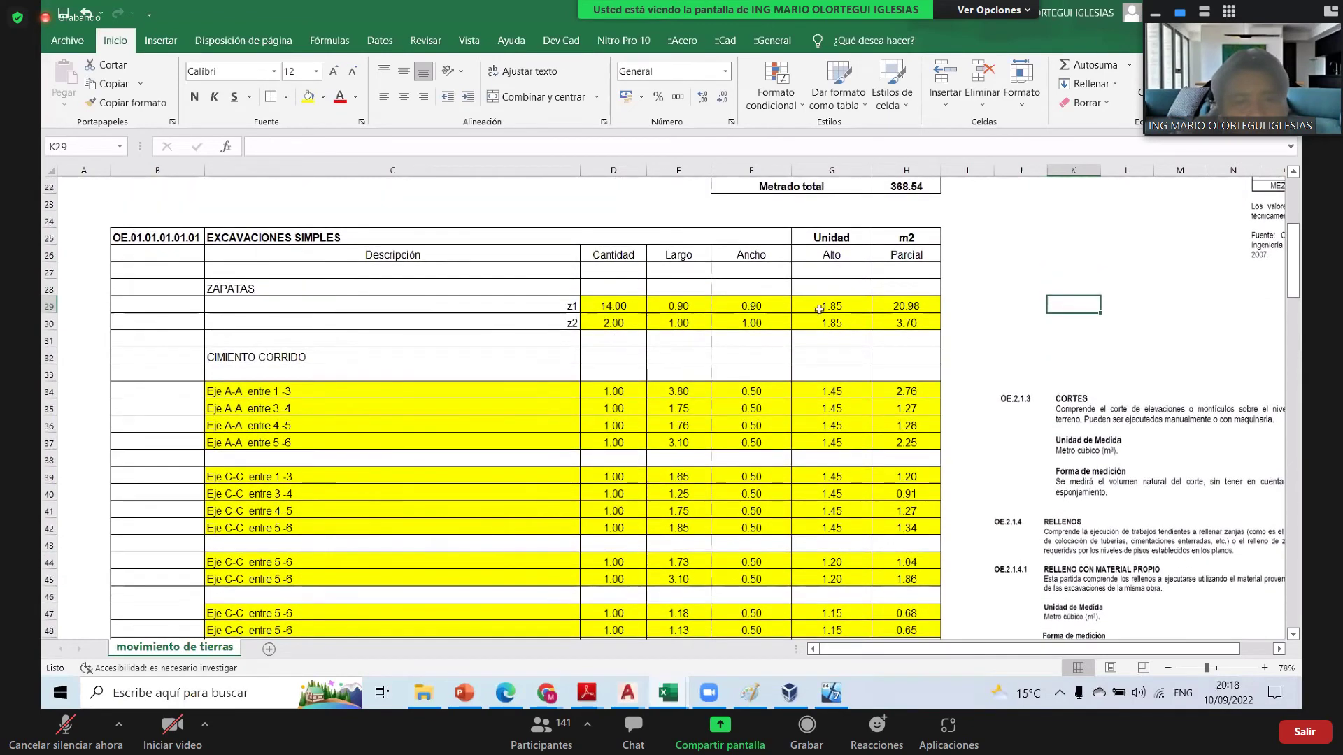
- Inspect the quantities and dimensions of footings z1 and z2 and of the axis A-A strip foundations in the simple excavations table
drag(613, 306, 847, 315)
drag(613, 322, 840, 324)
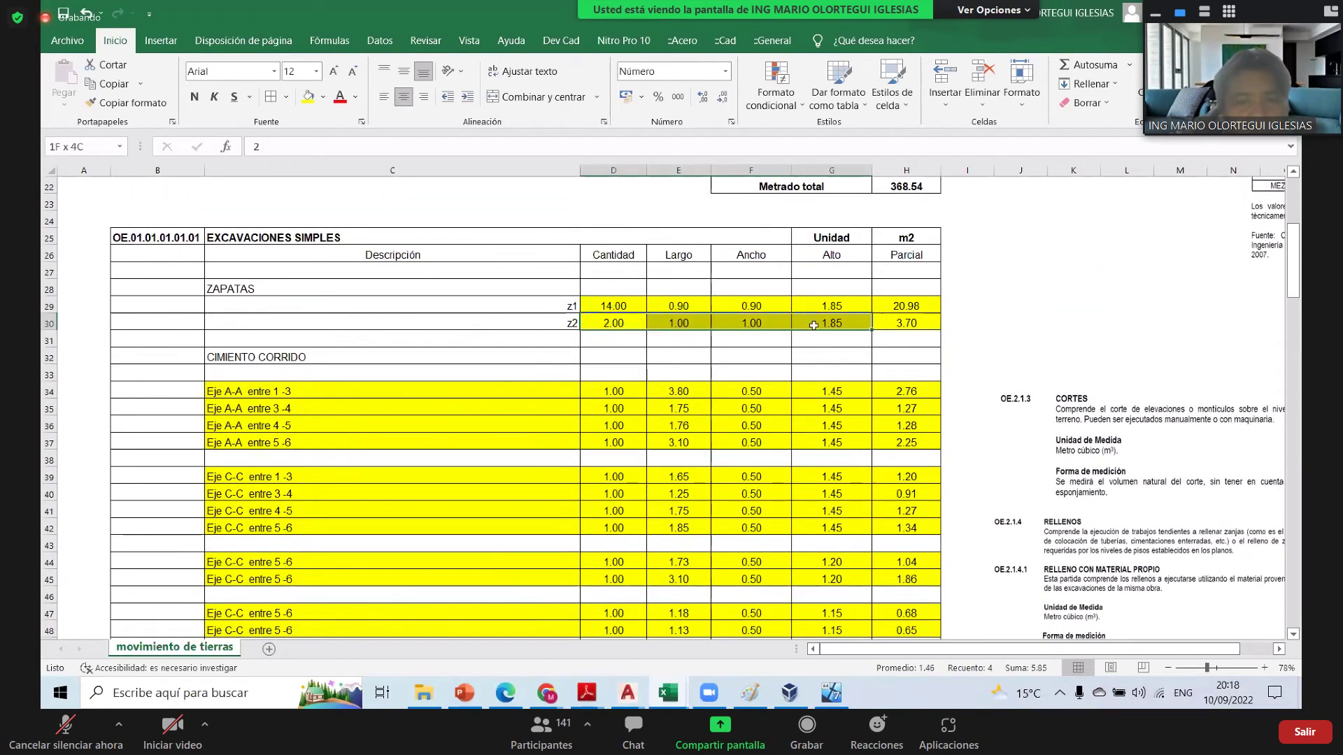
drag(617, 389, 832, 391)
drag(614, 409, 752, 426)
click(633, 476)
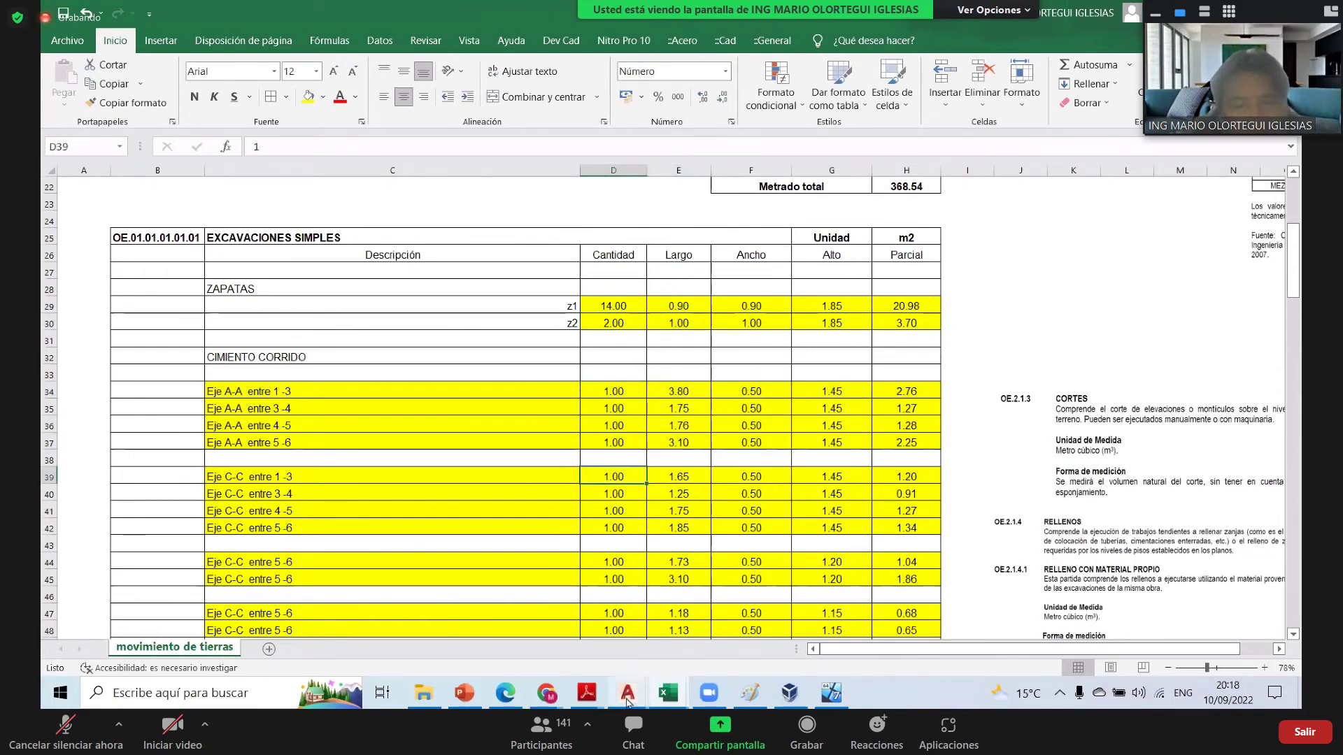
- Switch to the EC-02 classroom foundation plan in AutoCAD and examine the footings and strip foundations along axis A from 1 to 6
mouse_move(628, 698)
click(717, 623)
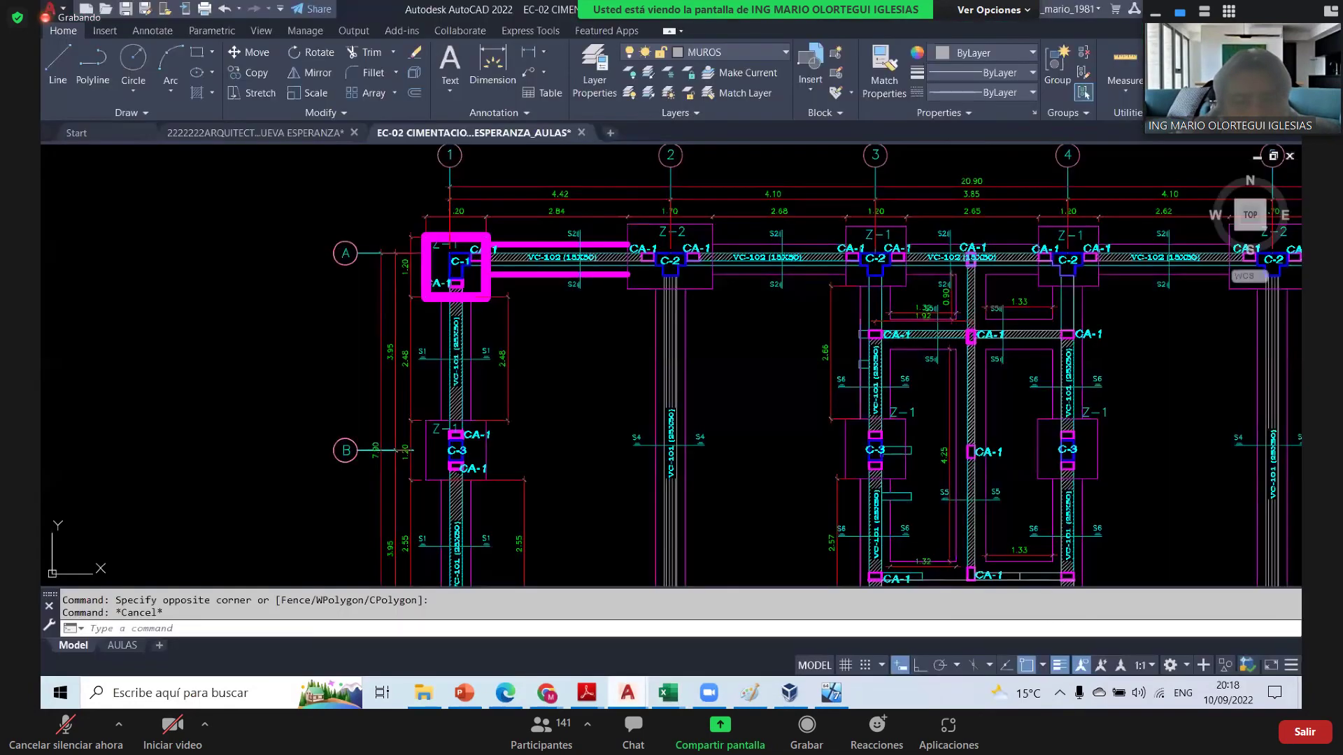
scroll(401, 195, up, 4)
scroll(328, 322, down, 4)
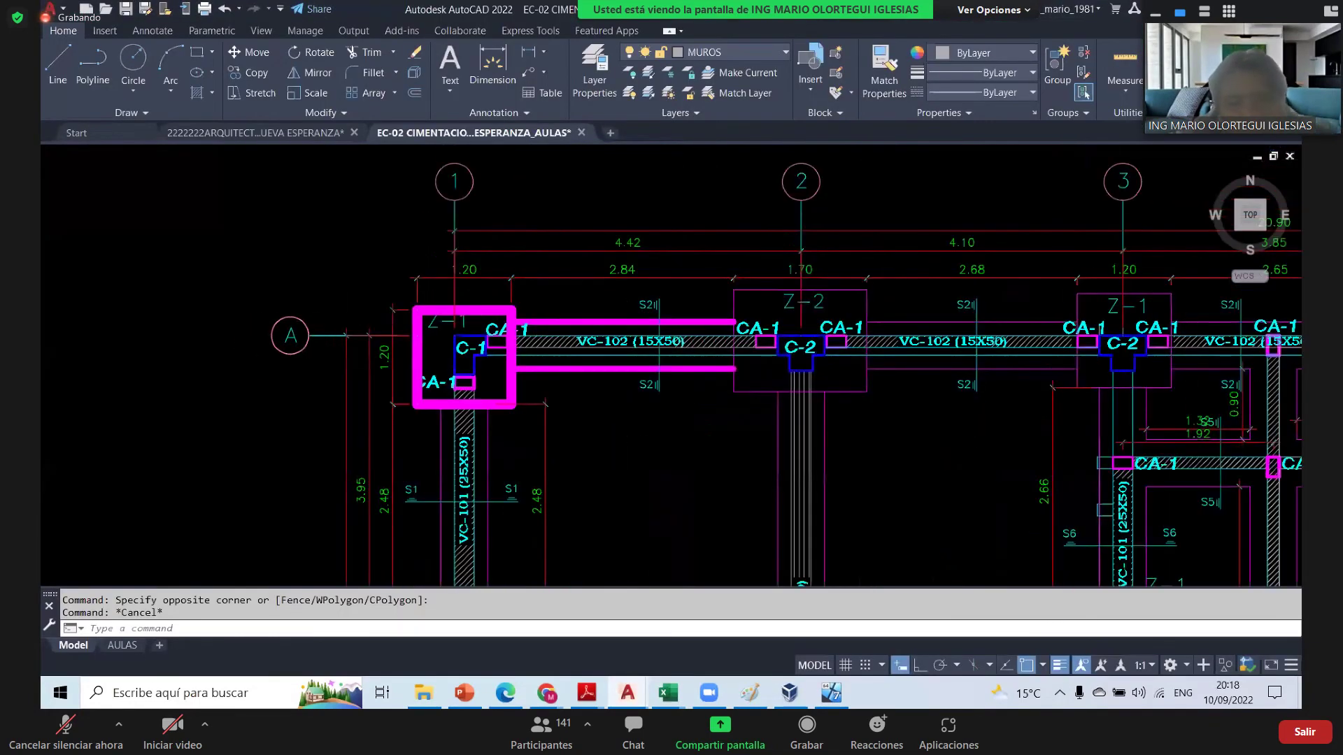
scroll(328, 322, down, 3)
scroll(499, 316, up, 3)
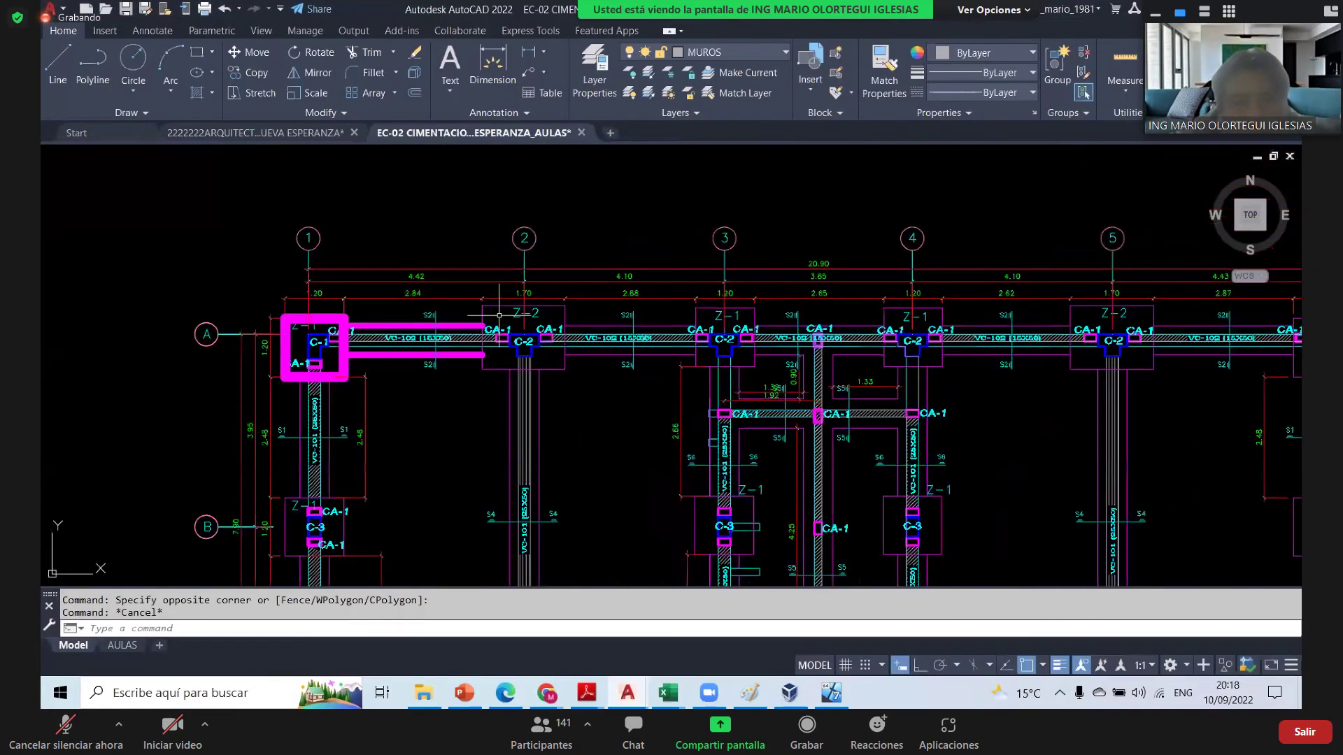
scroll(499, 315, down, 3)
scroll(635, 273, up, 3)
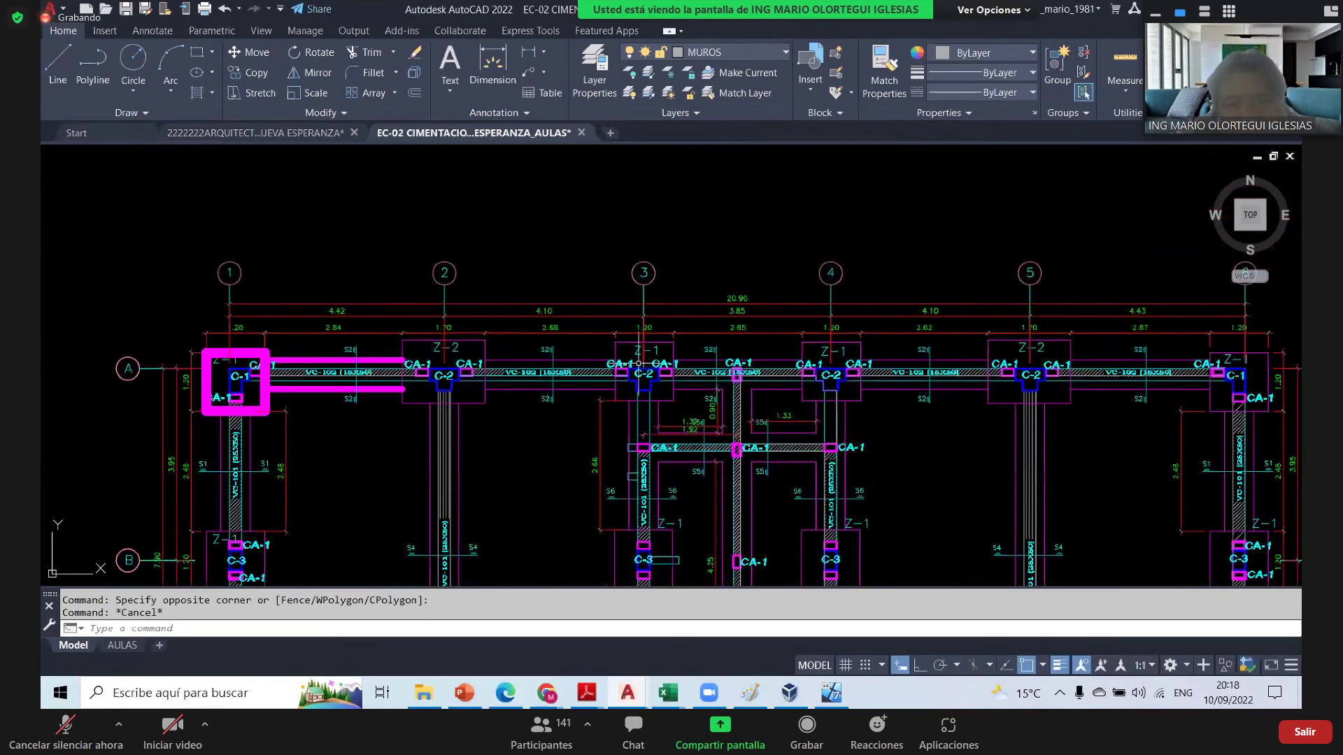
scroll(724, 301, down, 3)
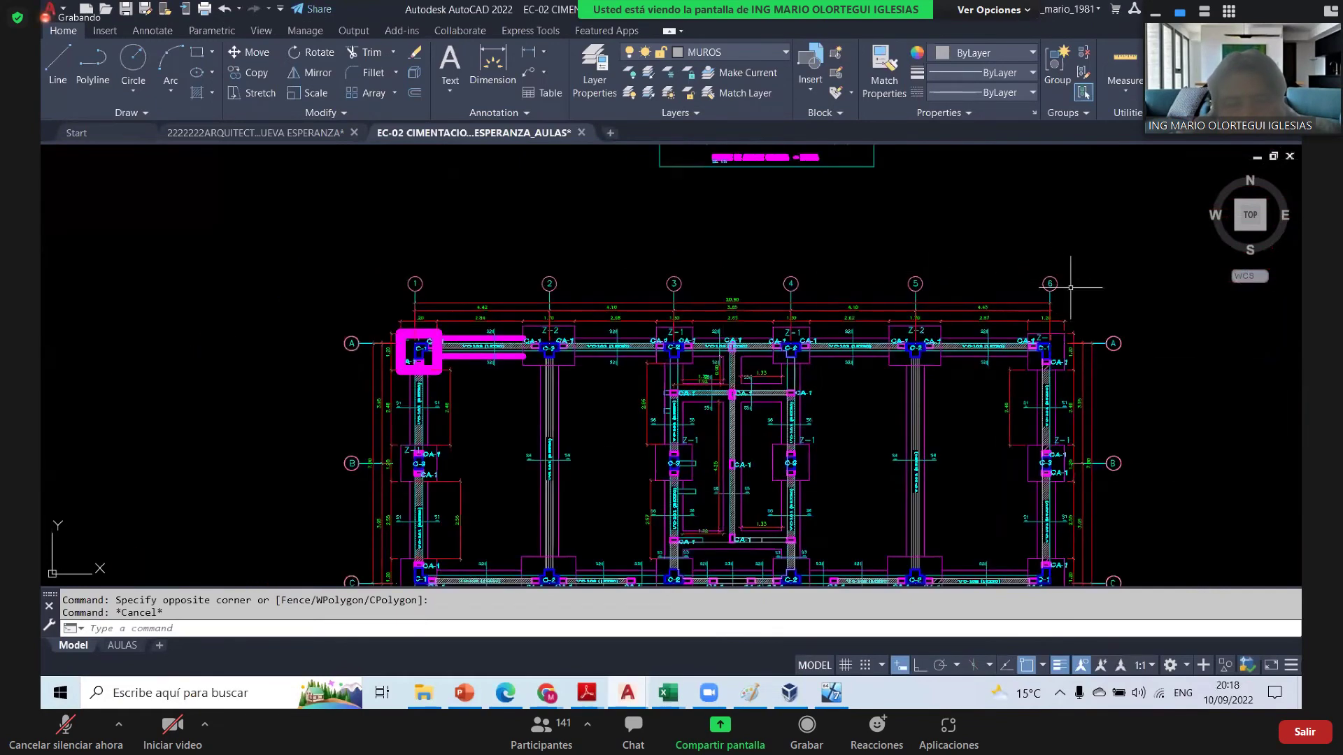
scroll(826, 321, down, 3)
scroll(883, 413, up, 3)
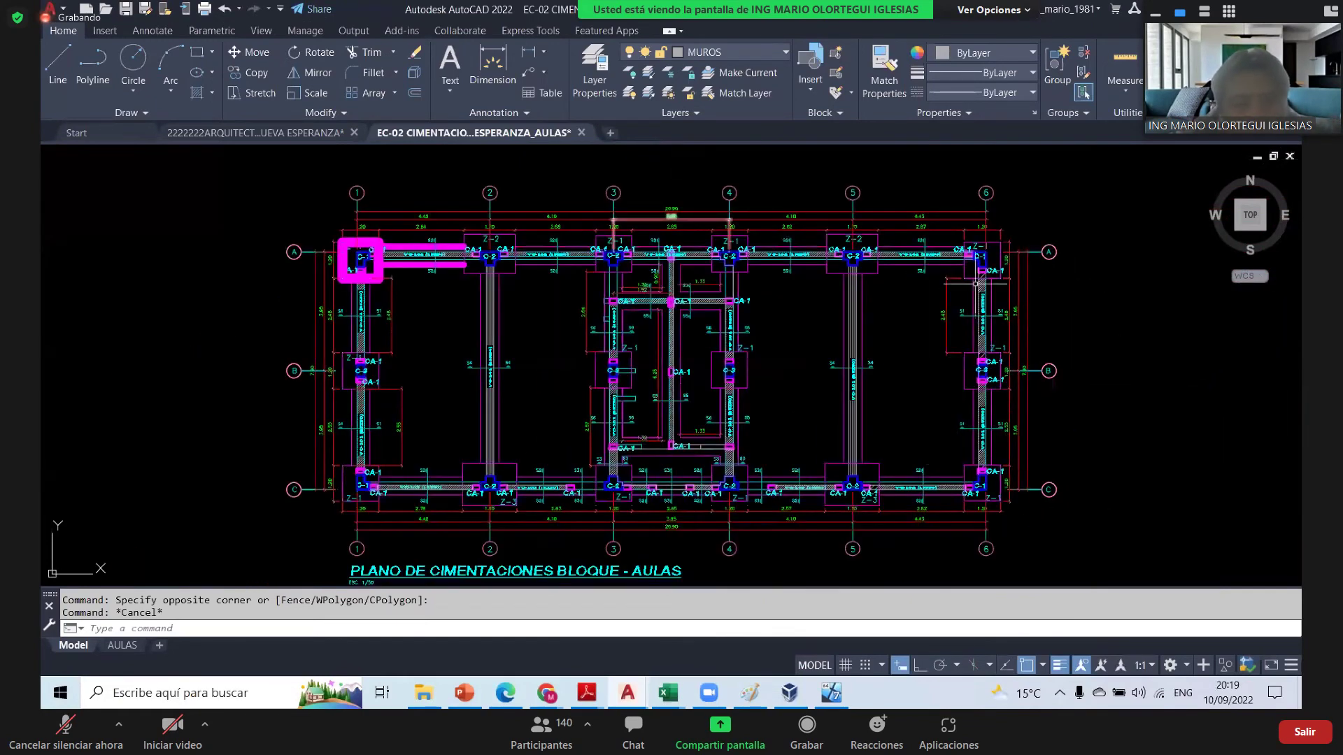